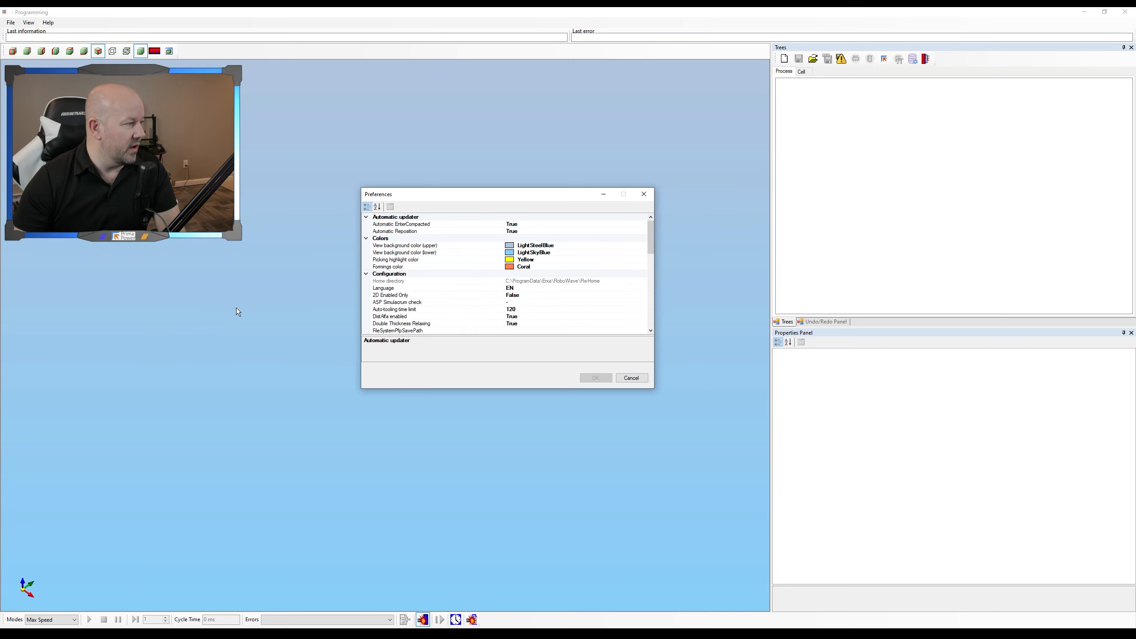
Step: Set the upper view background color to CadetBlue in the preferences and apply it
click(575, 246)
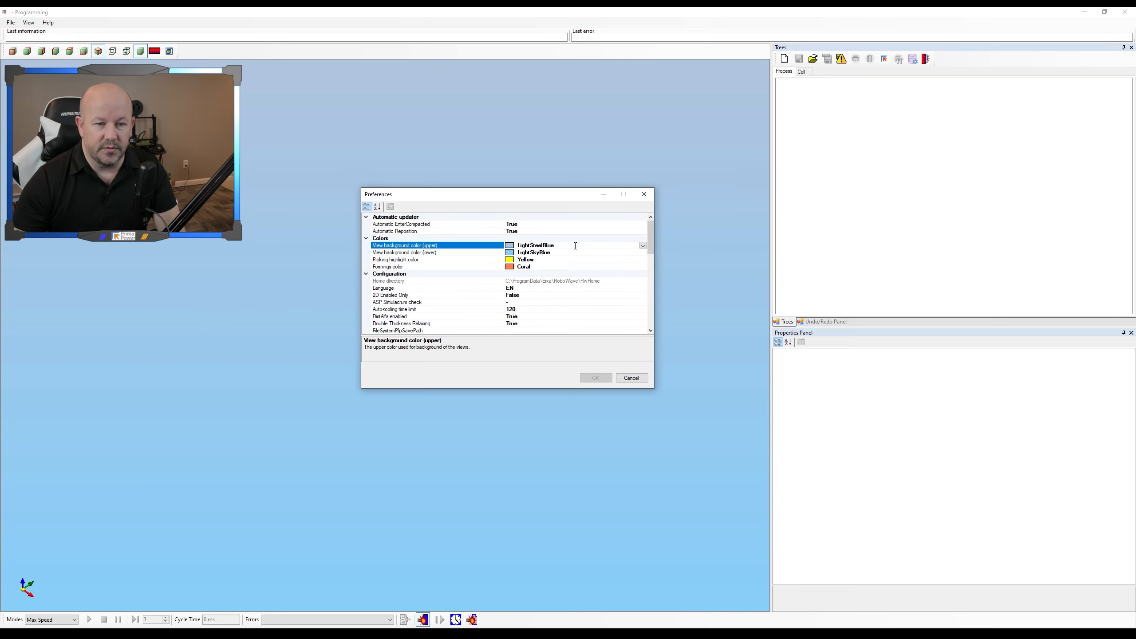
click(643, 246)
click(530, 263)
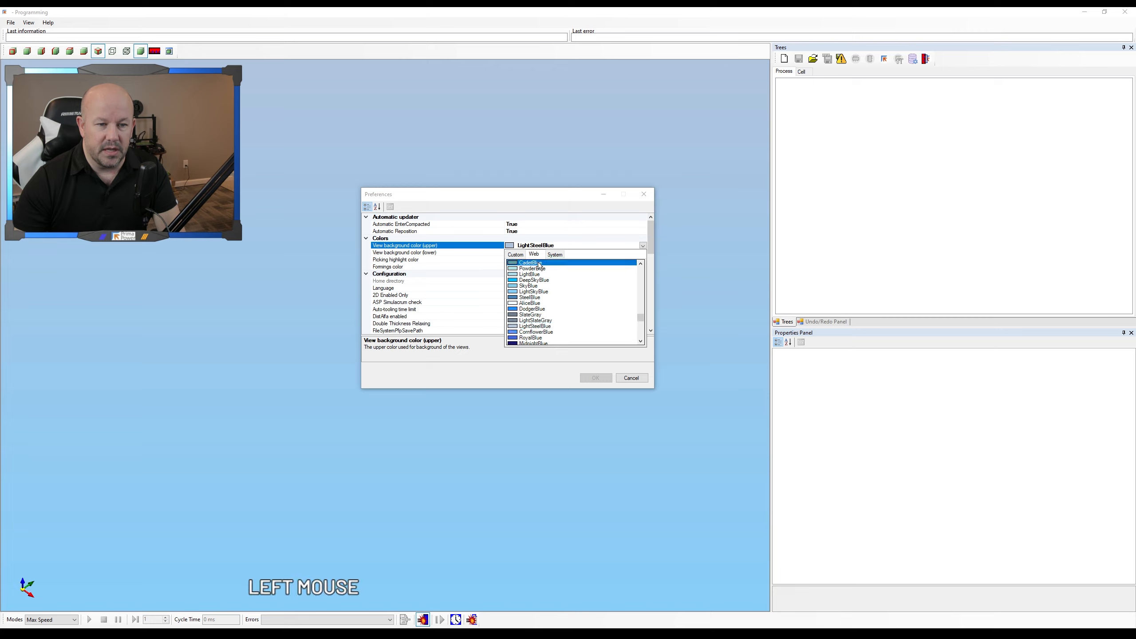
click(595, 377)
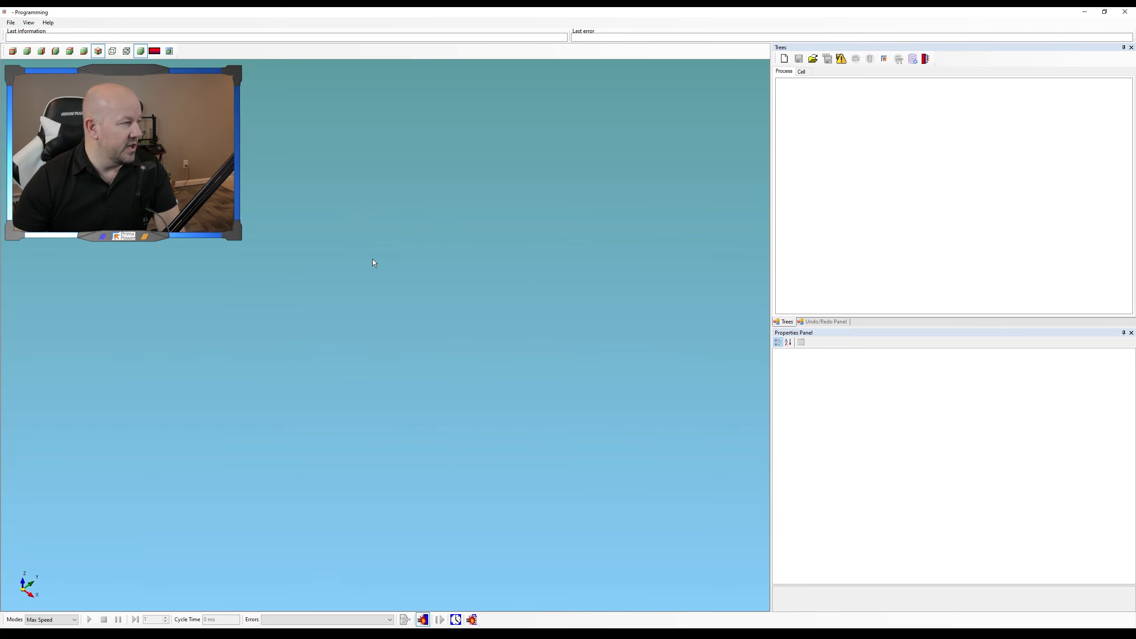
Step: Reopen the preferences and choose DeepSkyBlue as the upper view background color
click(10, 22)
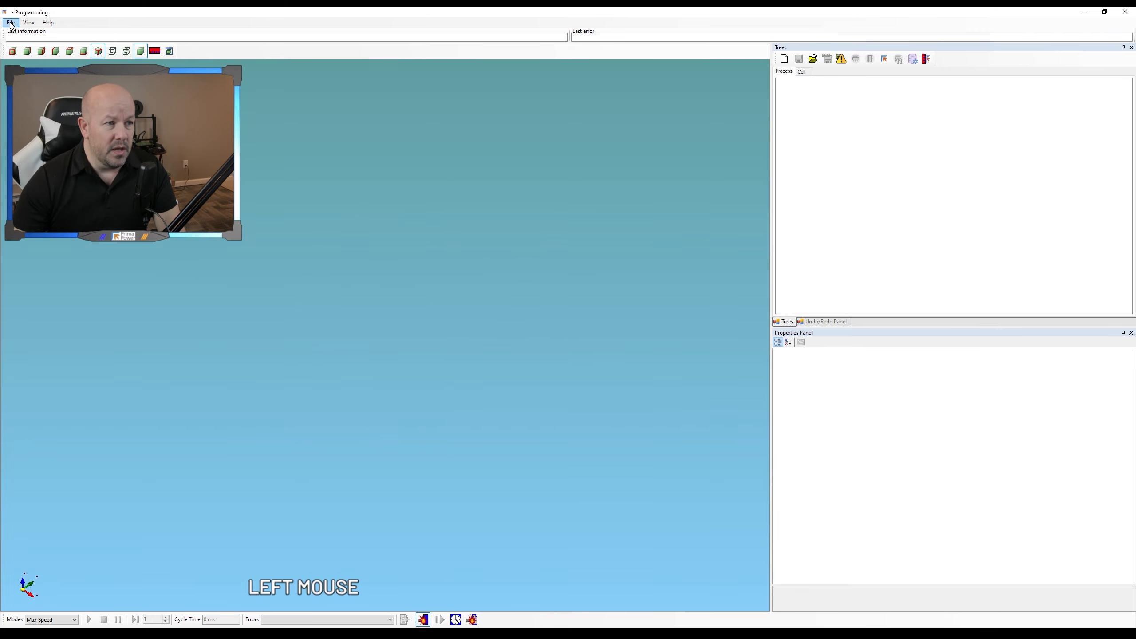
click(33, 32)
click(581, 274)
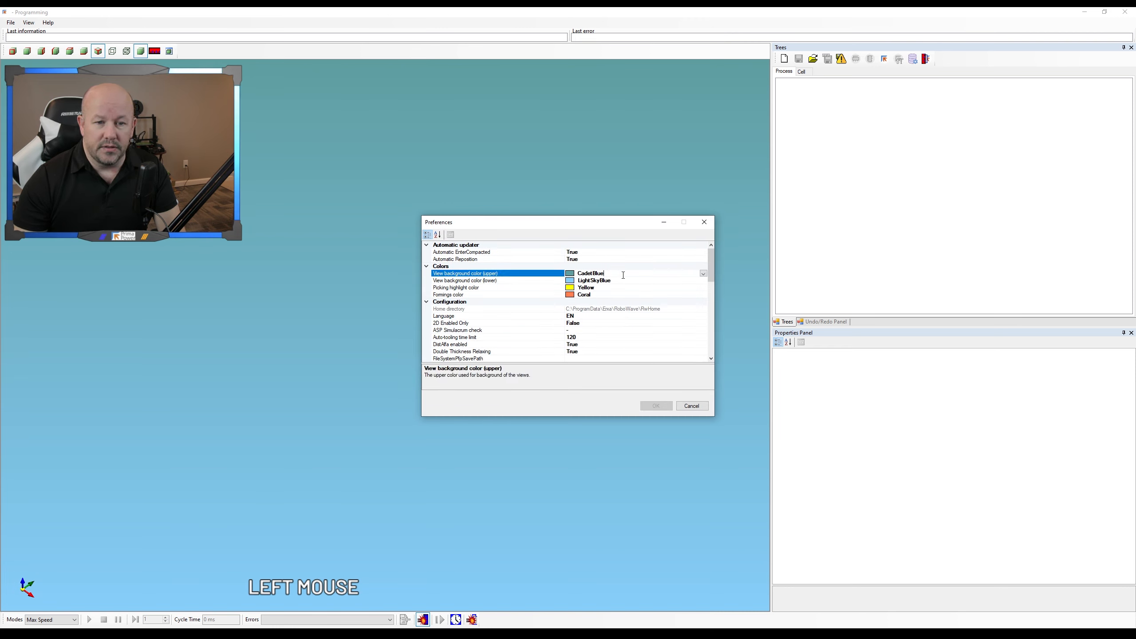
click(704, 273)
click(619, 307)
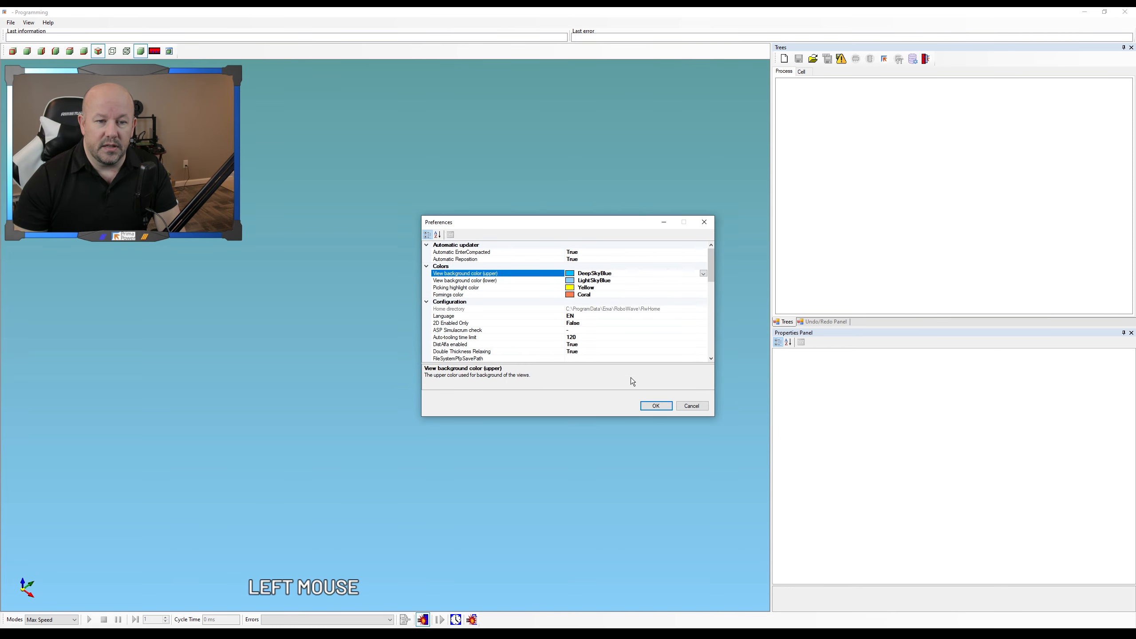
Step: Review the configuration, repositioning and simulation preferences, including the available refresh frequency options
scroll(630, 326, down, 3)
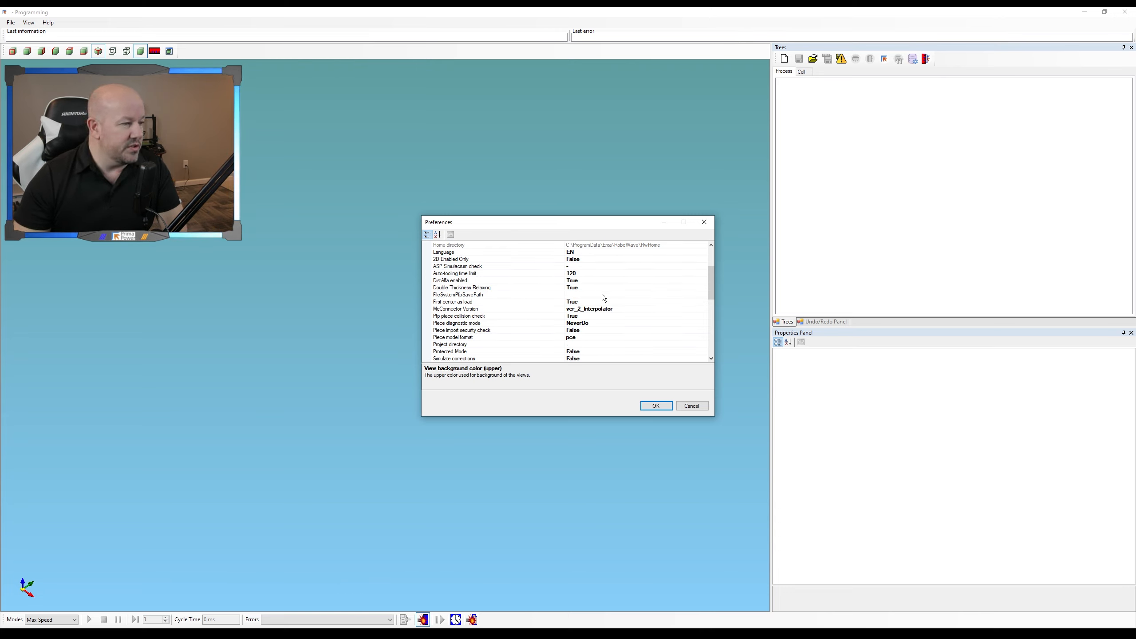
scroll(599, 293, down, 5)
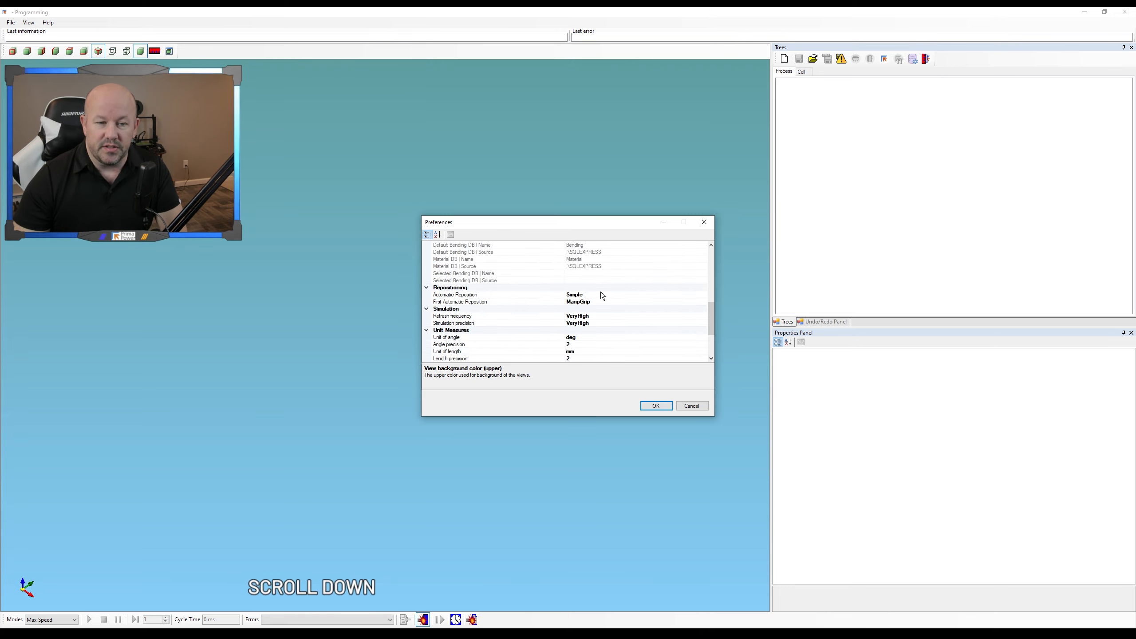
scroll(600, 293, down, 1)
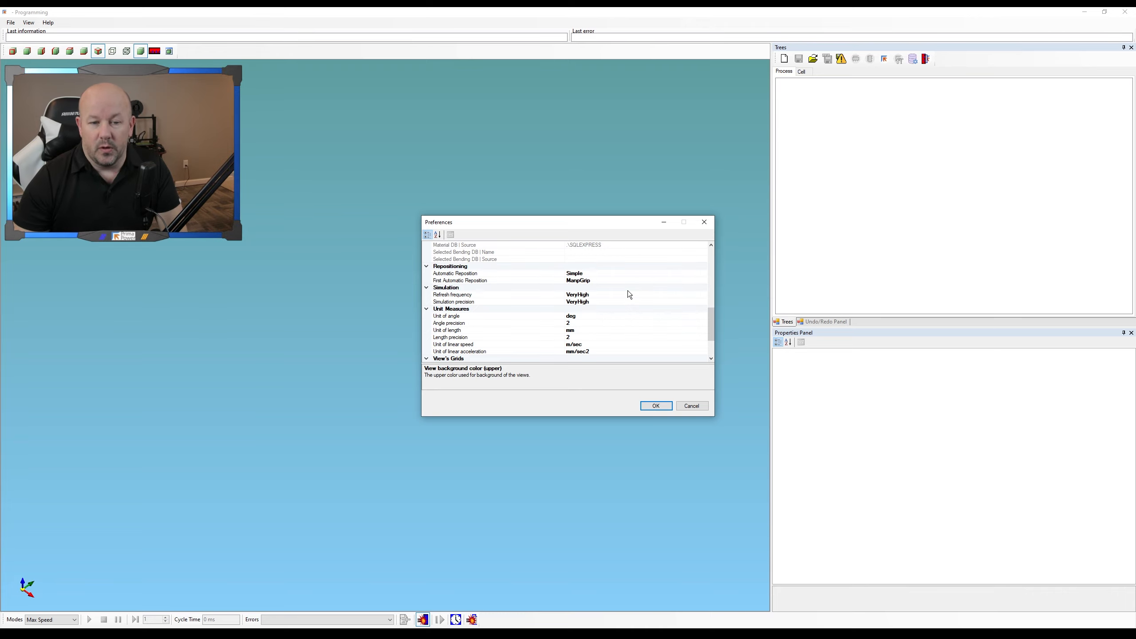
click(648, 292)
click(703, 295)
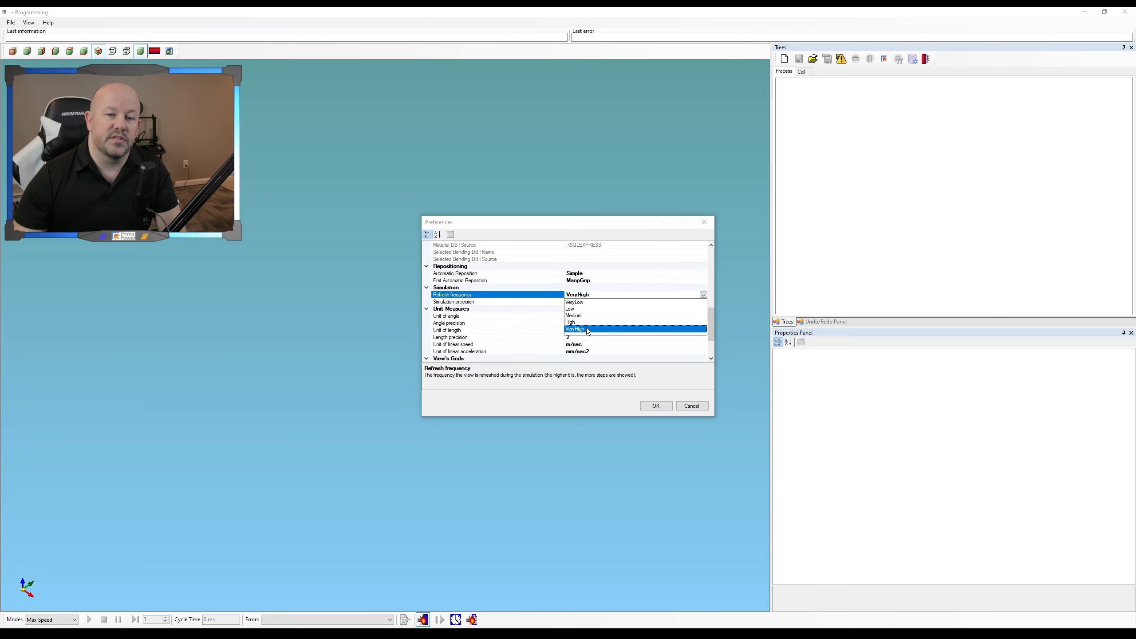
click(570, 224)
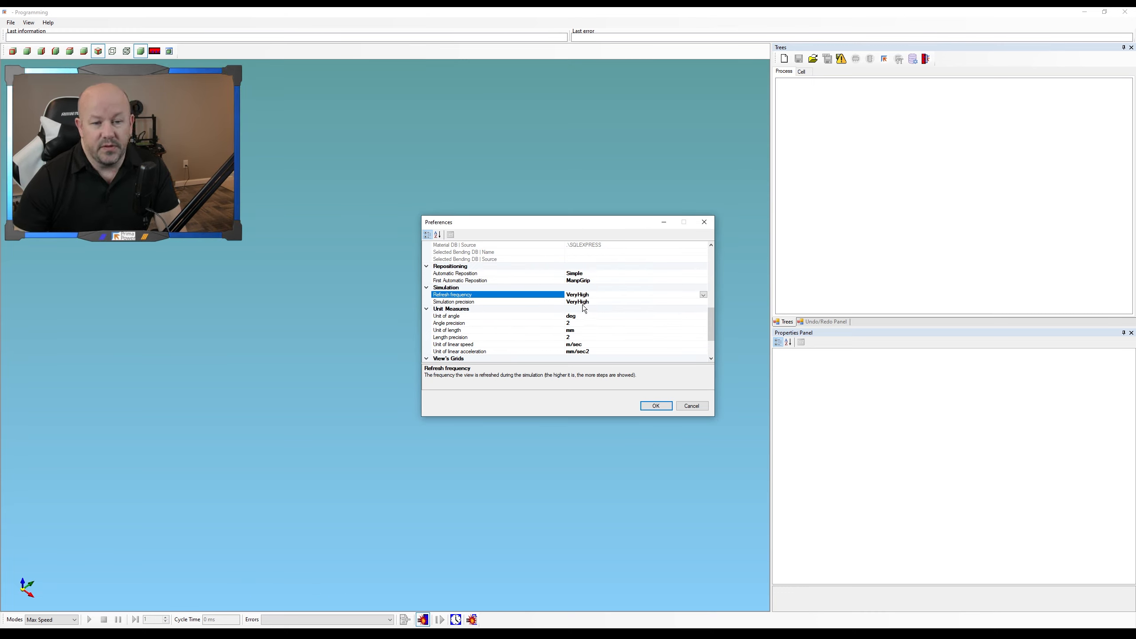
drag(561, 221, 473, 218)
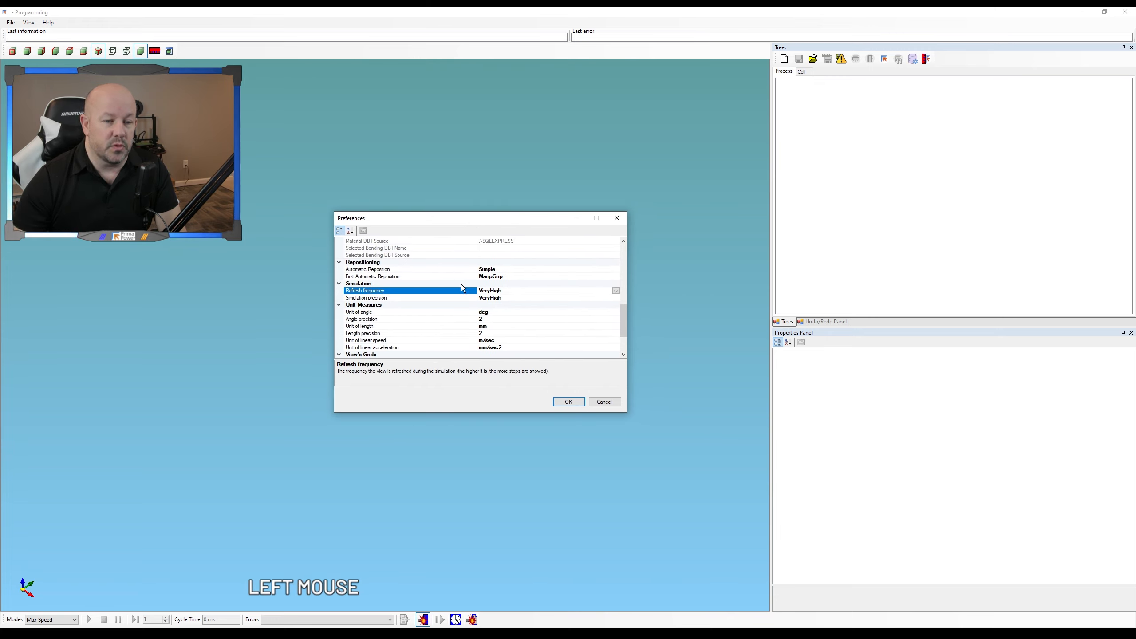
Step: Check the unit of length options and the length precision, and apply the preferences
scroll(540, 302, down, 2)
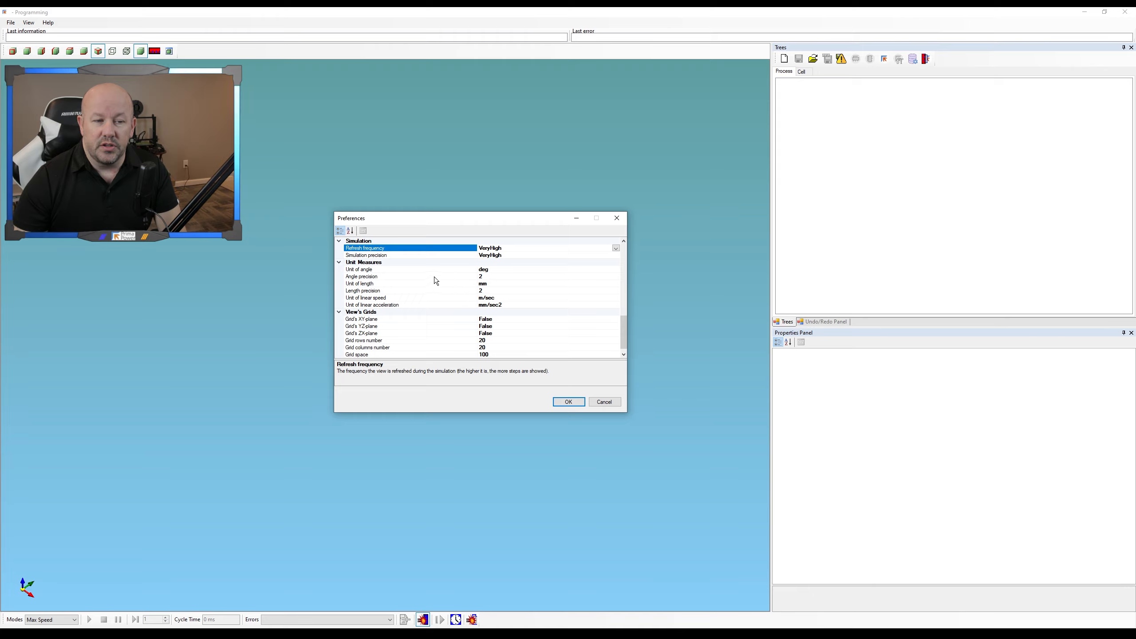
click(495, 287)
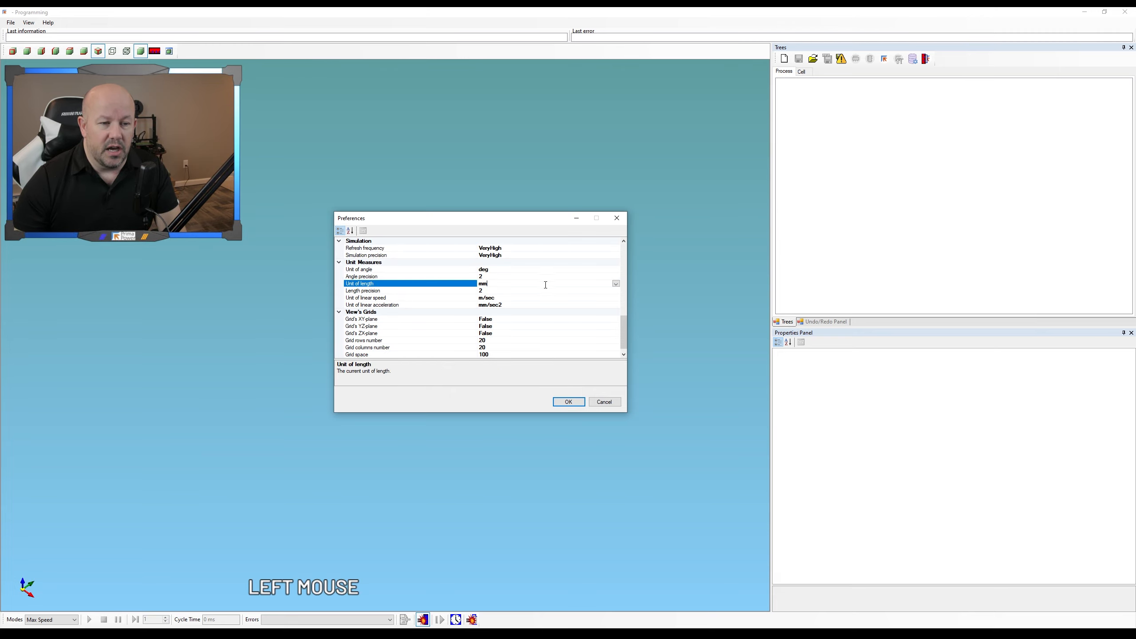
click(615, 283)
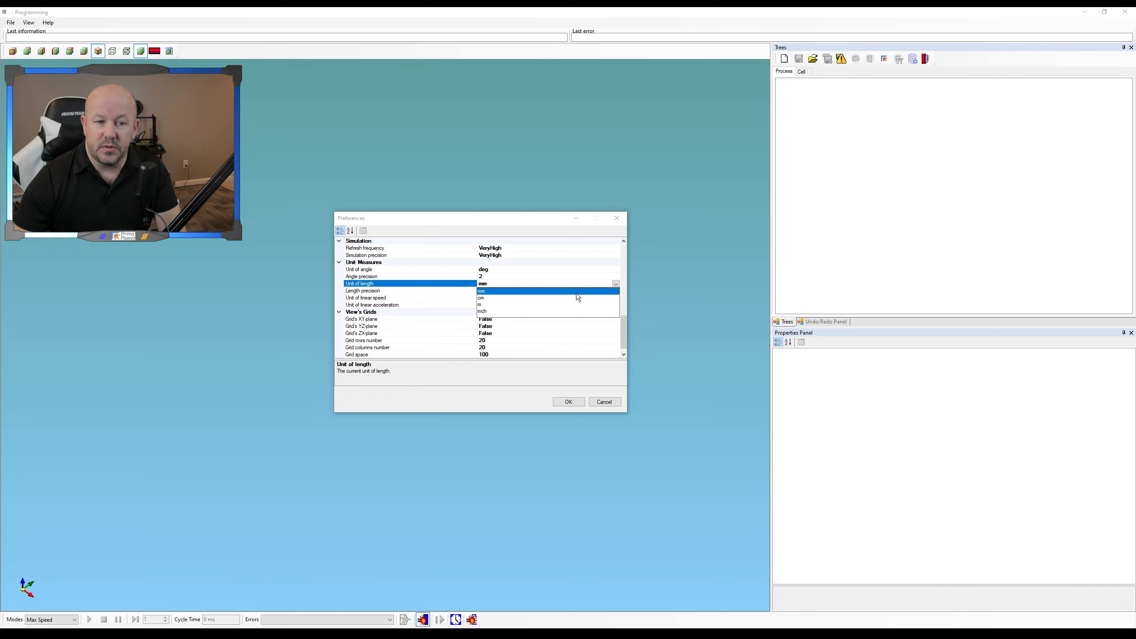
click(616, 284)
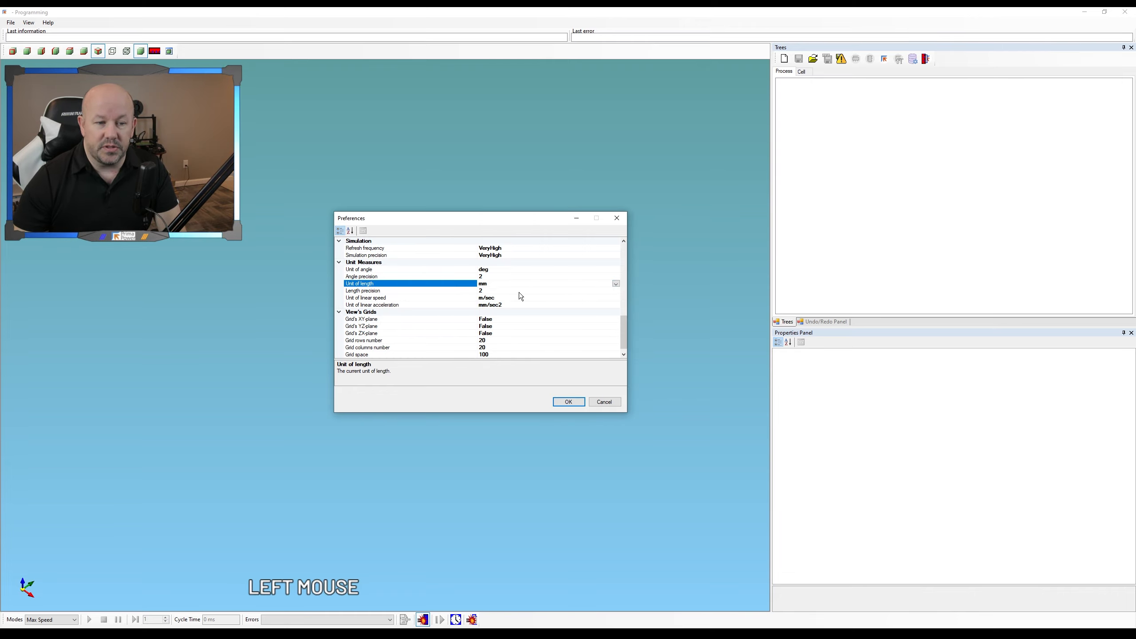
click(488, 291)
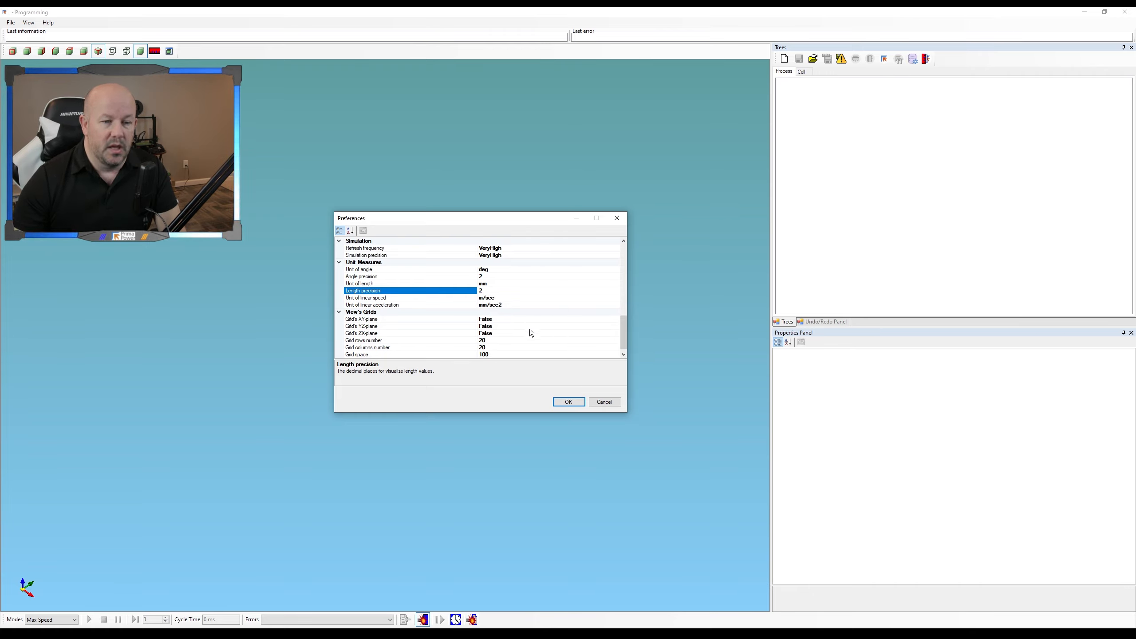
click(572, 402)
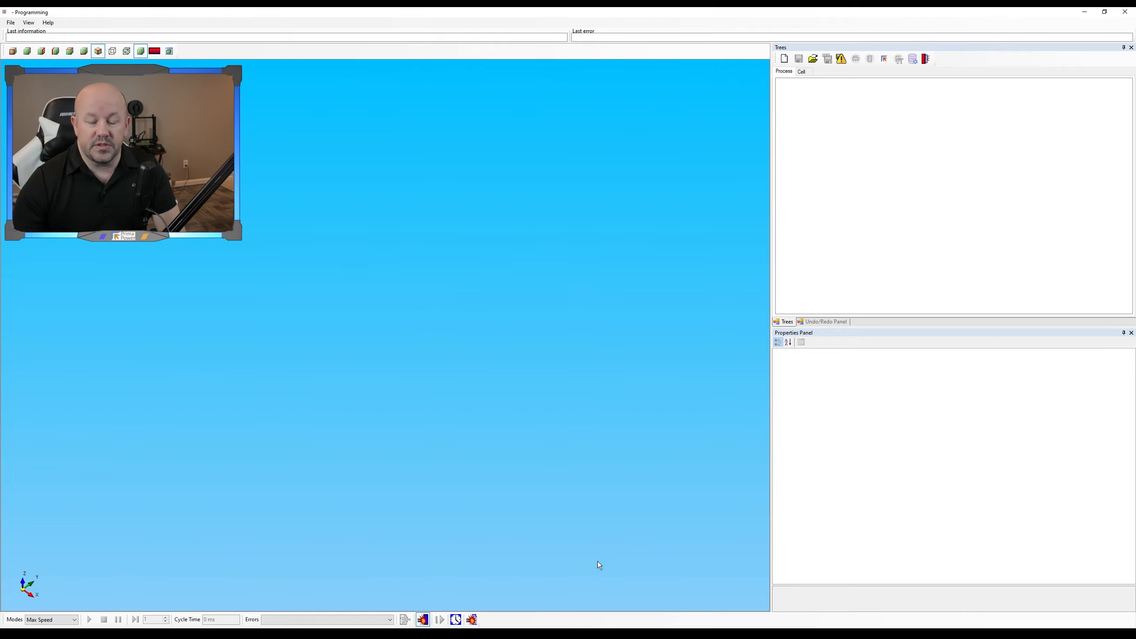
Step: Switch to NC Express and import simple 4 bends.ipt from the Bender Lessons folder
mouse_move(576, 633)
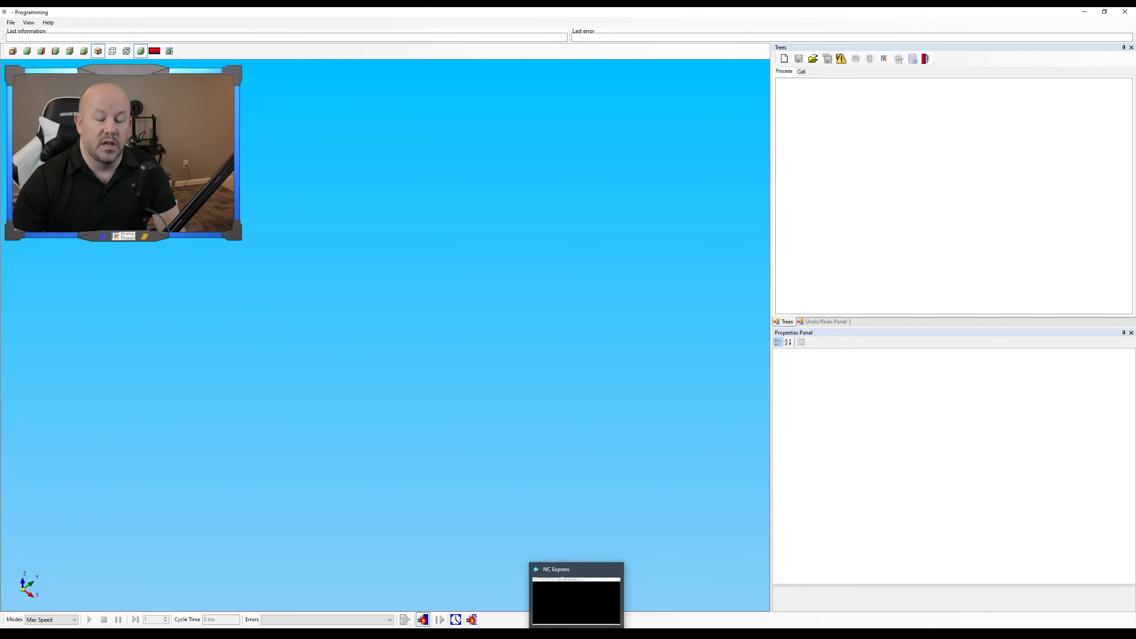
click(576, 633)
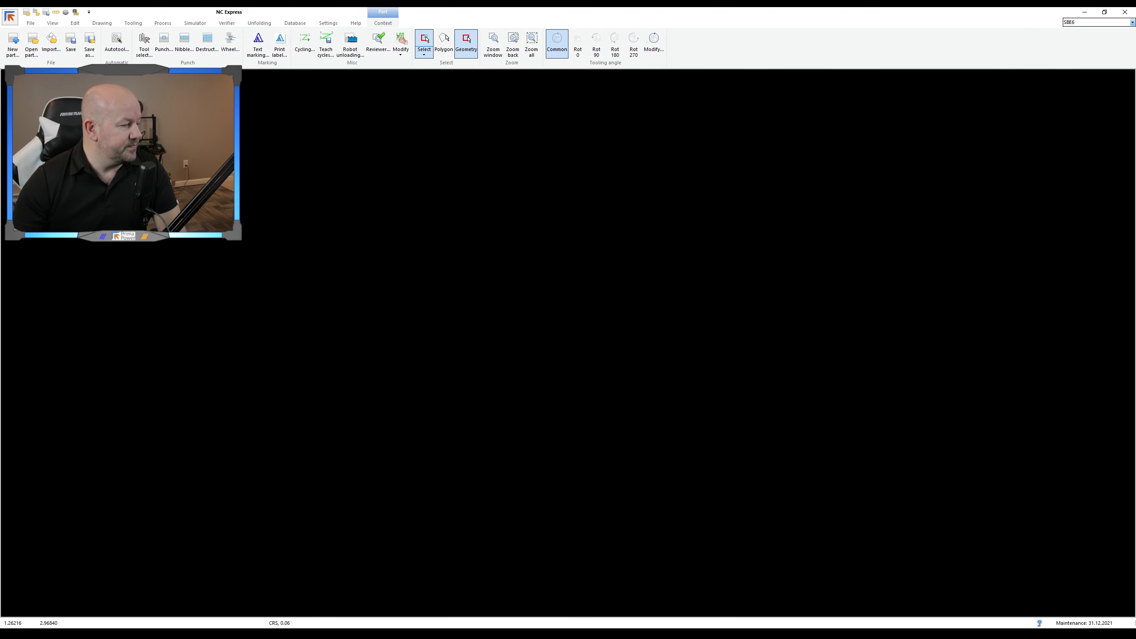
click(1, 480)
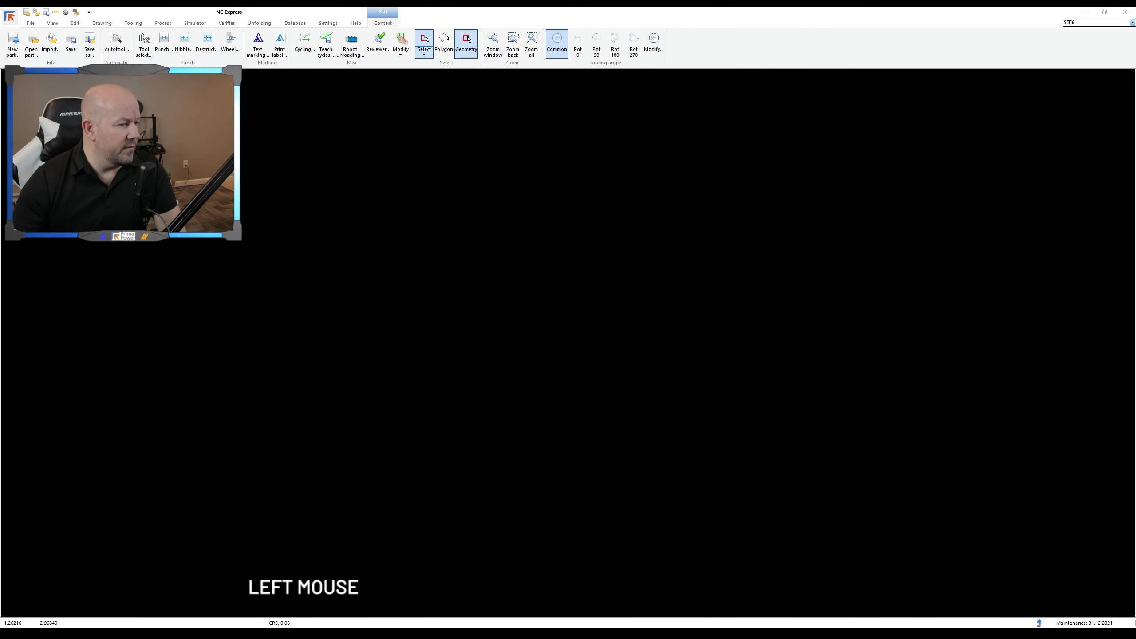
drag(1, 163, 309, 159)
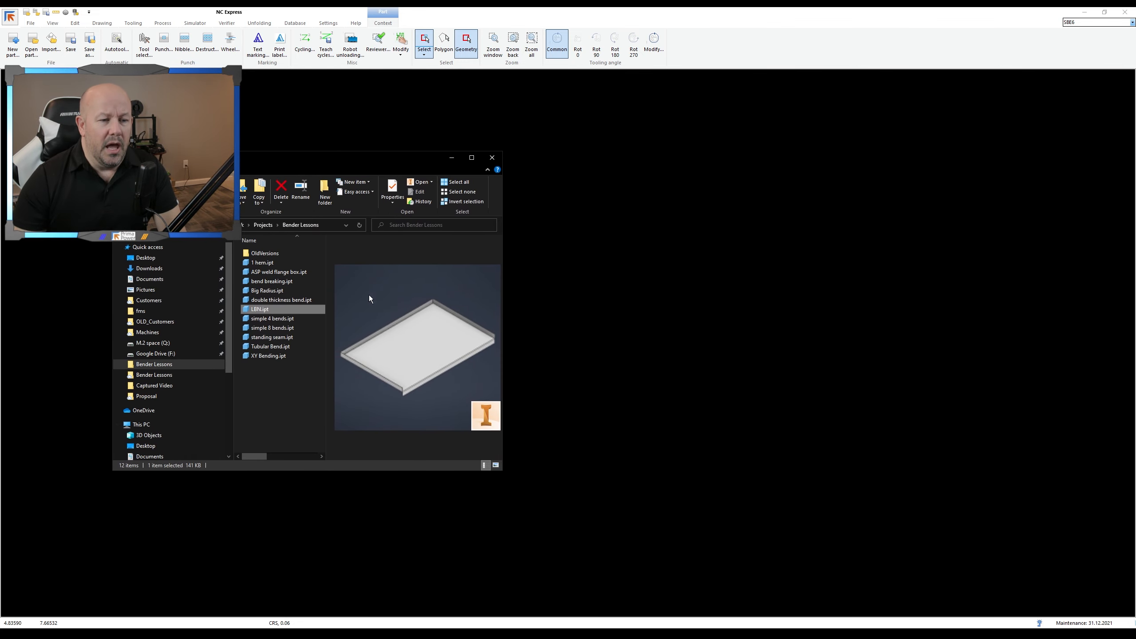
click(269, 391)
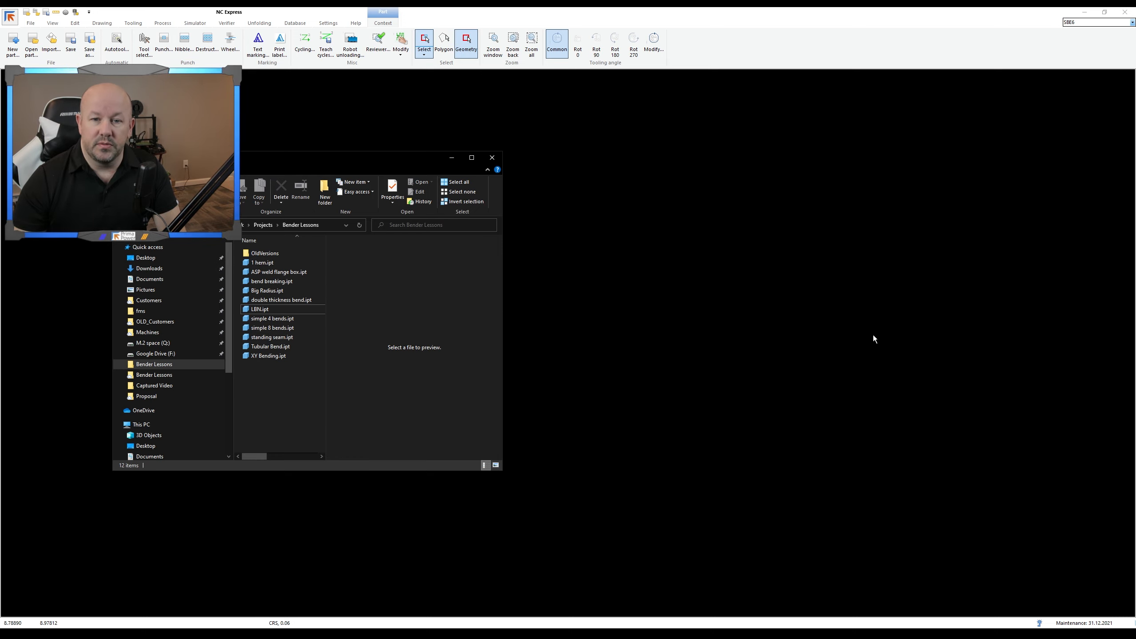
click(281, 319)
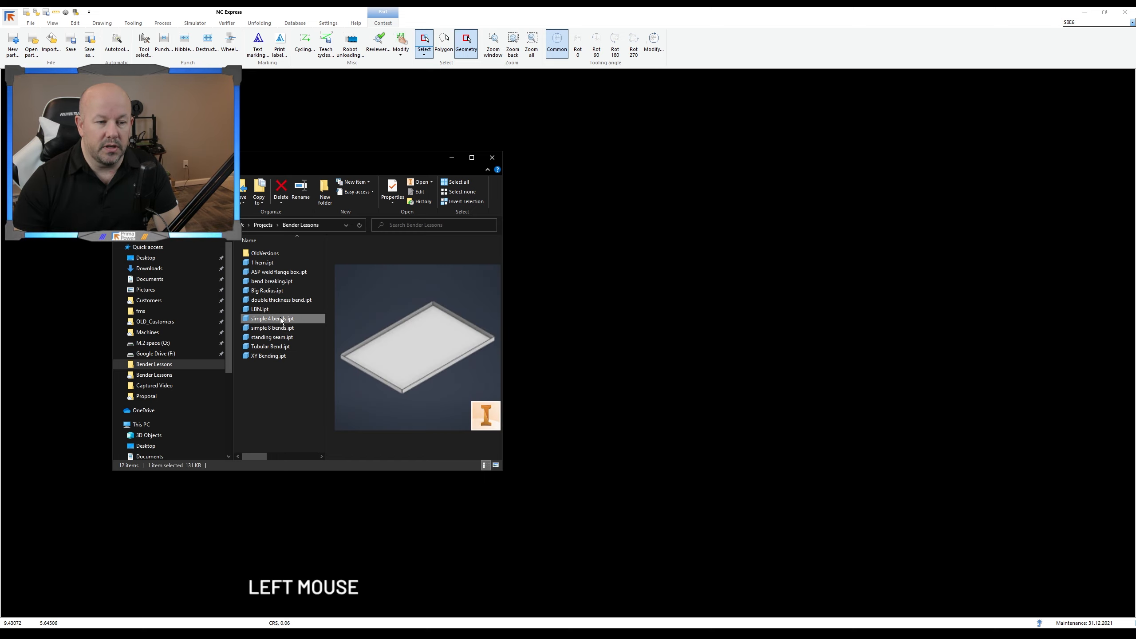
drag(281, 320, 702, 291)
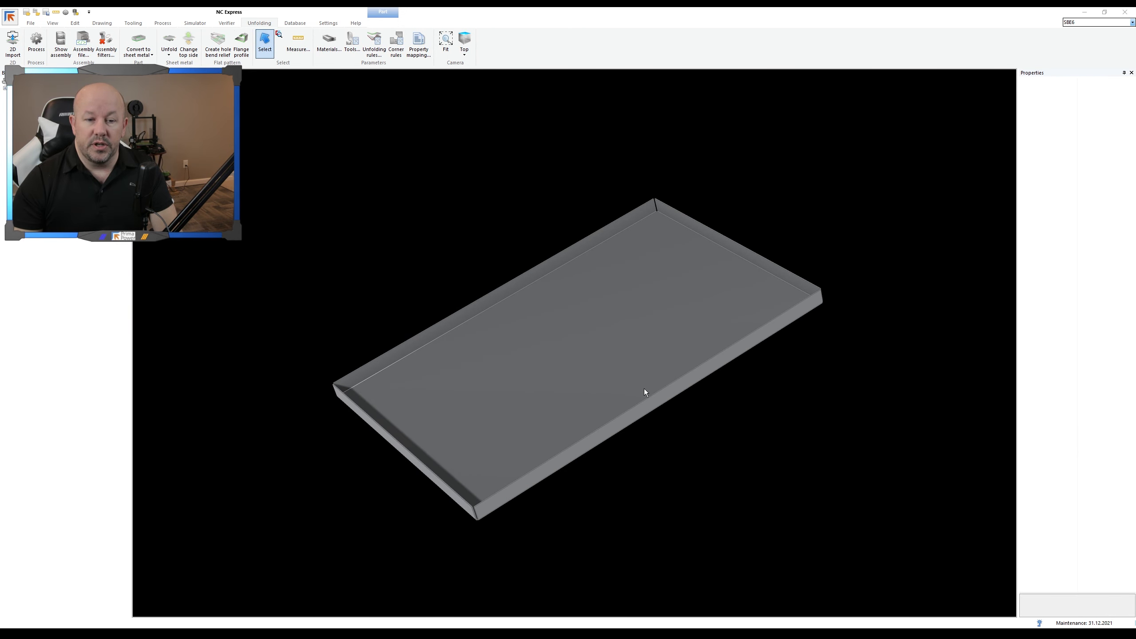
Step: Convert the imported simple 4 bends part to sheet metal
middle_drag(644, 390, 540, 322)
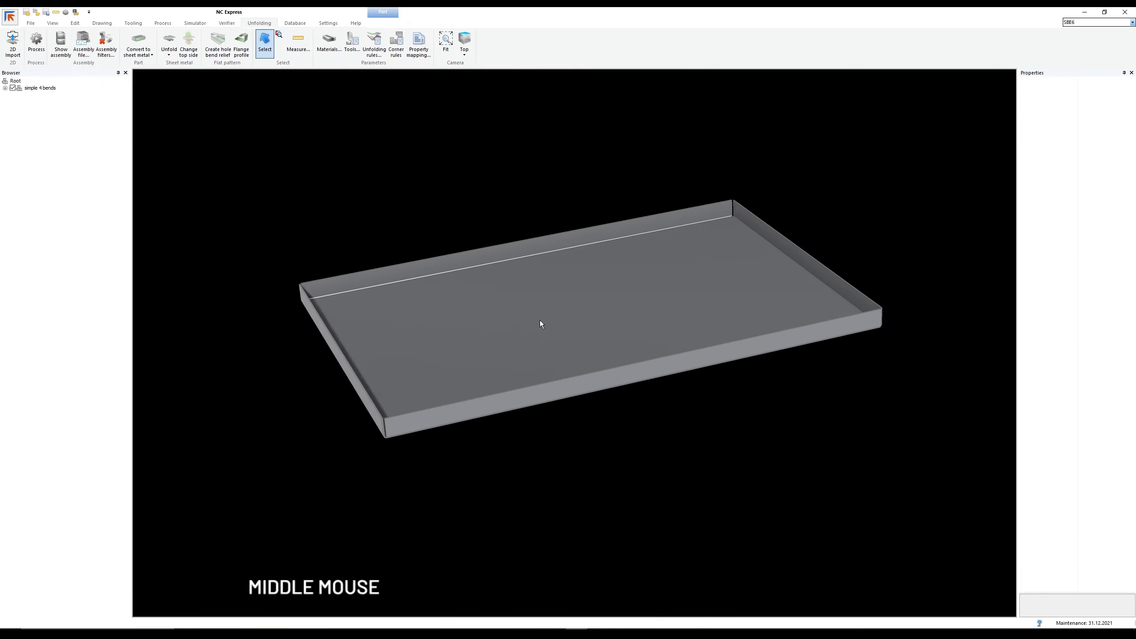
click(471, 213)
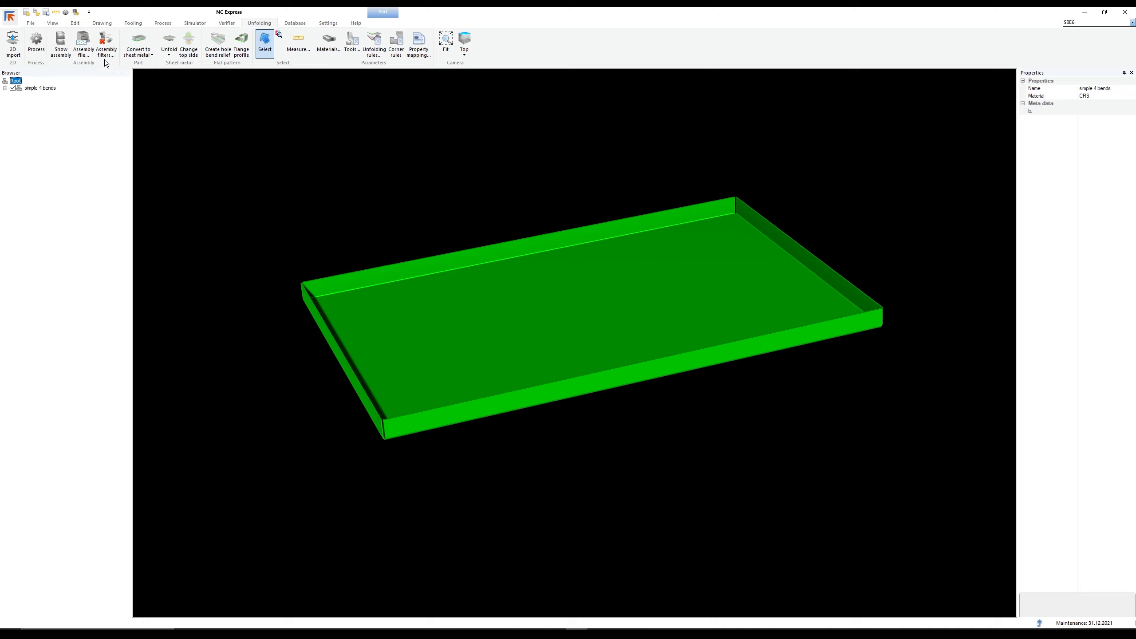
click(139, 40)
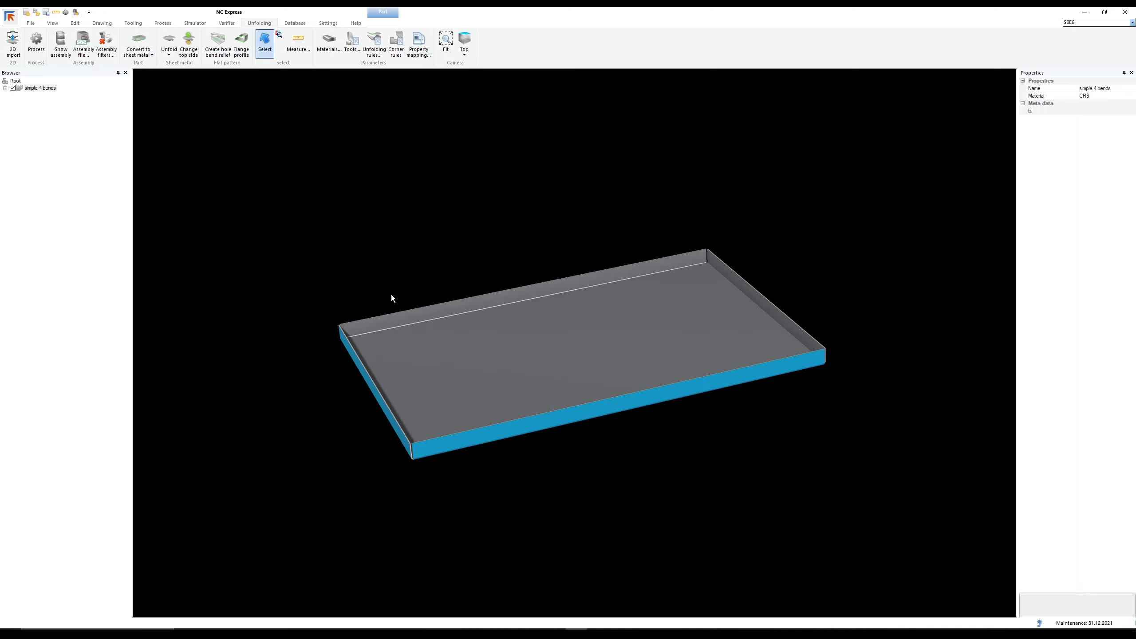
Step: Expand the simple 4 bends part and inspect its individual bends, base wall and the properties of Bend 1
click(5, 88)
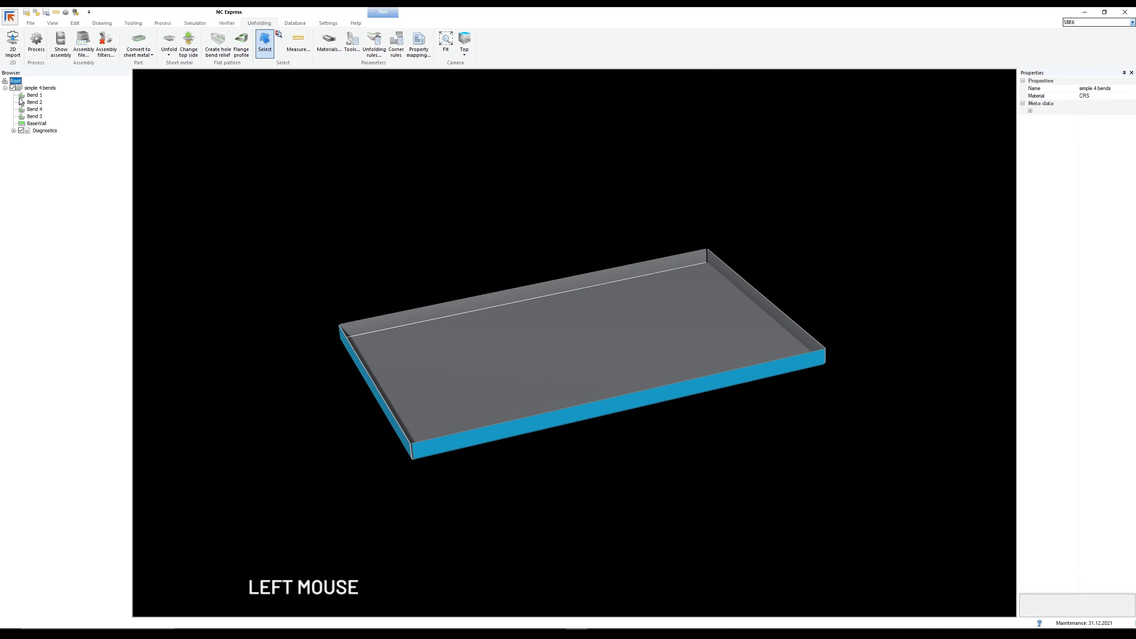
click(39, 102)
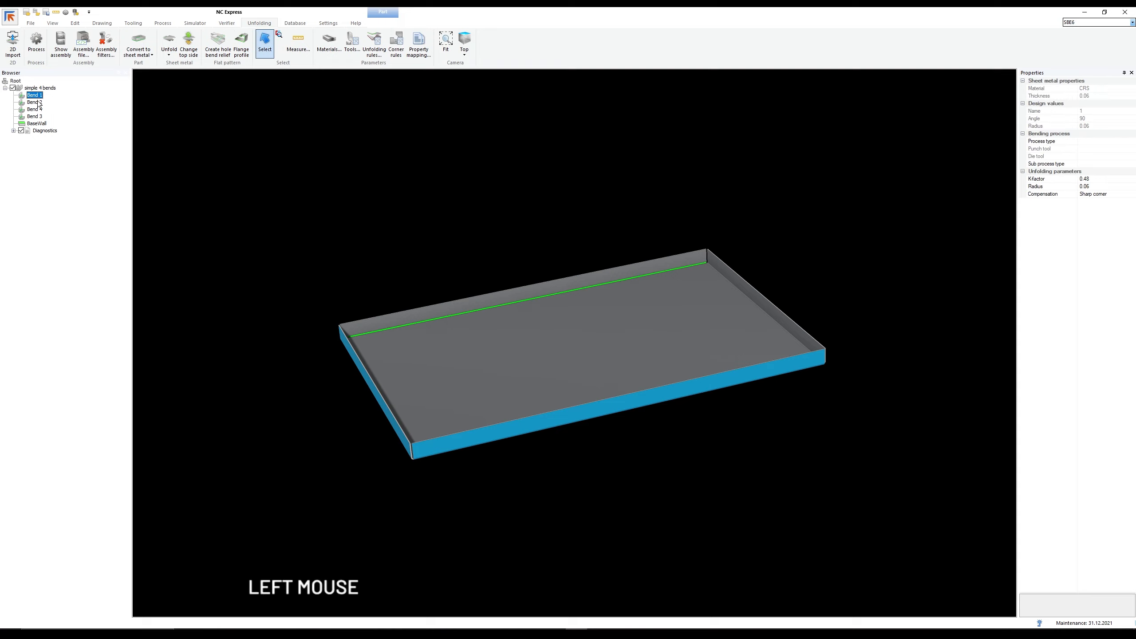
click(39, 109)
click(39, 116)
click(41, 123)
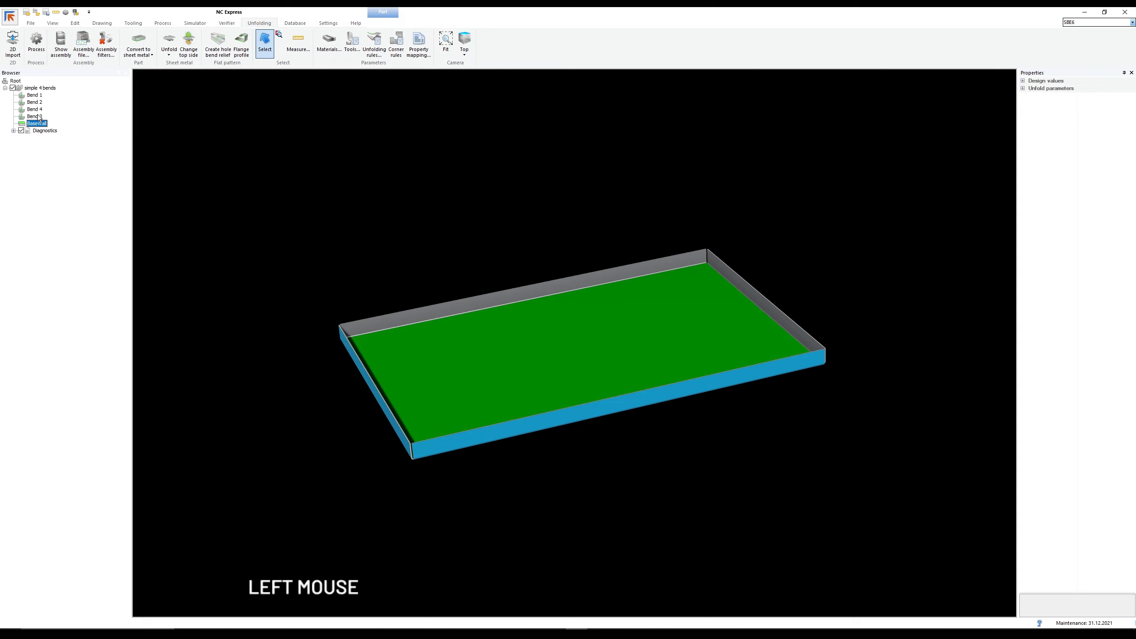
click(35, 95)
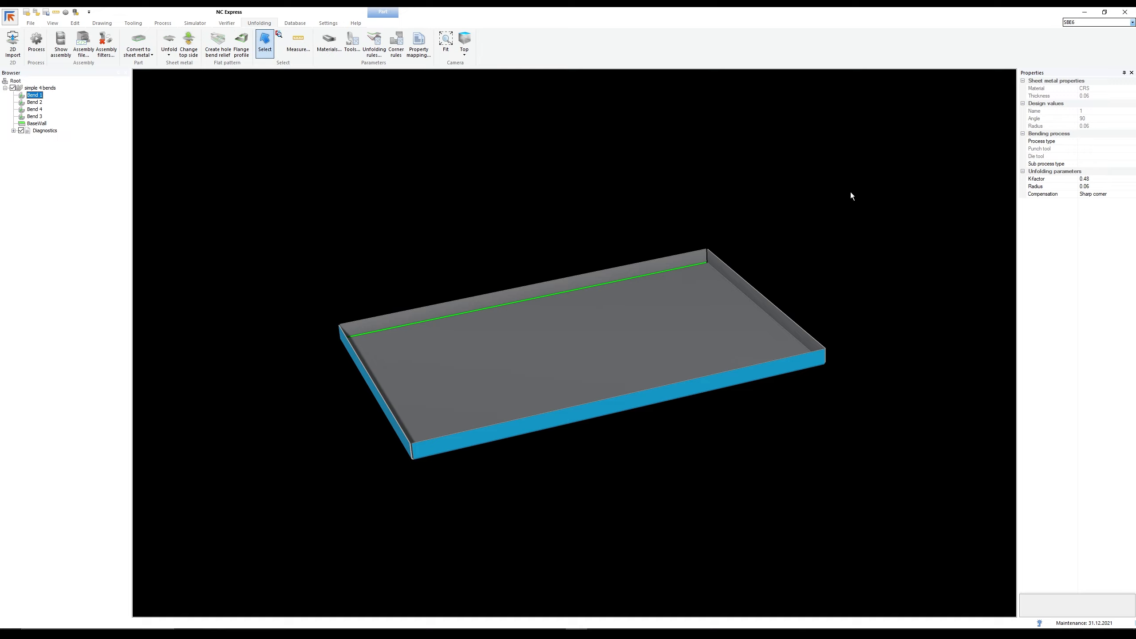
Step: Unfold the sheet metal part into a flat pattern and view both bodies from the opposite side
click(754, 213)
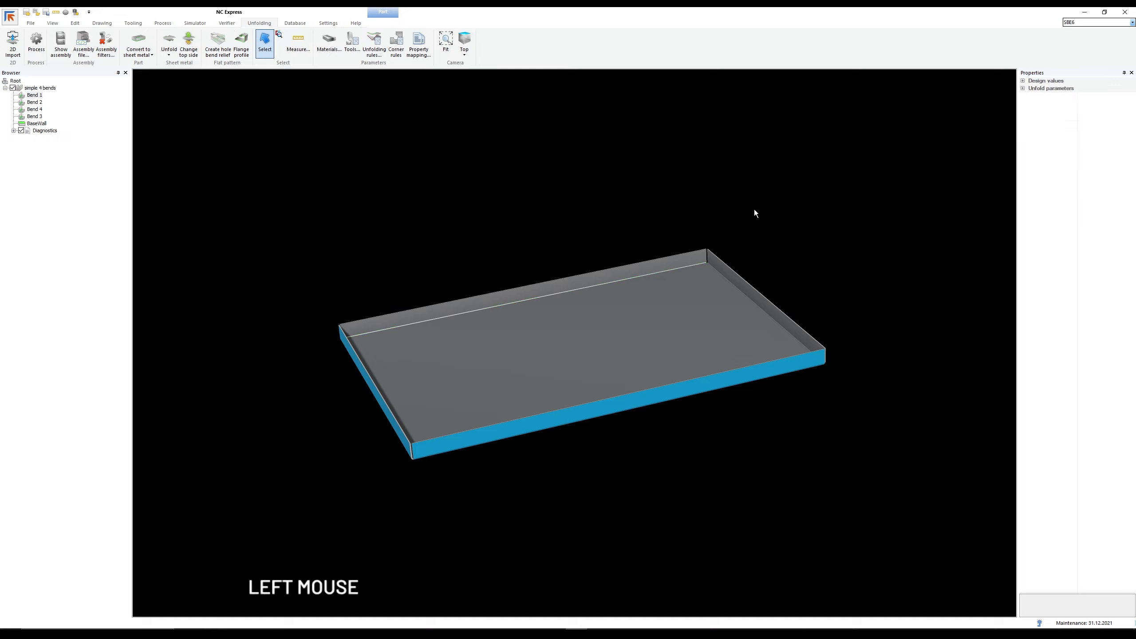
click(168, 42)
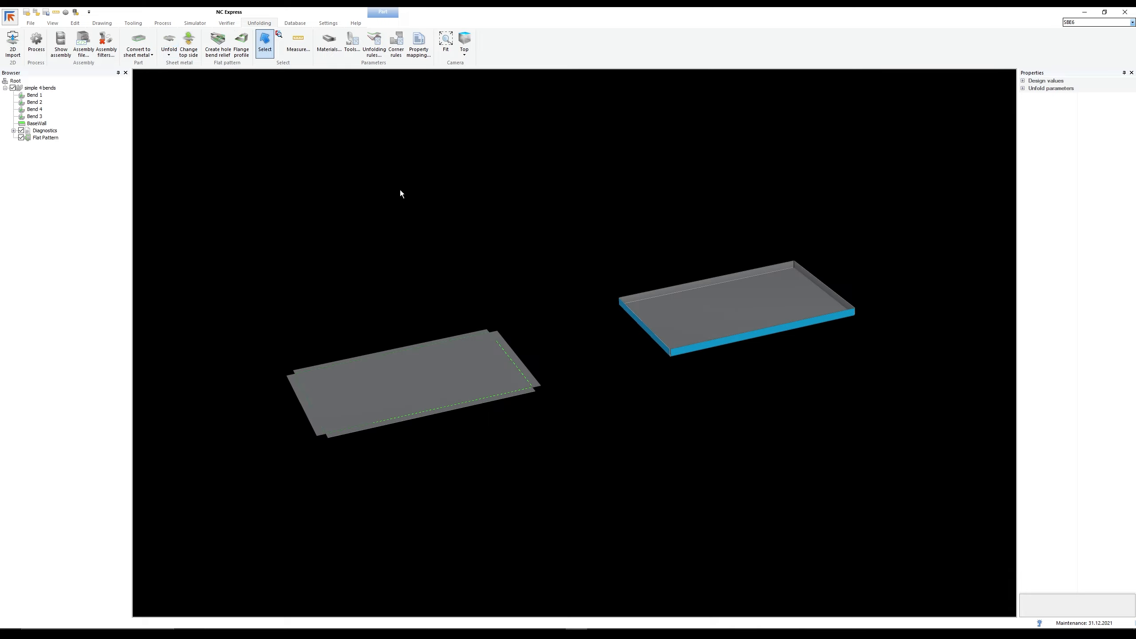
middle_drag(400, 194, 624, 319)
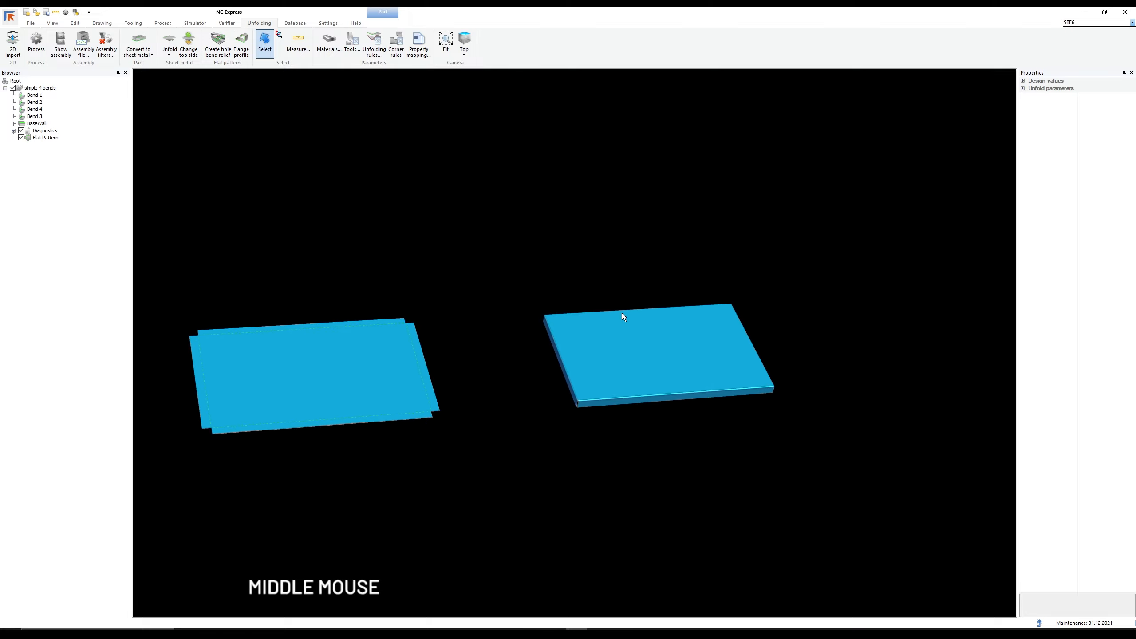
Step: Swap the top side of the simple 4 bends part and inspect the folded body and flat pattern from both sides
middle_drag(525, 197, 488, 173)
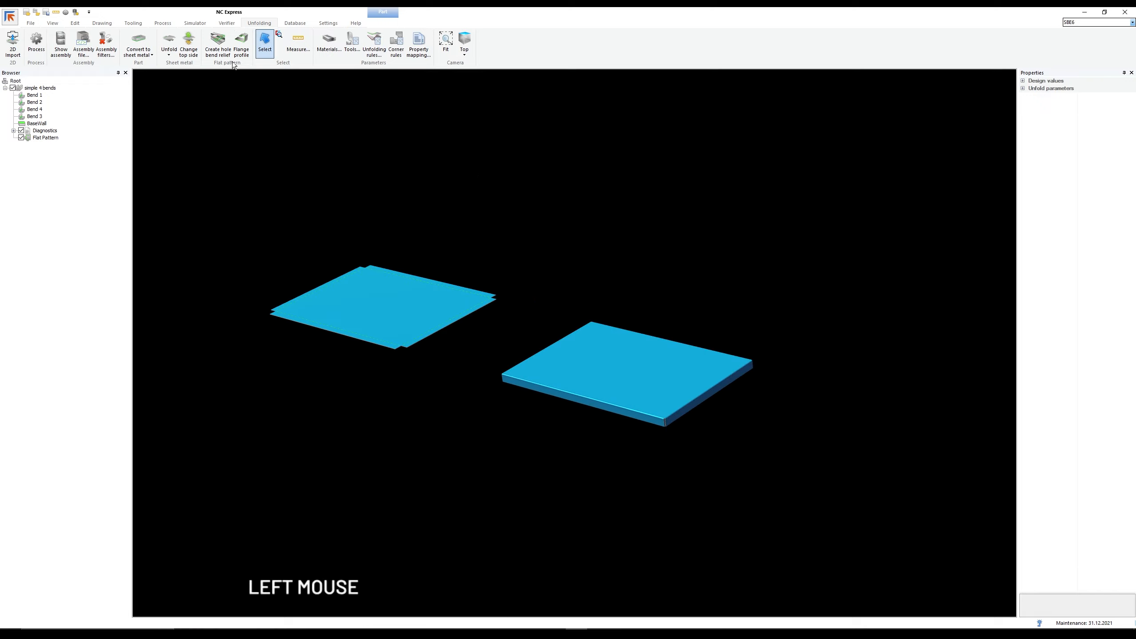
click(189, 43)
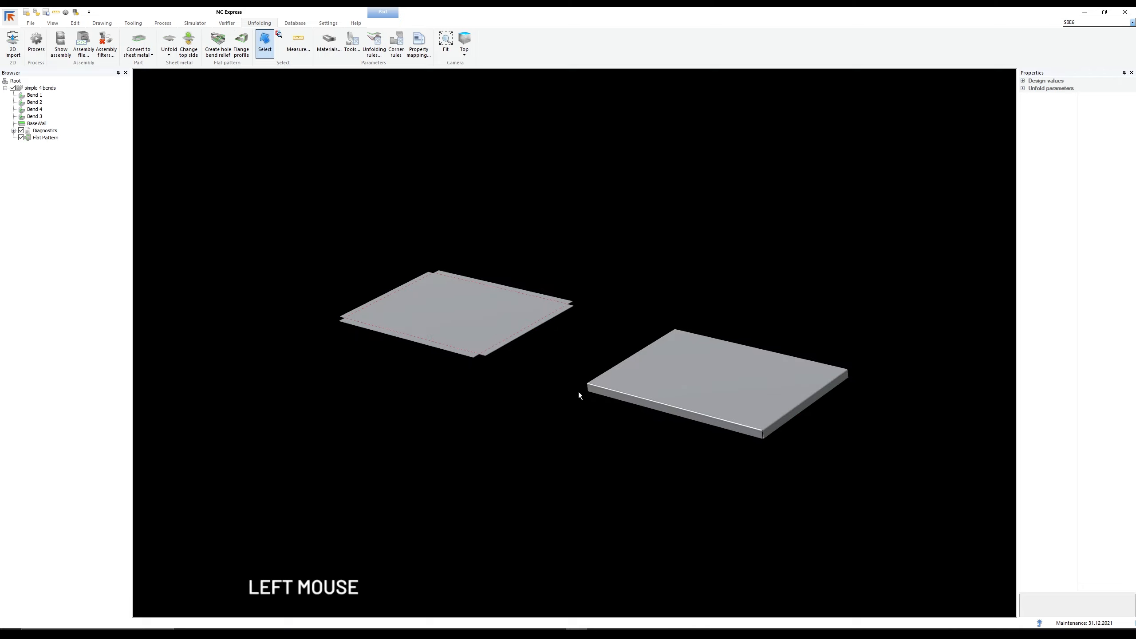
middle_drag(578, 393, 531, 331)
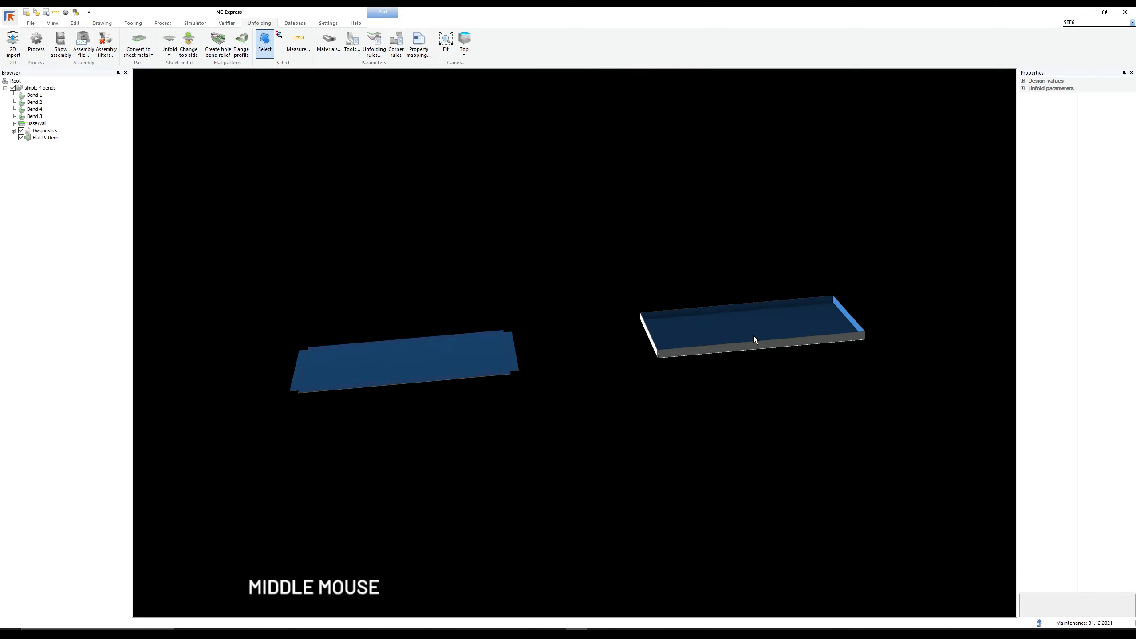
middle_drag(753, 337, 671, 363)
scroll(582, 271, up, 5)
middle_drag(582, 271, 697, 362)
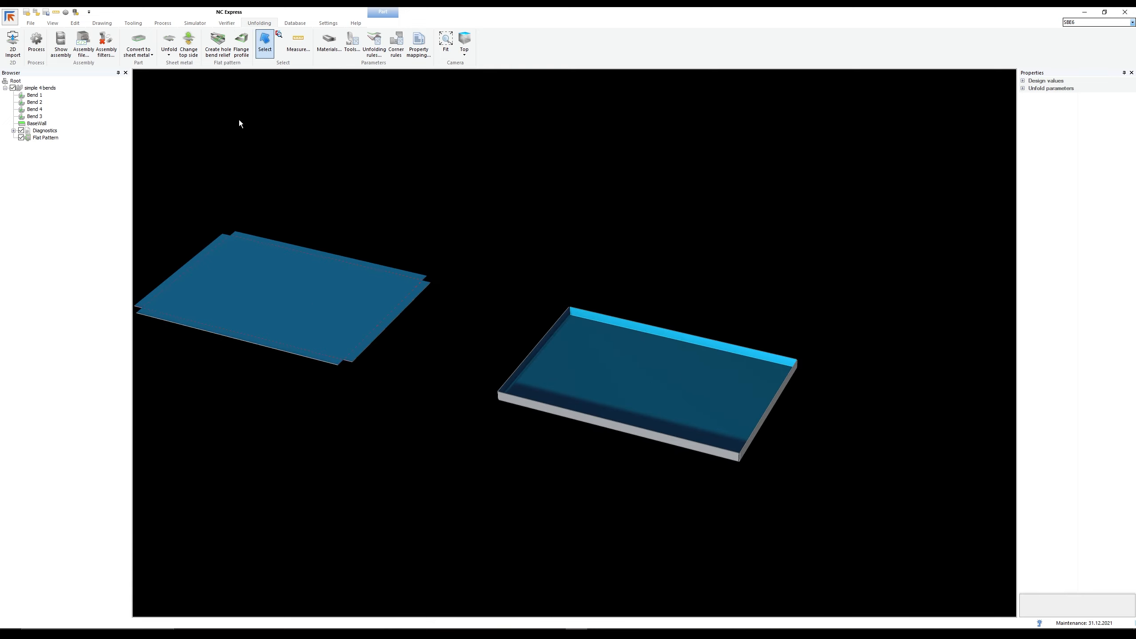
scroll(398, 163, down, 2)
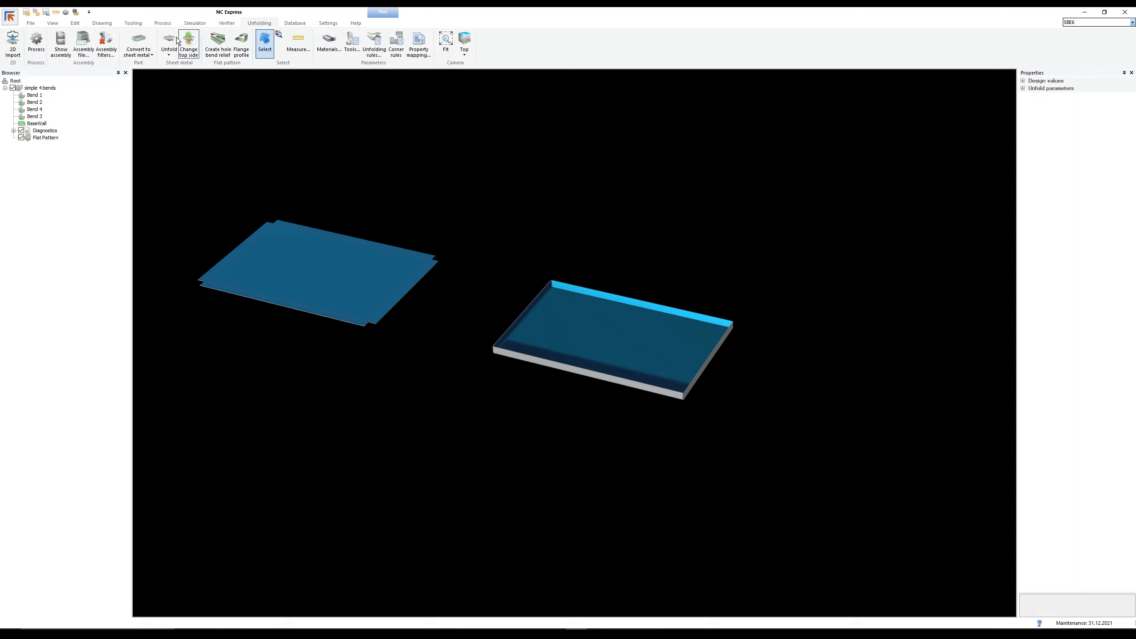
Step: Switch the part's top side back and check the face colours and bend lines on both bodies
click(189, 45)
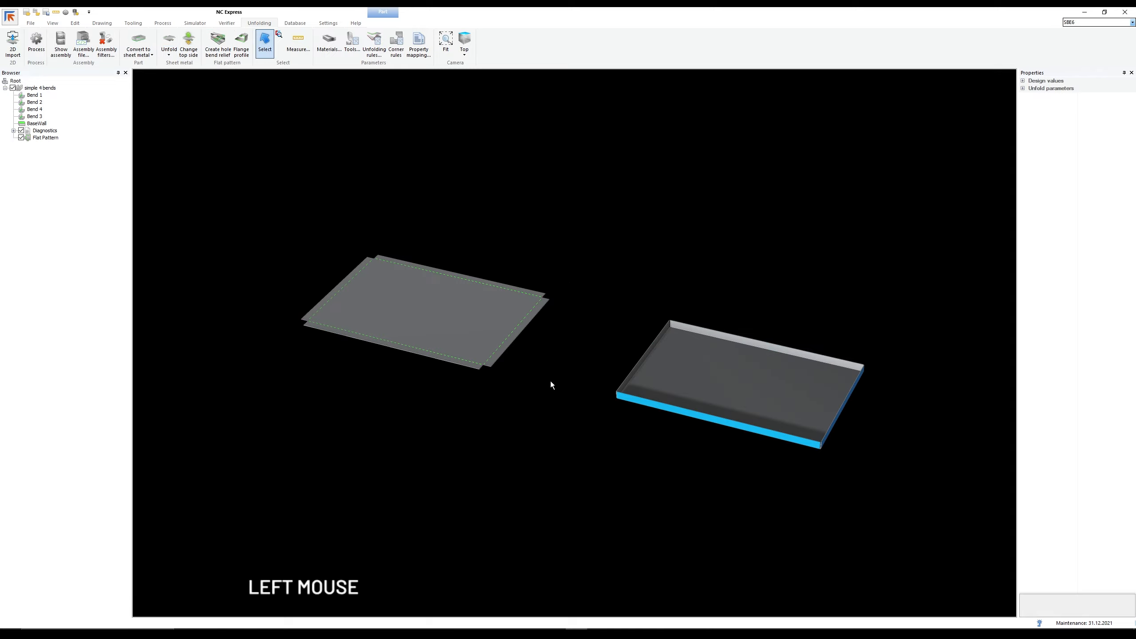
mouse_move(550, 384)
mouse_down()
mouse_move(529, 271)
mouse_move(541, 398)
mouse_up()
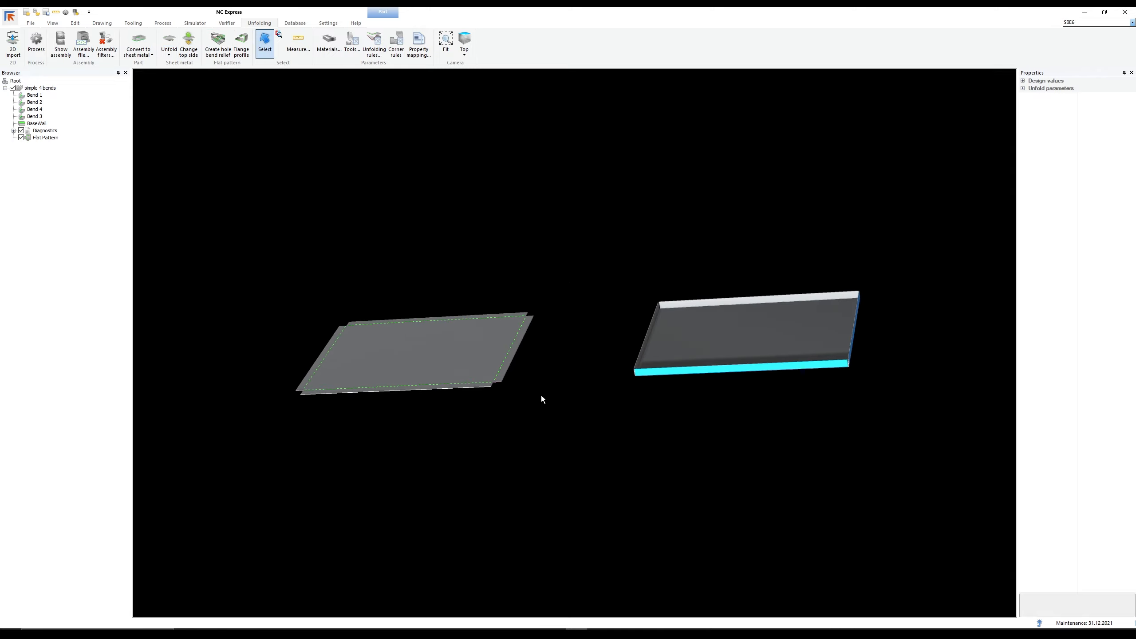
middle_drag(541, 394, 545, 253)
click(534, 219)
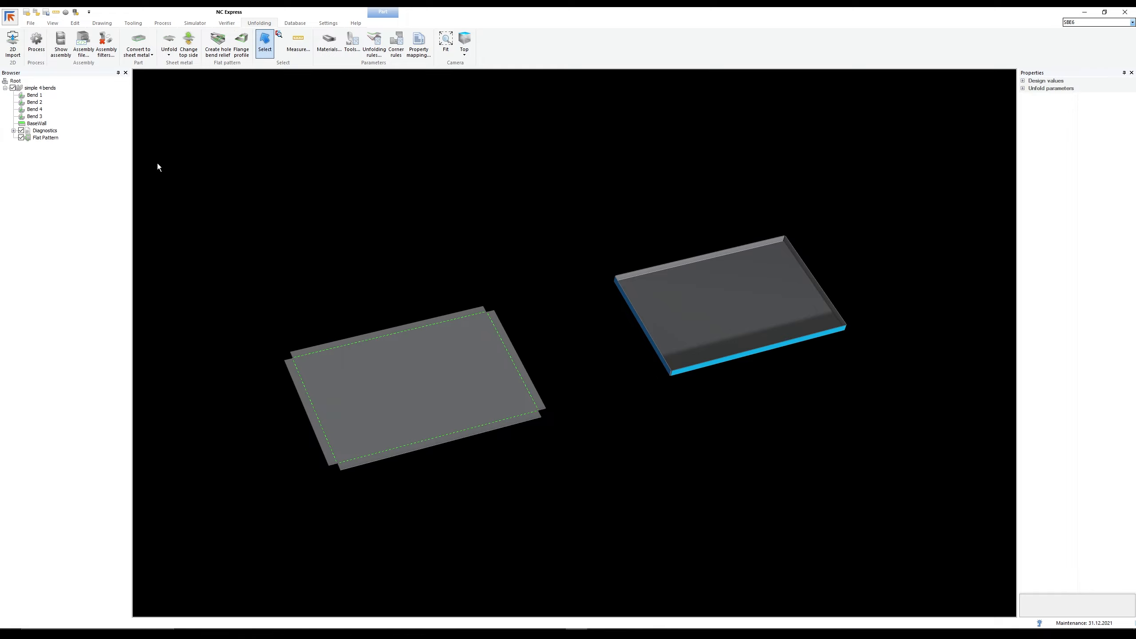
Step: Process the unfolded simple 4 bends part into its 2D flat geometry
click(30, 22)
scroll(592, 288, down, 1)
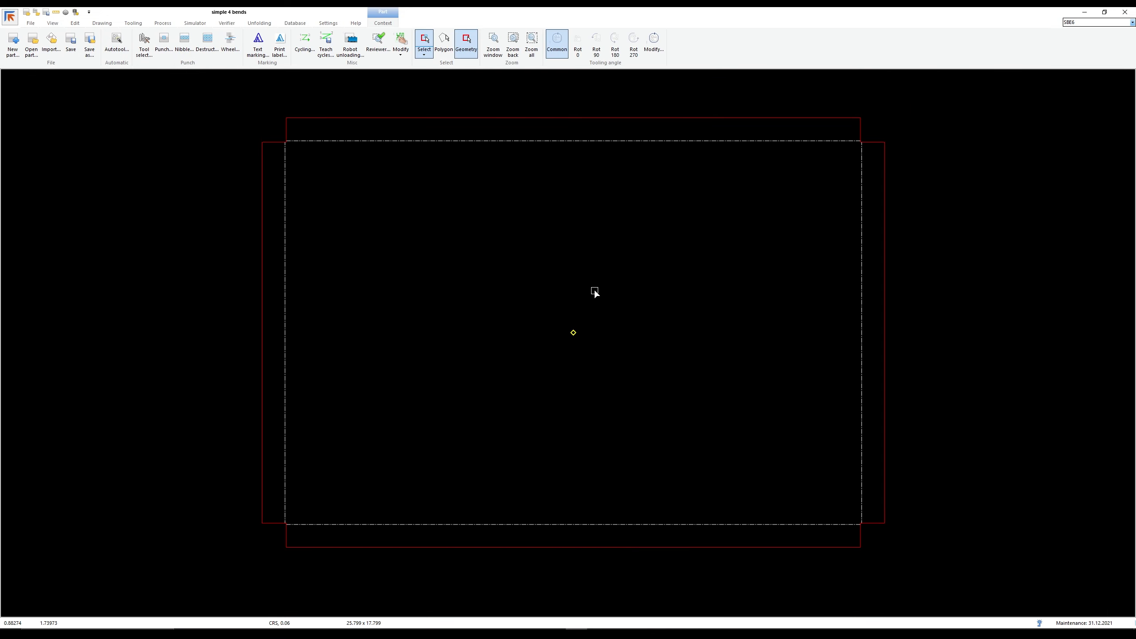
mouse_move(639, 306)
middle_down()
mouse_move(632, 252)
mouse_move(636, 317)
middle_up()
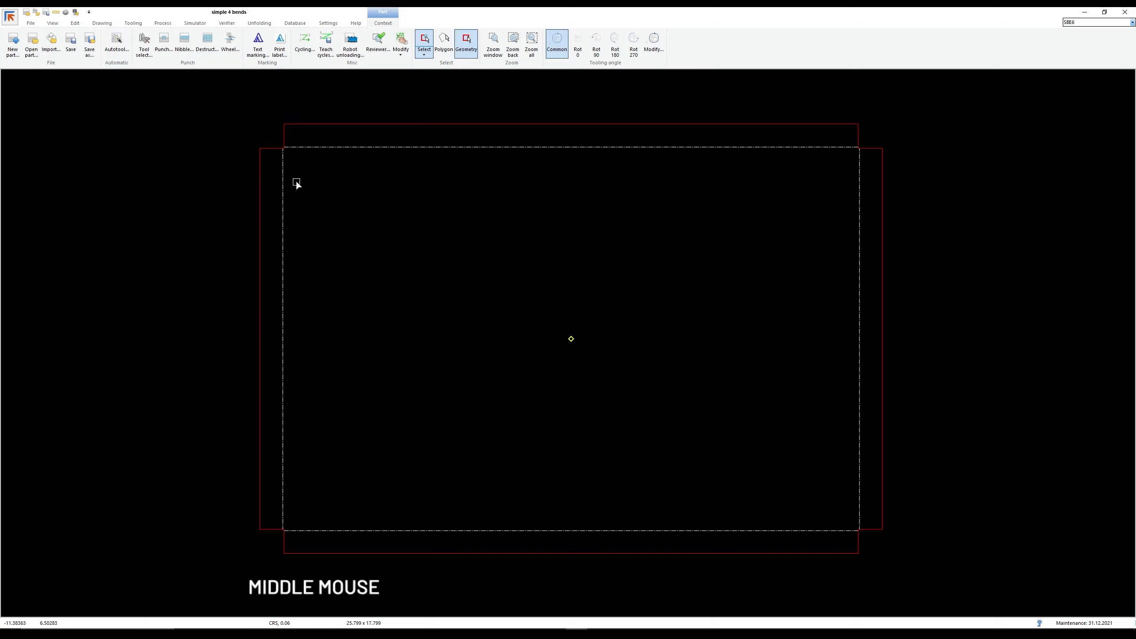
Step: Review the bend info of the flat part's upper horizontal bend line, including angle, internal radius and k-factor
click(581, 147)
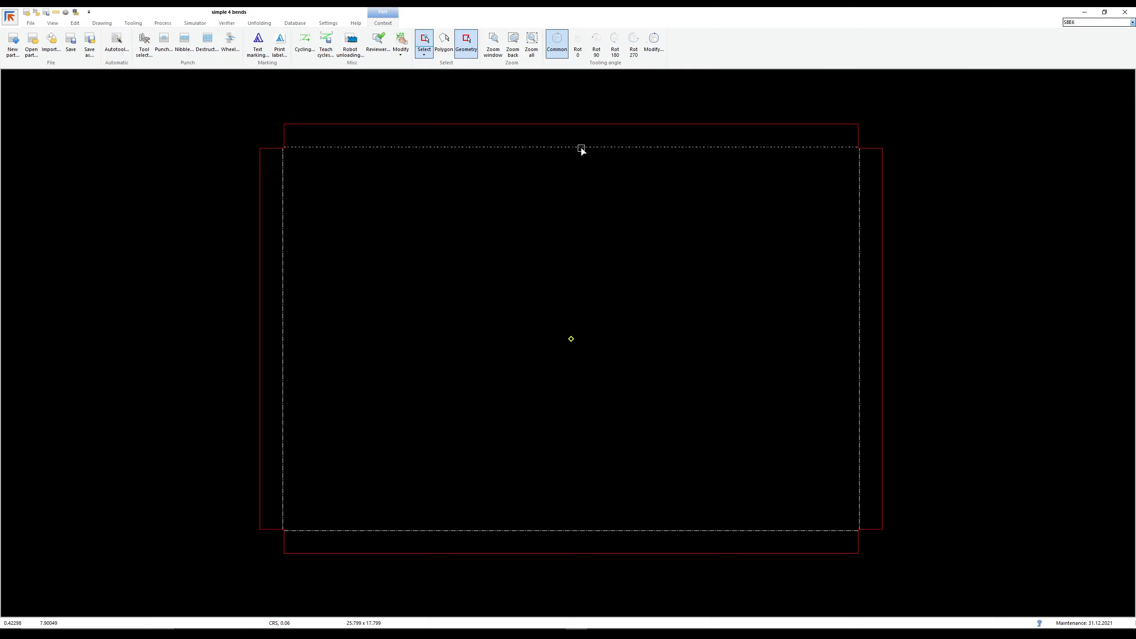
right_click(582, 150)
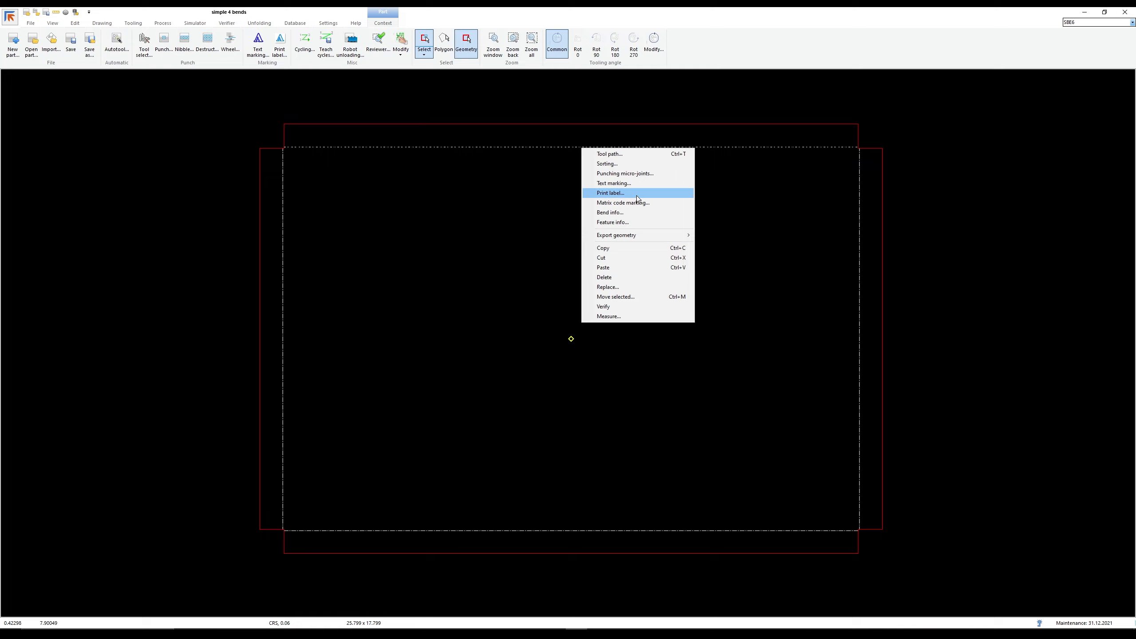
click(621, 213)
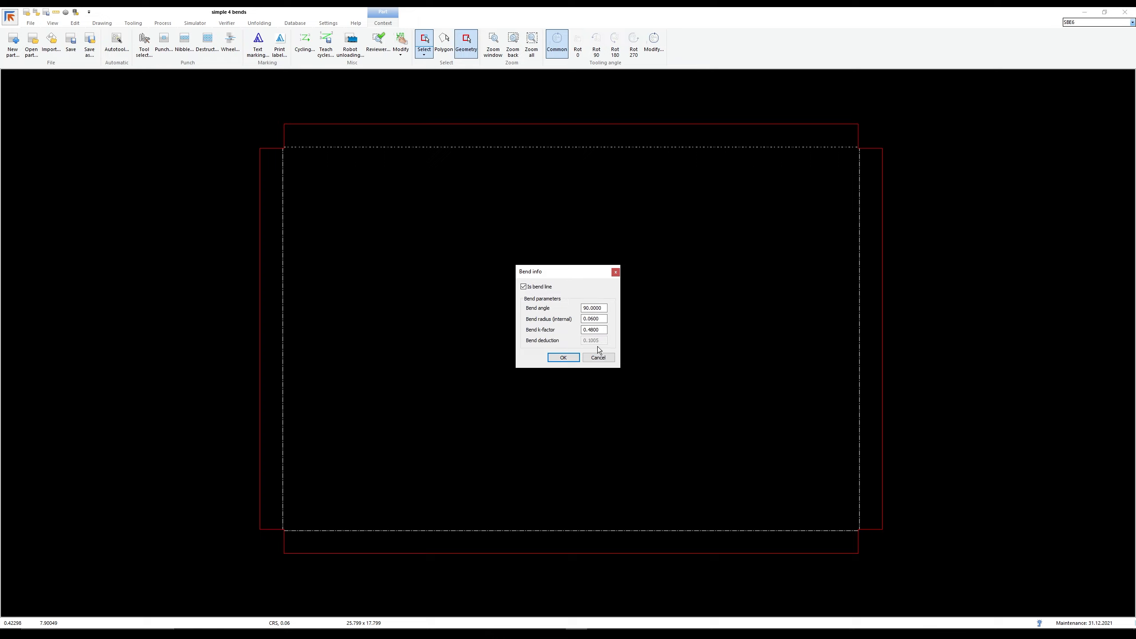
click(564, 357)
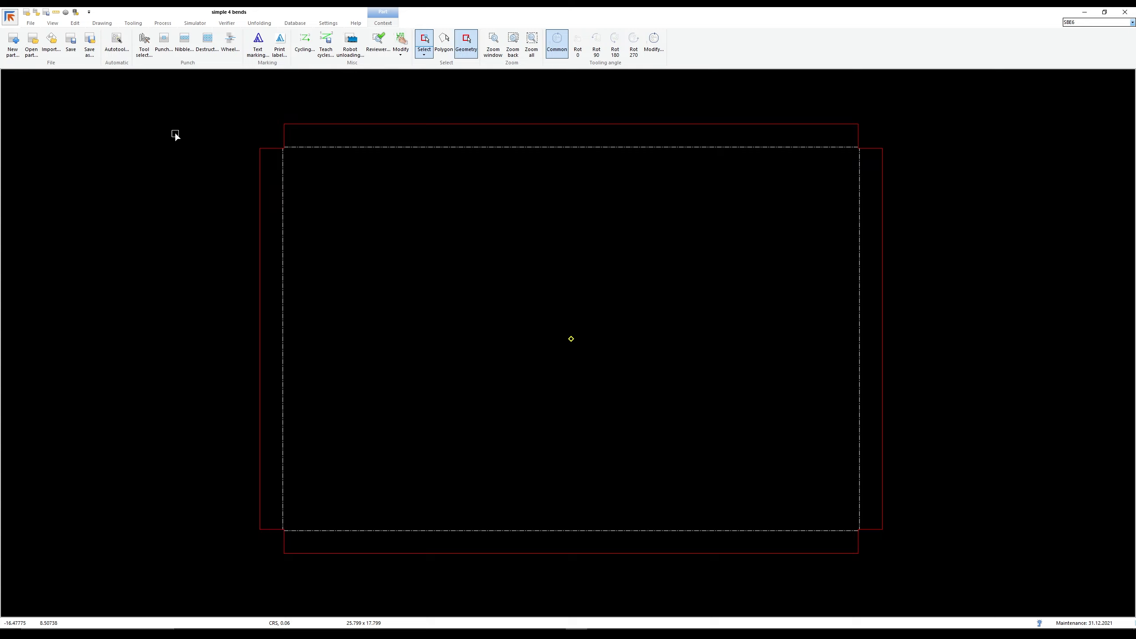
Step: Try to save the flat part as simple 4 bends.pfp in the Bender Lessons folder, declining to replace the existing file
click(31, 23)
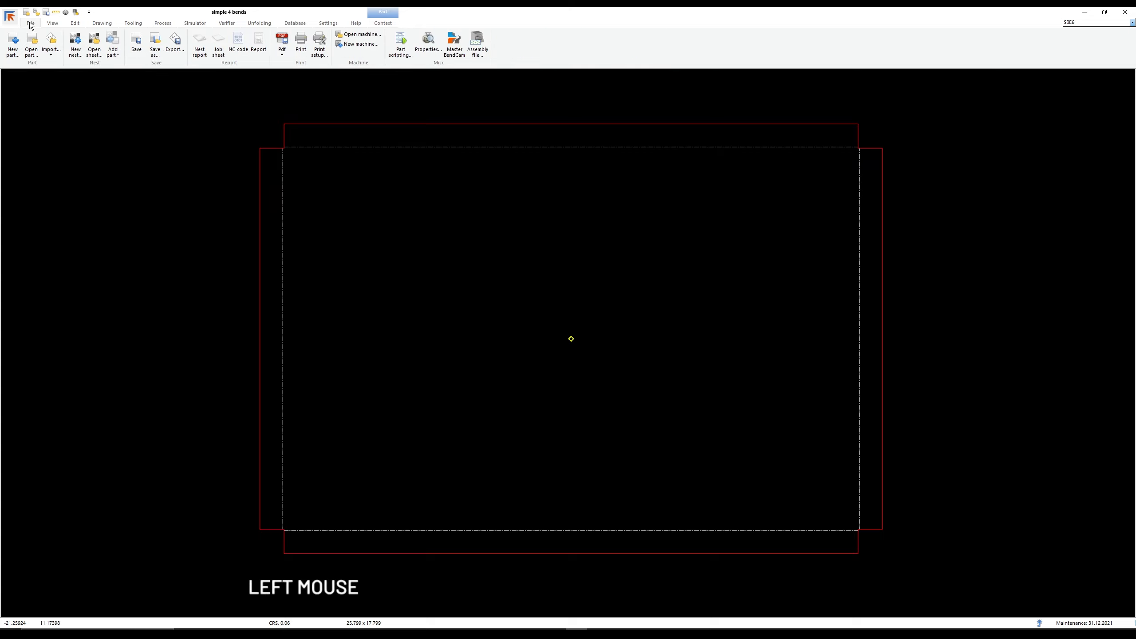
click(155, 45)
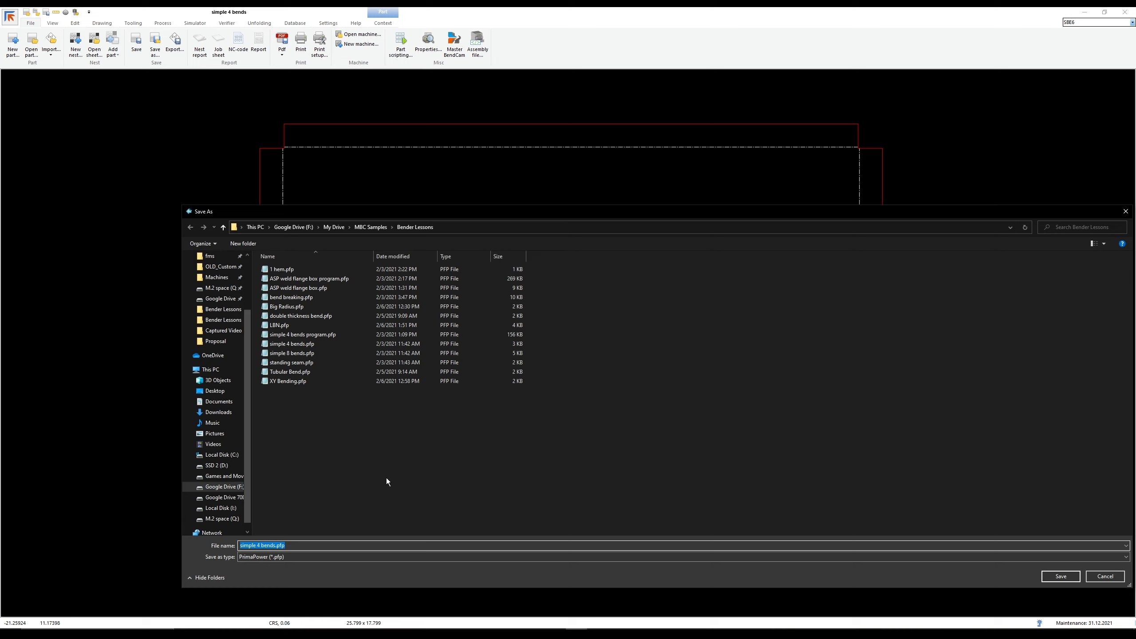
click(1061, 576)
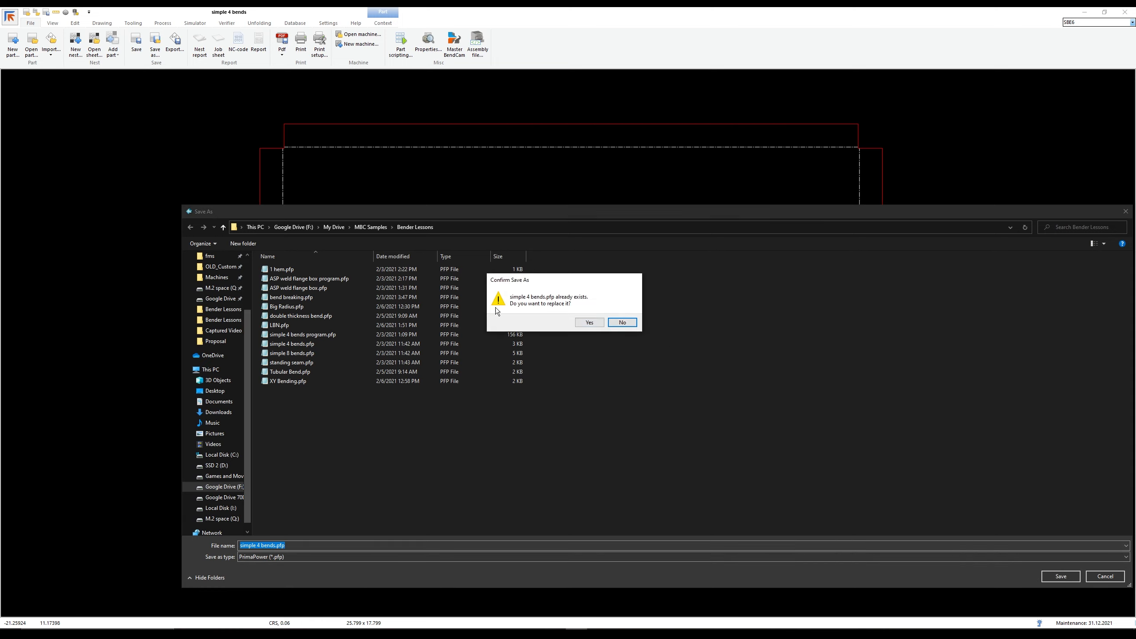
click(622, 322)
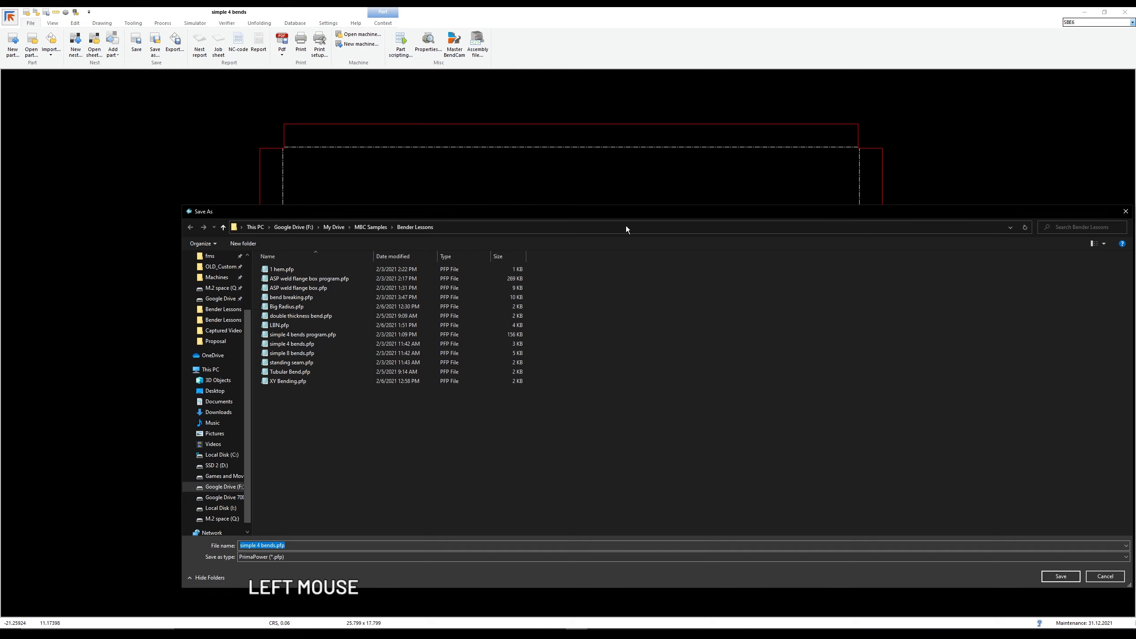
drag(1116, 218, 1056, 213)
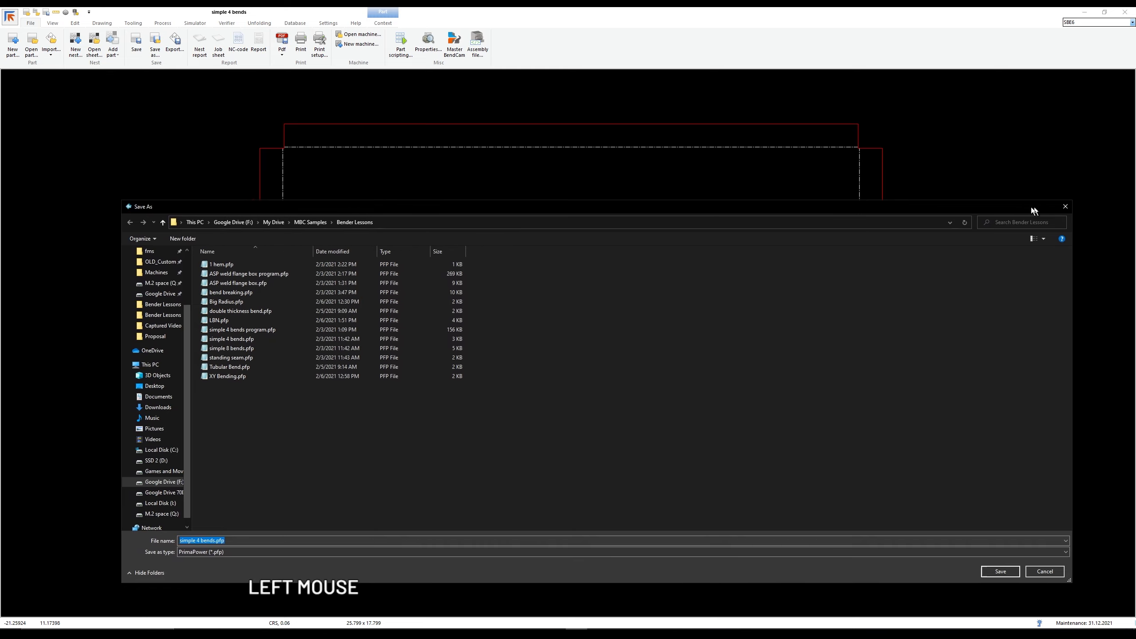
click(1064, 206)
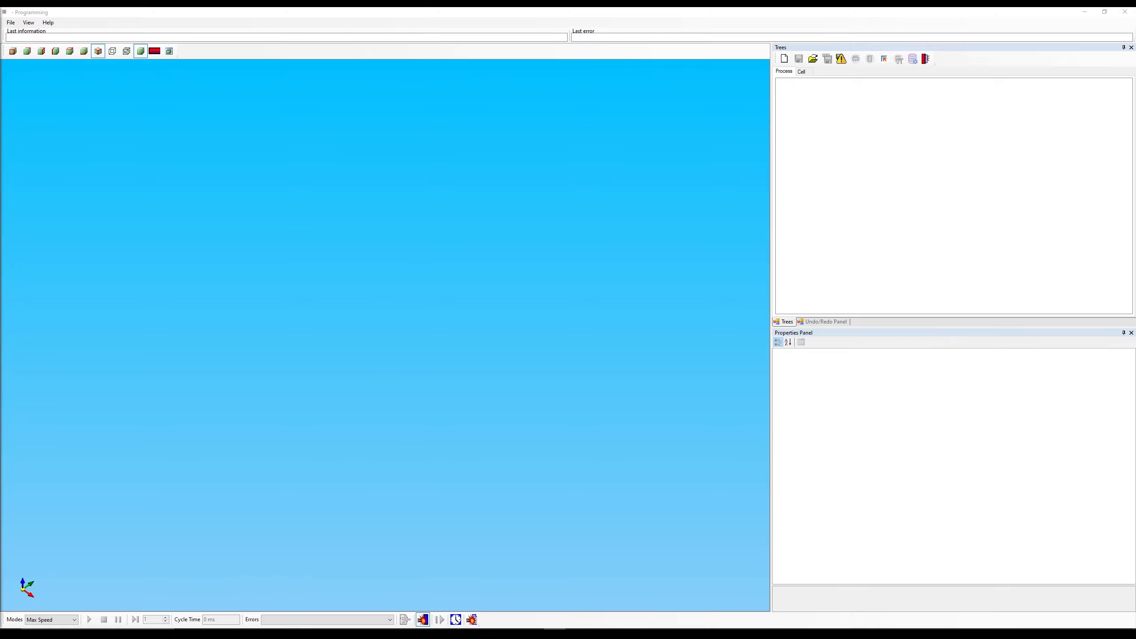
Step: Switch to the bending Programming application and start a new program with pfp as the piece format
scroll(384, 335, down, 2)
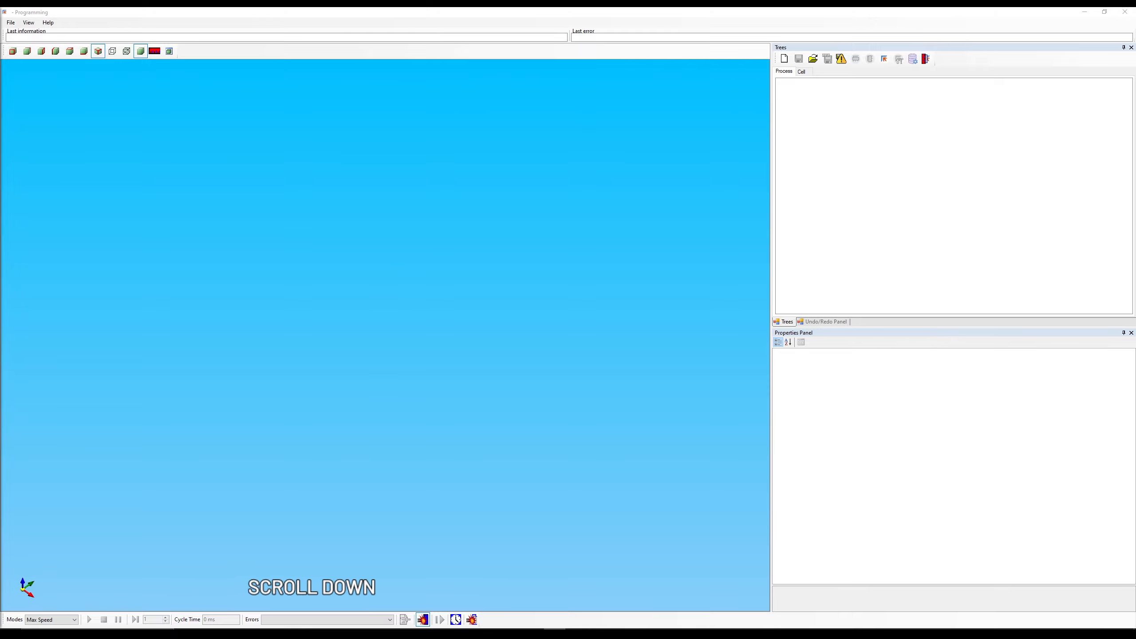
click(785, 59)
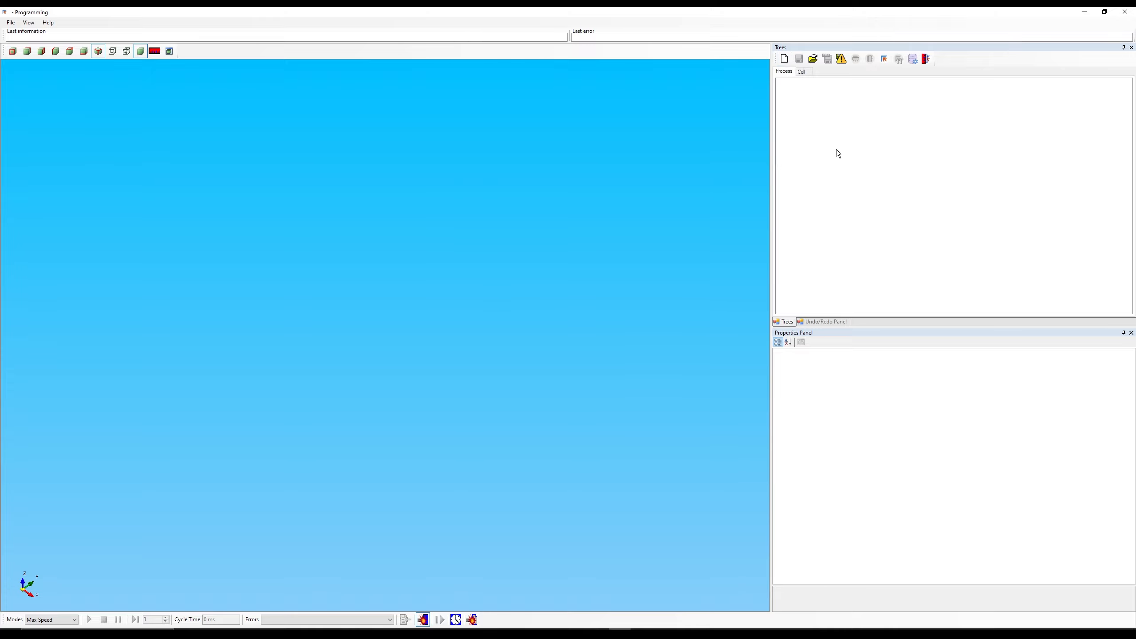
click(786, 59)
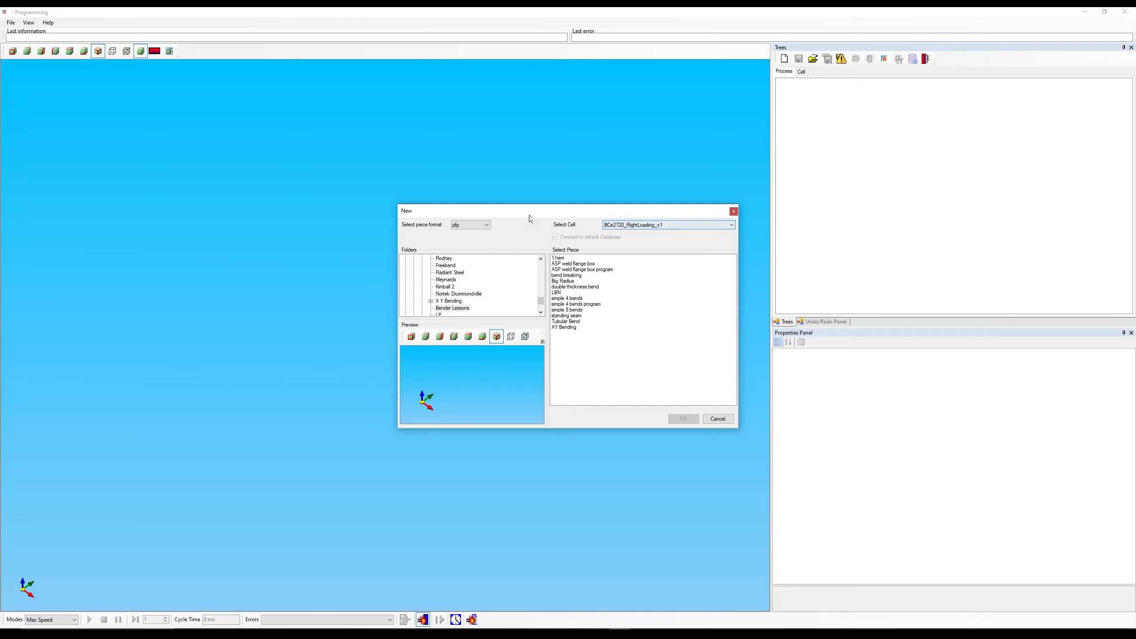
drag(529, 213, 404, 192)
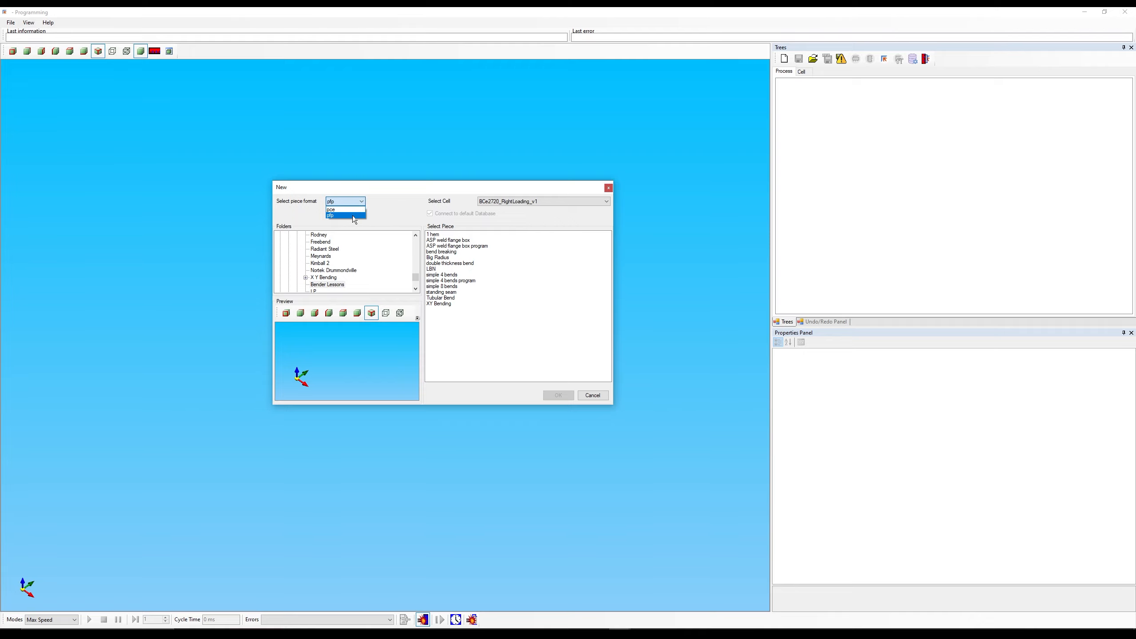
click(396, 204)
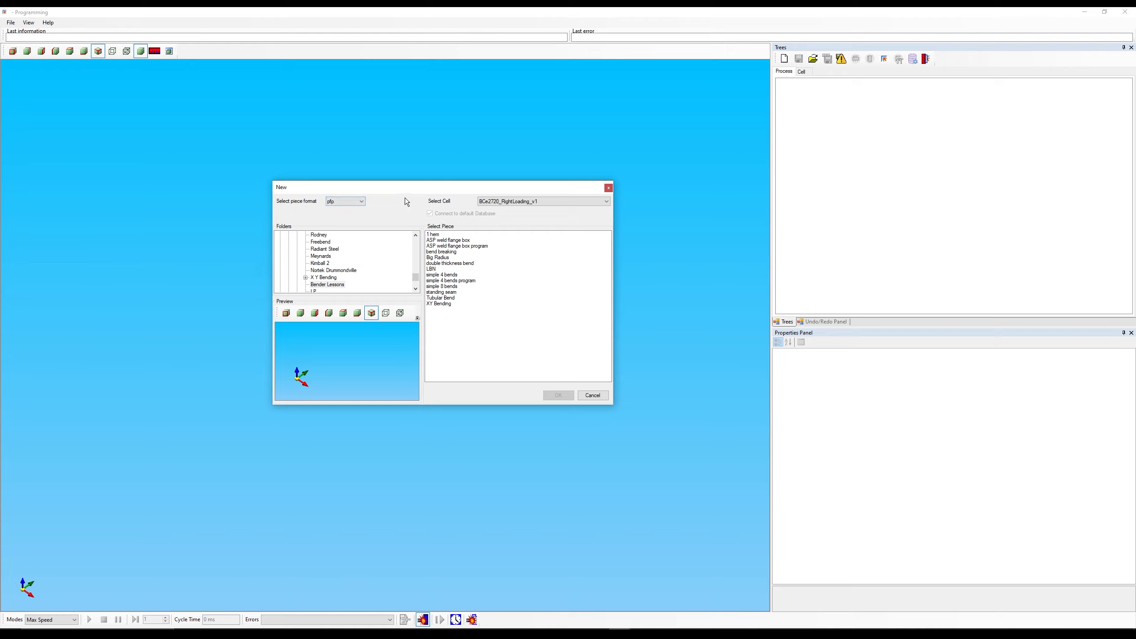
Step: Choose the EBe2720_LeftLoading_v1 cell and the simple 4 bends piece for the new program
click(498, 202)
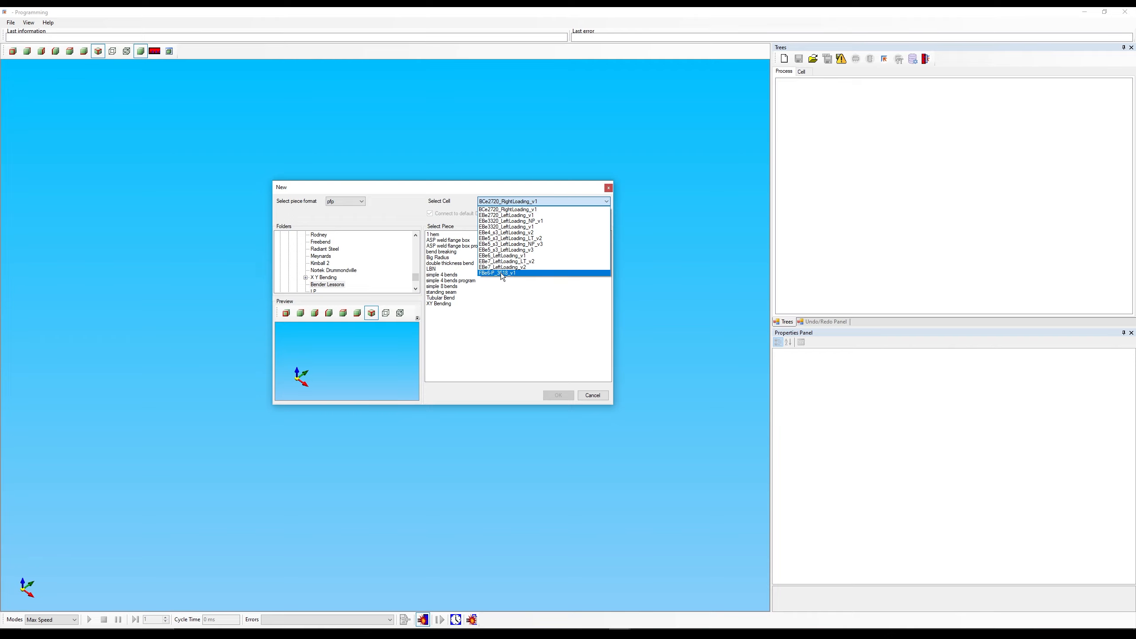
click(488, 218)
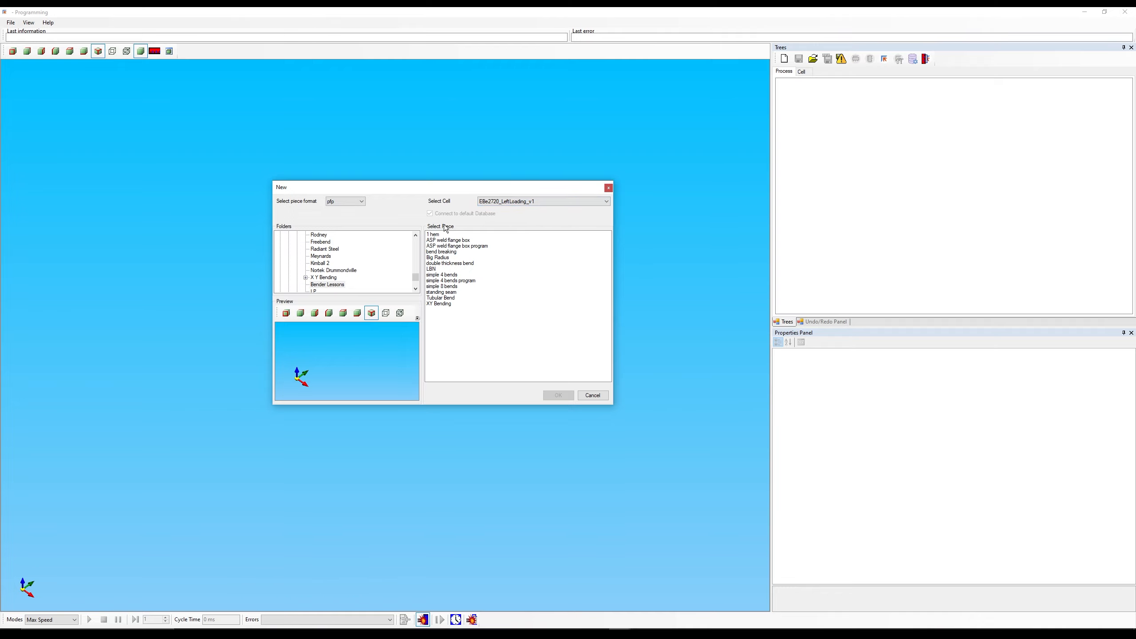
click(445, 275)
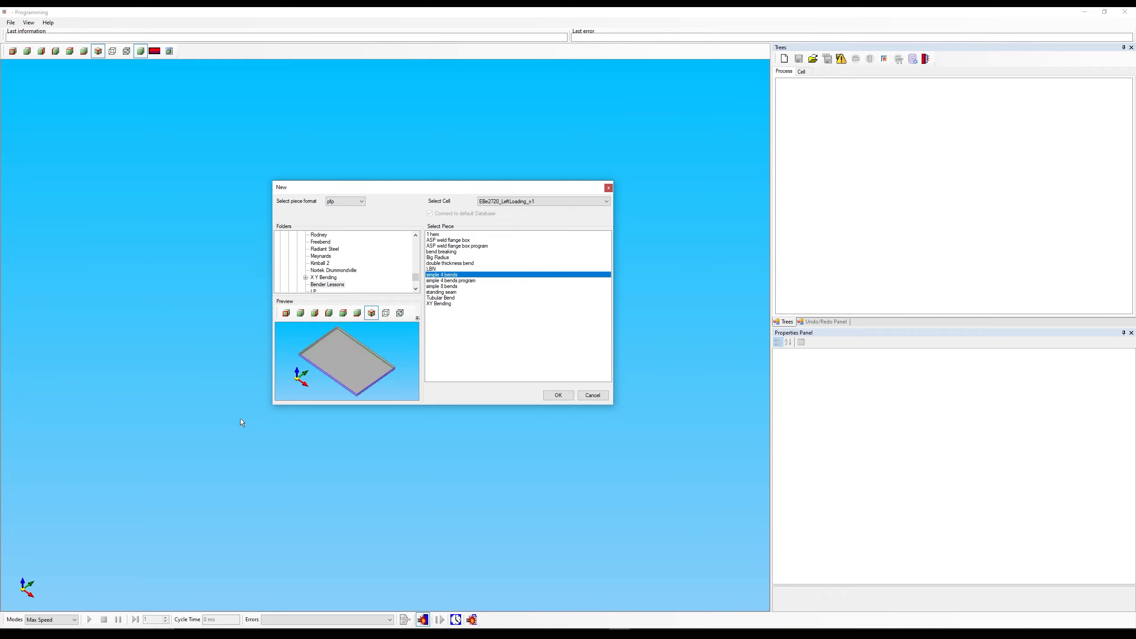
Step: Enlarge the new program dialog and widen and heighten its piece preview area
drag(269, 406, 122, 540)
drag(418, 193, 564, 141)
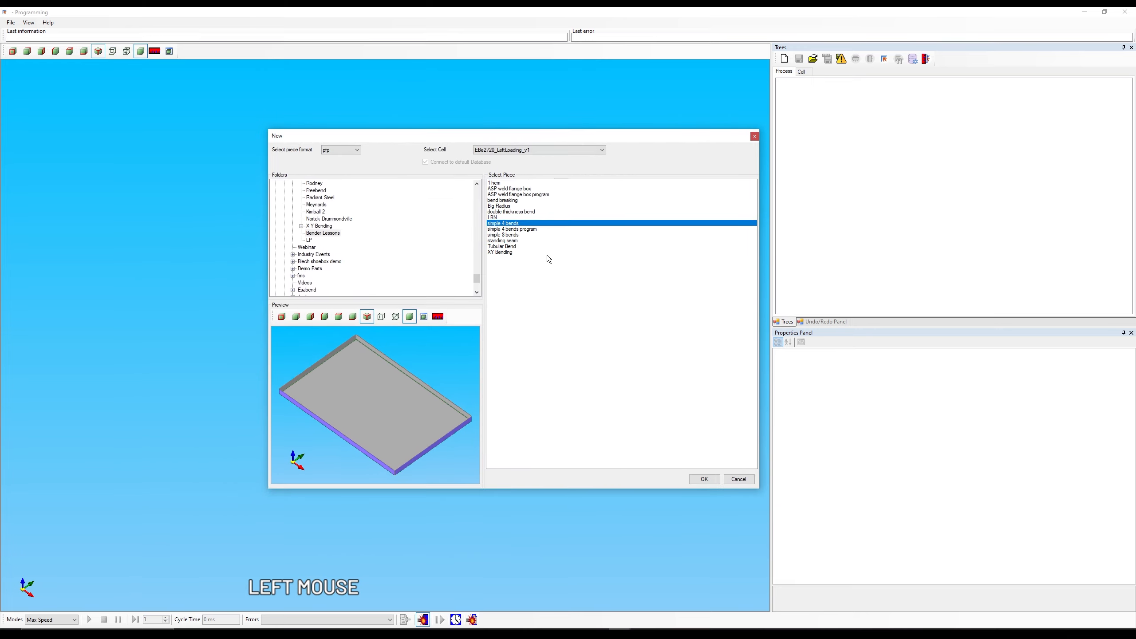
drag(484, 349, 593, 344)
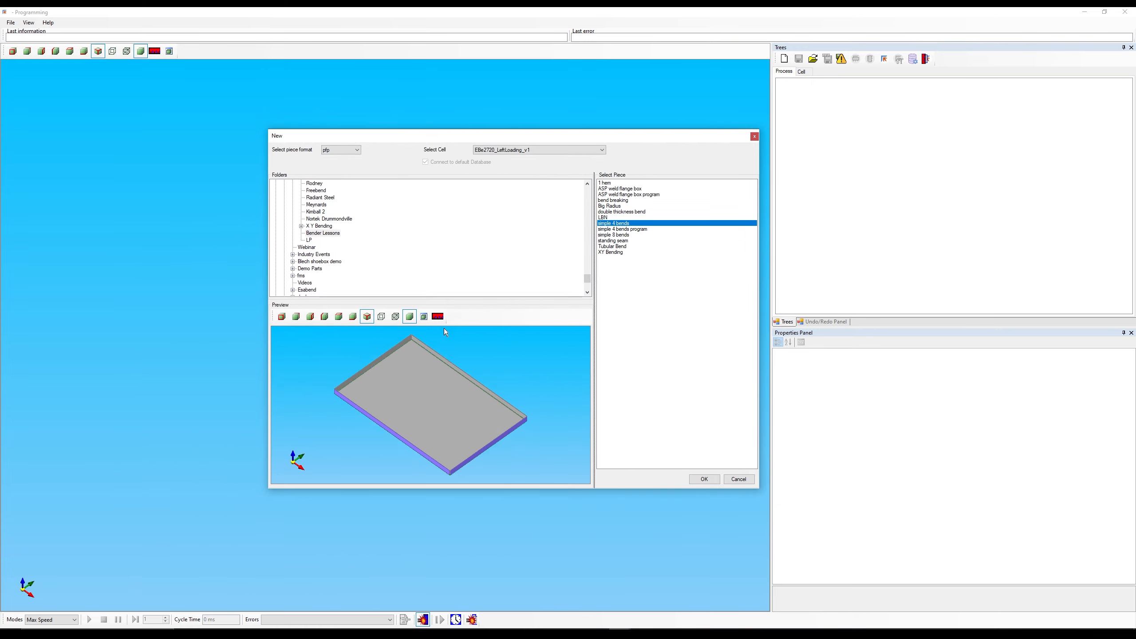
drag(460, 302, 460, 242)
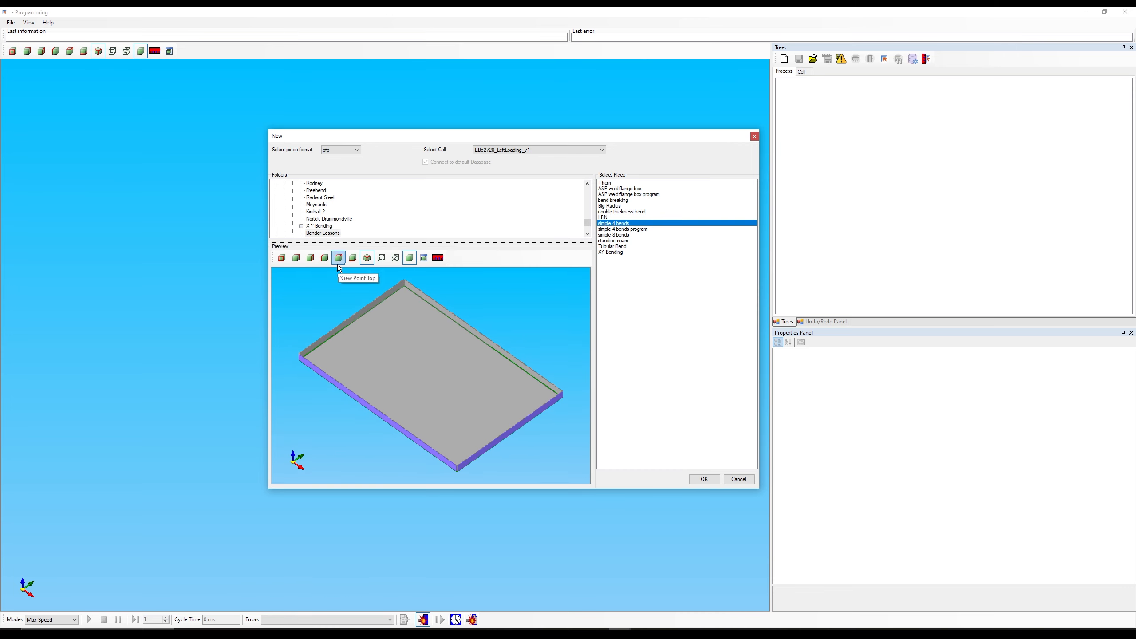
Step: Examine the previewed simple 4 bends piece from the standard view points, including left and top, ending in an isometric view
click(281, 259)
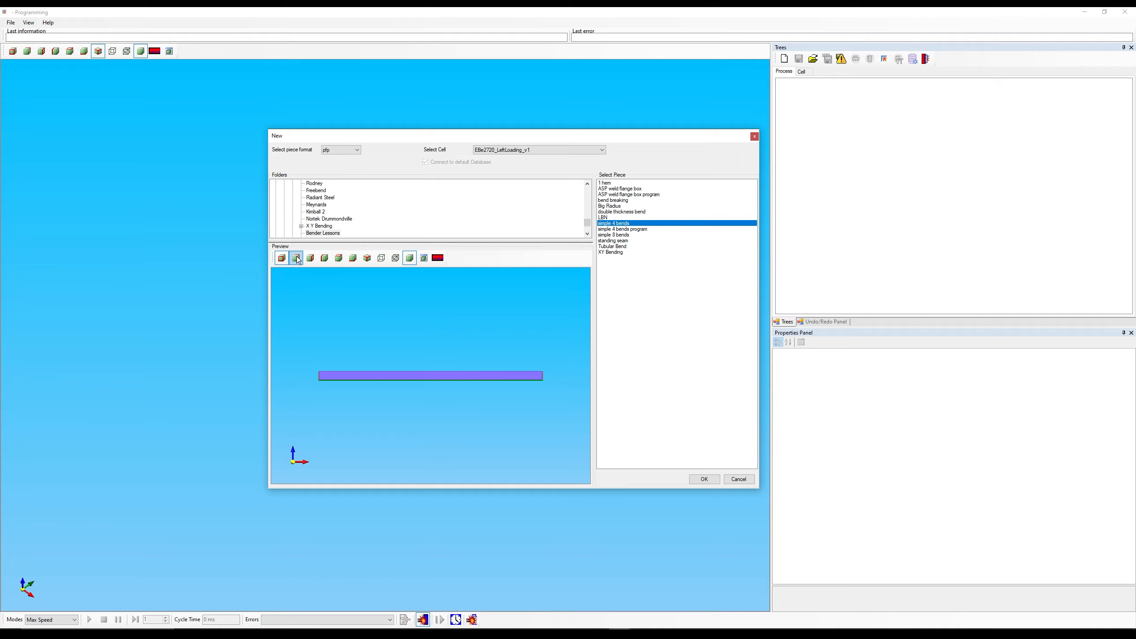
click(299, 260)
click(326, 260)
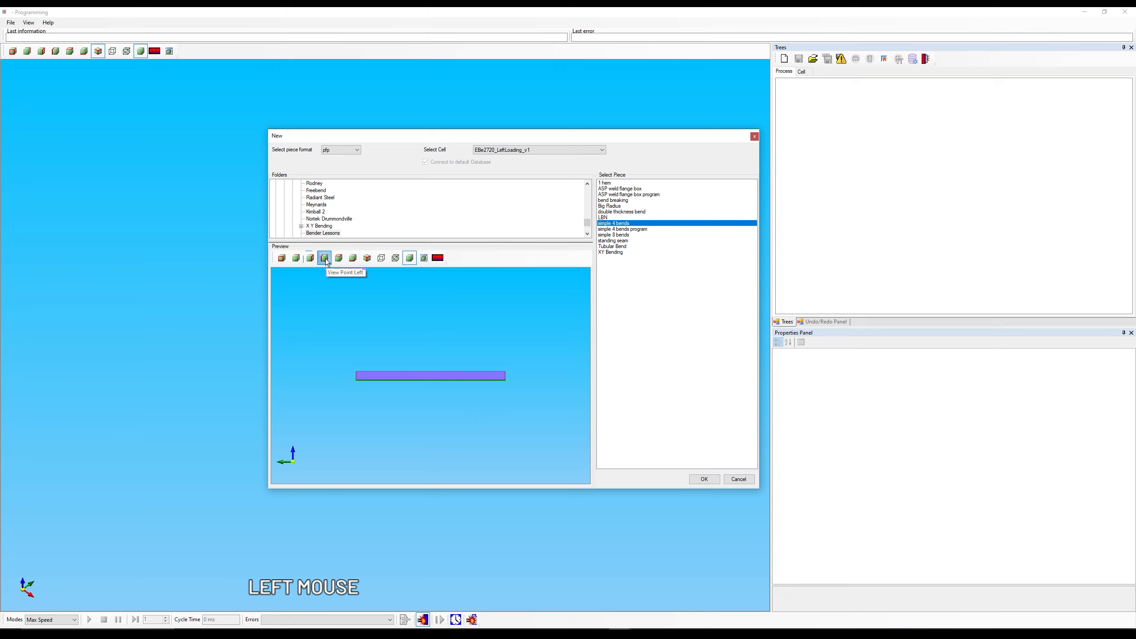
click(340, 259)
click(353, 259)
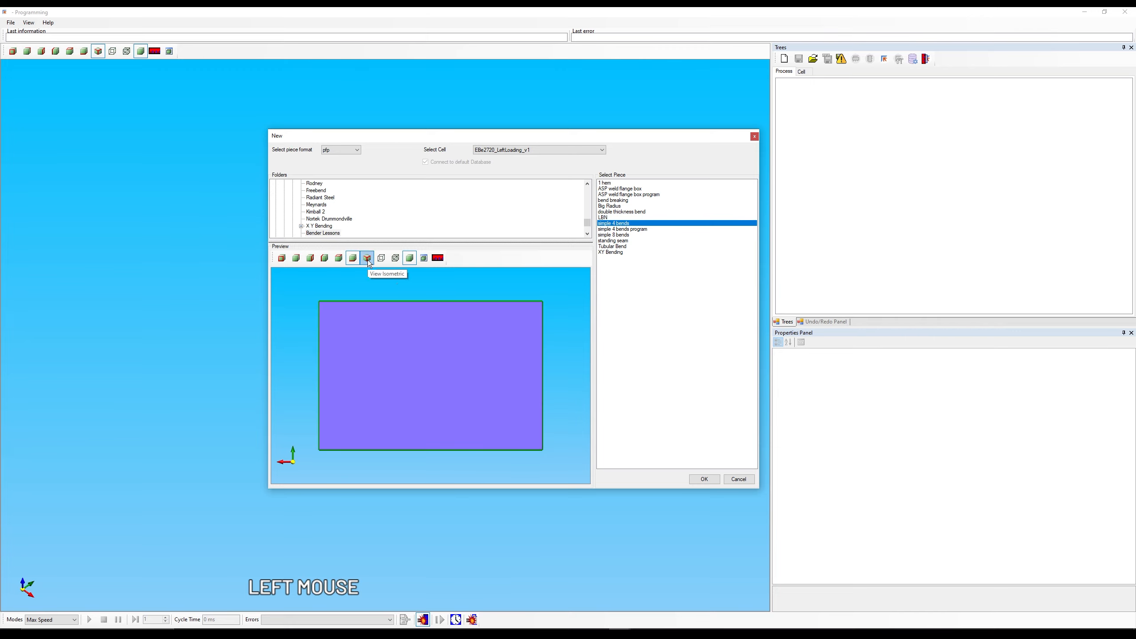
click(368, 259)
middle_drag(457, 371, 414, 305)
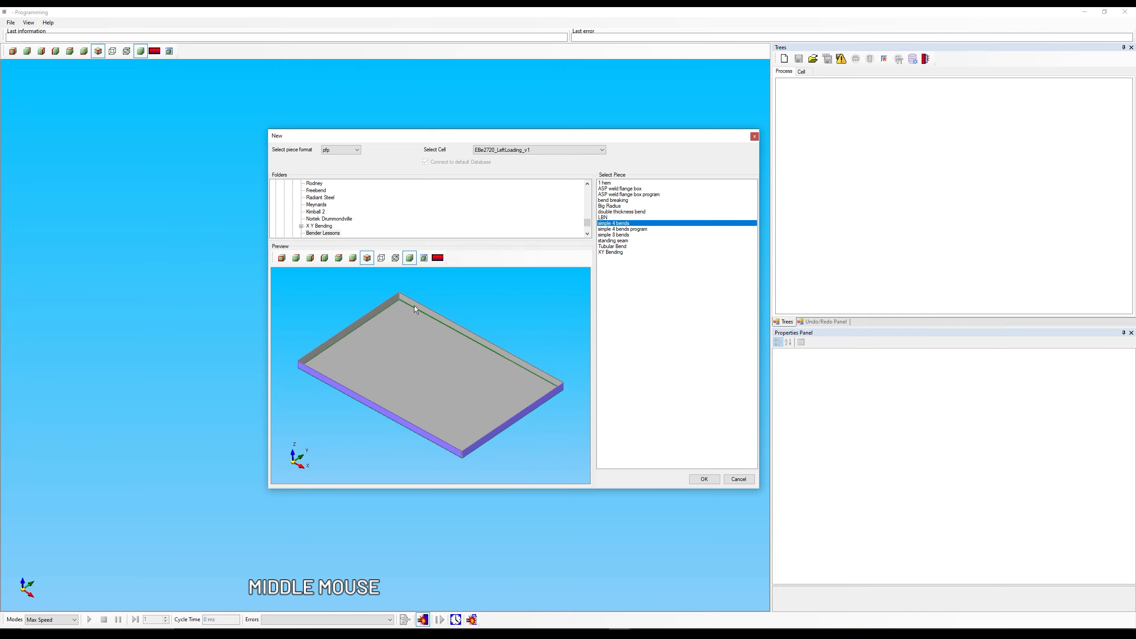
Step: Compare the simple 4 bends preview in both wireframe modes, then restore Gouraud shading and center the view
click(381, 258)
mouse_move(438, 386)
middle_down()
mouse_move(431, 337)
mouse_move(408, 345)
mouse_move(438, 366)
middle_up()
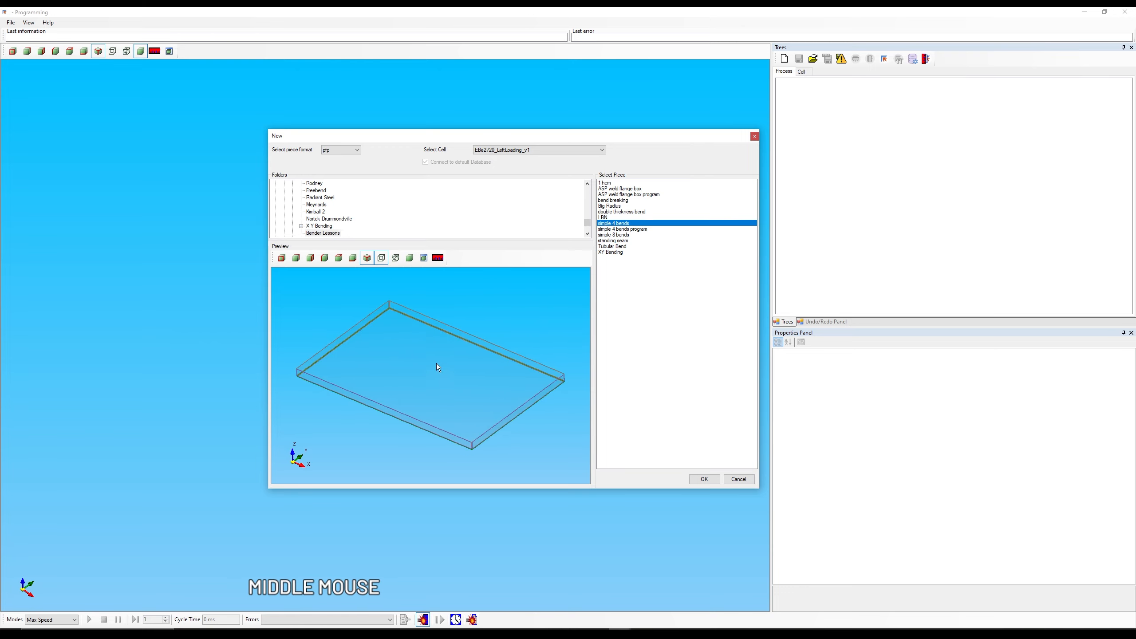
click(395, 258)
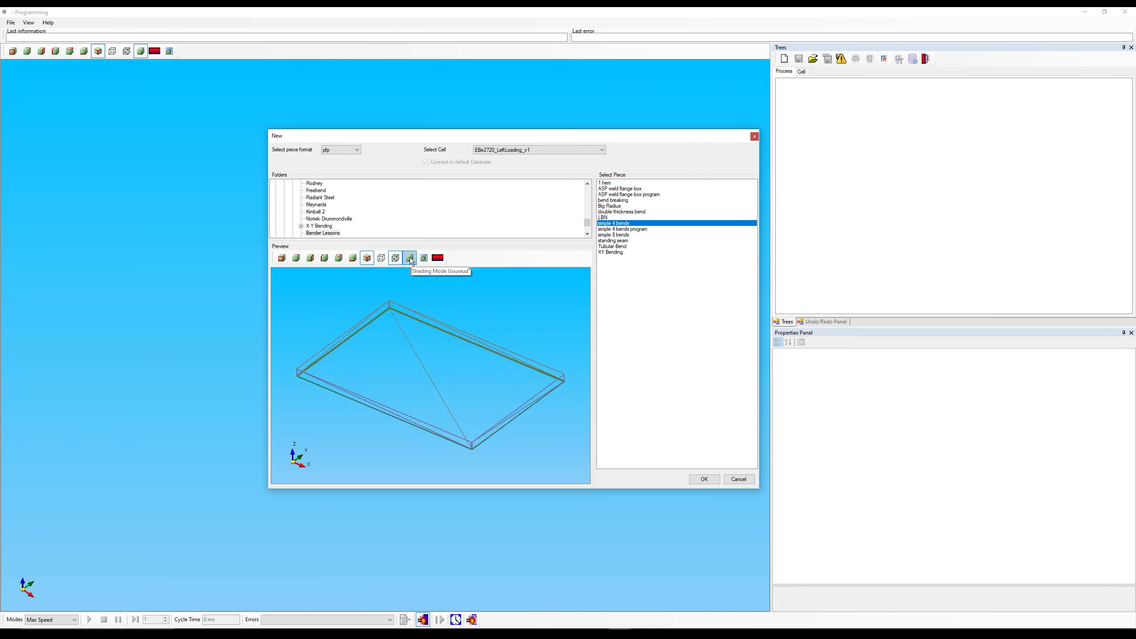
click(410, 258)
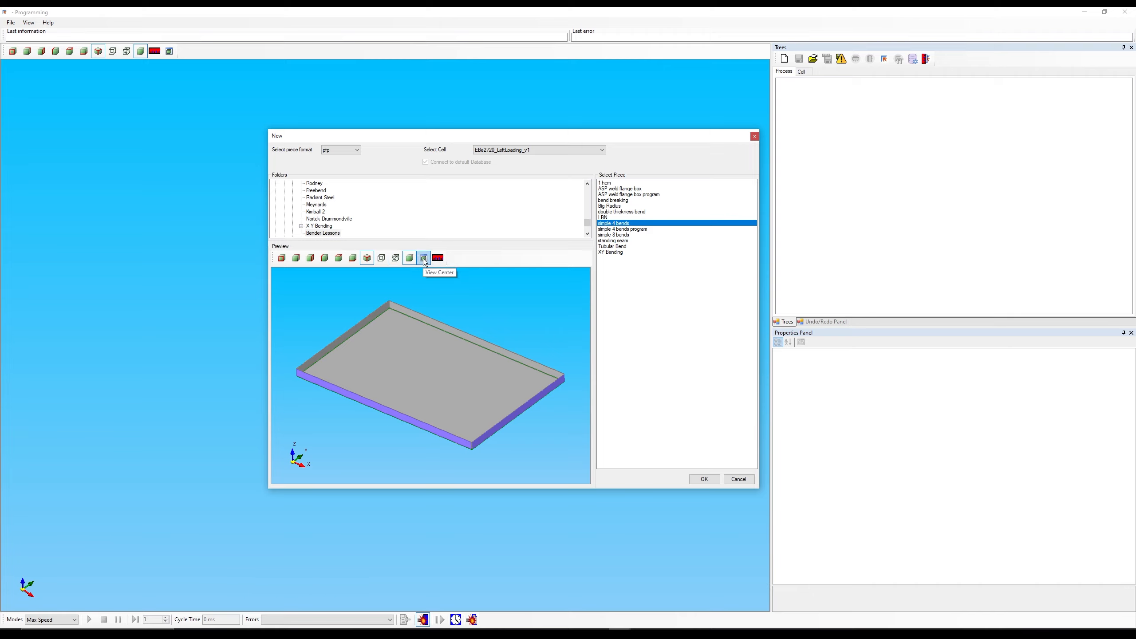
click(424, 259)
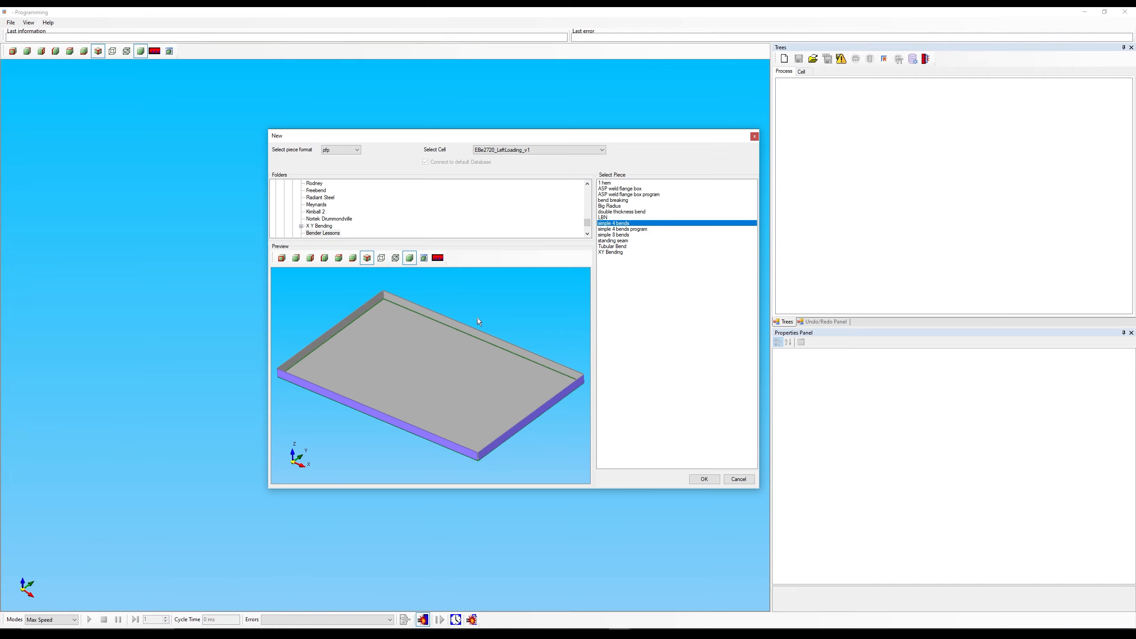
Step: Try the distance measurement on the previewed piece's back corner and leave measuring mode
click(440, 258)
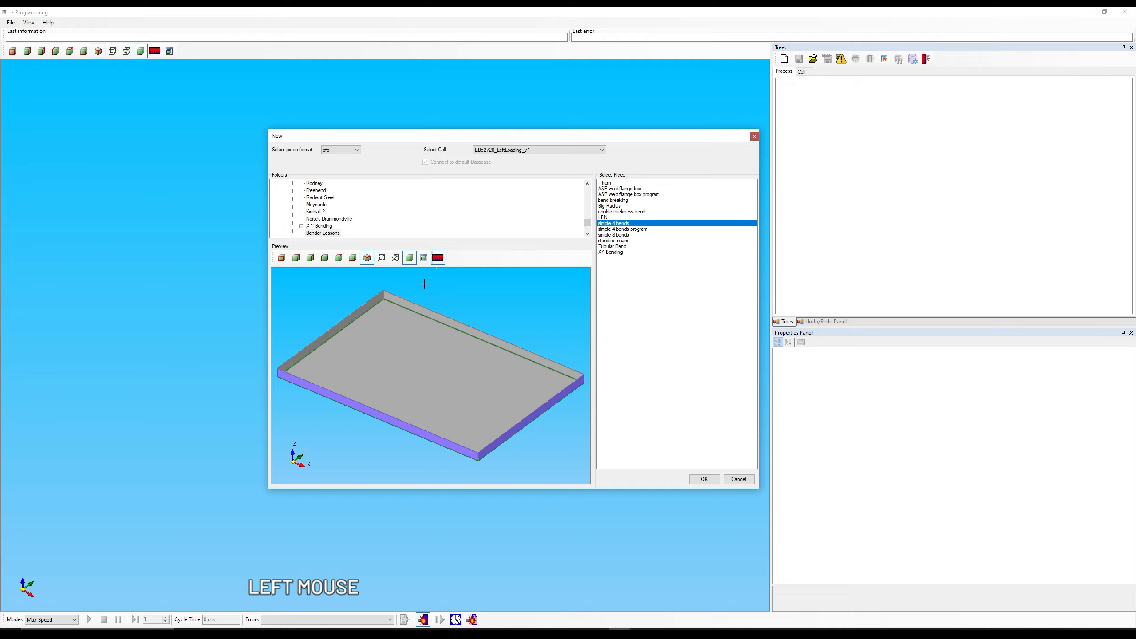
click(384, 298)
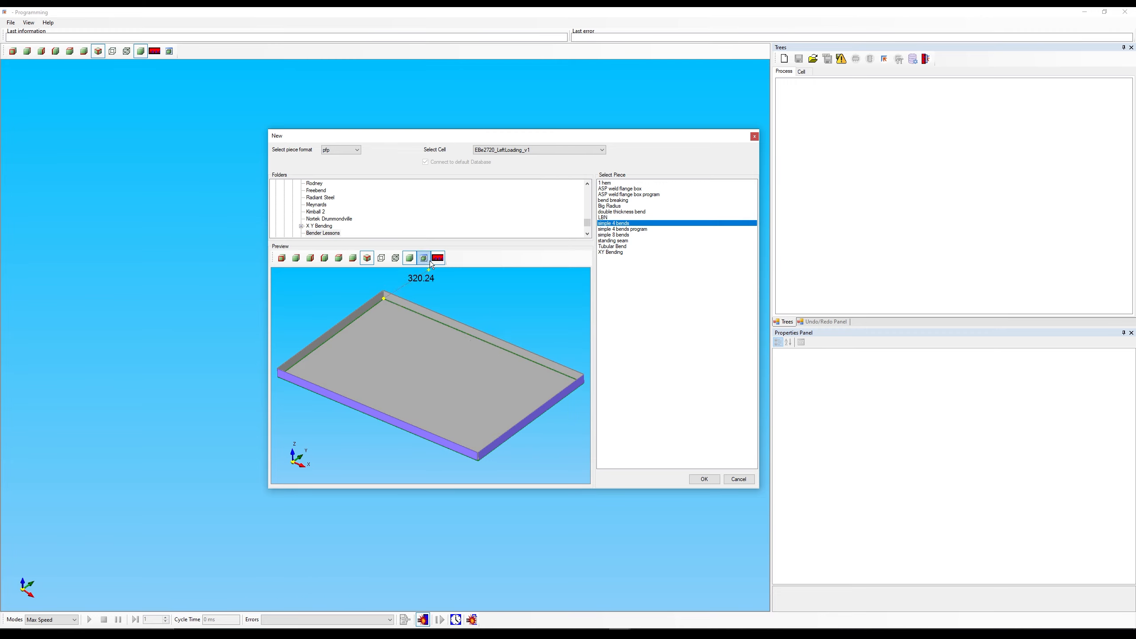
click(438, 259)
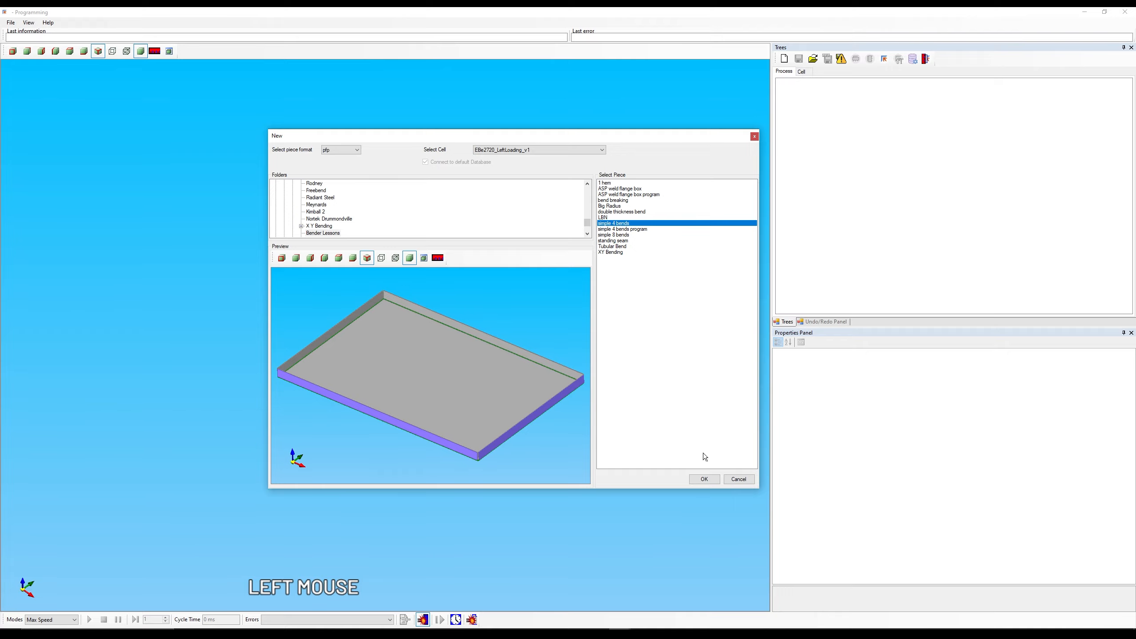
Step: Accept the simple 4 bends piece for the new program, then move and enlarge the Select Piece dialog
click(704, 479)
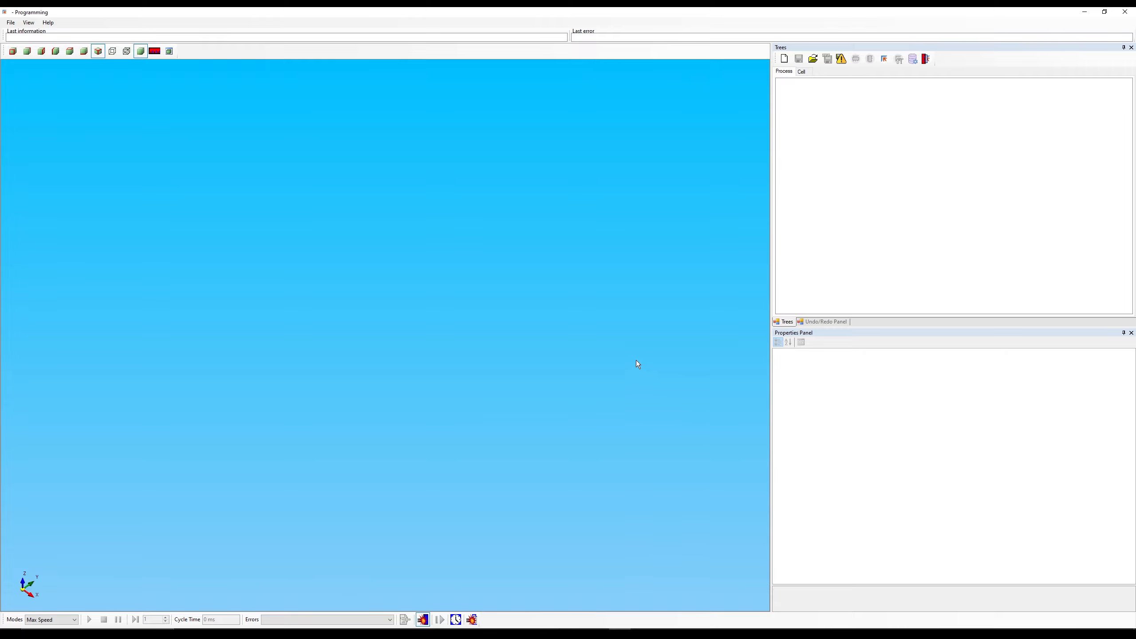
drag(590, 265, 395, 199)
drag(483, 319, 734, 441)
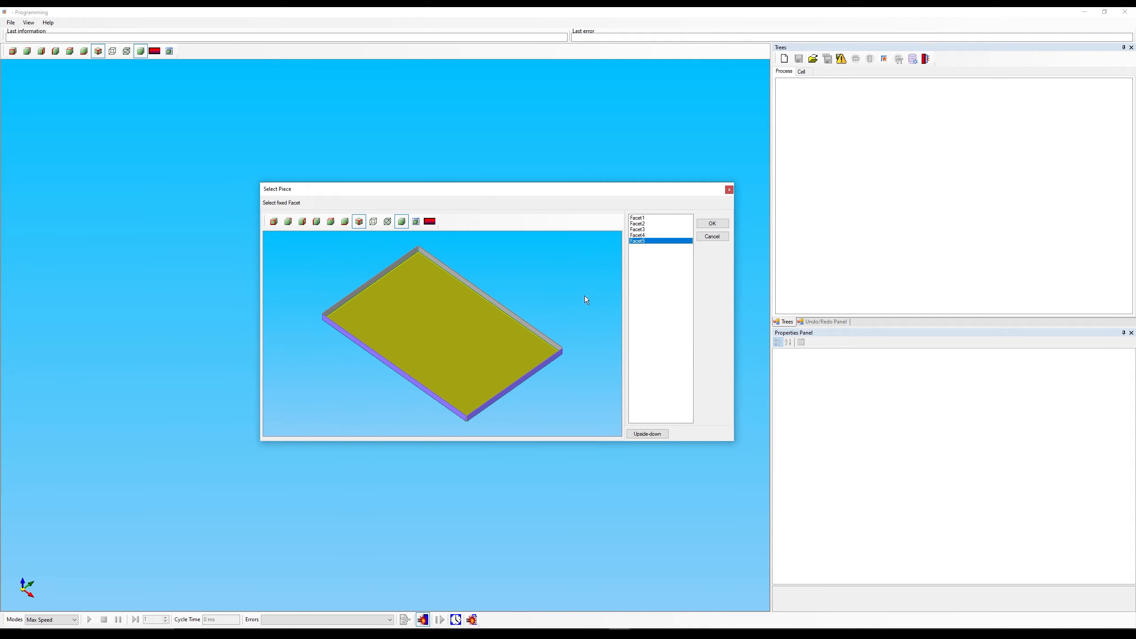
Step: Compare Facet1 through Facet4 as fixed facet candidates, then select Facet5 and inspect the piece up close
click(639, 218)
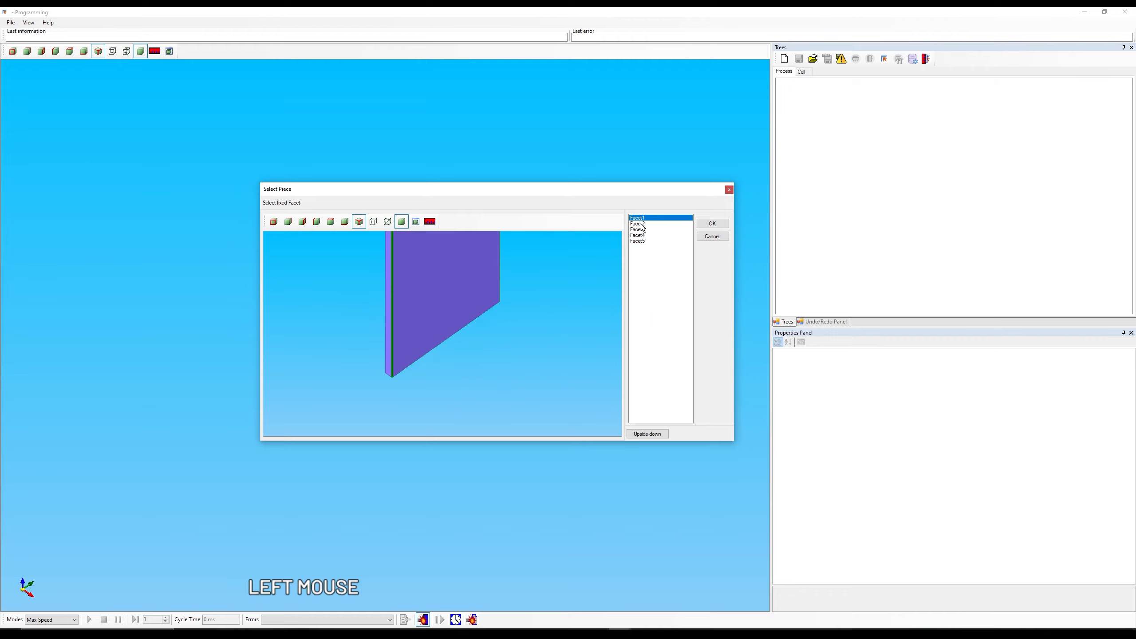
click(642, 224)
click(643, 230)
click(642, 236)
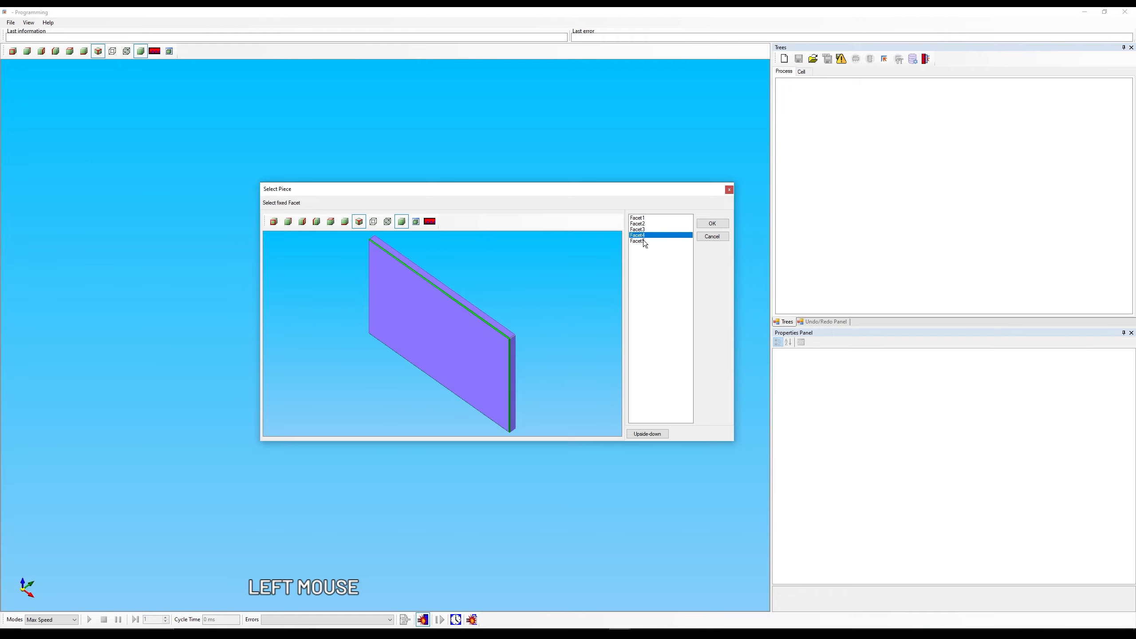
click(643, 241)
scroll(504, 269, down, 3)
scroll(485, 361, up, 3)
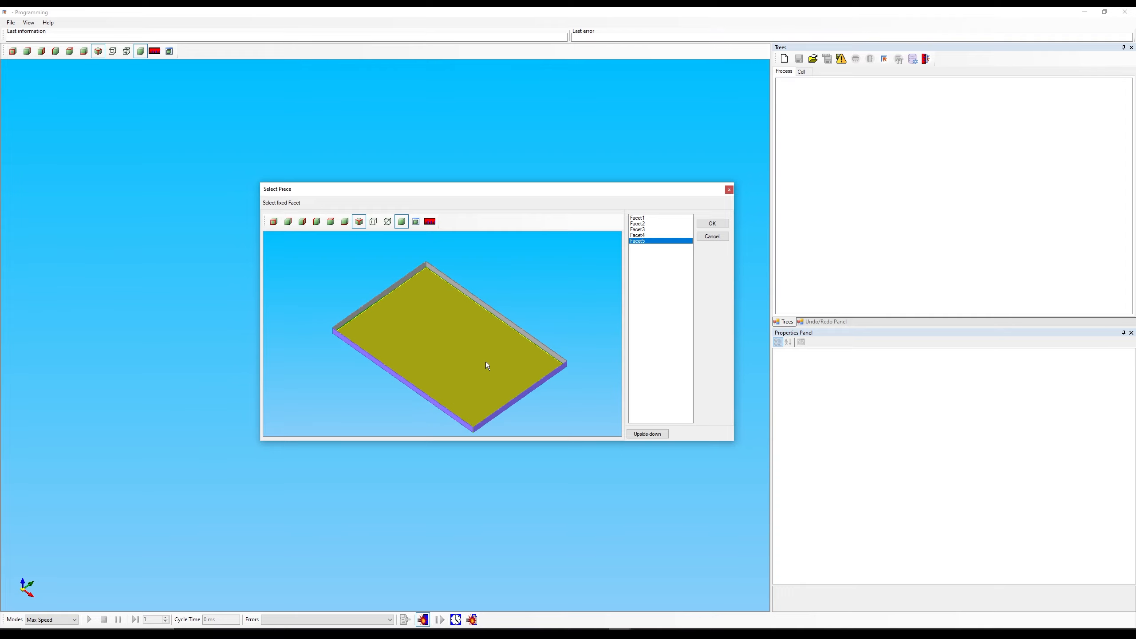
mouse_move(486, 362)
middle_down()
mouse_move(471, 333)
mouse_move(460, 345)
mouse_move(493, 351)
middle_up()
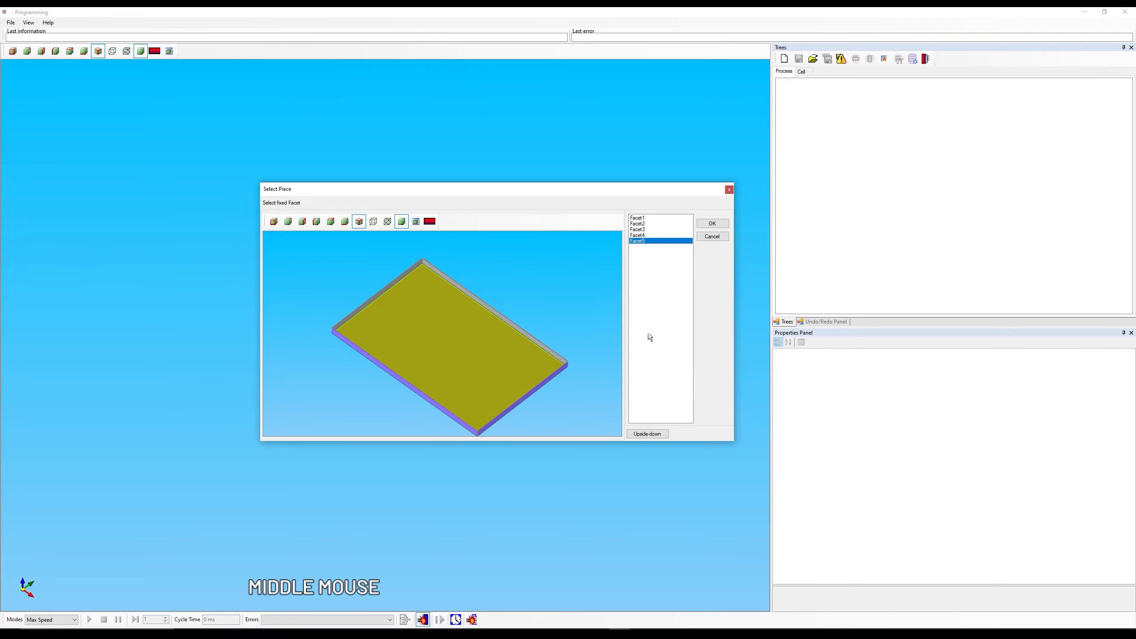
scroll(515, 397, down, 3)
scroll(477, 380, up, 5)
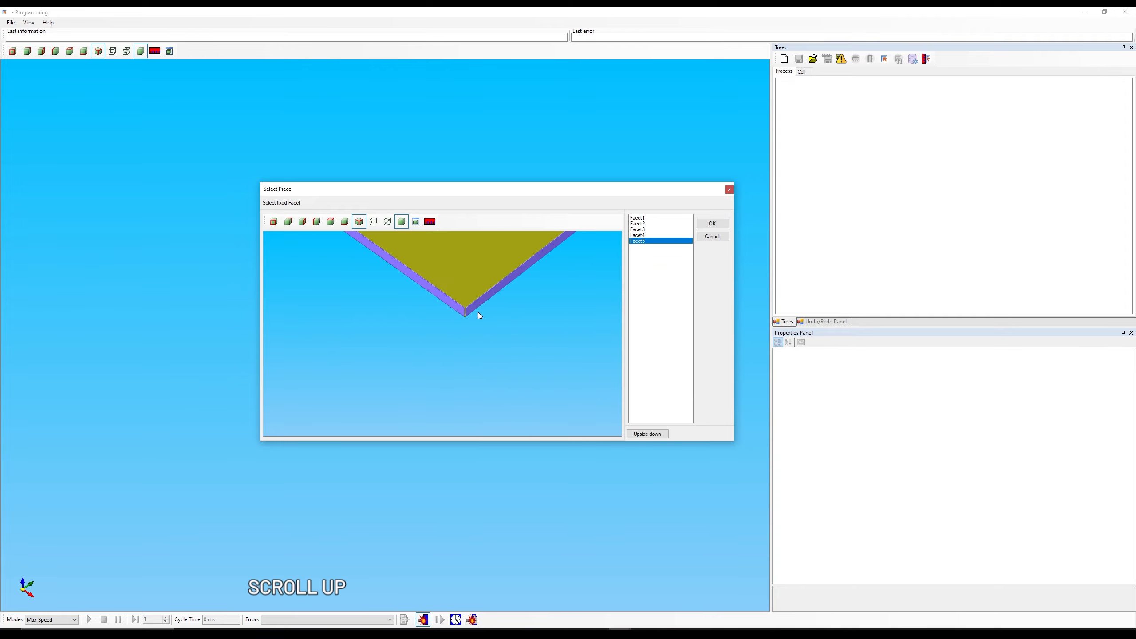
scroll(480, 334, down, 3)
scroll(481, 333, up, 3)
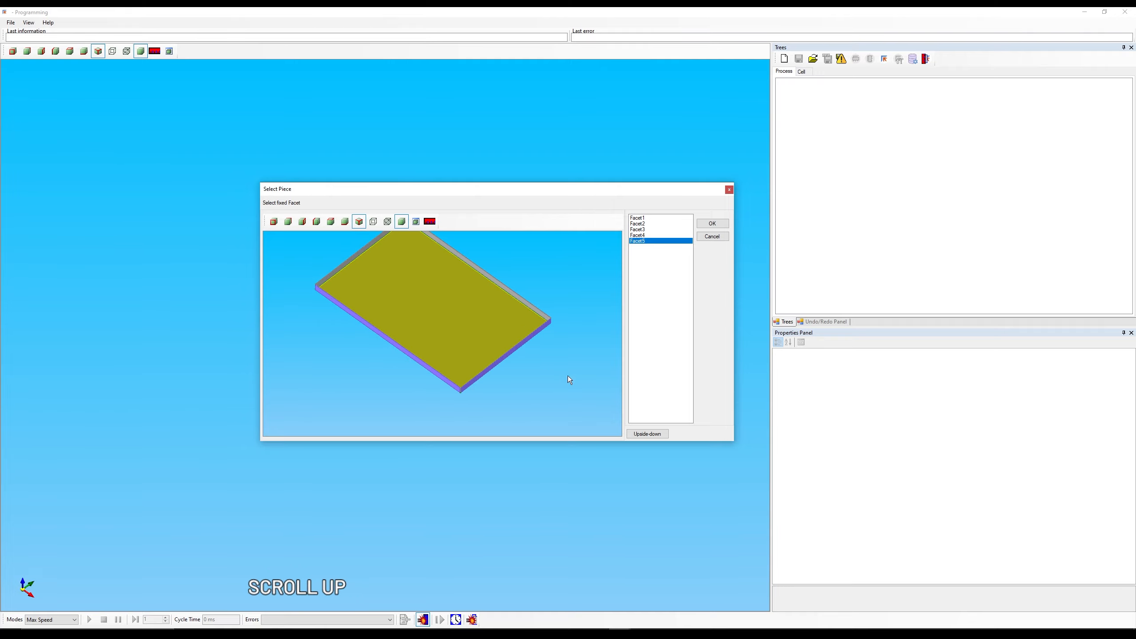
Step: Flip the piece upside down and back again so its flanges point upward
click(648, 435)
mouse_move(492, 394)
middle_down()
mouse_move(469, 348)
mouse_move(469, 296)
mouse_move(488, 388)
middle_up()
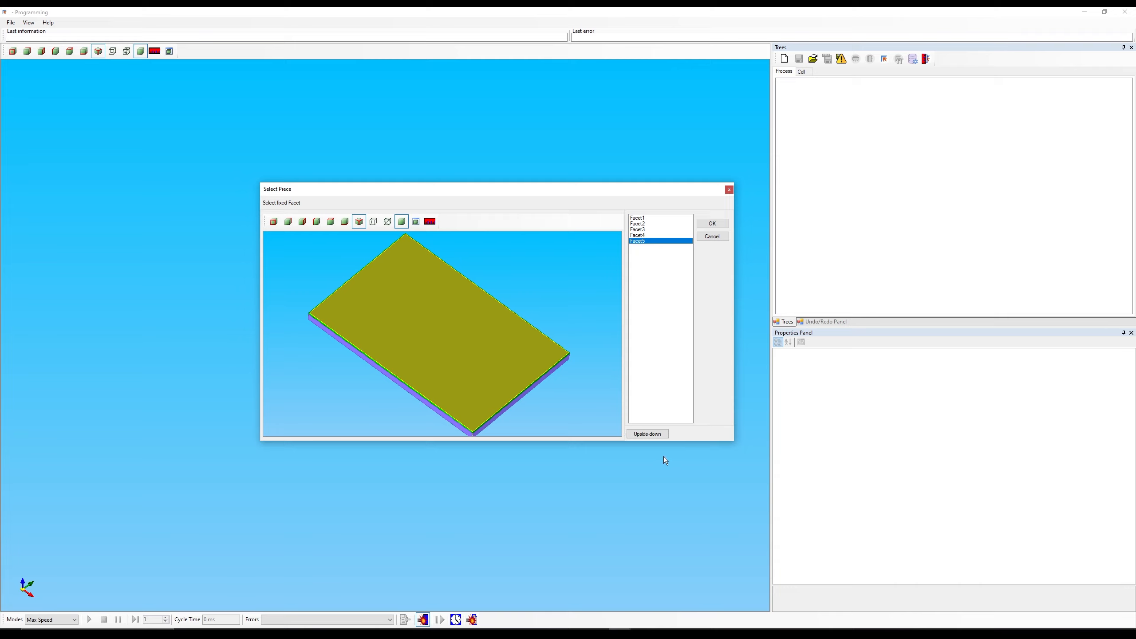
click(651, 435)
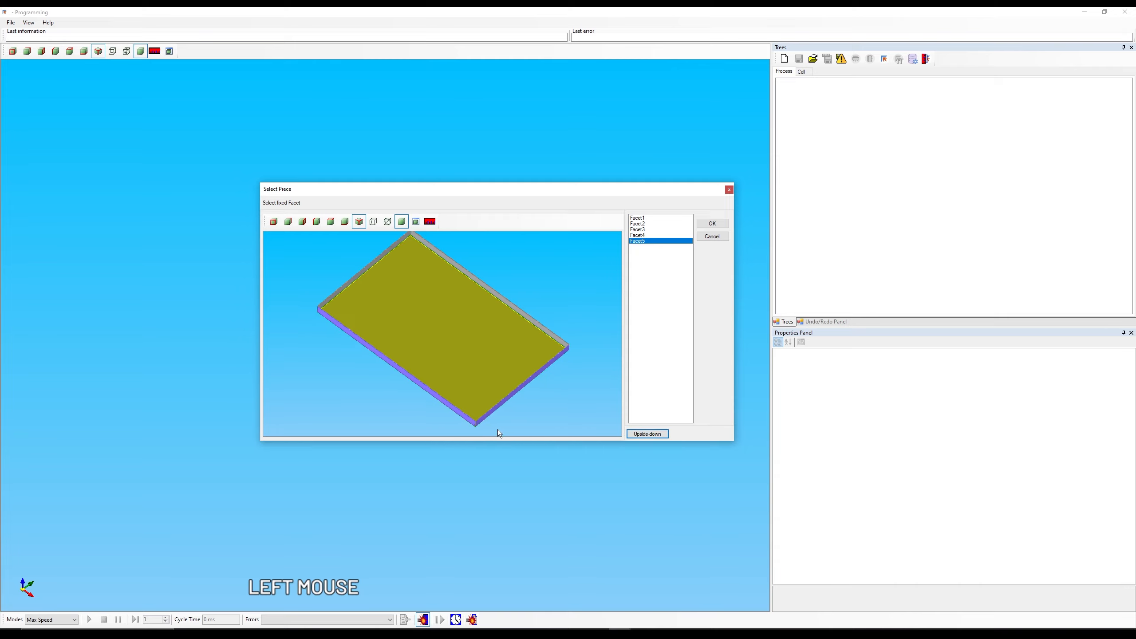
middle_drag(531, 295, 475, 325)
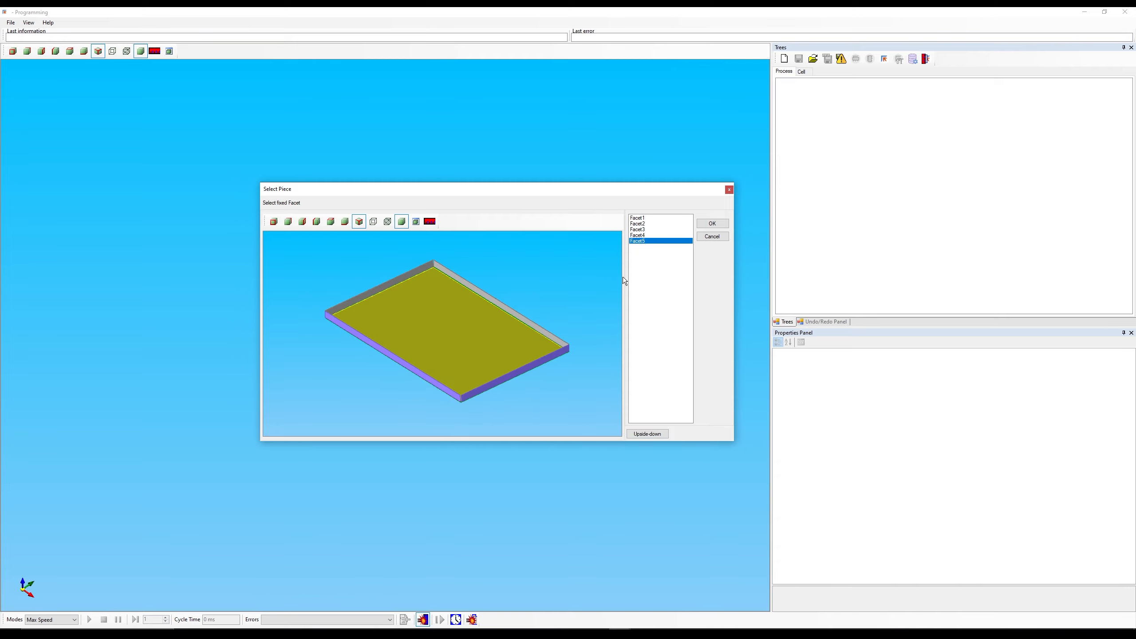
Step: Accept Facet5 as the fixed facet, then move and enlarge the Rotate Piece dialog
click(712, 223)
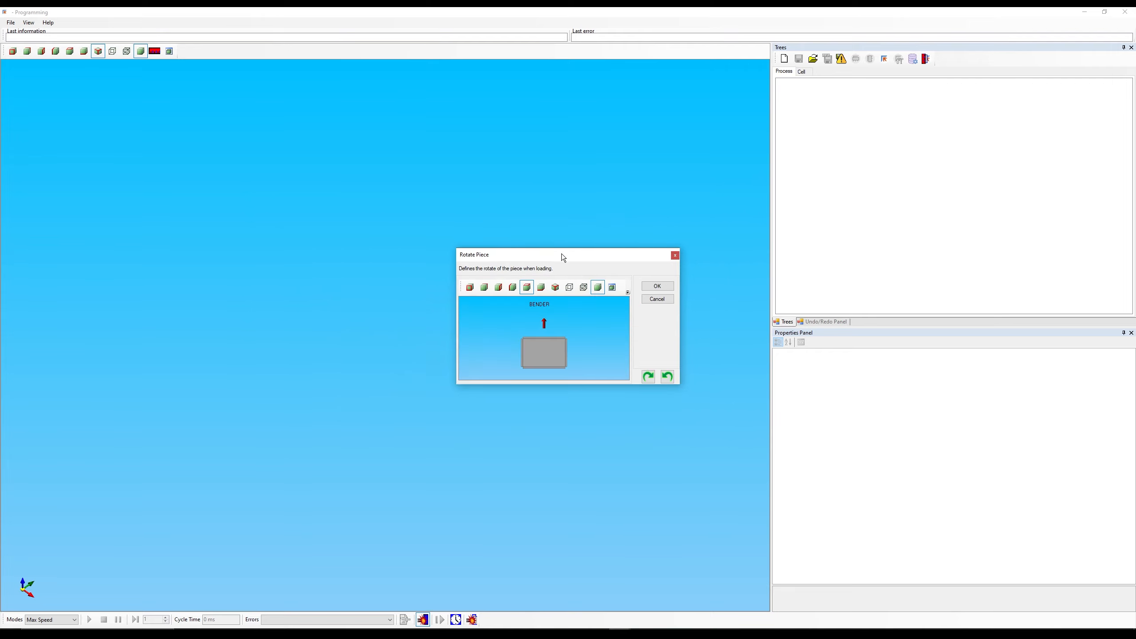
drag(563, 258, 386, 175)
drag(503, 302, 696, 457)
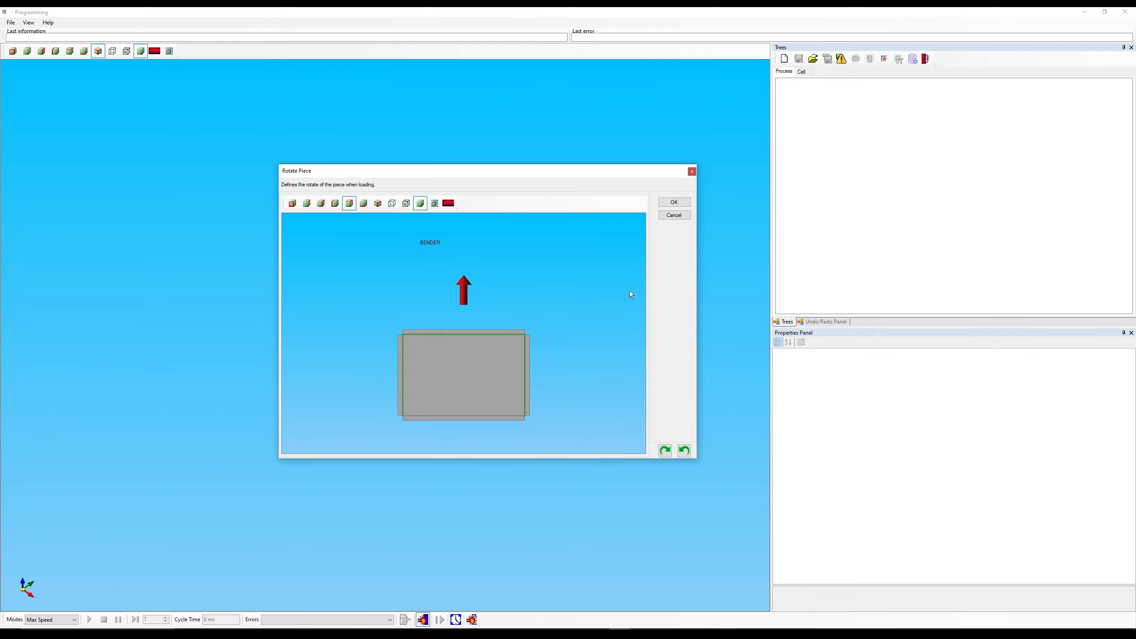
Step: Rotate the piece clockwise twice for loading and accept its orientation toward the bender
click(665, 451)
click(666, 451)
click(674, 202)
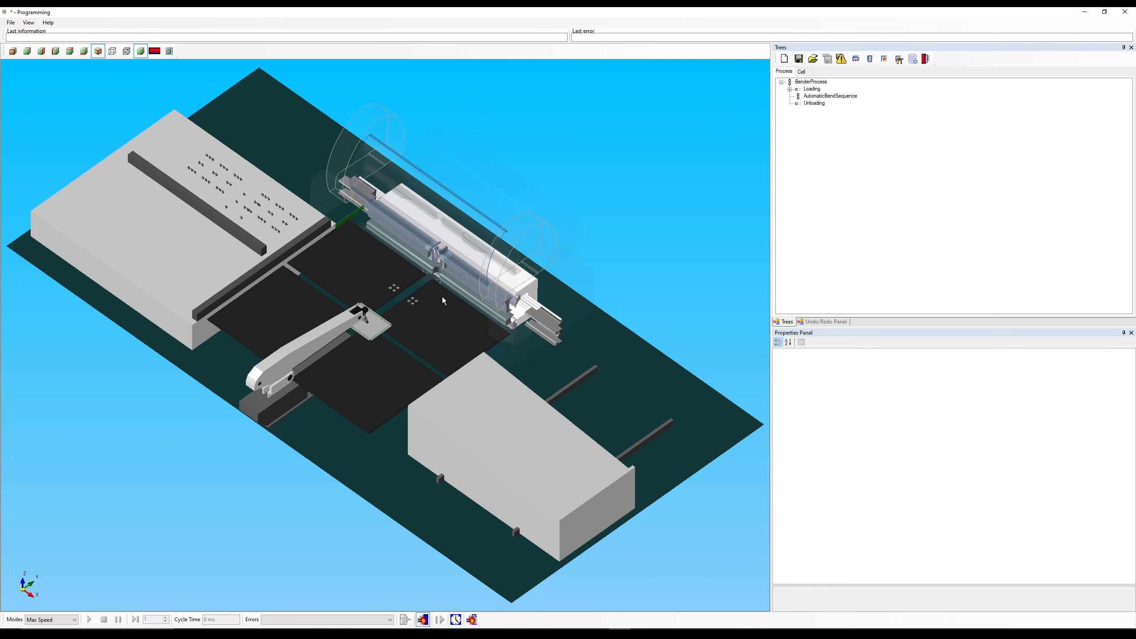
Step: Inspect the properties of the cell's components, including the unloading table and an upper tool, then clear the selection
scroll(442, 299, down, 4)
scroll(448, 303, up, 6)
scroll(449, 304, down, 3)
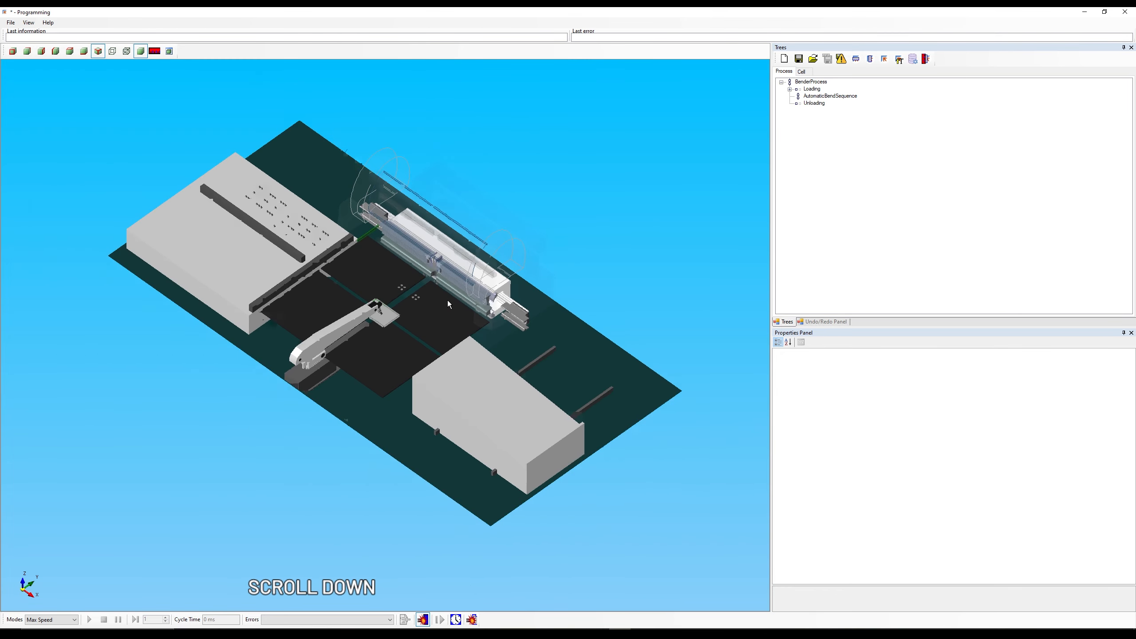
scroll(448, 304, up, 2)
scroll(449, 305, down, 2)
click(560, 295)
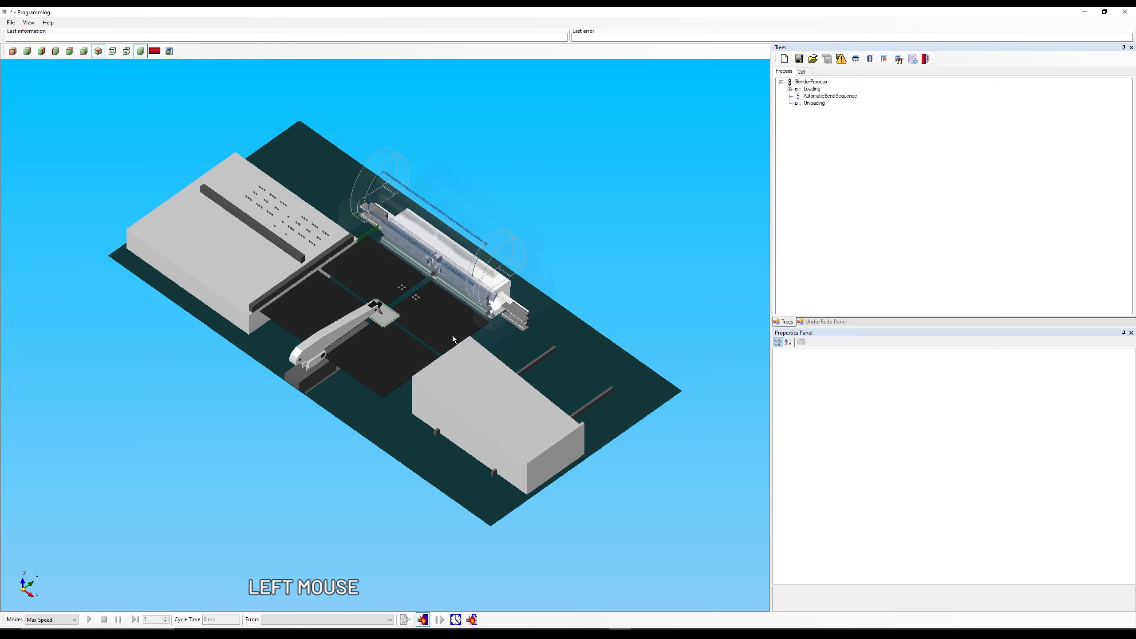
click(323, 291)
click(595, 369)
click(539, 402)
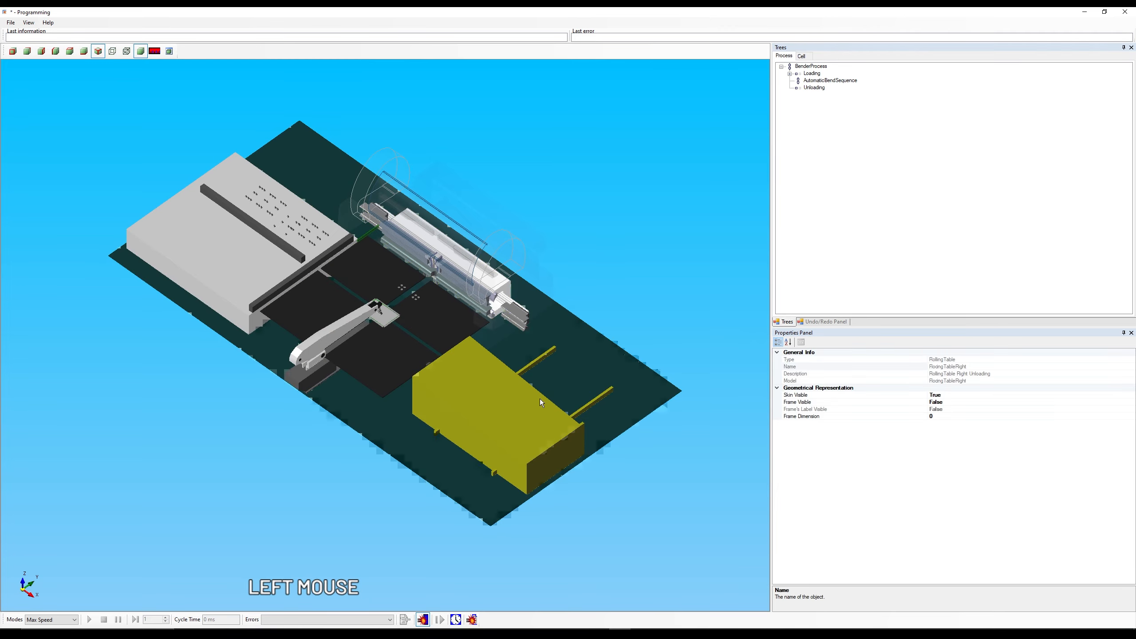
click(240, 267)
click(384, 318)
click(447, 274)
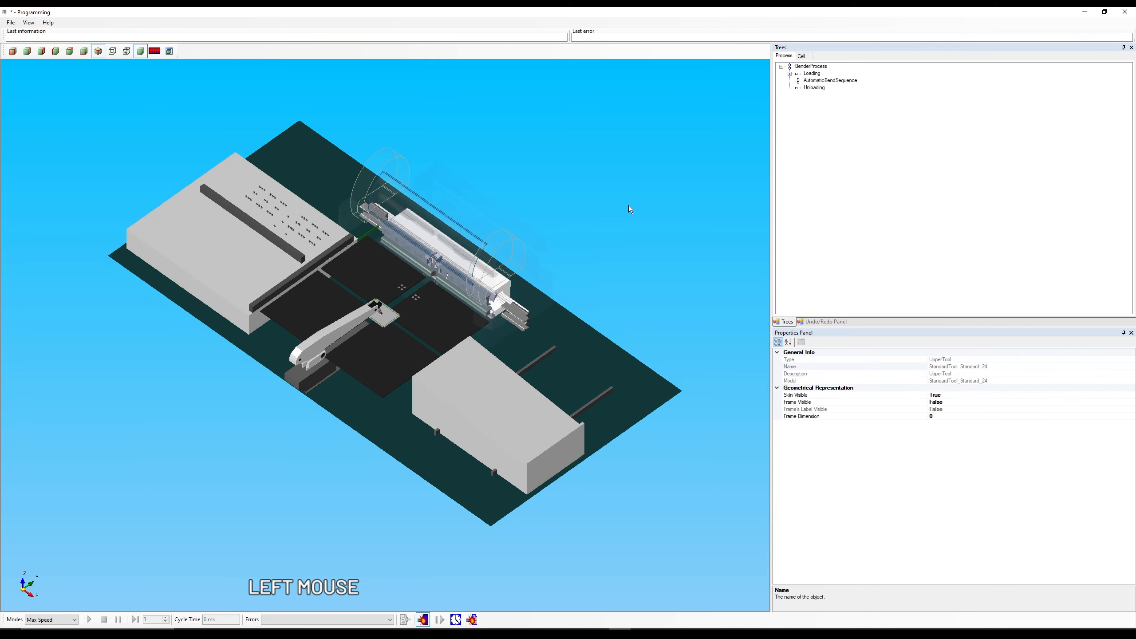
click(630, 209)
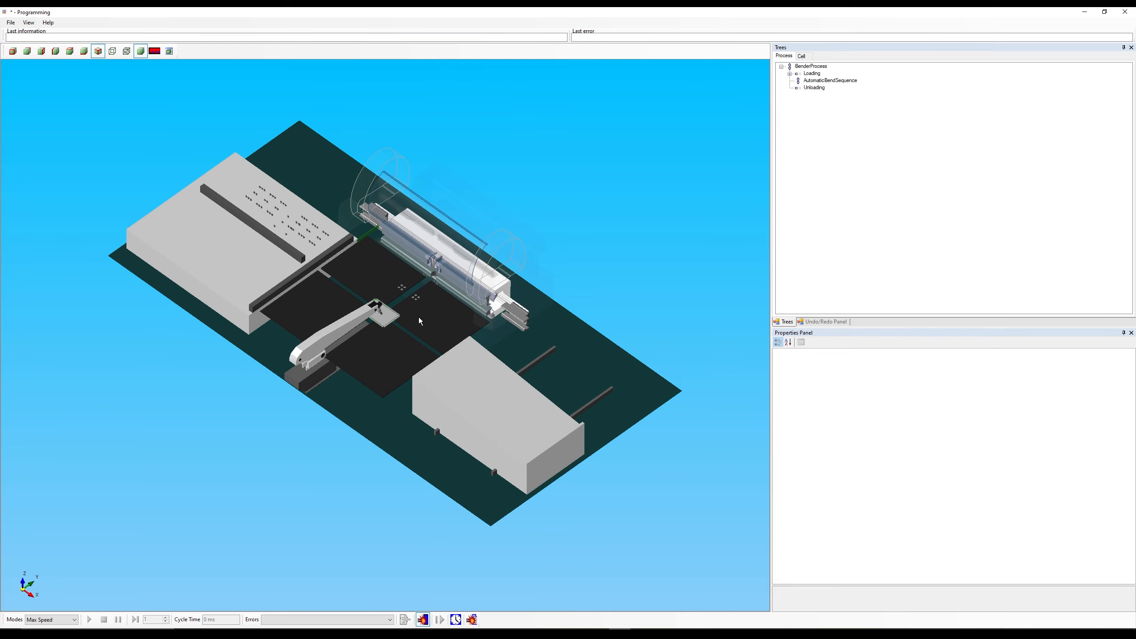
Step: Examine the 3D bending cell by panning and orbiting it, moving in close on the bender and its tools
mouse_move(418, 317)
right_down()
mouse_move(359, 263)
mouse_move(507, 337)
mouse_move(317, 361)
mouse_move(343, 310)
mouse_move(332, 291)
mouse_move(410, 320)
mouse_move(461, 320)
mouse_move(416, 322)
right_up()
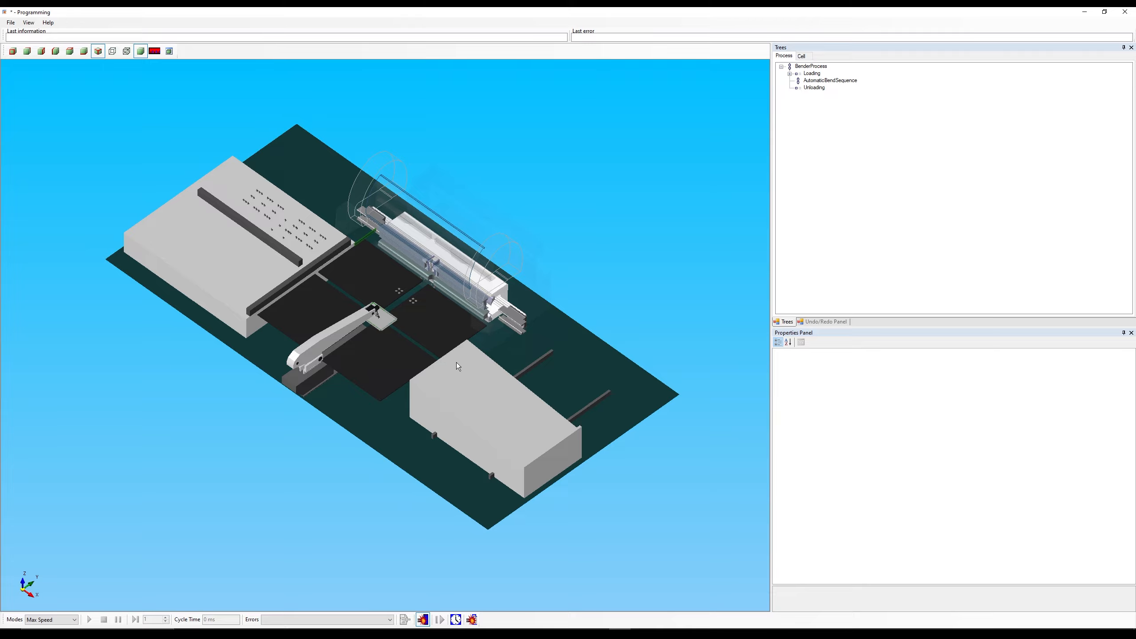
middle_drag(460, 359, 520, 452)
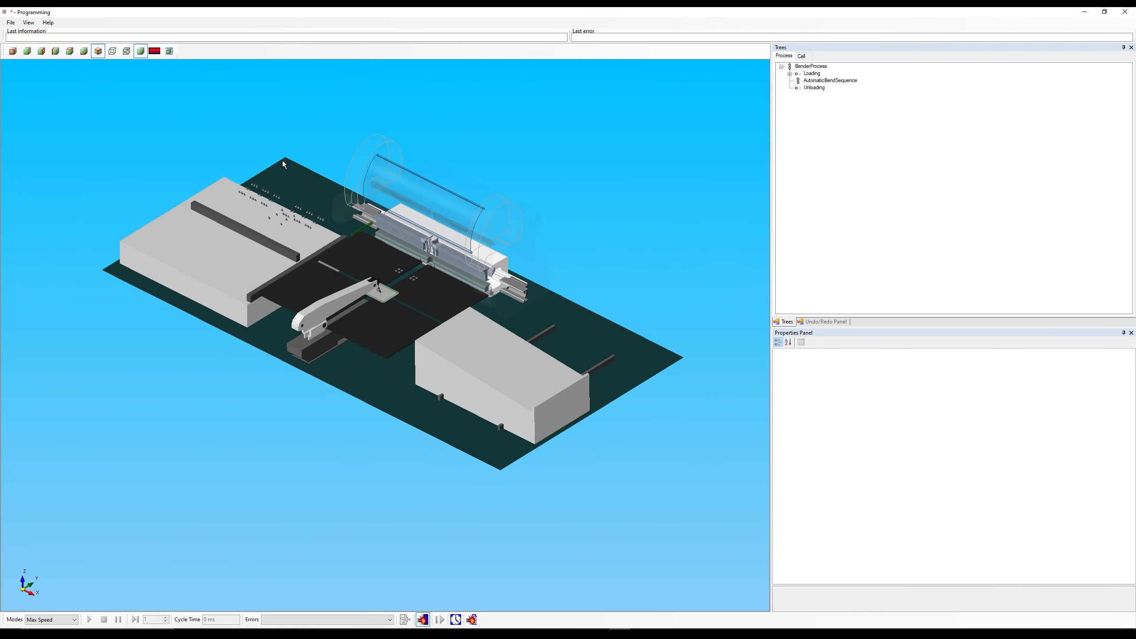
middle_drag(284, 162, 447, 263)
scroll(447, 263, up, 5)
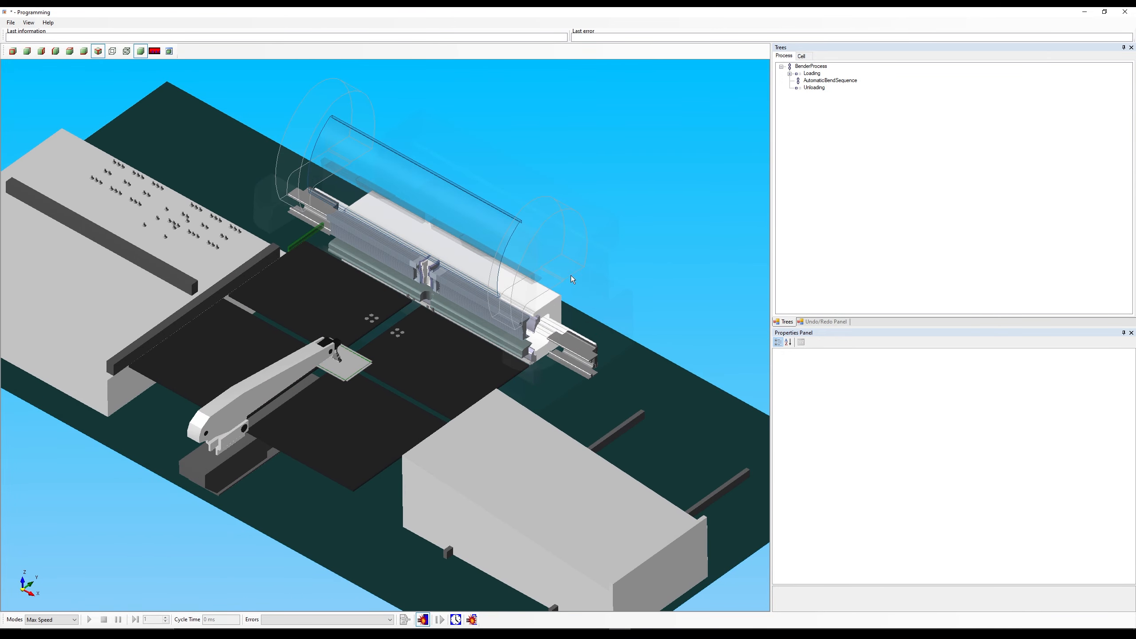
scroll(475, 361, up, 3)
middle_drag(489, 380, 459, 312)
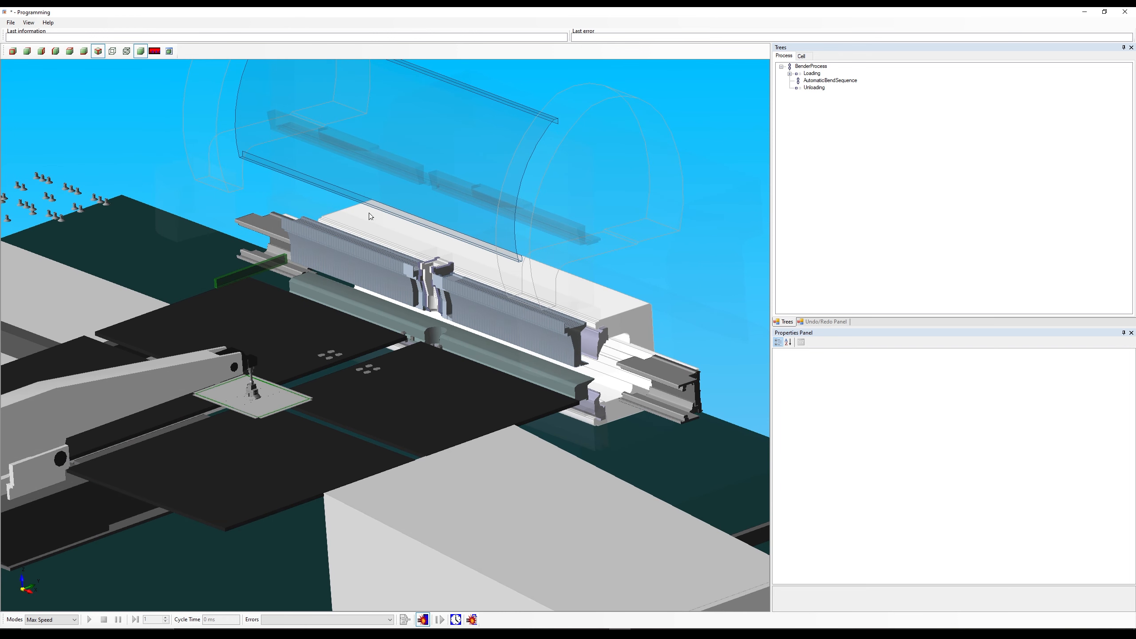
Step: View the whole bending cell from the front and other standard view points, ending in the isometric view
click(13, 51)
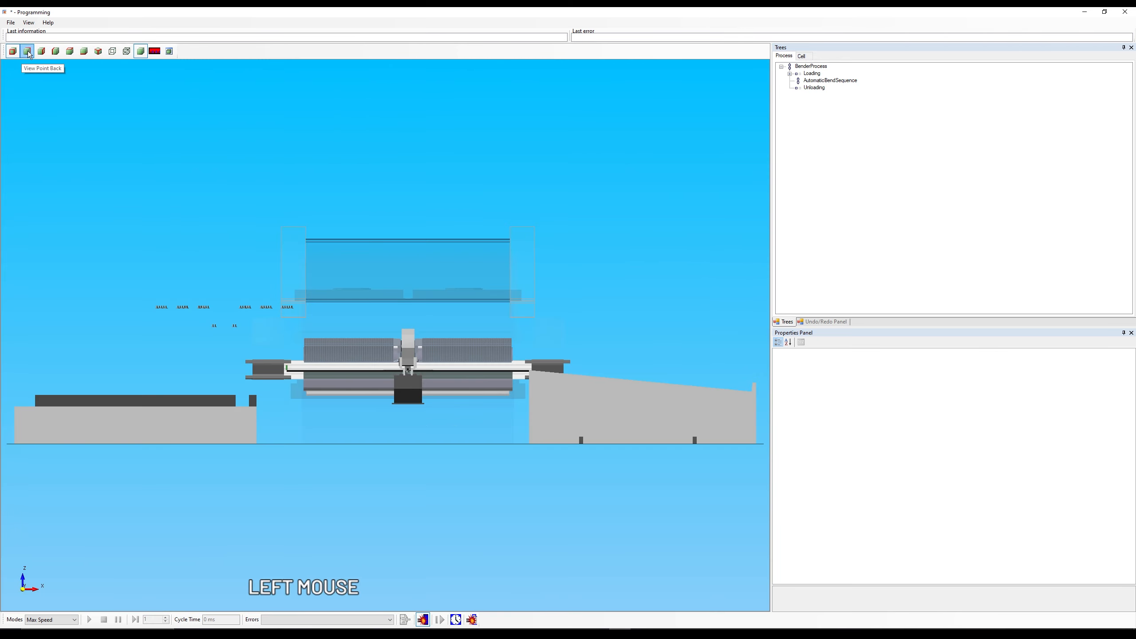
click(42, 51)
click(55, 51)
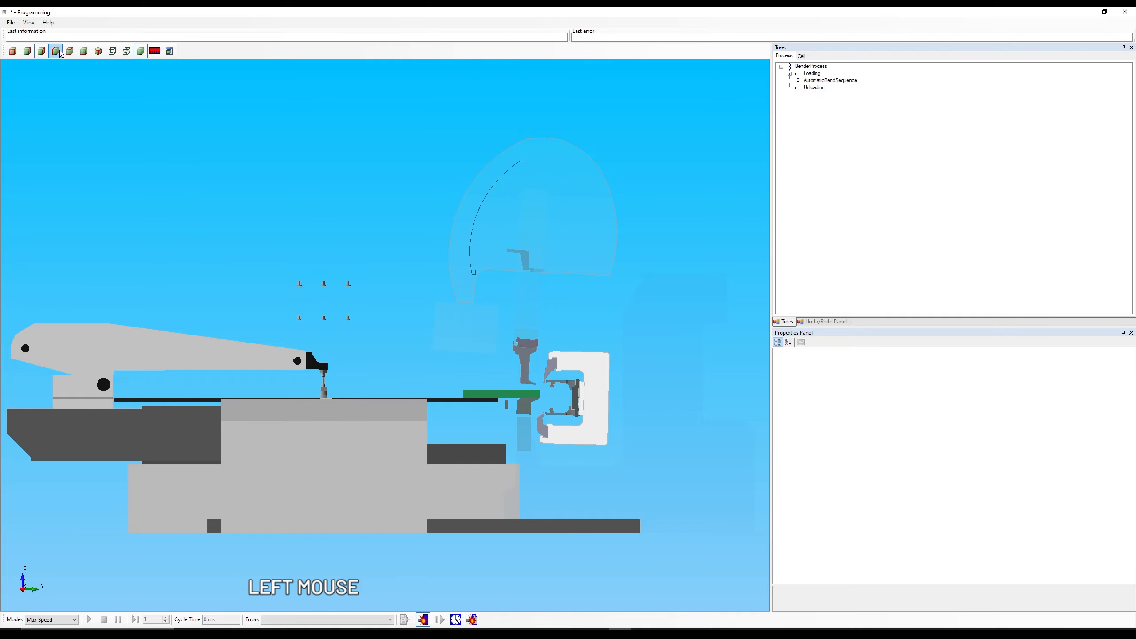
click(70, 51)
click(84, 51)
click(98, 51)
Step: Display the bending cell in both wireframe styles, return it to shaded display and centre the view
click(112, 51)
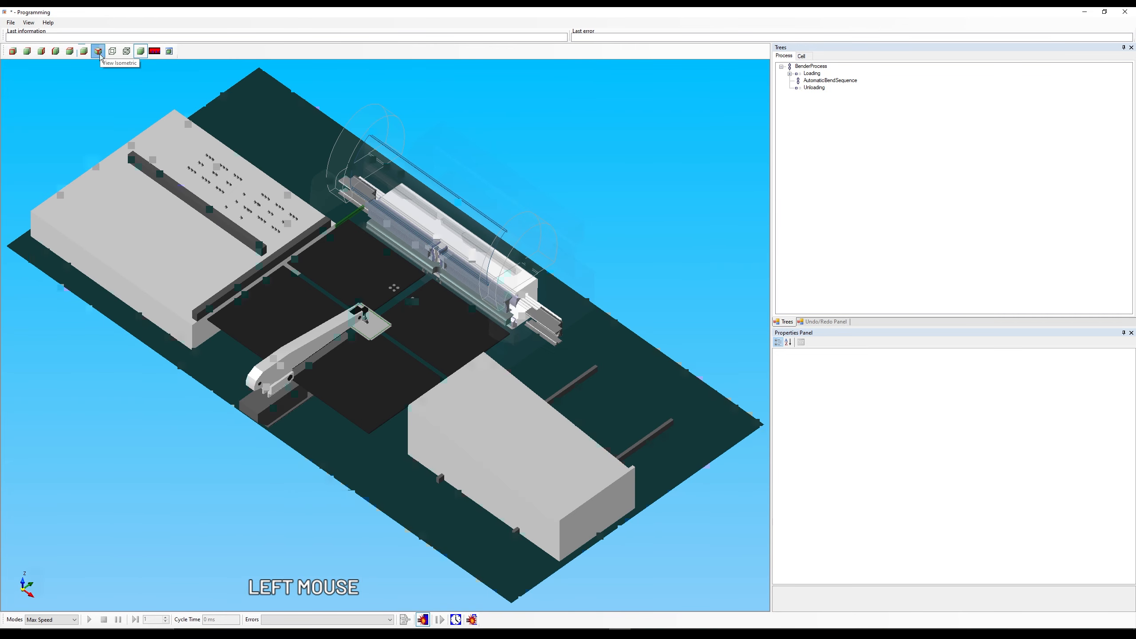
click(112, 52)
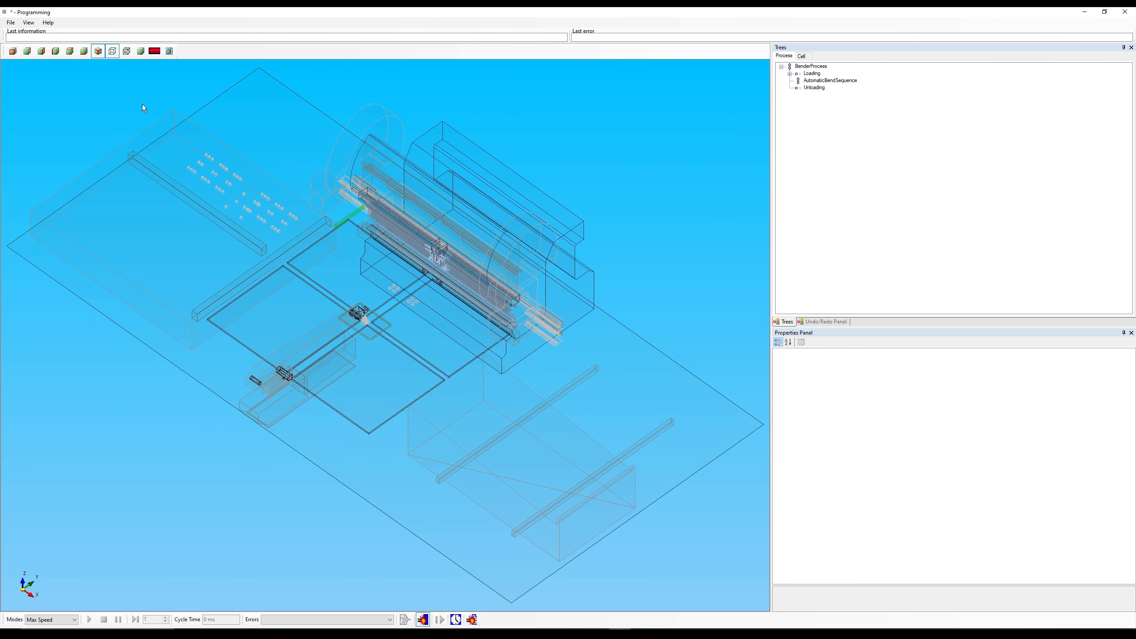
click(127, 52)
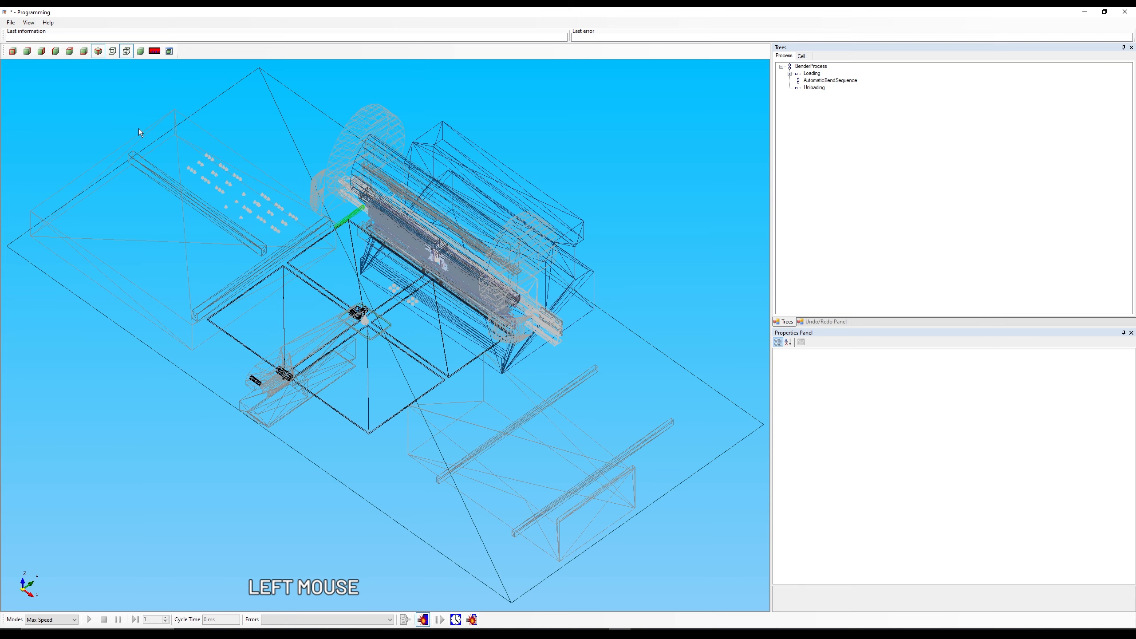
click(140, 52)
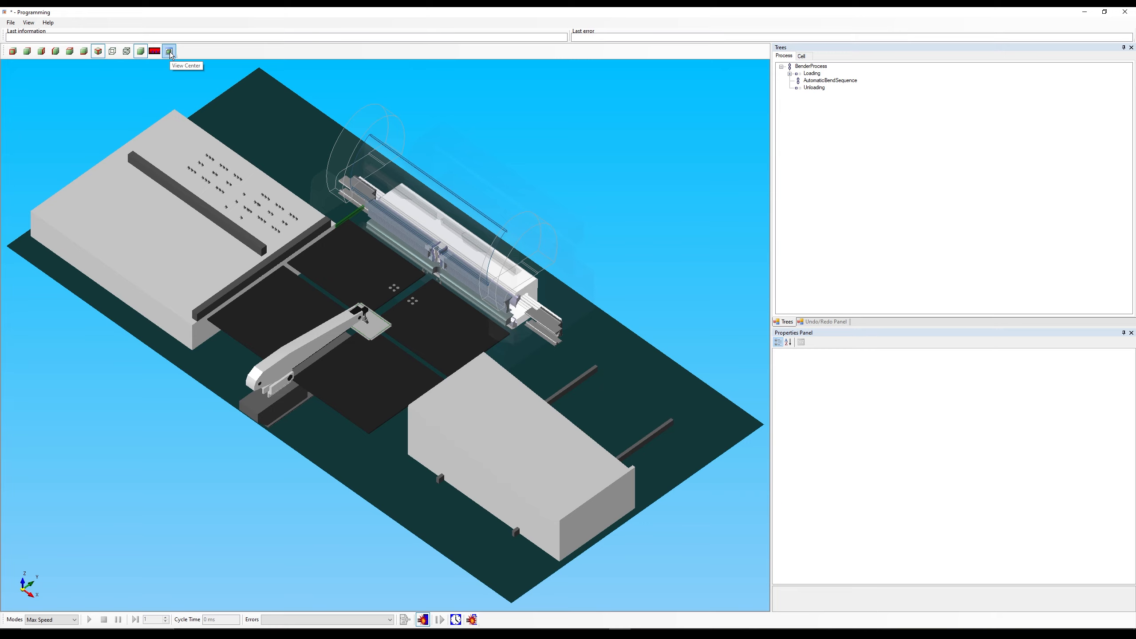
click(170, 53)
Step: Measure the distance between two corners along one edge of the sheet under the manipulator, then clear the measurement
click(155, 51)
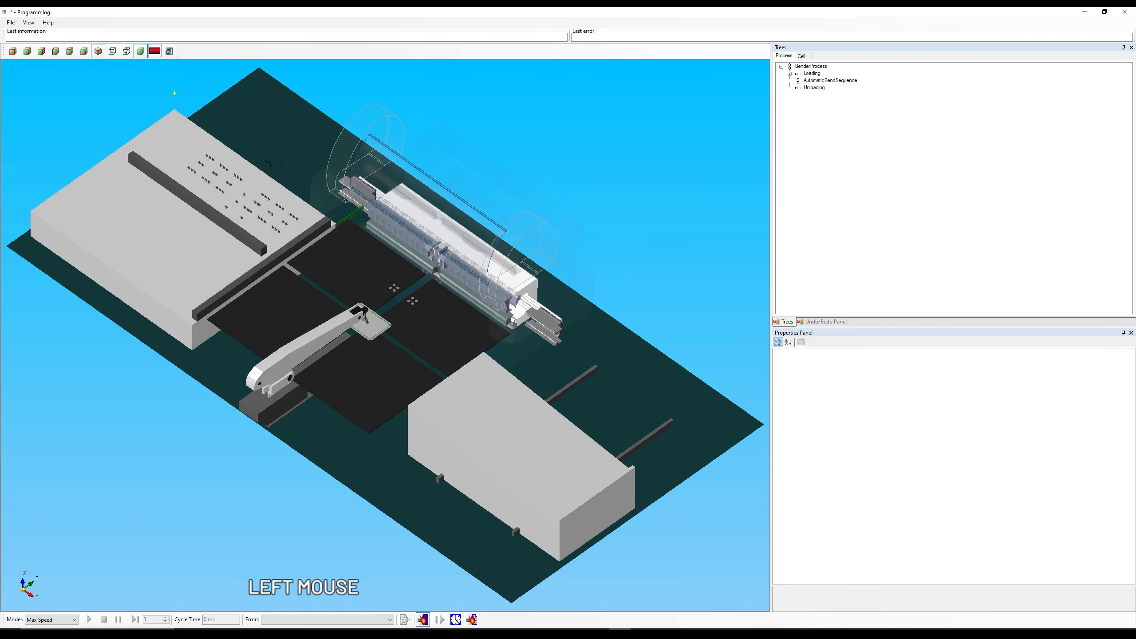
scroll(263, 322, up, 6)
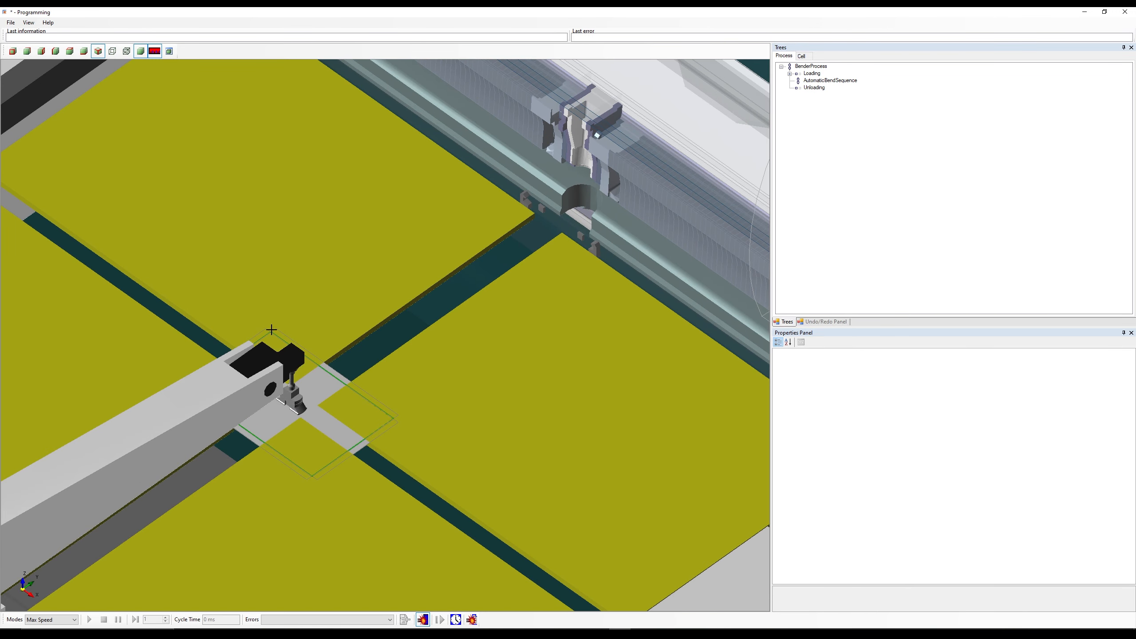
click(271, 333)
click(272, 333)
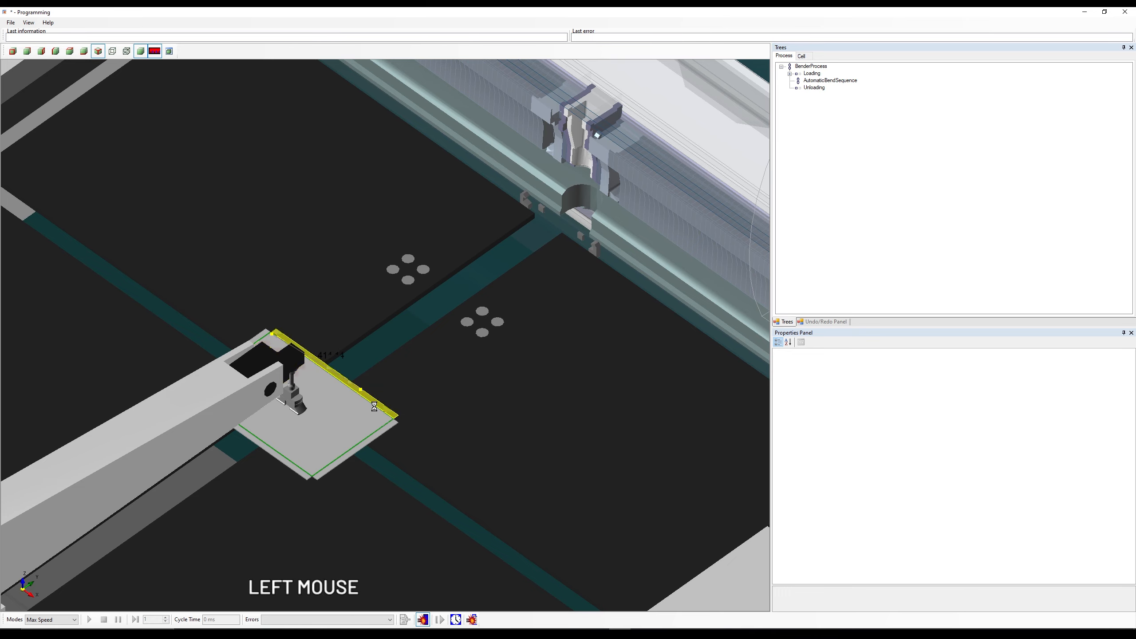
click(388, 415)
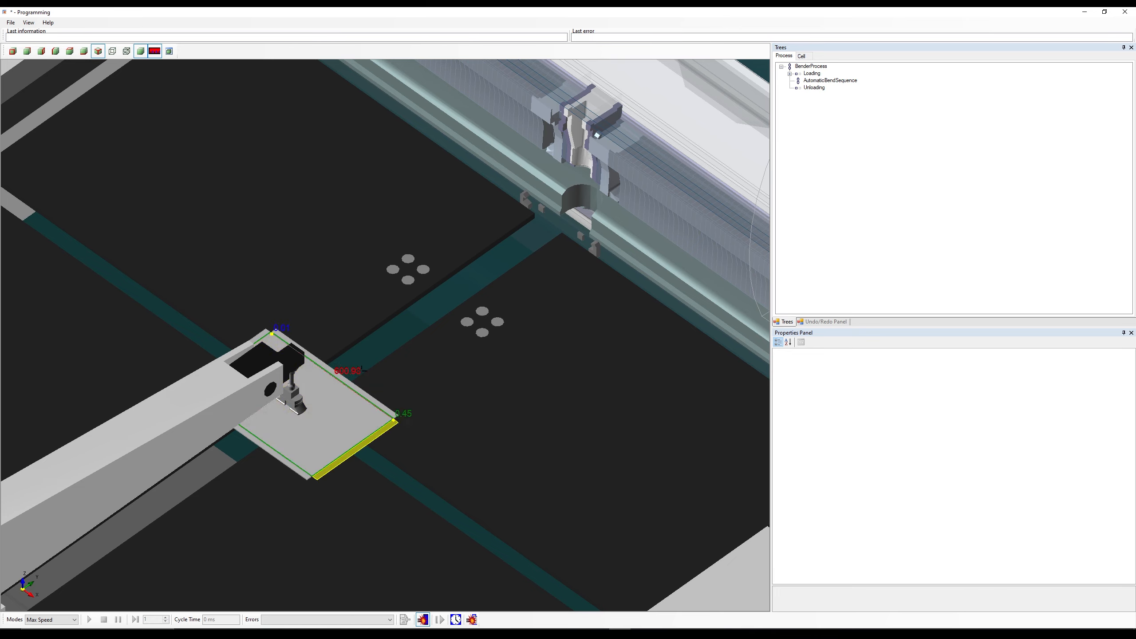
key(Escape)
click(154, 52)
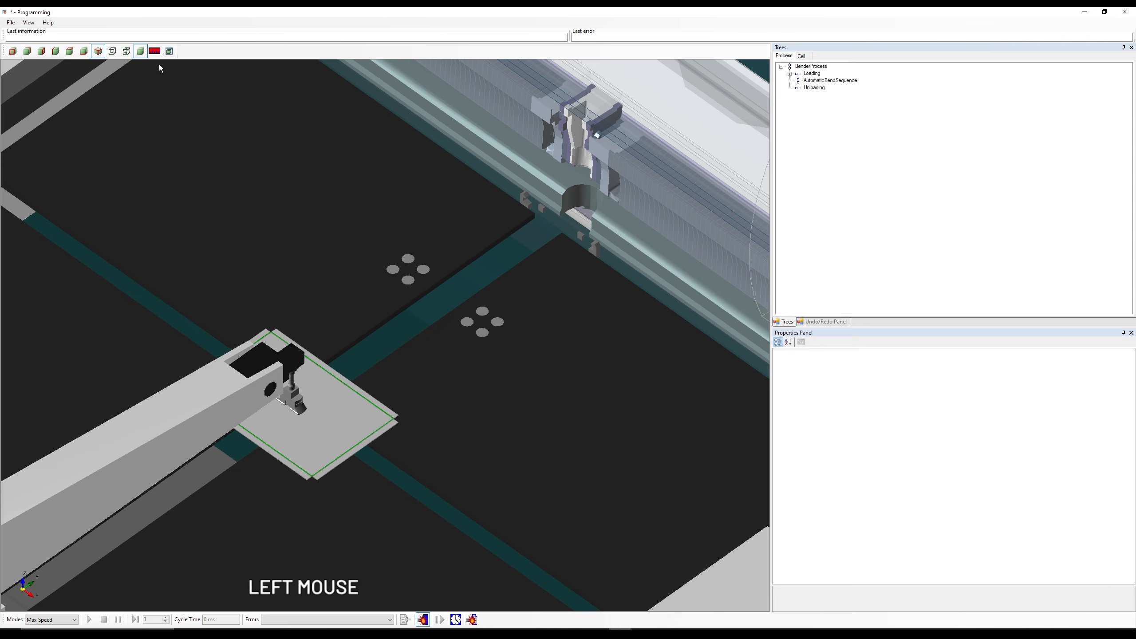
Step: View the whole cell from the front, back, right, left, top and bottom, ending in the isometric view
scroll(366, 171, down, 6)
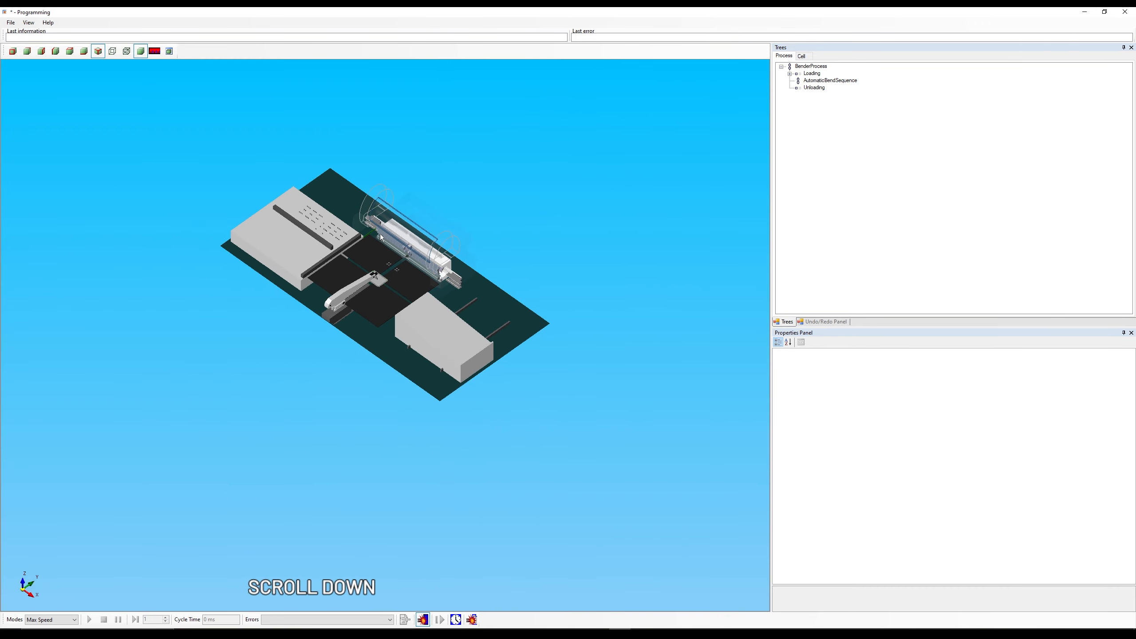
scroll(380, 233, up, 3)
scroll(412, 211, down, 1)
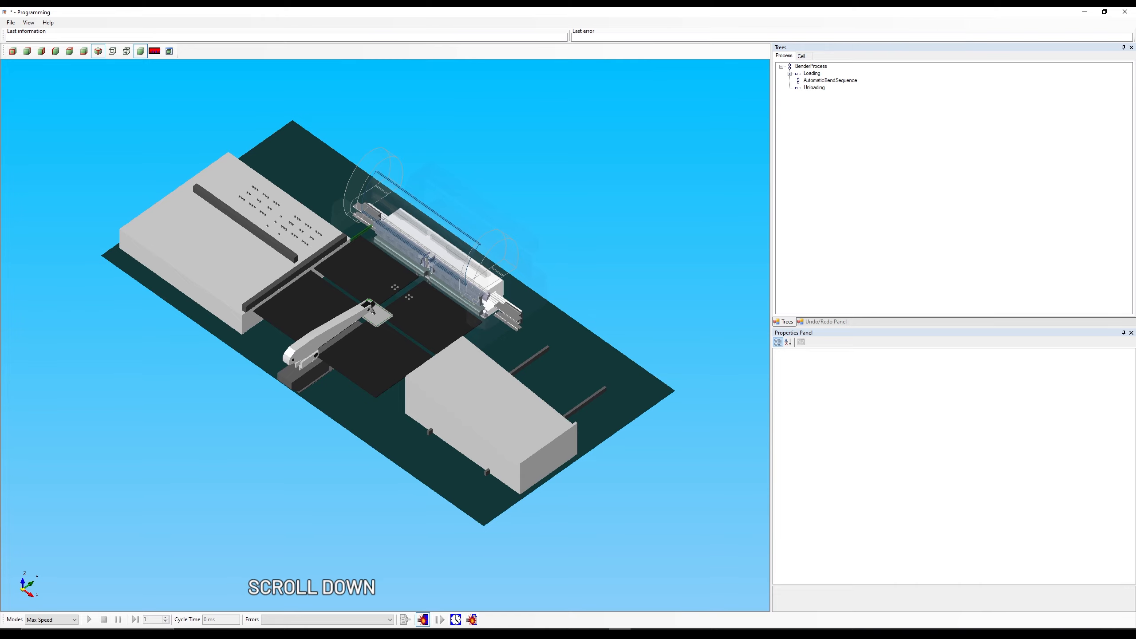
click(214, 454)
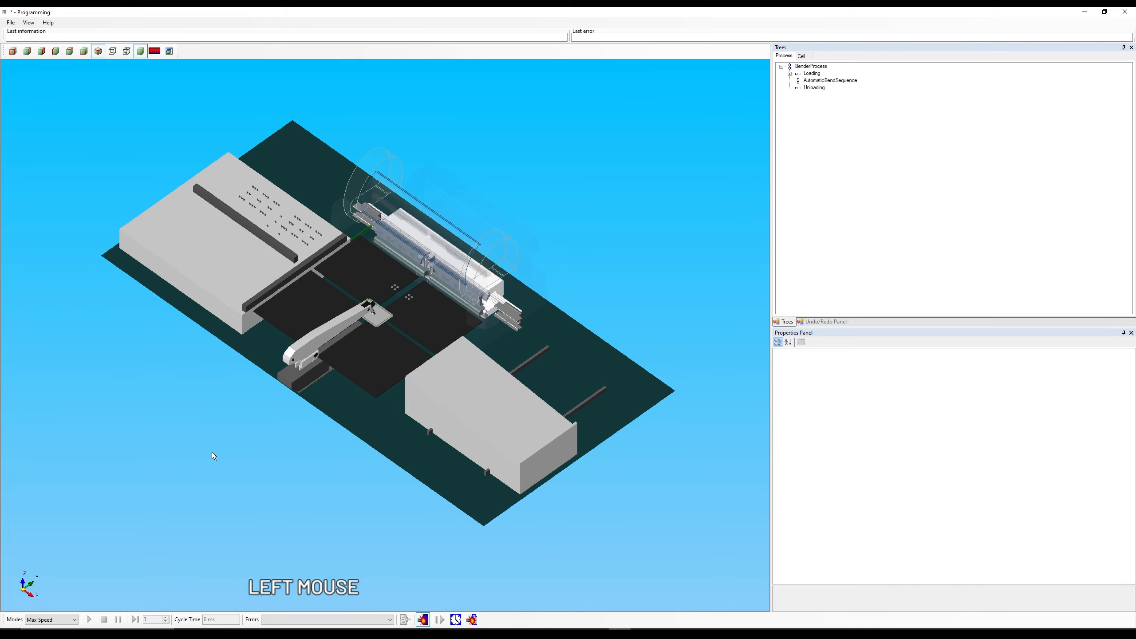
key(f)
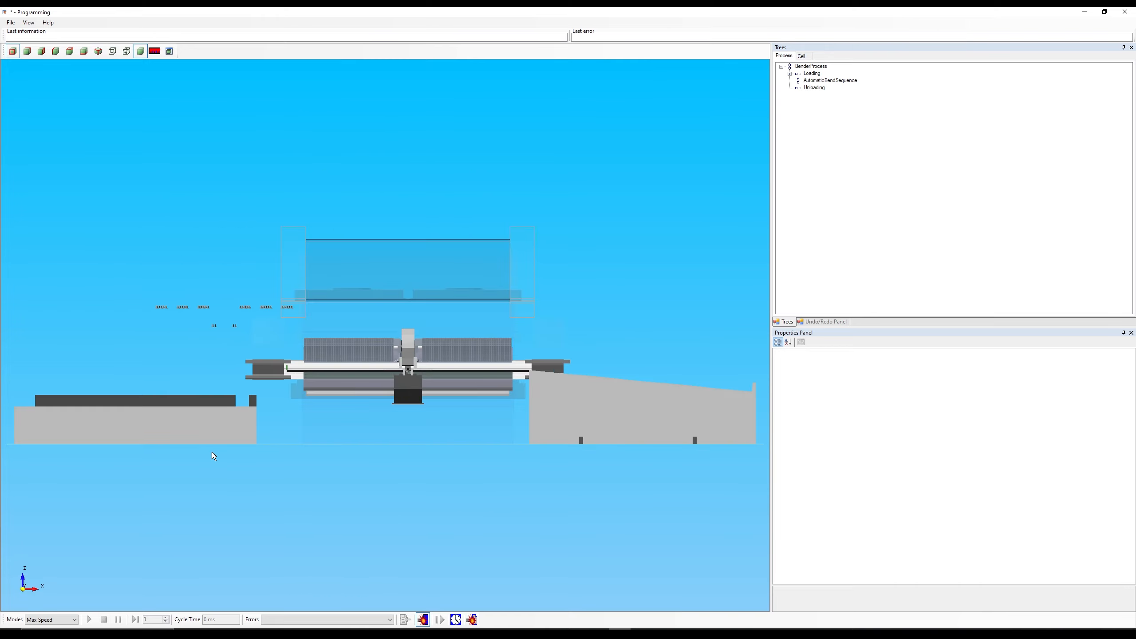
key(b)
key(r)
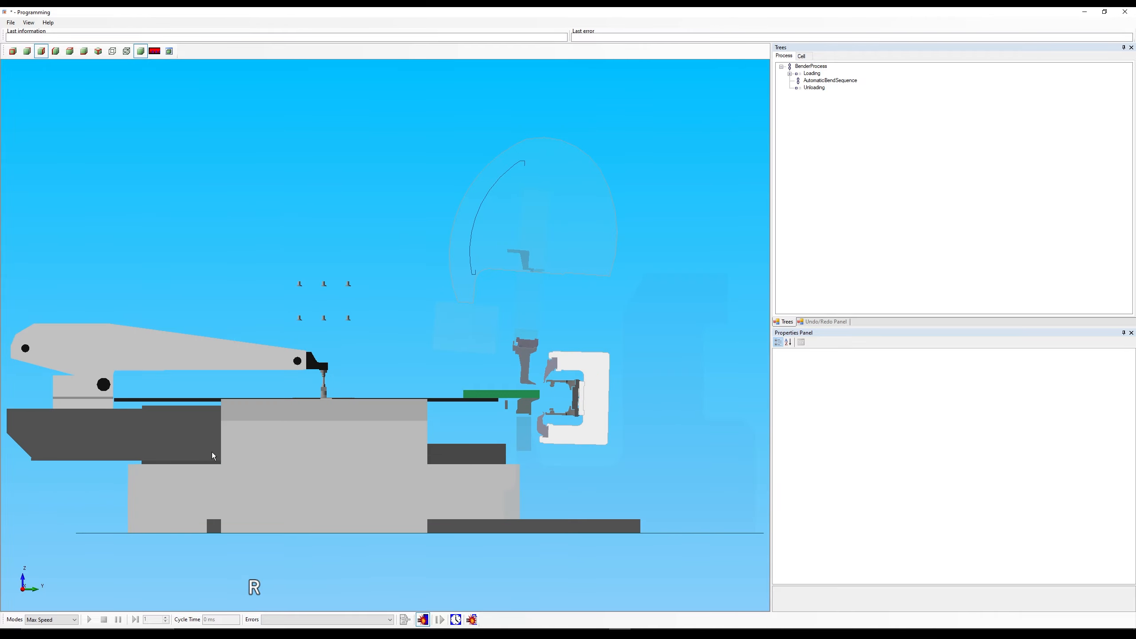
key(l)
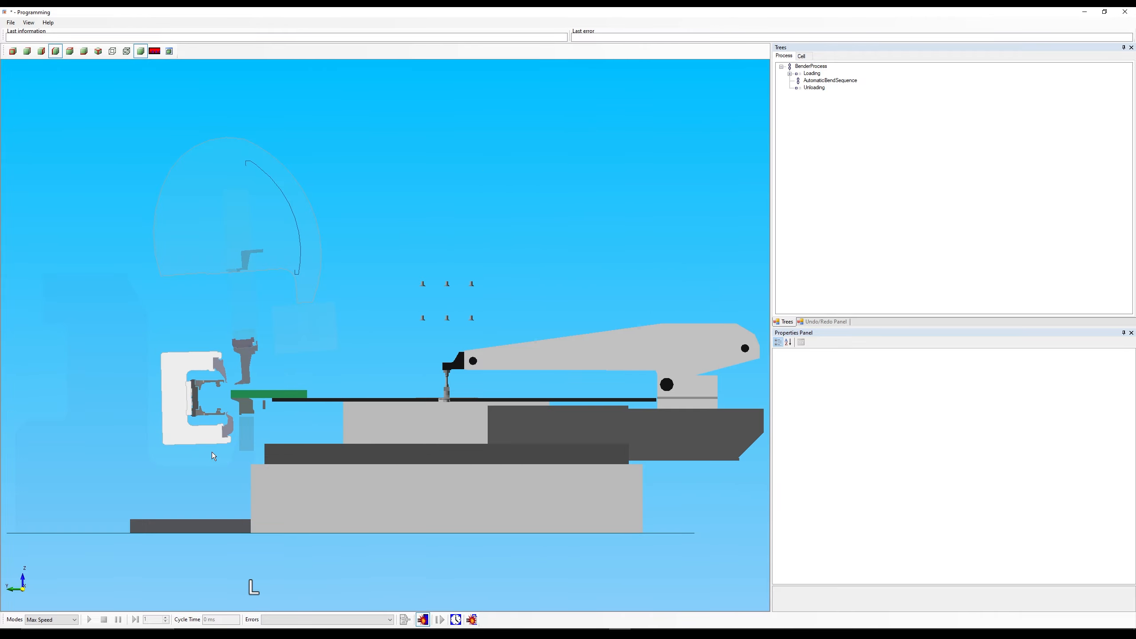
key(i)
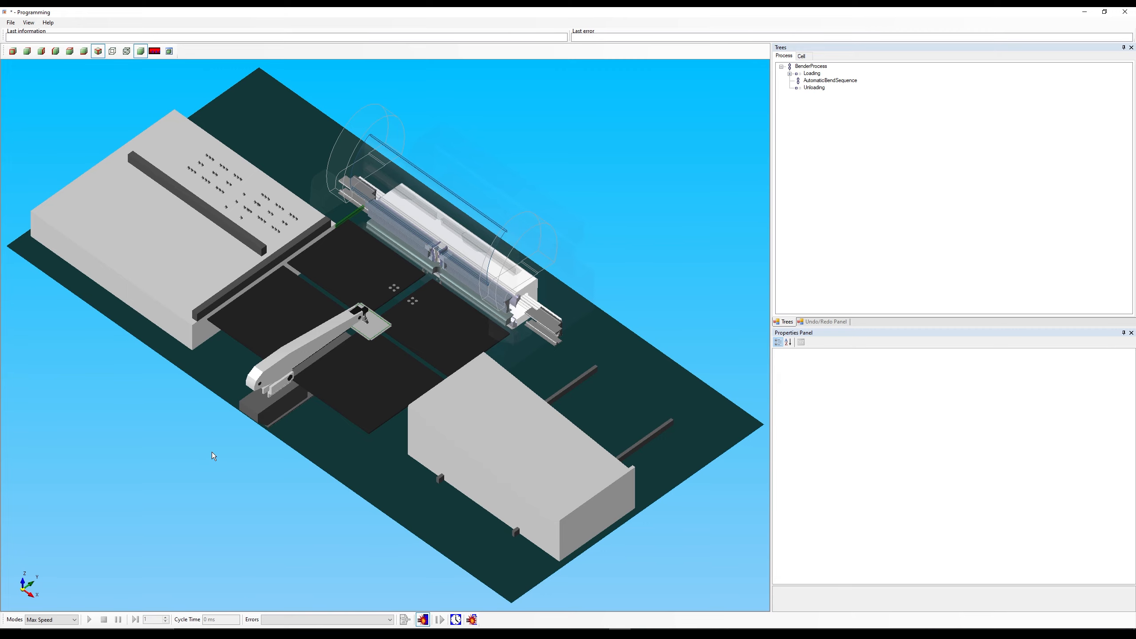
key(t)
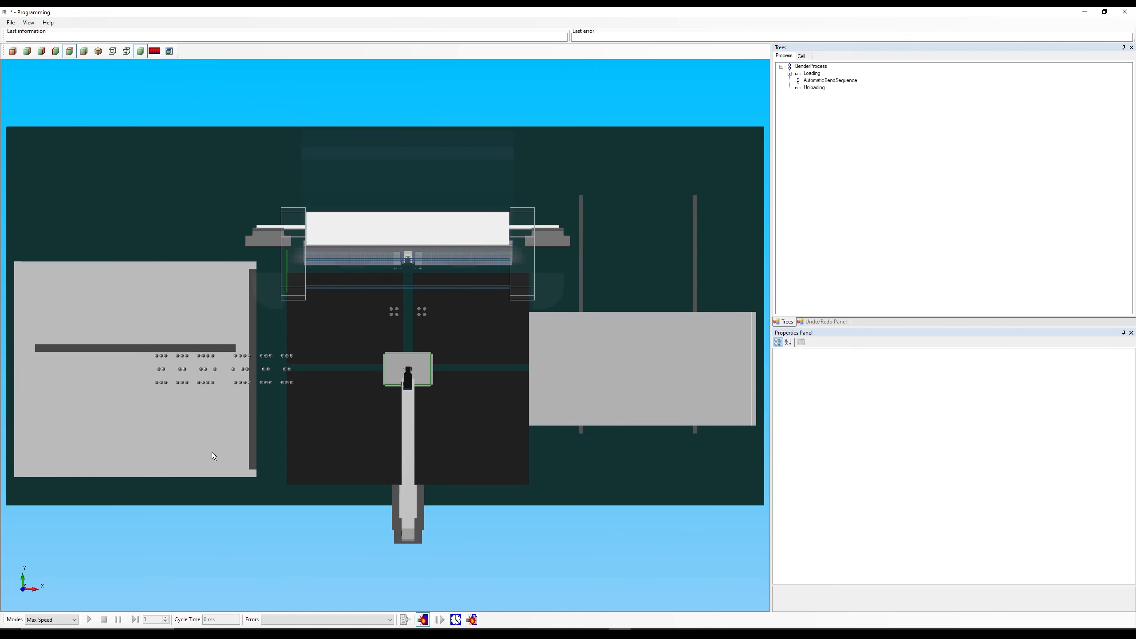
key(d)
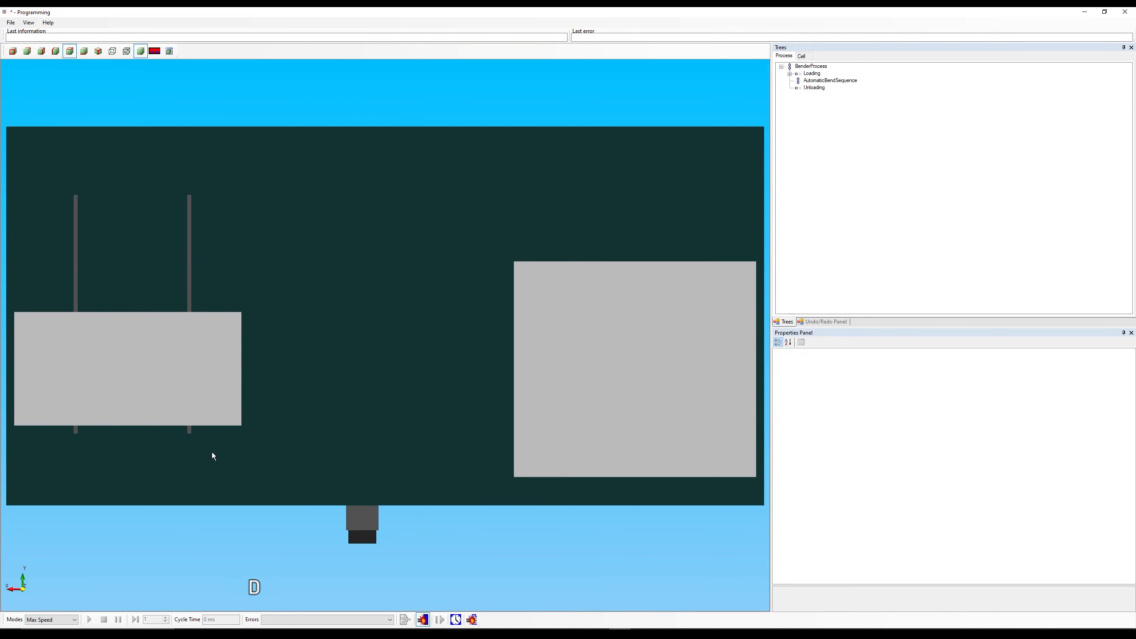
key(i)
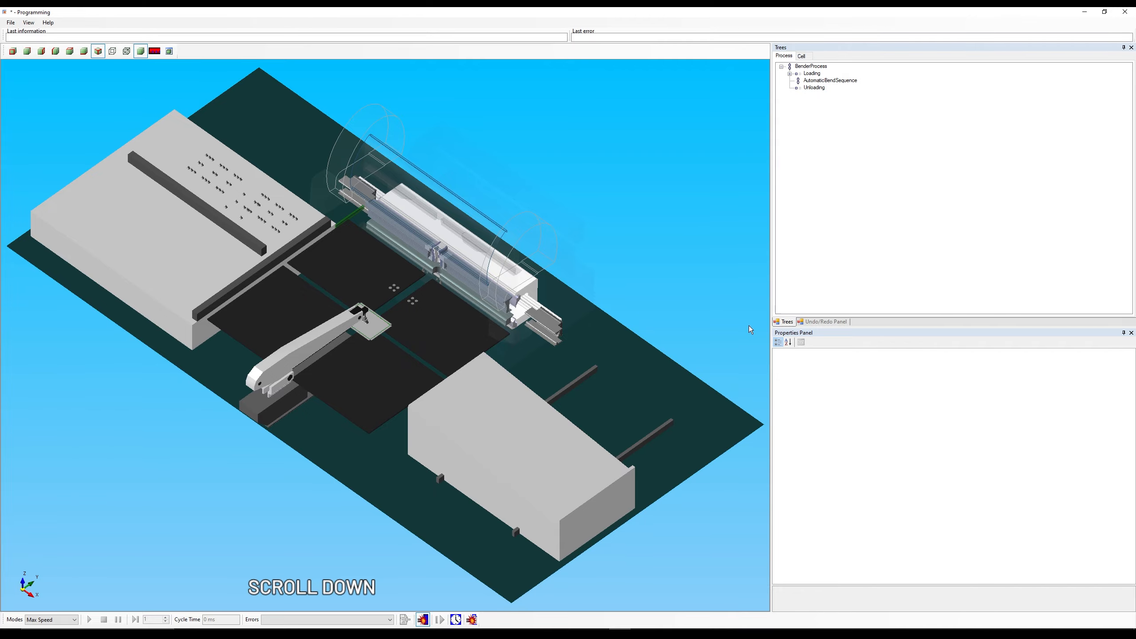
Step: Hide the bender by setting its Skin Visible property to False, and examine the exposed upper and lower tools
middle_drag(505, 316, 442, 322)
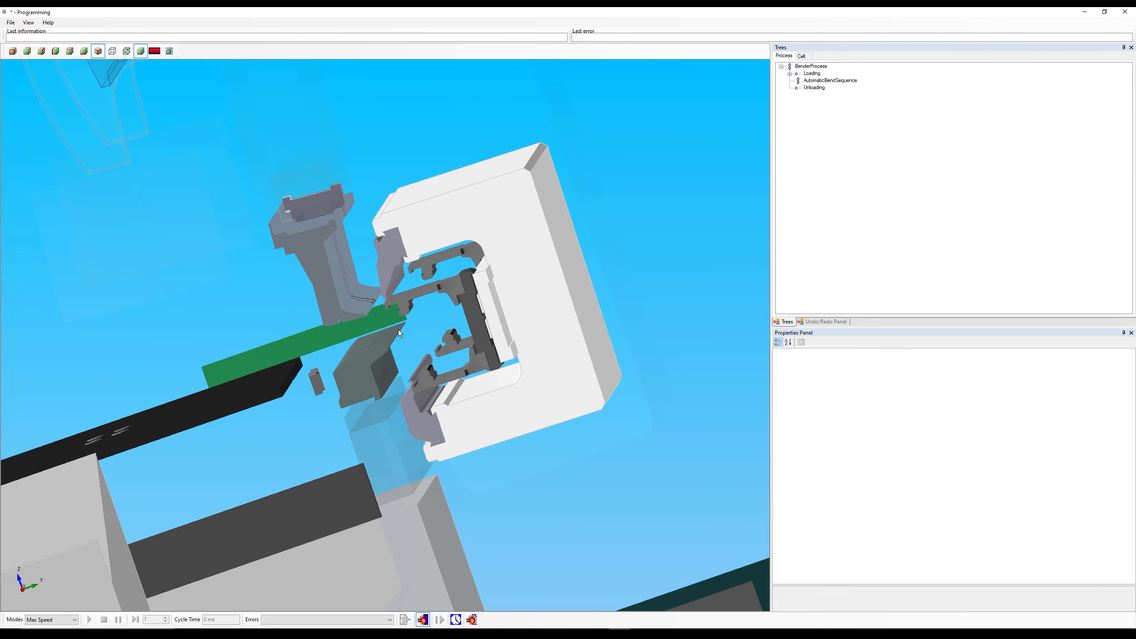
scroll(404, 327, up, 2)
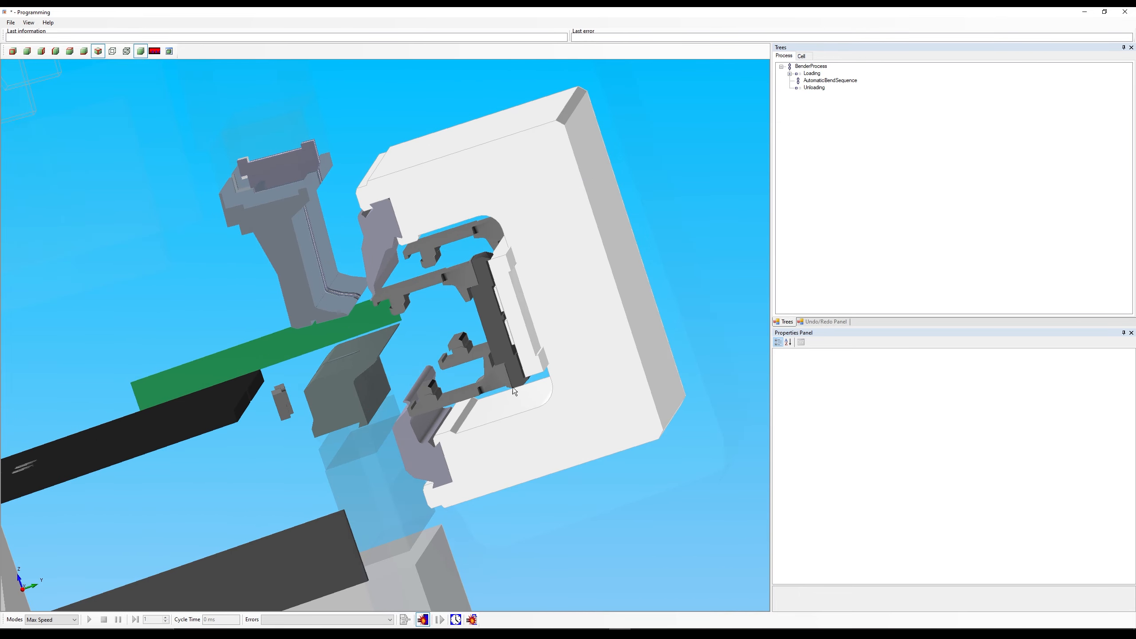
middle_drag(601, 345, 585, 297)
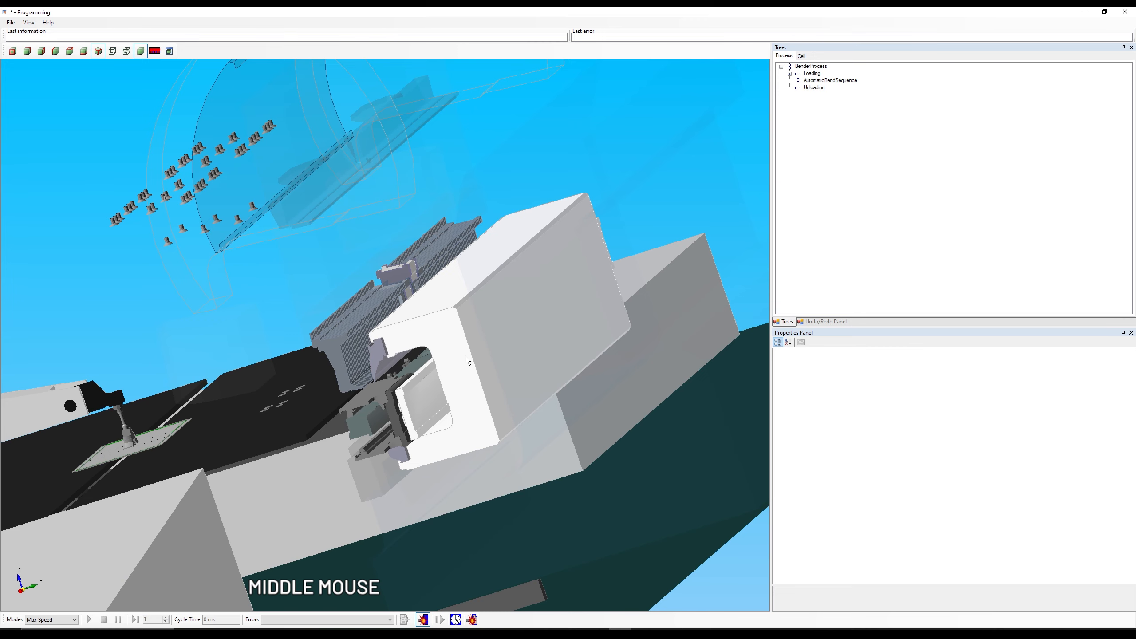
click(446, 341)
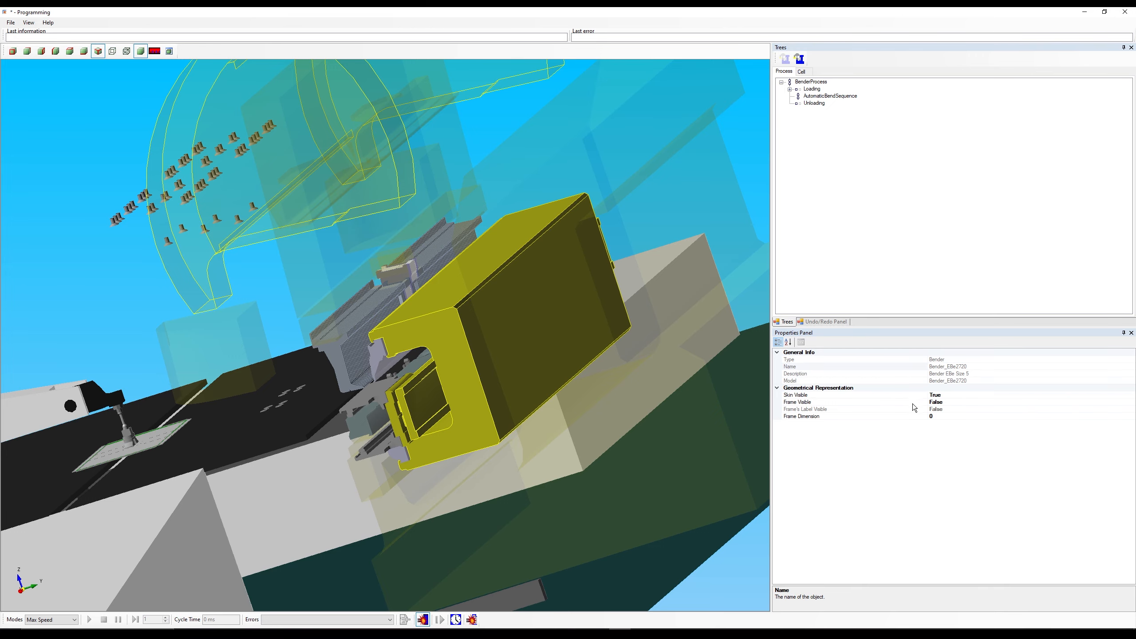
click(943, 395)
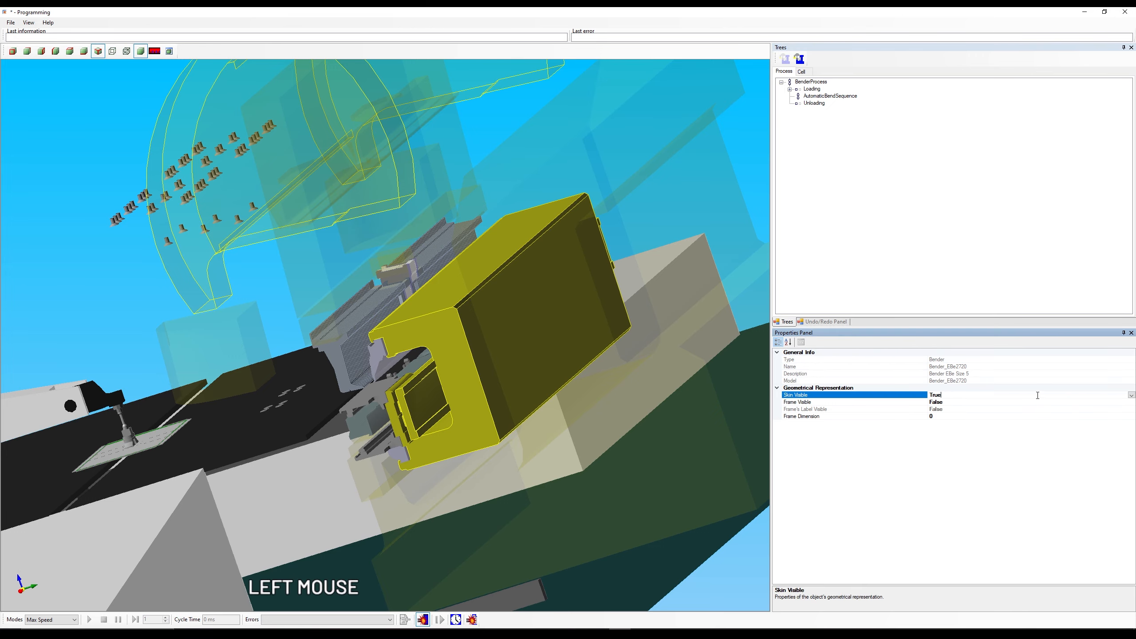
click(1130, 394)
click(944, 409)
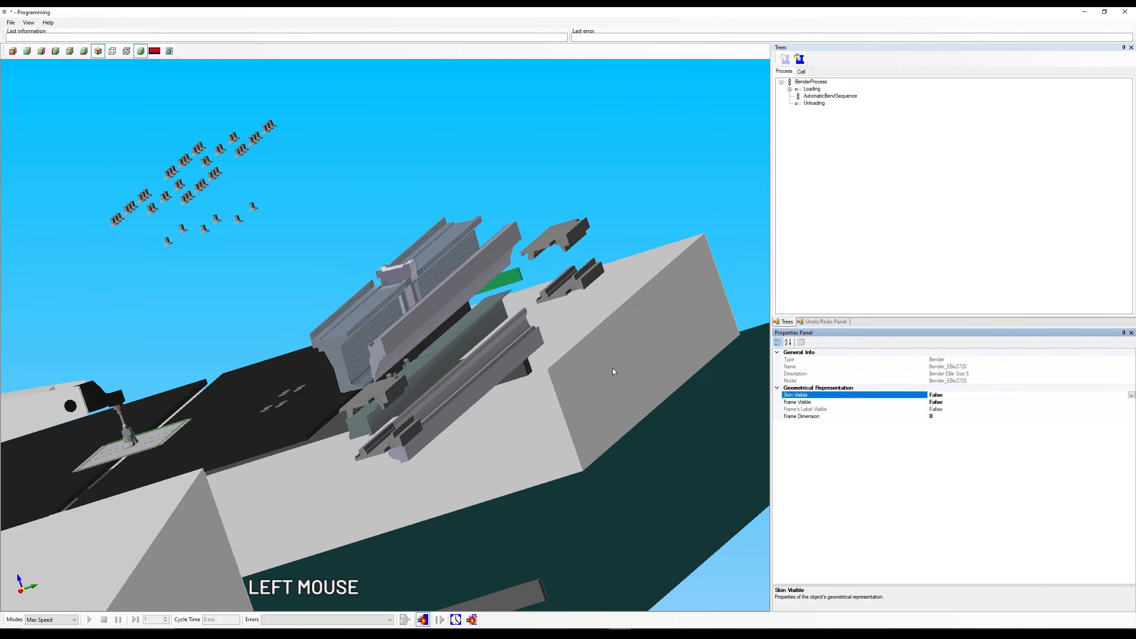
middle_drag(613, 371, 692, 437)
scroll(541, 322, down, 4)
scroll(578, 356, up, 7)
middle_drag(609, 381, 563, 291)
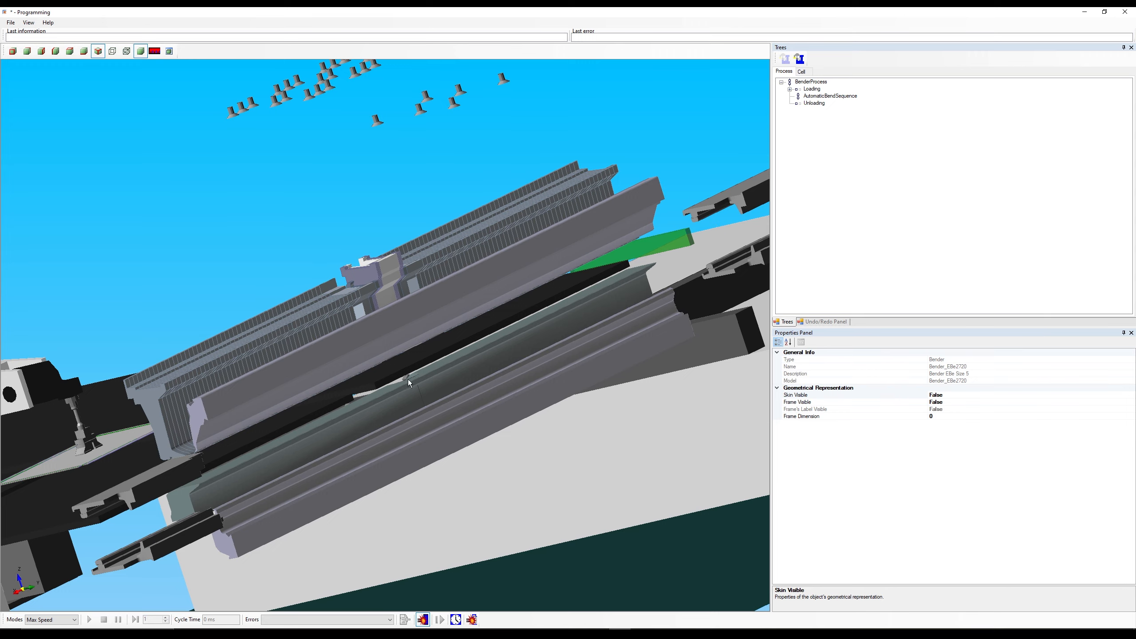
middle_drag(654, 314, 469, 333)
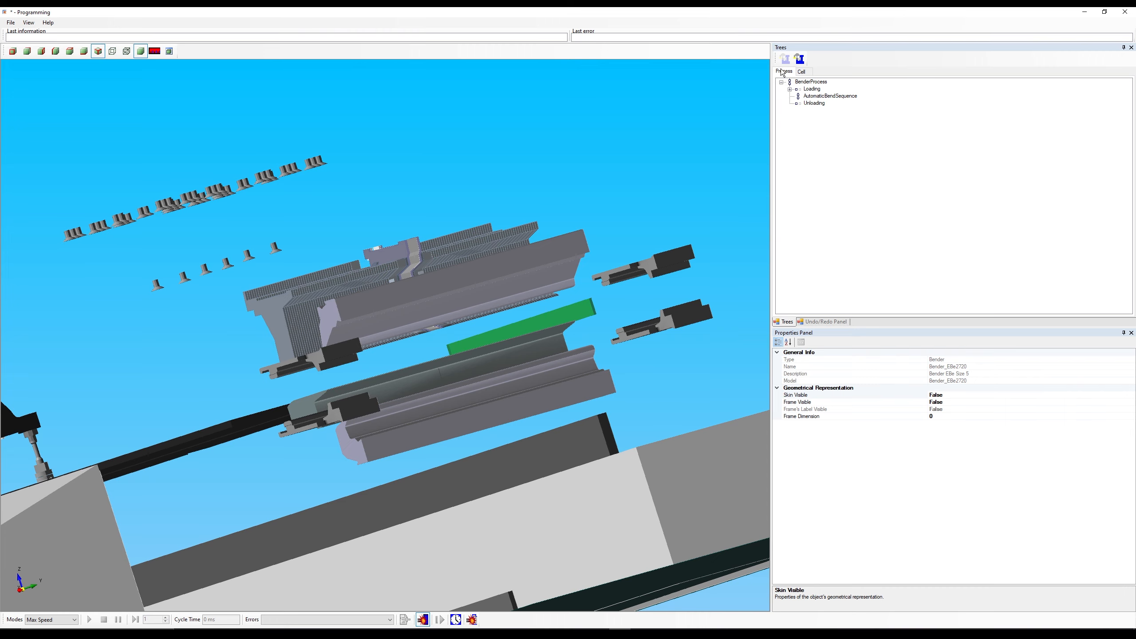
Step: Make all components visible again from the cell's root object Slot_EBe2720_LeftLoading_v1
click(803, 72)
scroll(835, 102, up, 10)
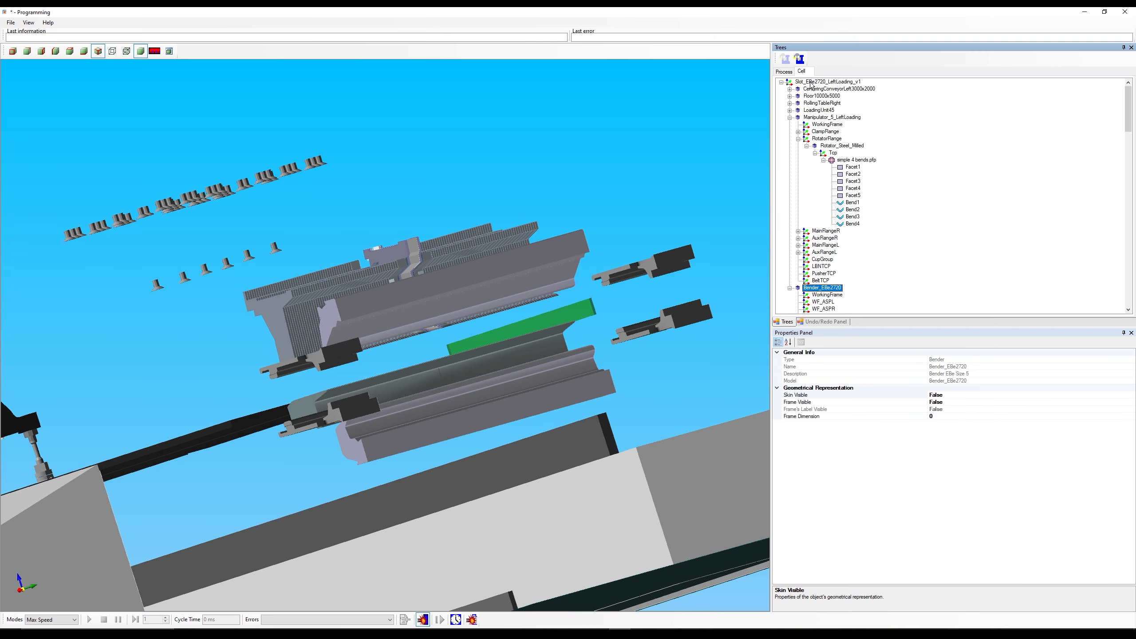
click(808, 83)
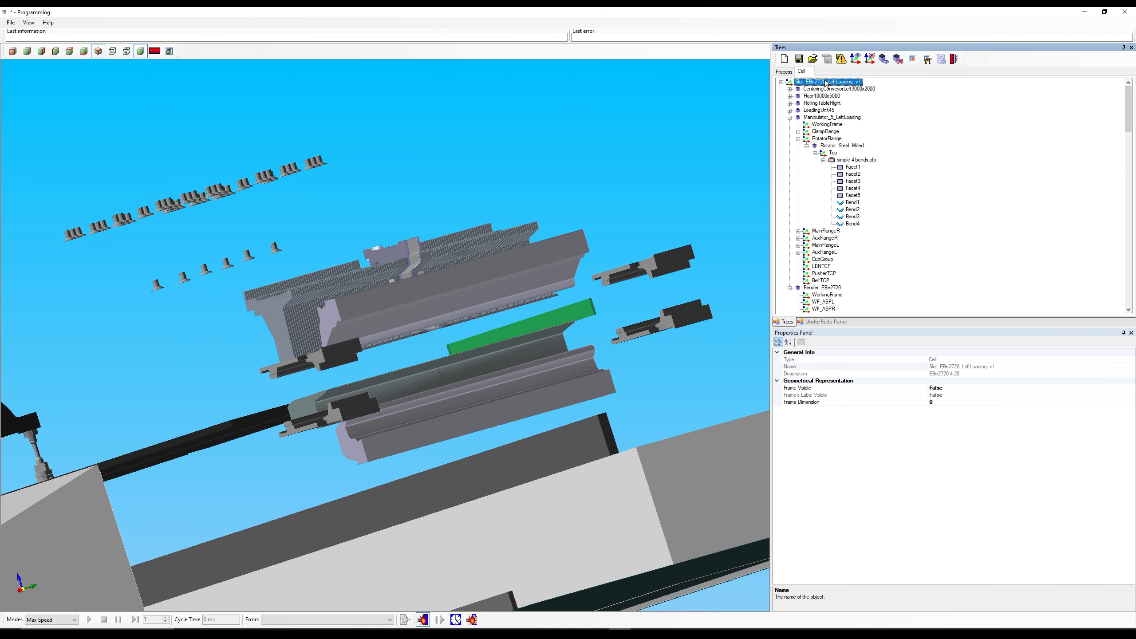
click(886, 59)
scroll(571, 246, down, 8)
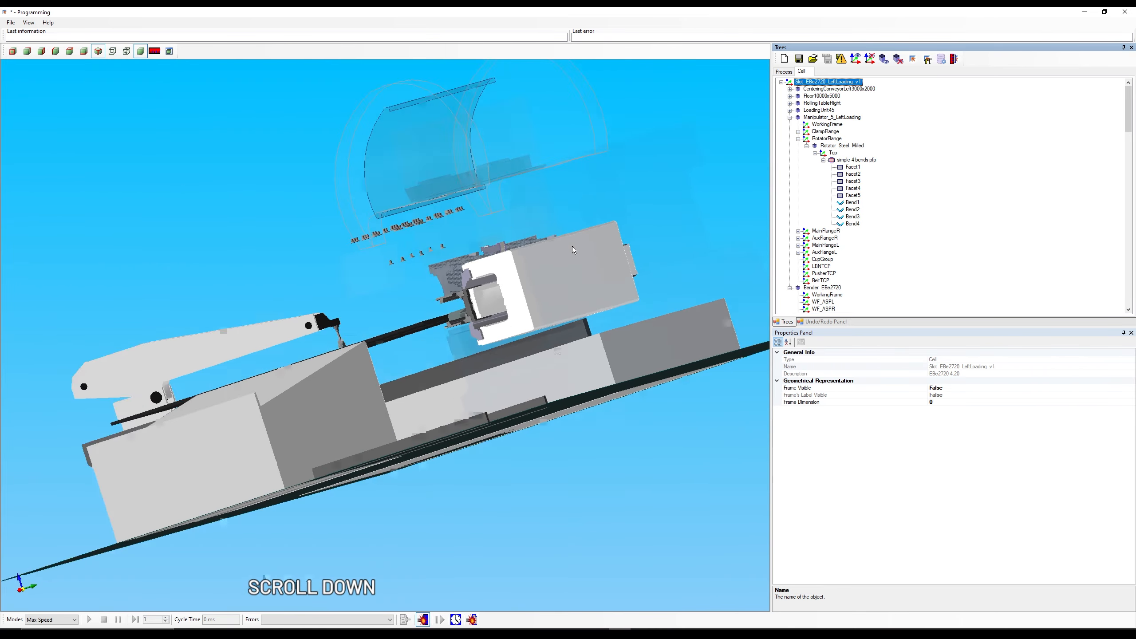
middle_drag(571, 246, 649, 290)
Step: Open the ASP bracket selection for the bender process and inspect the mounted brackets in an enlarged preview
click(784, 71)
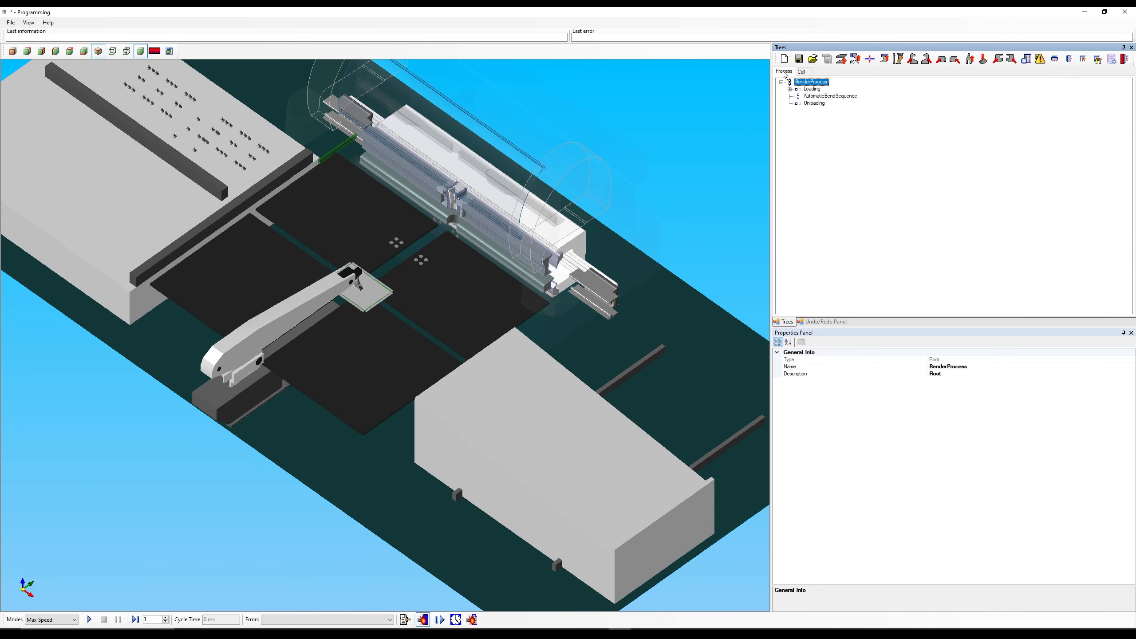
click(805, 85)
click(812, 62)
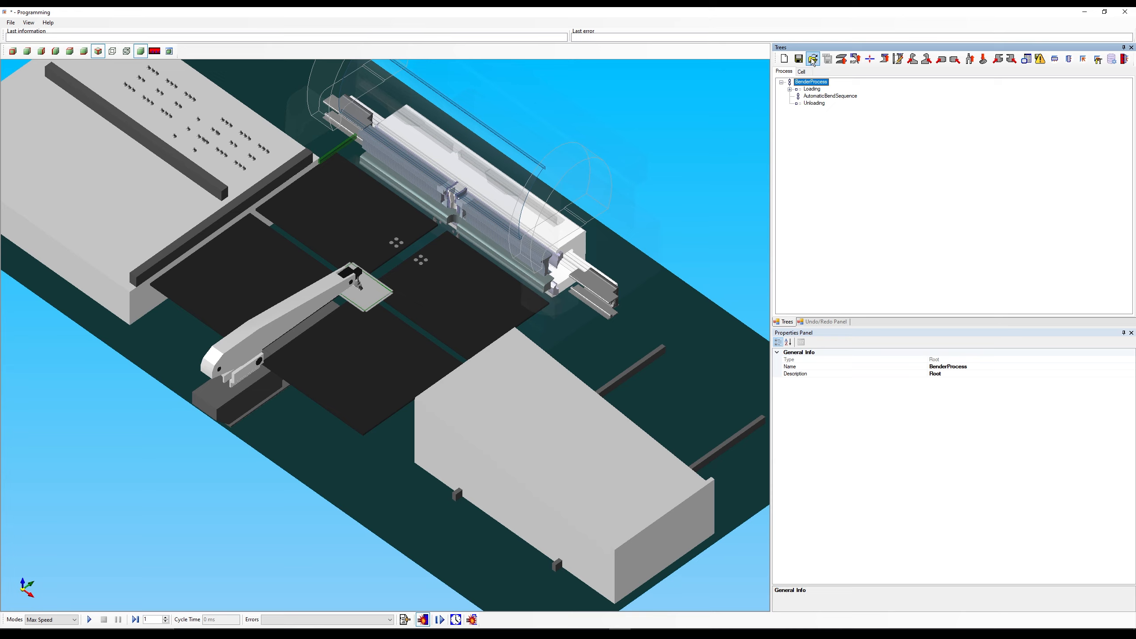
click(843, 62)
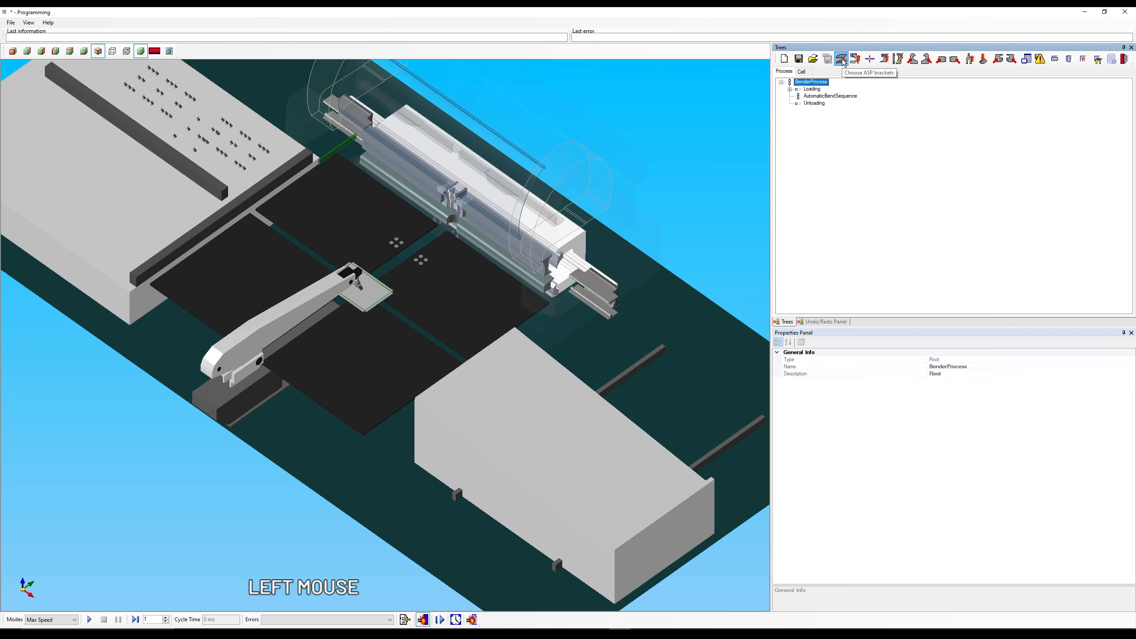
drag(612, 233, 385, 202)
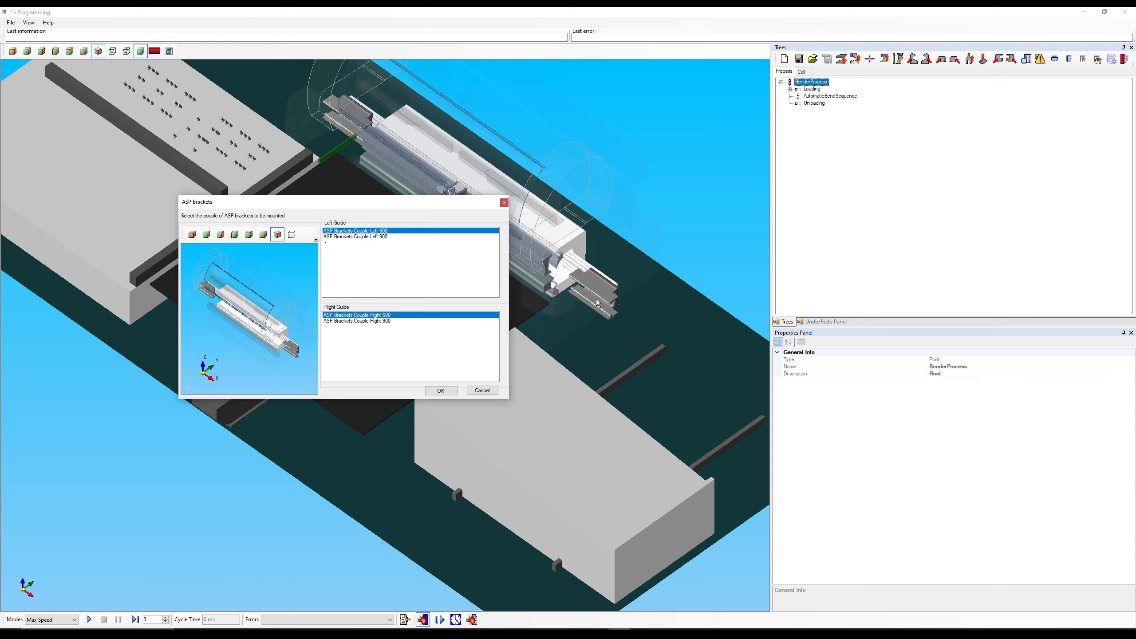
scroll(420, 222, up, 1)
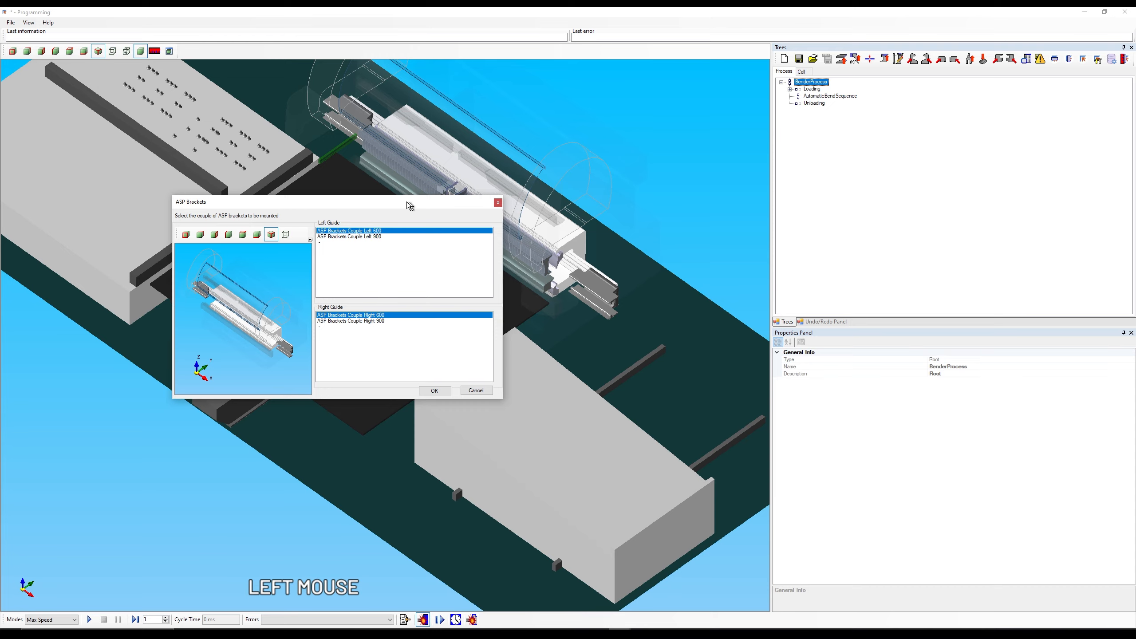
drag(407, 201, 337, 192)
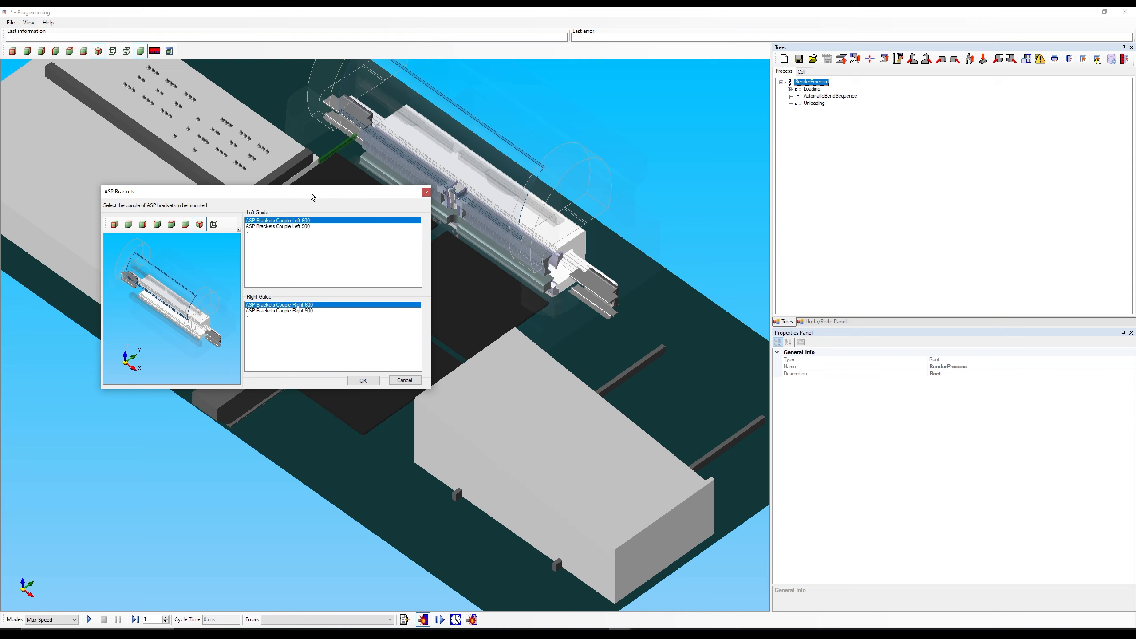
drag(367, 198, 622, 111)
drag(353, 302, 66, 448)
middle_drag(358, 342, 360, 316)
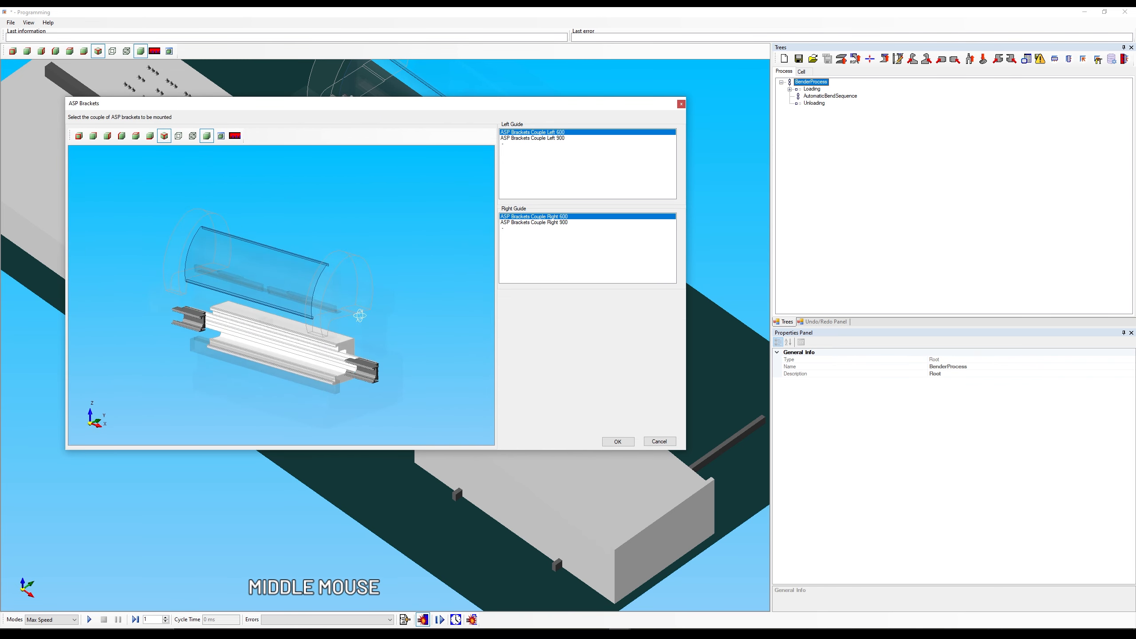
scroll(359, 357, up, 7)
scroll(385, 358, down, 4)
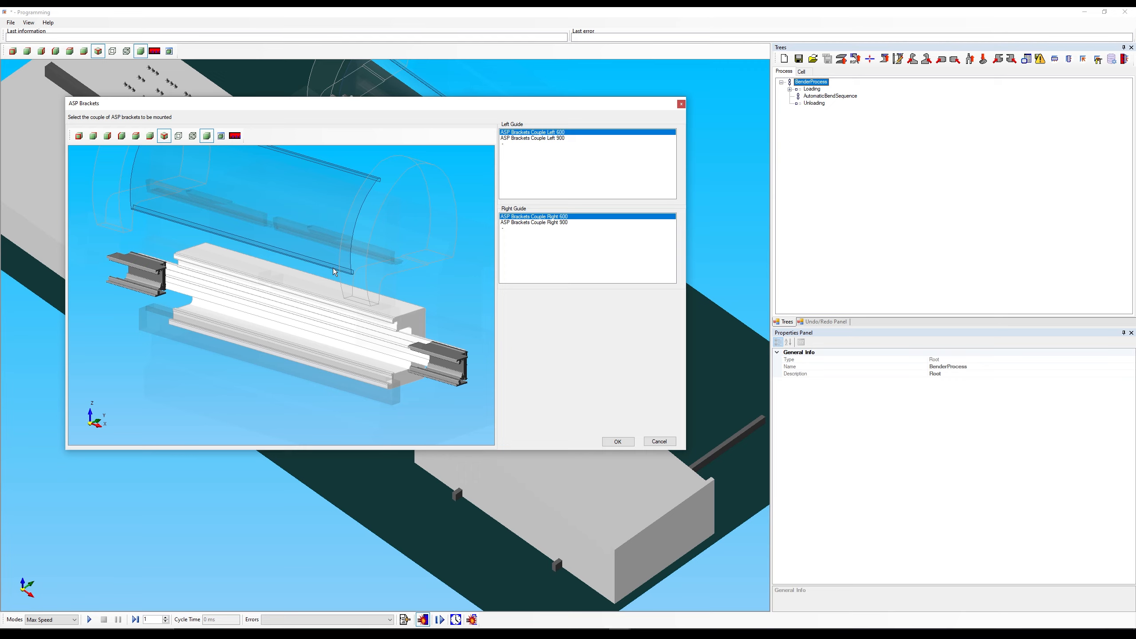
Step: Preview ASP Brackets Couple Left 900 and Right 900, and the empty option on both guides
click(542, 139)
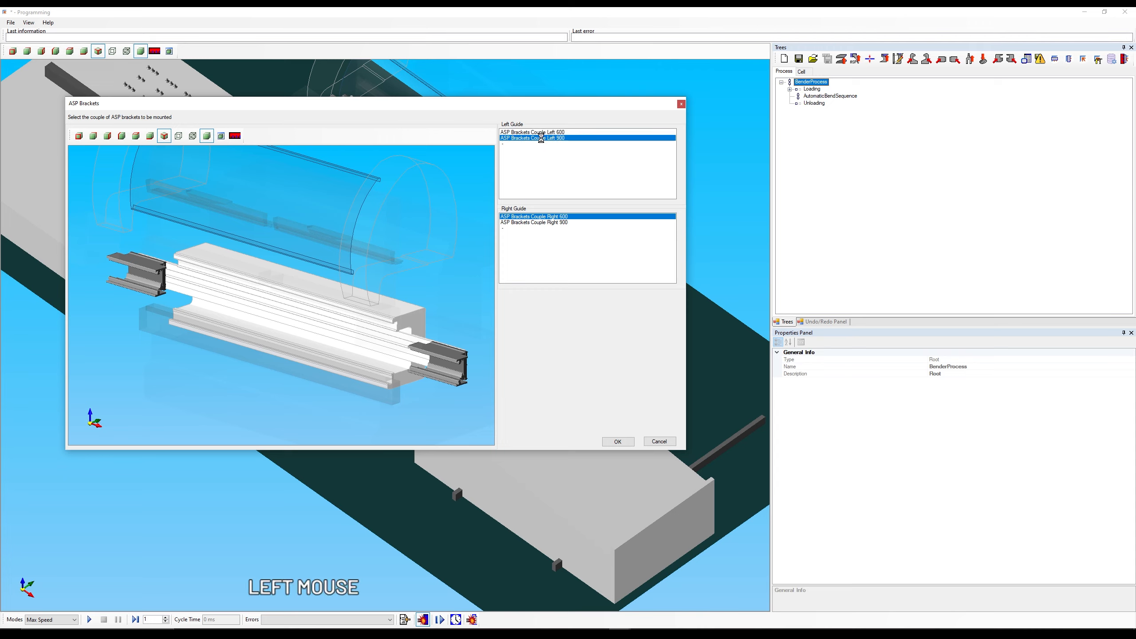
click(543, 223)
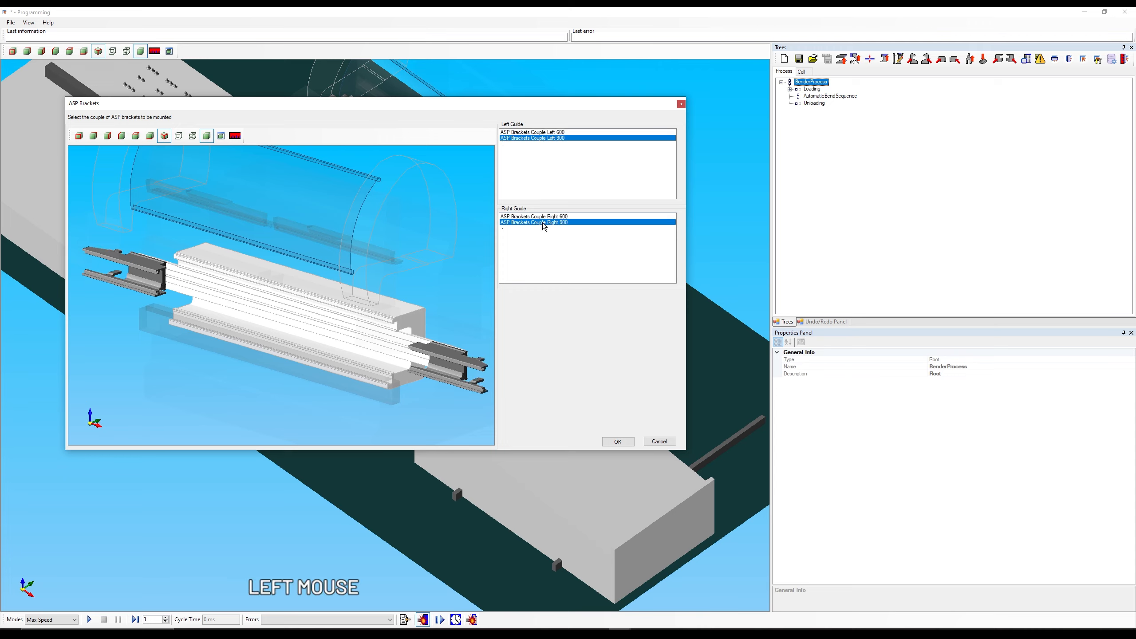
click(508, 229)
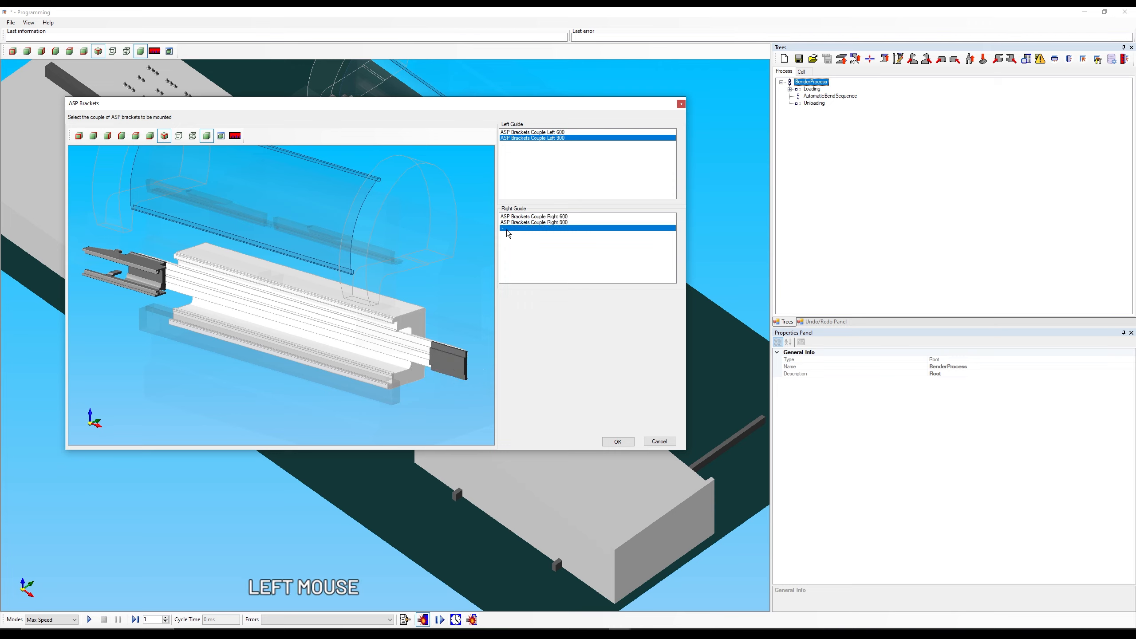
click(507, 143)
Step: Mount ASP Brackets Couple Left 600 on the left guide and ASP Brackets Couple Right 600 on the right guide
click(530, 132)
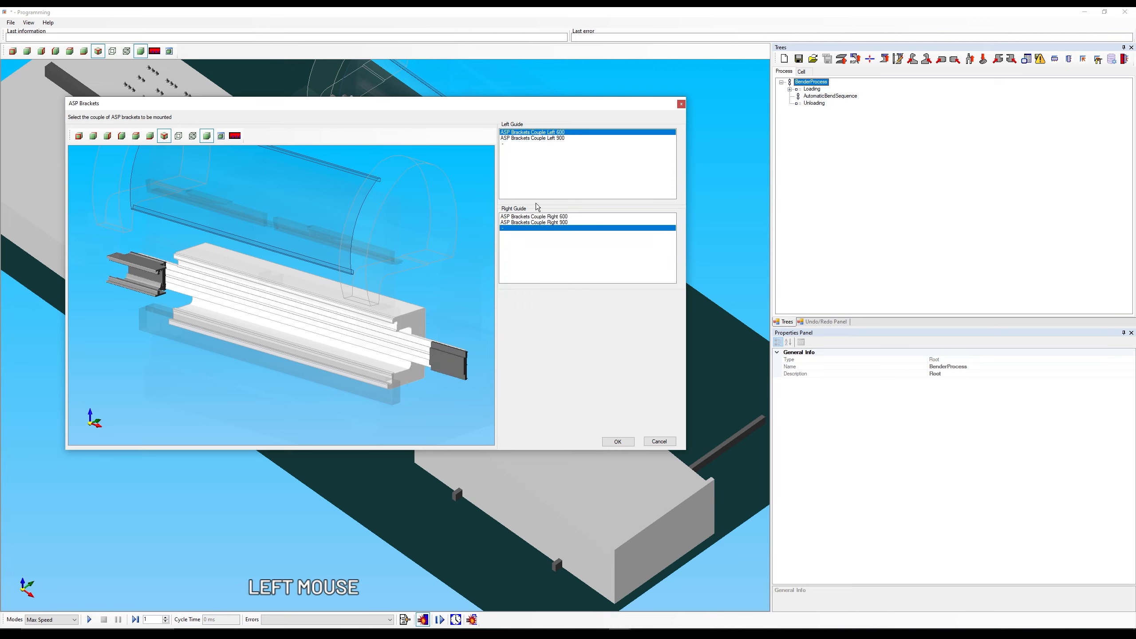
click(531, 217)
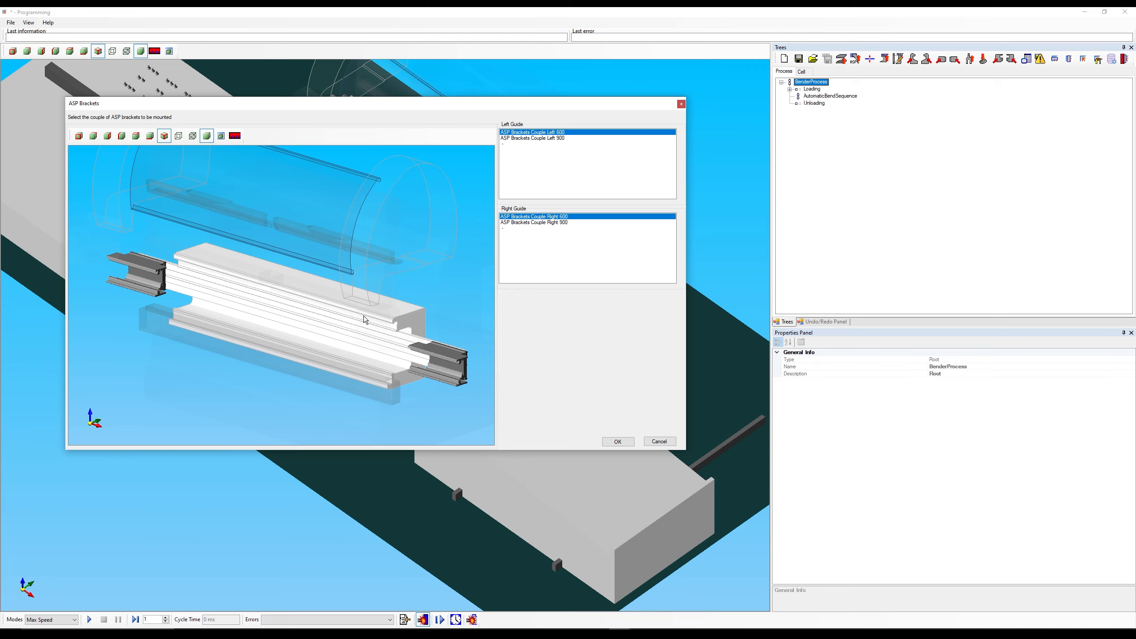
click(617, 443)
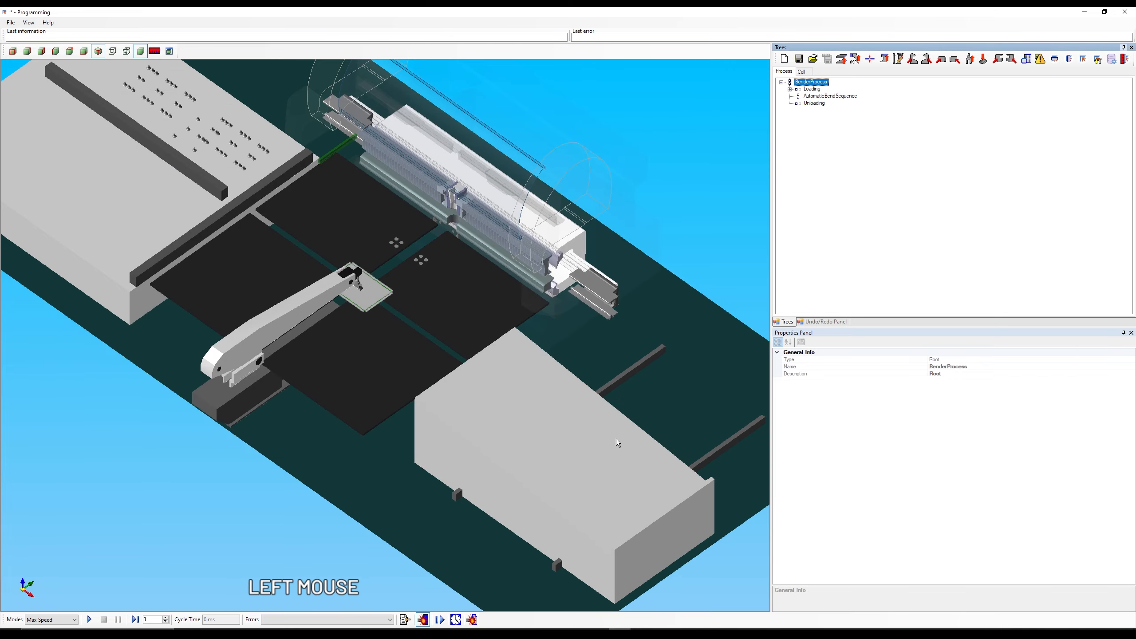
Step: Try adding an ASP S1 500 blade to the lower left ASP guide, then discard the blade changes
click(858, 62)
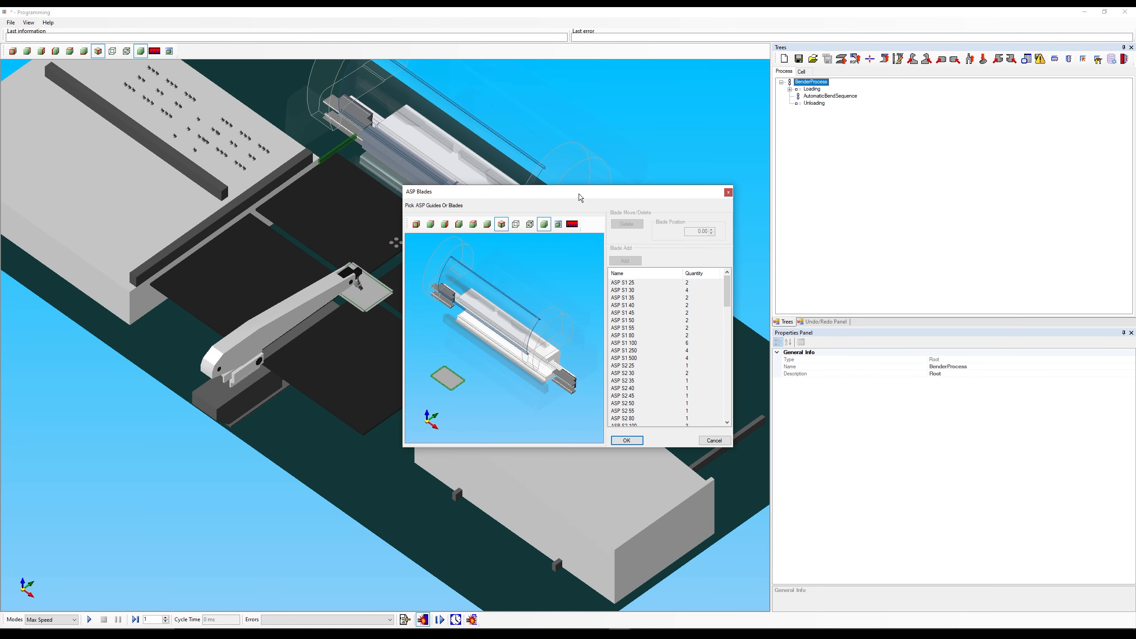
drag(591, 189, 345, 122)
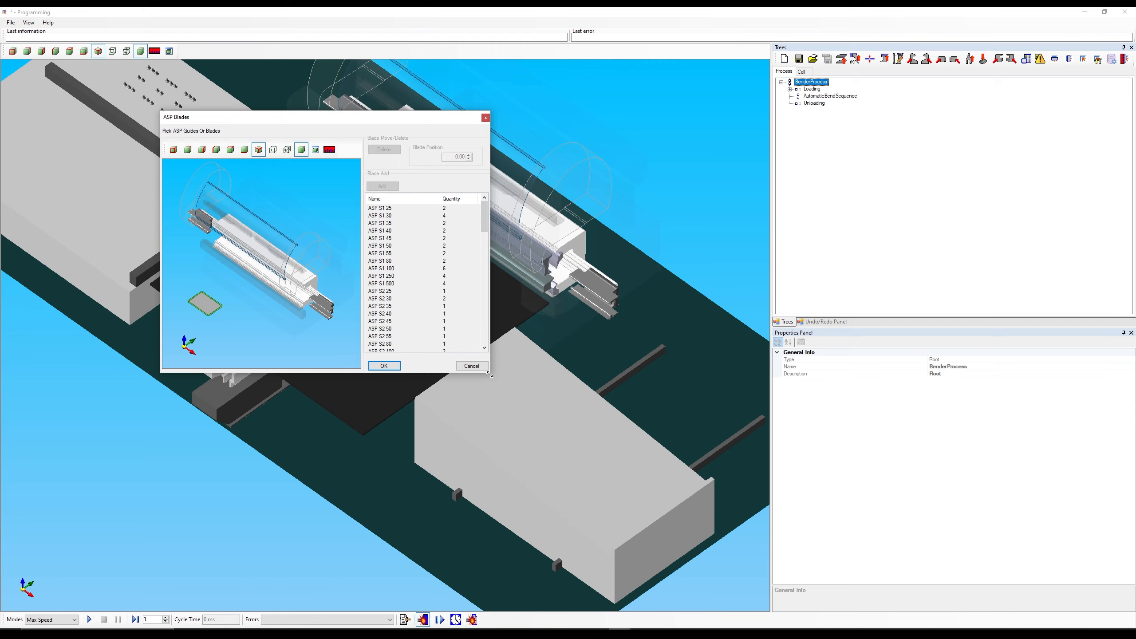
drag(489, 373, 725, 470)
middle_drag(567, 353, 402, 353)
scroll(403, 353, up, 3)
scroll(421, 354, down, 1)
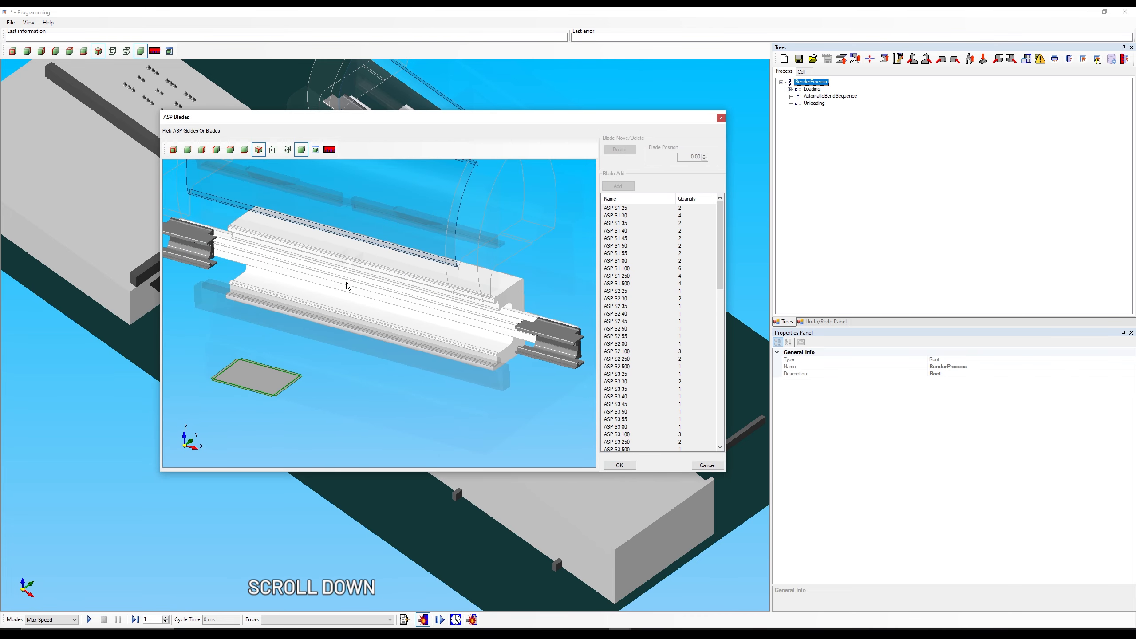
click(190, 268)
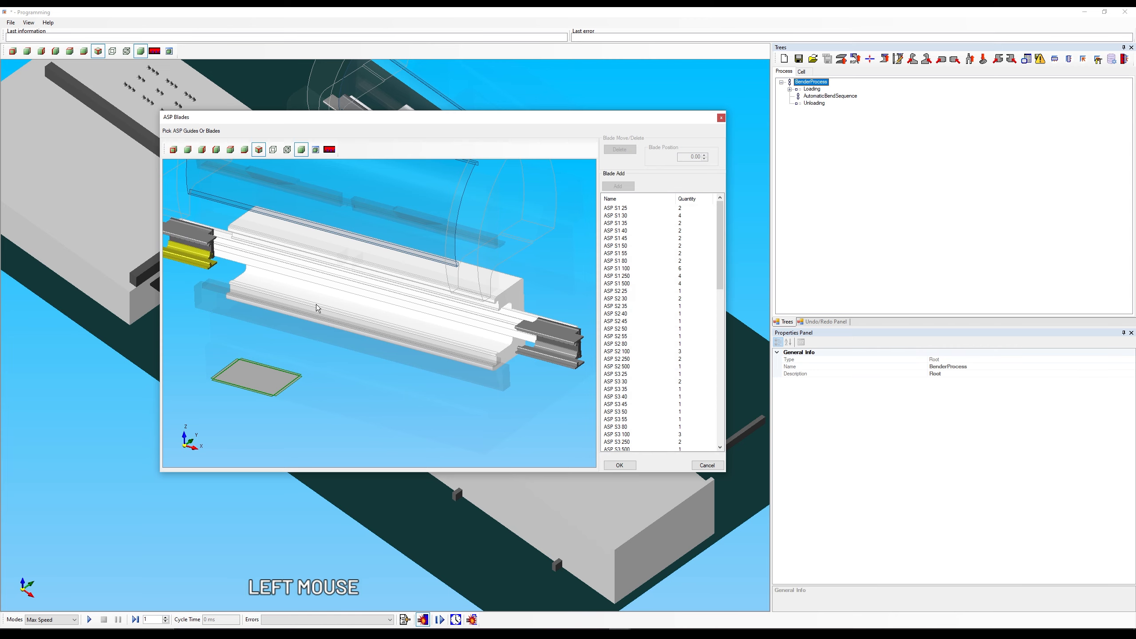
click(621, 284)
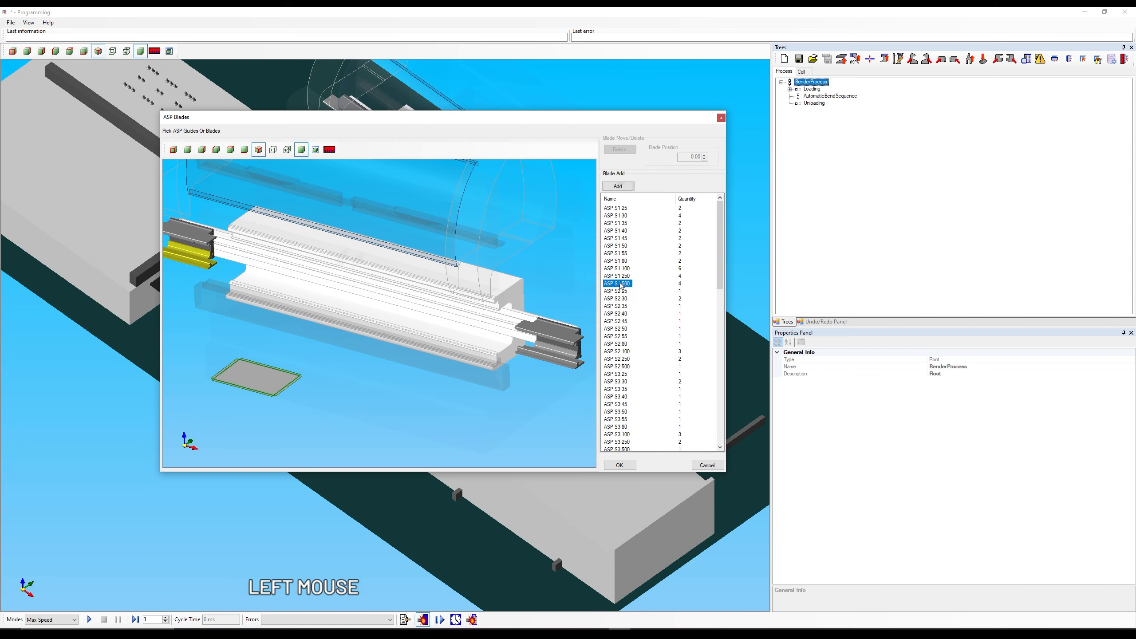
click(618, 186)
scroll(186, 260, up, 5)
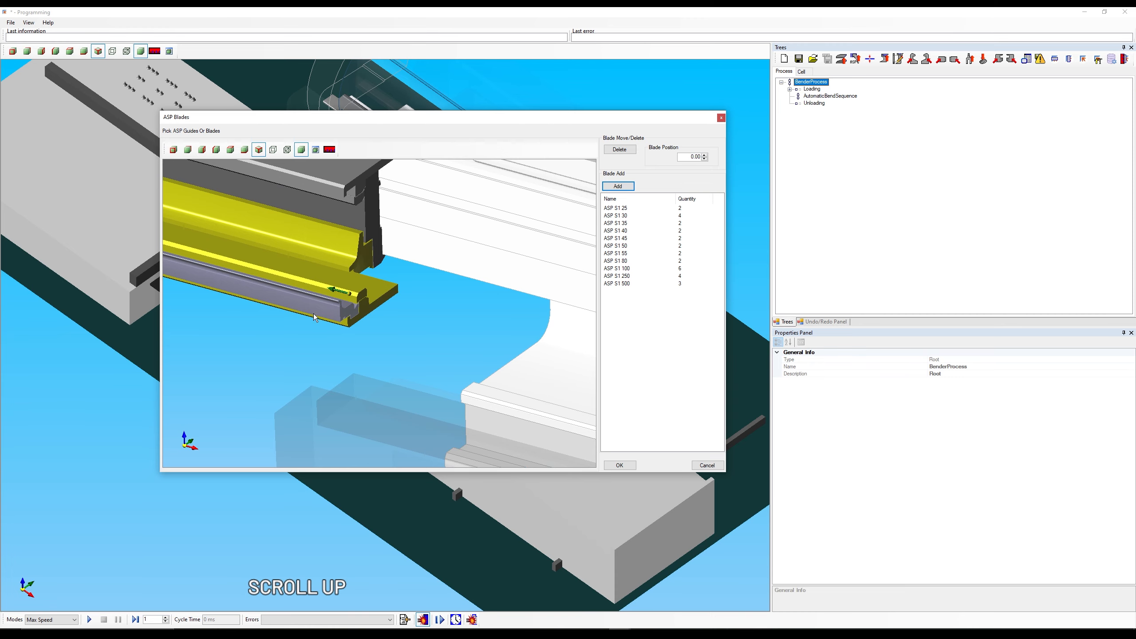
click(707, 465)
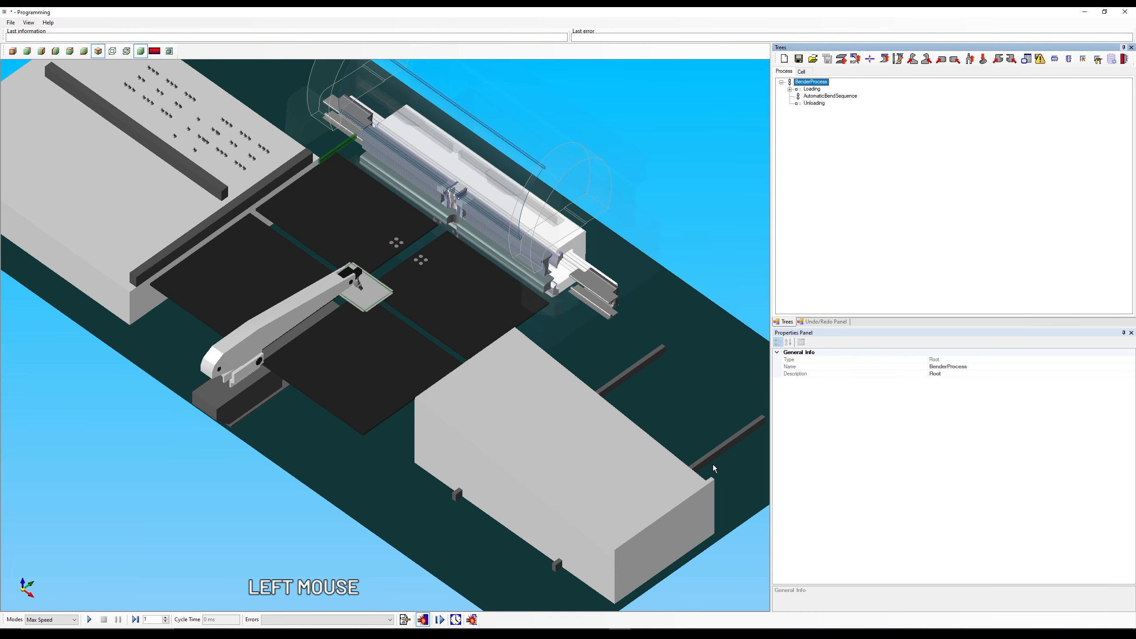
Step: Examine the engrave tools offered for the left and right guides, then leave the selection without mounting any
click(872, 62)
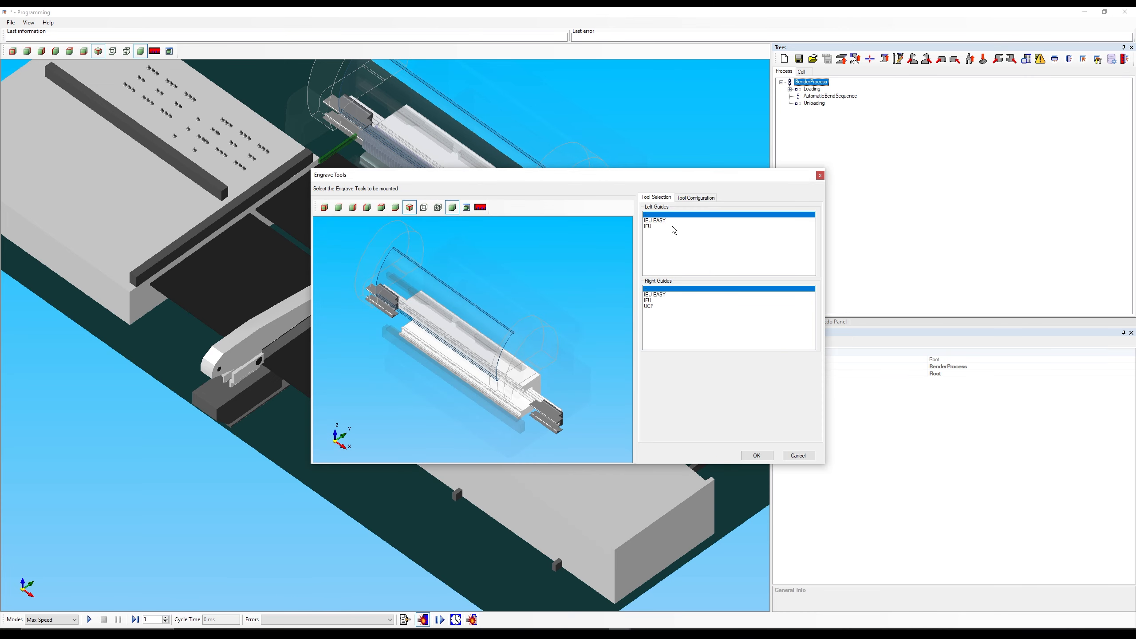
middle_drag(523, 379, 522, 352)
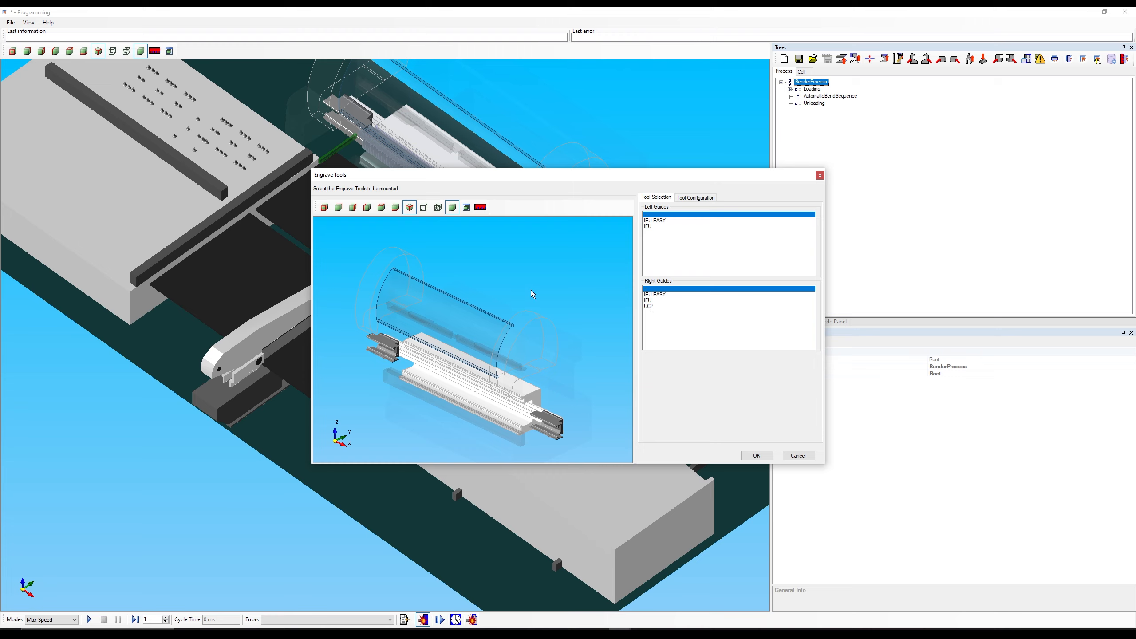
scroll(557, 391, down, 2)
scroll(557, 392, up, 2)
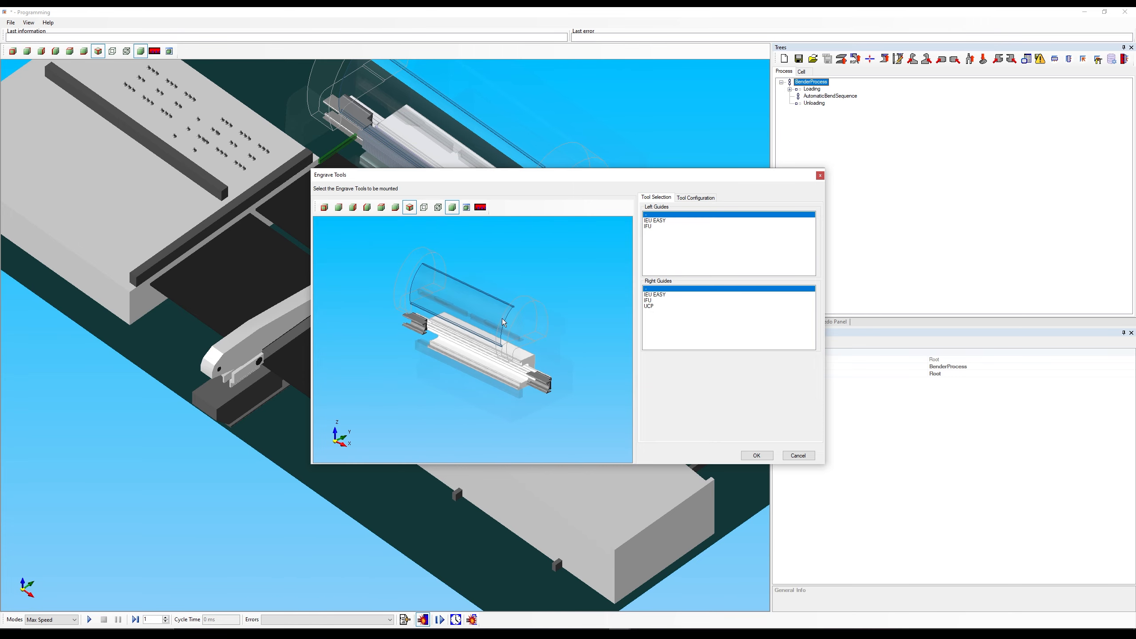
click(821, 176)
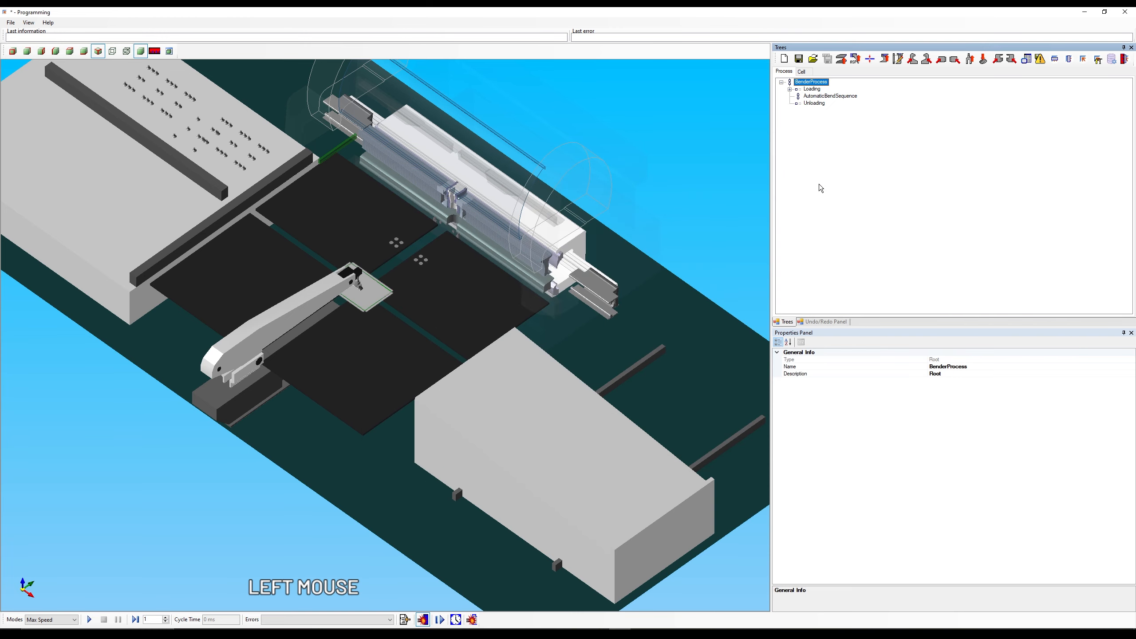
Step: Add an AUT T1 240 blade to the bender in an enlarged AUT blade selection
click(885, 59)
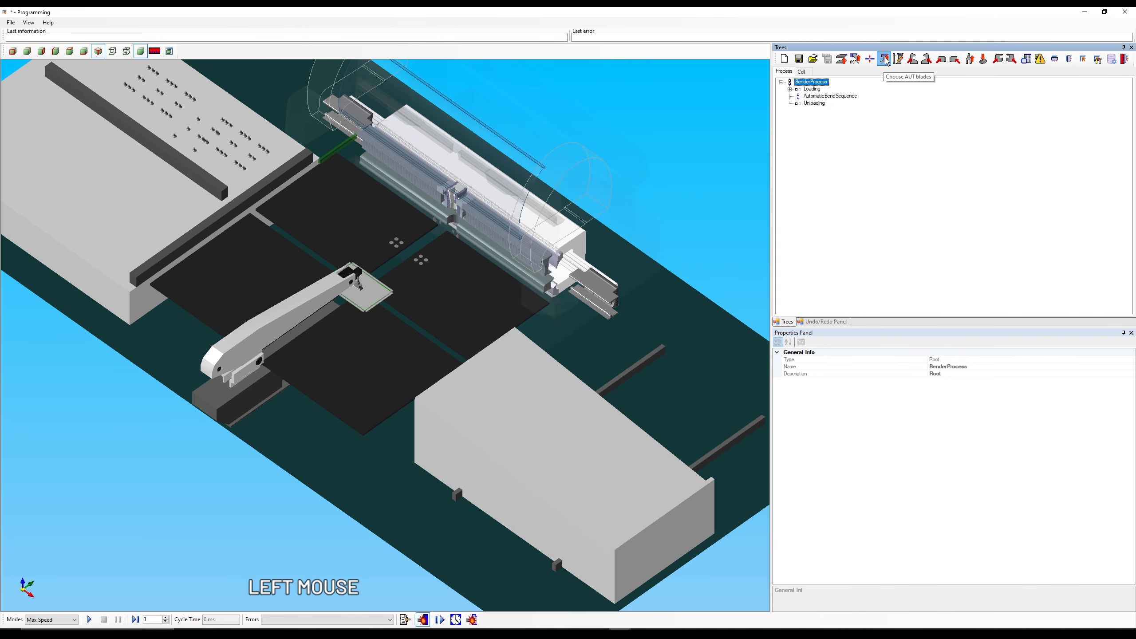
drag(599, 193, 344, 108)
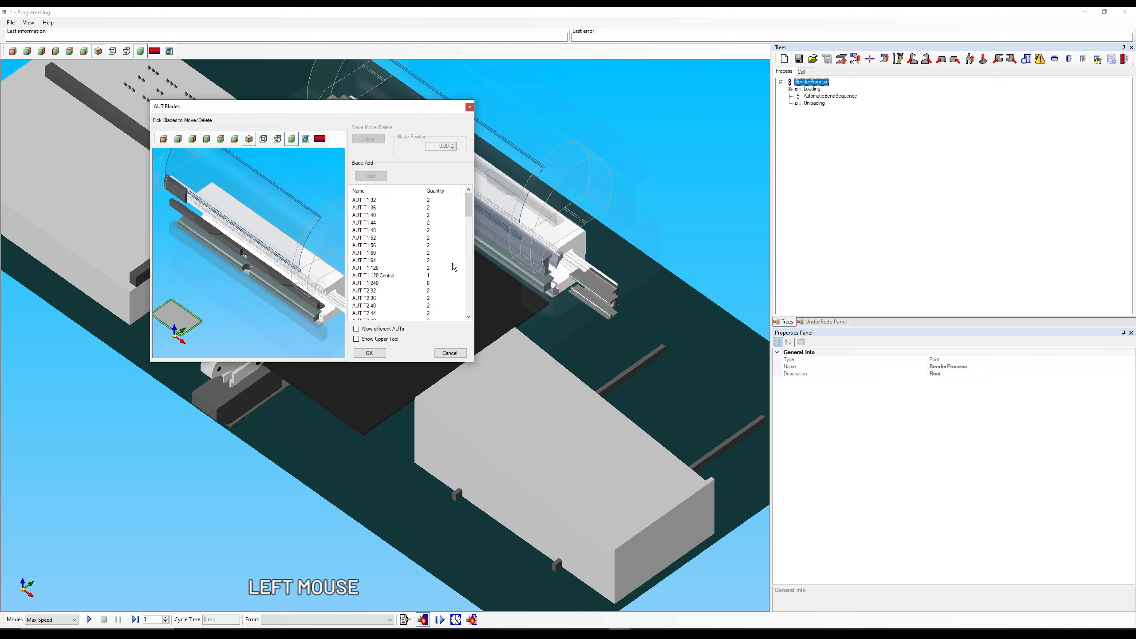
drag(473, 363, 737, 441)
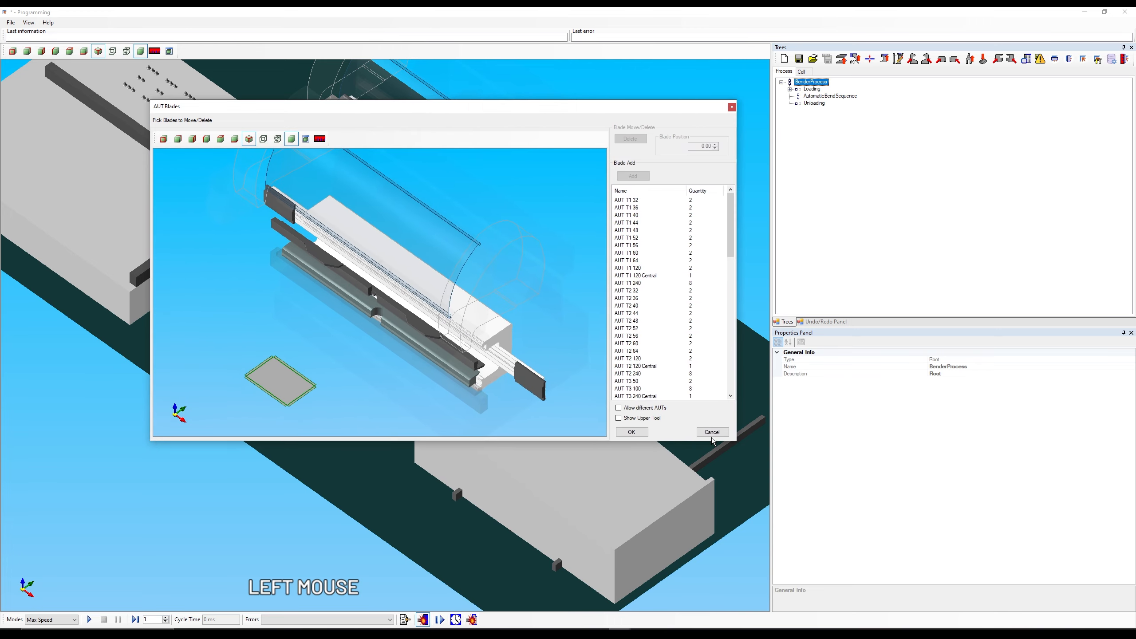
middle_drag(377, 313, 421, 282)
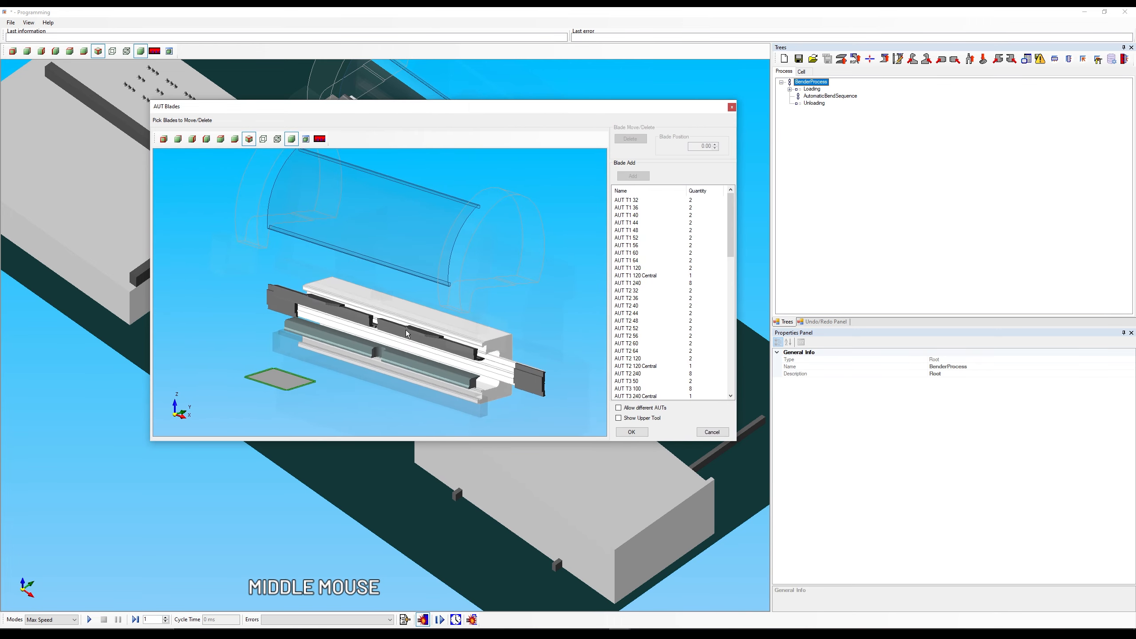
scroll(406, 330, up, 5)
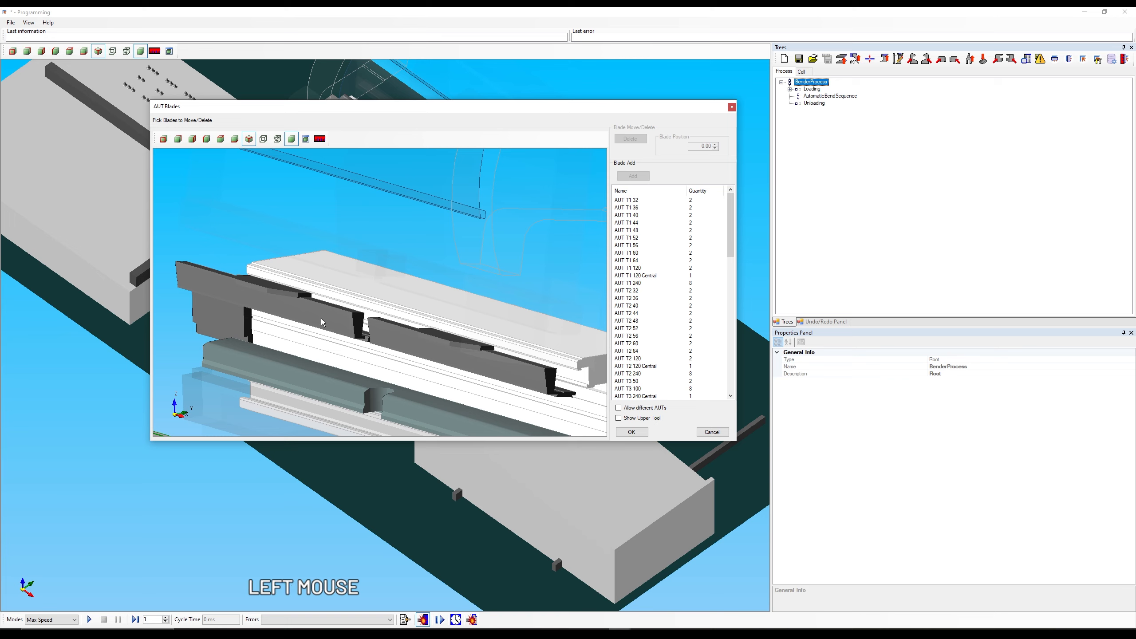
scroll(379, 258, down, 2)
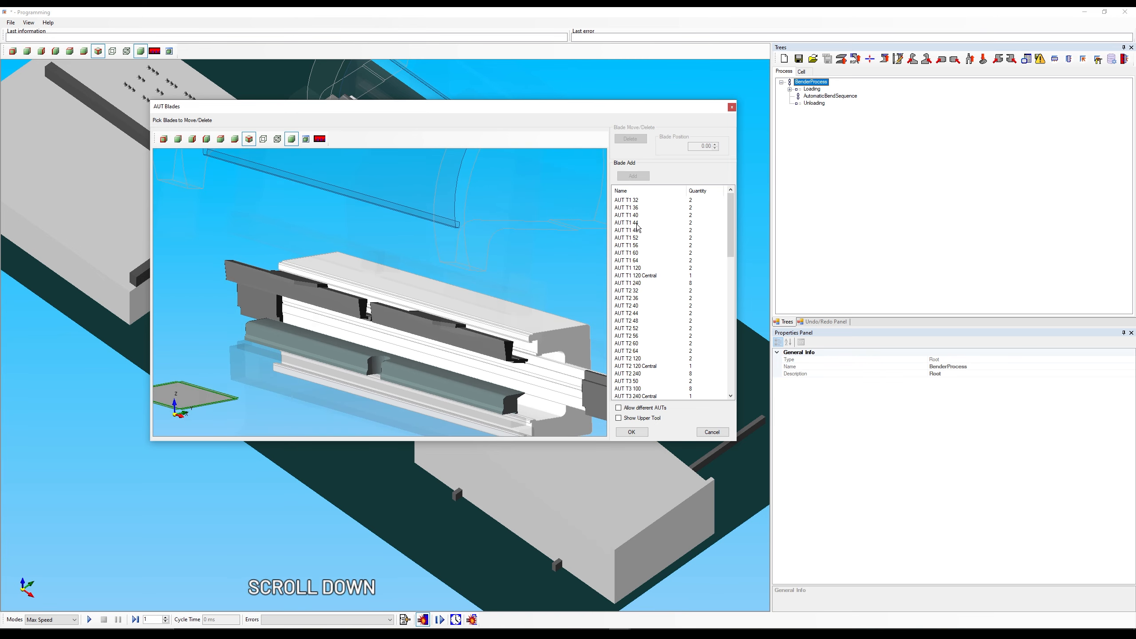
click(637, 283)
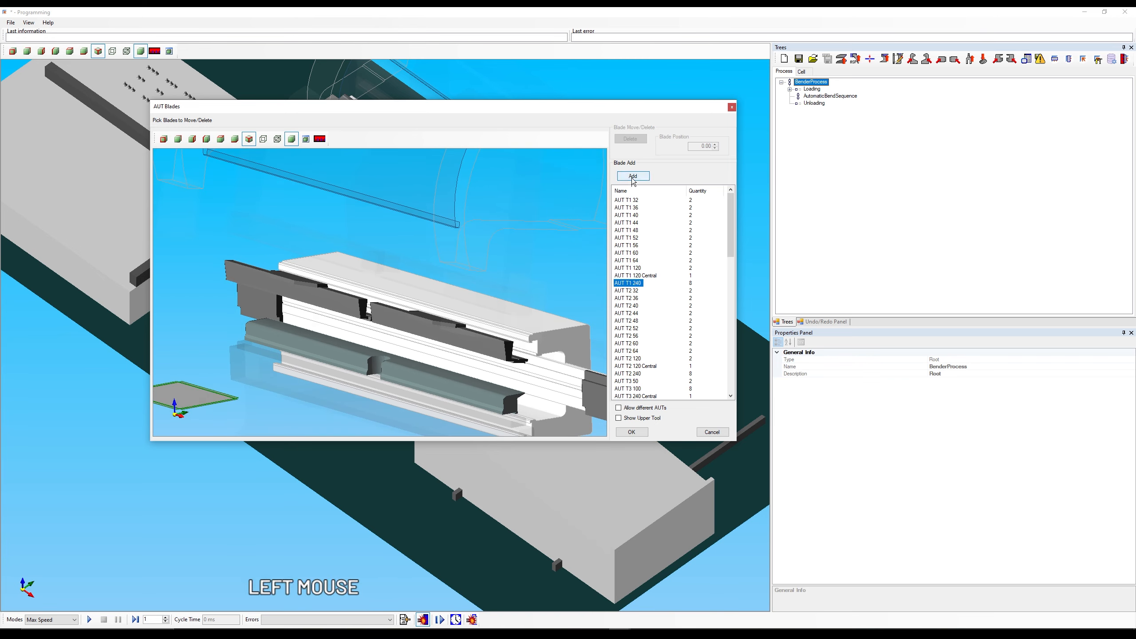
click(632, 176)
Step: Move the added AUT blade to a position of about -132, and briefly show the upper tool in the preview
middle_drag(379, 352, 408, 323)
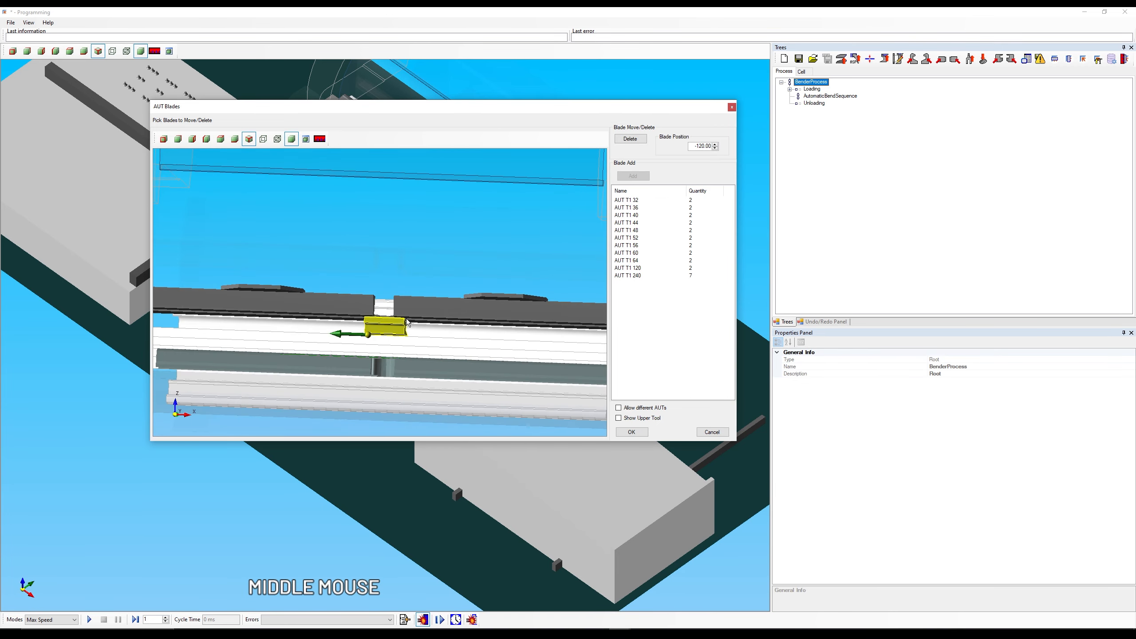
drag(375, 339, 351, 335)
middle_drag(497, 291, 467, 330)
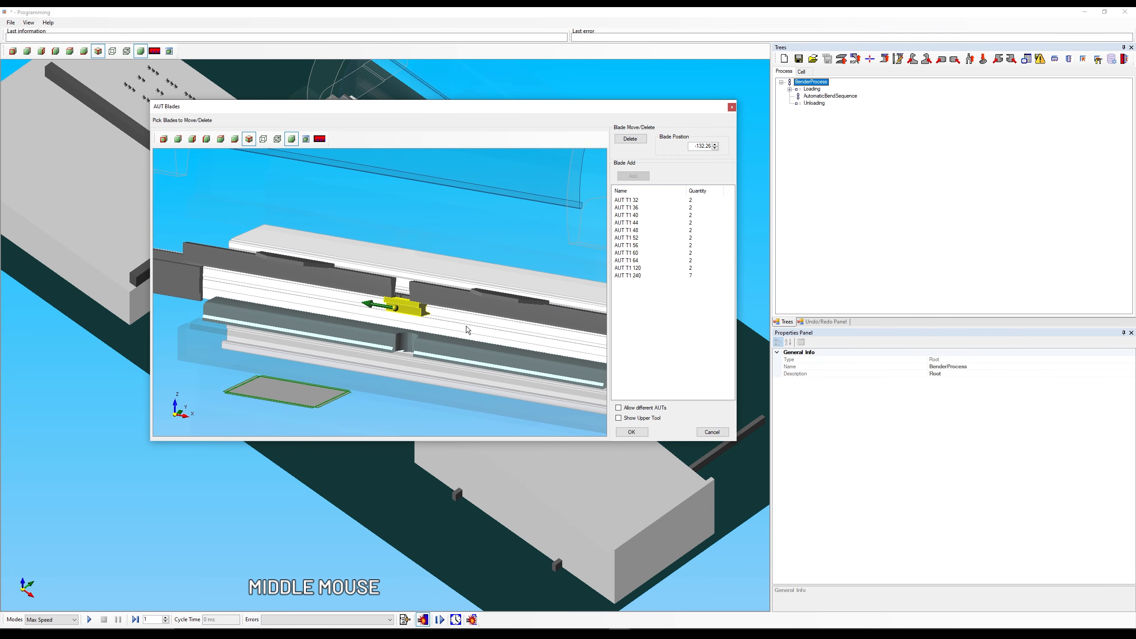
click(619, 419)
click(620, 420)
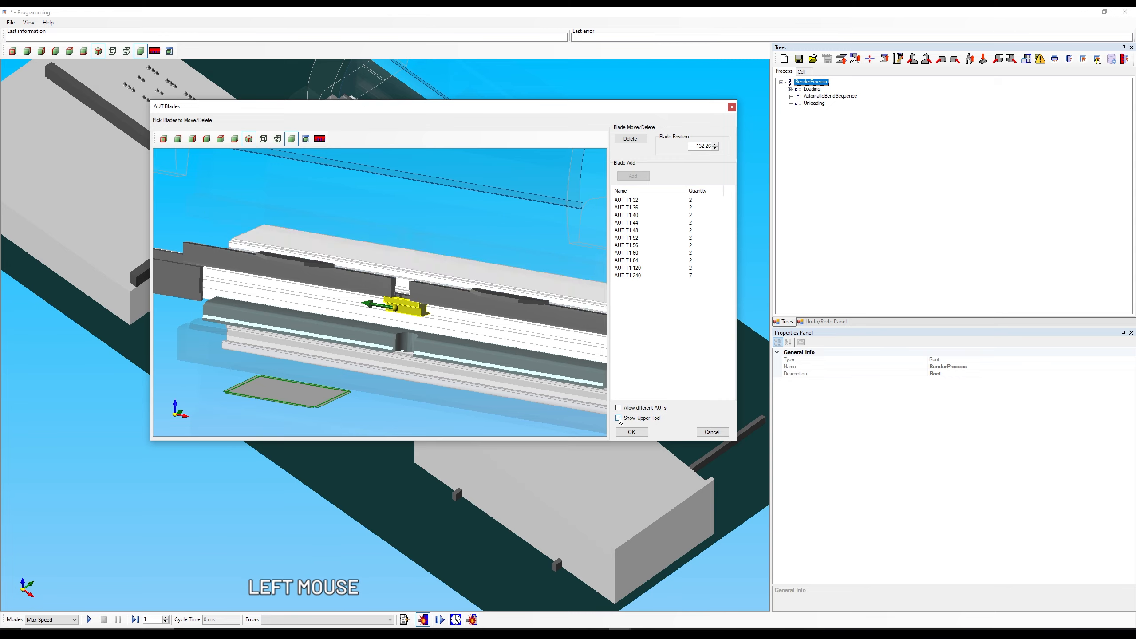
Step: Show the upper tool with the AUT blade and examine them from the side, then discard the AUT blade selection
click(619, 418)
middle_drag(509, 356, 364, 313)
scroll(499, 316, up, 5)
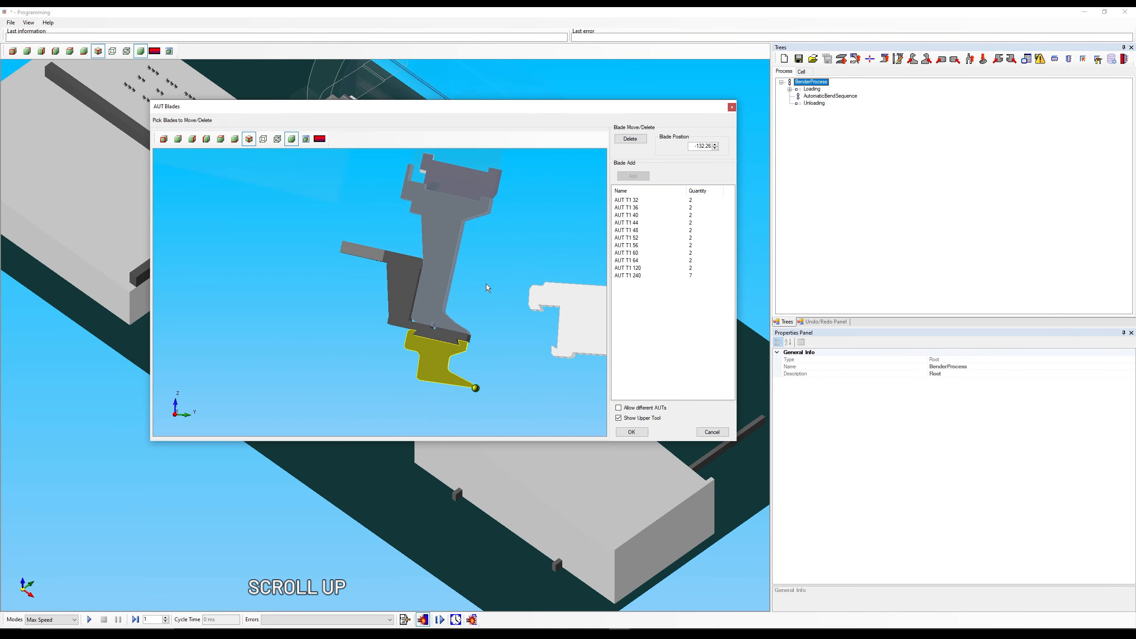
click(722, 431)
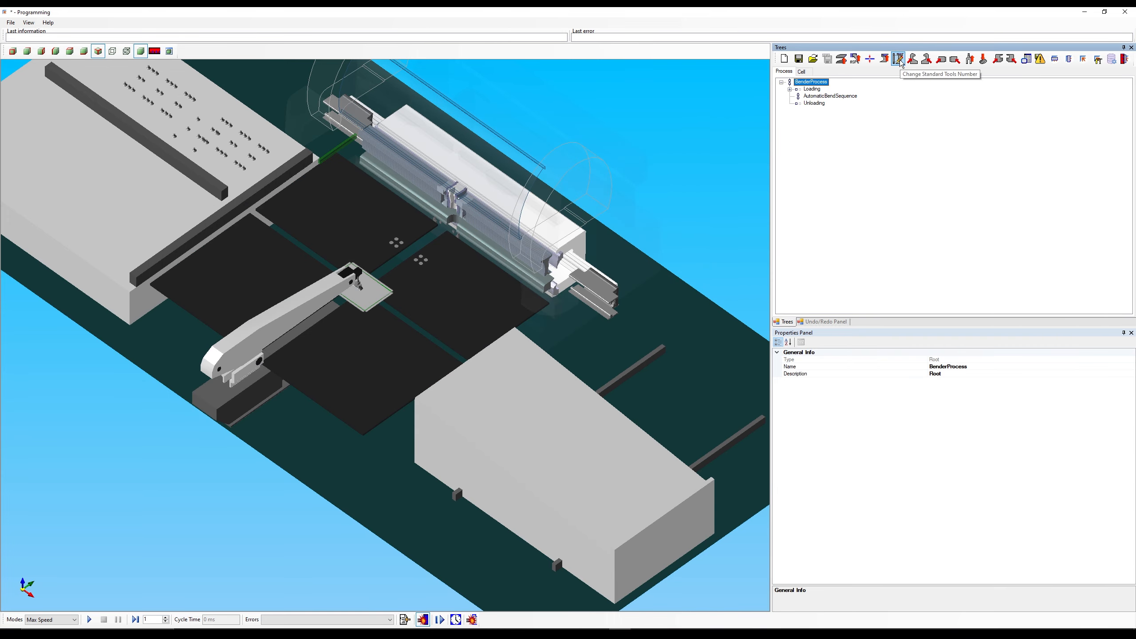
Step: Set the number of standard tools on each side of the bender to 45
middle_drag(693, 336, 602, 263)
scroll(486, 218, up, 5)
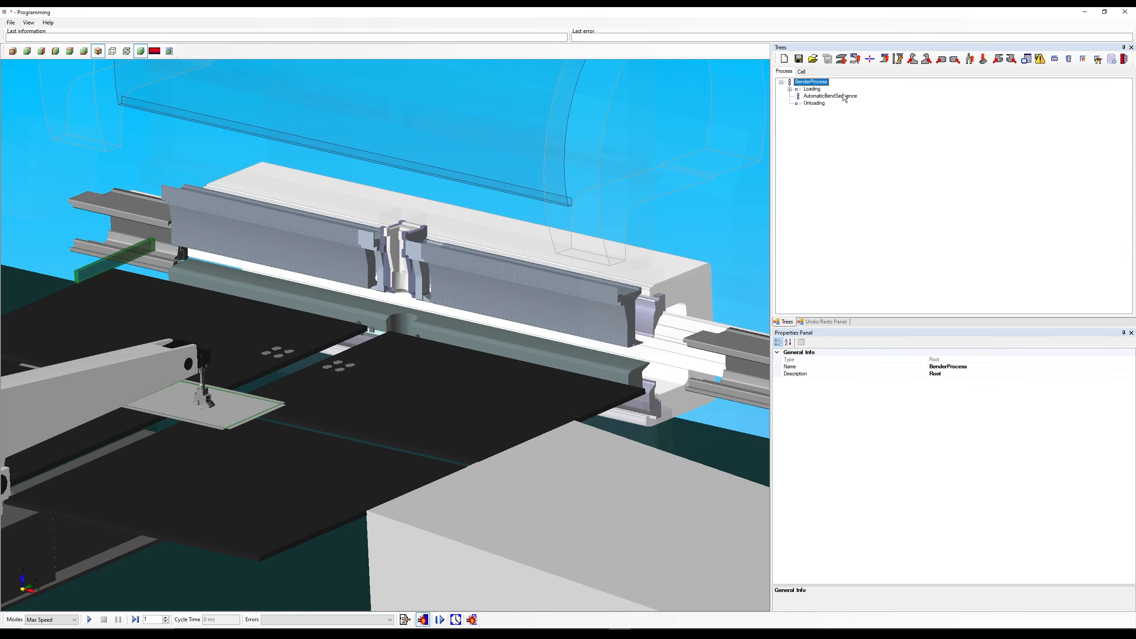
scroll(431, 295, up, 3)
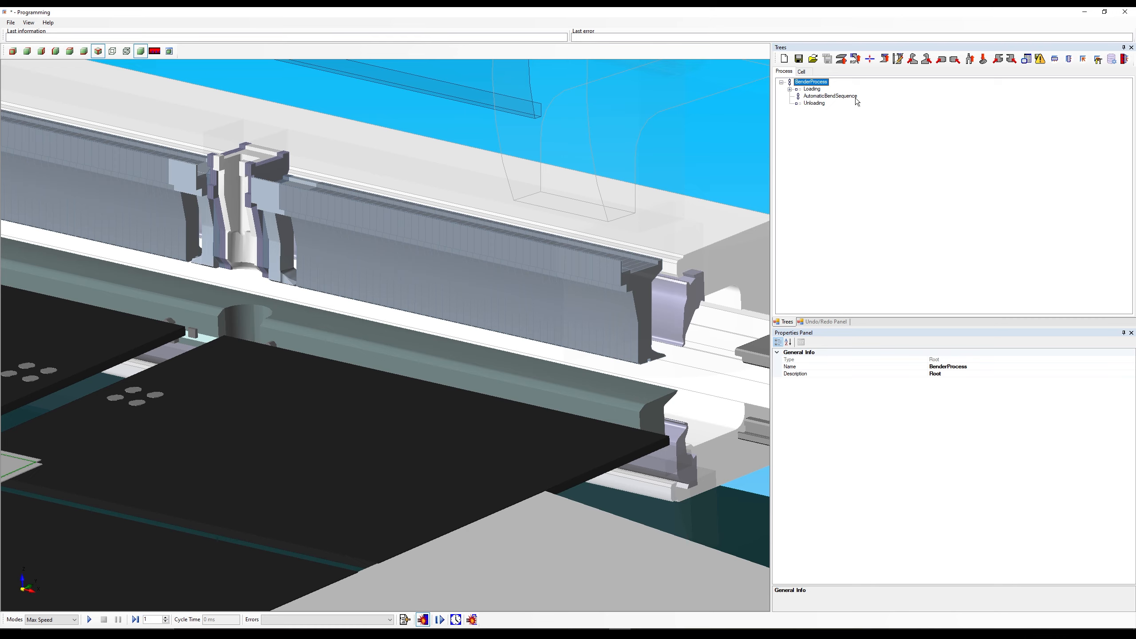
click(898, 59)
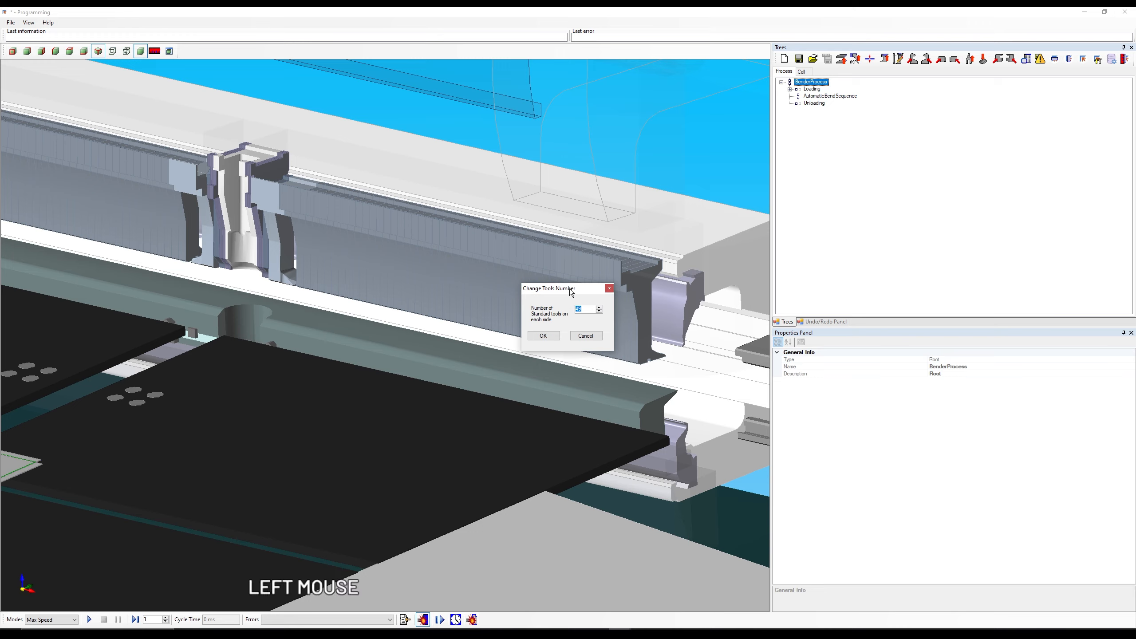
drag(571, 288, 378, 360)
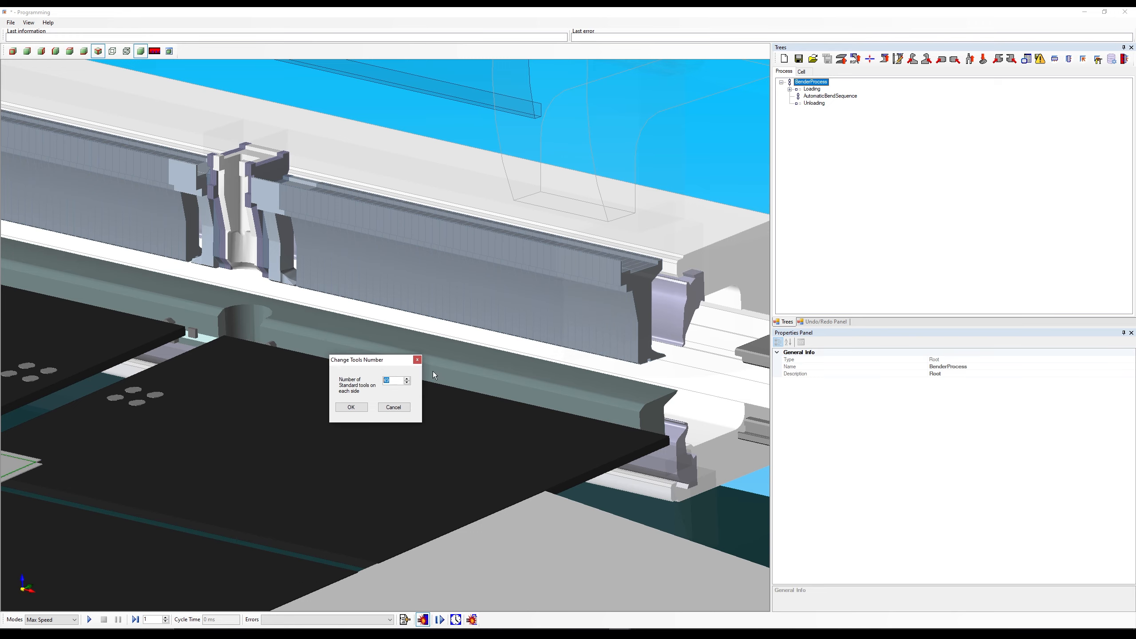
text(45)
click(345, 408)
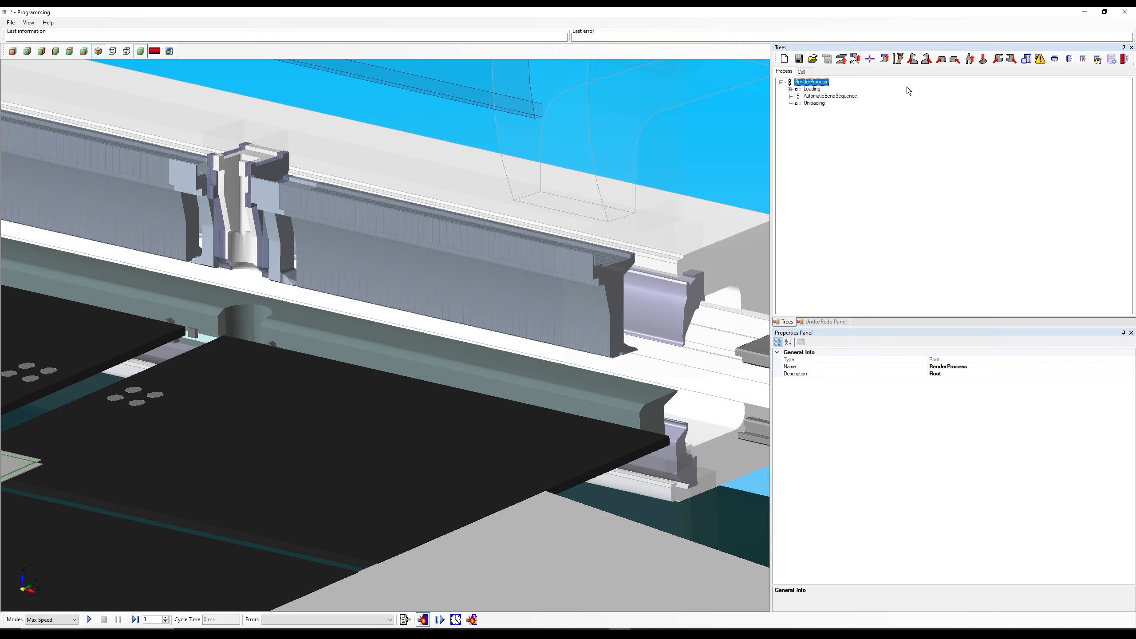
Step: Set the number of standard tools on each side of the bender to 49
click(902, 63)
text(49)
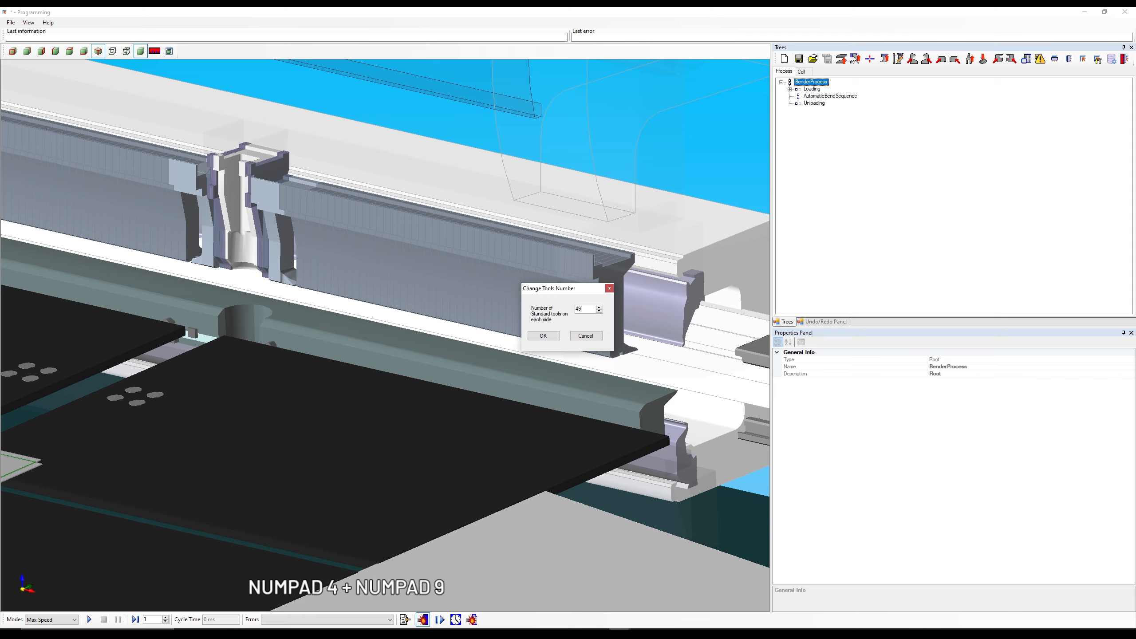
click(533, 338)
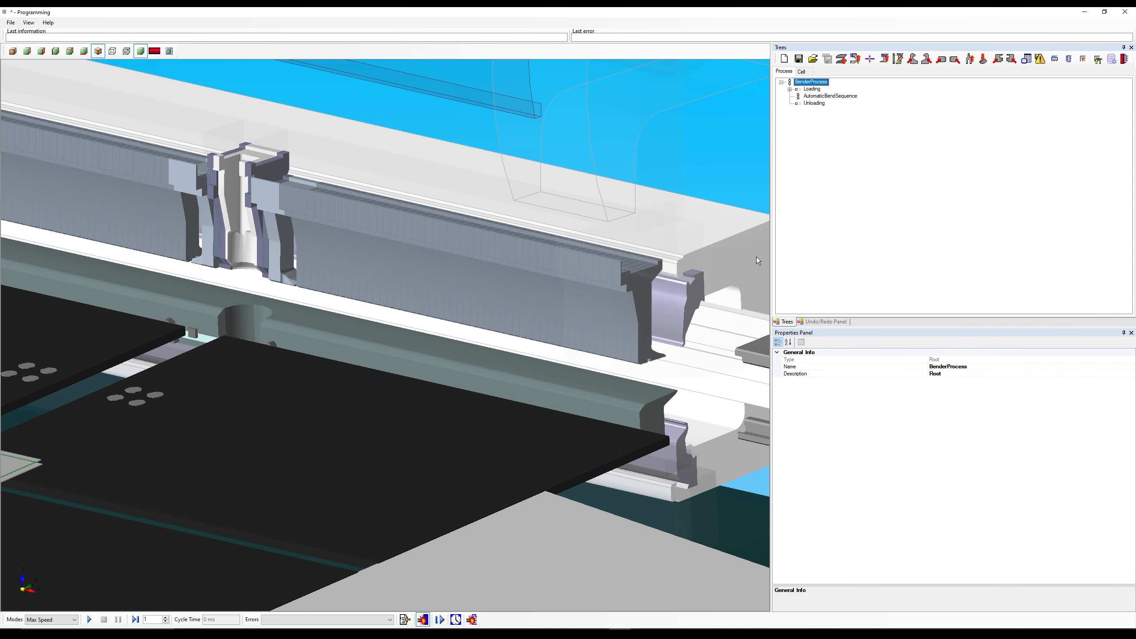
Step: Review the models offered for the left centering tool and the right auxiliary centering tool without changing either one
click(913, 61)
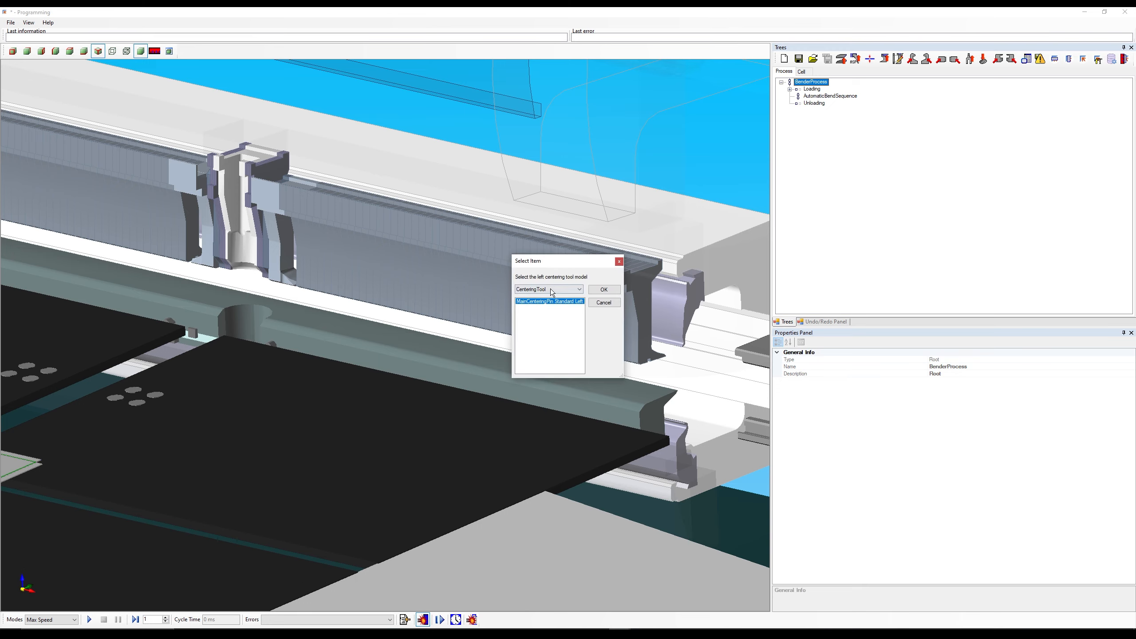
click(618, 262)
click(954, 61)
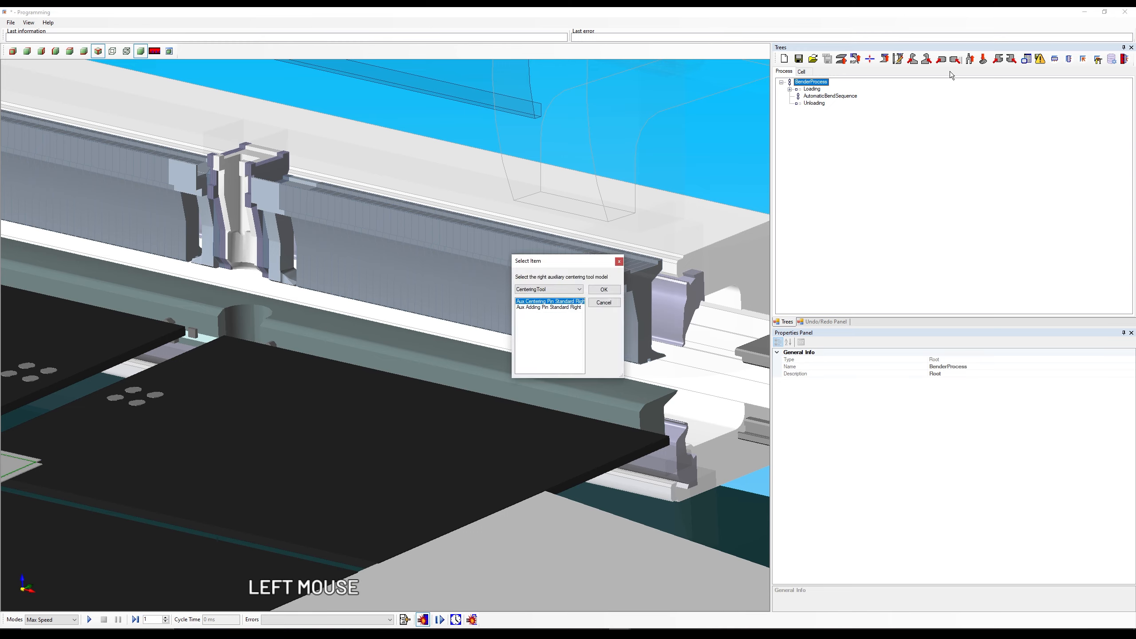
click(619, 261)
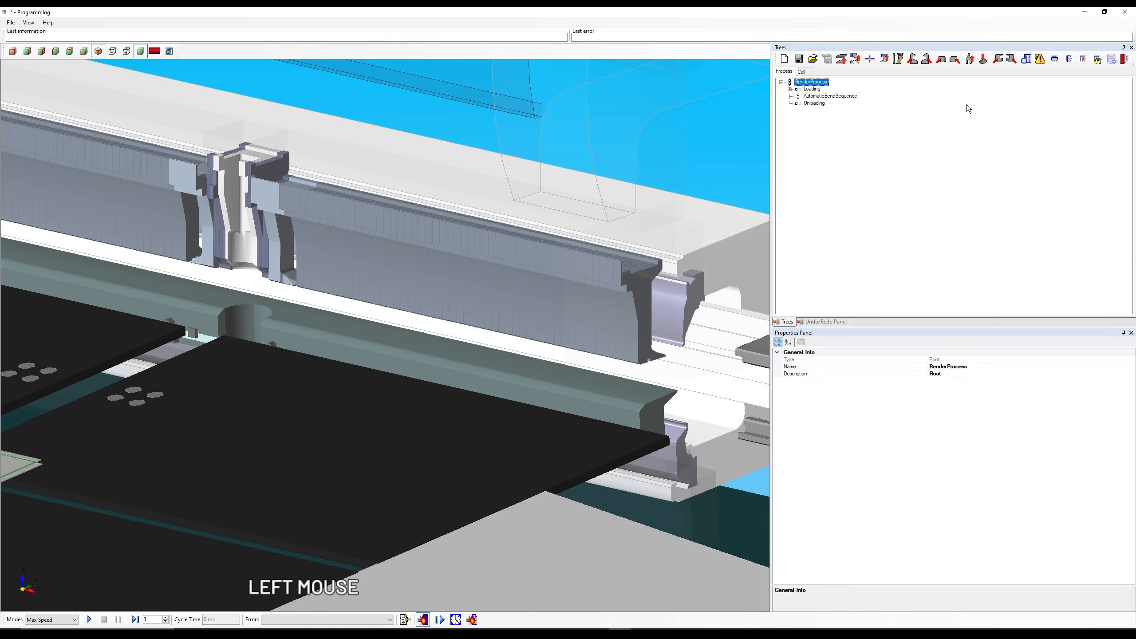
Step: Change the manipulator's clamp tool to the Clamp UBC model and view it on the sheet
scroll(675, 229, down, 5)
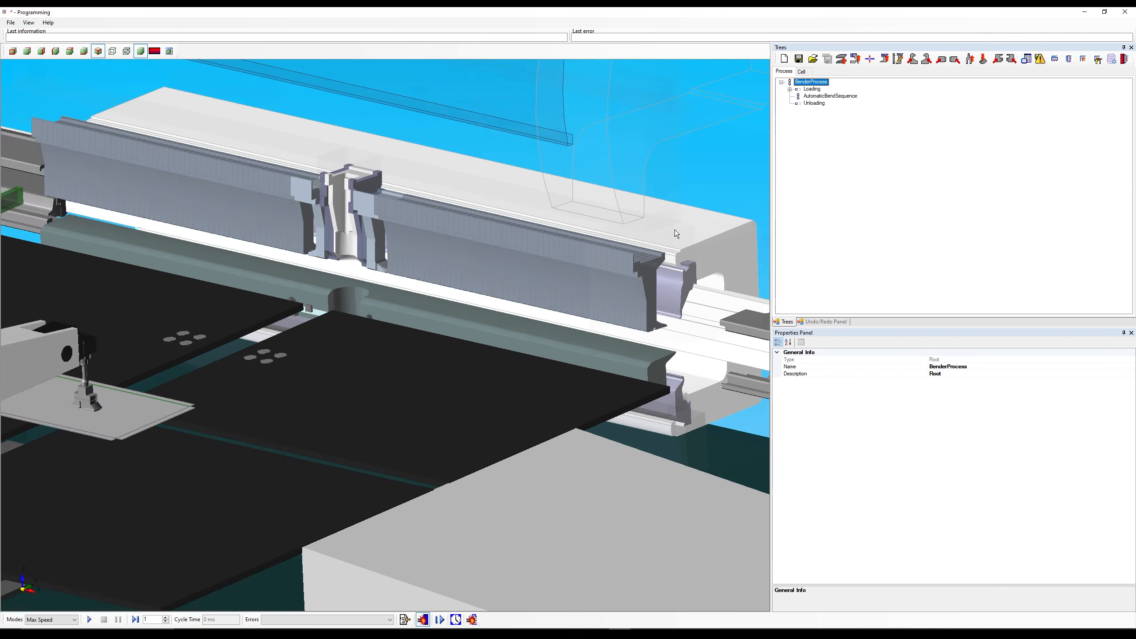
scroll(445, 332, up, 8)
middle_drag(444, 333, 928, 165)
click(969, 59)
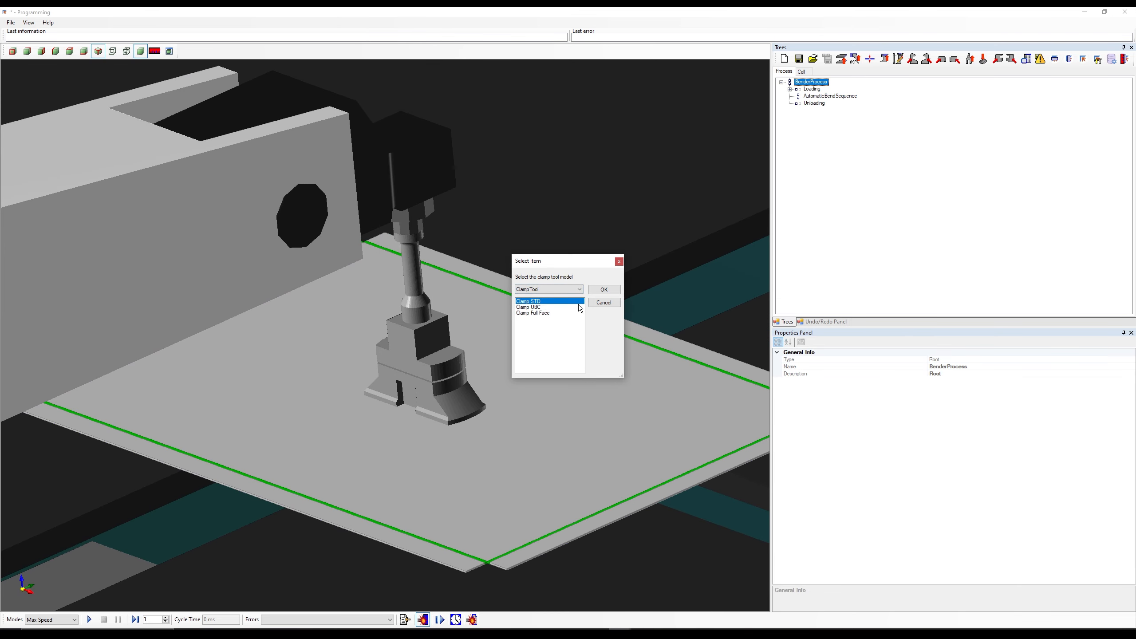
click(535, 308)
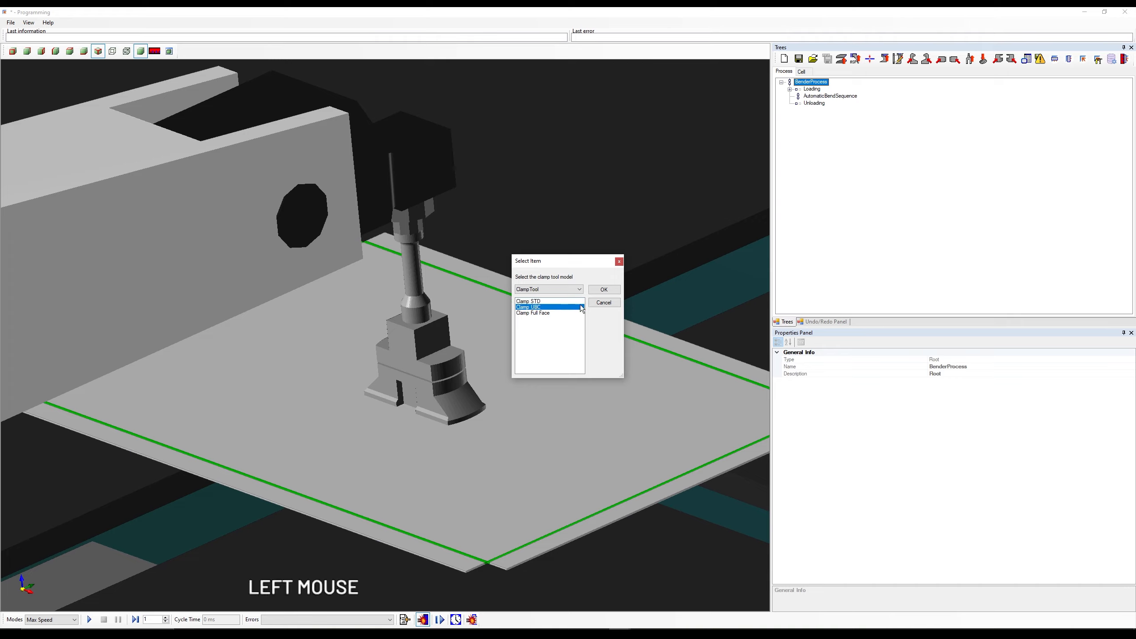
click(604, 289)
middle_drag(502, 353, 453, 392)
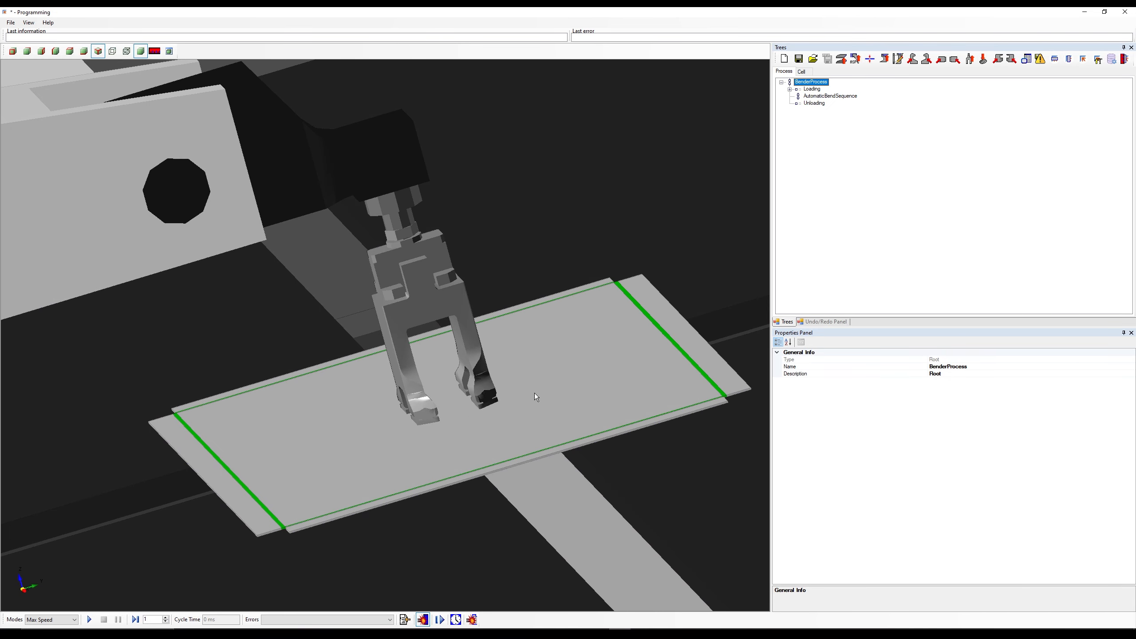
Step: Change the manipulator's clamp tool to the Clamp Full Face model and view it on the sheet
click(970, 58)
click(535, 313)
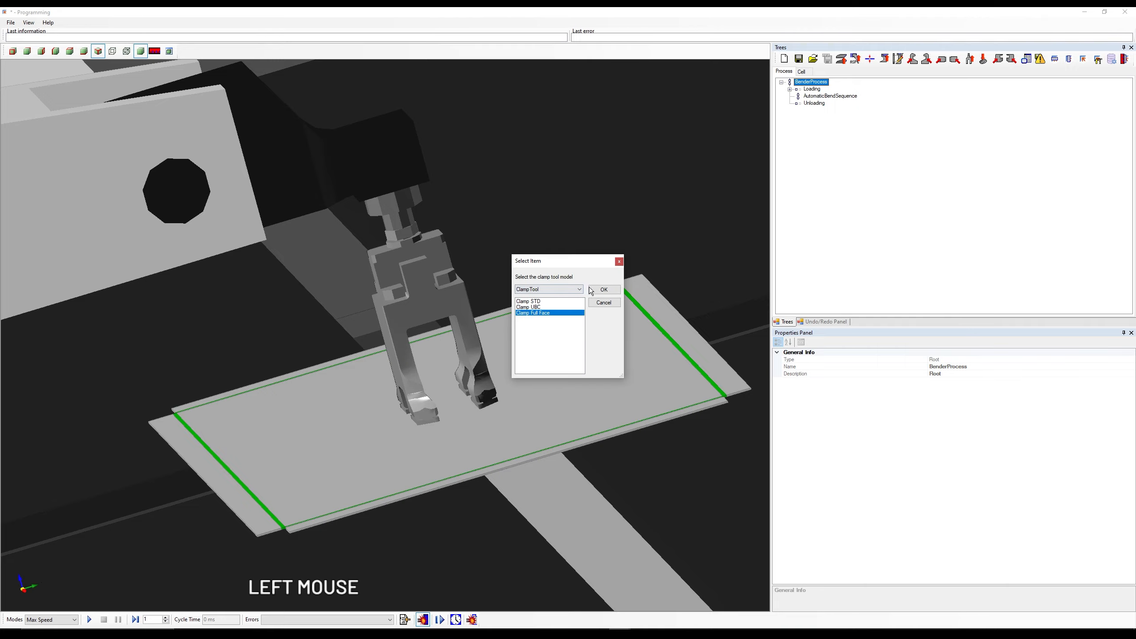
click(604, 289)
middle_drag(597, 285, 553, 276)
scroll(553, 273, up, 2)
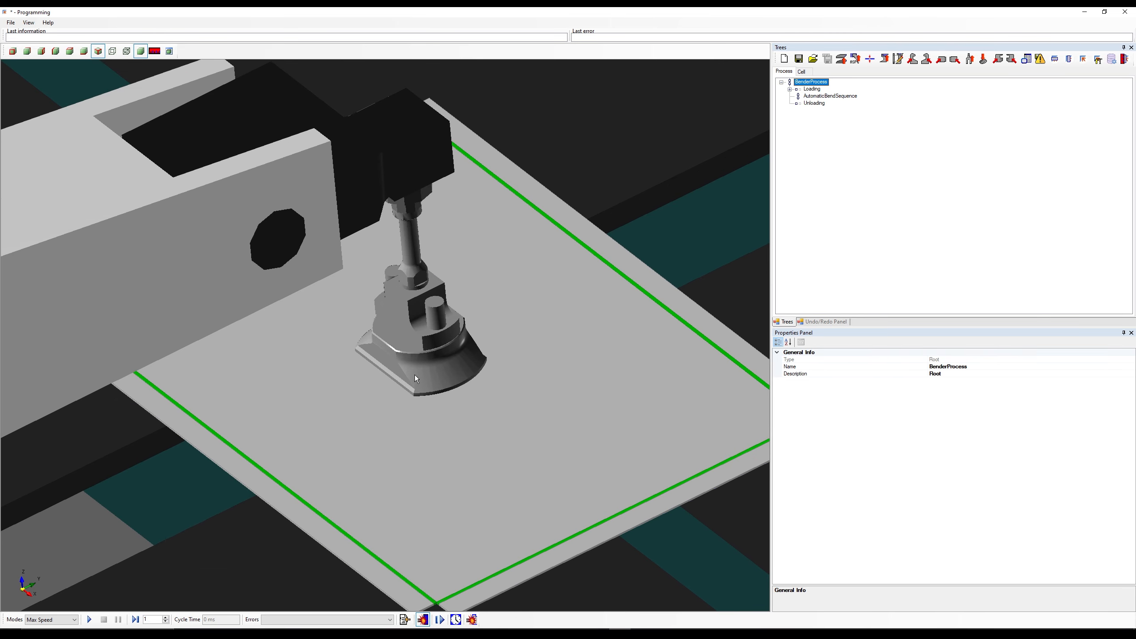
Step: Review the models offered for the rotator tool and the left ASP centering tool, leaving both selections without changes
click(983, 61)
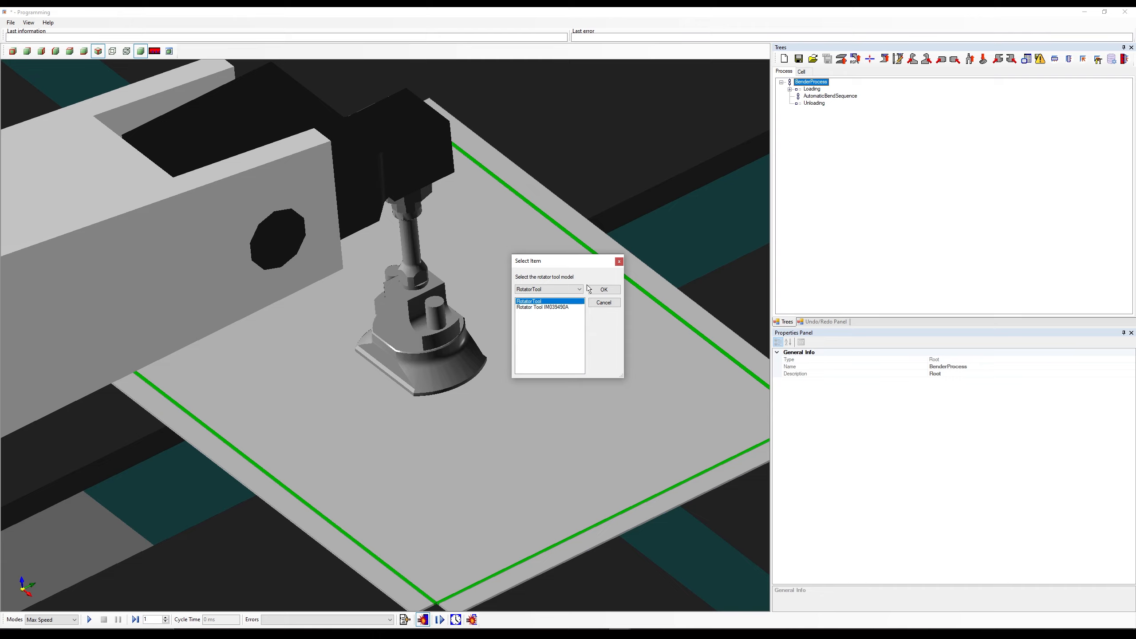
click(619, 260)
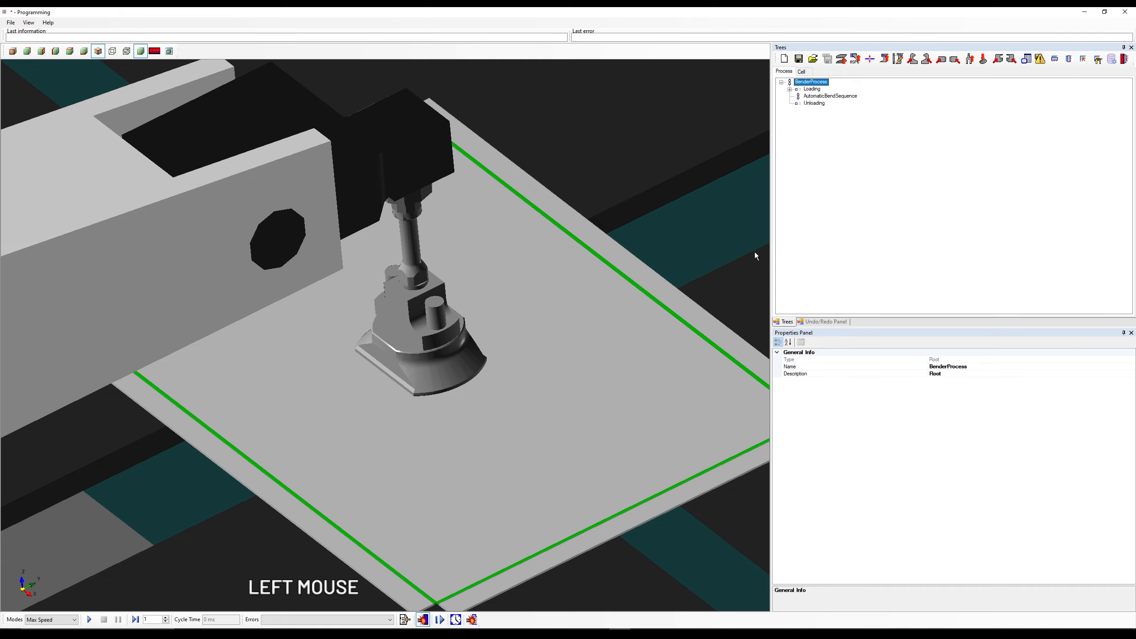
click(997, 61)
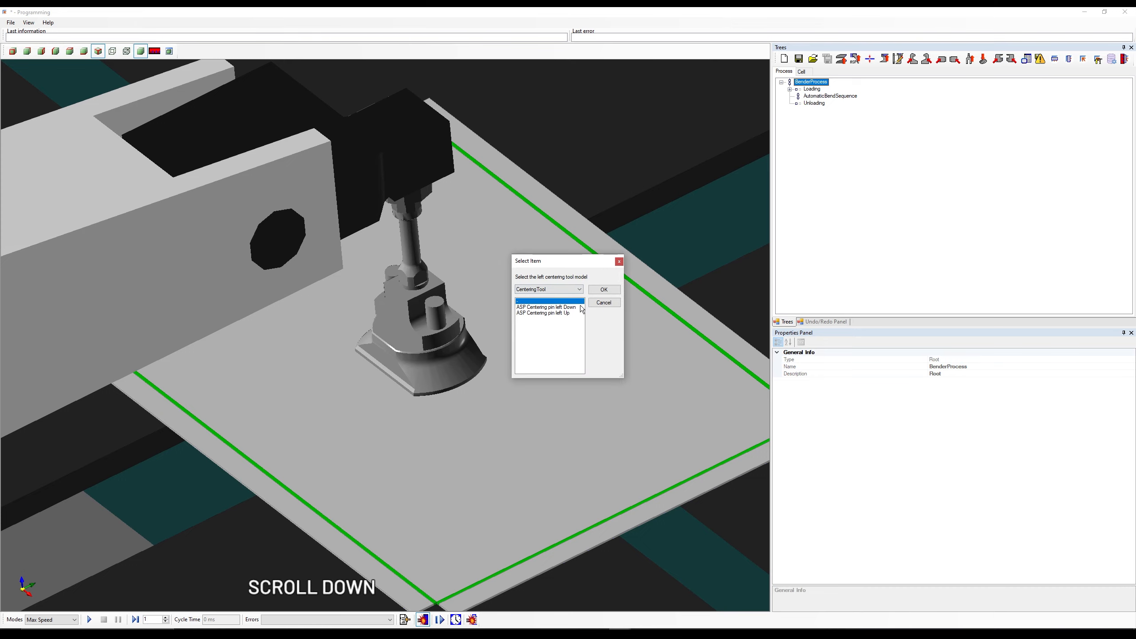
click(618, 261)
Step: Choose ASP Centering pin left Up as the left centering tool model
scroll(422, 358, down, 3)
scroll(423, 359, down, 5)
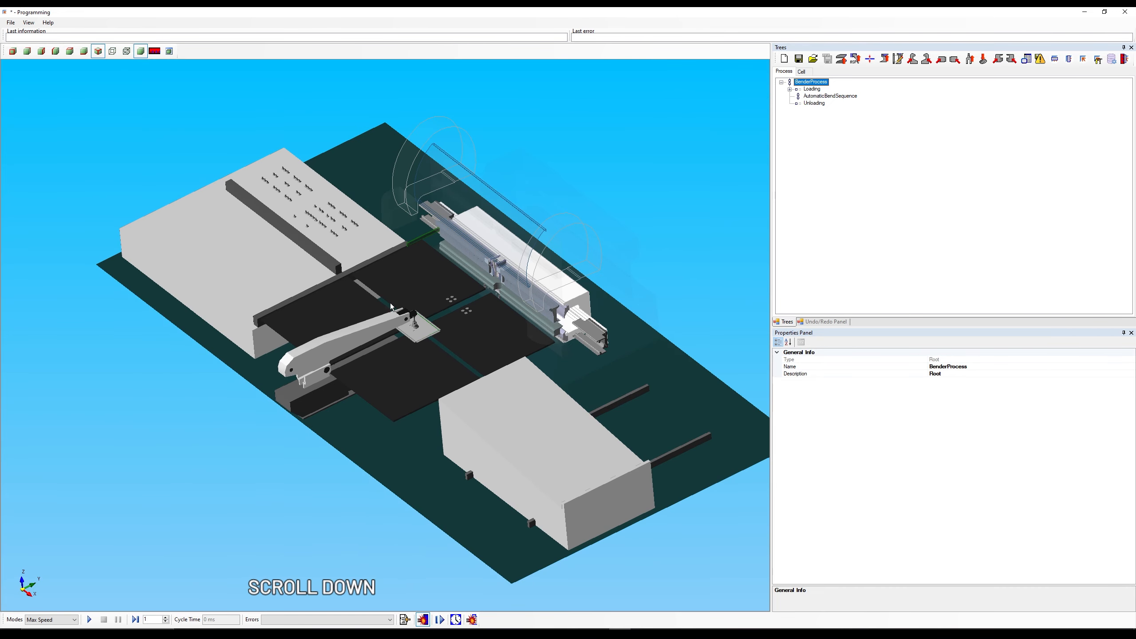
scroll(523, 314, up, 3)
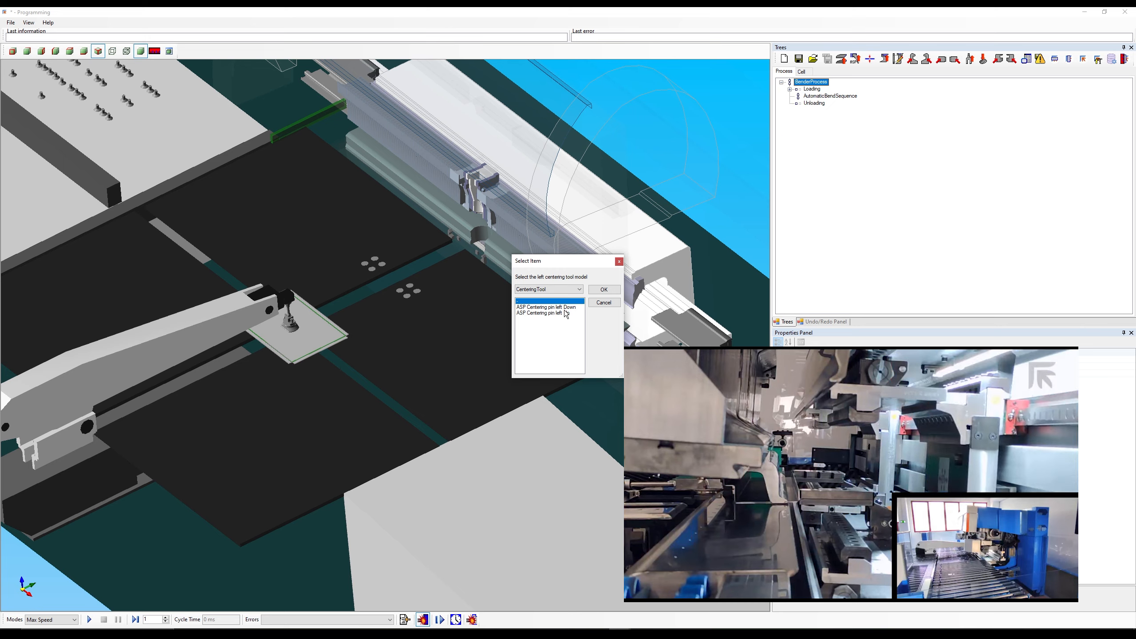
double_click(566, 313)
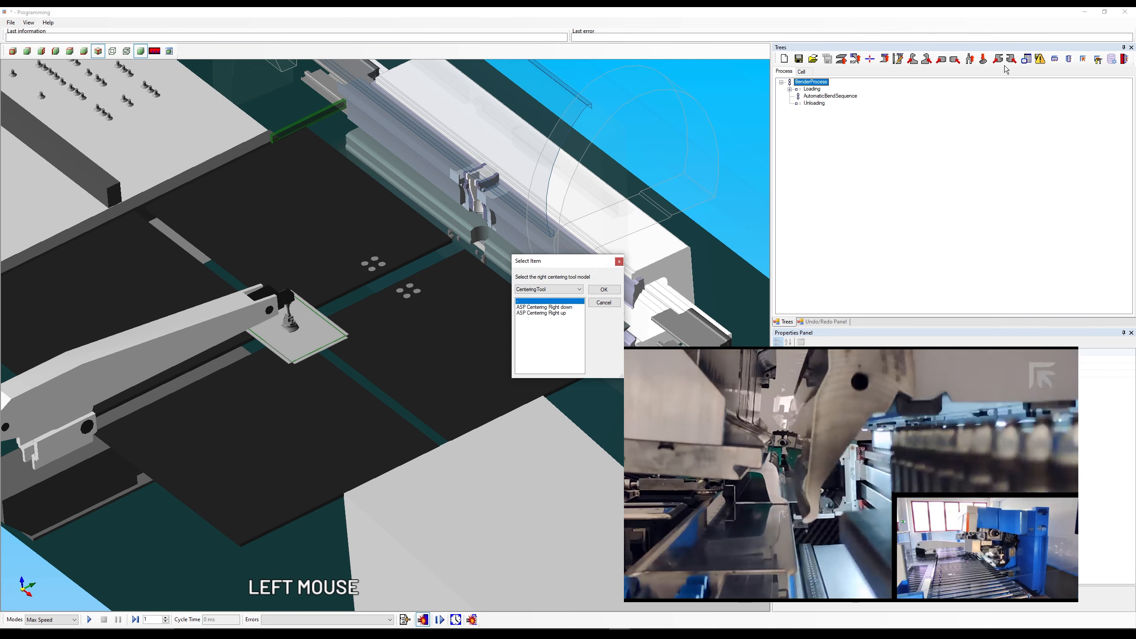
Step: Mount ASP Centering Right down as the right centering tool, examine it in 3D, then remove it by choosing the blank model
click(545, 307)
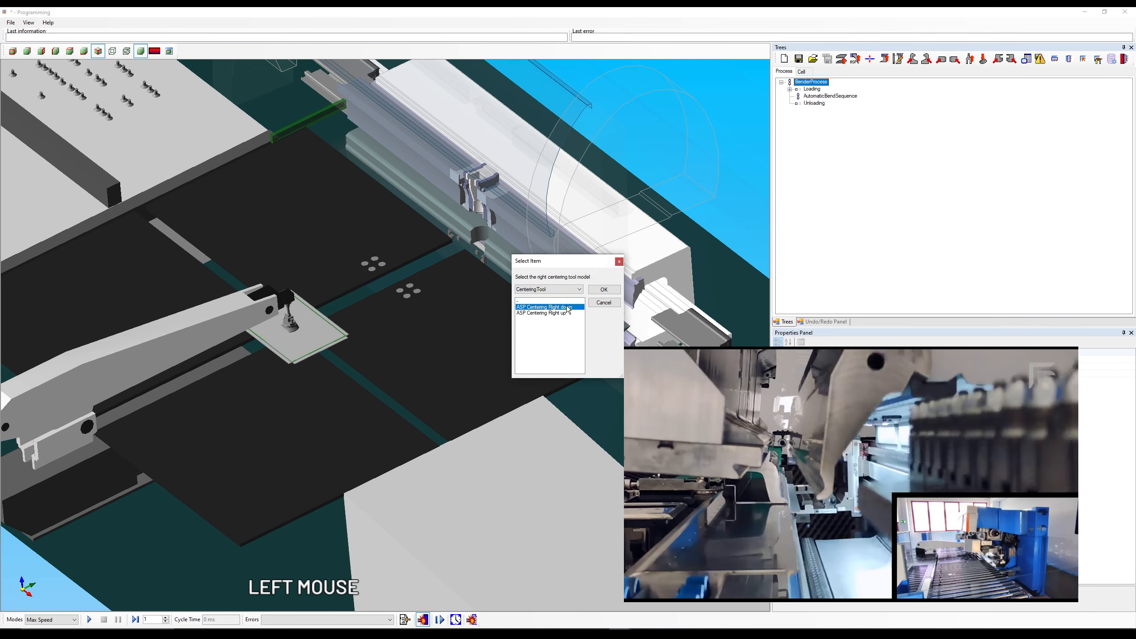
click(604, 289)
scroll(619, 331, up, 10)
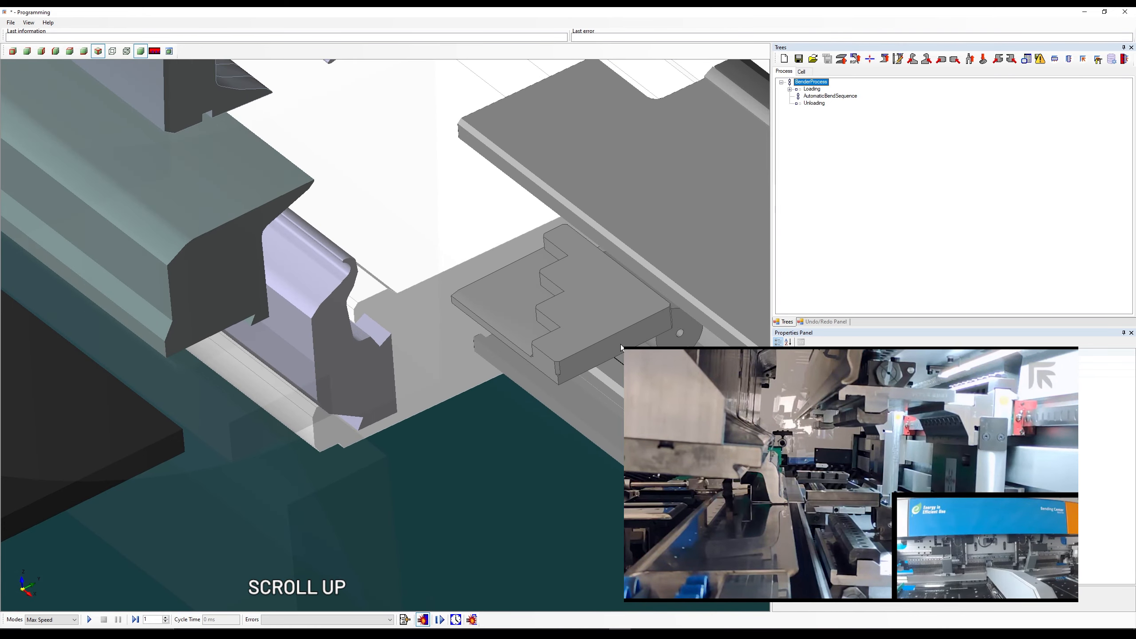
middle_drag(622, 348, 633, 314)
scroll(549, 330, down, 5)
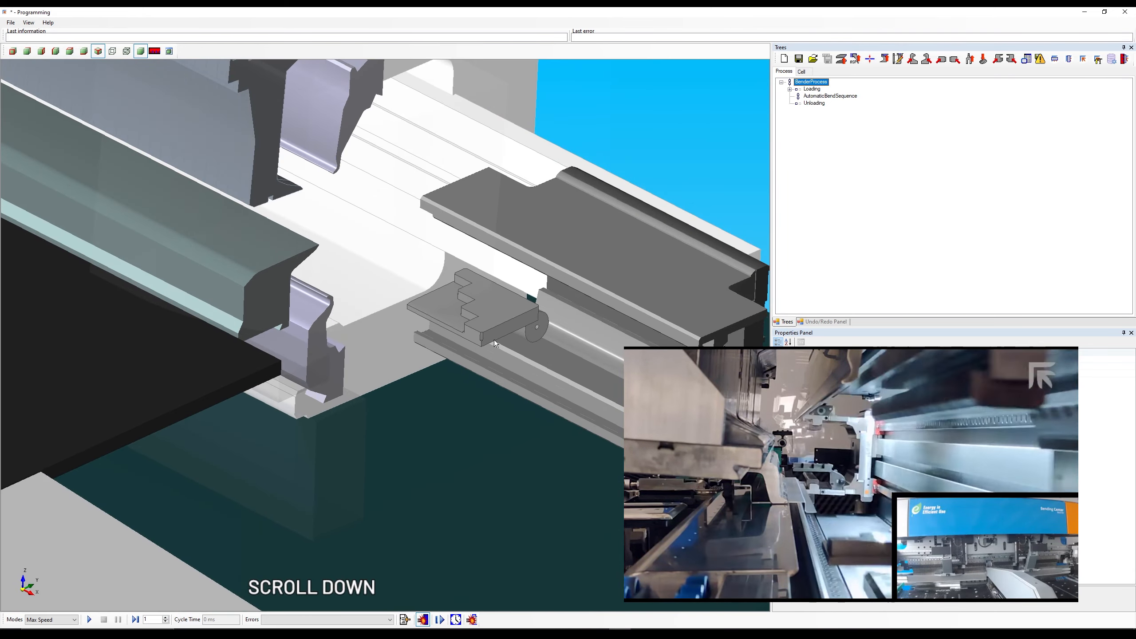
middle_drag(493, 339, 497, 370)
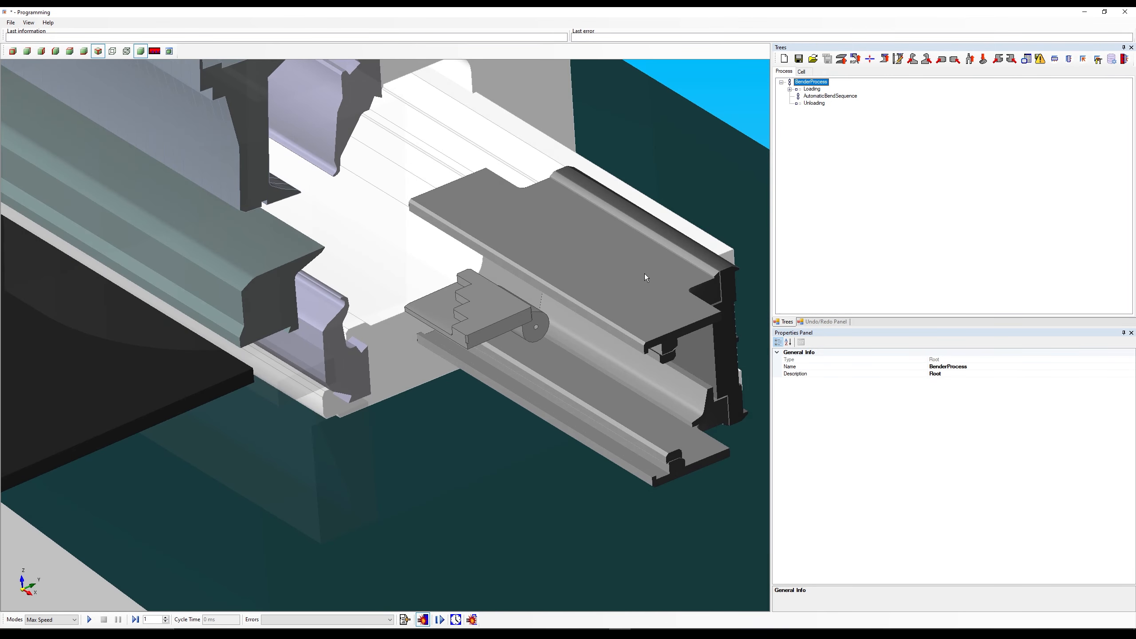
click(1012, 59)
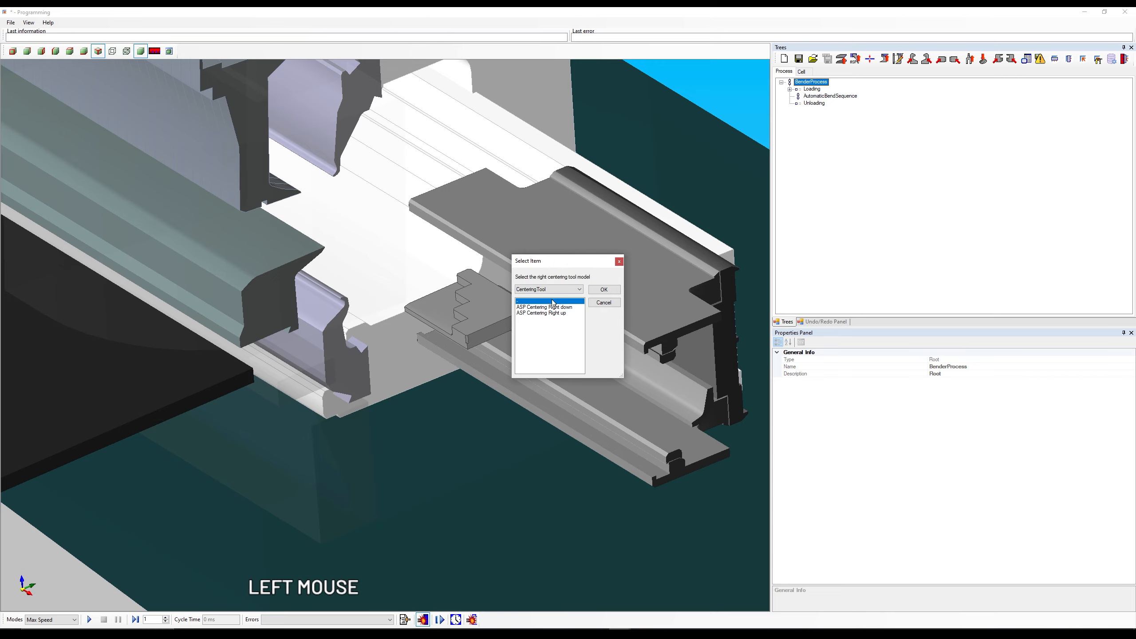
click(604, 289)
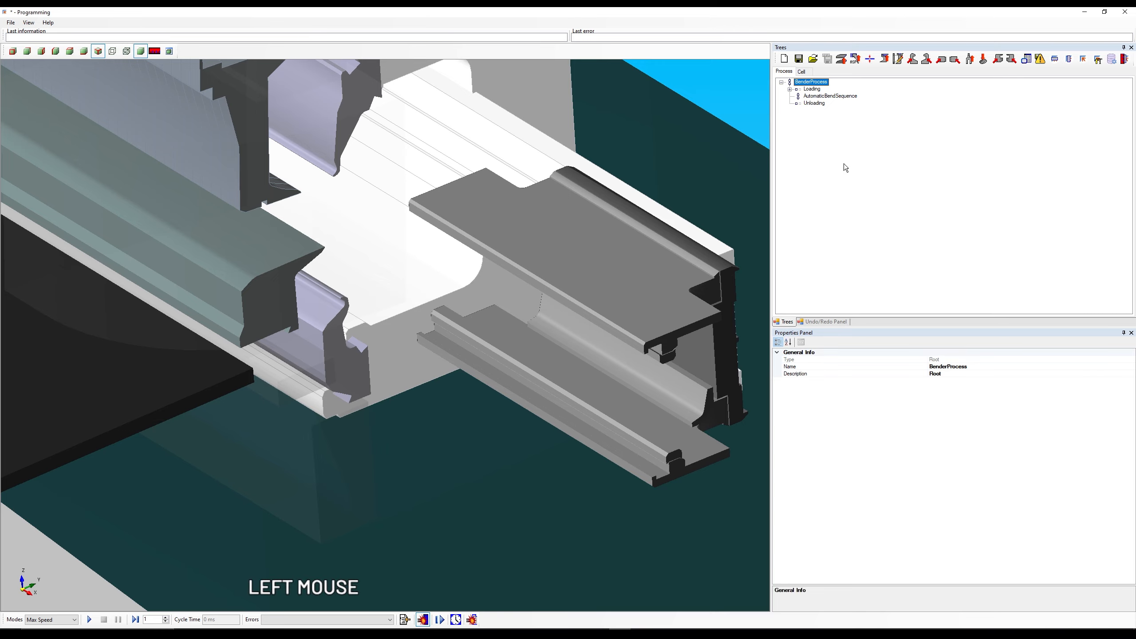
Step: Look over the general shared parameters and the problem zip creation form, closing both without changes
click(1027, 60)
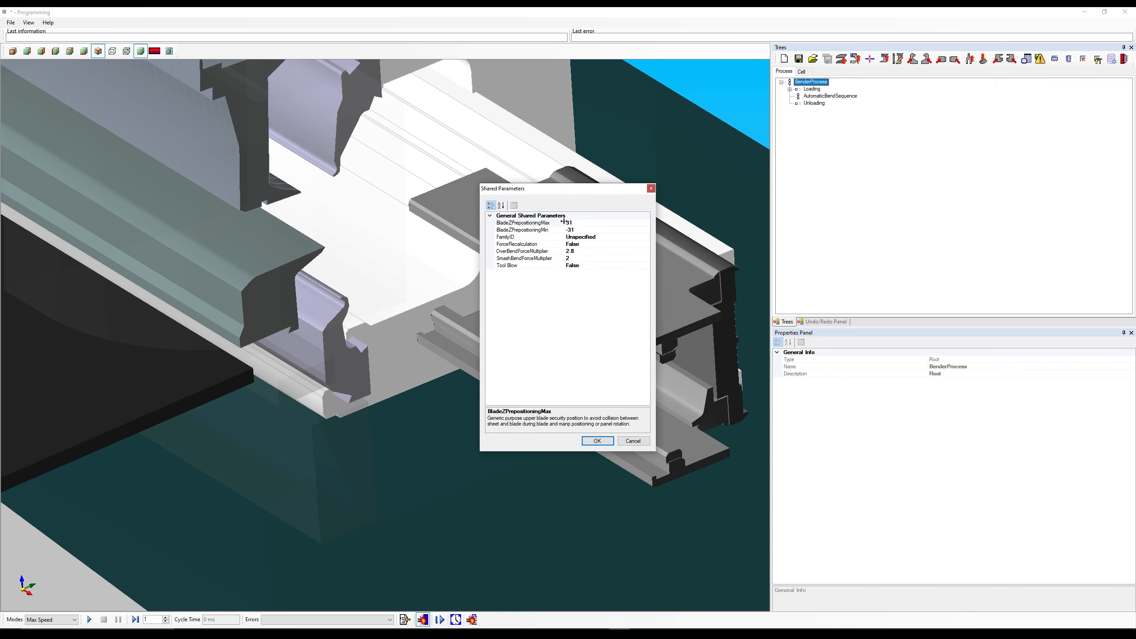
click(651, 189)
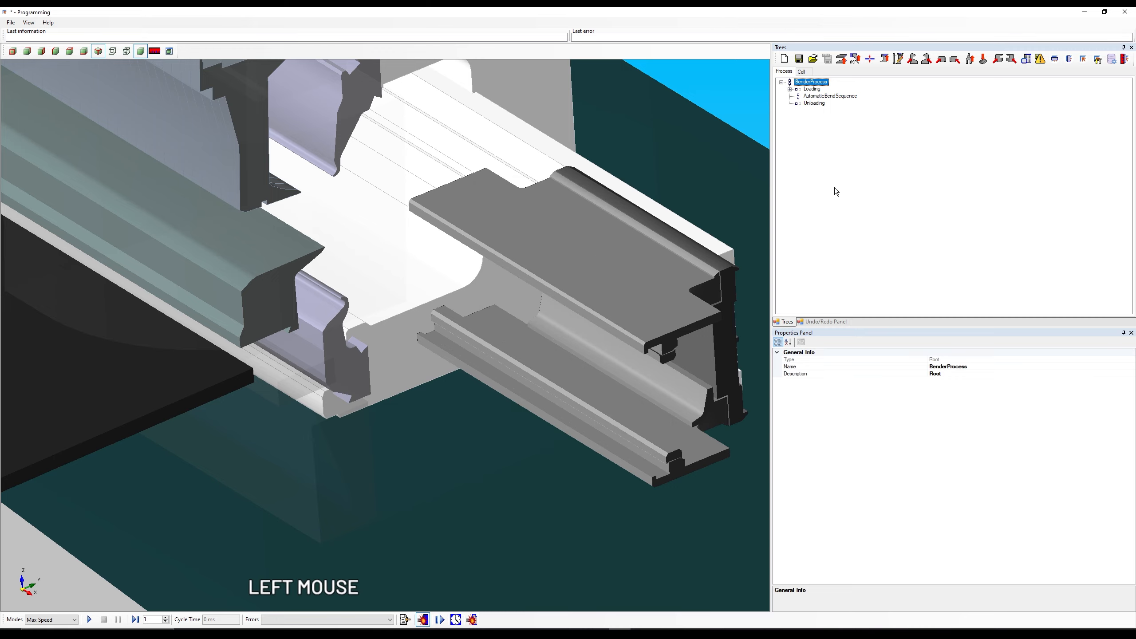
click(1039, 61)
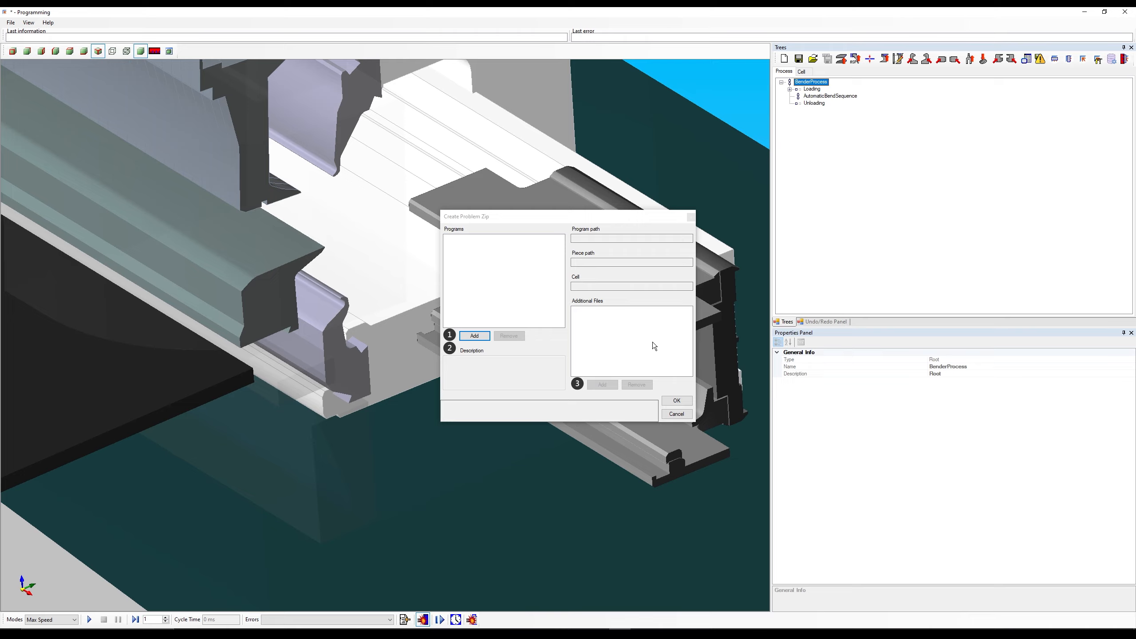
click(676, 414)
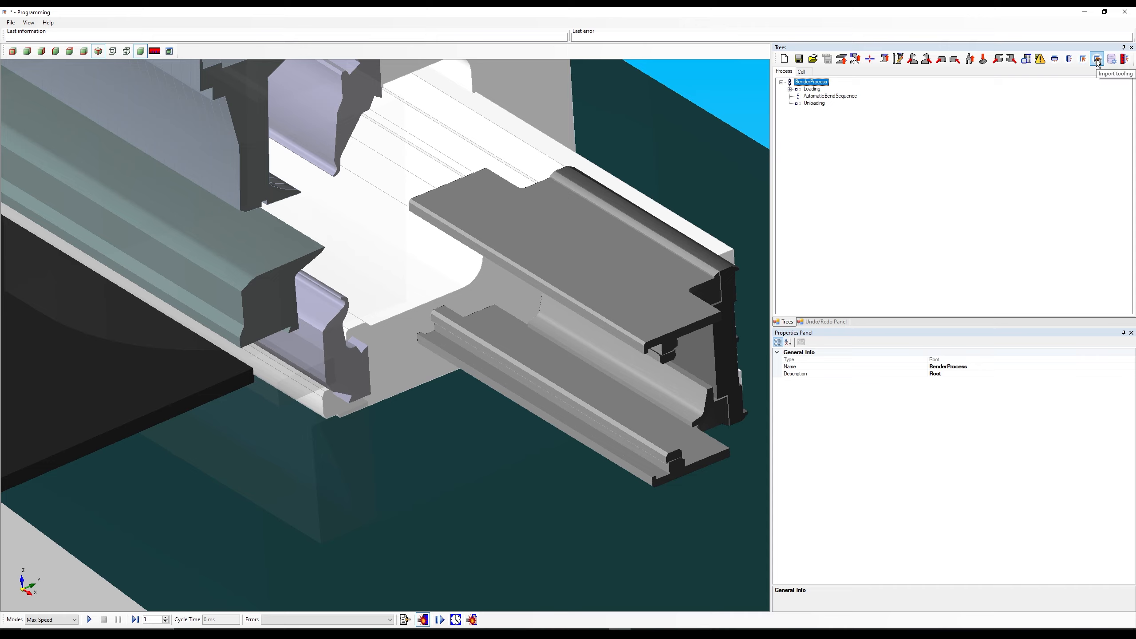
scroll(632, 383, down, 5)
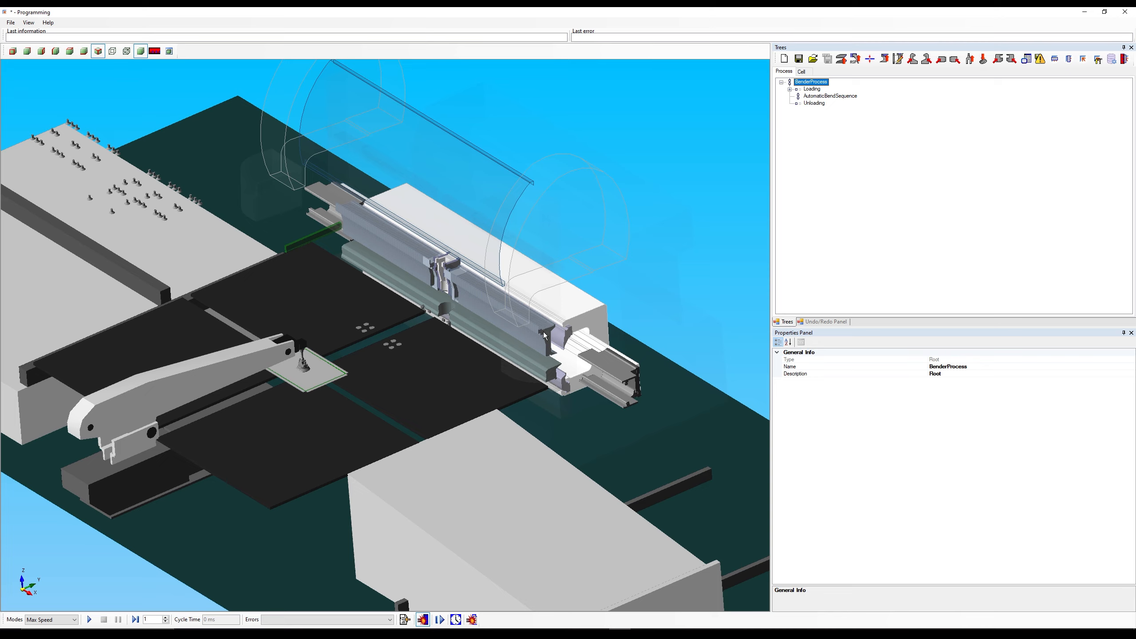
Step: Open the material database in an enlarged window, examine its material and thickness tables, and close it without changes
click(1112, 59)
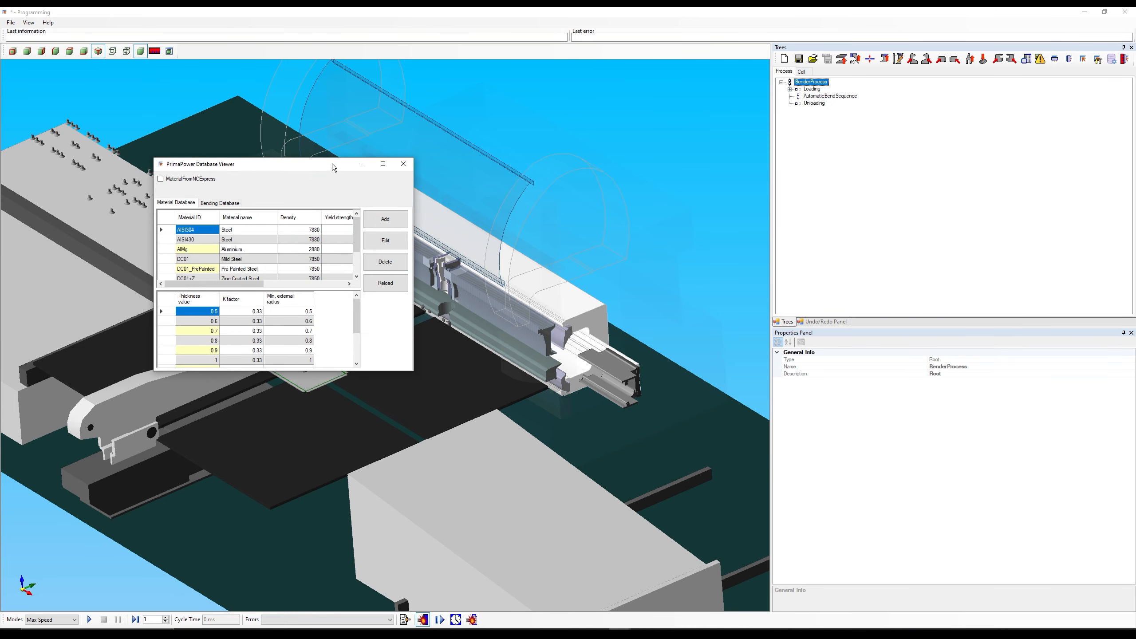
drag(333, 164, 400, 125)
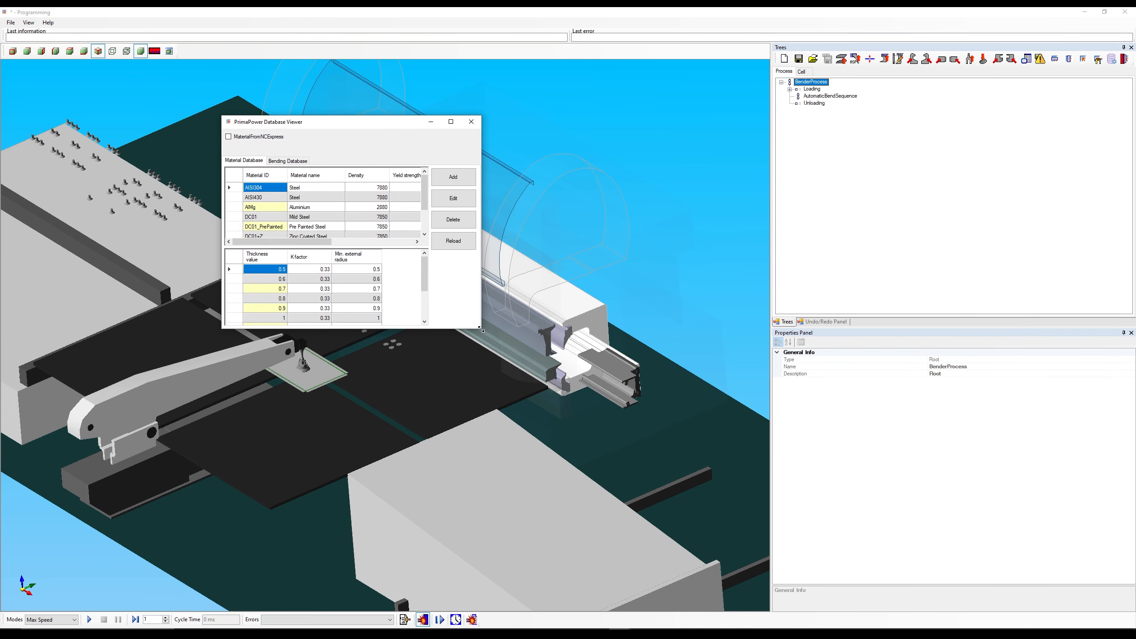
drag(481, 329, 737, 421)
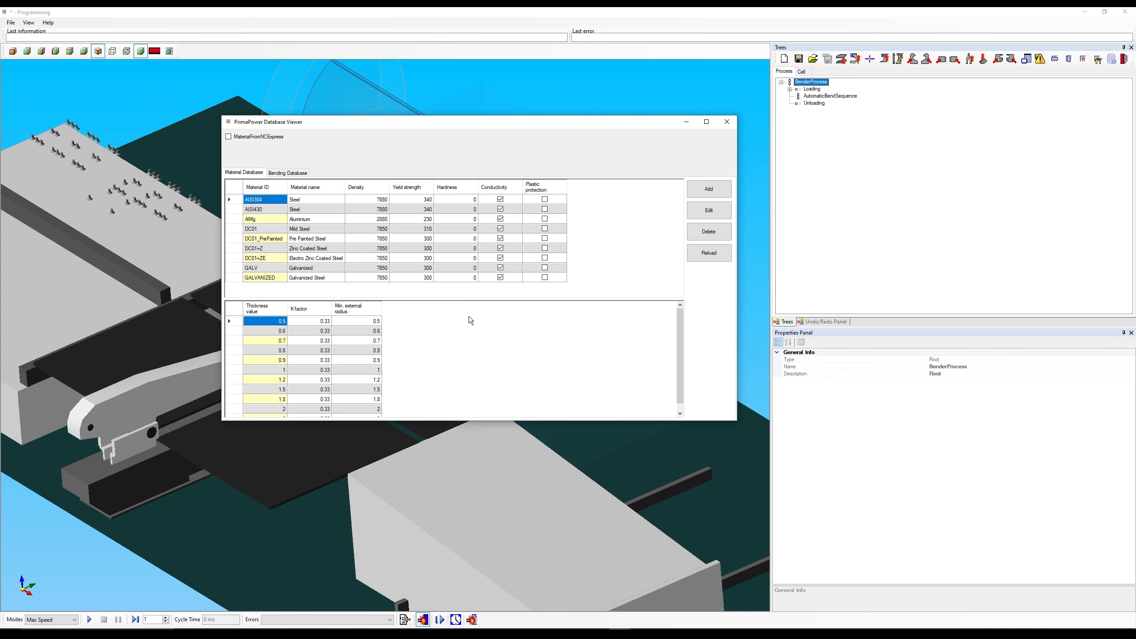
scroll(516, 339, down, 1)
scroll(517, 339, up, 1)
scroll(288, 332, down, 1)
scroll(280, 353, up, 1)
click(726, 121)
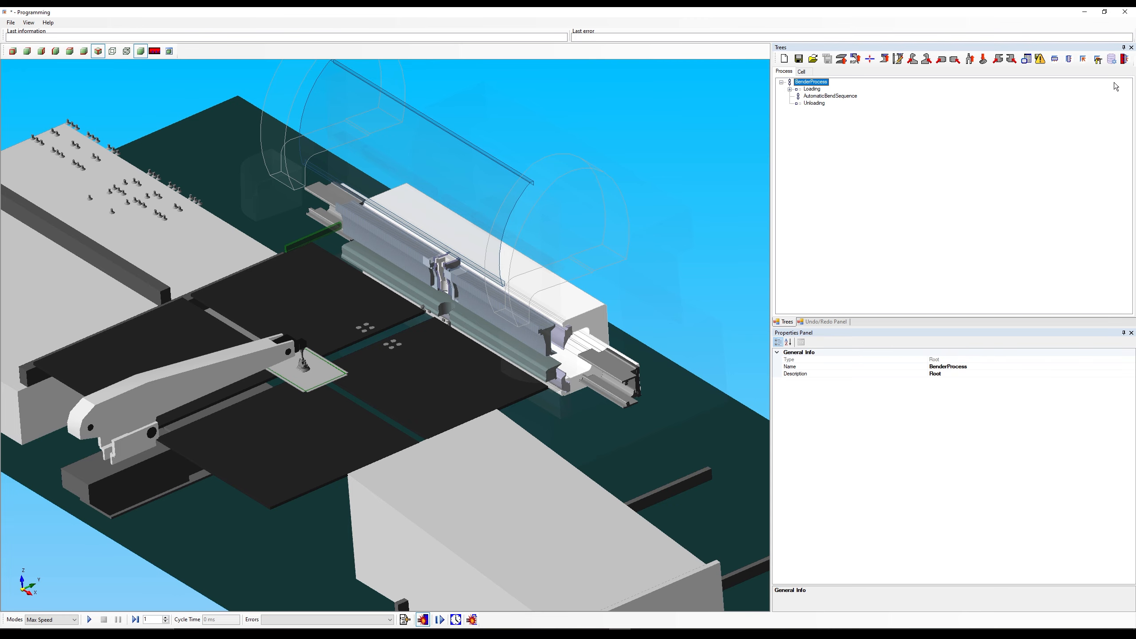
Step: Open the conveyor configuration of the CenteringConveyorPhase under Loading and enlarge its window
click(998, 128)
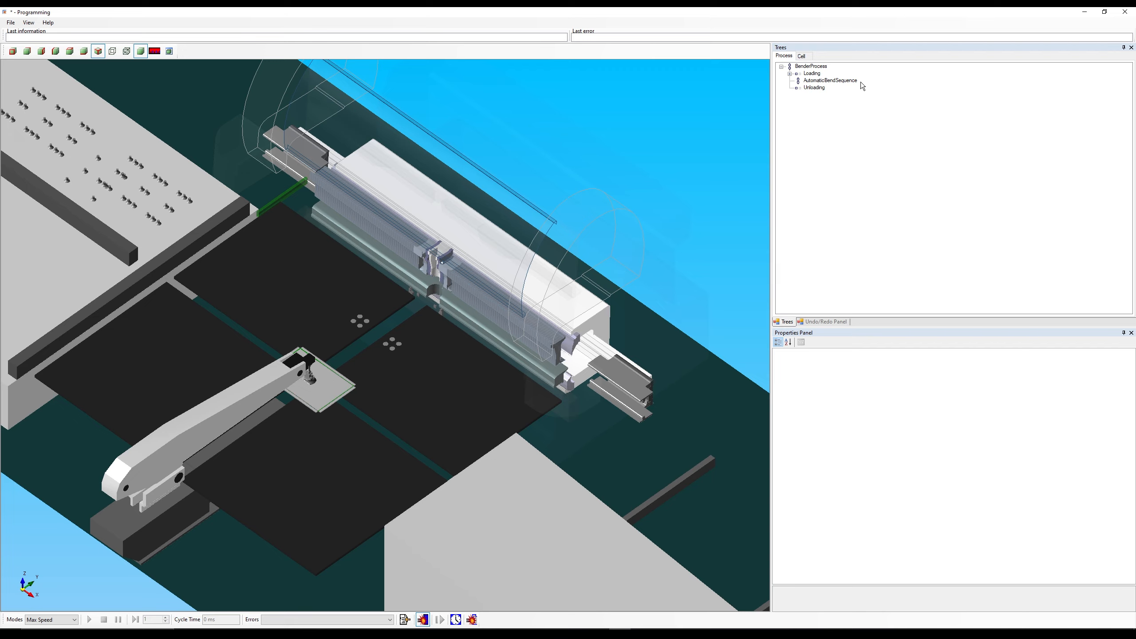
click(809, 66)
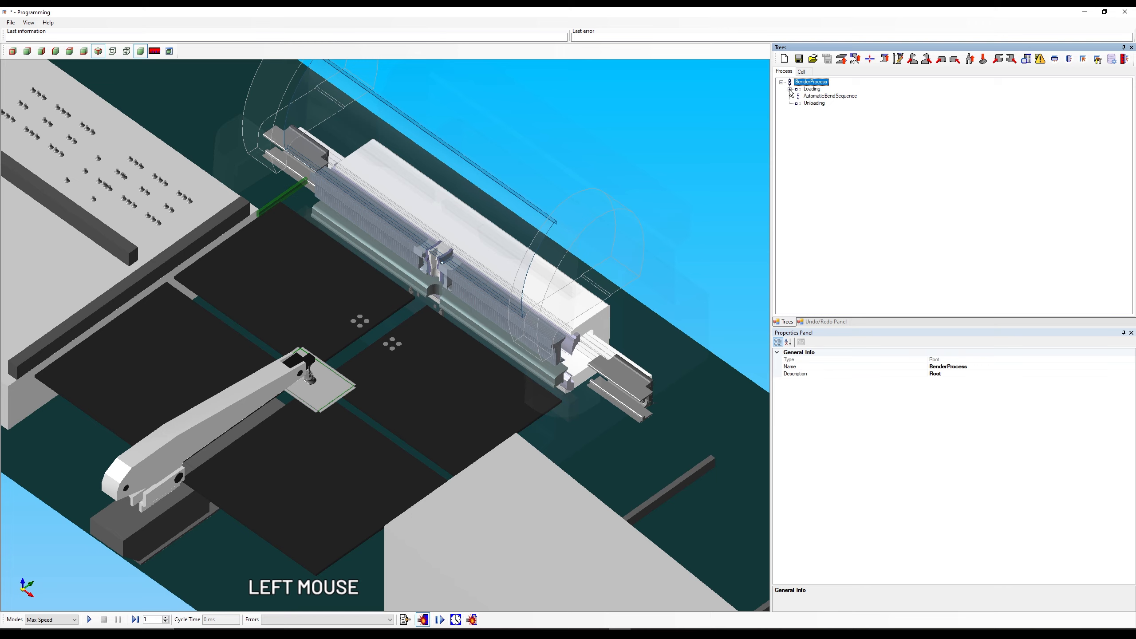
click(790, 89)
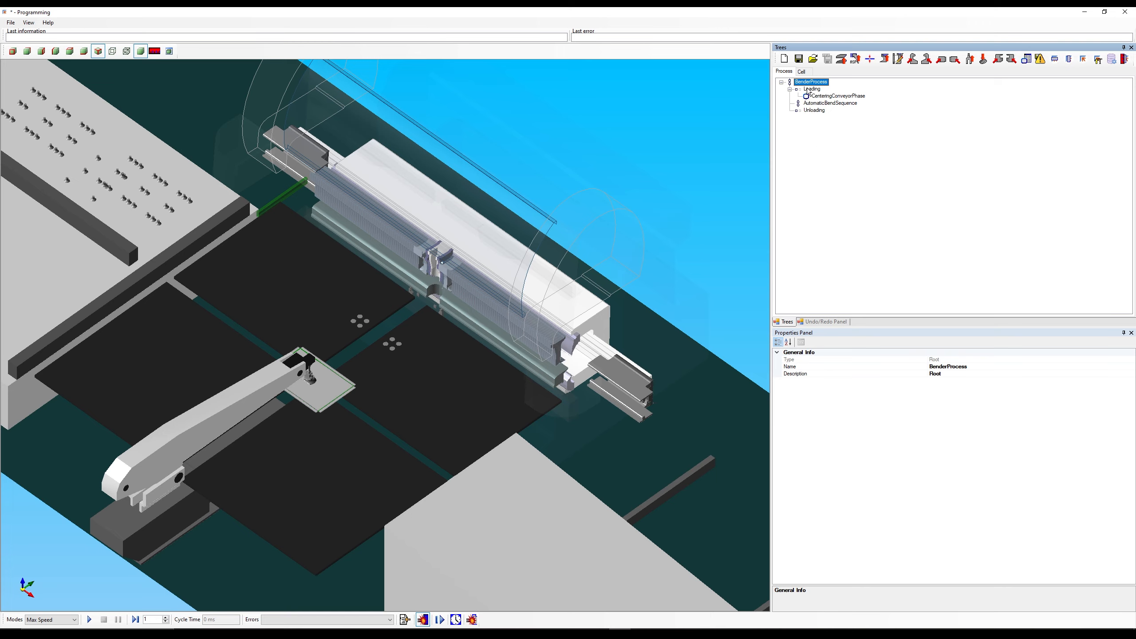
click(835, 96)
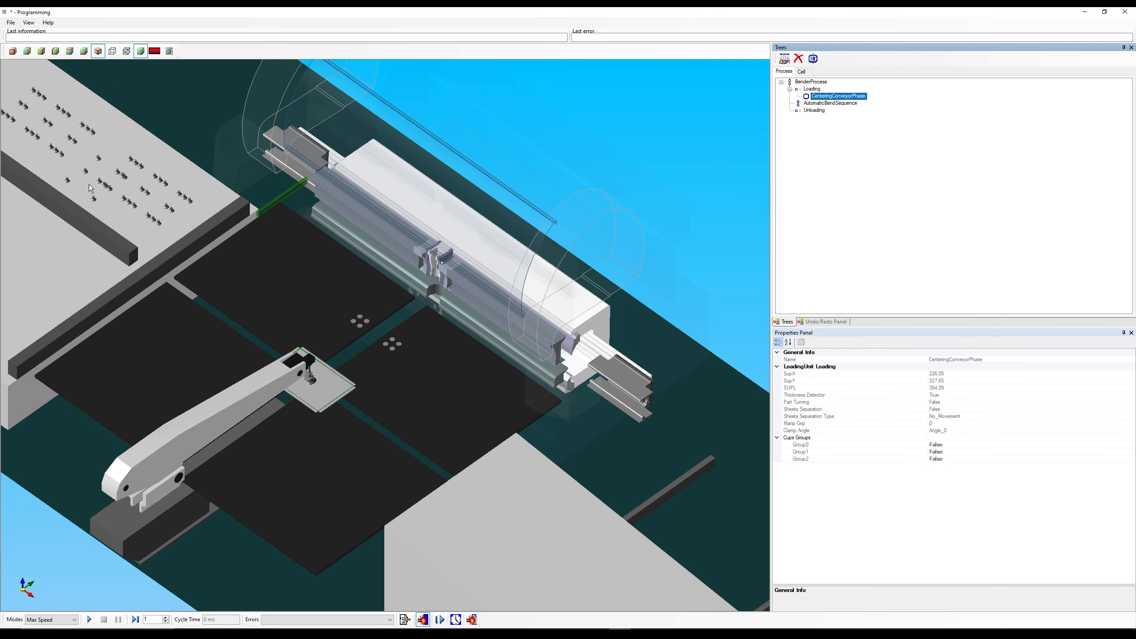
click(785, 60)
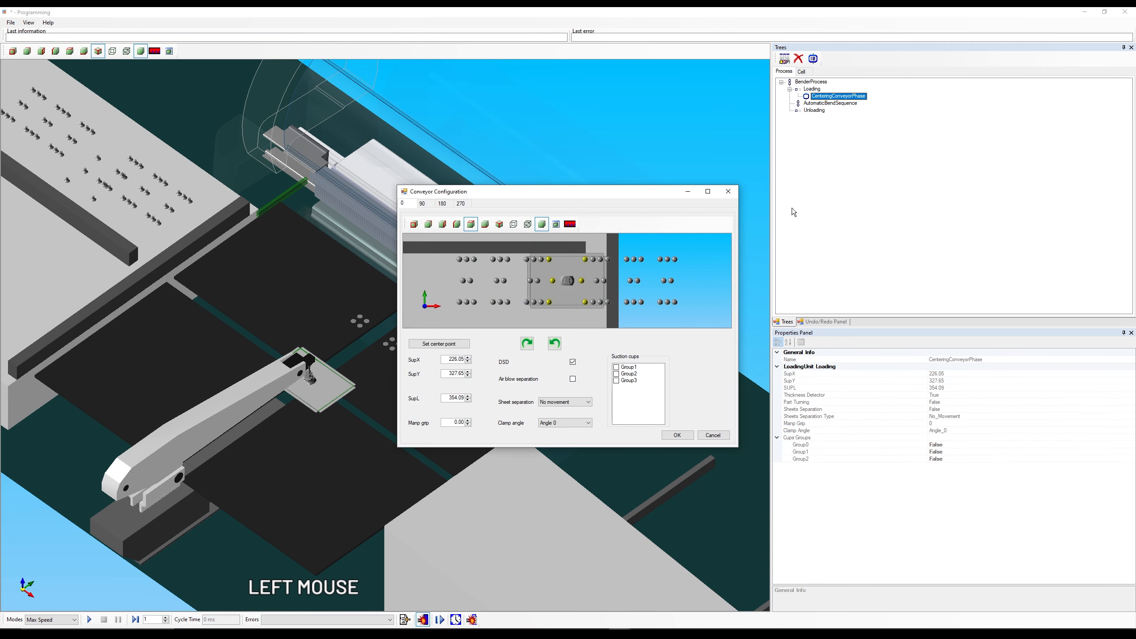
drag(621, 191, 474, 97)
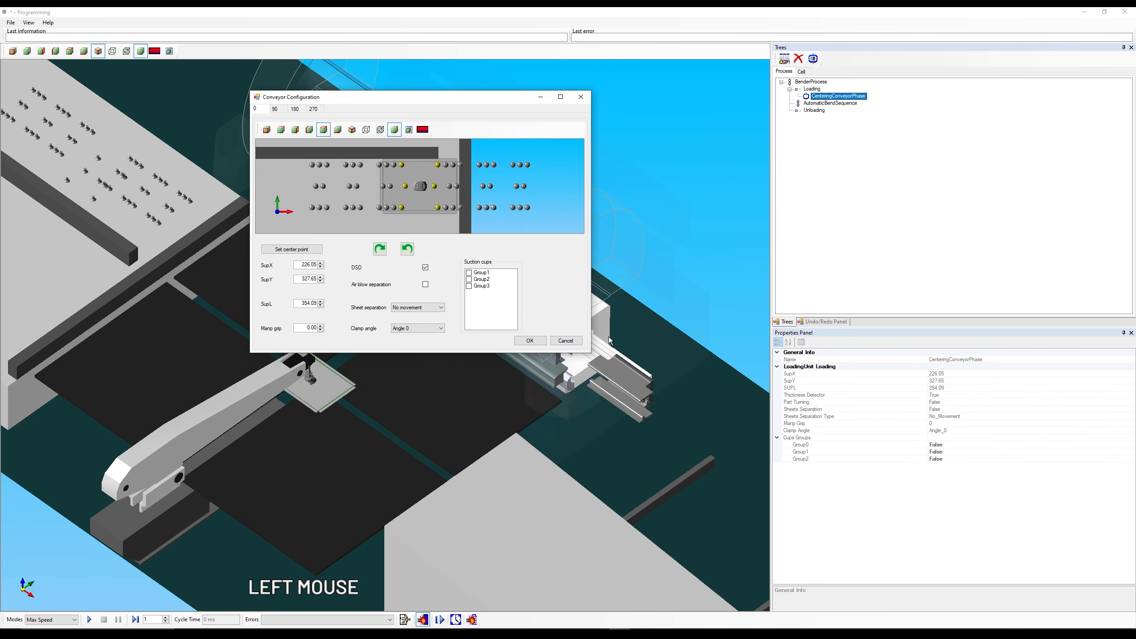
drag(587, 353, 896, 504)
scroll(512, 249, down, 3)
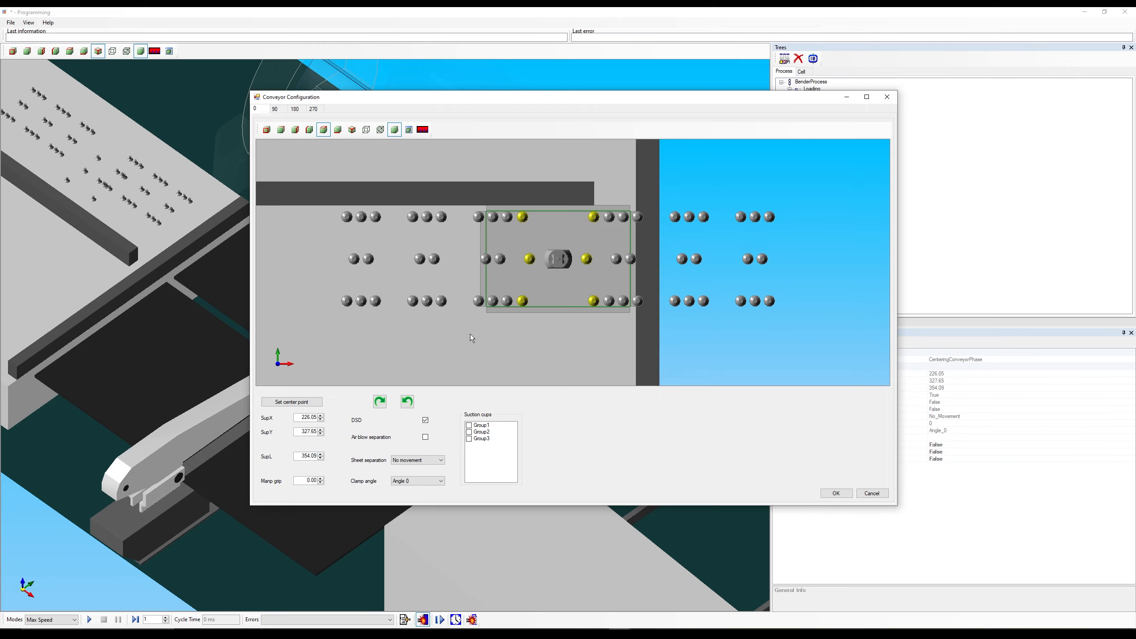
Step: Examine the conveyor and suction cups from the different standard views, ending with the top view
click(267, 130)
click(281, 130)
click(295, 130)
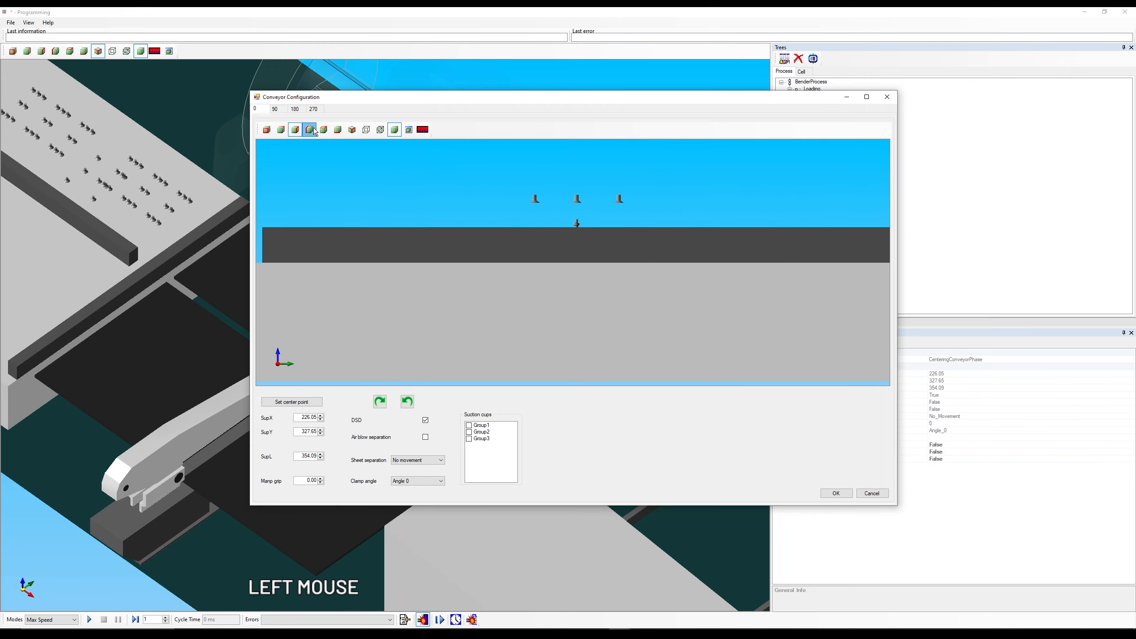
click(309, 129)
click(323, 130)
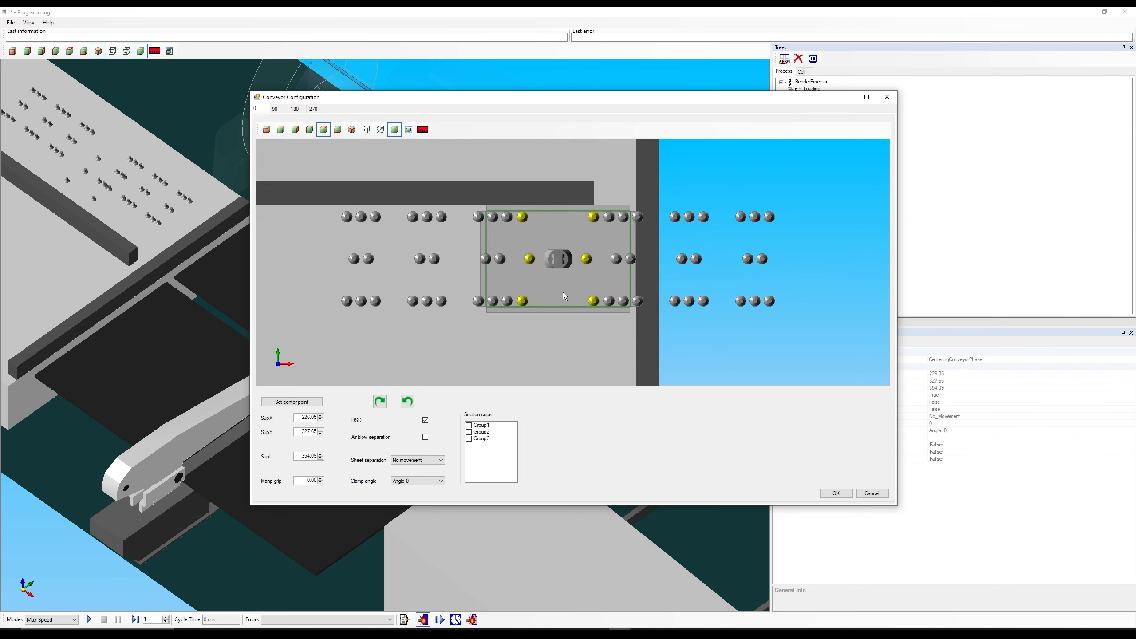
Step: Start defining the clamping center point and try the Two Lines selection with the part's upper and left edges
click(286, 402)
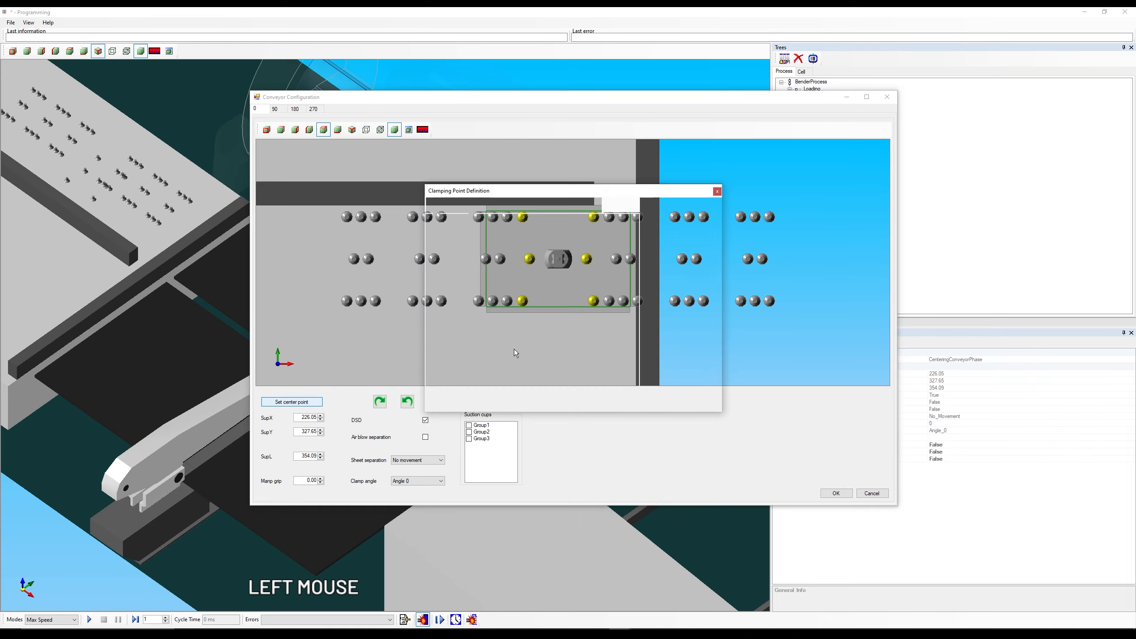
drag(606, 191, 589, 177)
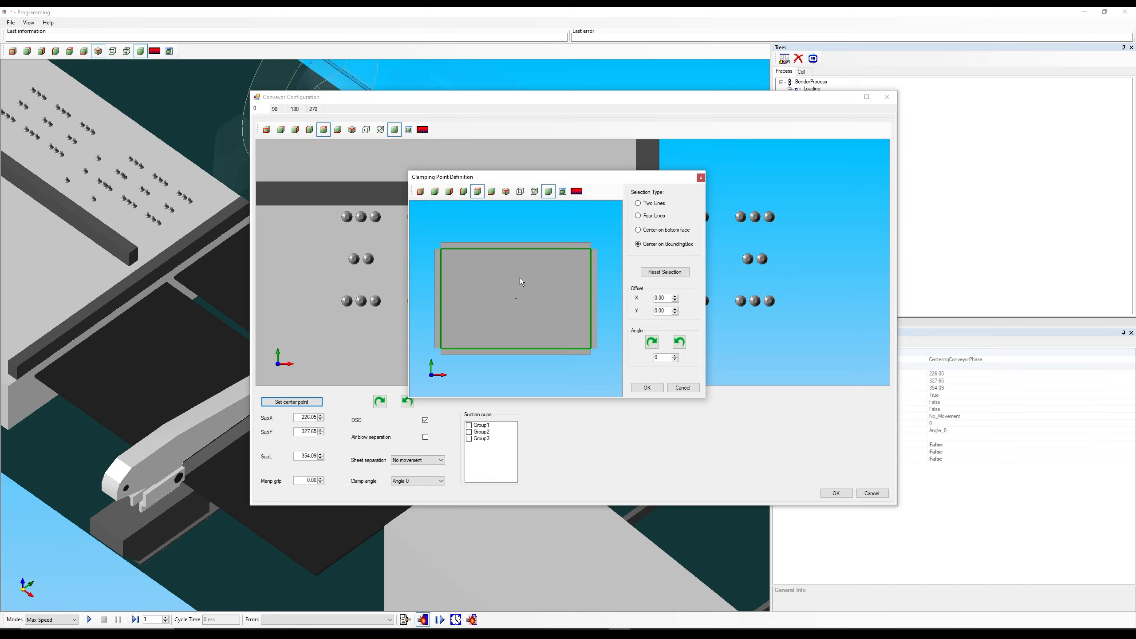
click(639, 203)
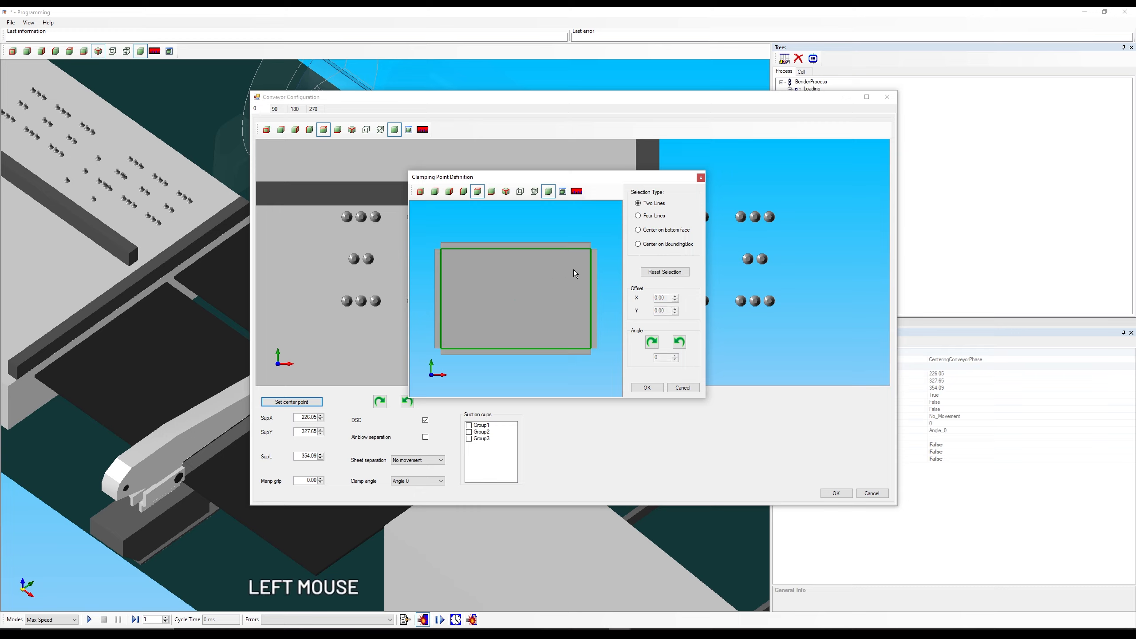
click(494, 249)
click(441, 288)
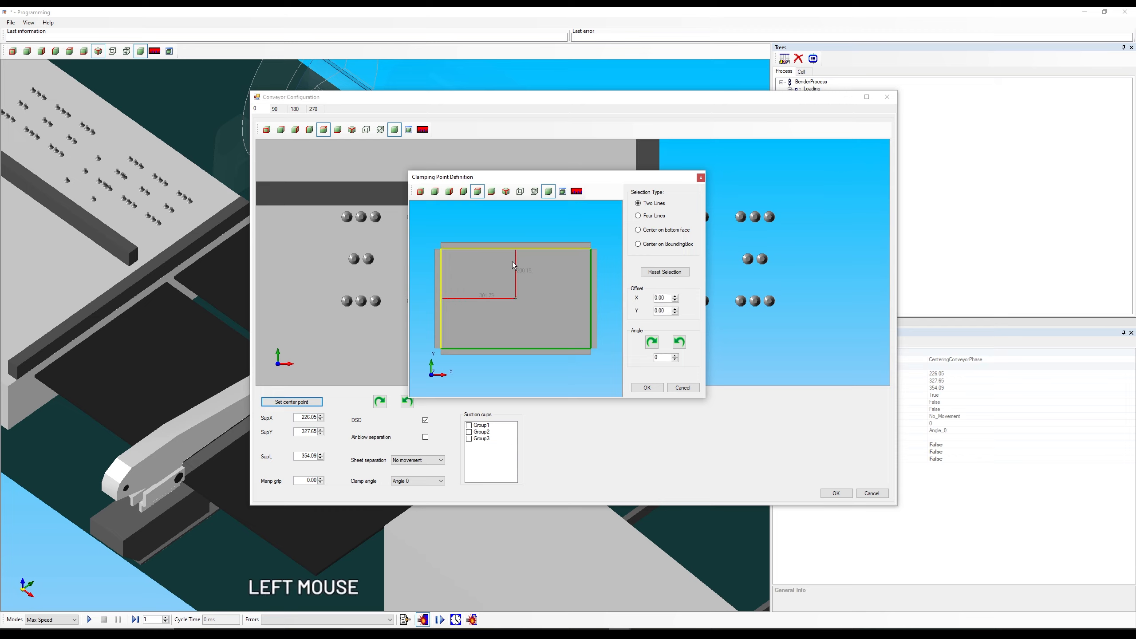
Step: Try the Four Lines selection for the clamping point, using all four edges of the part
click(646, 216)
click(547, 250)
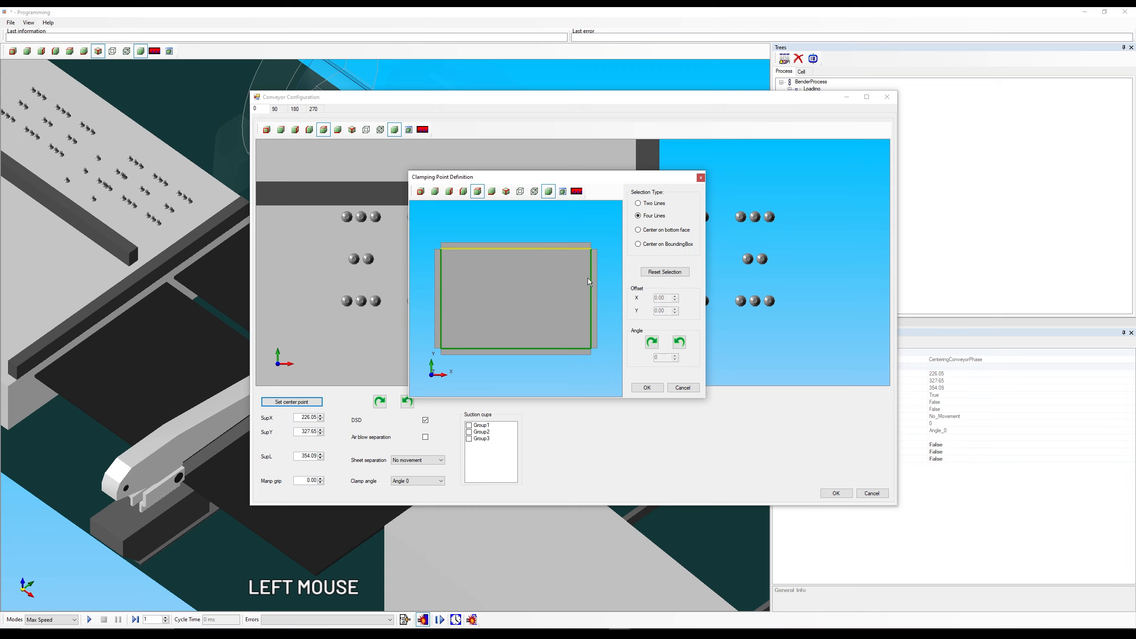
click(571, 354)
click(442, 312)
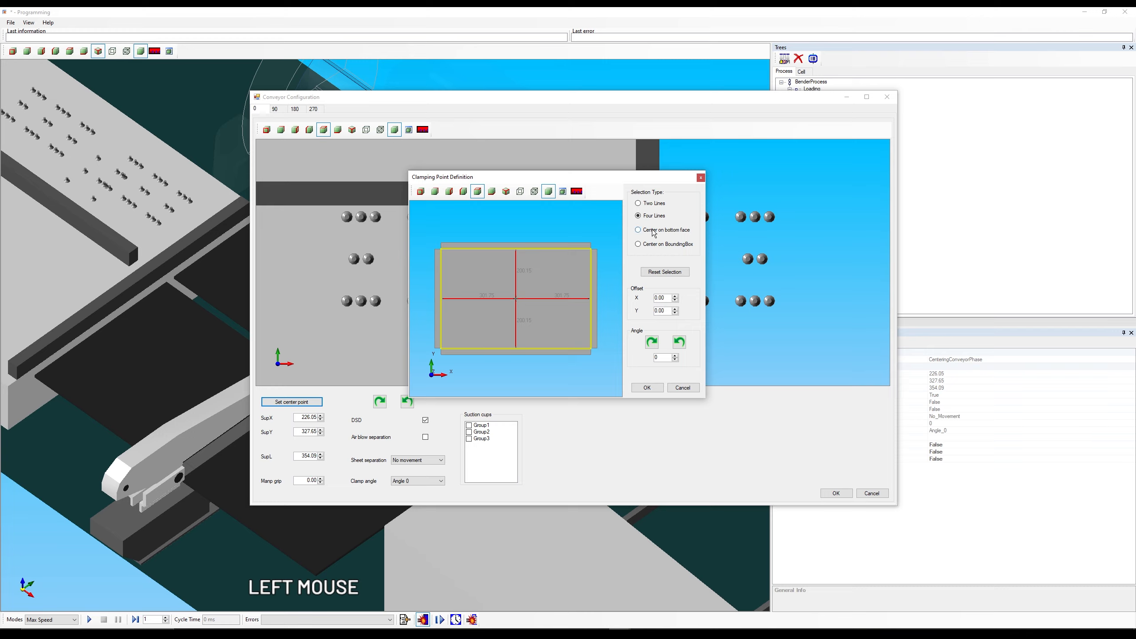
Step: Try Center on bottom face, switch to Center on BoundingBox, and reset the clamping point selection
click(638, 231)
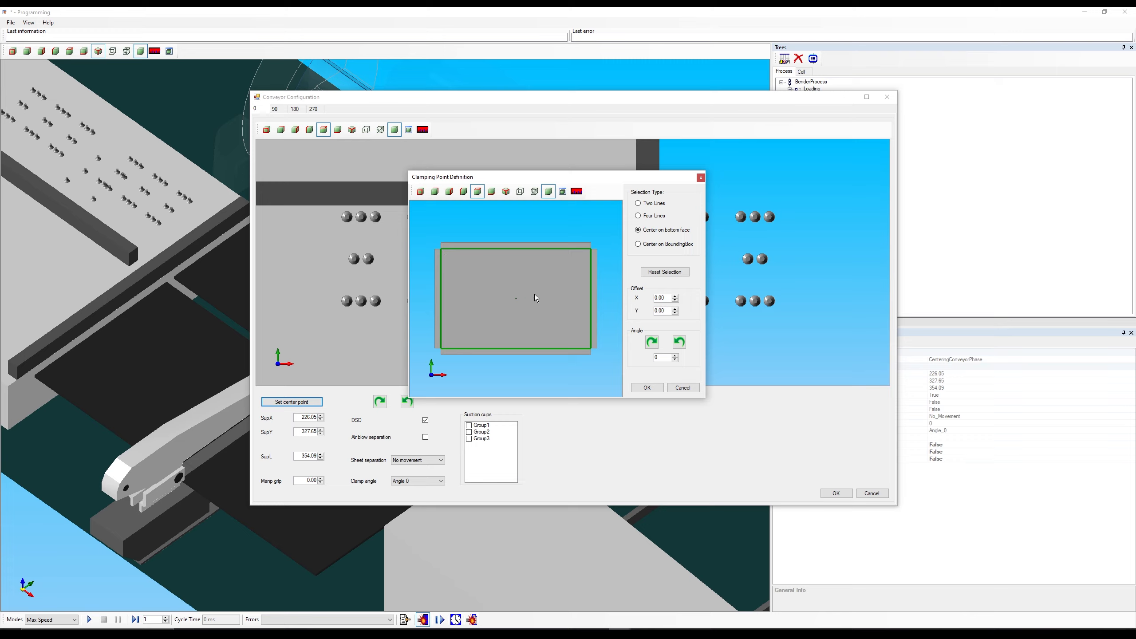
click(638, 244)
click(671, 273)
Step: Set the clamping point's X offset to 50 and inspect the shifted point up close
click(664, 298)
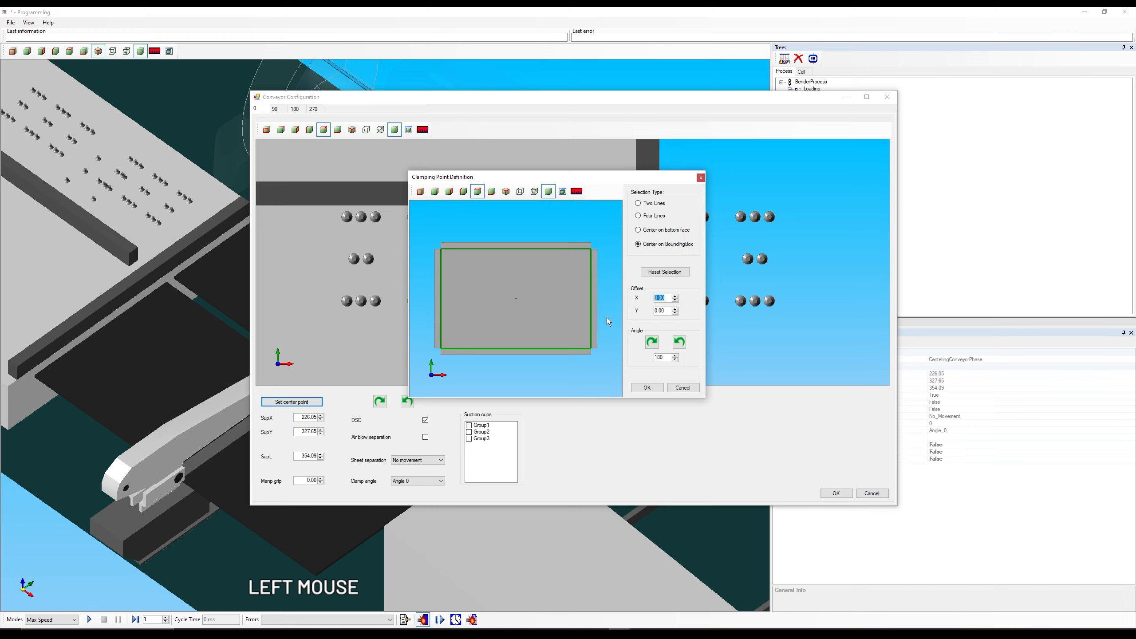
text(50)
key(Tab)
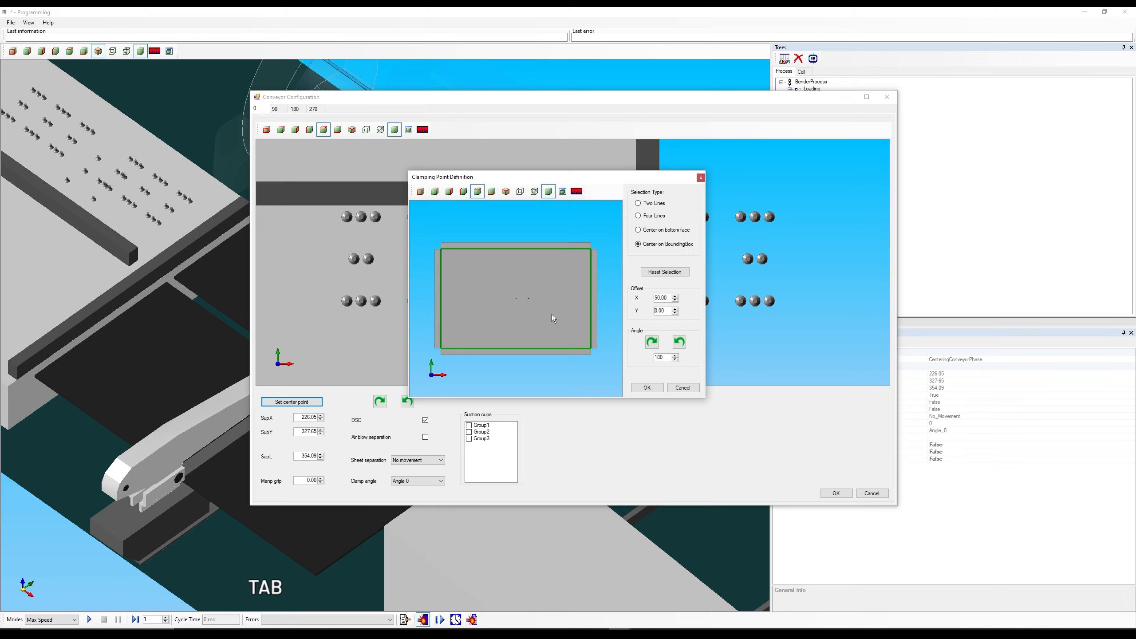
scroll(522, 301, up, 5)
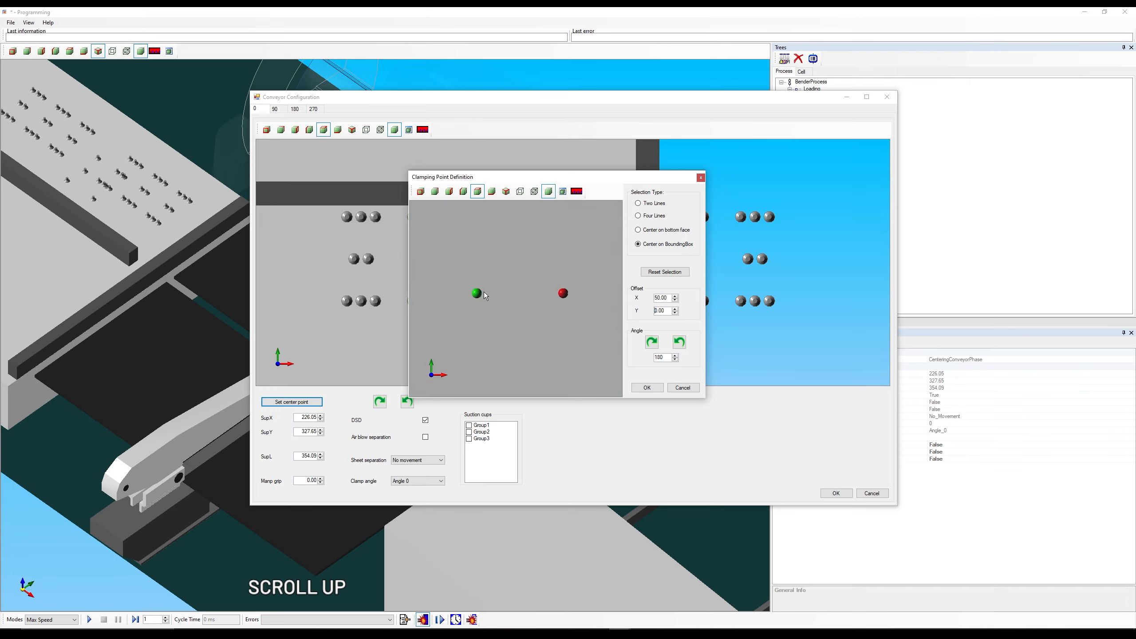
scroll(564, 297, down, 5)
Step: Set the clamping point's X offset back to 0 and check its position on the part
click(662, 298)
text(0)
key(Tab)
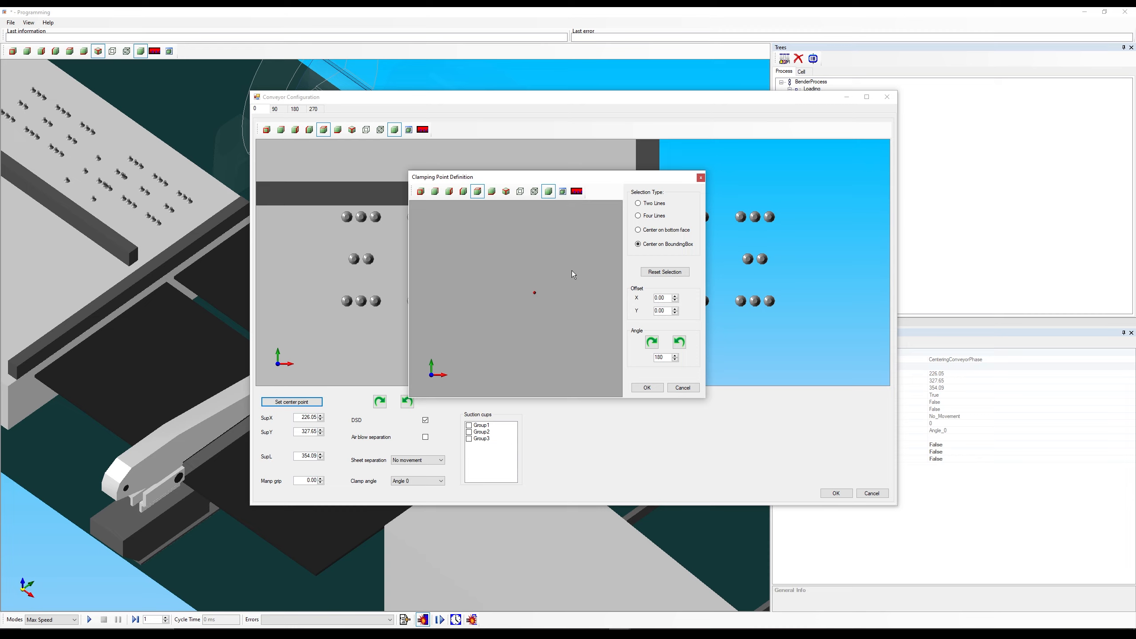
scroll(555, 290, down, 4)
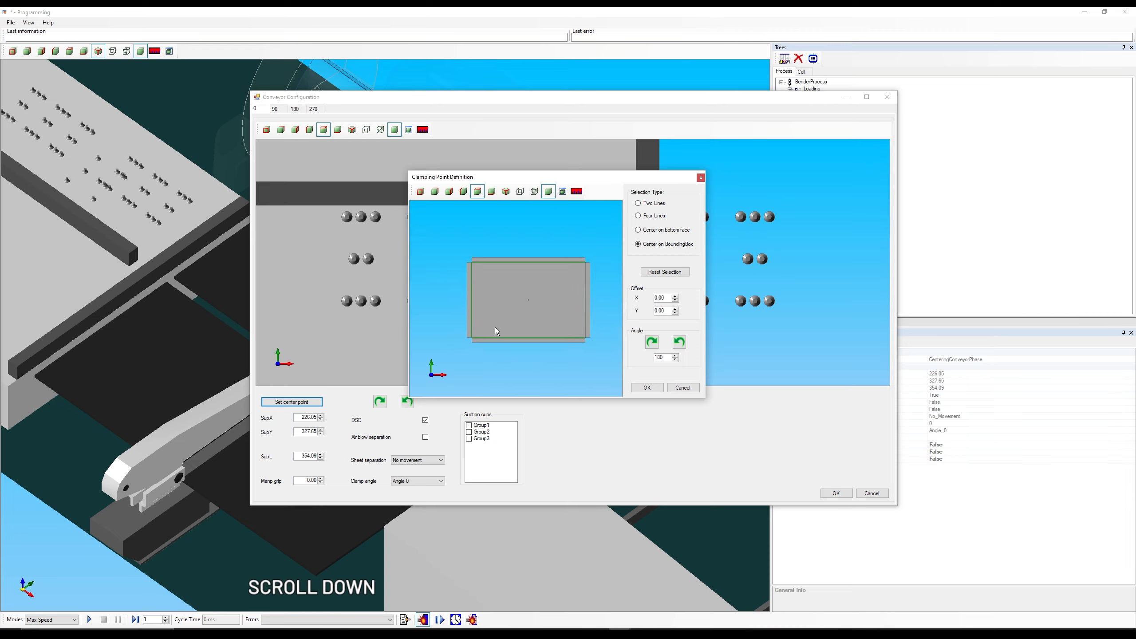
scroll(531, 295, up, 4)
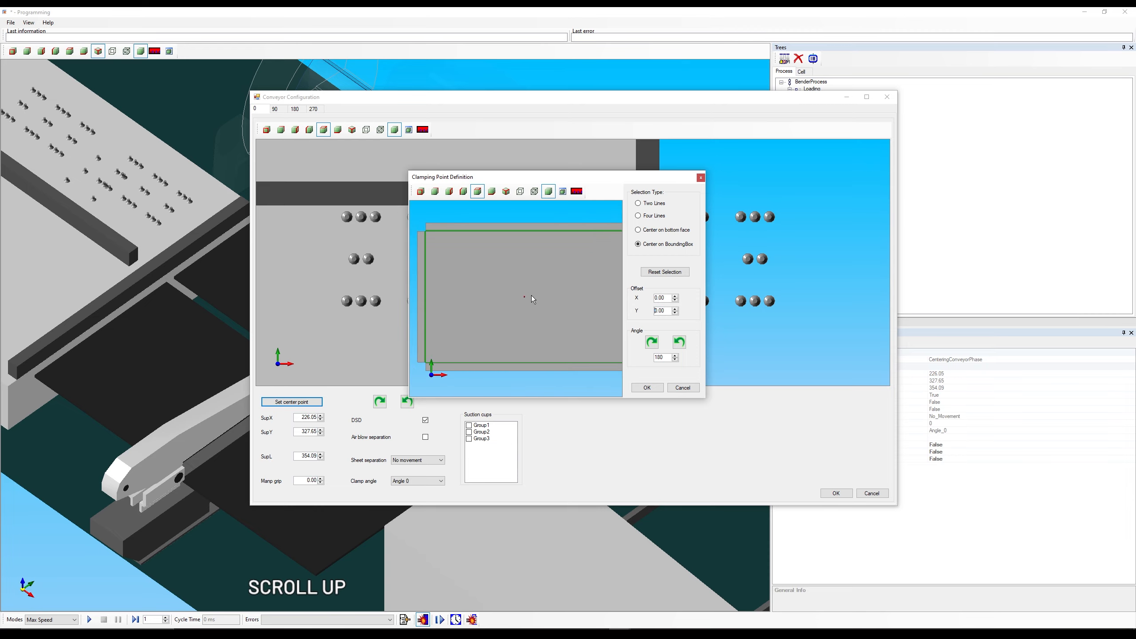
Step: Try rotating the clamping angle in both directions, then discard the clamping point definition
click(652, 342)
click(678, 342)
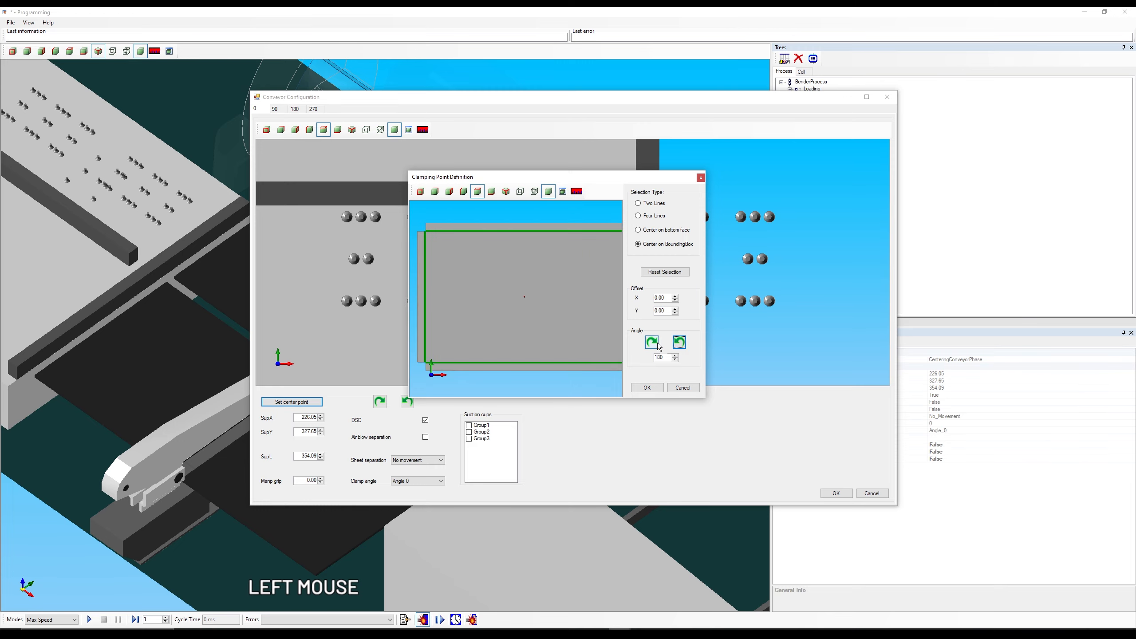
click(678, 387)
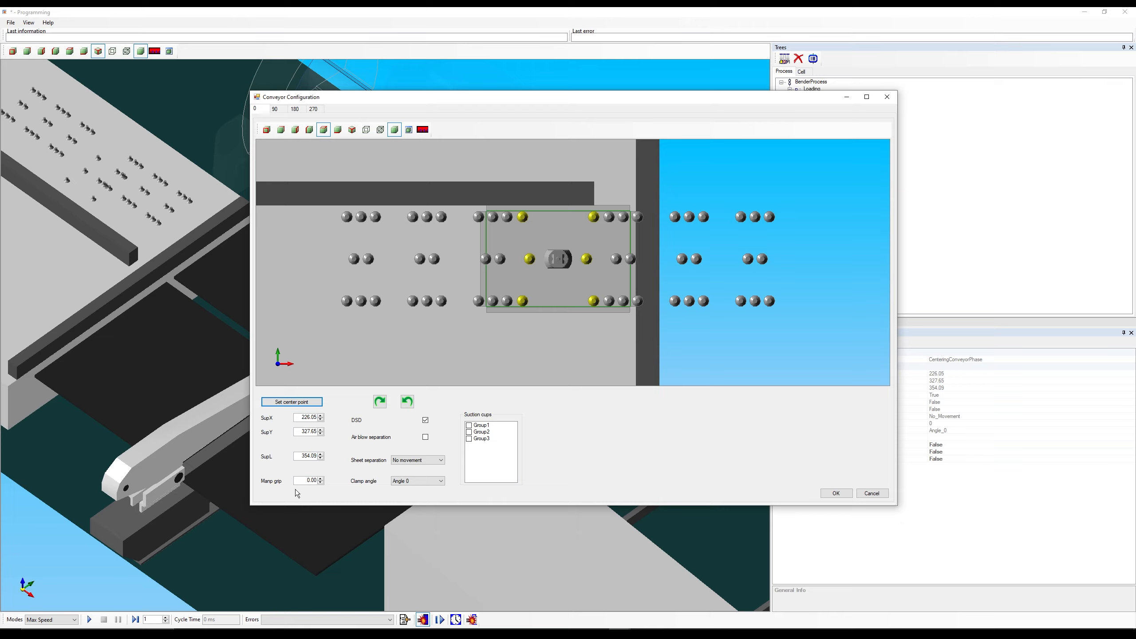
Step: Set the conveyor's SupX value to 300 to shift the side support
click(301, 417)
click(300, 417)
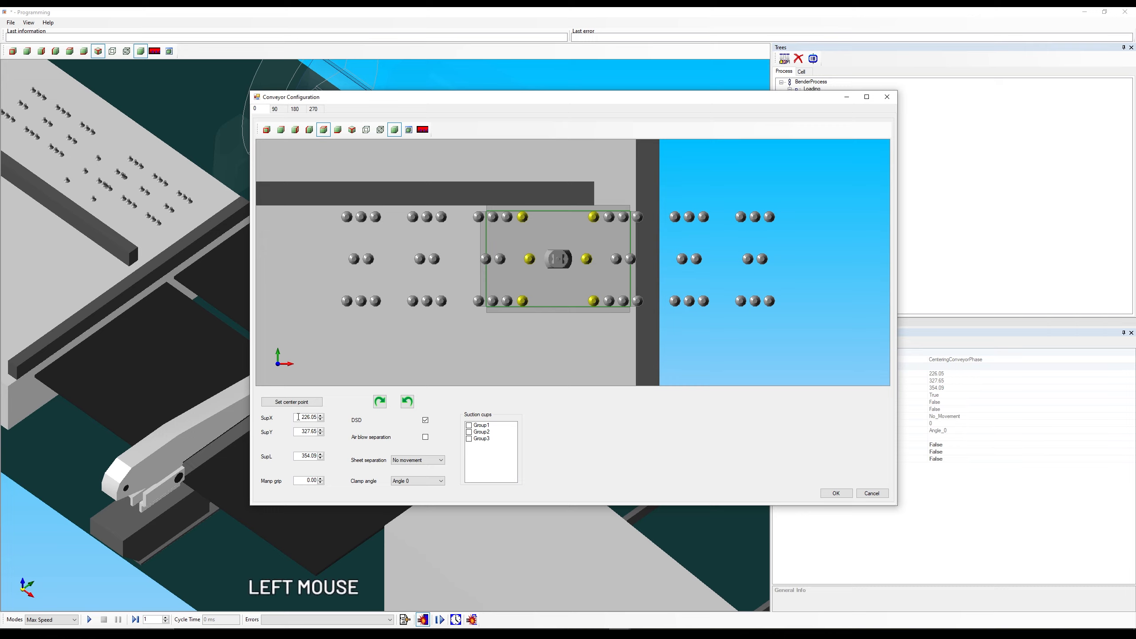
double_click(298, 417)
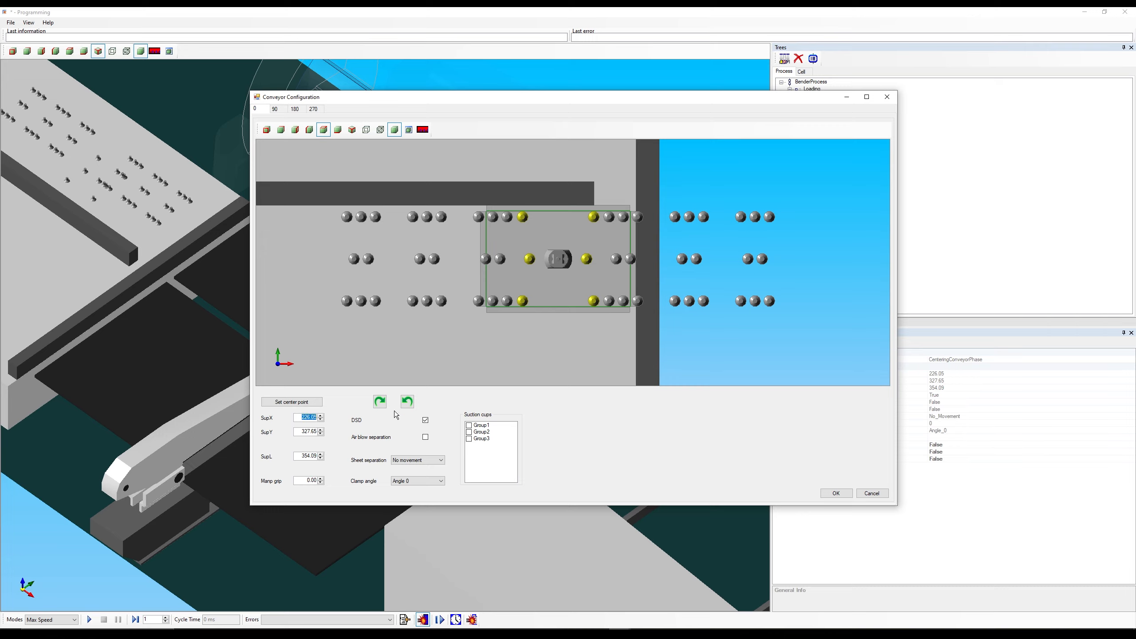
text(300)
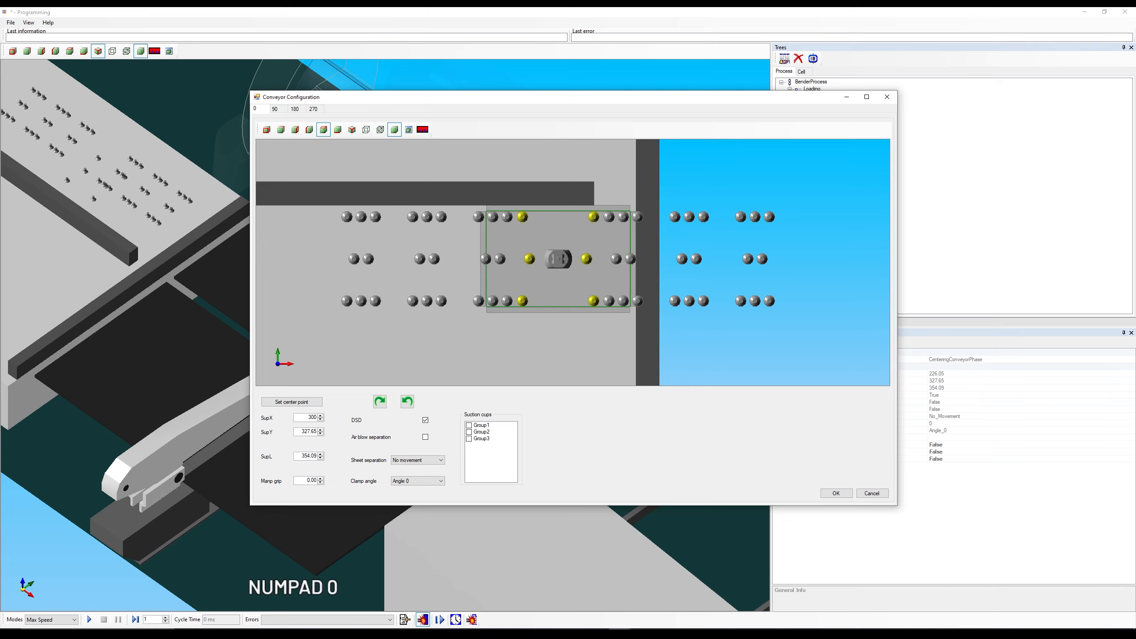
key(Tab)
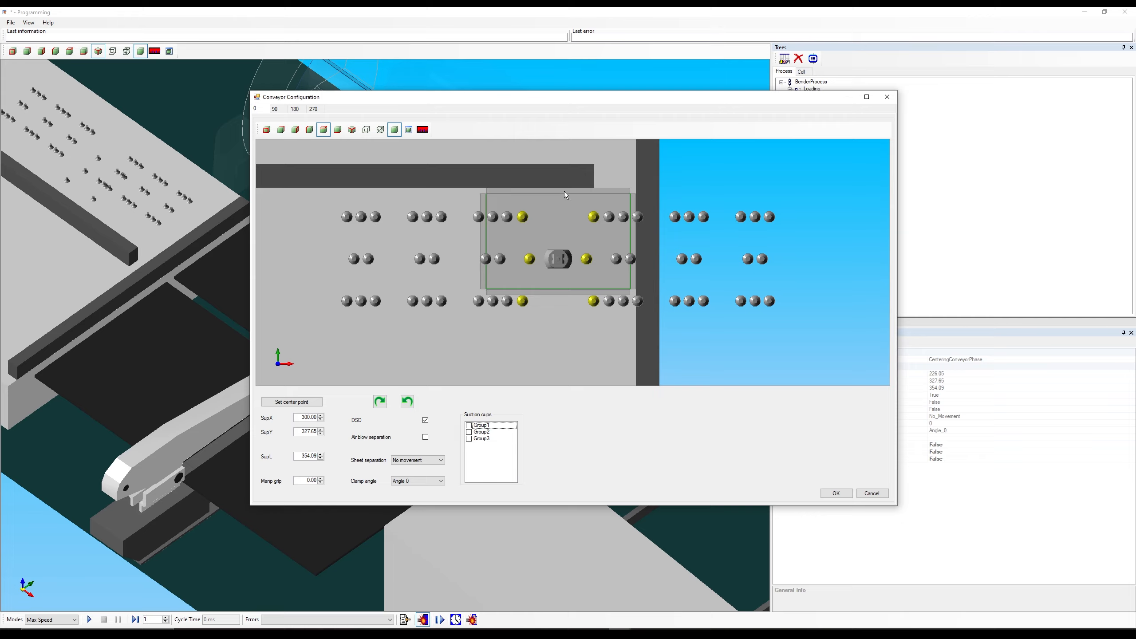
Step: Set the conveyor's SupX value to 226
double_click(300, 417)
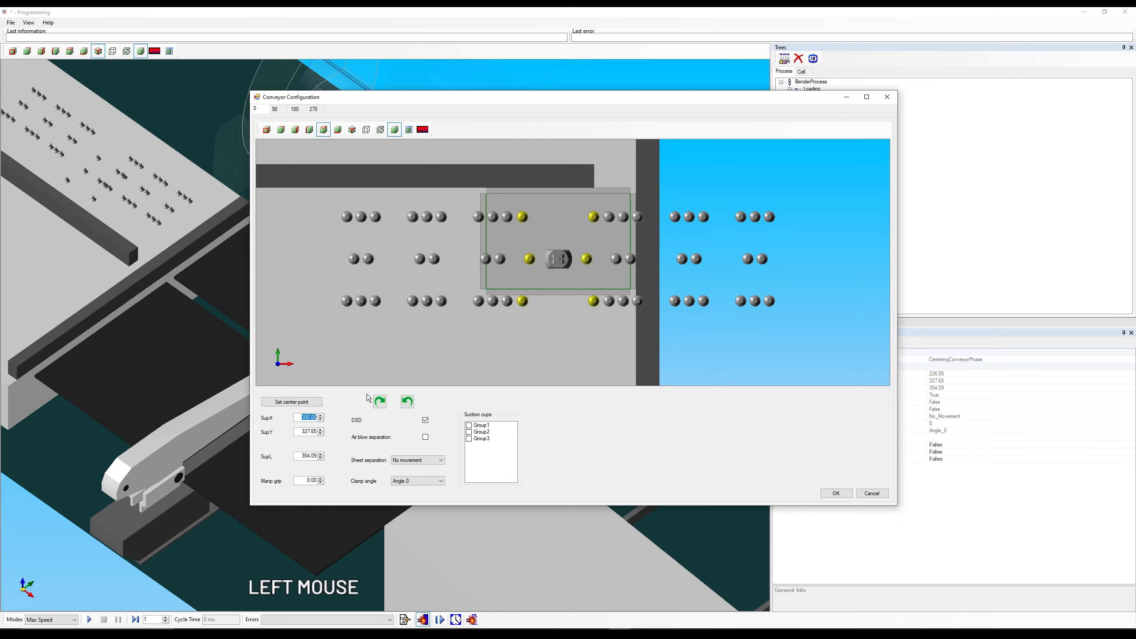
text(226)
key(Tab)
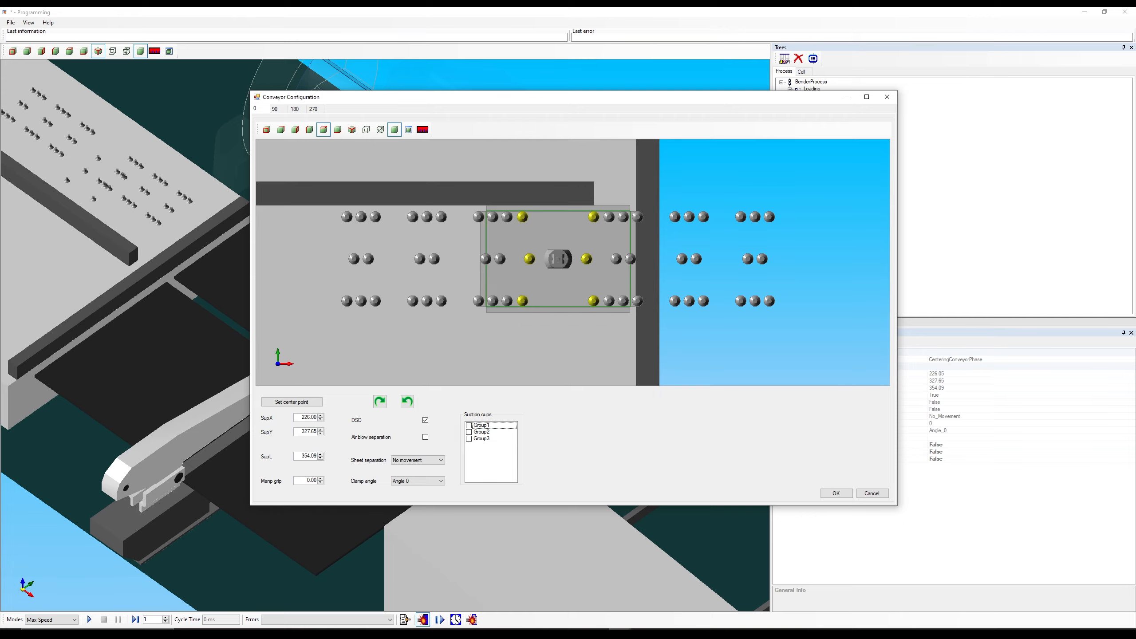
Step: Try a SupX value of 150 on the conveyor, then set SupX back to 226
double_click(302, 417)
text(150)
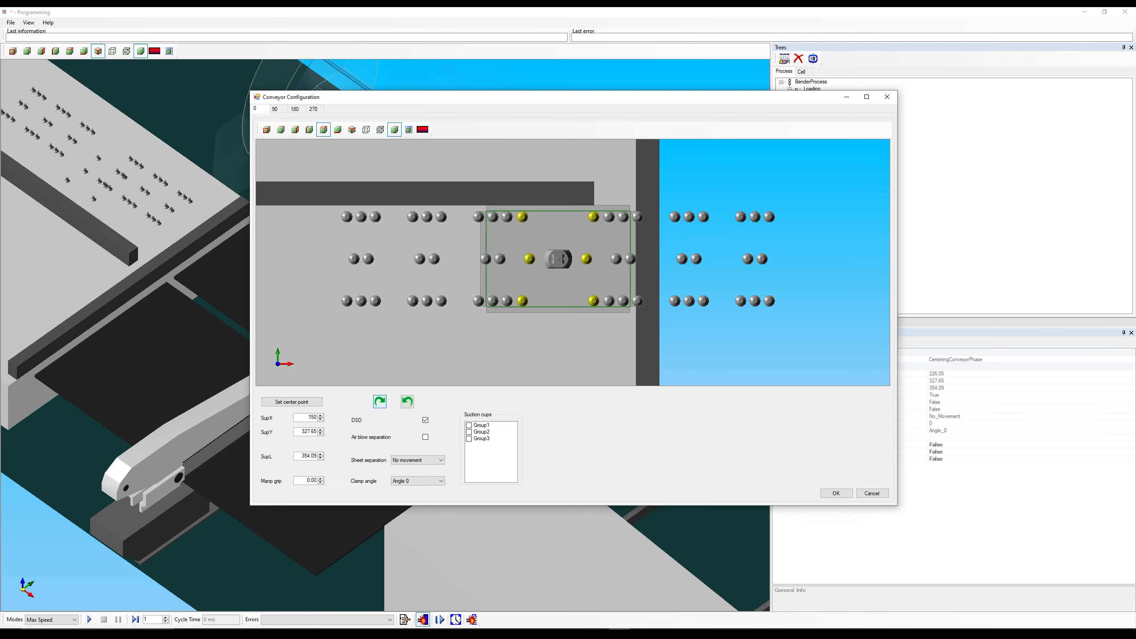
key(Tab)
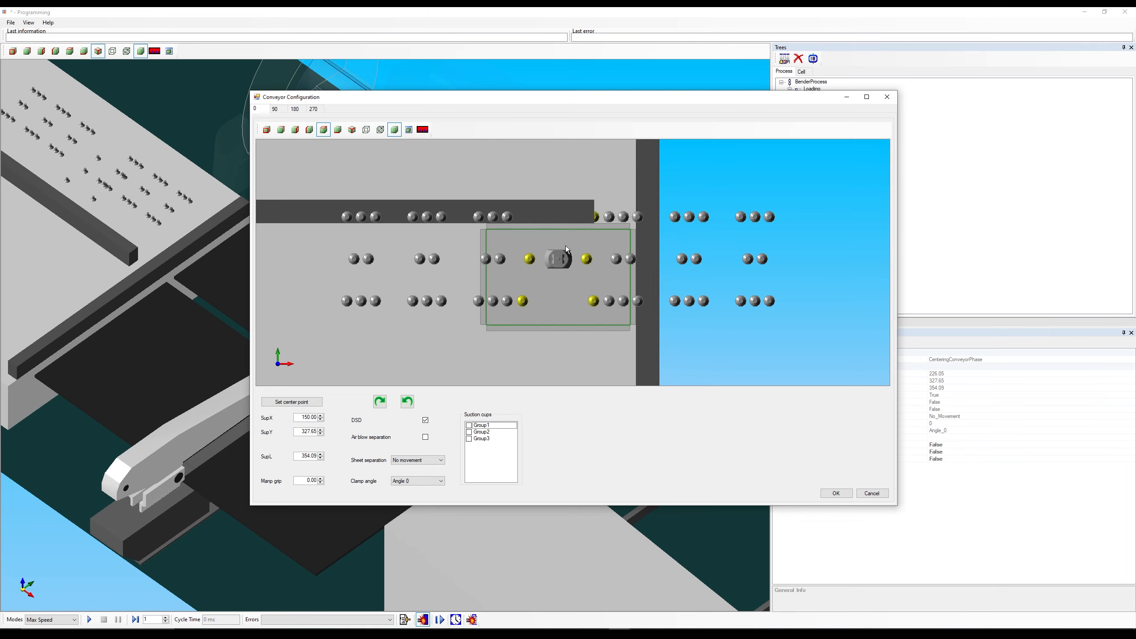
double_click(296, 417)
text(226)
key(Tab)
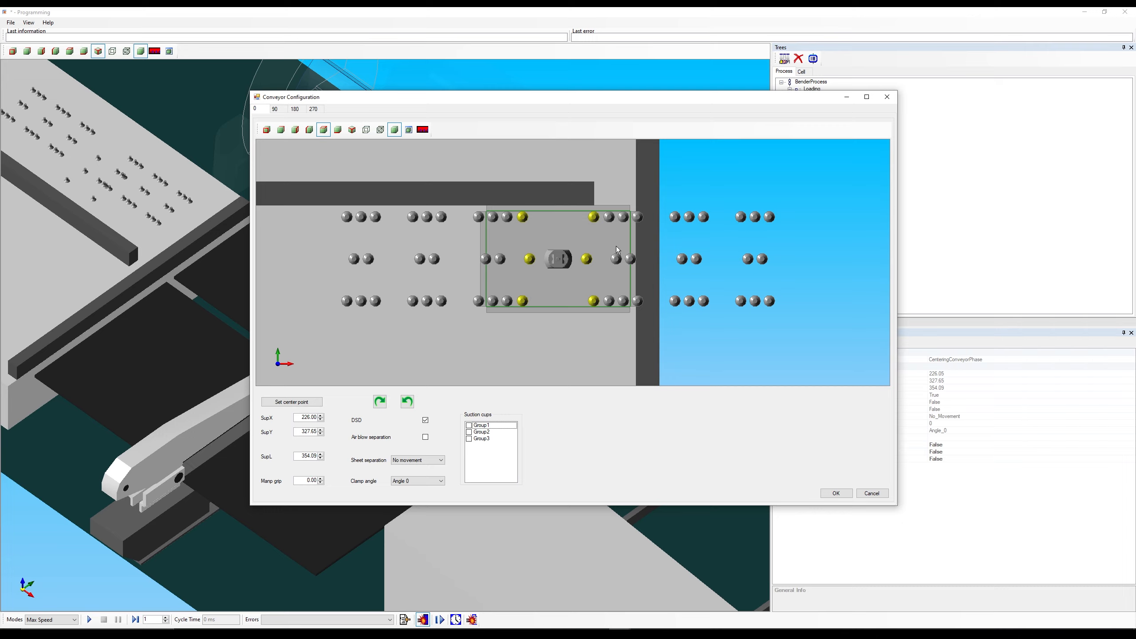
Step: Try SupY values of 400 and 200 for the conveyor, then set SupY to 325
click(305, 431)
text(400)
key(Tab)
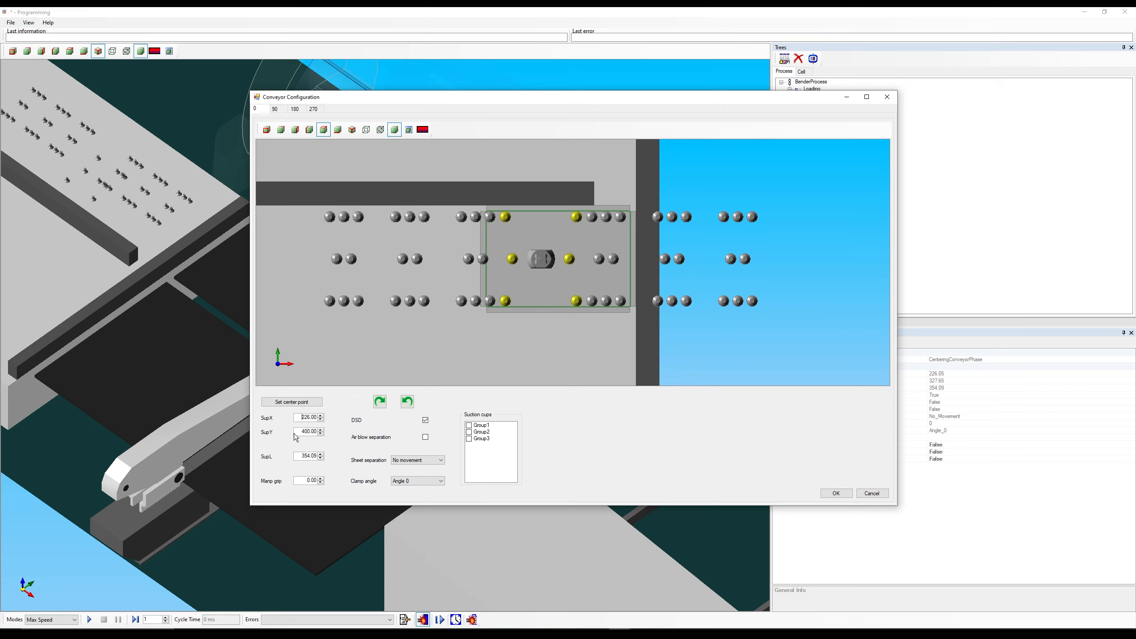
double_click(307, 431)
text(200)
key(Tab)
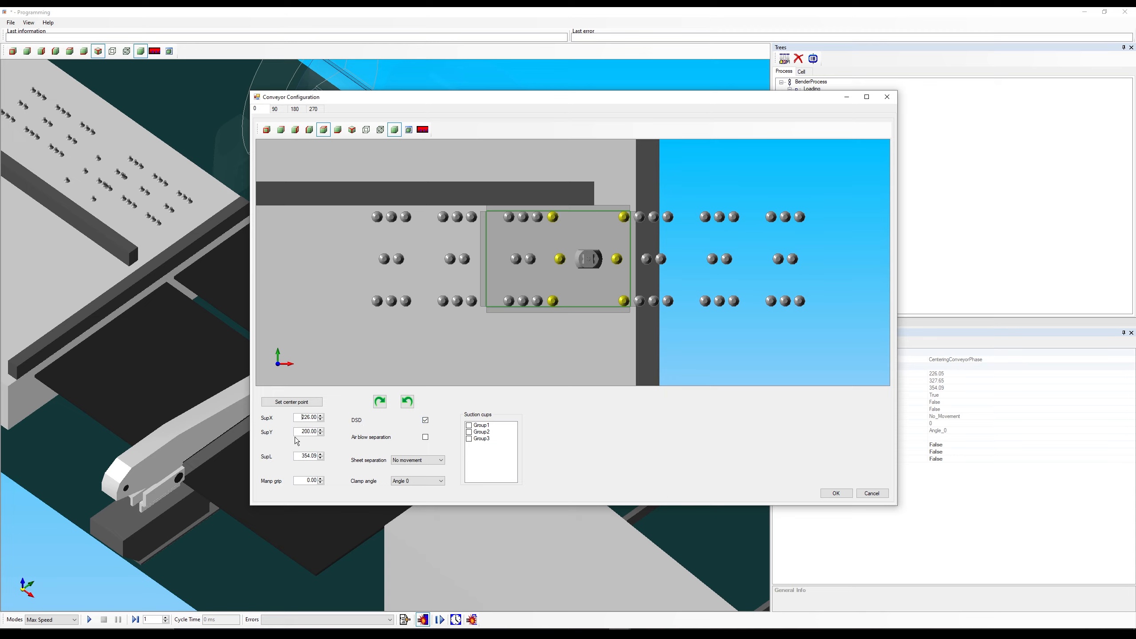
double_click(308, 431)
text(325)
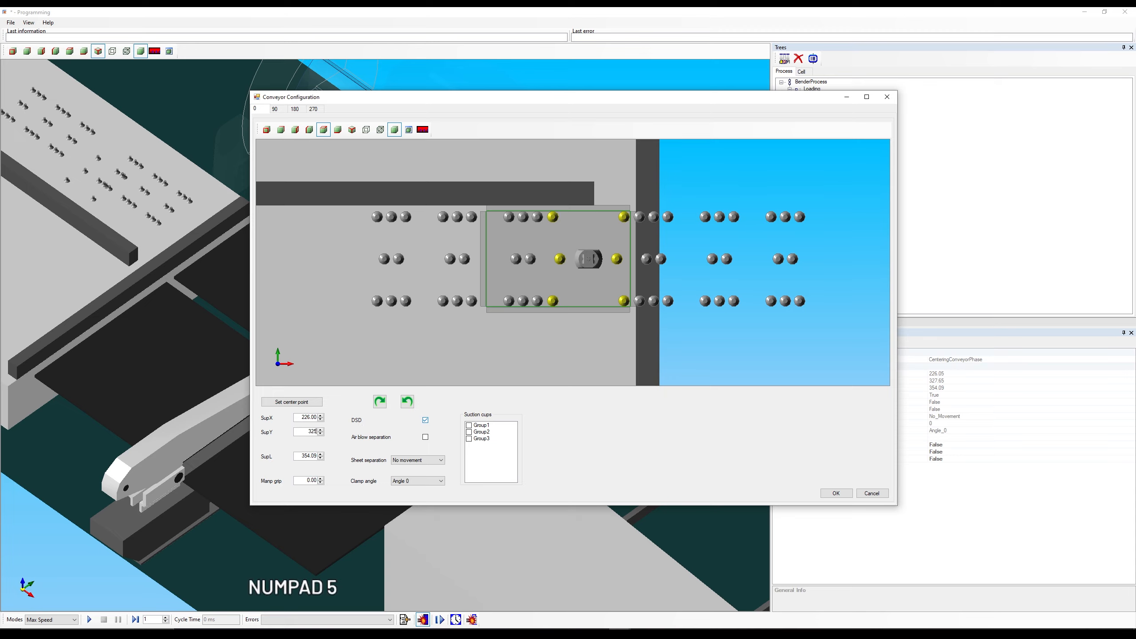
key(Return)
click(300, 467)
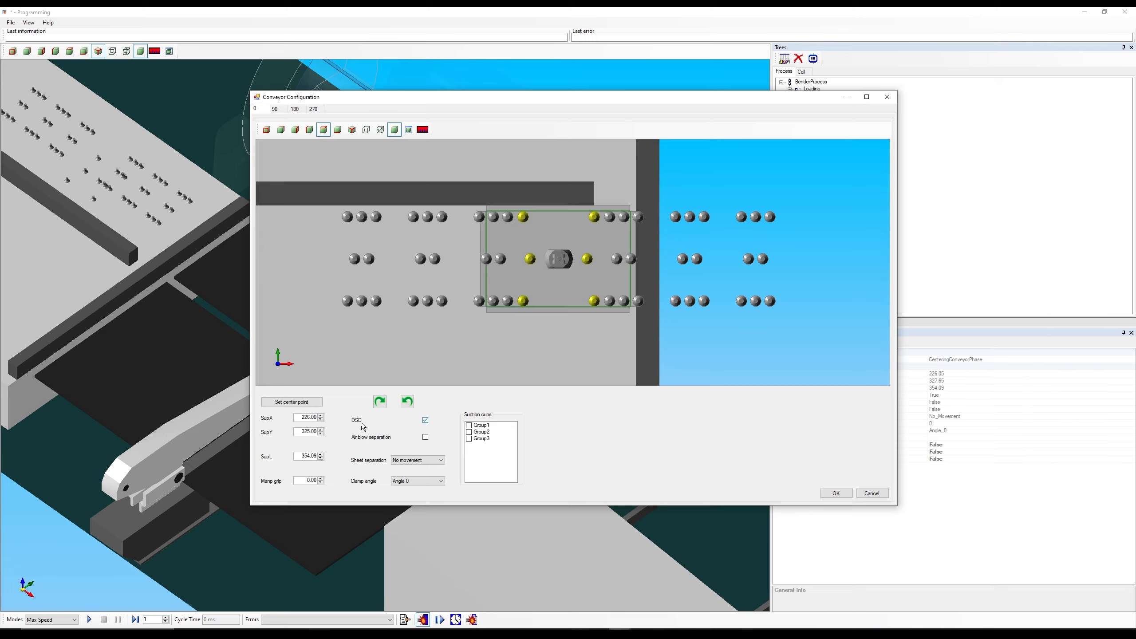
Step: Try SupL values of 200 and 350 for the suction cup rows, then adjust SupL to 349.25
double_click(299, 458)
text(200)
key(Tab)
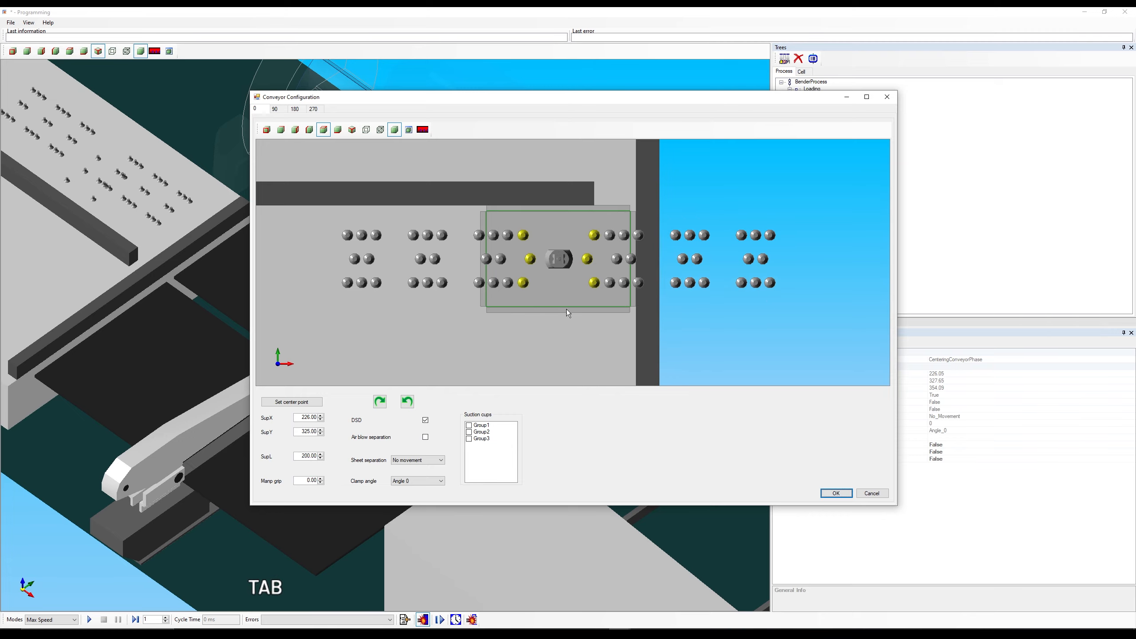
click(308, 455)
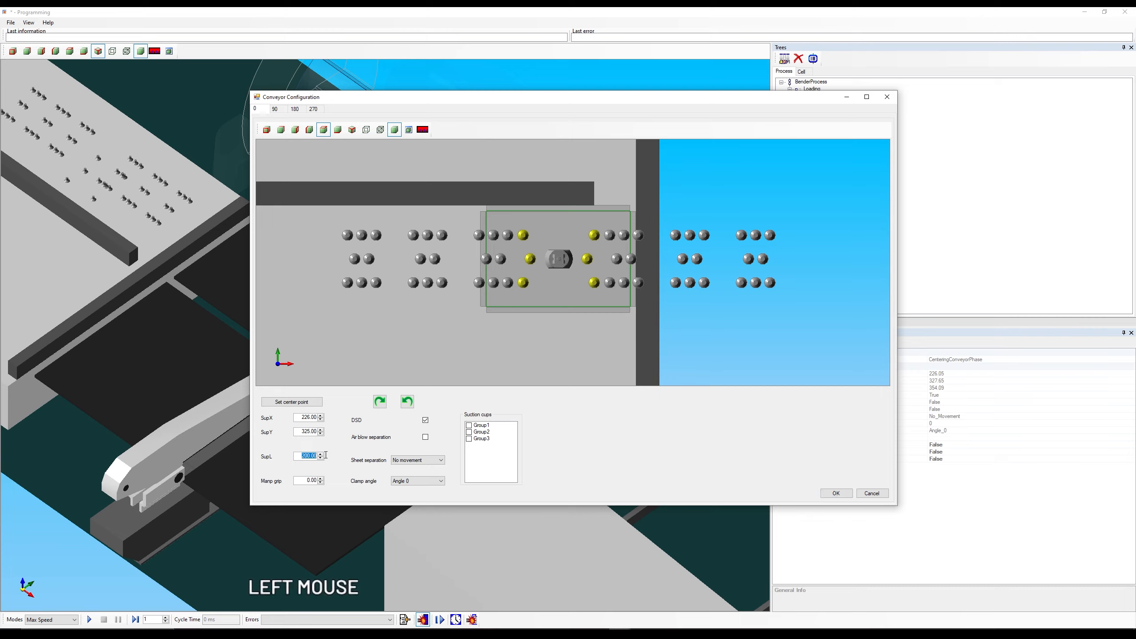
text(350)
key(Tab)
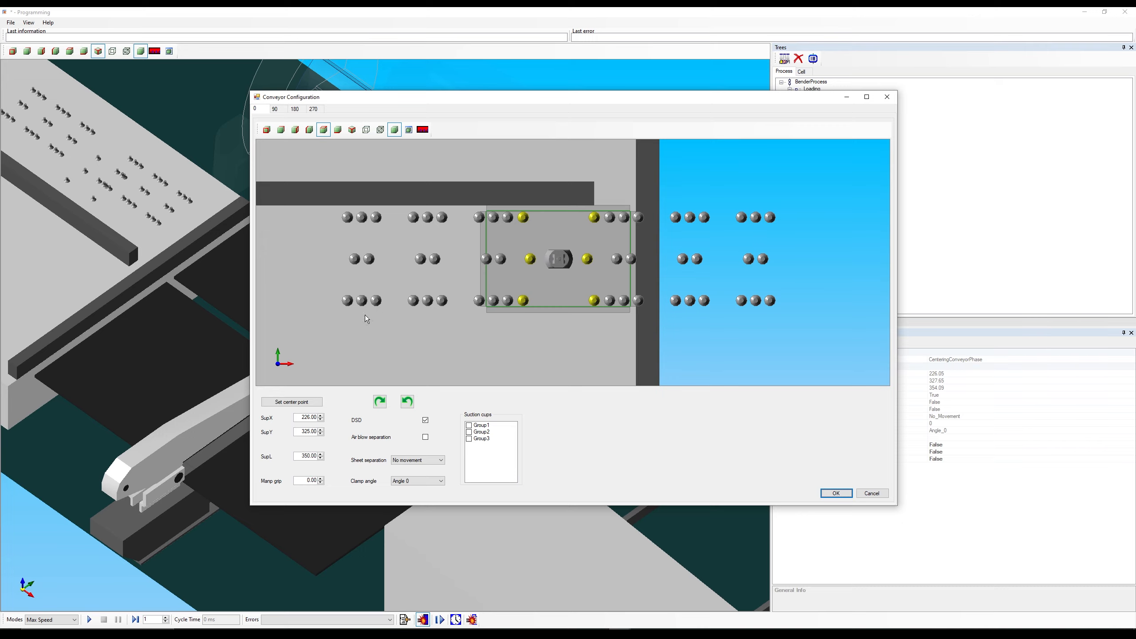
click(321, 454)
scroll(298, 457, up, 4)
scroll(300, 458, down, 1)
click(326, 468)
Step: Set the Manp grp value to 100 to offset the manipulator grip on the part
click(306, 480)
text(100)
key(Tab)
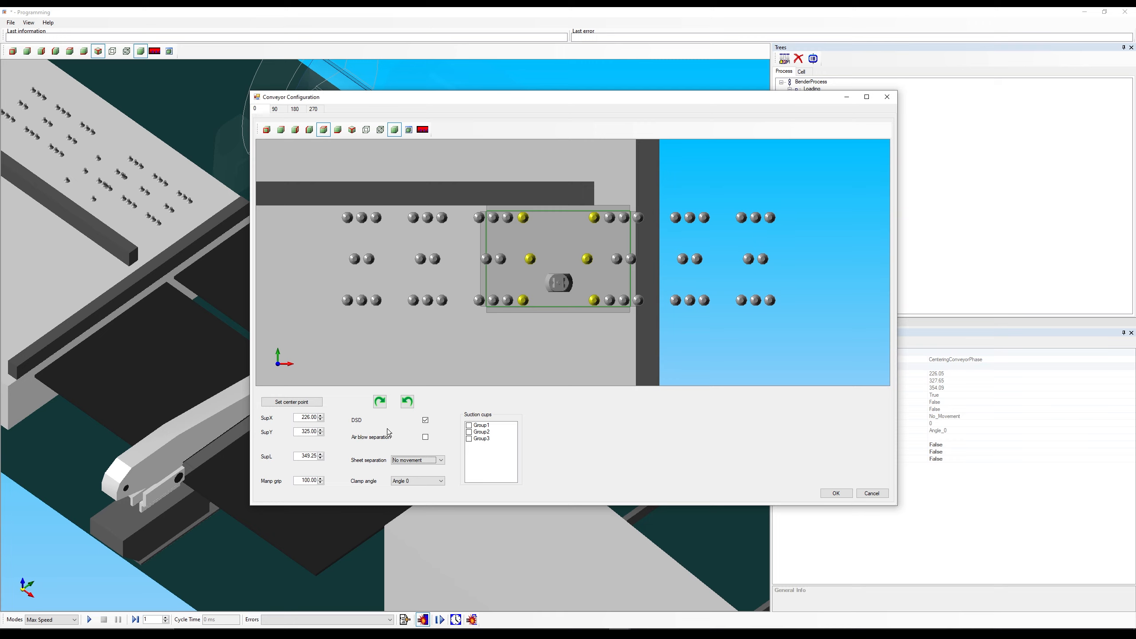
Step: Try rotating the part on the conveyor in both directions
click(406, 402)
click(404, 405)
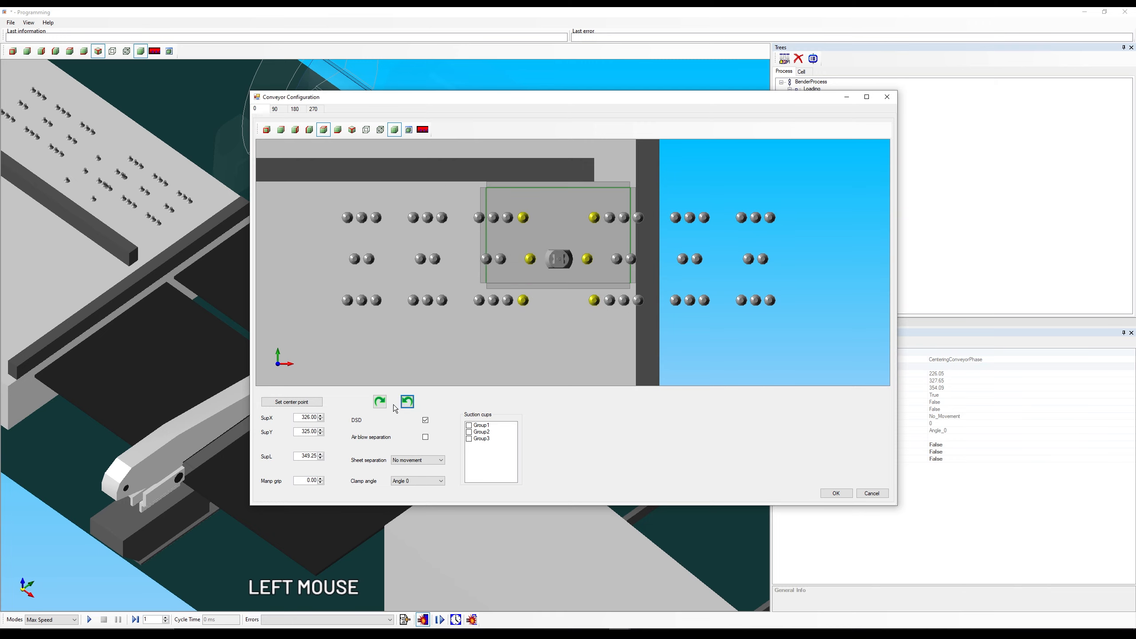
click(381, 403)
click(409, 402)
click(407, 402)
click(408, 402)
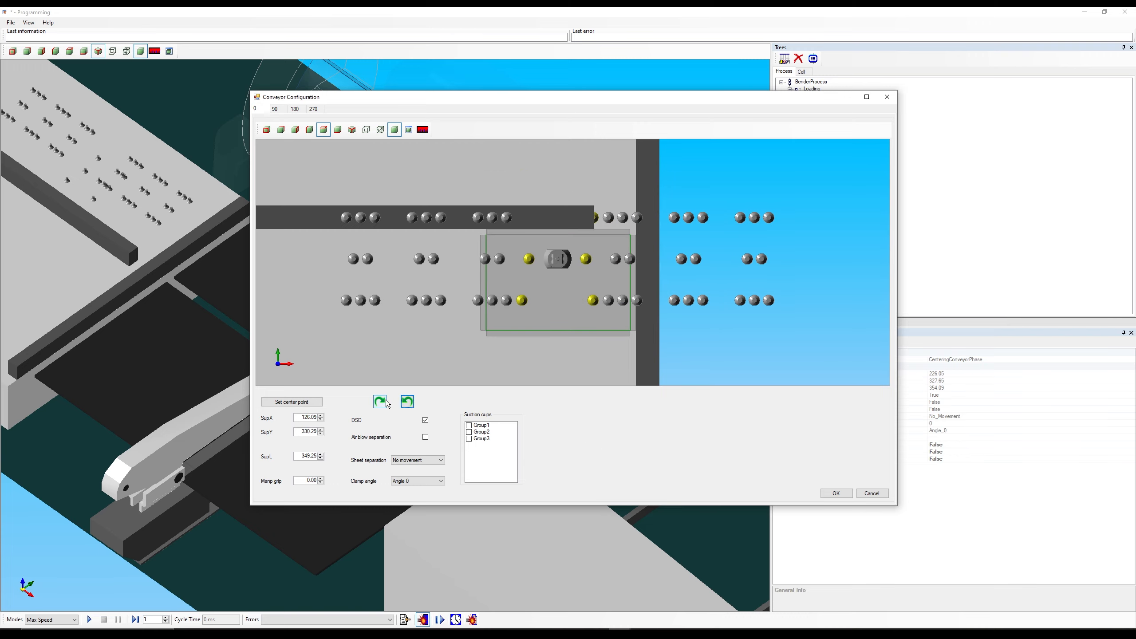
click(404, 403)
click(405, 403)
click(405, 403)
Step: Check the sheet separation options and set the clamp angle to Angle 270
click(419, 460)
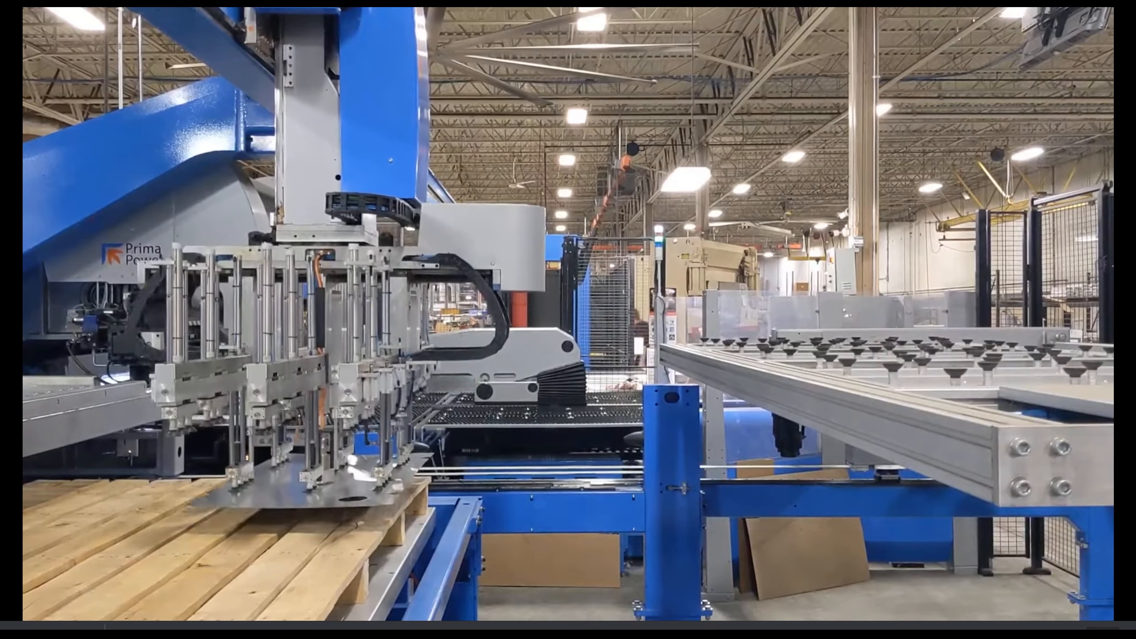
click(410, 448)
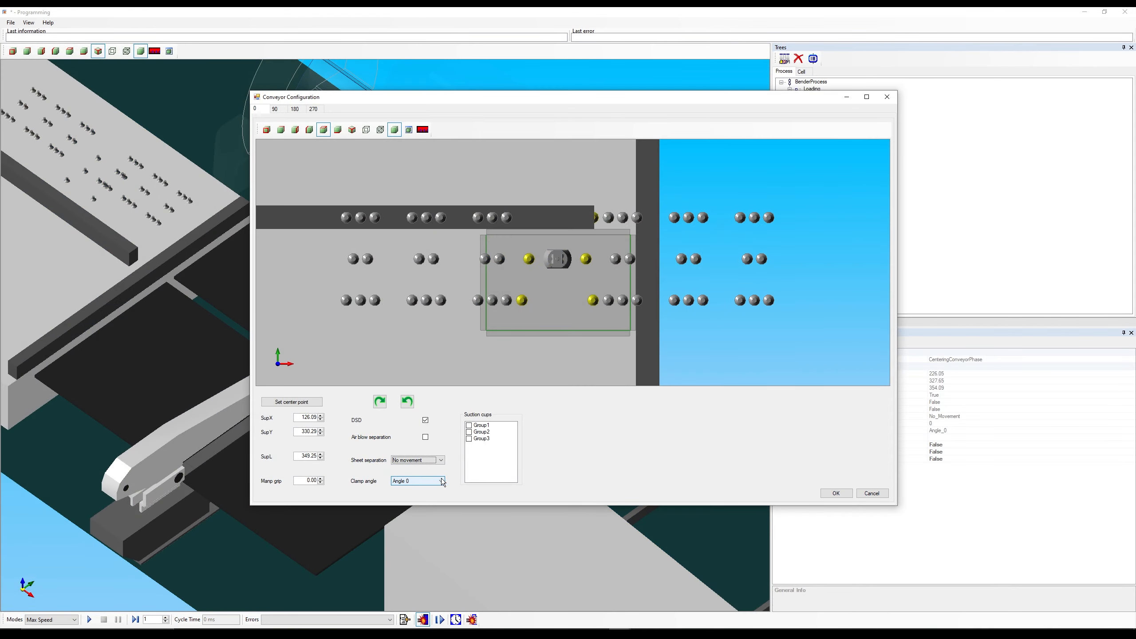
click(440, 481)
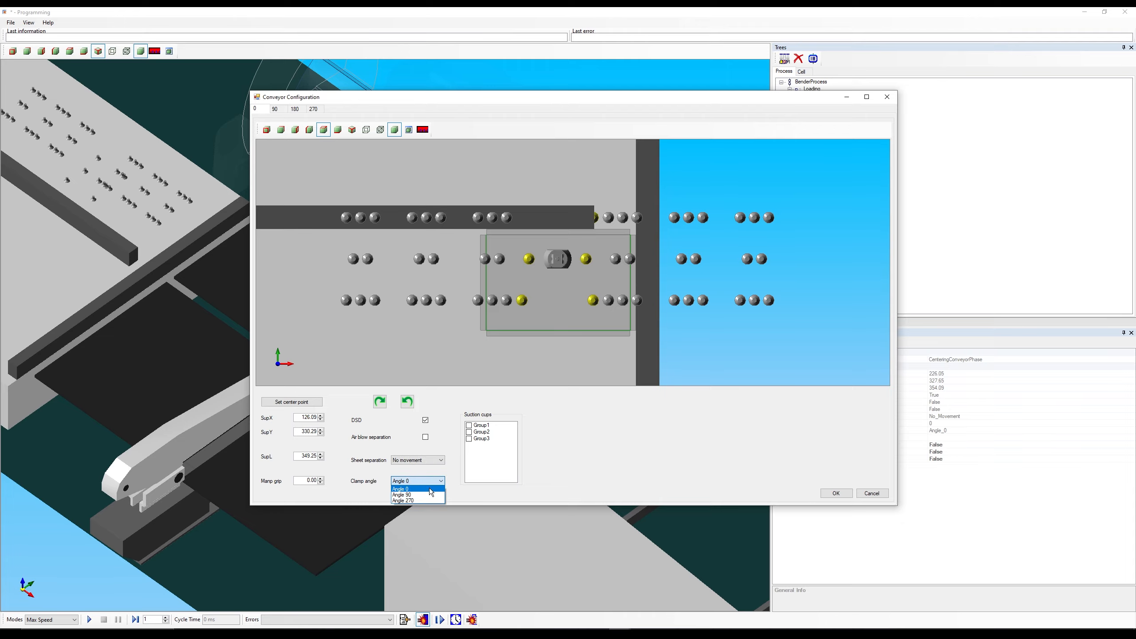
click(436, 491)
click(440, 481)
click(427, 500)
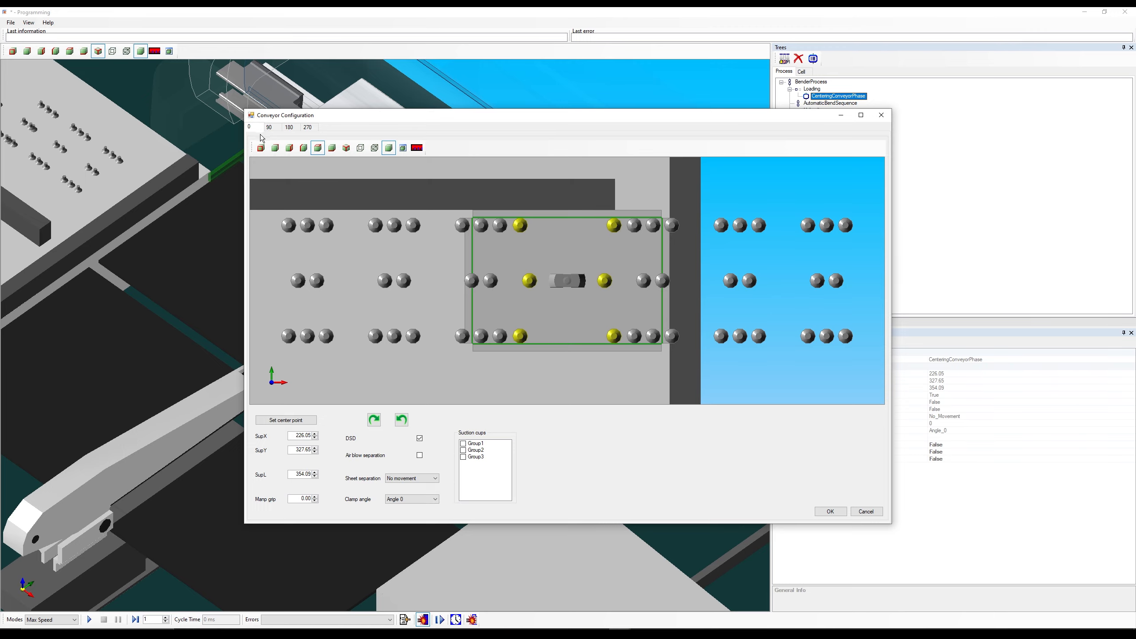
Step: Review the conveyor configuration for the 90, 180 and 270 orientations, then discard the conveyor changes
click(272, 128)
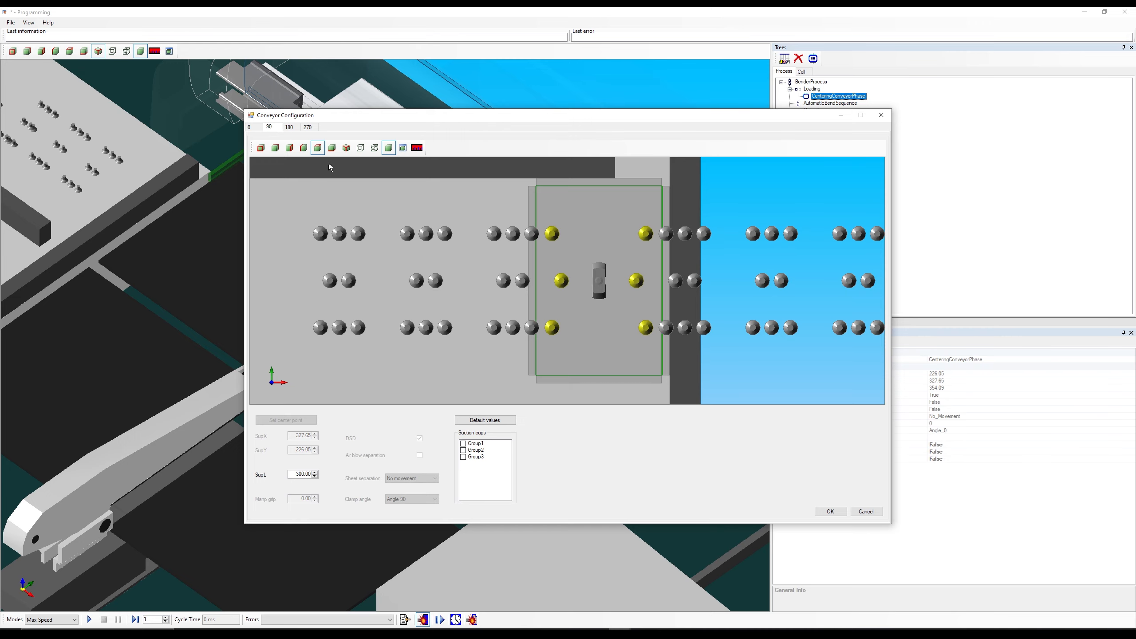
click(290, 128)
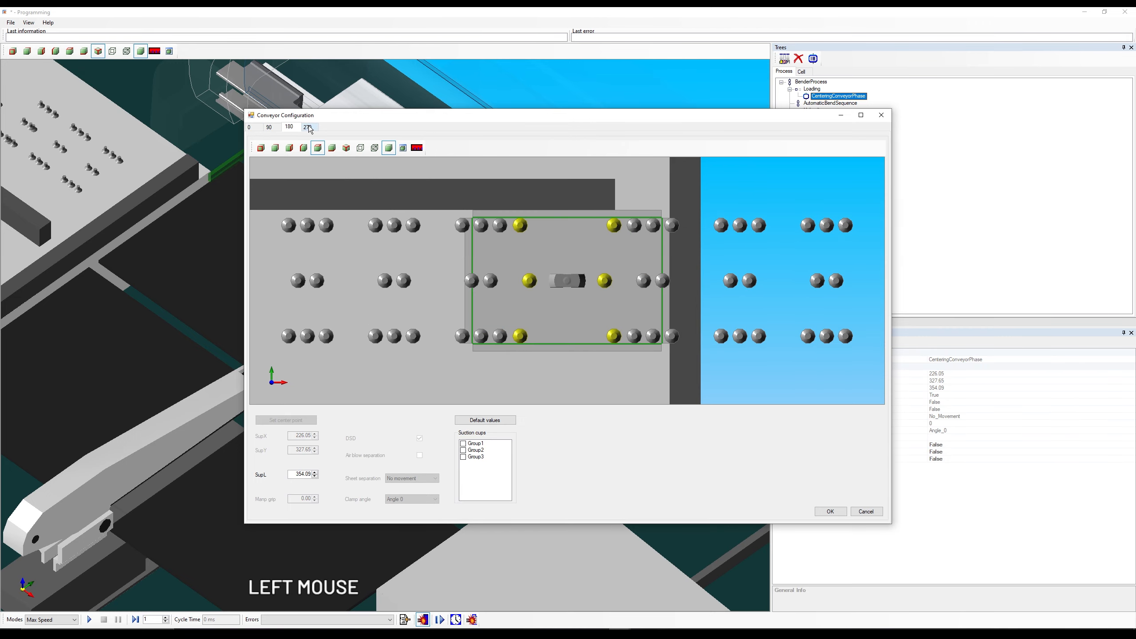
click(309, 128)
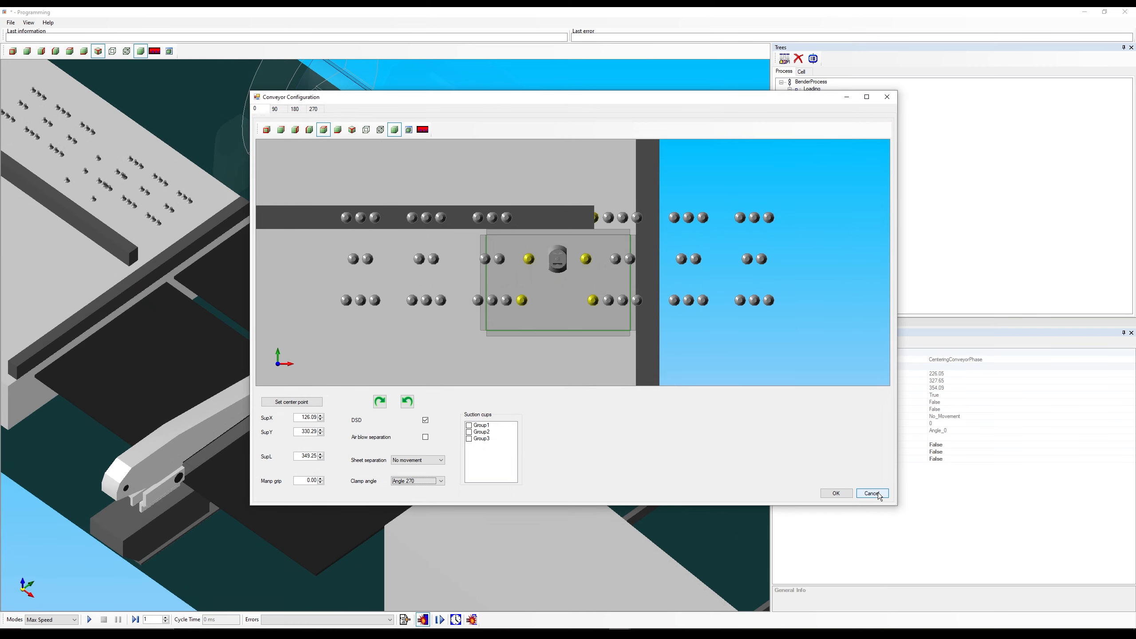
click(877, 492)
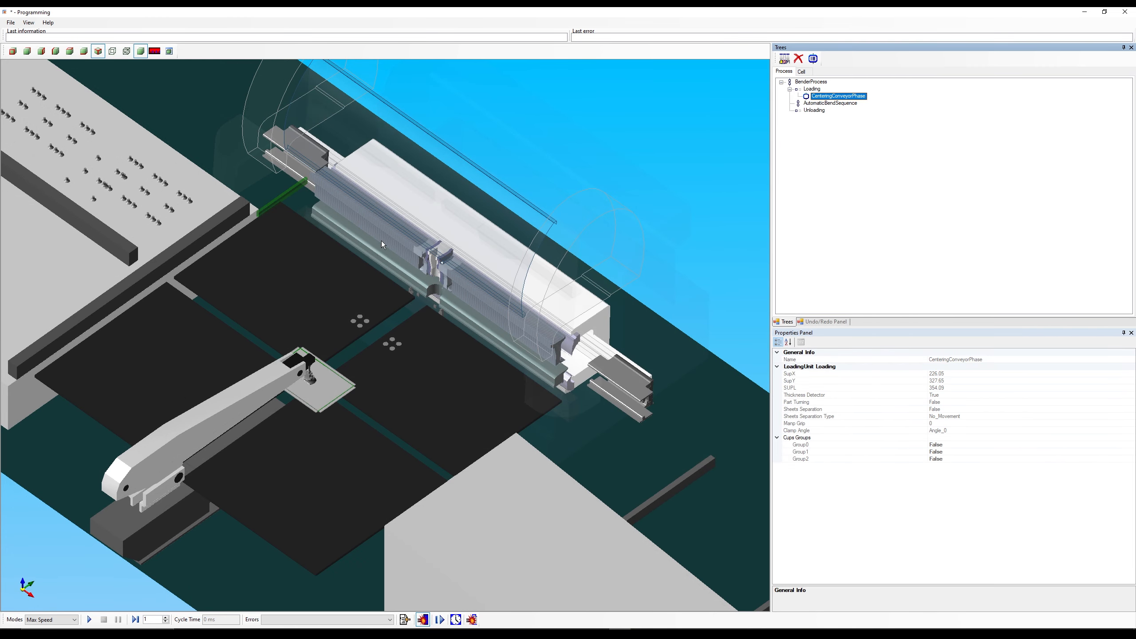
Step: Change the manipulator's clamp tool model to Clamp STD for the BenderProcess
scroll(317, 403, up, 5)
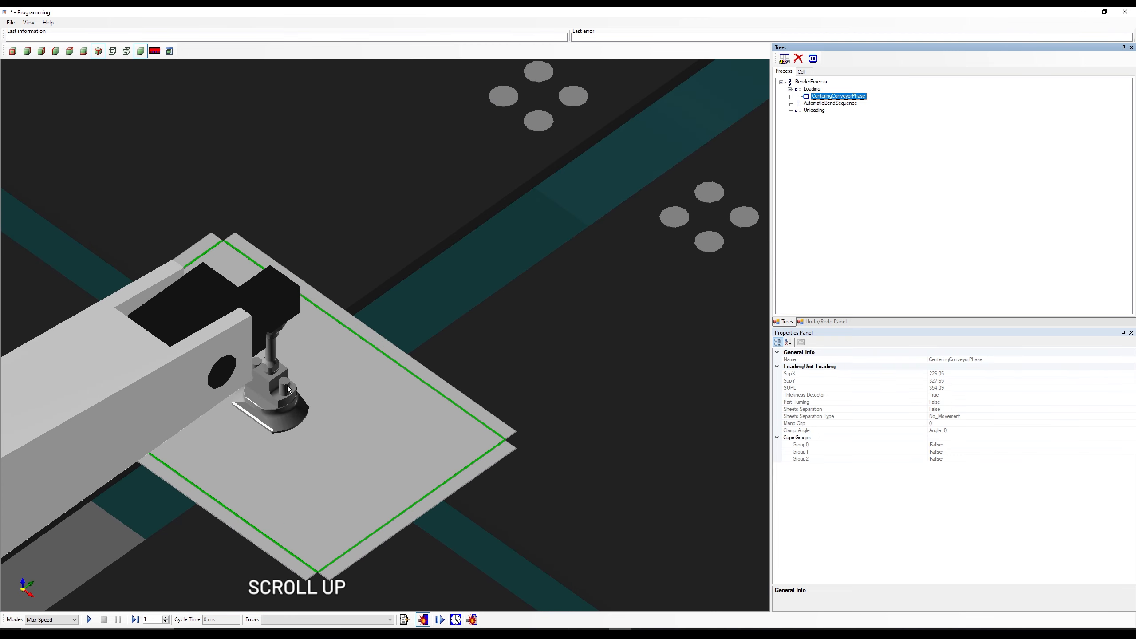
click(281, 389)
click(810, 82)
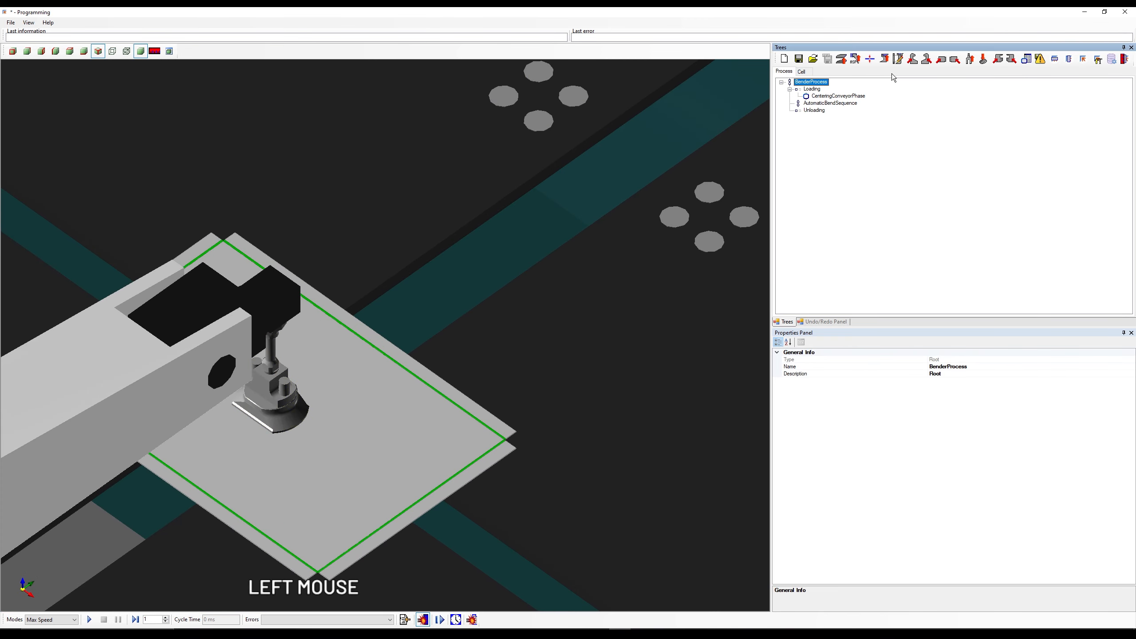
click(969, 59)
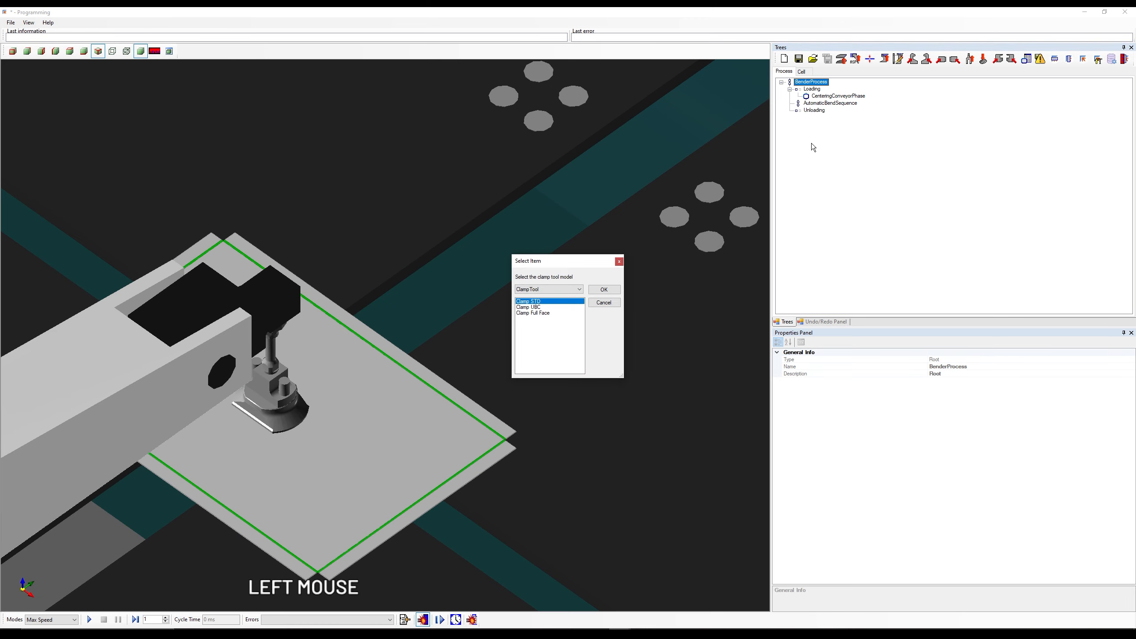
click(604, 290)
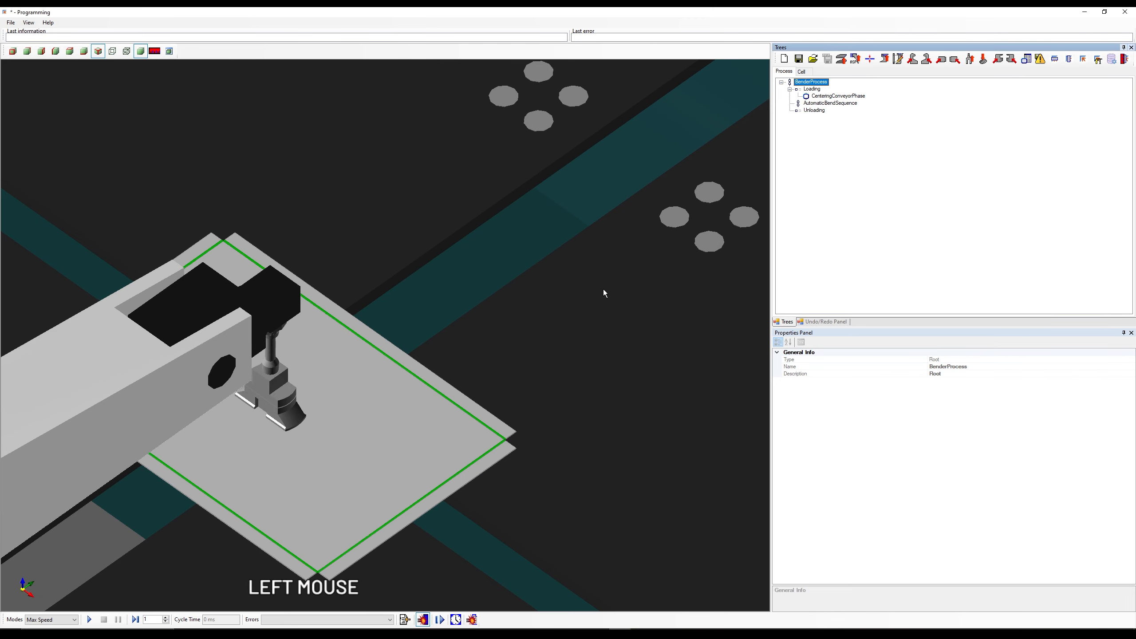
scroll(308, 366, down, 5)
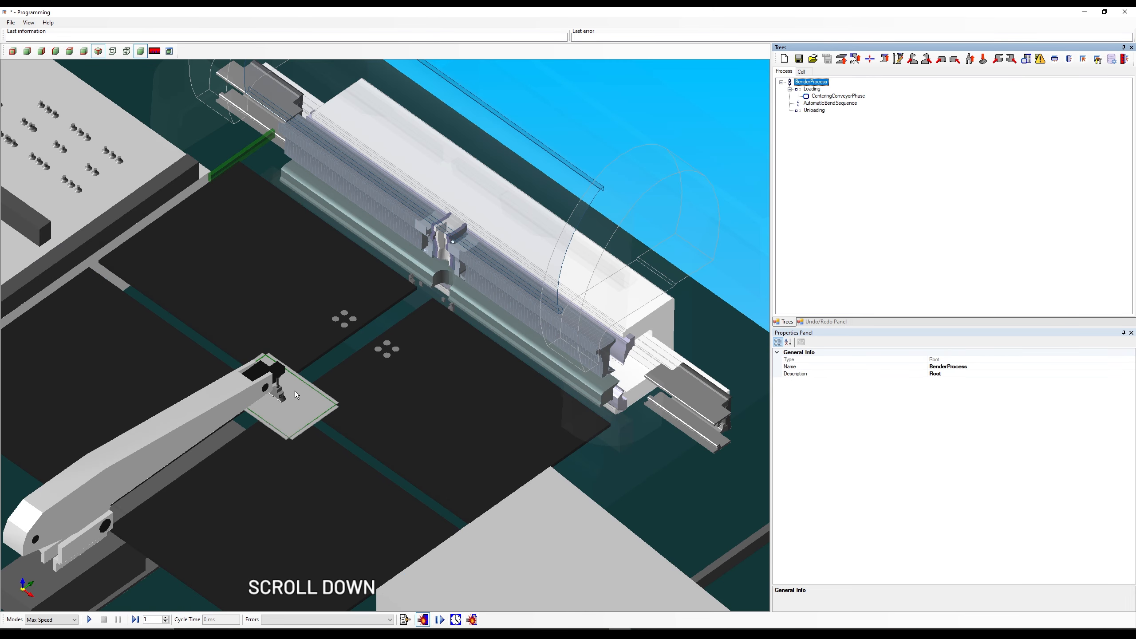
Step: Start a new bend process in the AutomaticBendSequence and enlarge its window and part preview
click(827, 97)
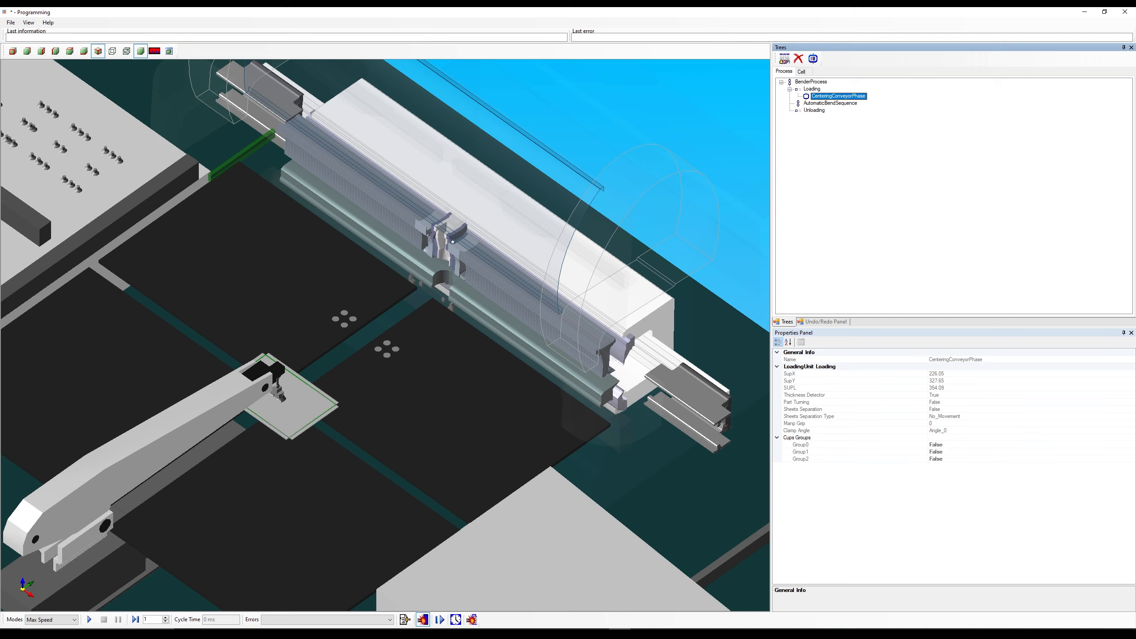
click(824, 104)
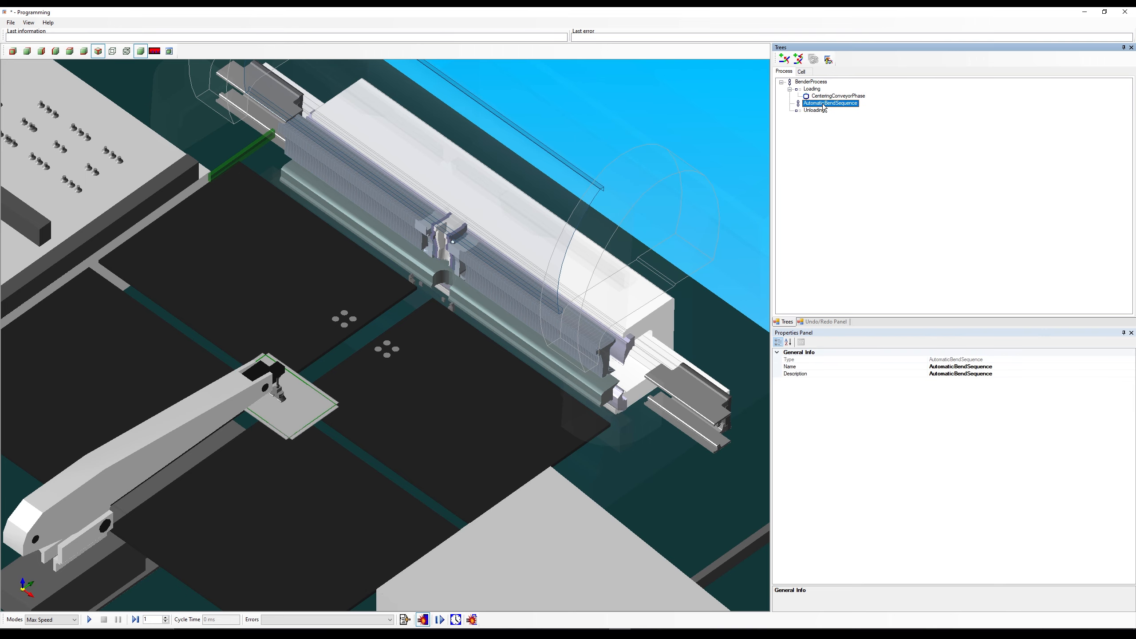
click(786, 60)
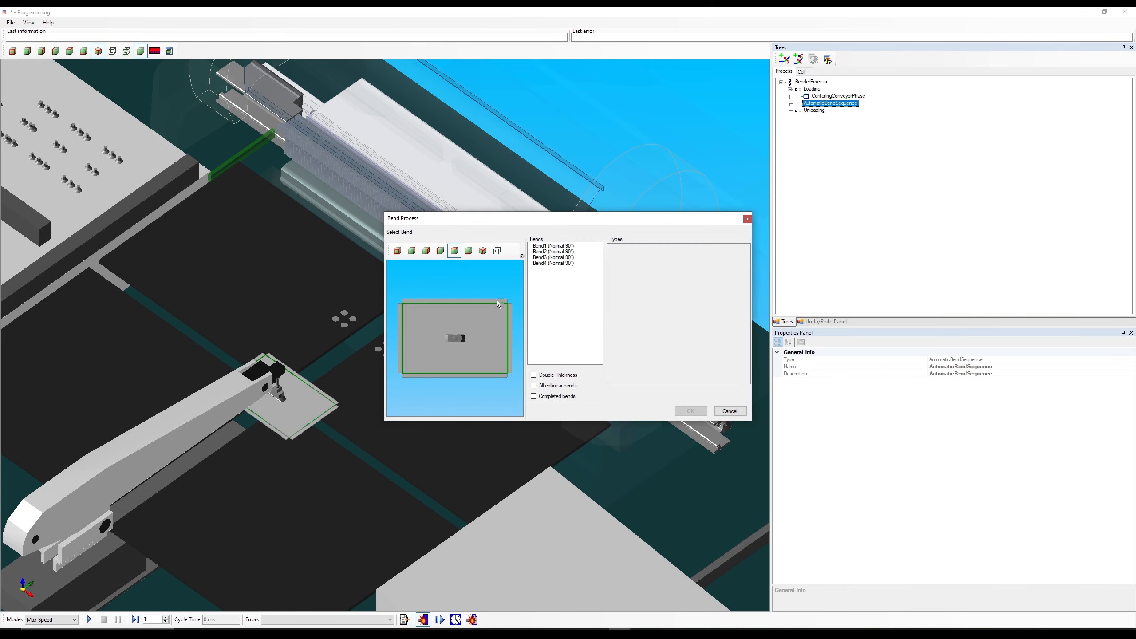
drag(384, 420, 158, 493)
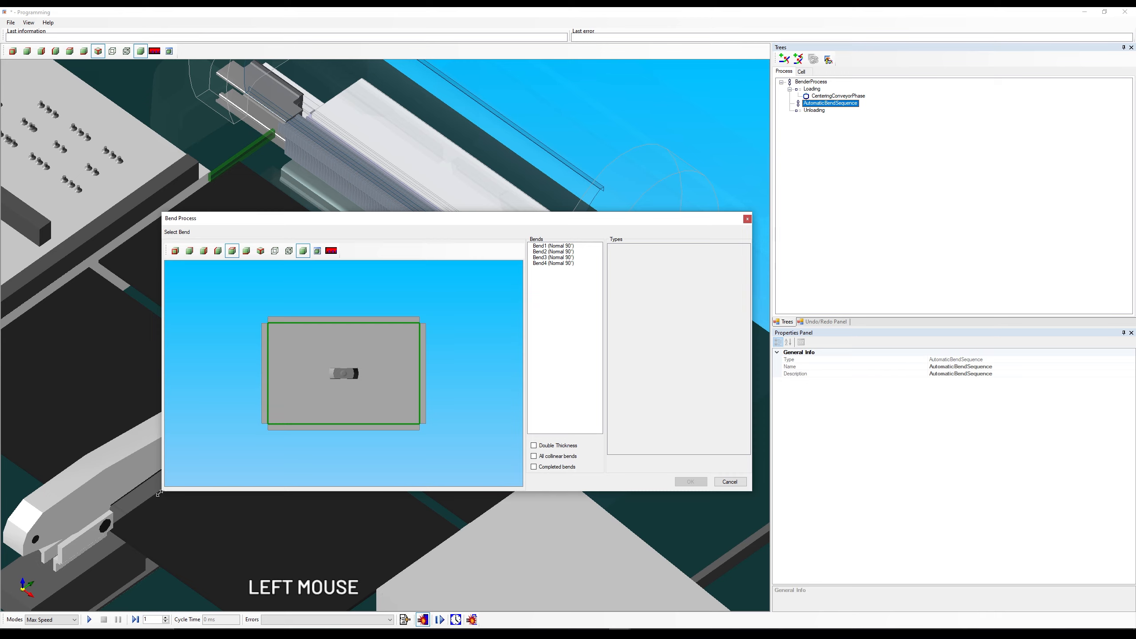
scroll(375, 349, up, 2)
drag(444, 225, 439, 145)
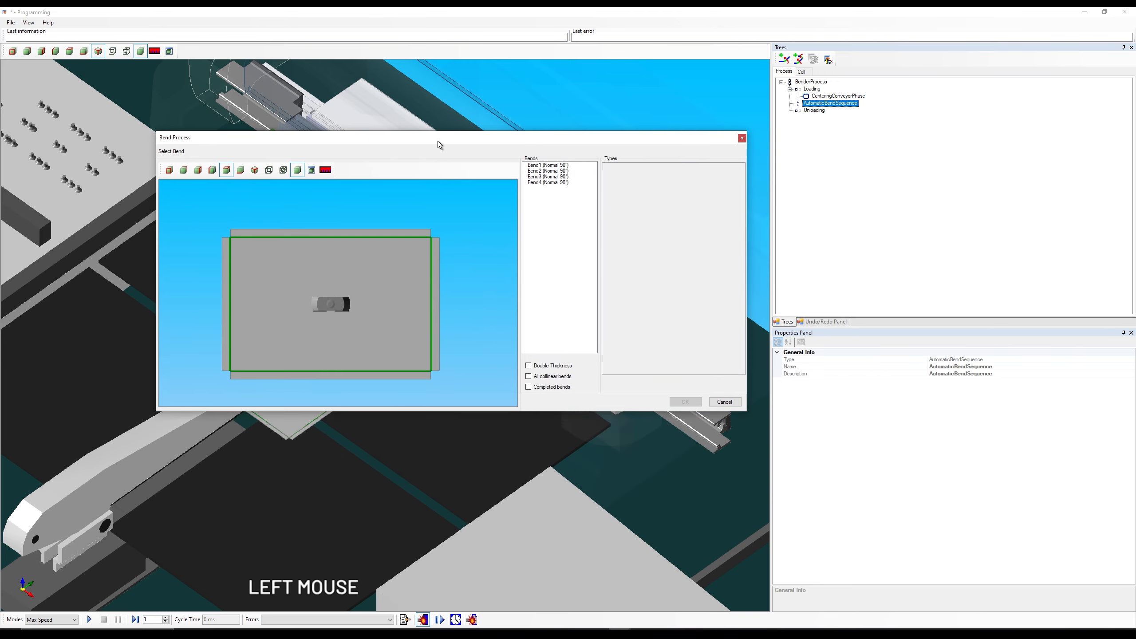
Step: Highlight Bend1 through Bend4 in turn to identify each bend line on the part
click(536, 165)
click(538, 171)
click(538, 177)
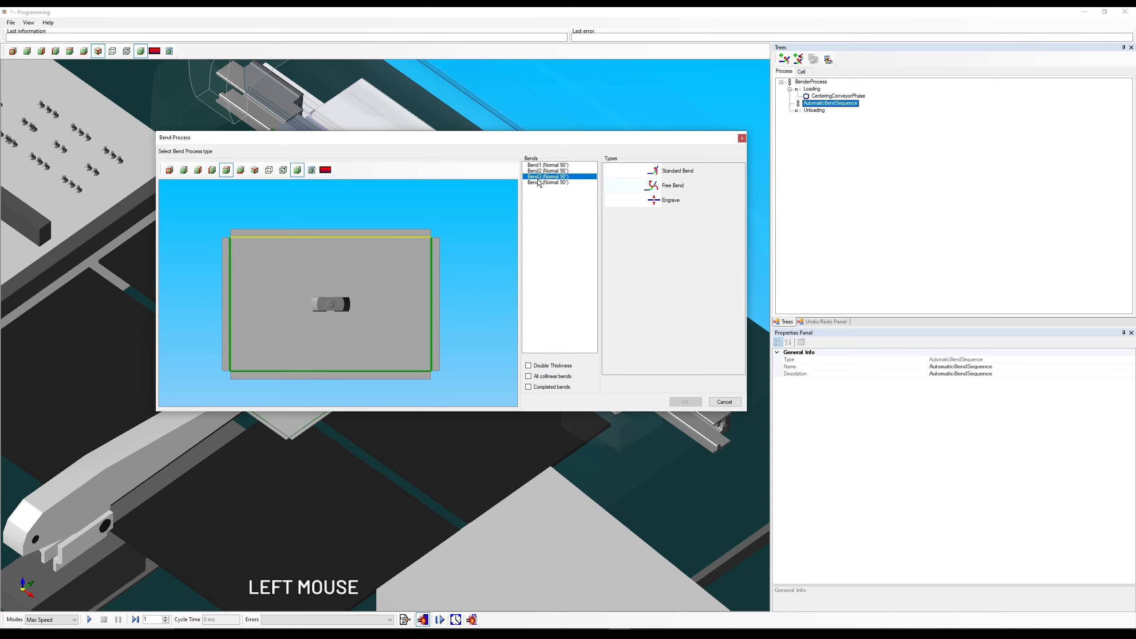
click(539, 183)
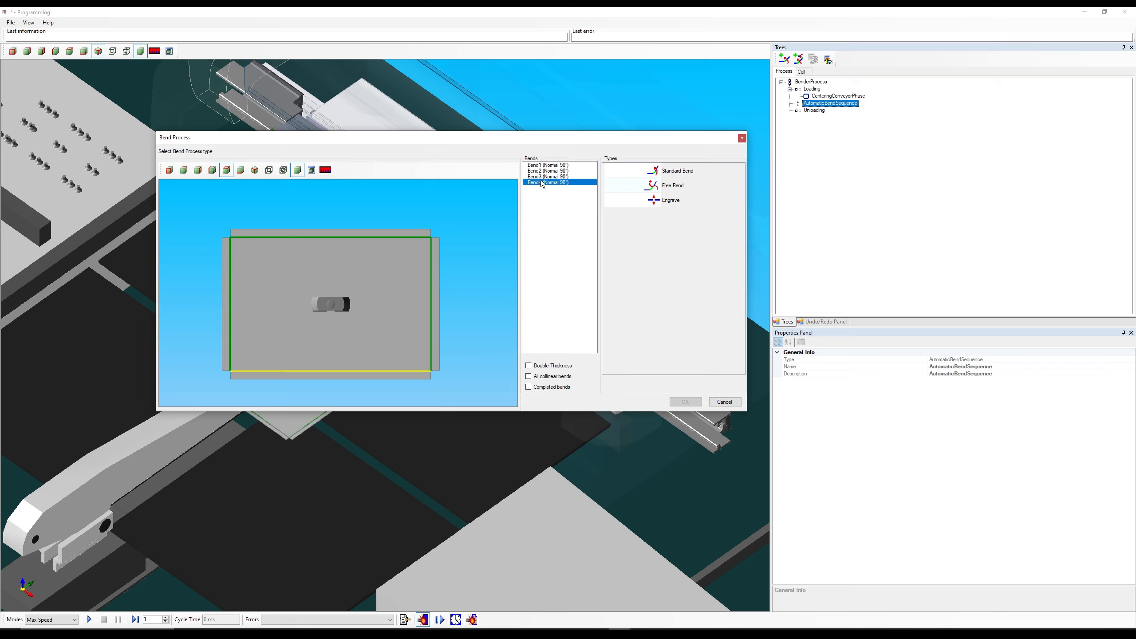
Step: Assign the Standard Bend type to Bend1 on the part and continue to its preparation settings
click(431, 272)
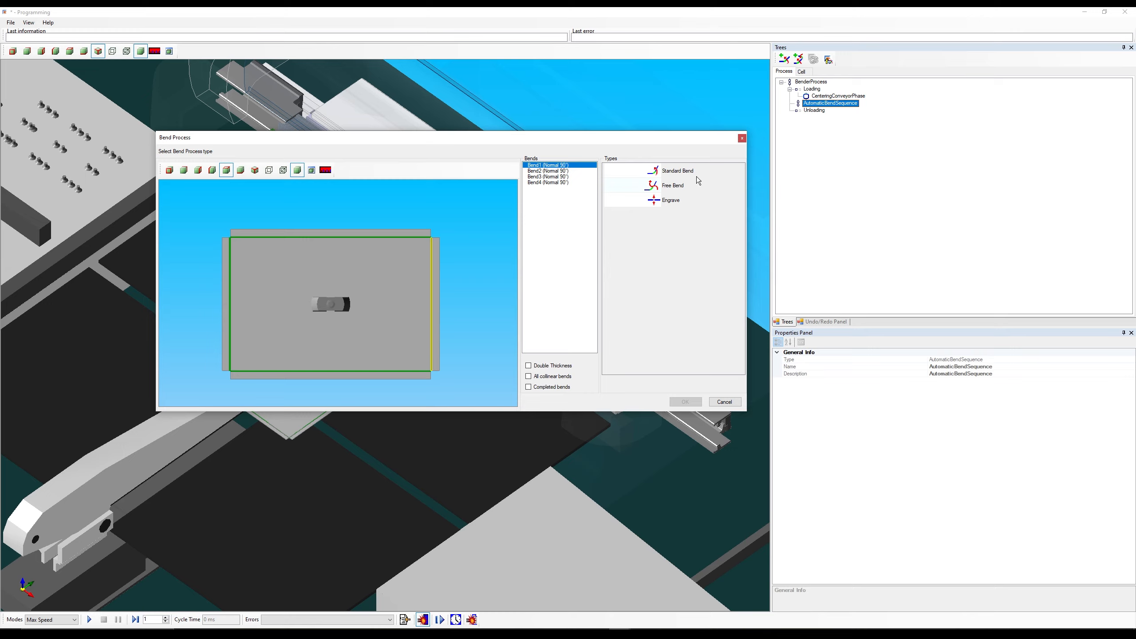
click(644, 172)
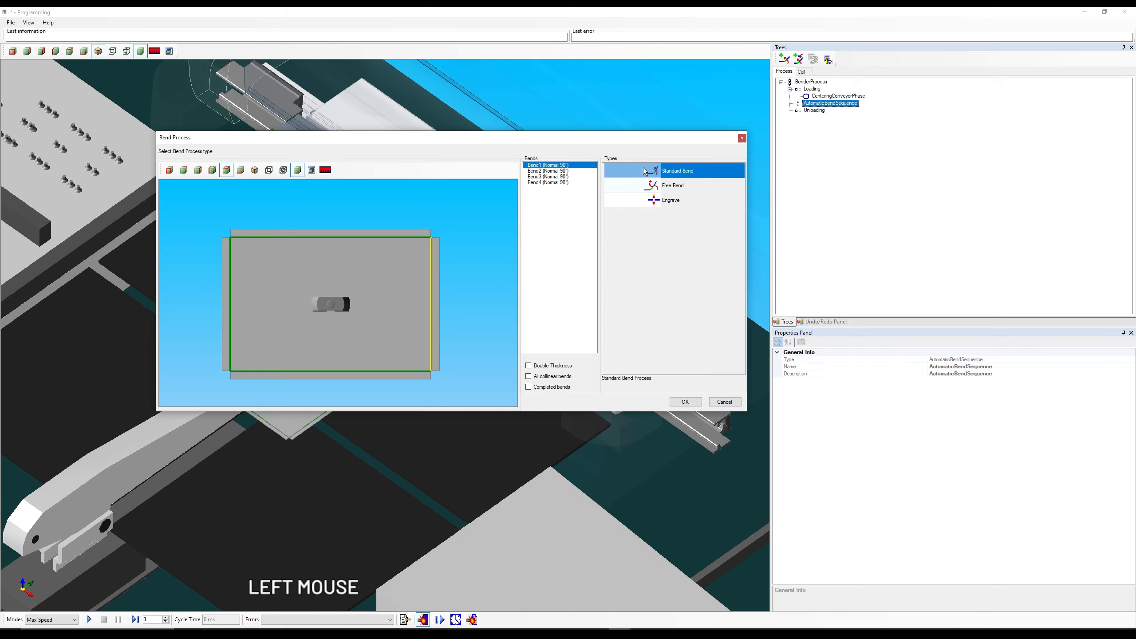
click(684, 402)
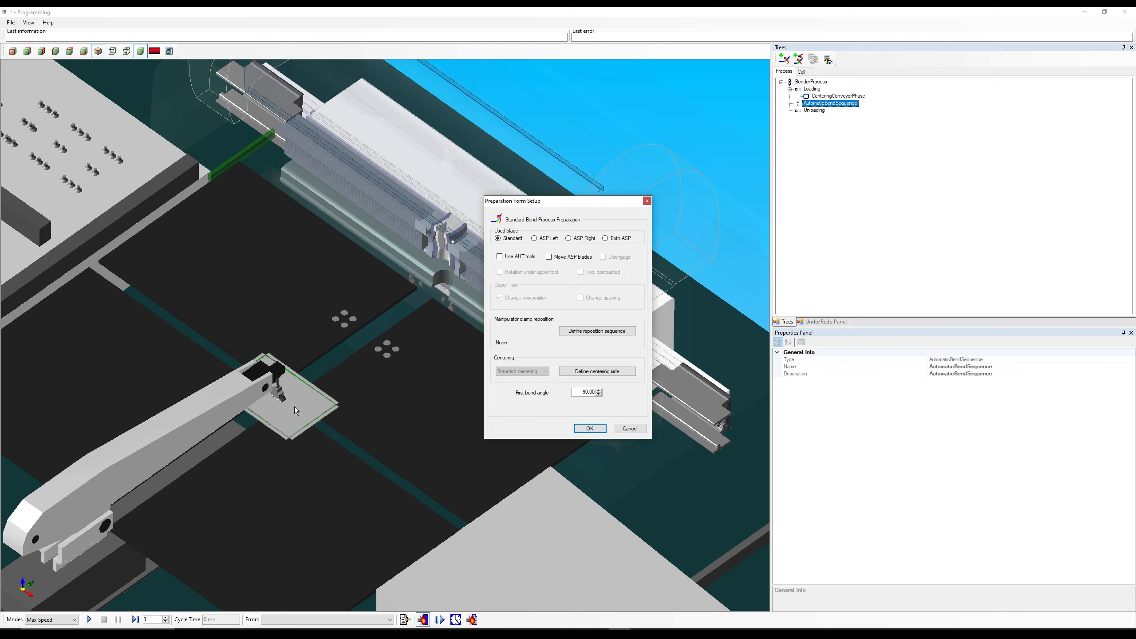
Step: Define a Create space to bend sequence for the manipulator clamp, with the first reposition set to 200
click(598, 332)
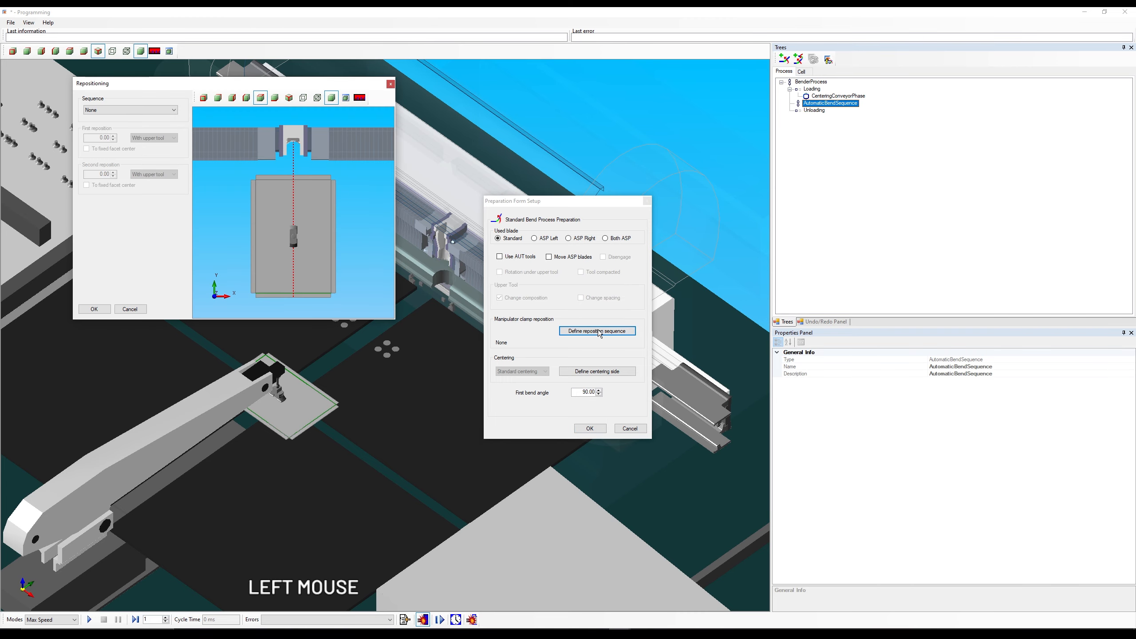
drag(395, 321, 685, 475)
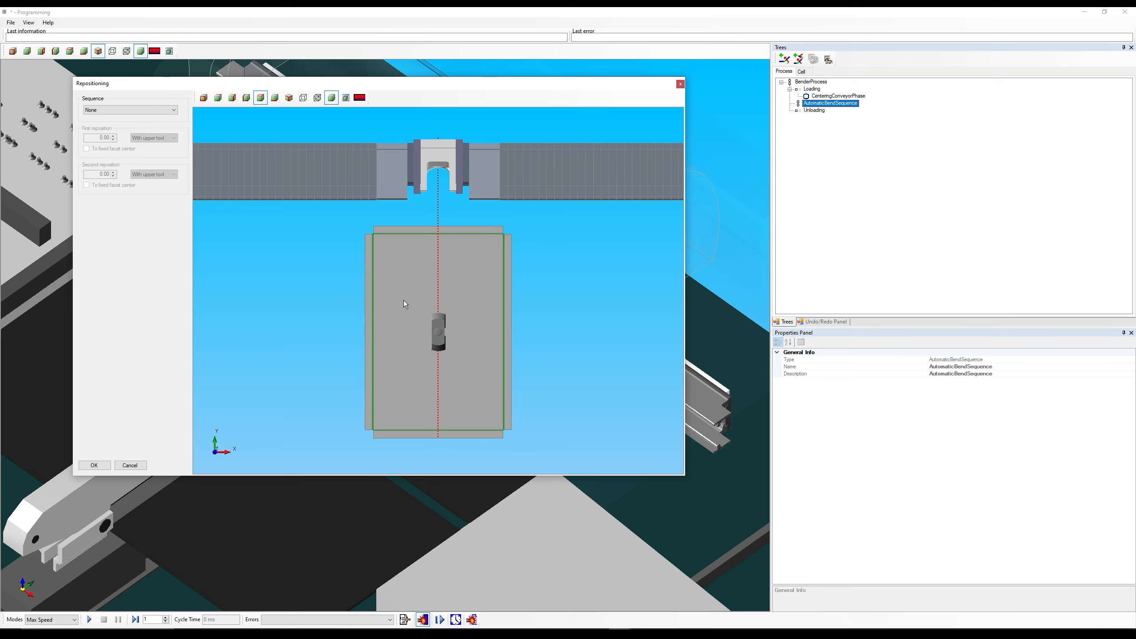
click(167, 113)
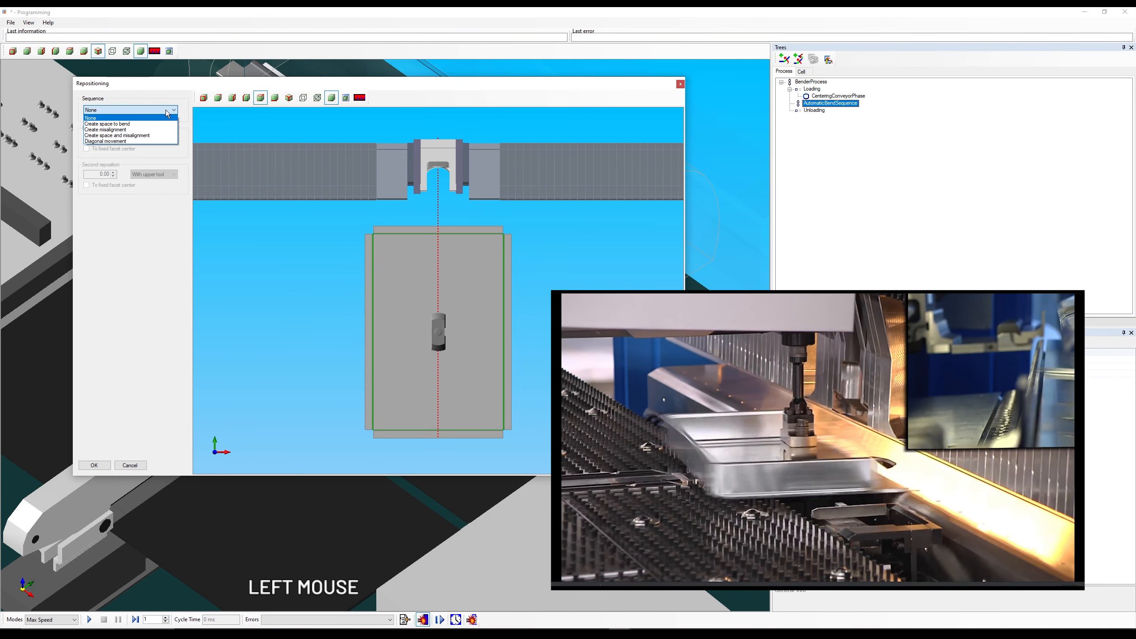
click(129, 123)
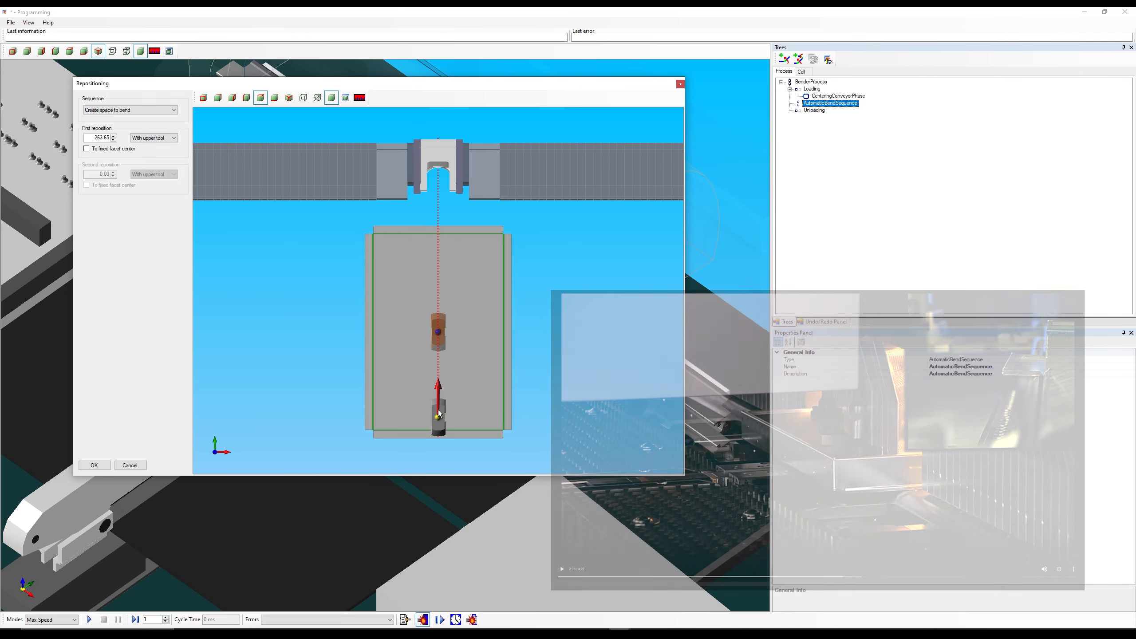
mouse_move(439, 410)
mouse_down()
mouse_move(435, 282)
mouse_move(441, 397)
mouse_up()
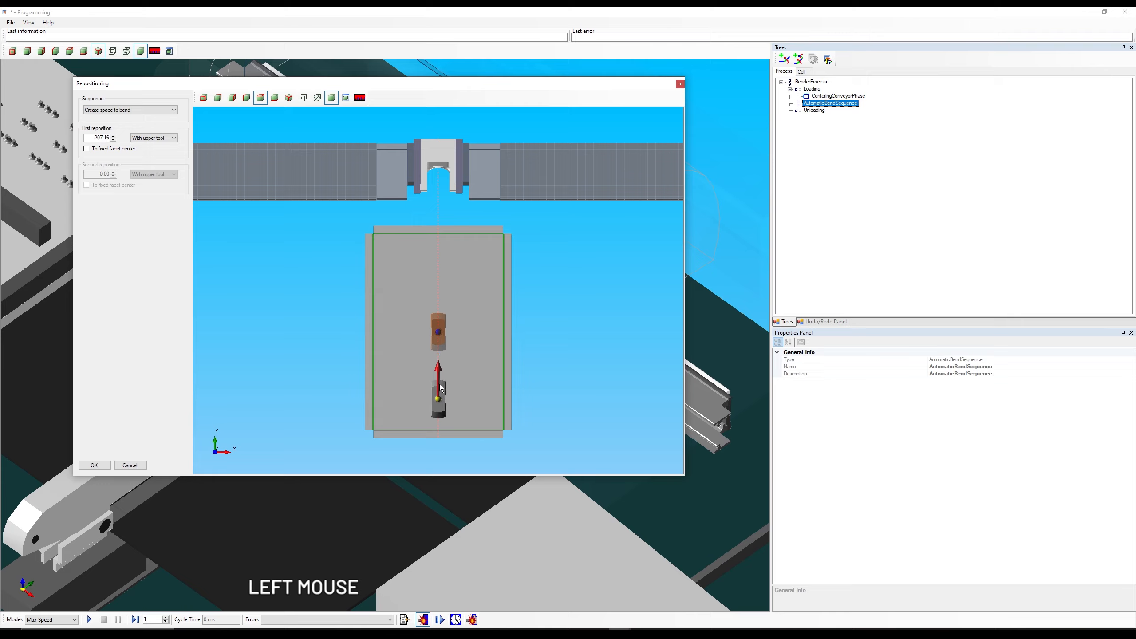
drag(96, 136, 132, 135)
text(200)
key(Return)
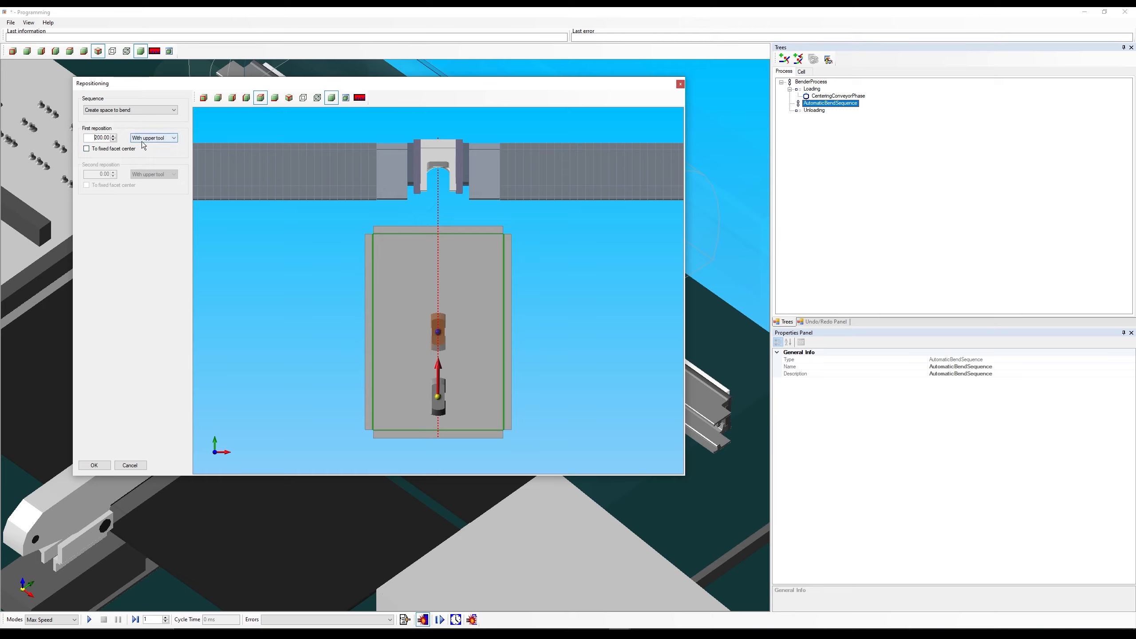
Step: Change the reposition sequence to Create misalignment and shift the part sideways by about 21
click(127, 110)
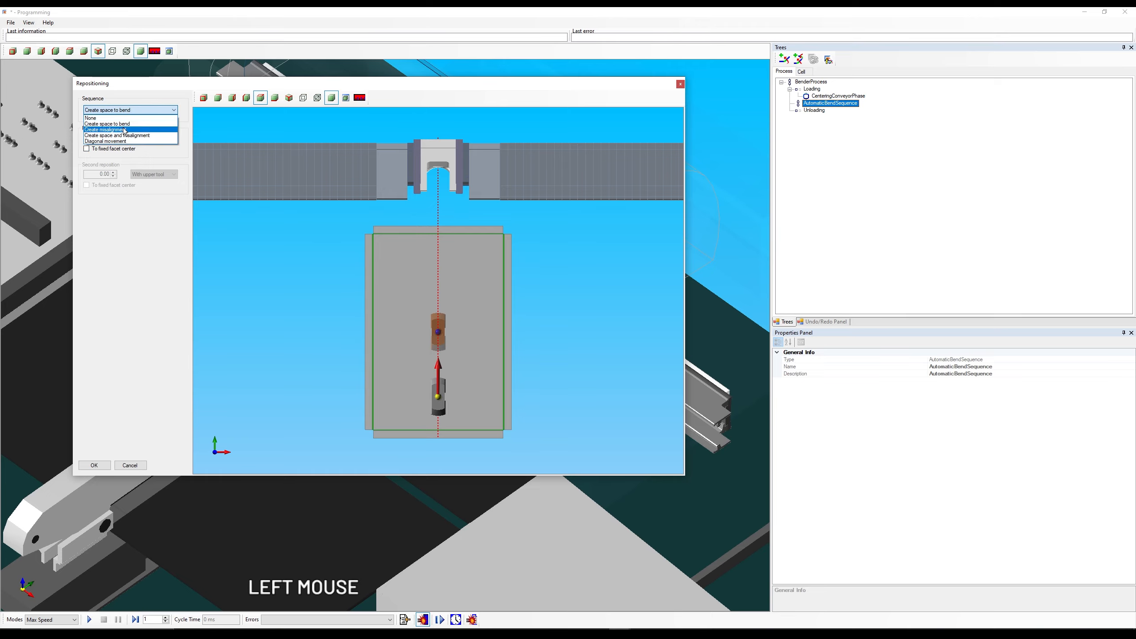
click(124, 129)
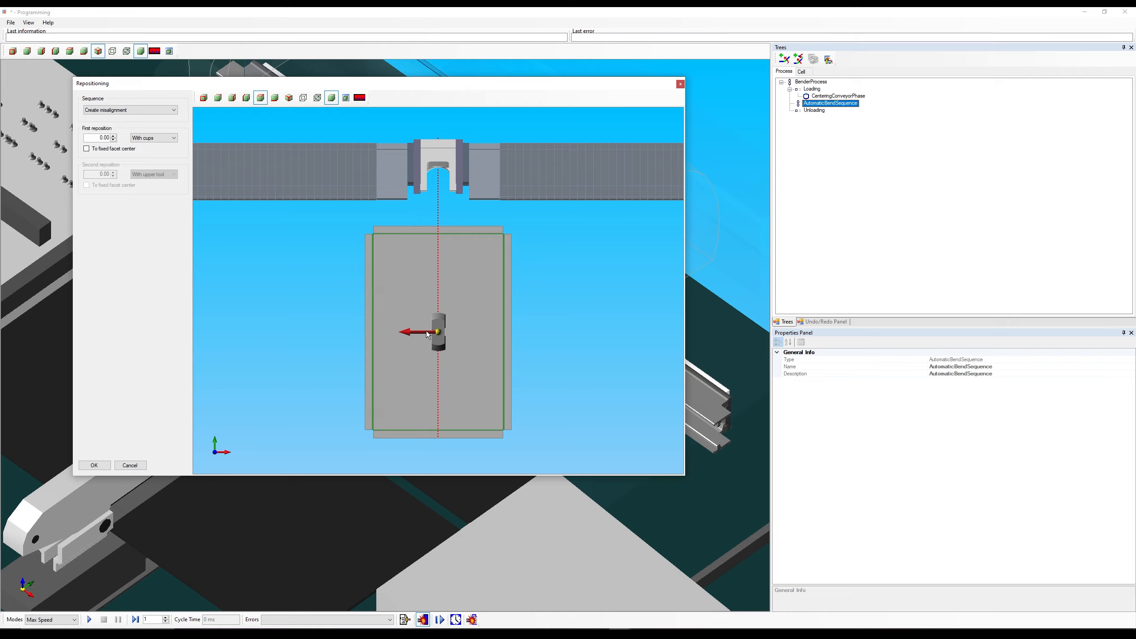
mouse_move(426, 331)
mouse_down()
mouse_move(398, 331)
mouse_move(452, 328)
mouse_move(418, 331)
mouse_up()
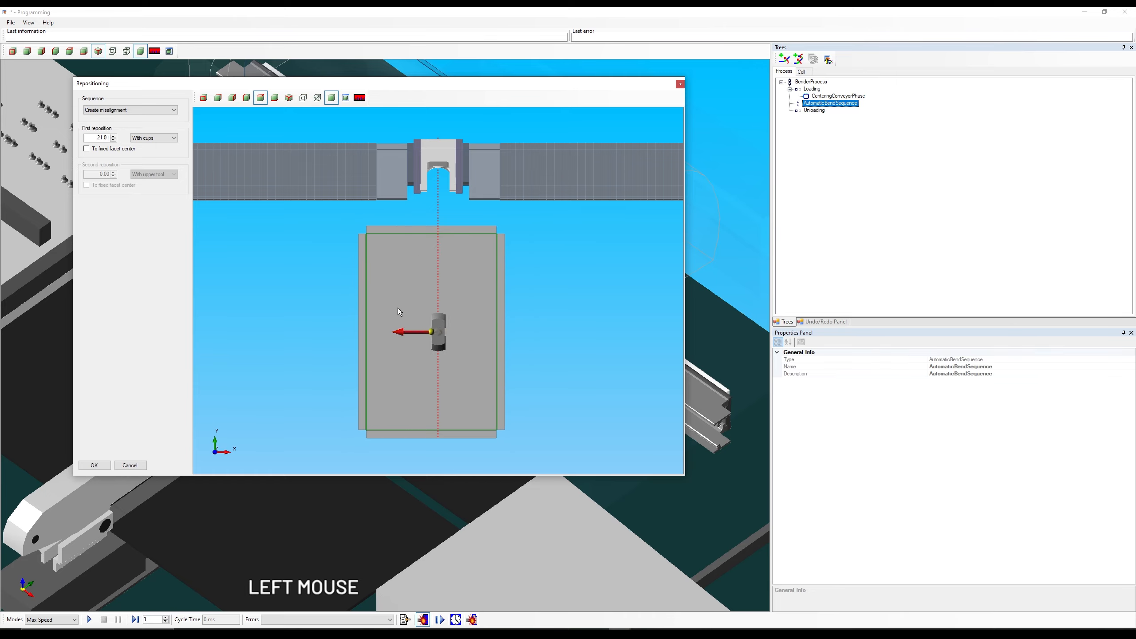
Step: Change the sequence to Create space and misalignment, with a first reposition of about 53, and shorten the second reposition
click(163, 110)
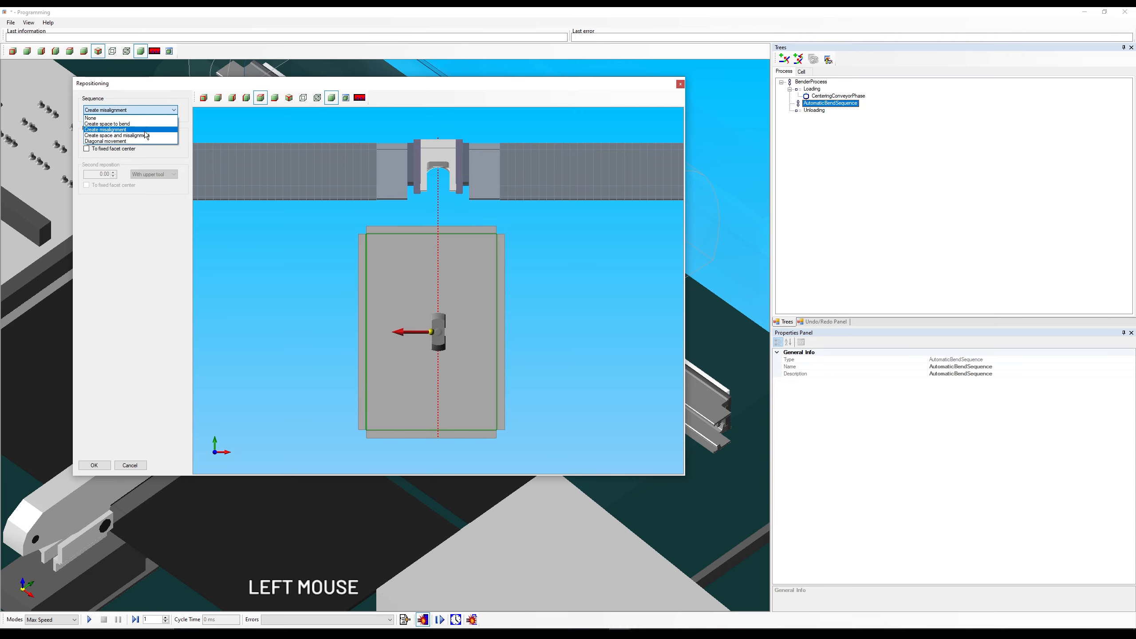
click(107, 135)
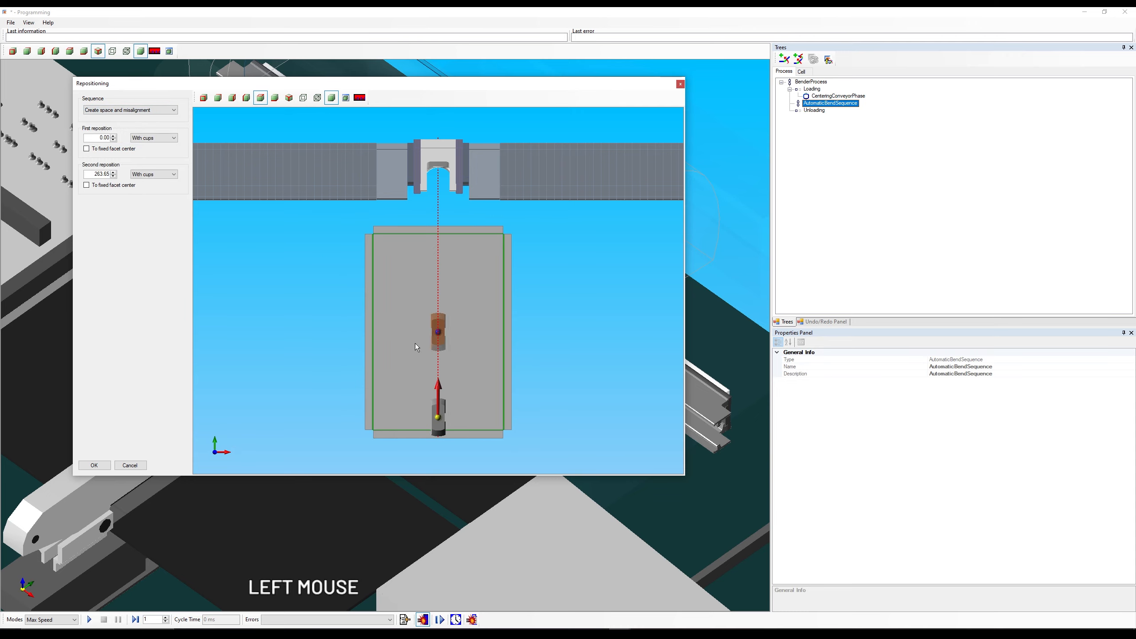
click(103, 139)
drag(420, 334, 407, 334)
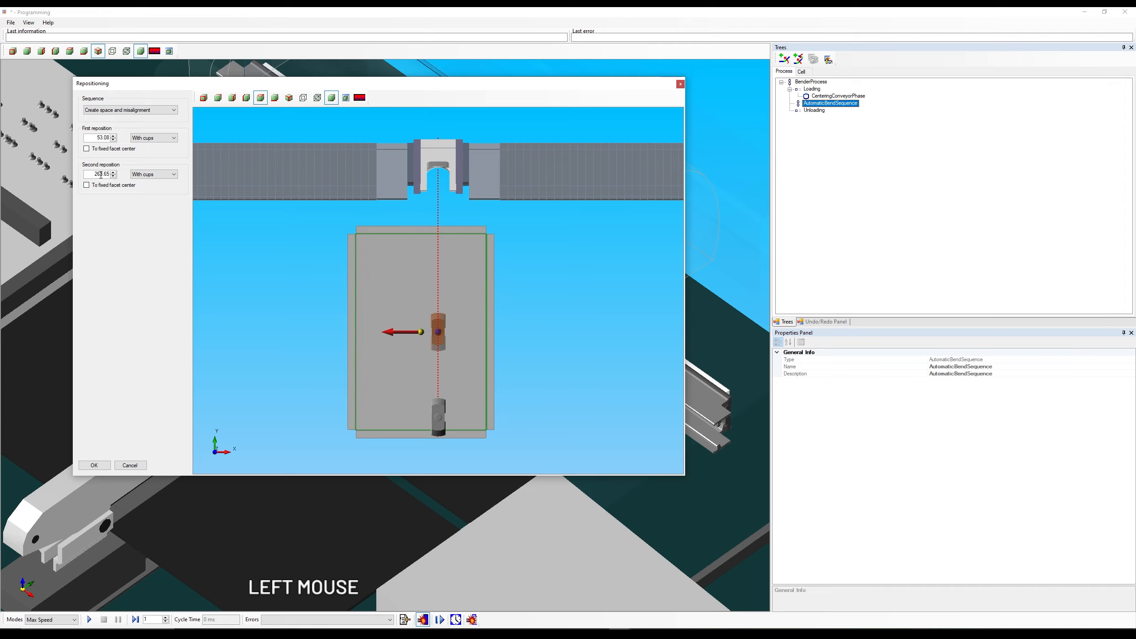
click(101, 174)
drag(438, 406, 441, 382)
Step: Try the Diagonal movement sequence with a first reposition of about 80, then discard the repositioning changes
click(108, 111)
click(105, 141)
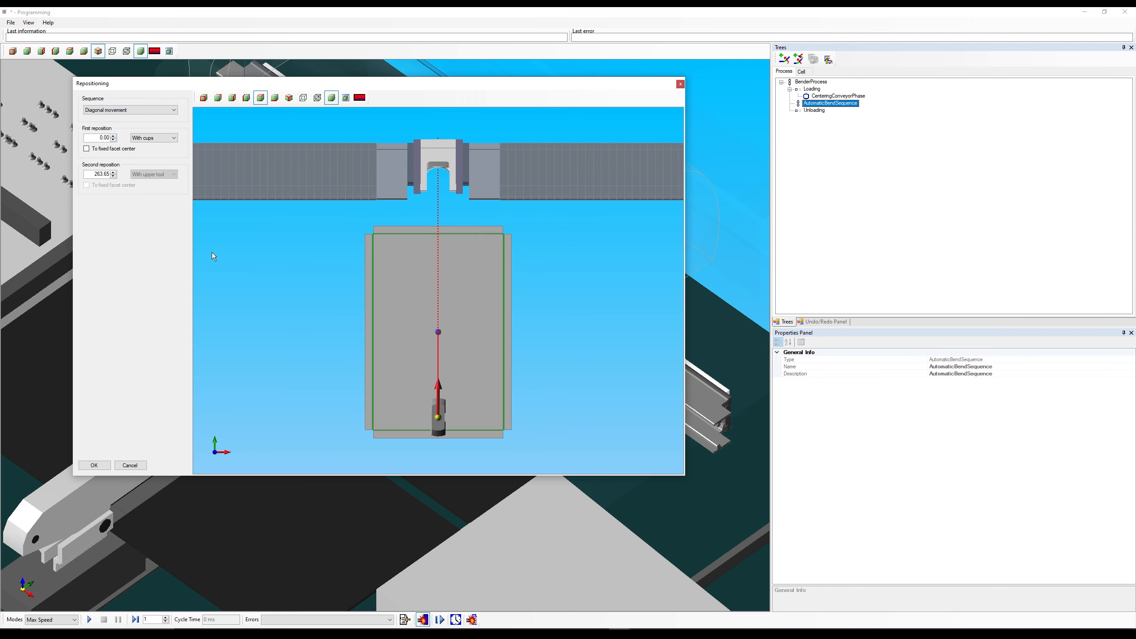
click(438, 332)
drag(400, 332, 377, 337)
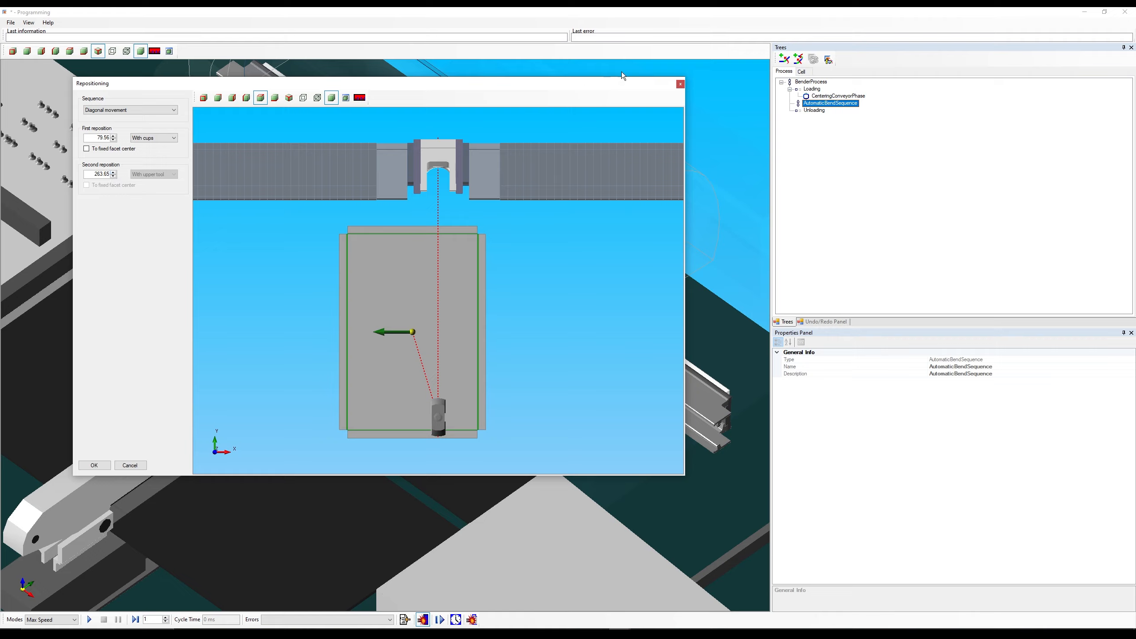
click(680, 84)
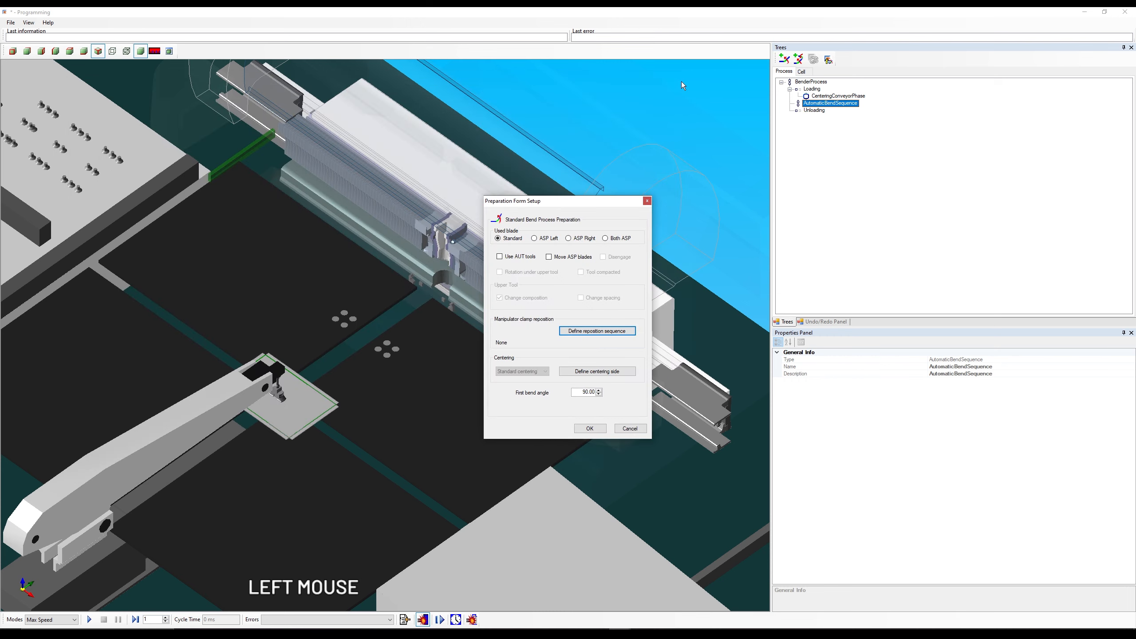
Step: Define the part's centering side by stepping through rotation angles, including 180, and accept the selection
click(616, 371)
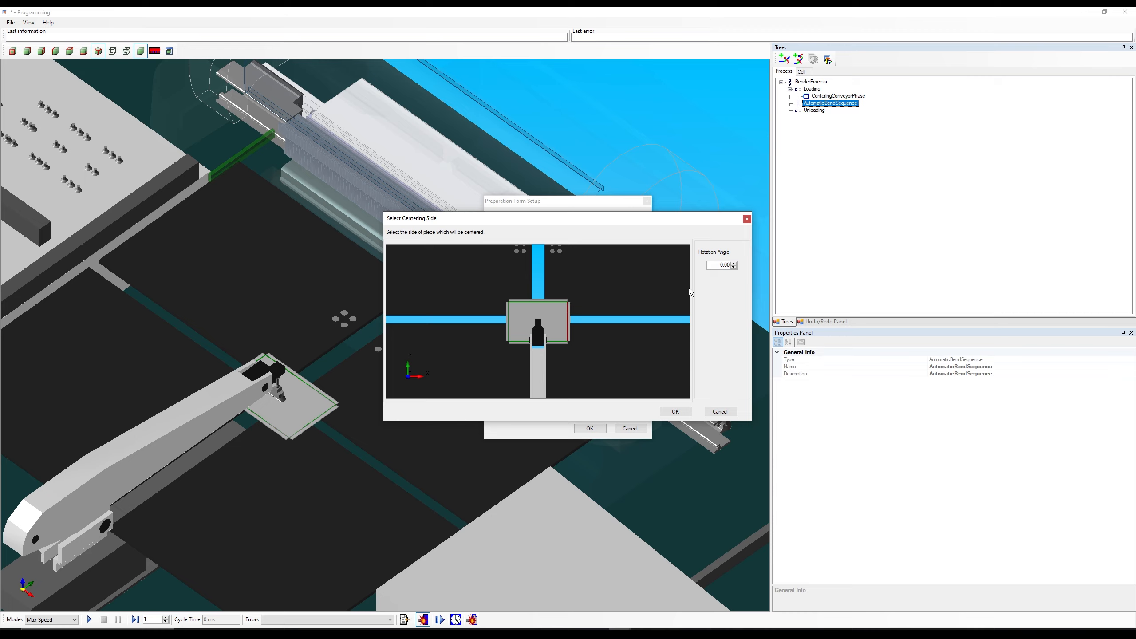
click(734, 264)
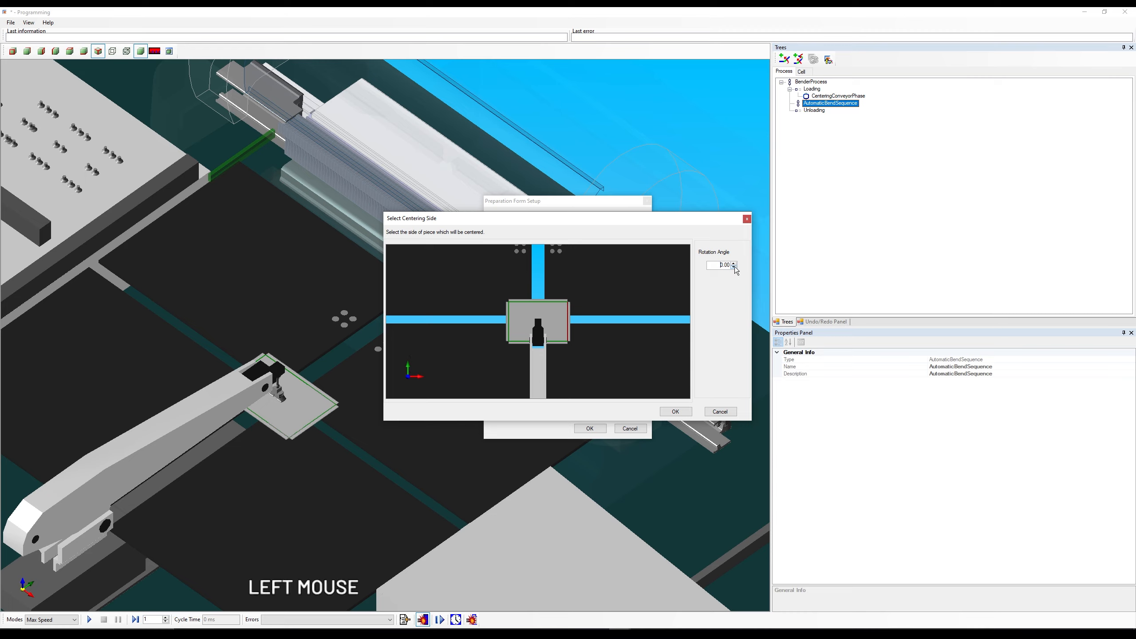
click(734, 264)
click(734, 264)
click(734, 263)
click(733, 264)
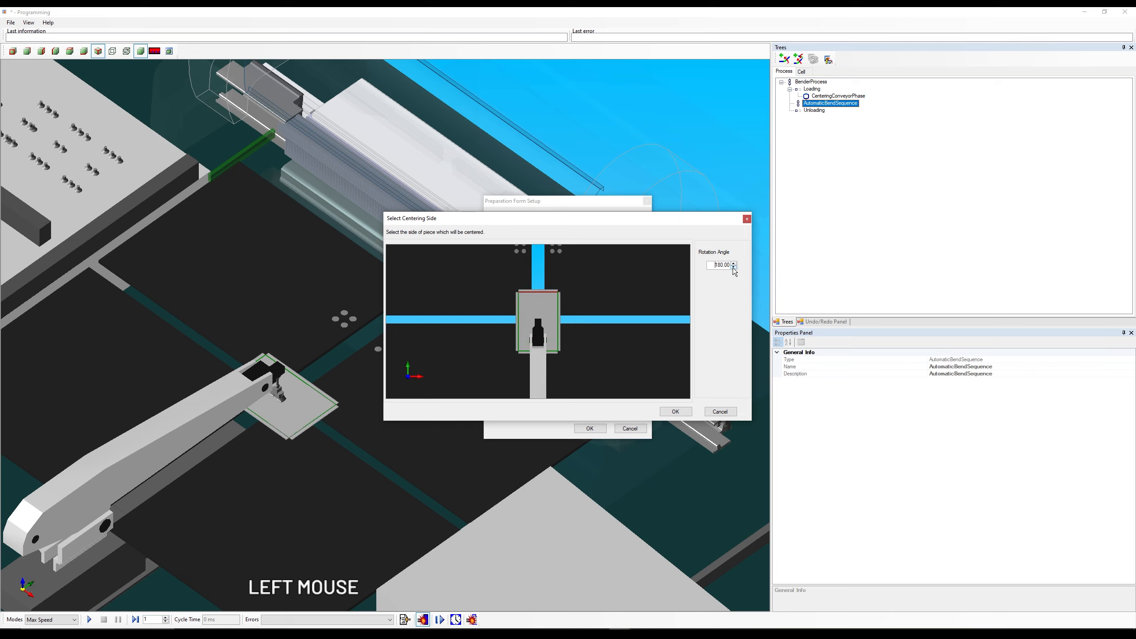
click(671, 410)
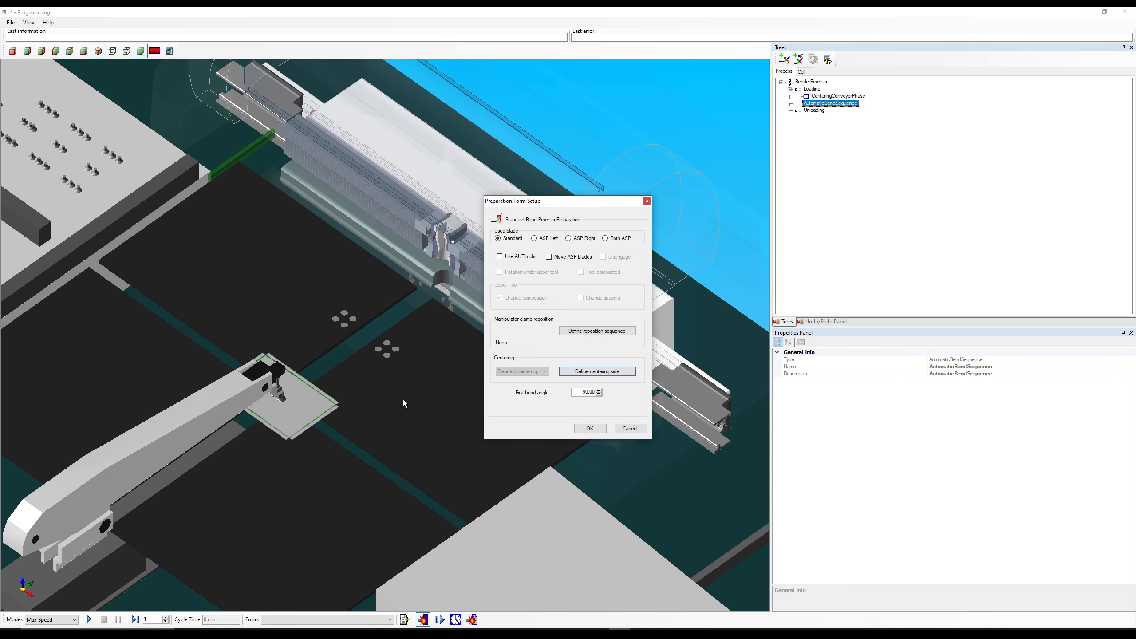
Step: Set the first bend angle to 60
double_click(579, 391)
text(60)
key(Tab)
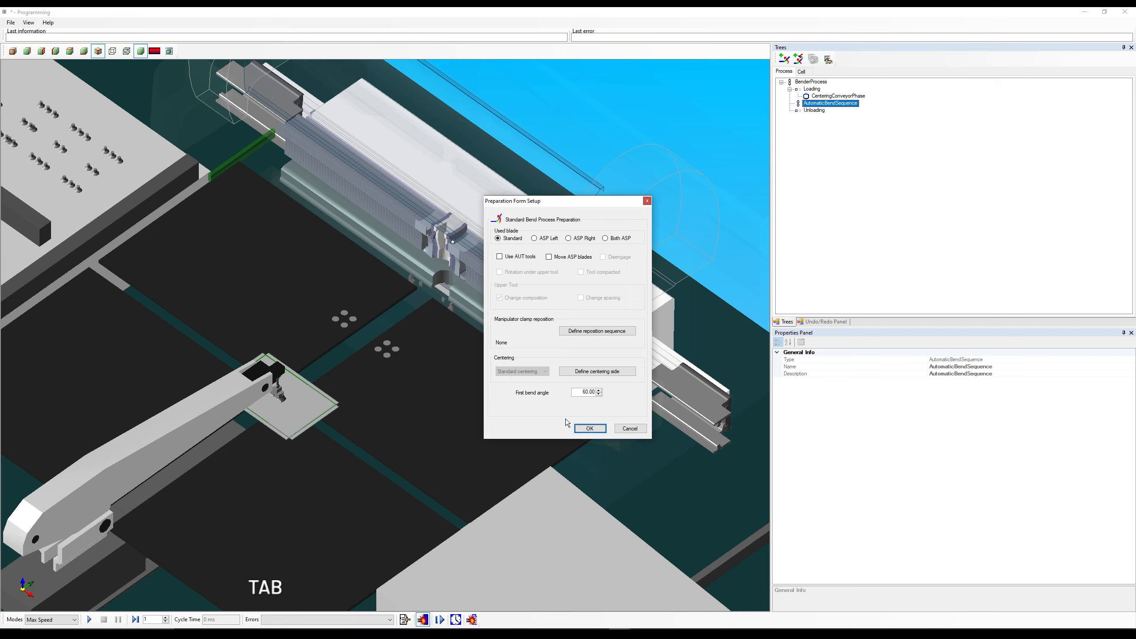
Step: Set the first bend angle to 90 and accept the Standard Bend preparation for Bend1
double_click(582, 391)
text(90)
key(Tab)
click(588, 428)
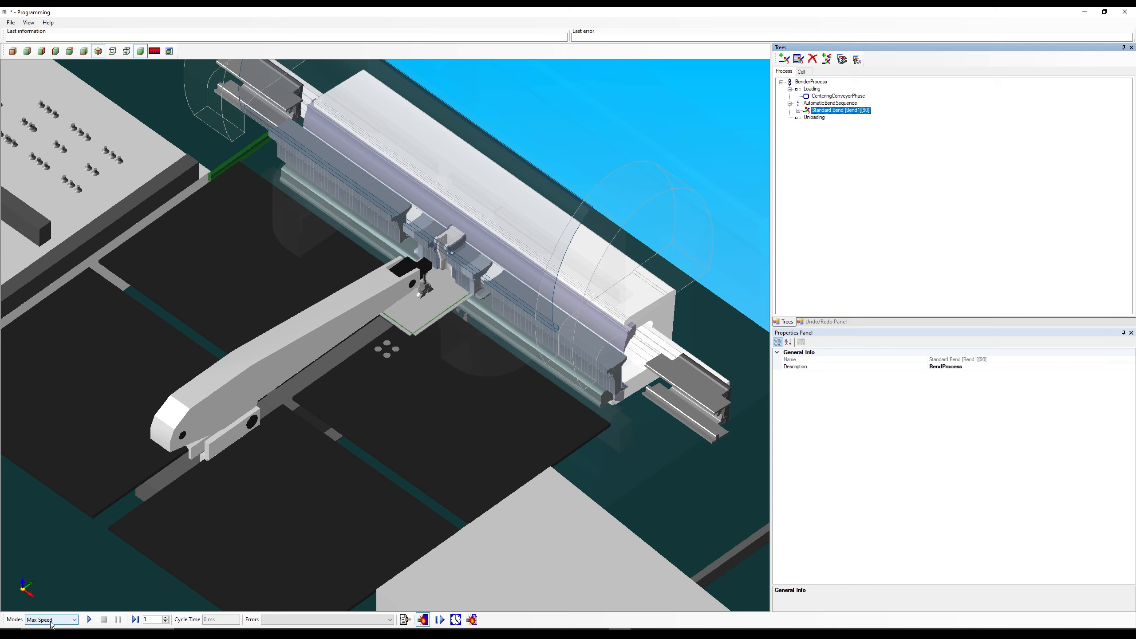
Step: Choose the Max Speed simulation mode and simulate the entire BenderProcess from its root
click(77, 622)
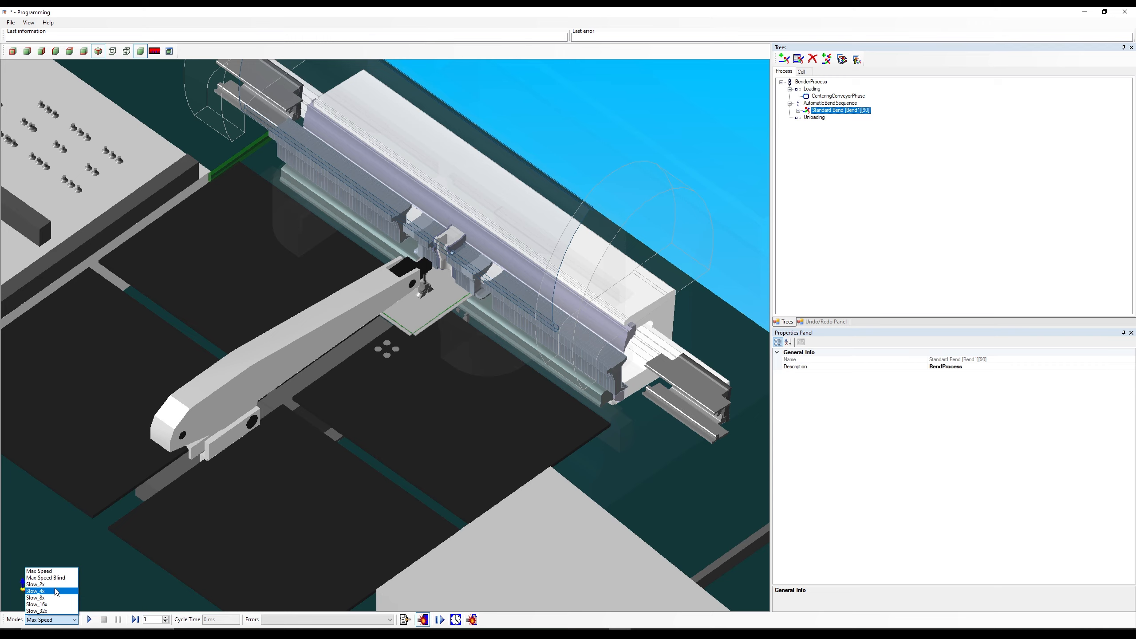
click(49, 573)
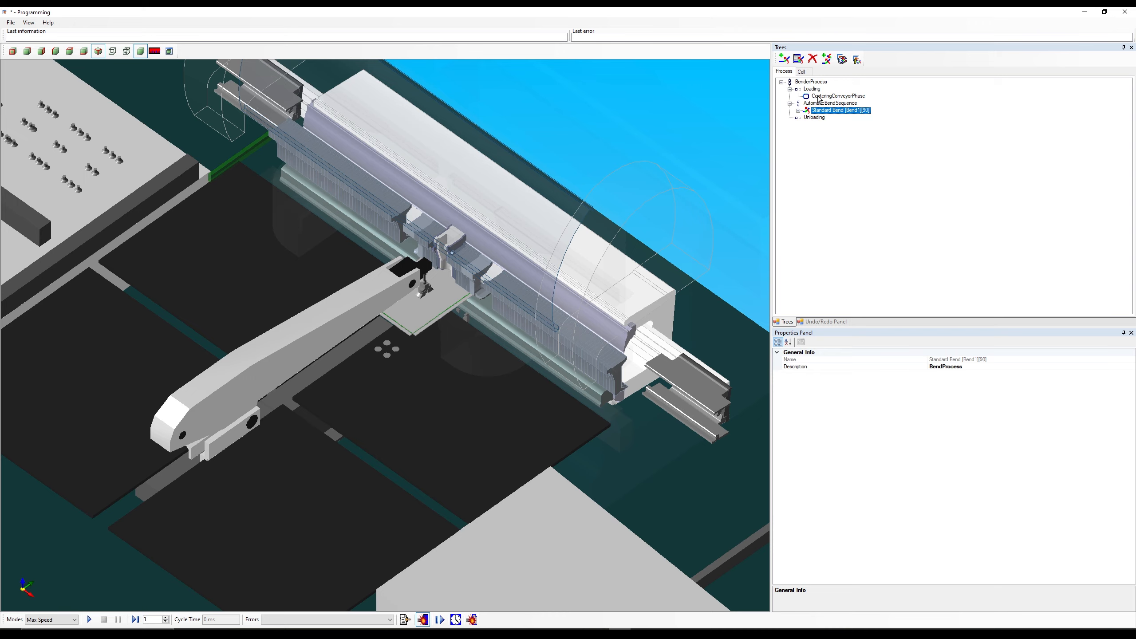
click(811, 82)
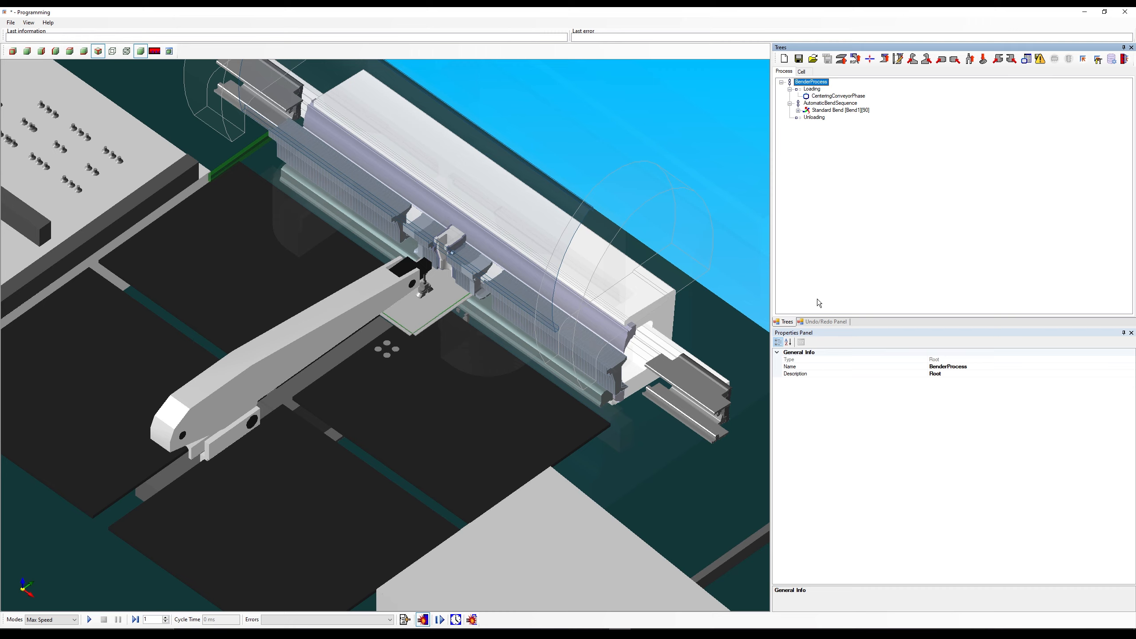
click(841, 112)
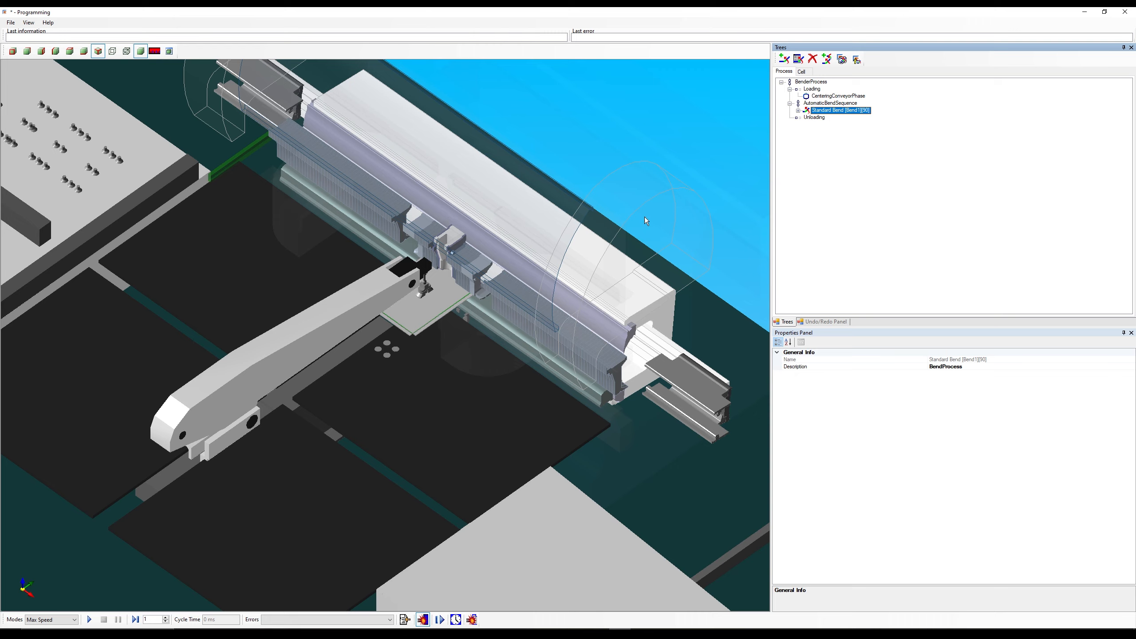
click(818, 82)
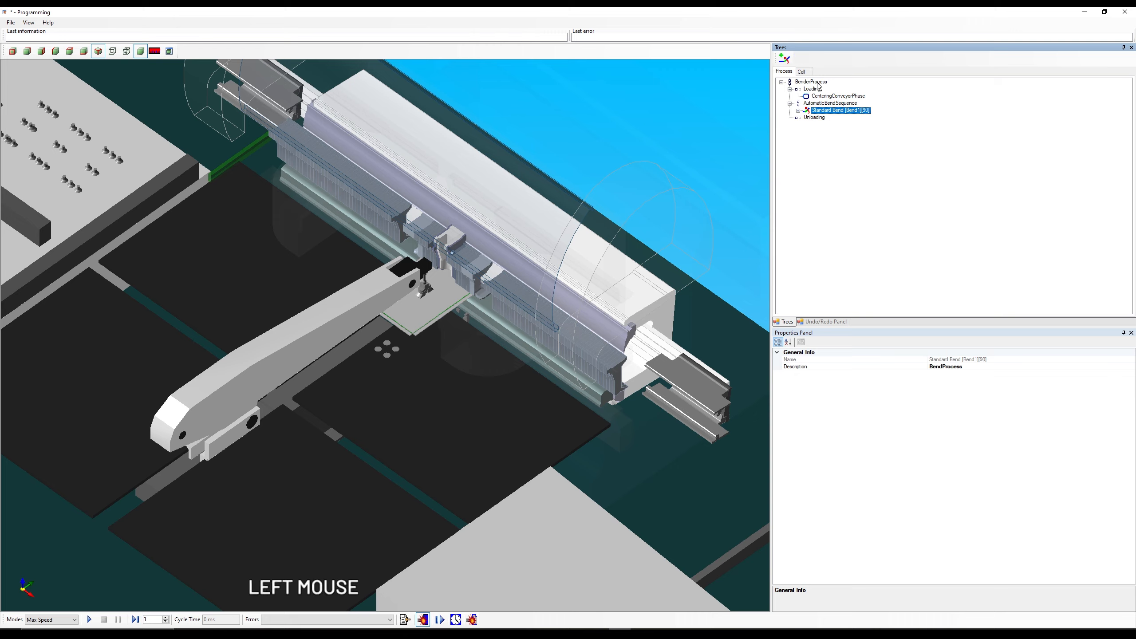
click(90, 619)
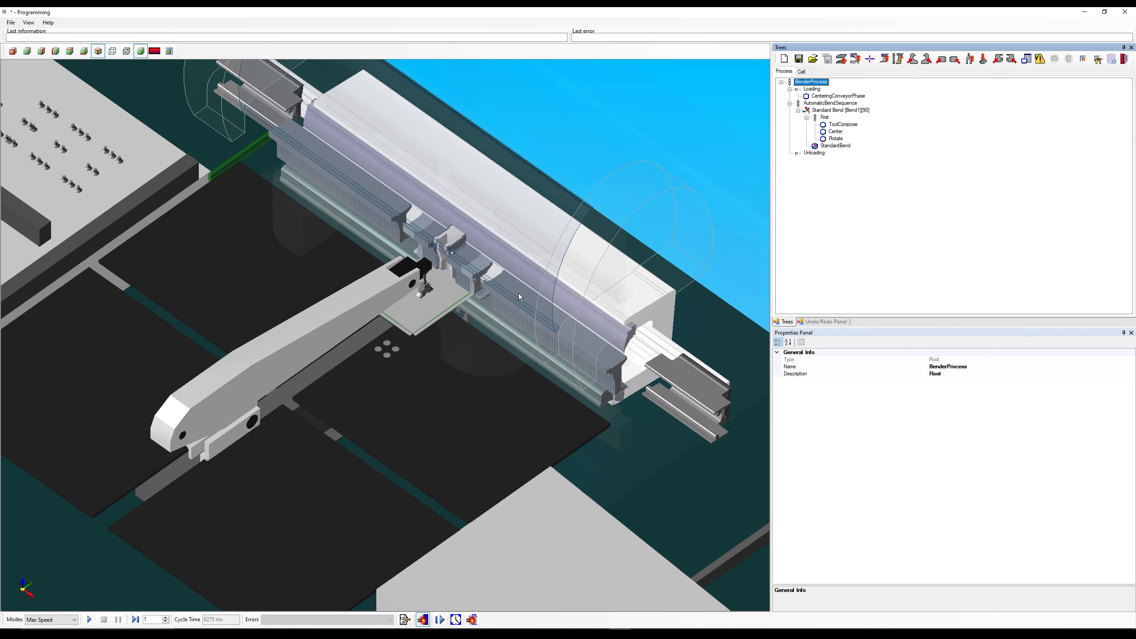
Step: Simulate the whole Standard Bend of Bend1 on its own, followed by only its StandardBend phase
click(840, 111)
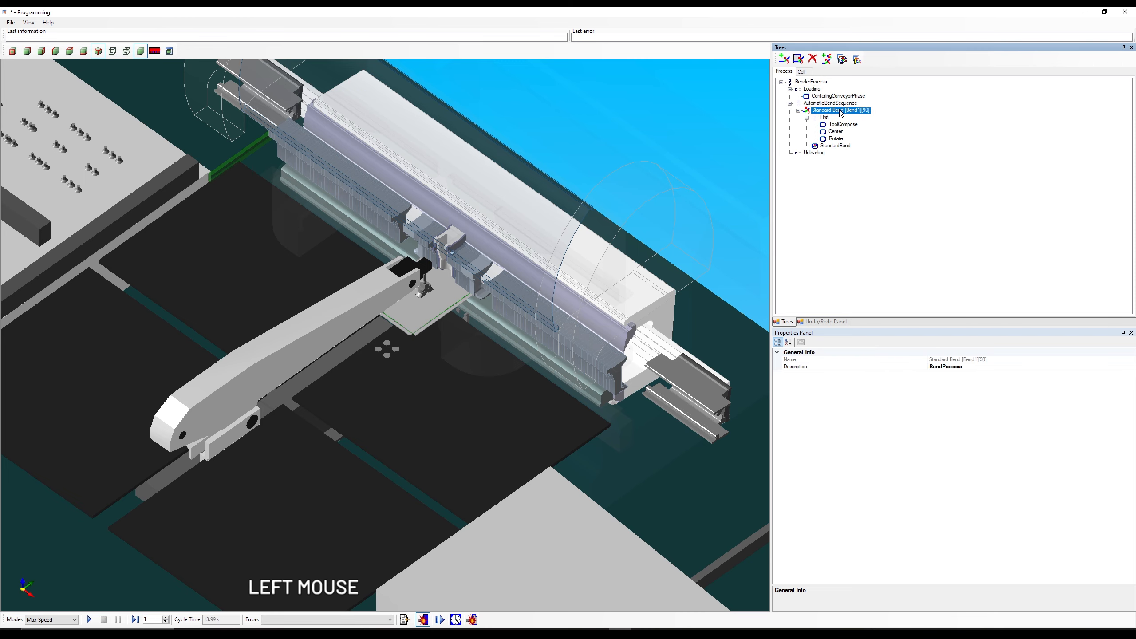
click(89, 620)
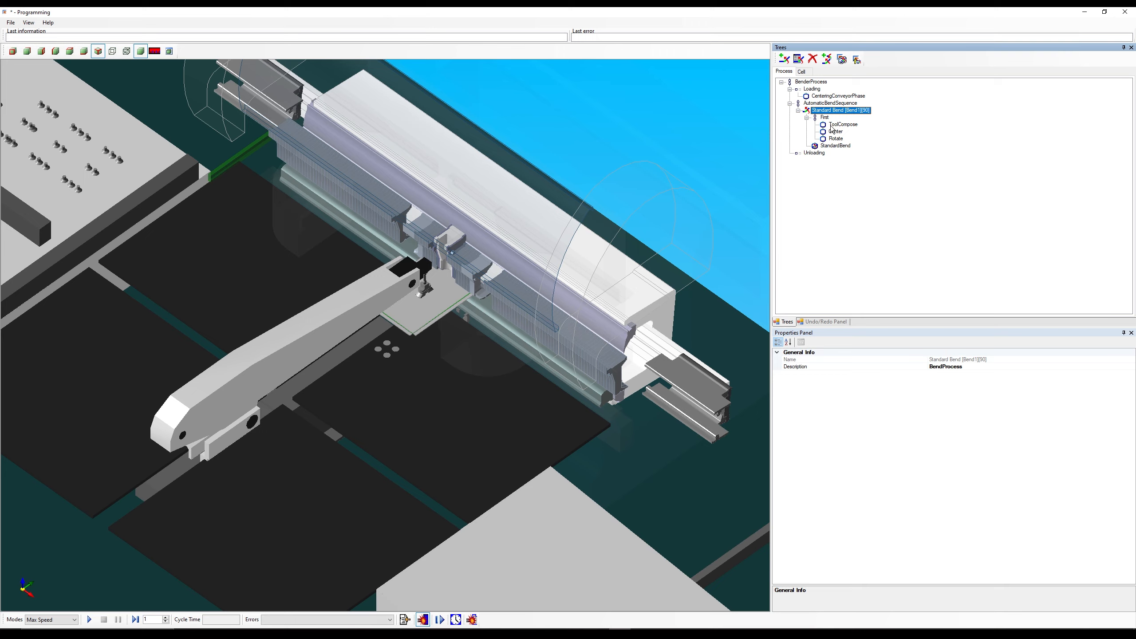
click(834, 145)
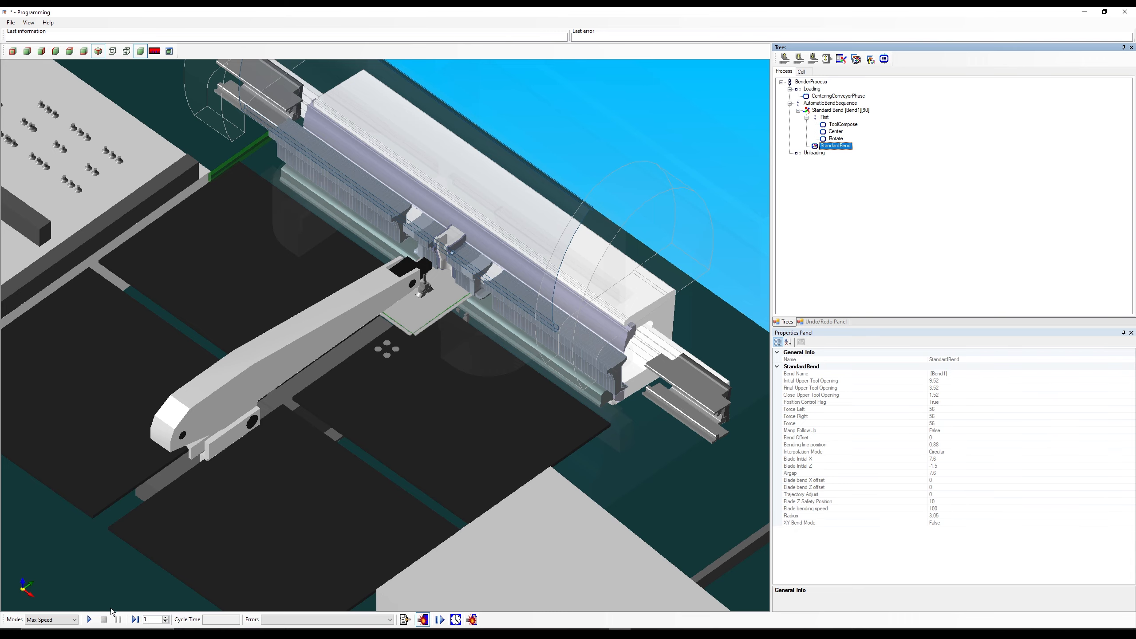
click(89, 619)
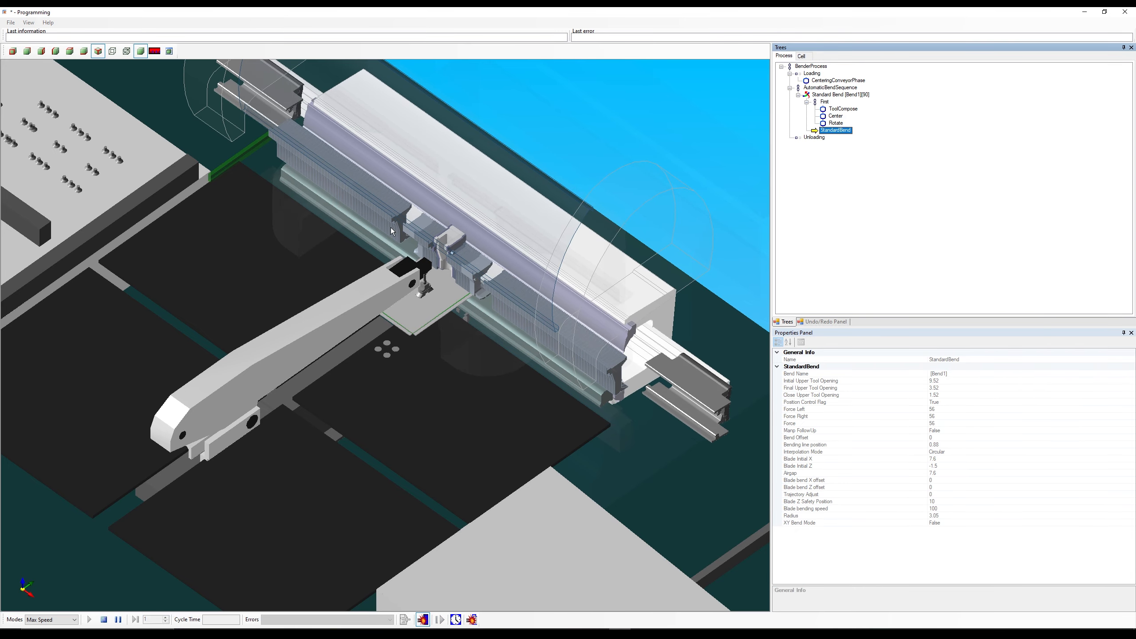
Step: Simulate the StandardBend phase again in a close view of the tools and advance it step by step
scroll(480, 284, up, 4)
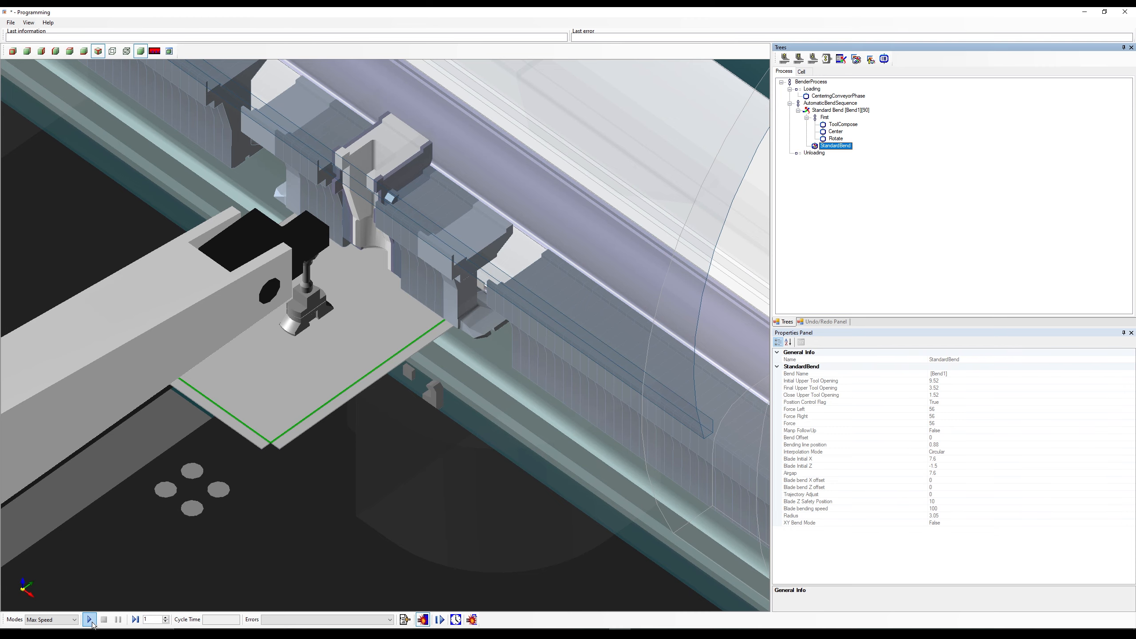
click(93, 618)
click(135, 620)
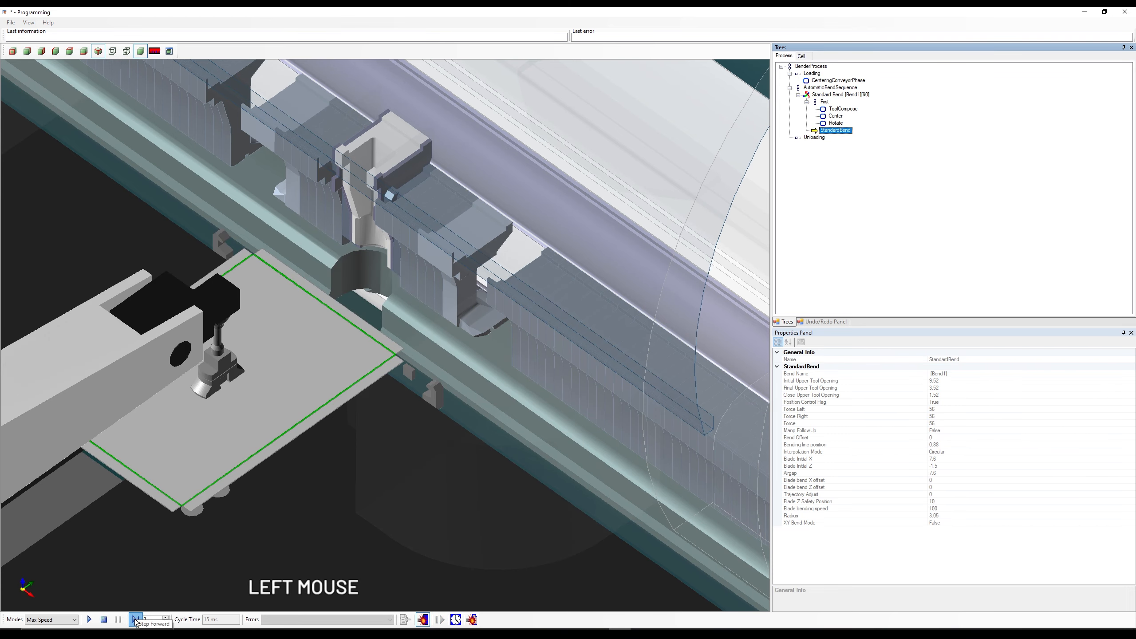
Step: Advance the StandardBend simulation of Bend1 one increment at a time, then raise the step increment and advance it again
click(135, 620)
click(136, 620)
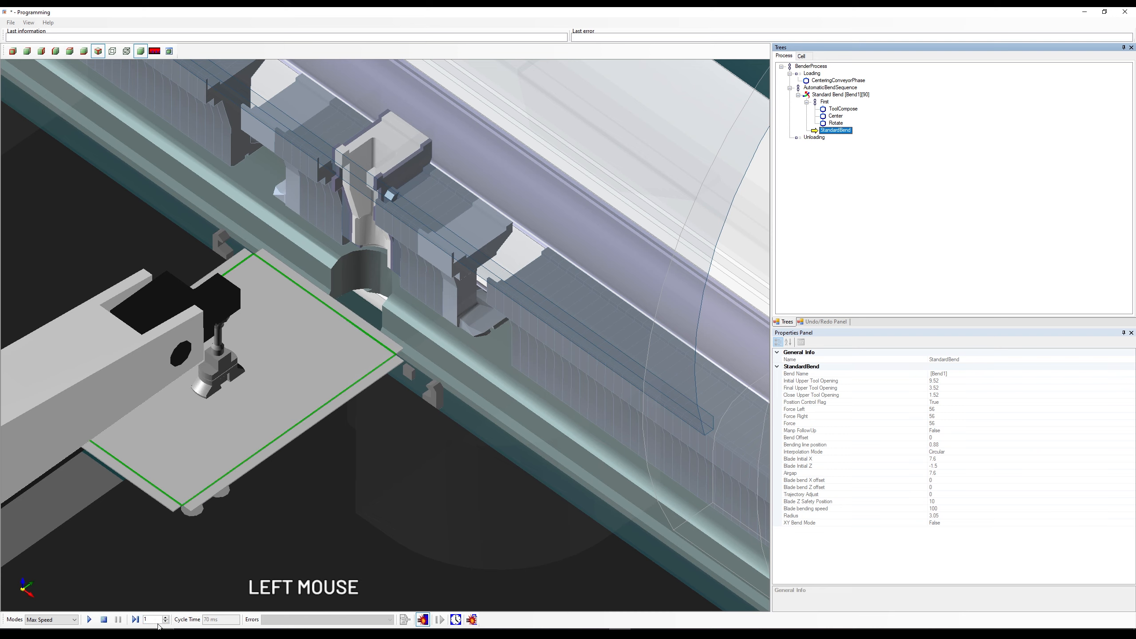
click(166, 617)
click(166, 617)
click(166, 617)
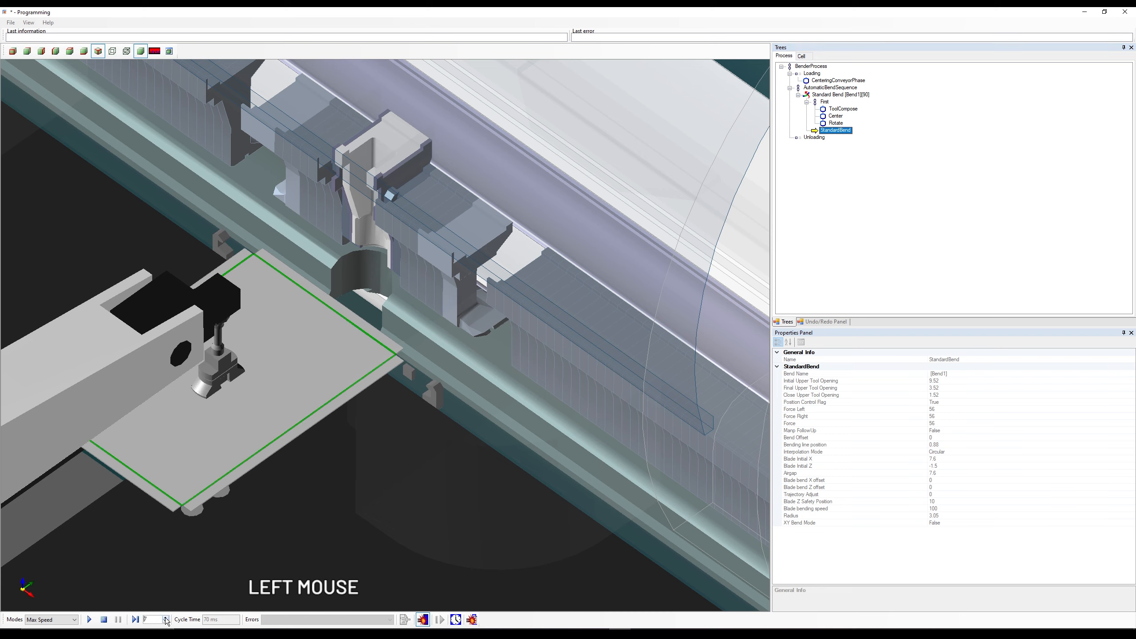
click(135, 621)
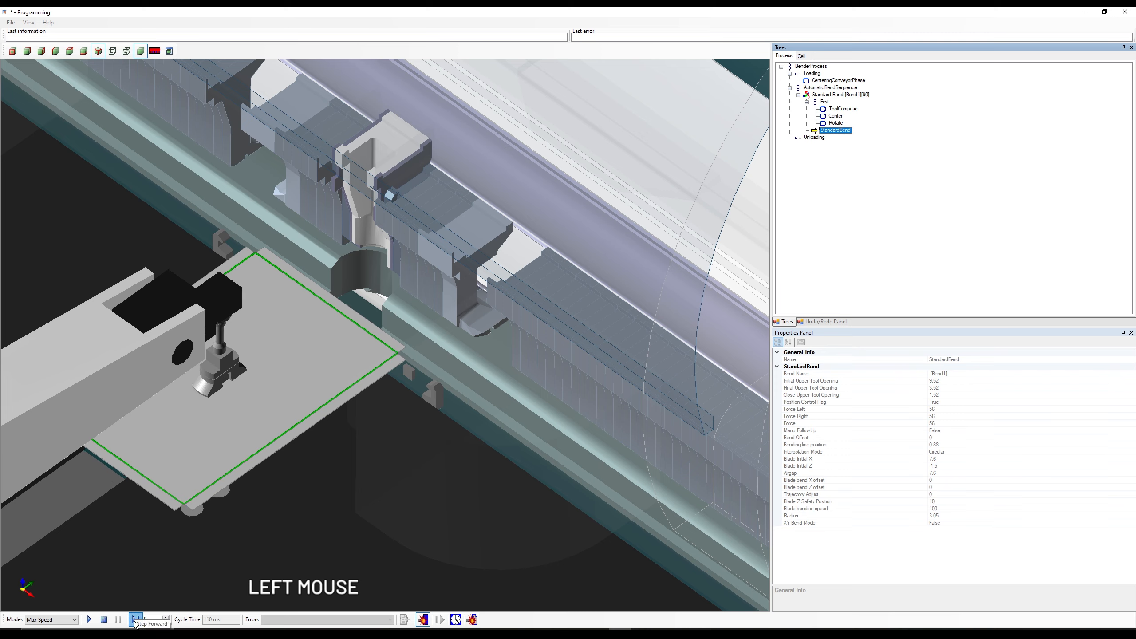
Step: Set the simulation step increment to 20 and keep stepping forward to examine the sheet moving under the upper tools
click(166, 618)
click(166, 618)
click(166, 618)
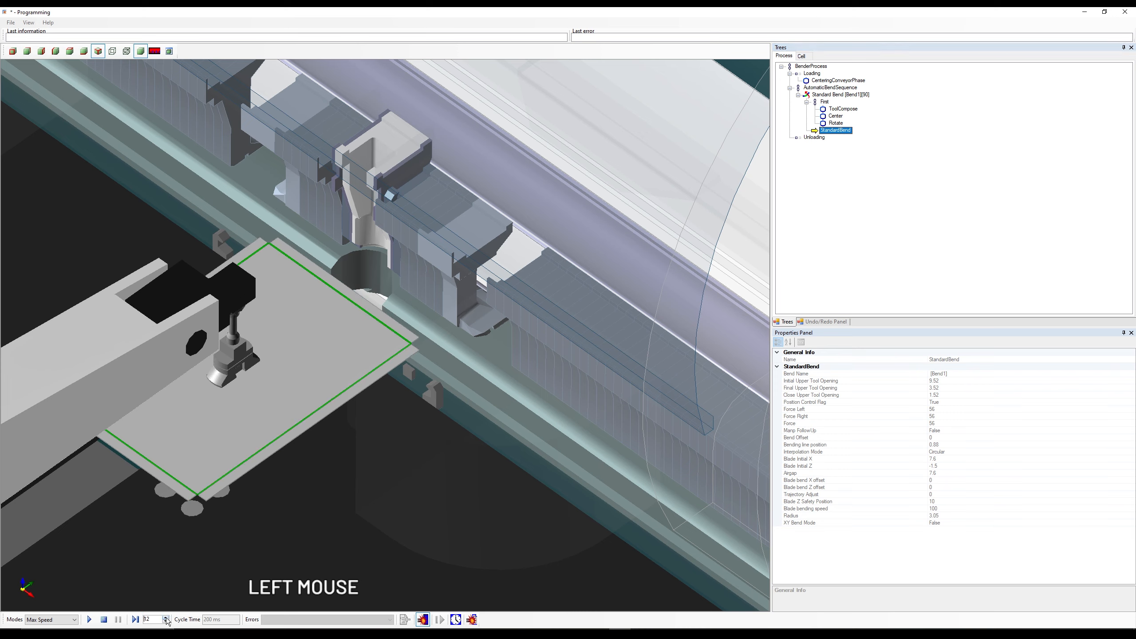
click(135, 621)
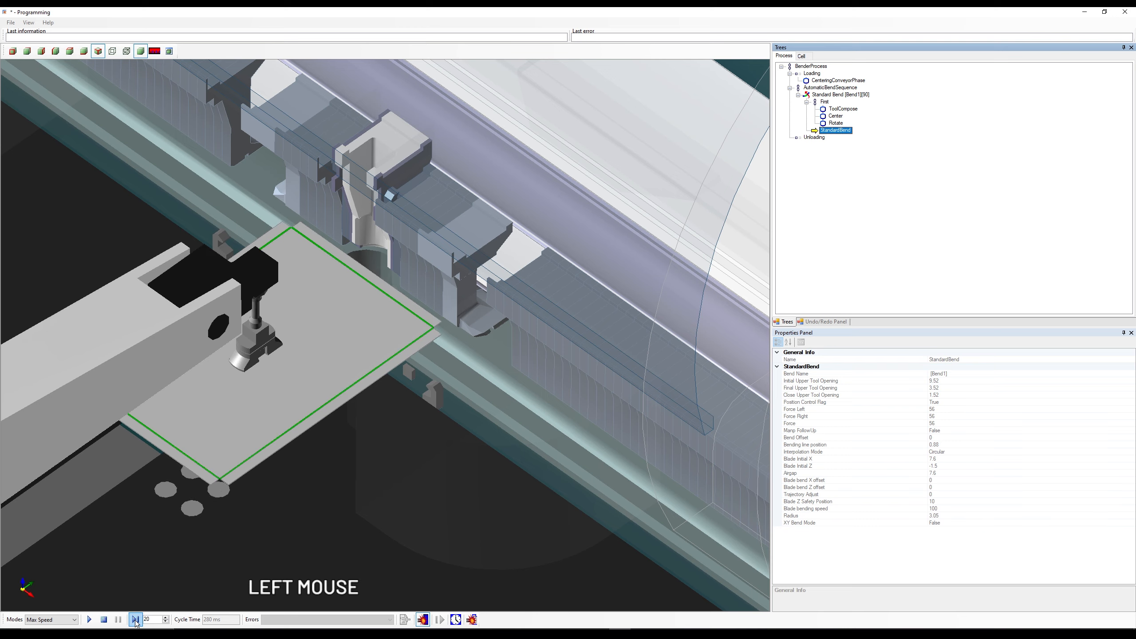
click(136, 621)
click(135, 620)
click(135, 620)
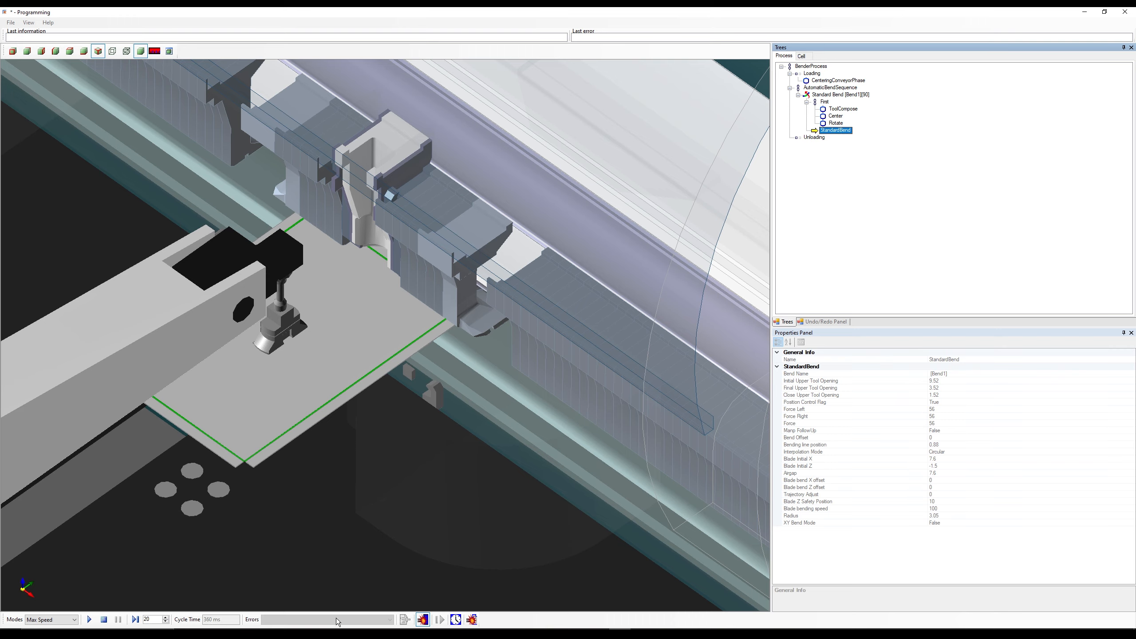
click(422, 620)
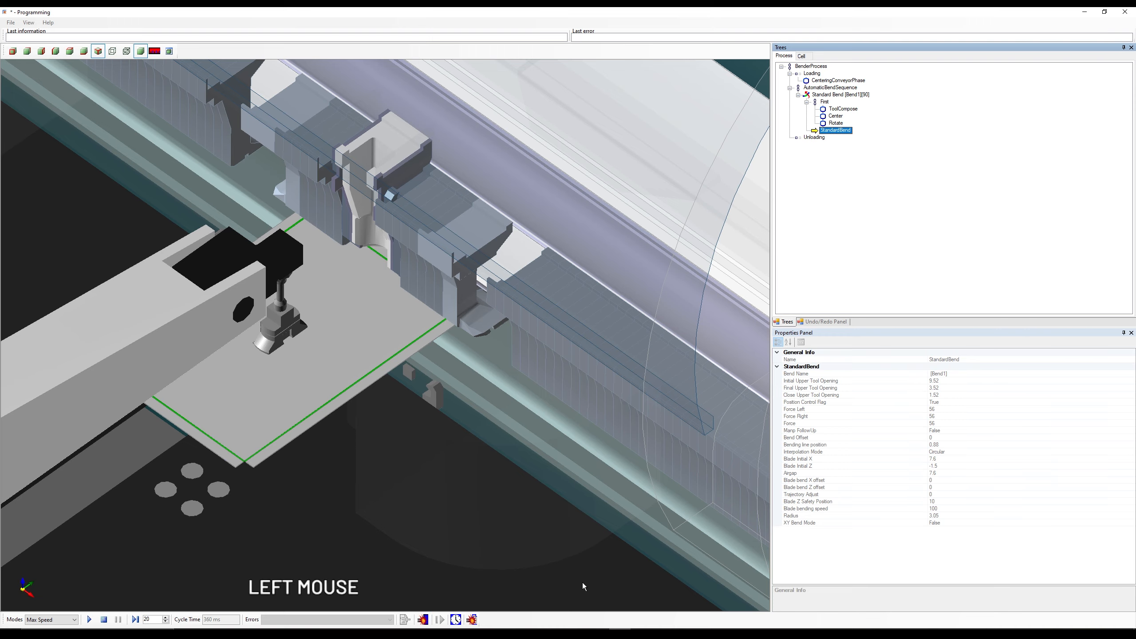
click(423, 620)
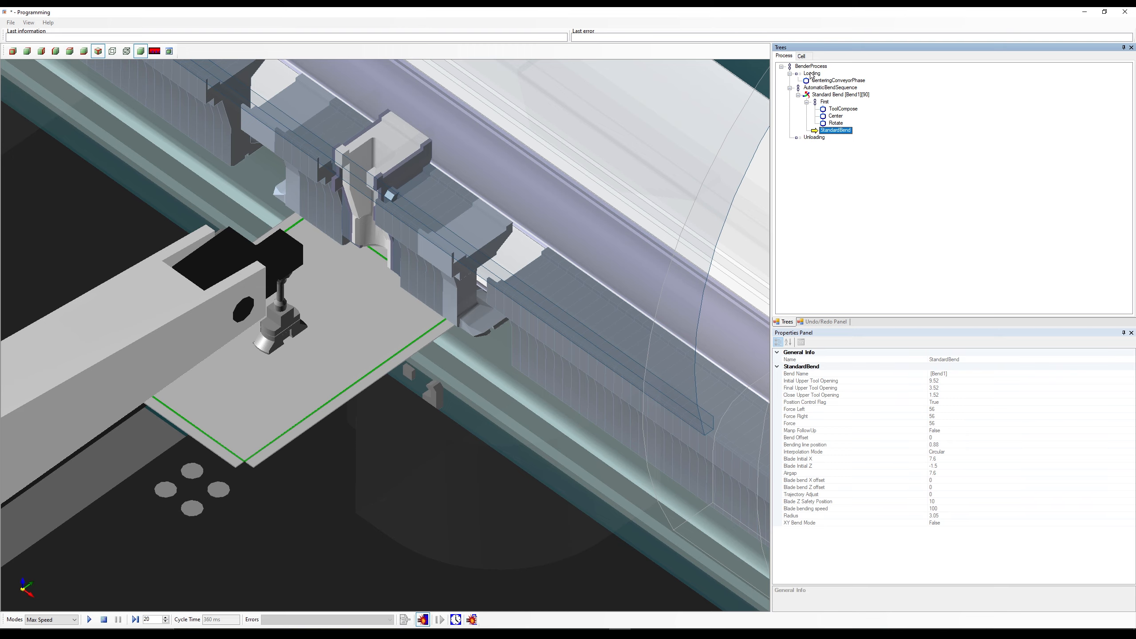
Step: Add a Standard Bend process for Bend2 following the Bend1 process in the bend sequence
click(832, 95)
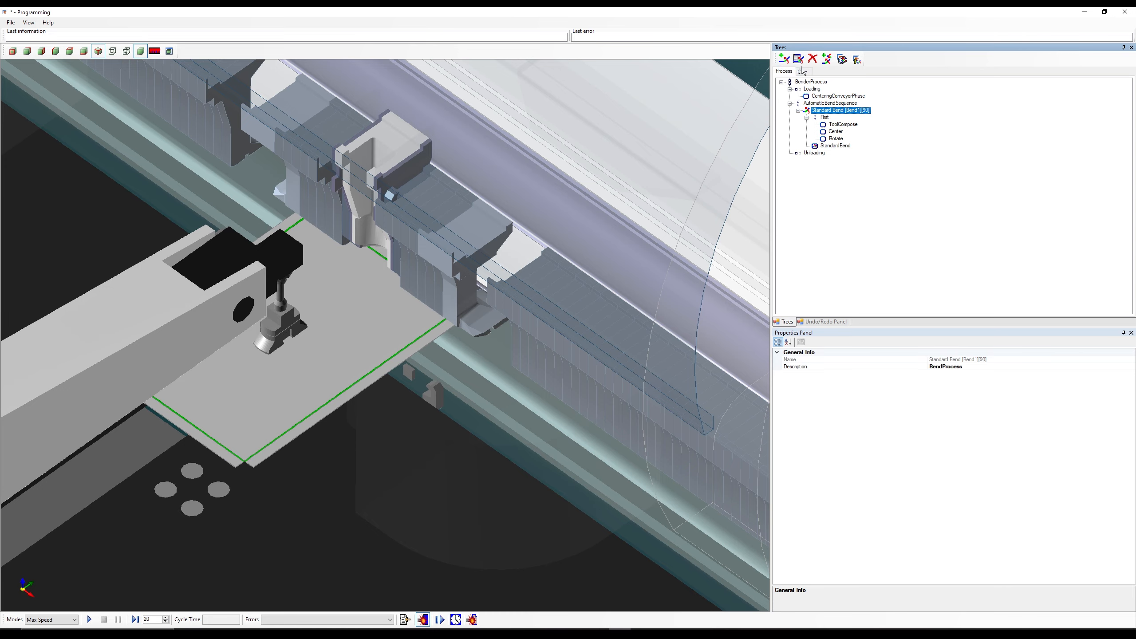
click(784, 59)
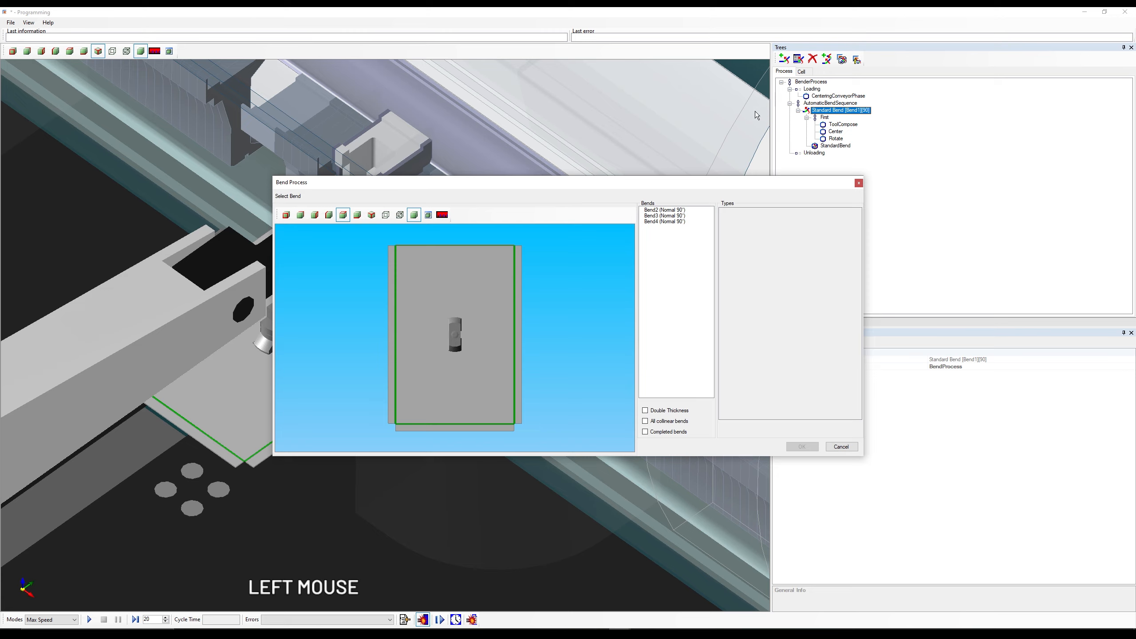
click(483, 431)
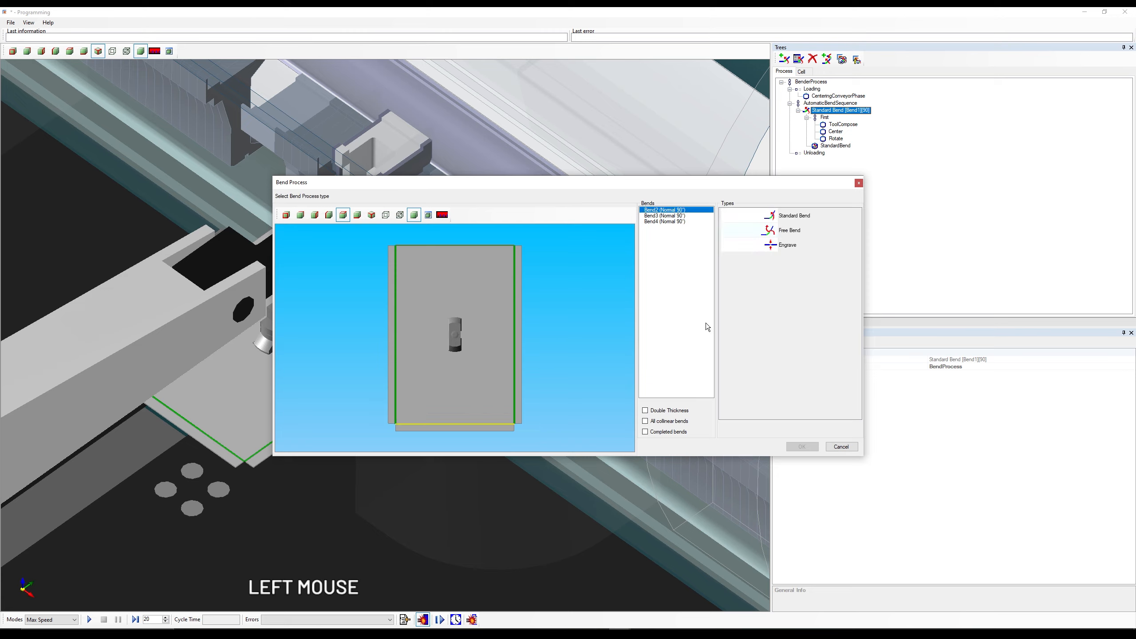
click(752, 217)
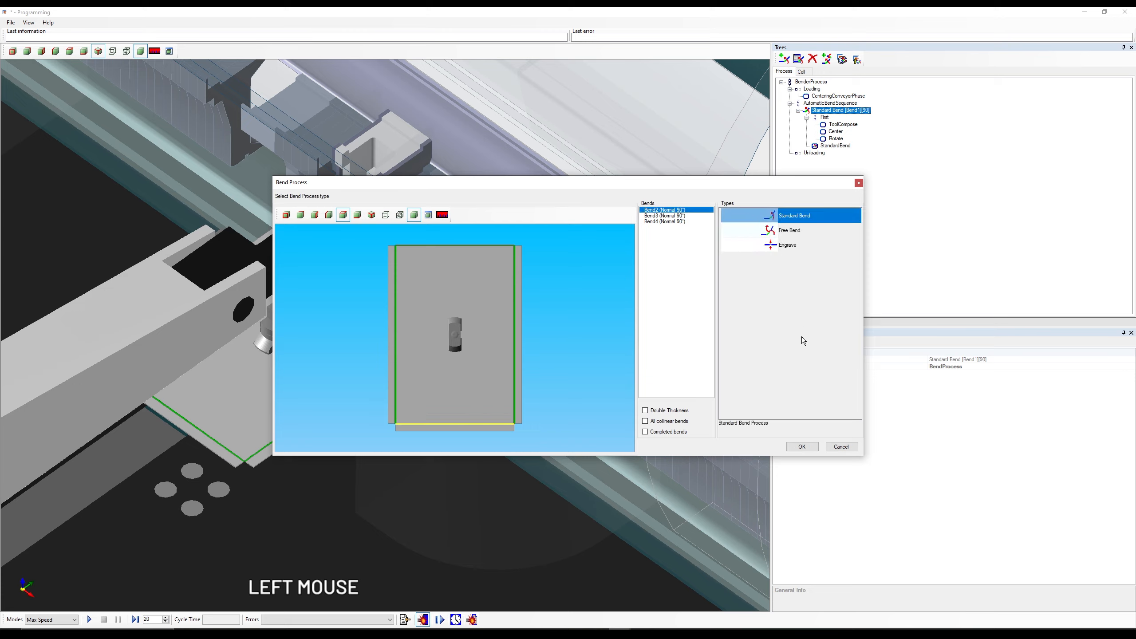
click(802, 447)
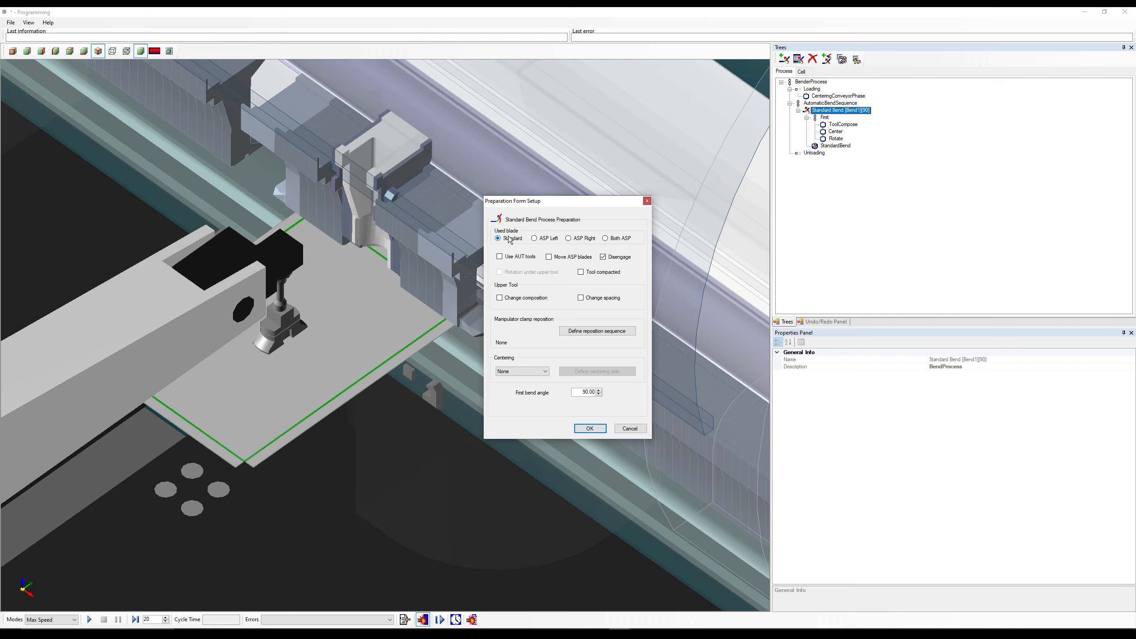
Step: Confirm the Bend2 preparation with the Standard blade and centering kept at None, and run the simulation
click(546, 373)
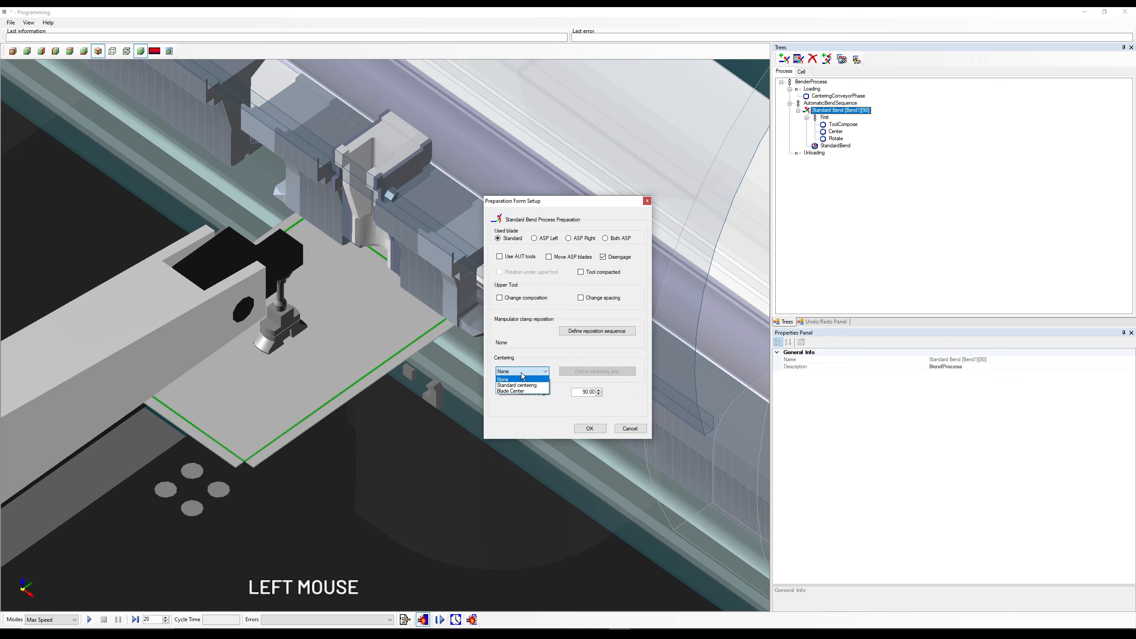
click(530, 354)
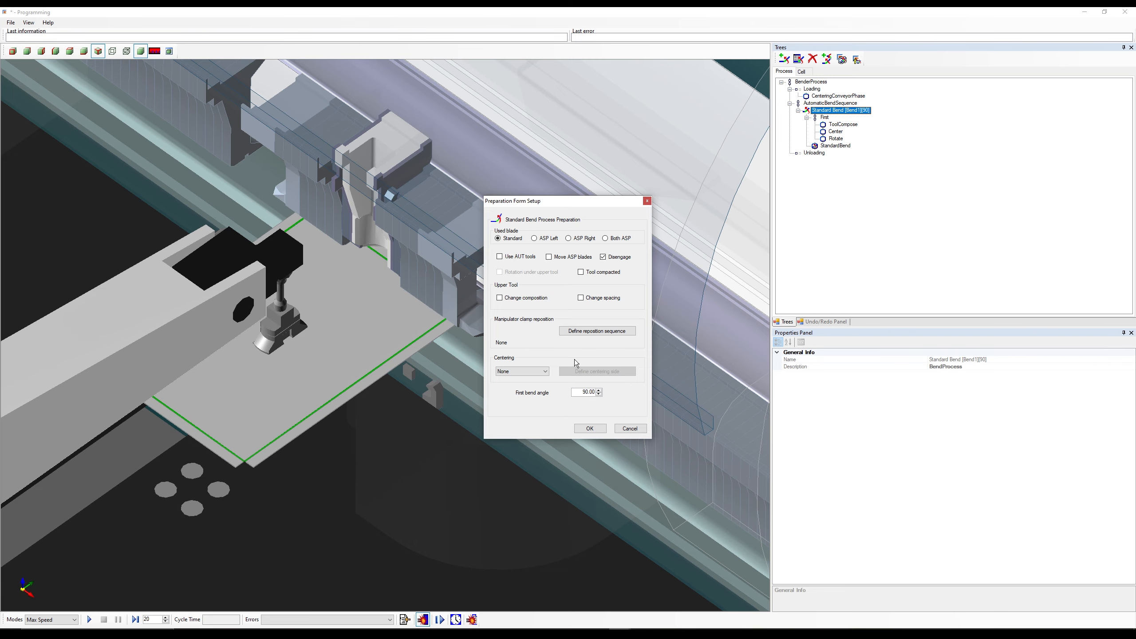
click(589, 428)
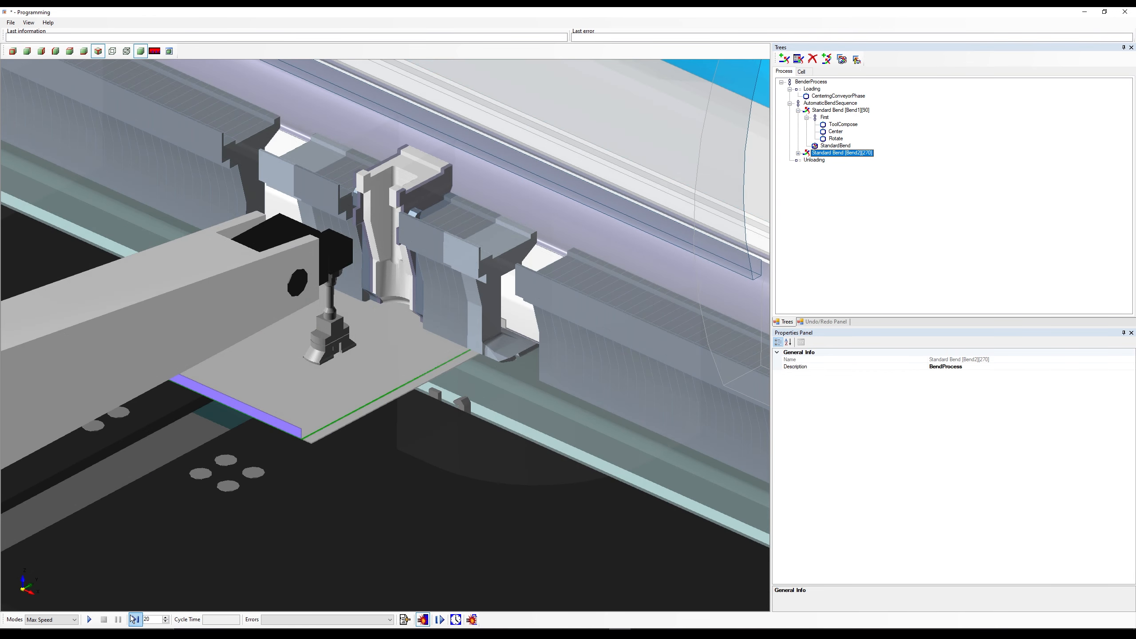
click(90, 619)
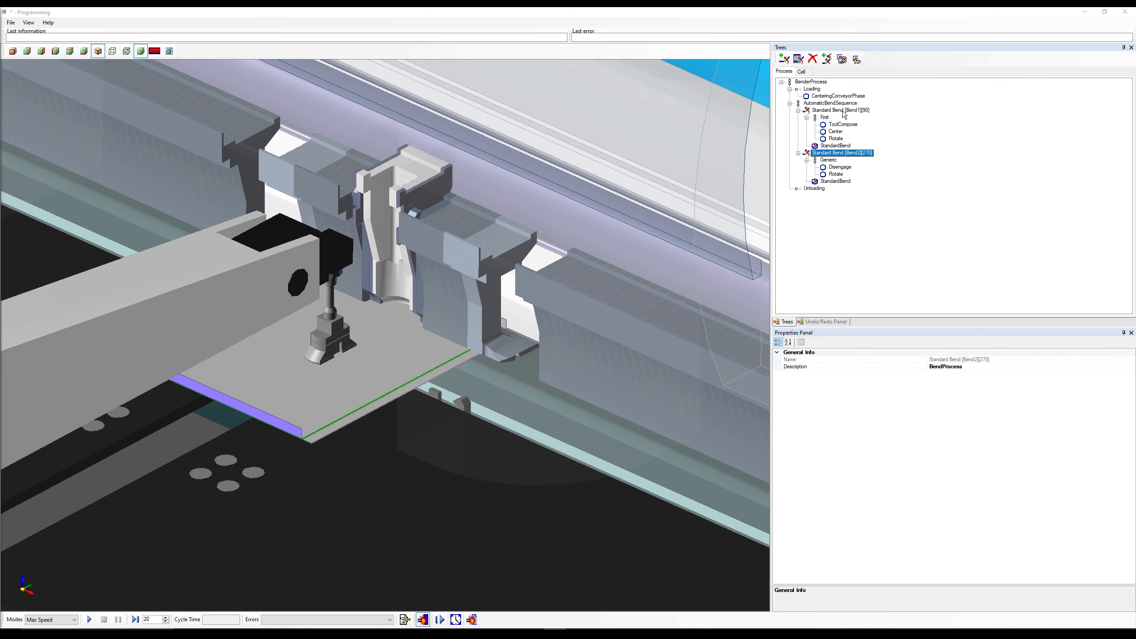
Step: Review the properties of Bend1's ToolCompose, Center and Rotate phases and Bend2's Disengage, Rotate and StandardBend phases
click(844, 125)
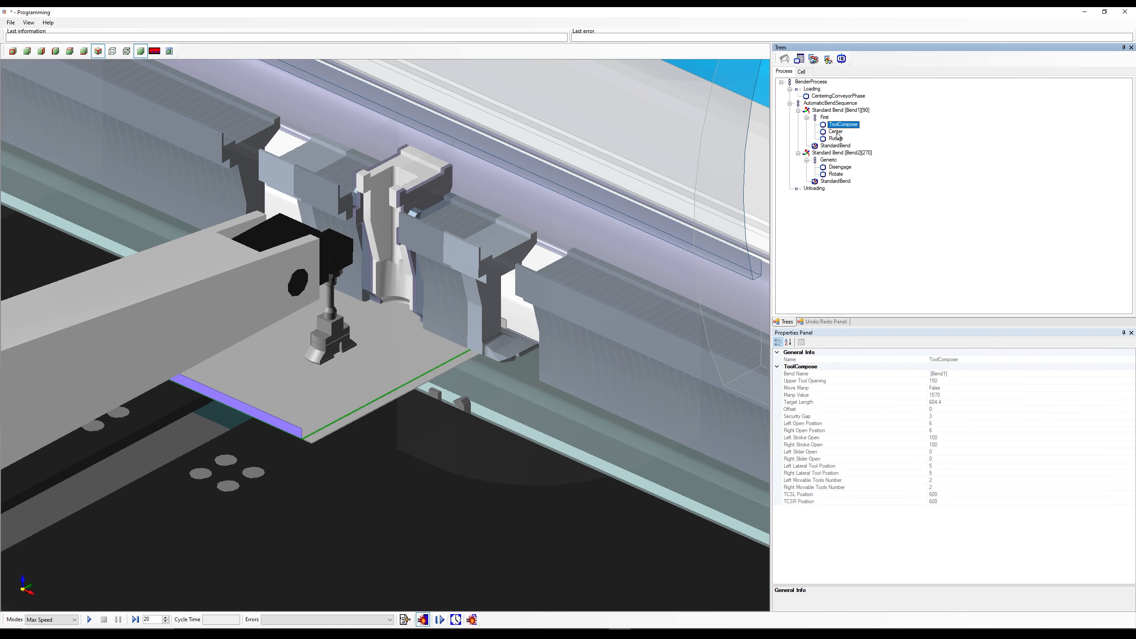
click(837, 132)
click(837, 140)
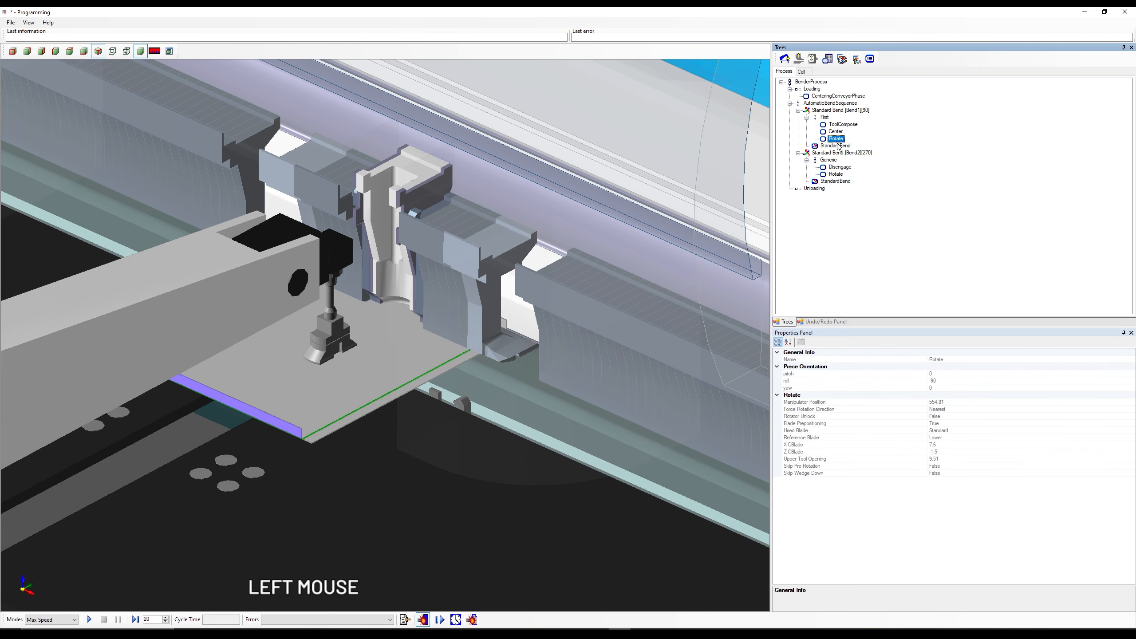
click(840, 167)
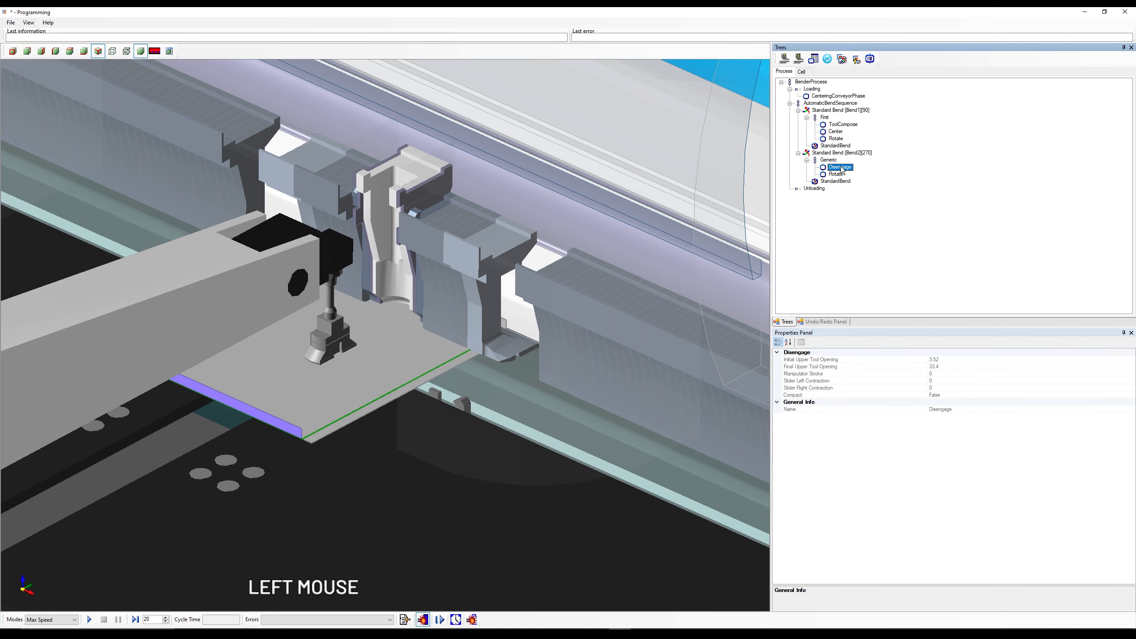
click(836, 174)
click(838, 182)
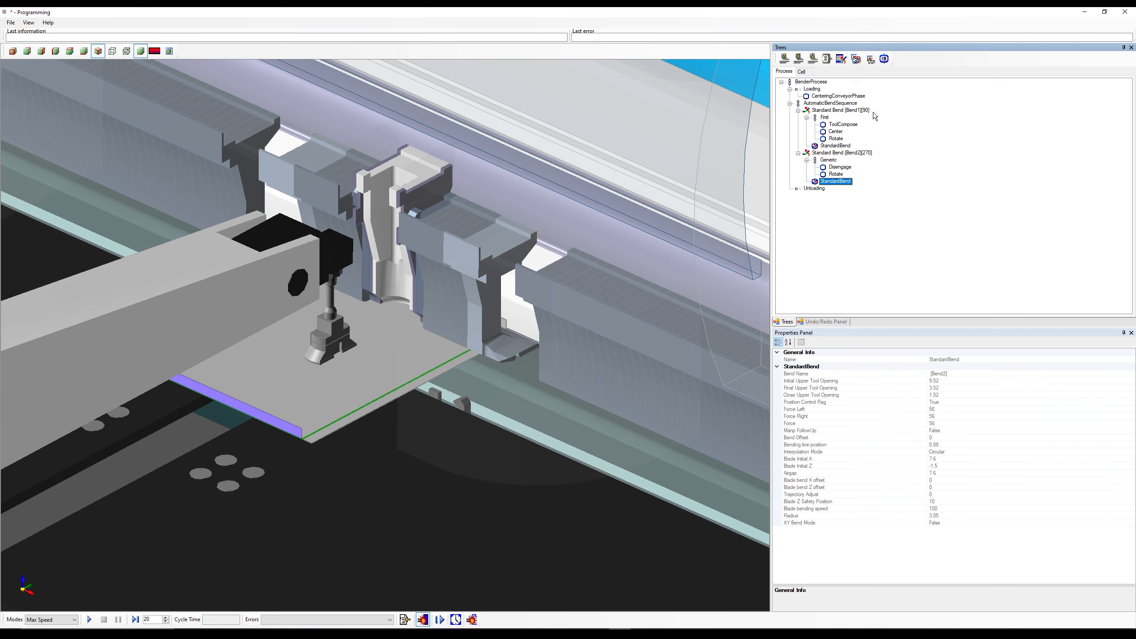
Step: Select the Bend1 Standard Bend process and examine the upper tool segments around the central tool up close
click(837, 111)
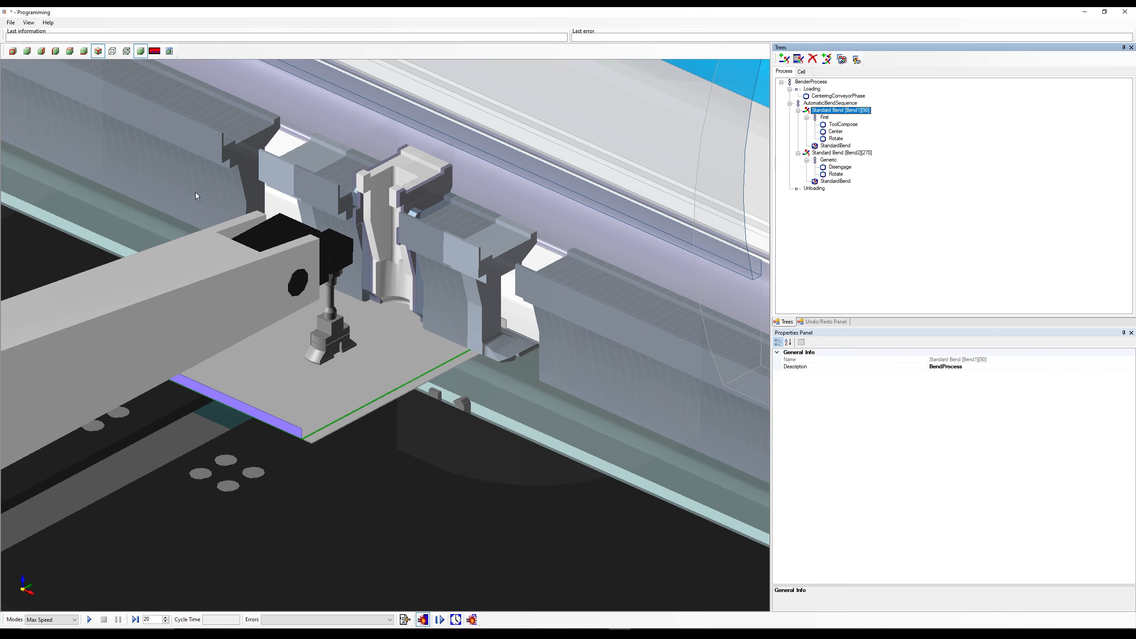
scroll(476, 272, down, 5)
scroll(473, 277, up, 5)
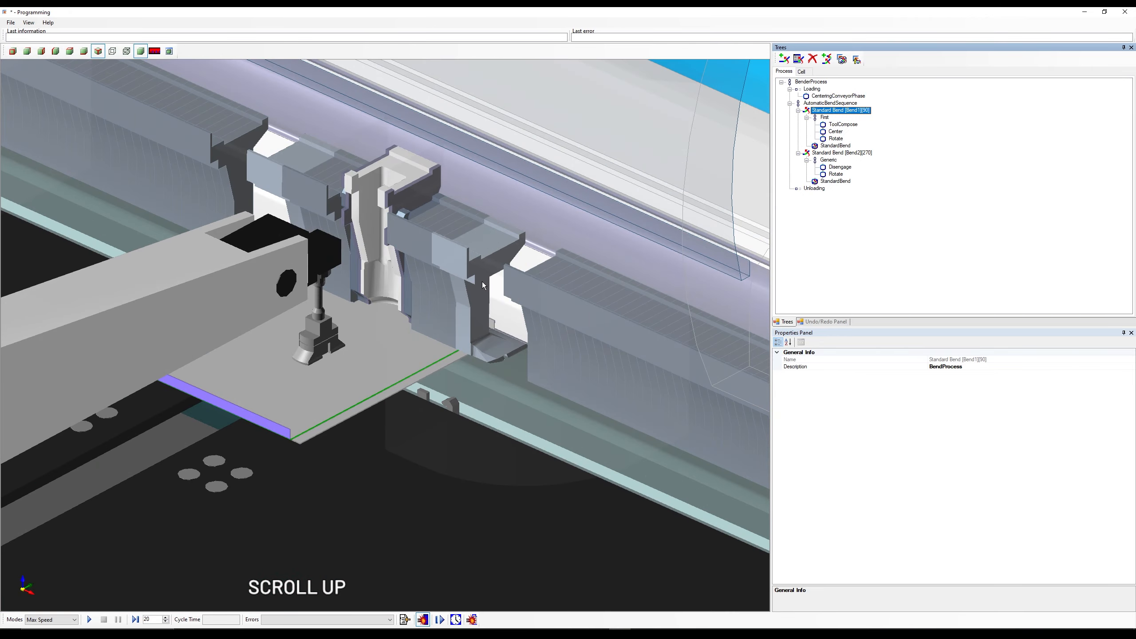
middle_drag(368, 426, 467, 373)
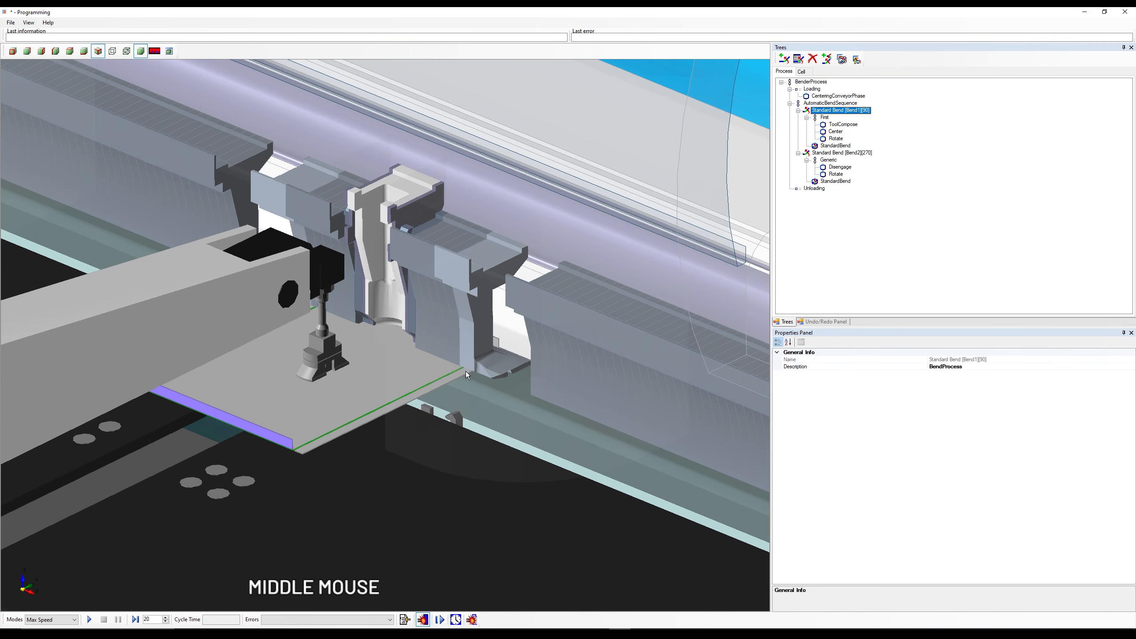
scroll(435, 266, up, 3)
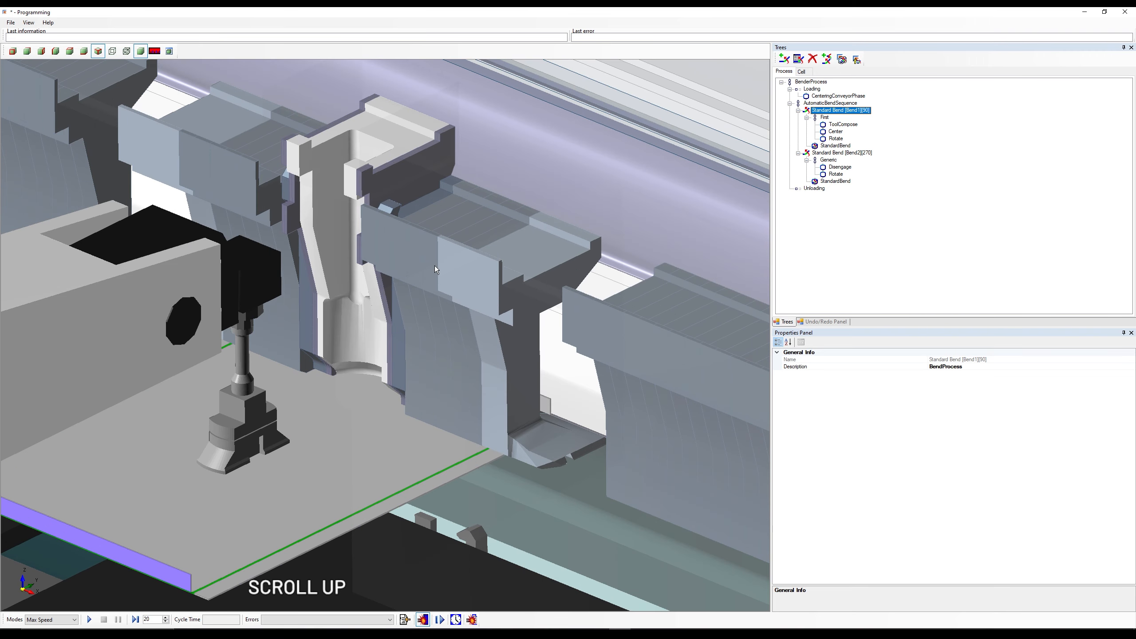
scroll(363, 256, up, 5)
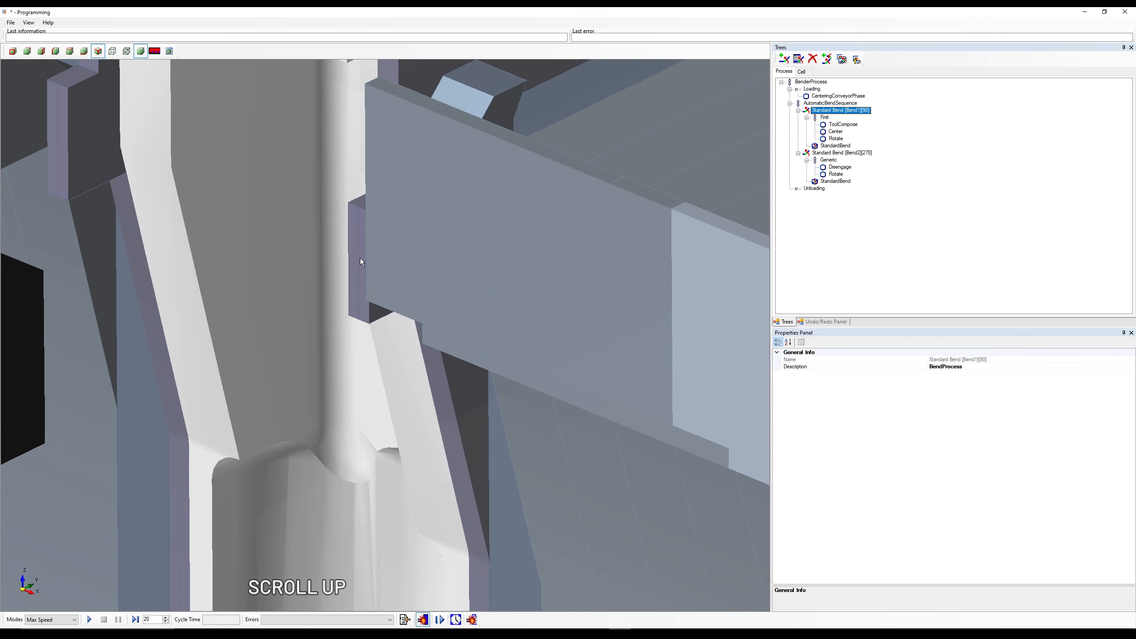
scroll(359, 264, down, 8)
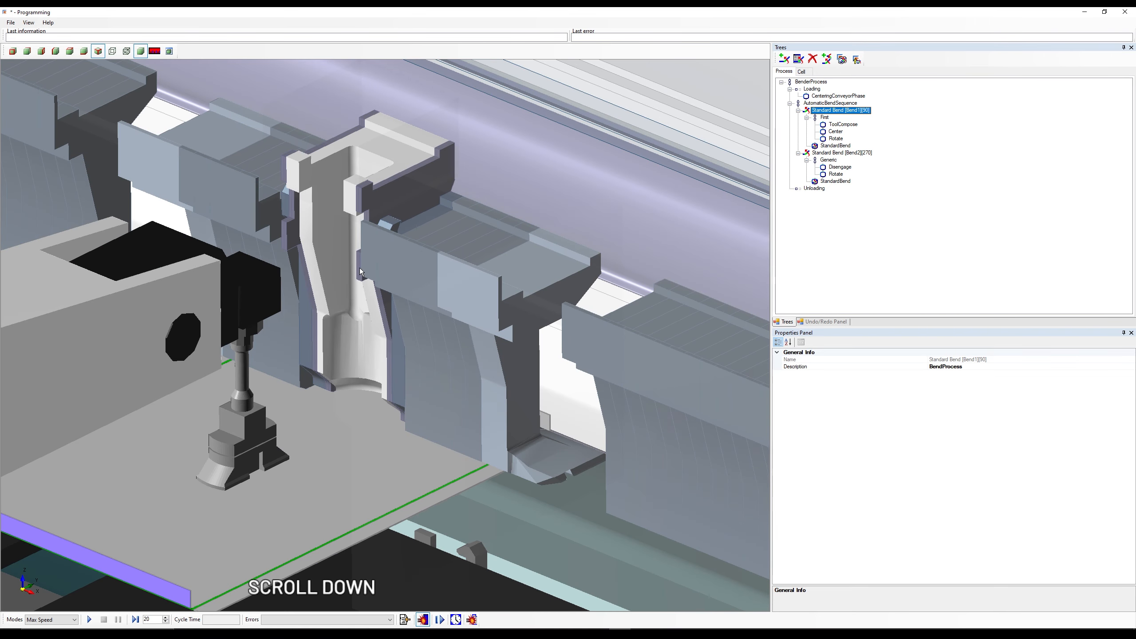
Step: Open the phase parameters of Bend1's ToolCompose phase and enlarge the settings window for a bigger tool preview
click(840, 127)
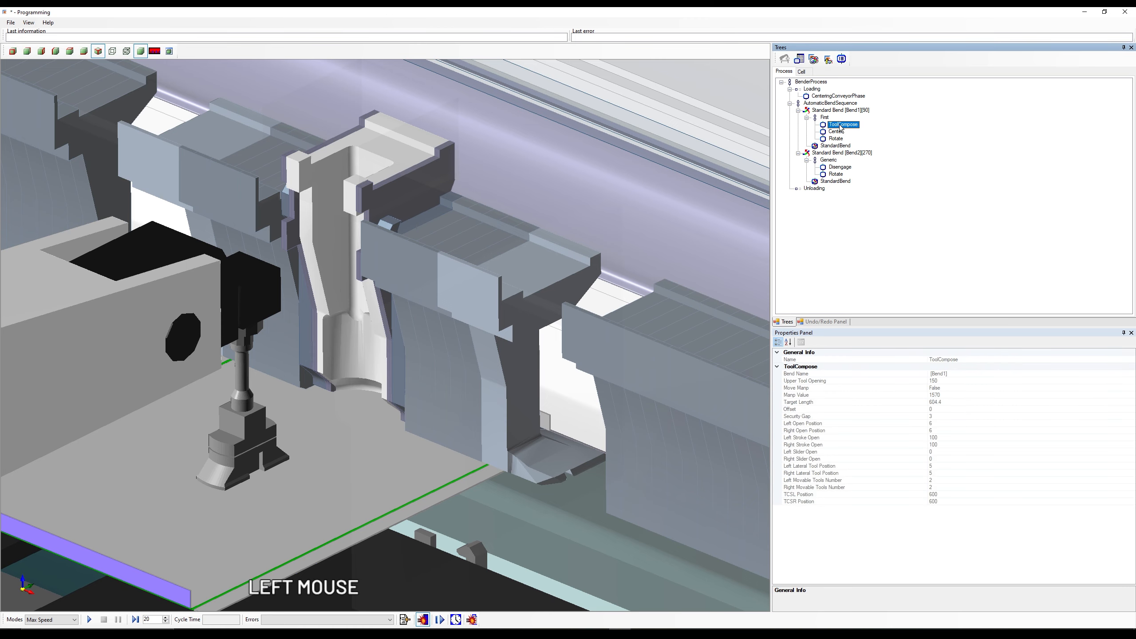
click(800, 59)
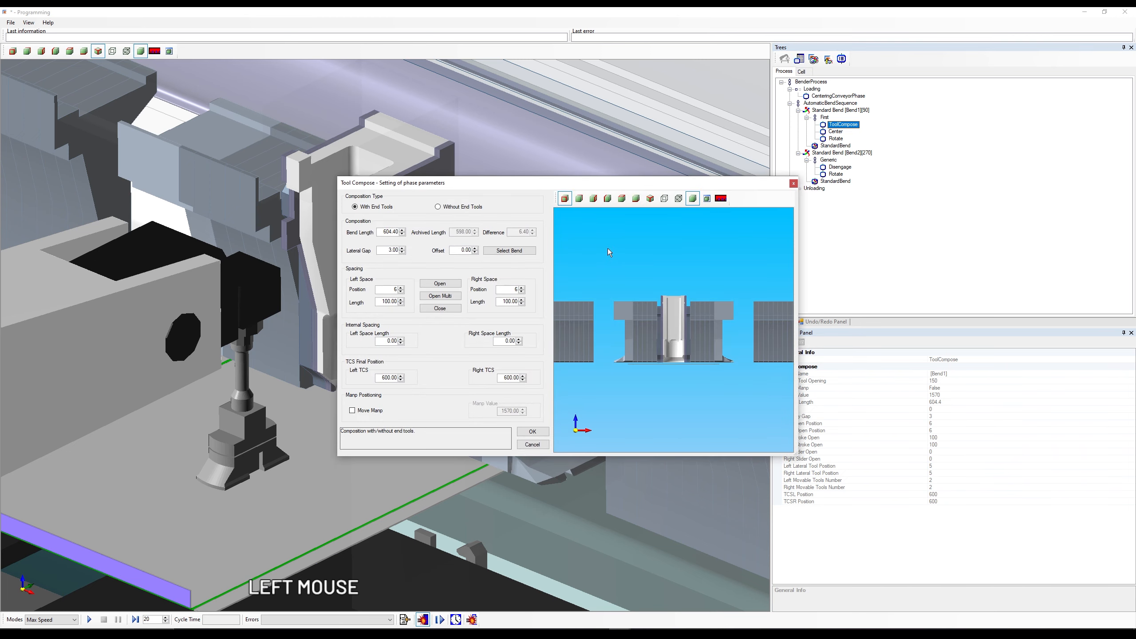
drag(574, 182, 411, 111)
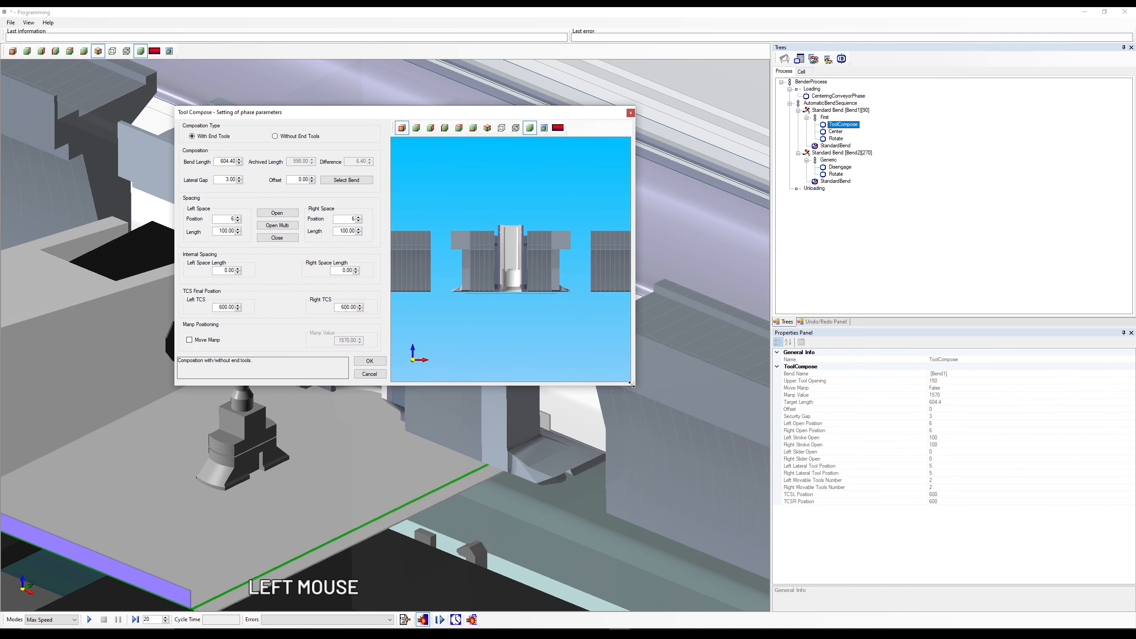
drag(631, 383, 966, 543)
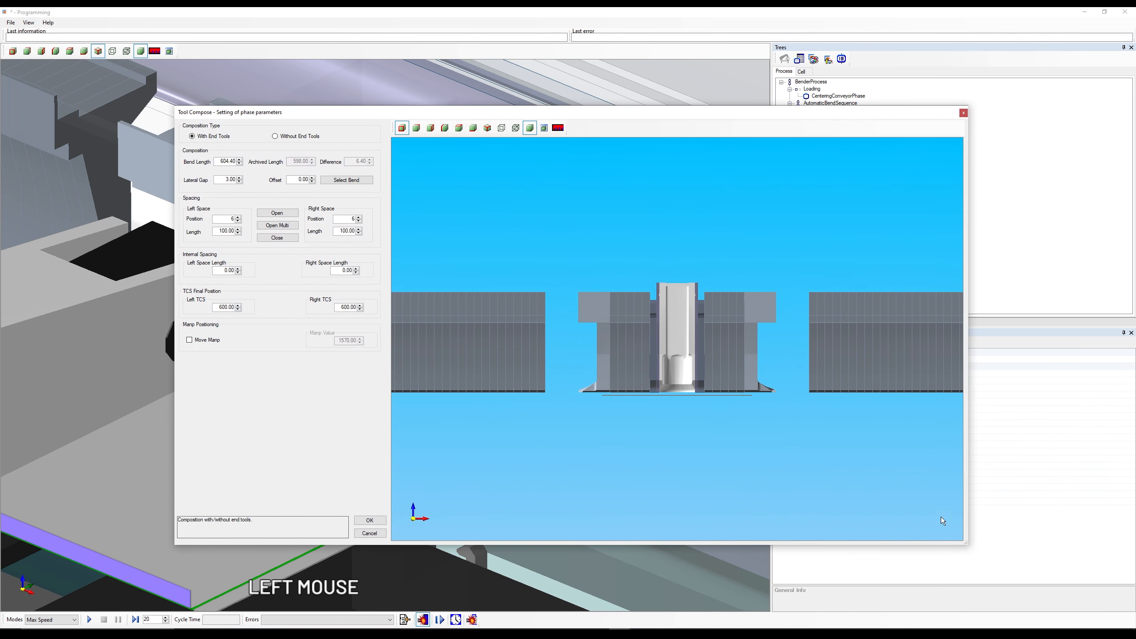
scroll(701, 310, up, 1)
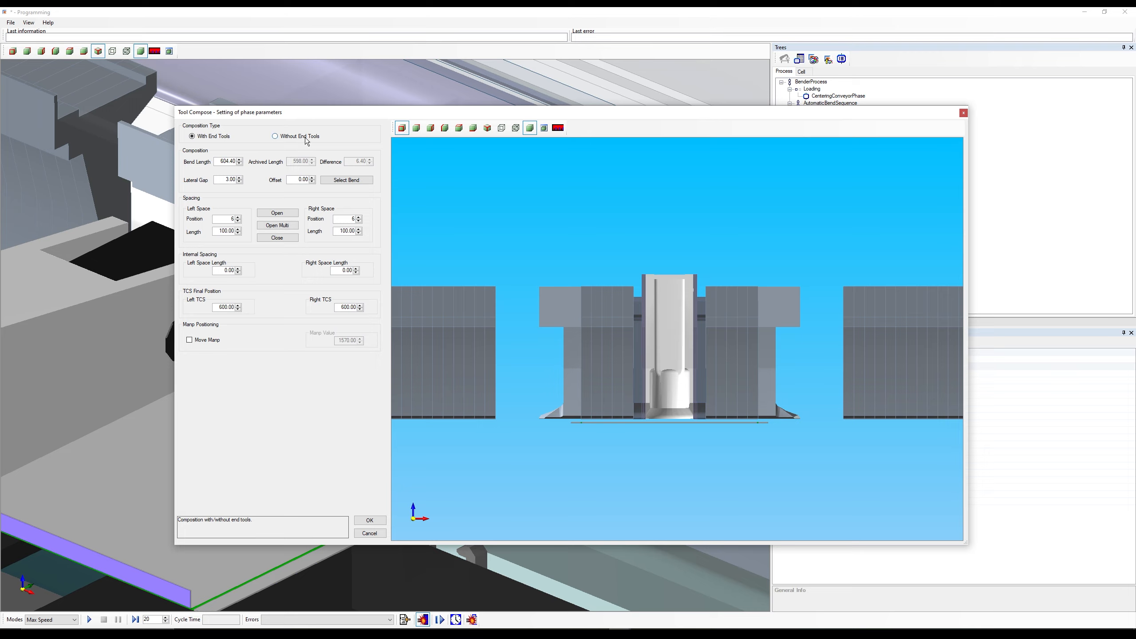
Step: Set the composition type to Without End Tools and inspect the tool segments and end tool in the preview
click(275, 137)
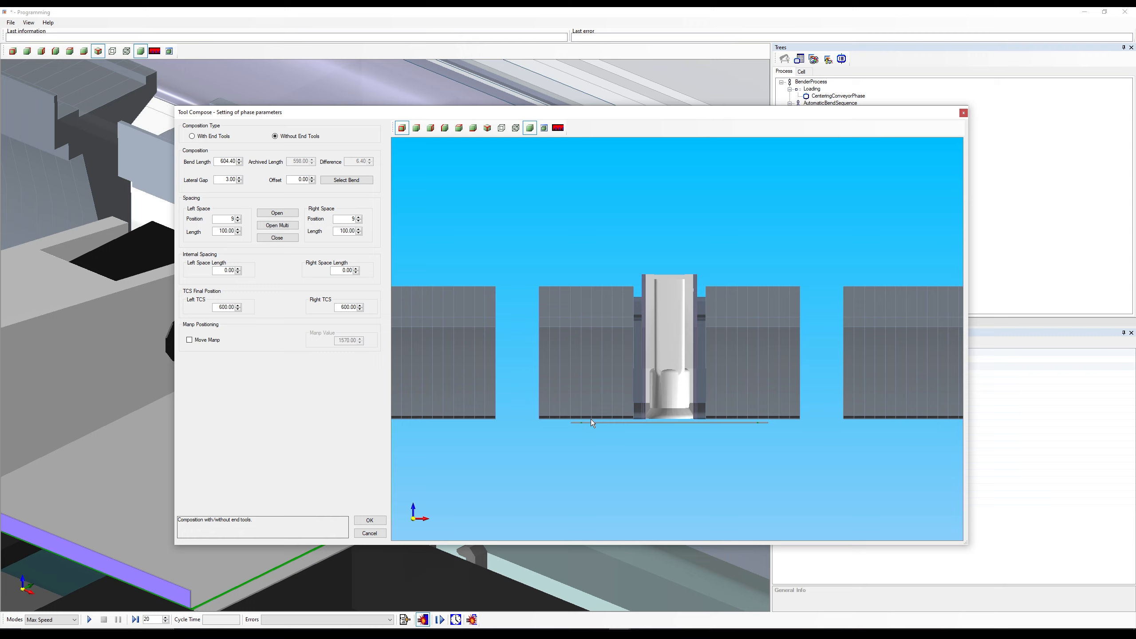
scroll(602, 380, down, 3)
scroll(763, 382, up, 8)
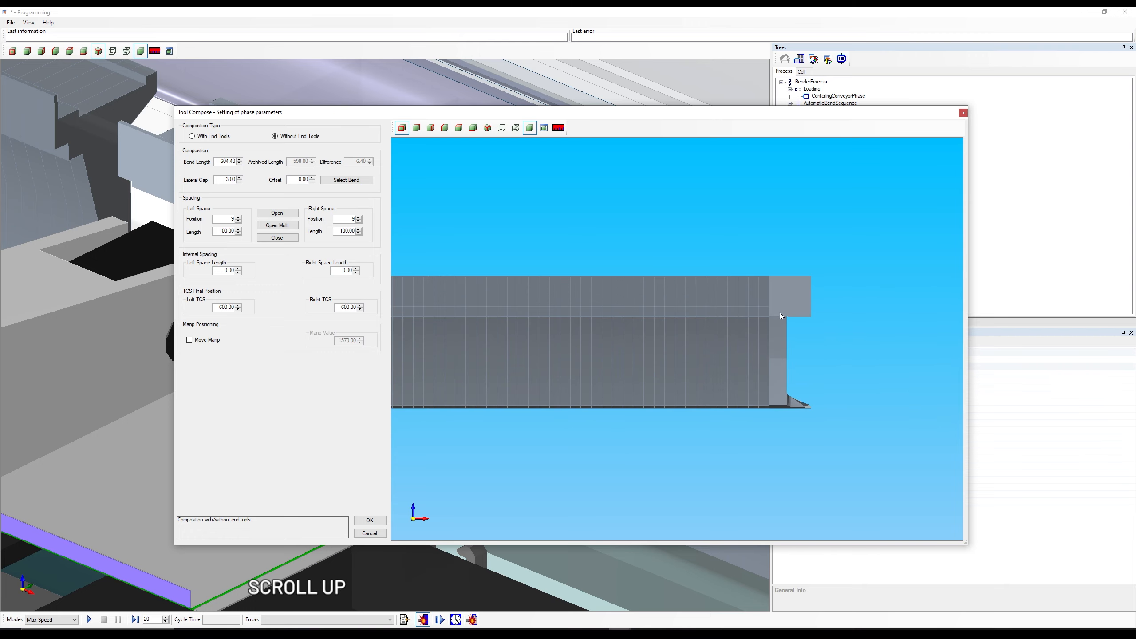
scroll(816, 365, down, 3)
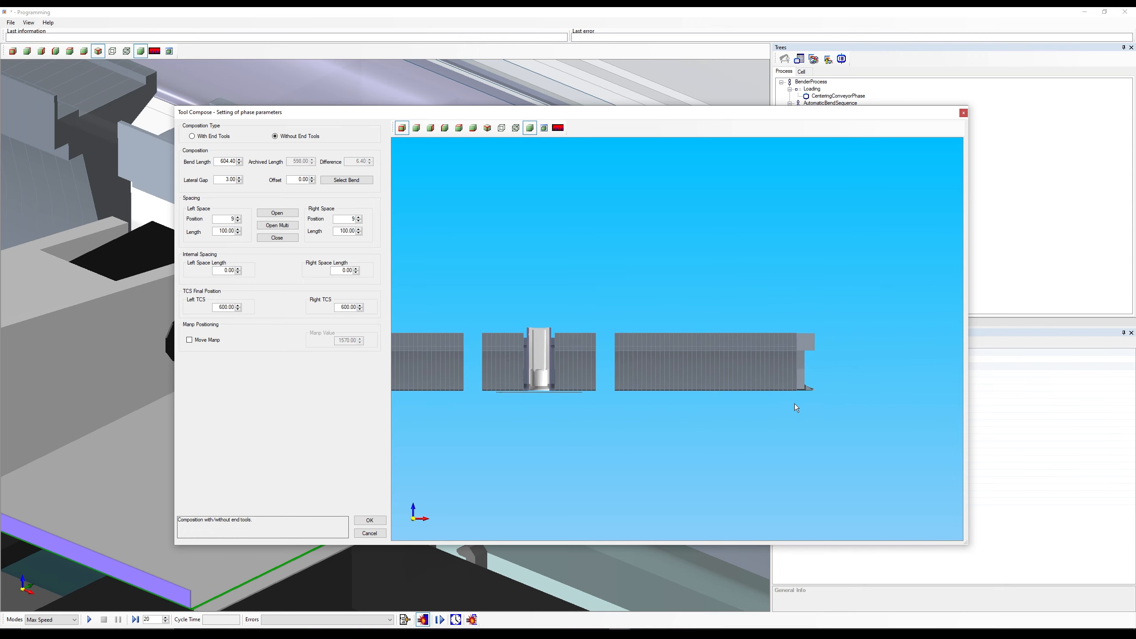
Step: Set the composition type back to With End Tools and compare the end tools beside the central tool in the preview
scroll(578, 364, up, 2)
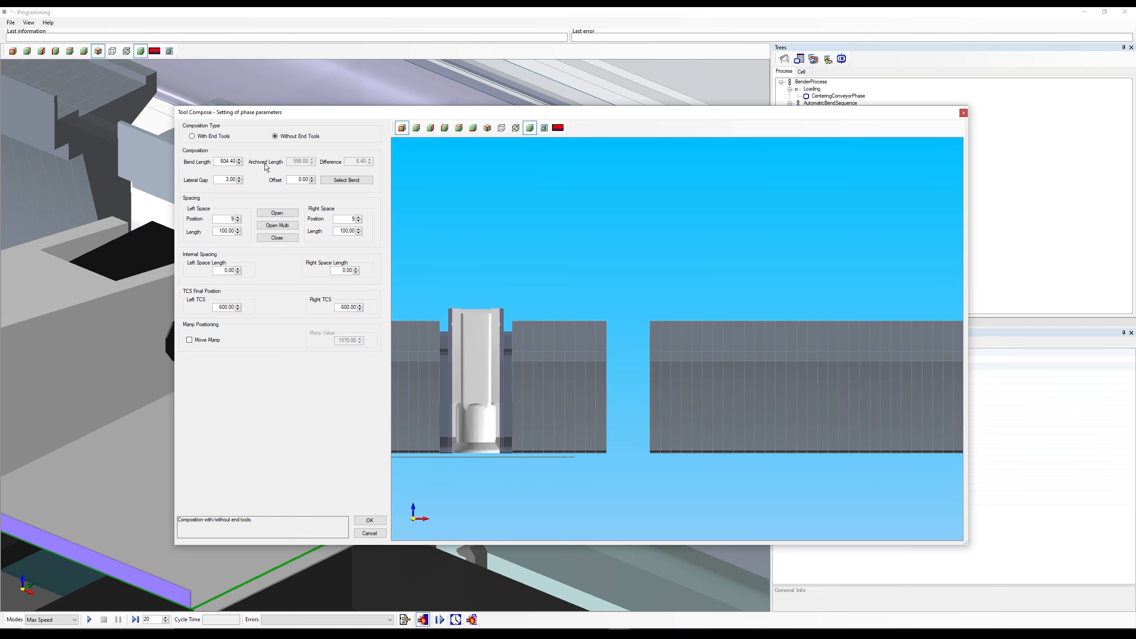
click(209, 136)
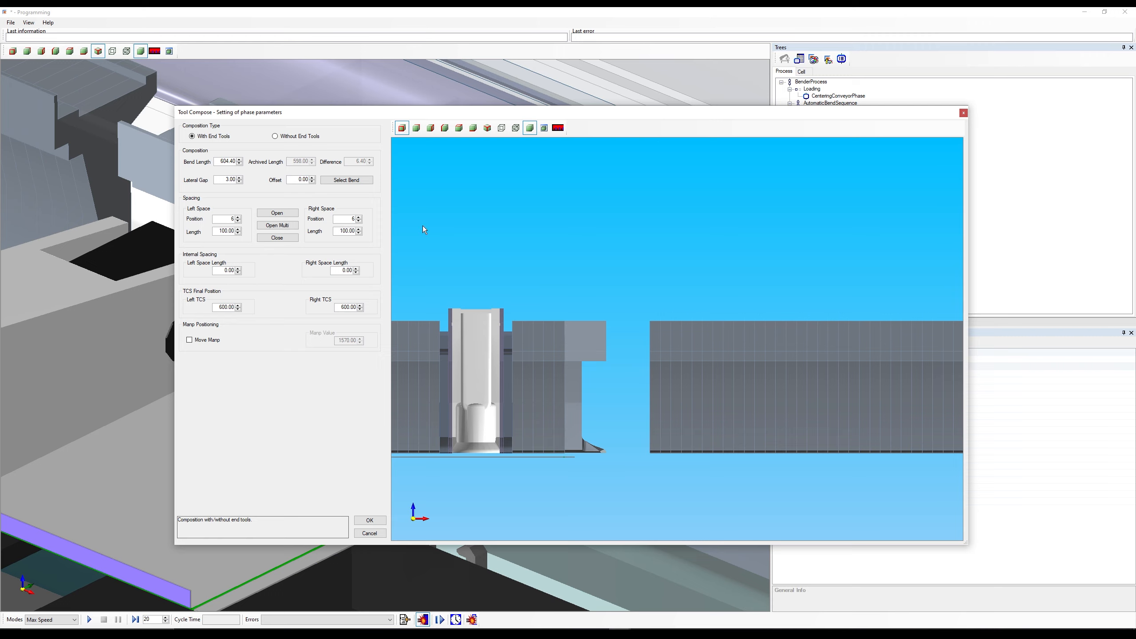
middle_drag(423, 229, 591, 336)
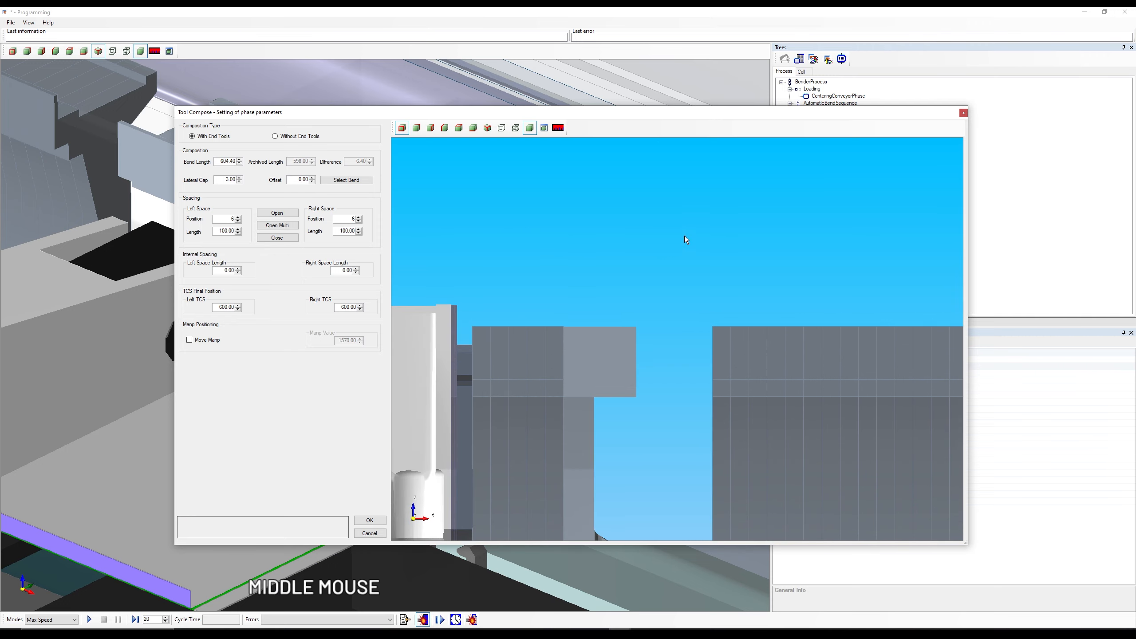
scroll(684, 236, down, 2)
right_drag(600, 359, 666, 291)
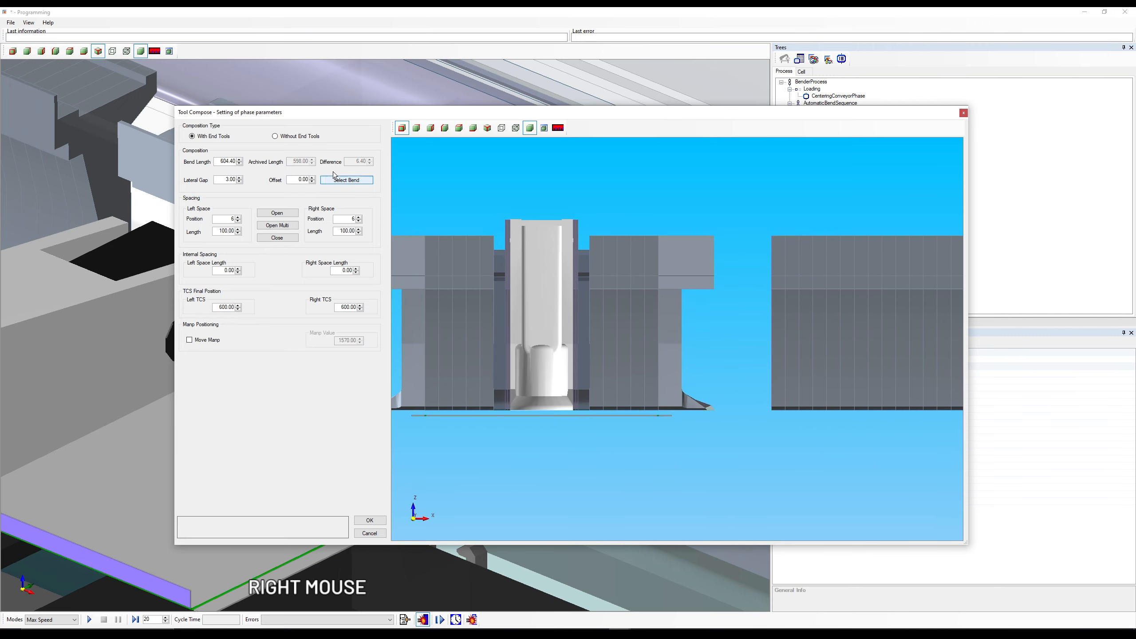
click(286, 137)
click(217, 135)
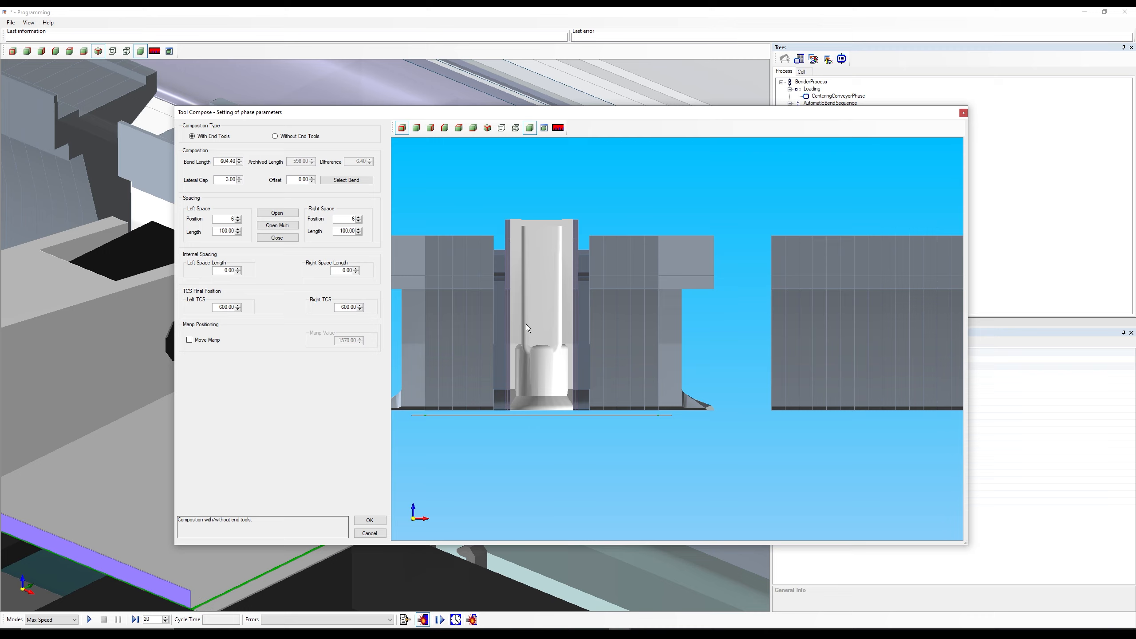
Step: Try Bend4 and Bend1 in the bend selection for the composition's bend length, and cancel the selection
click(219, 163)
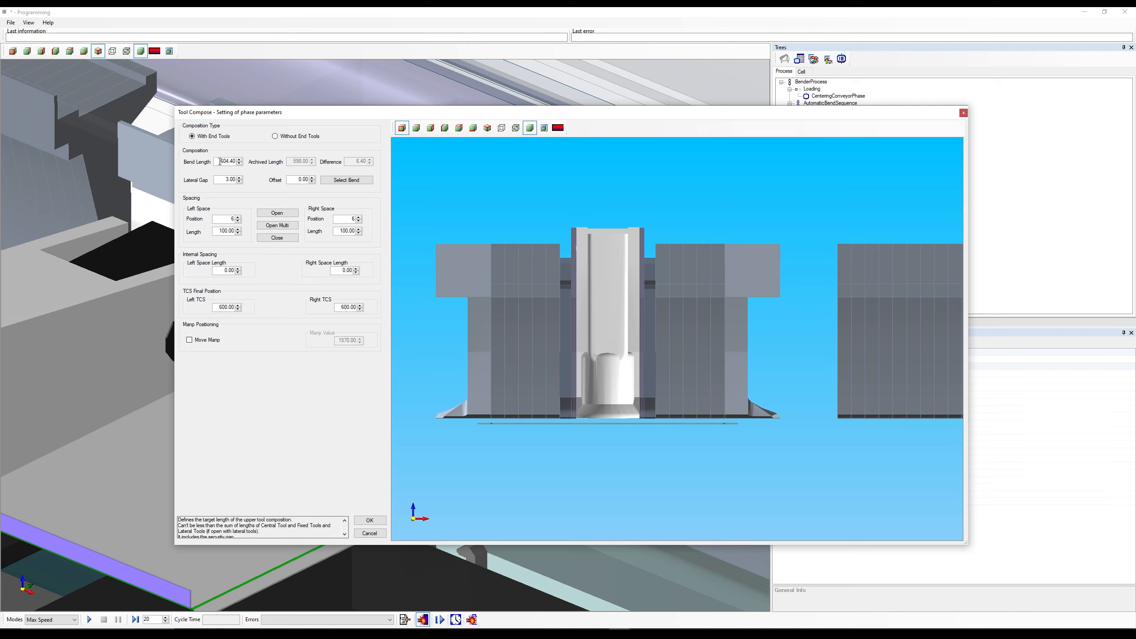
click(350, 181)
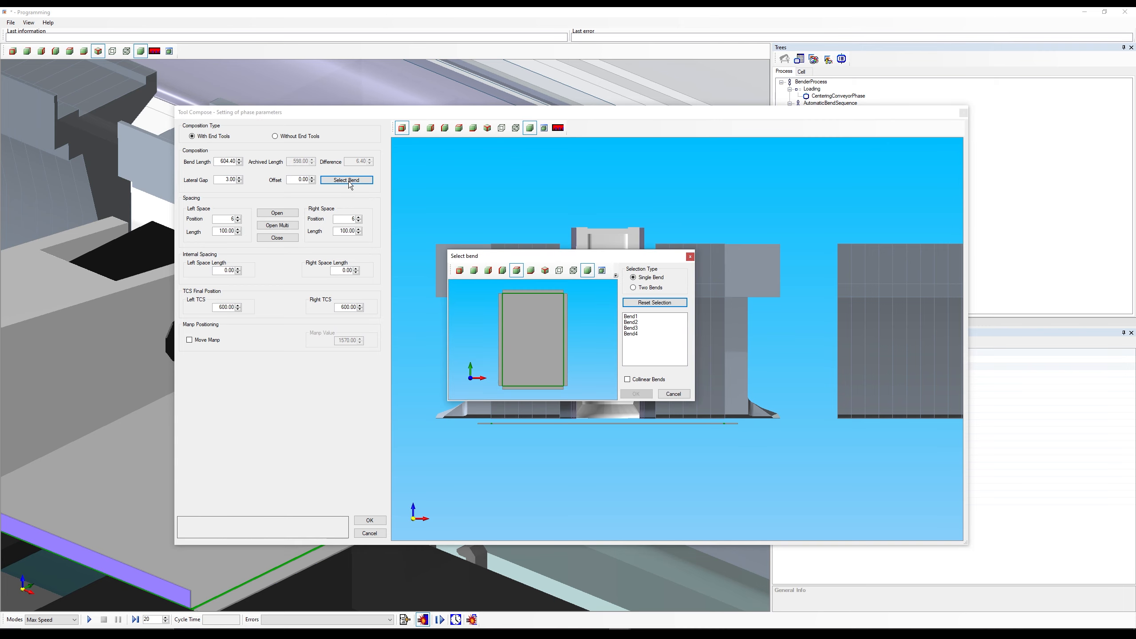
click(564, 323)
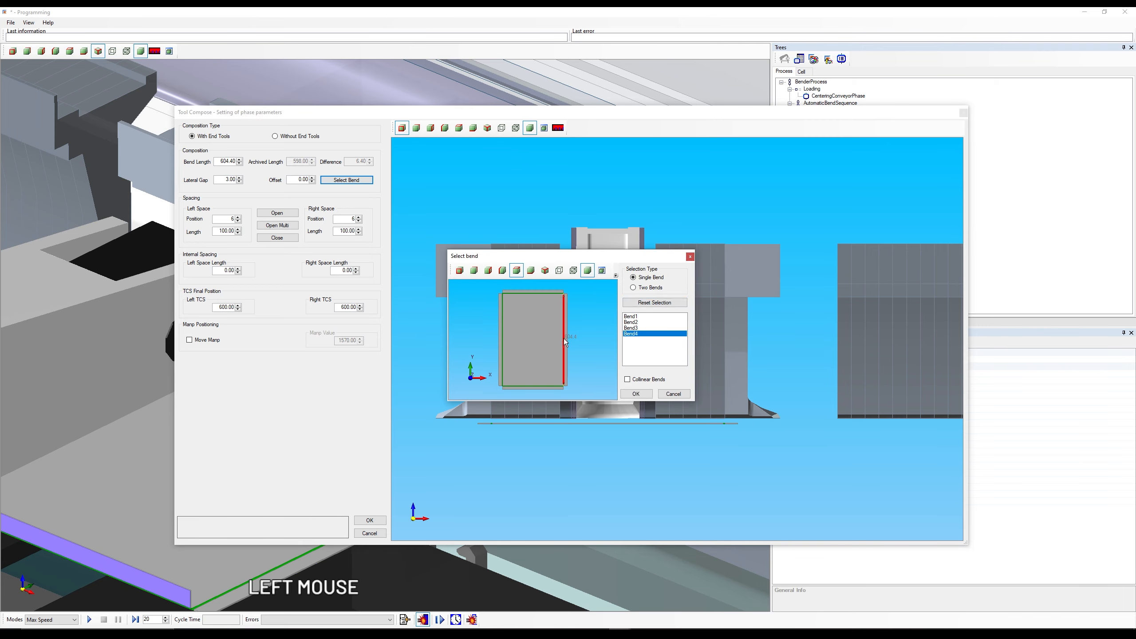
scroll(564, 339, up, 3)
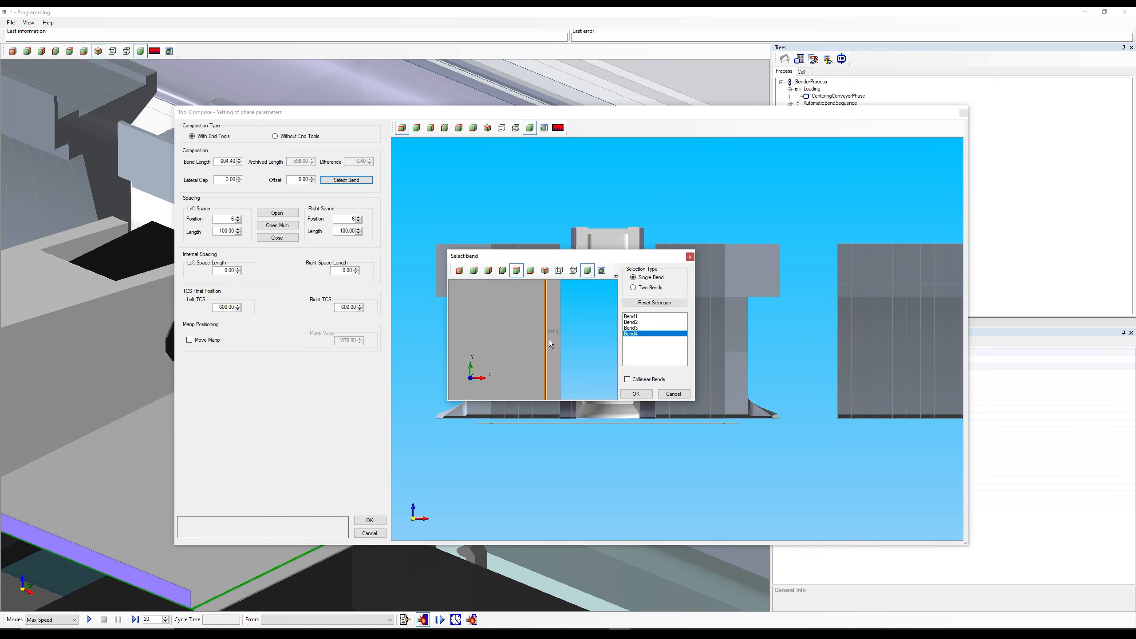
scroll(584, 331, down, 3)
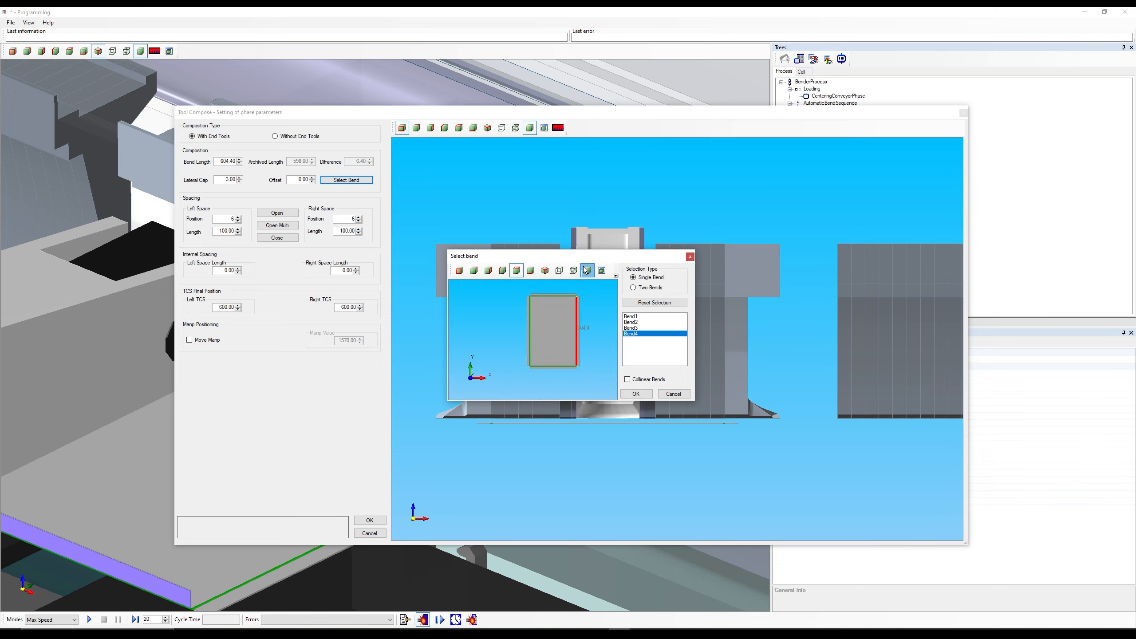
click(562, 296)
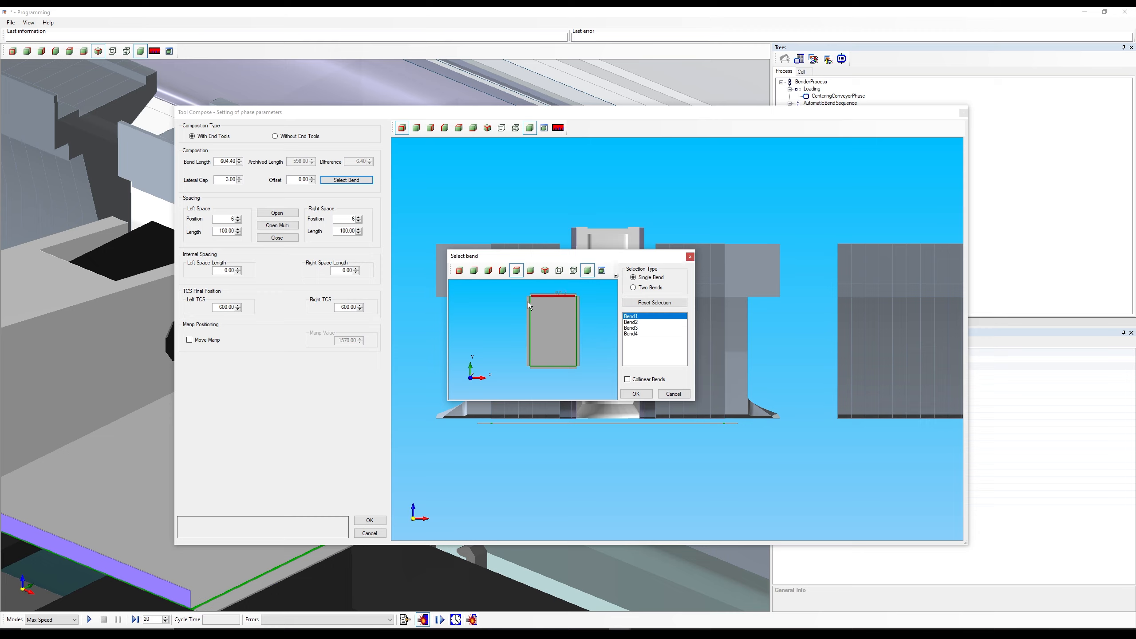
click(630, 316)
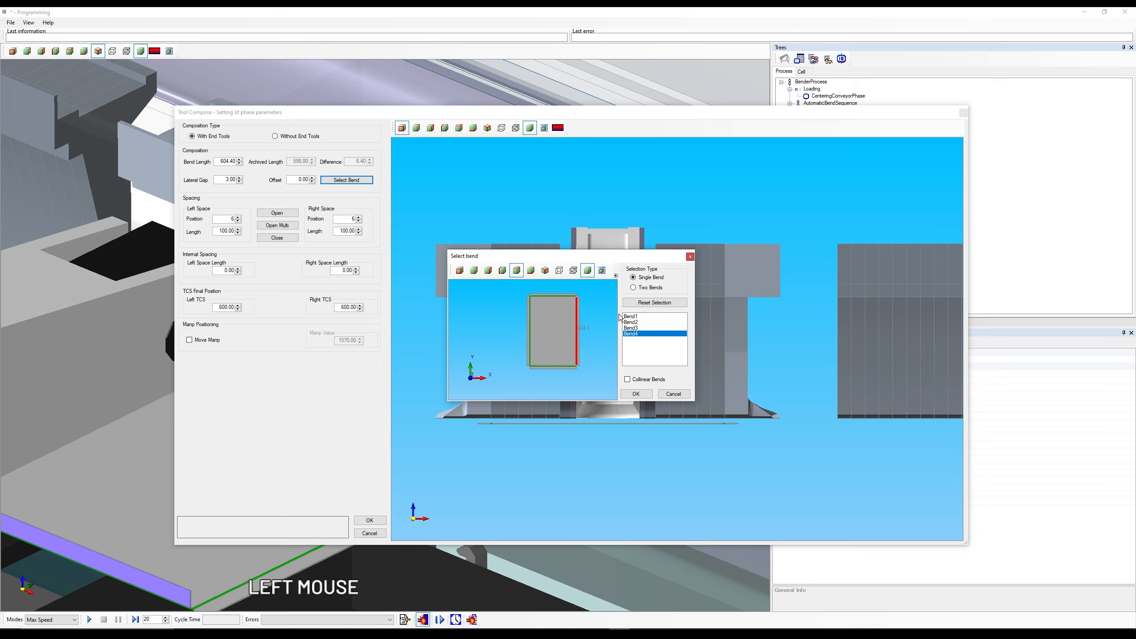
click(673, 394)
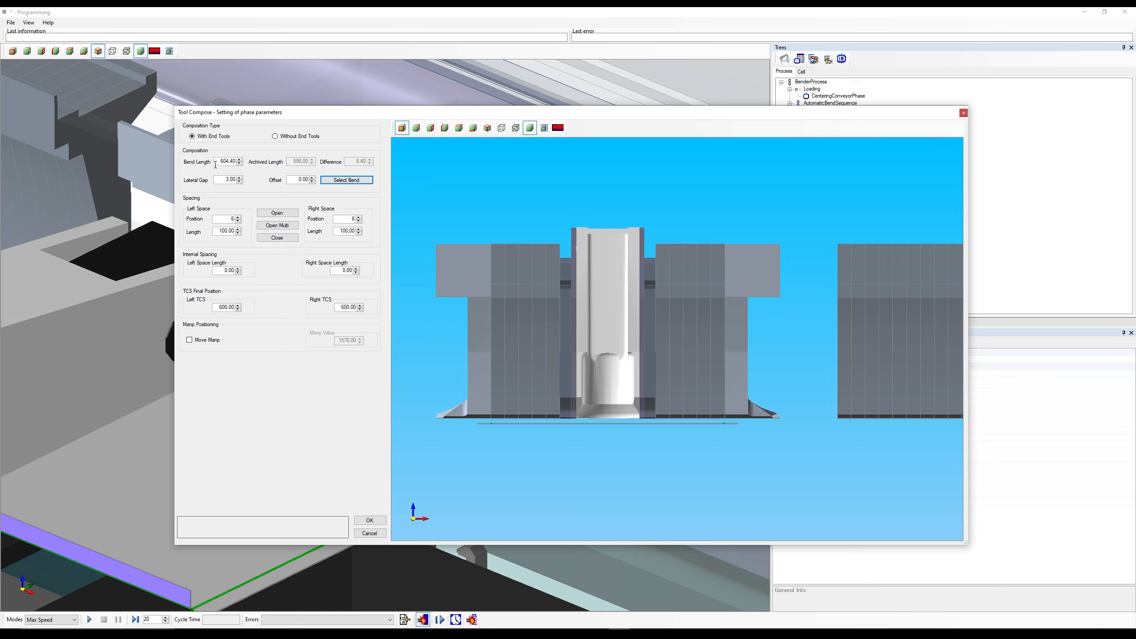
Step: Review the Bend Length and Lateral Gap parameters and examine the tool segments from the central tool to the end tool
drag(218, 162, 254, 161)
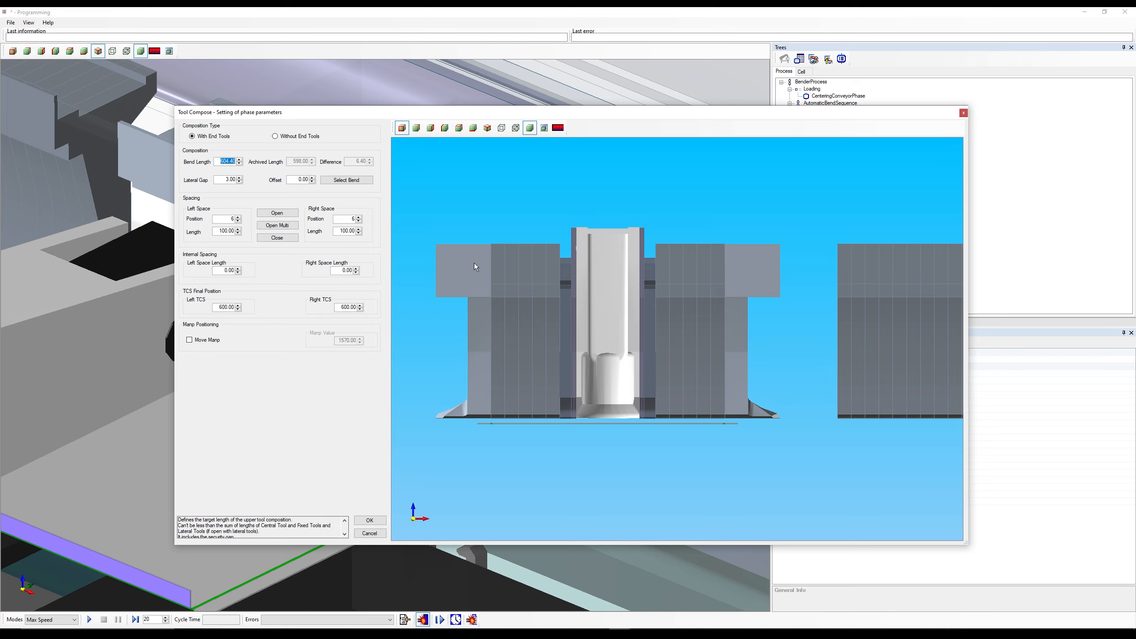
scroll(614, 262, up, 5)
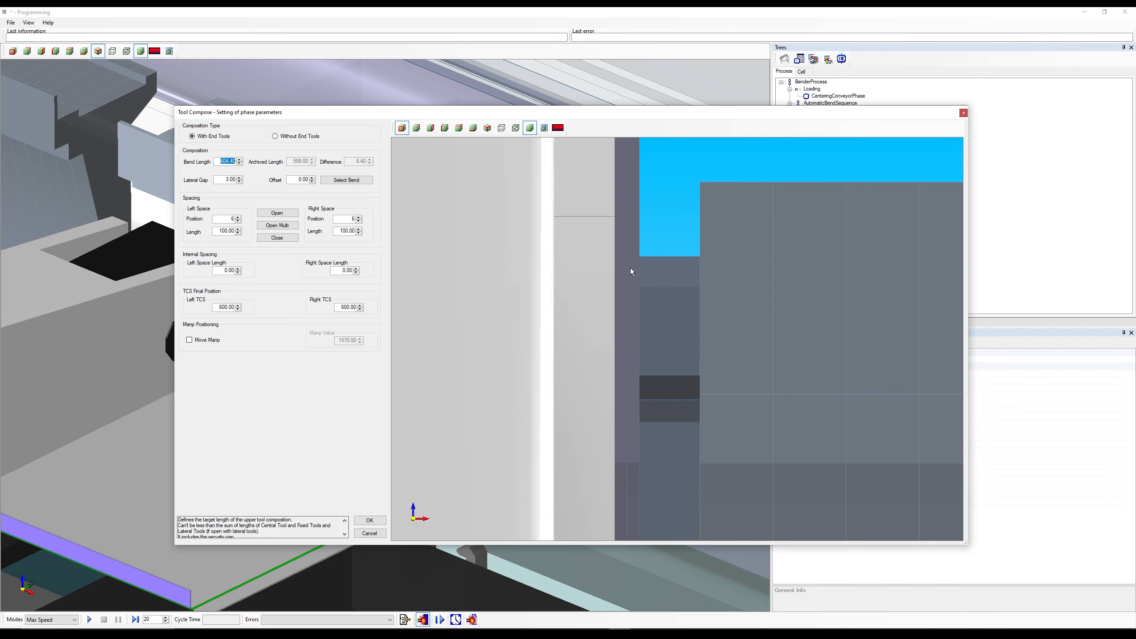
scroll(629, 261, down, 5)
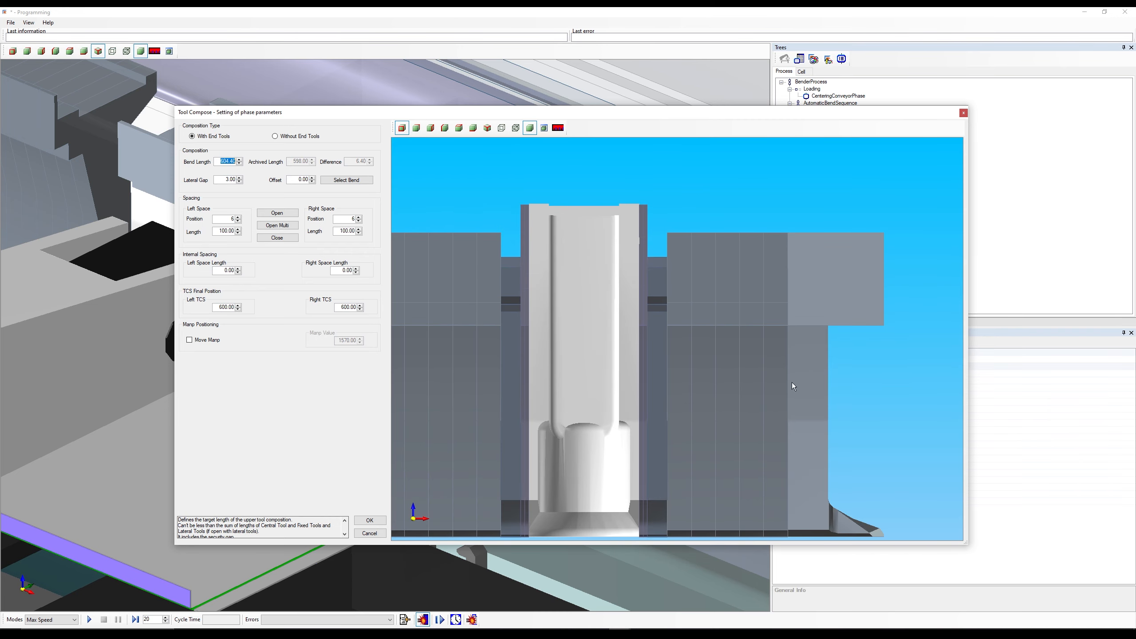
scroll(801, 381, down, 2)
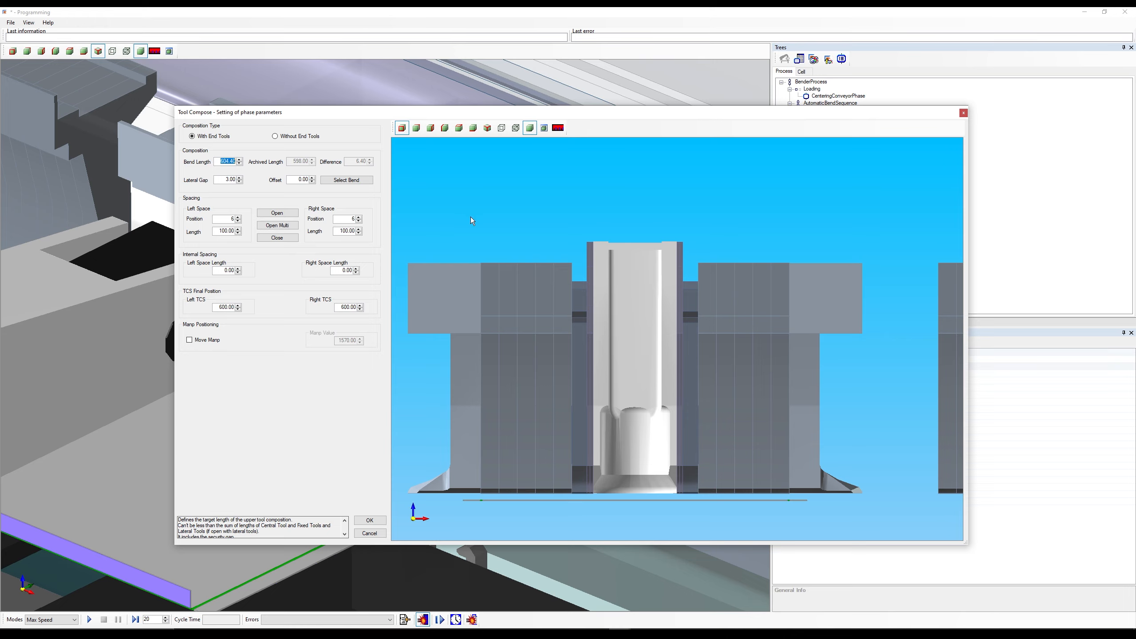
click(220, 180)
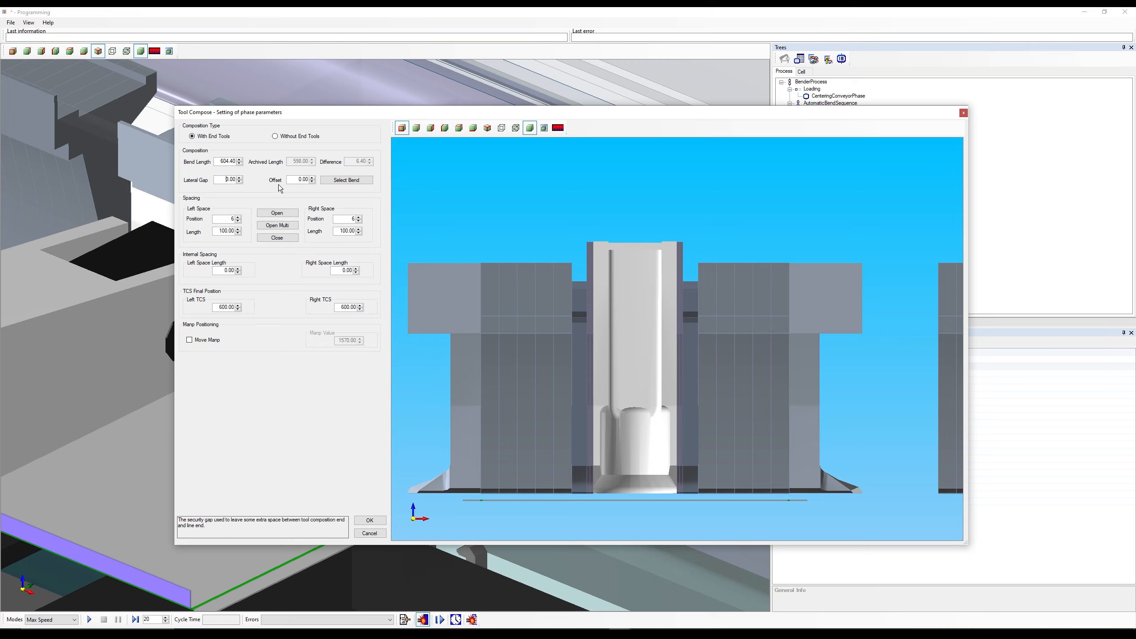
Step: Try positive and negative composition offsets down to -12, and set the offset back to 0
click(295, 180)
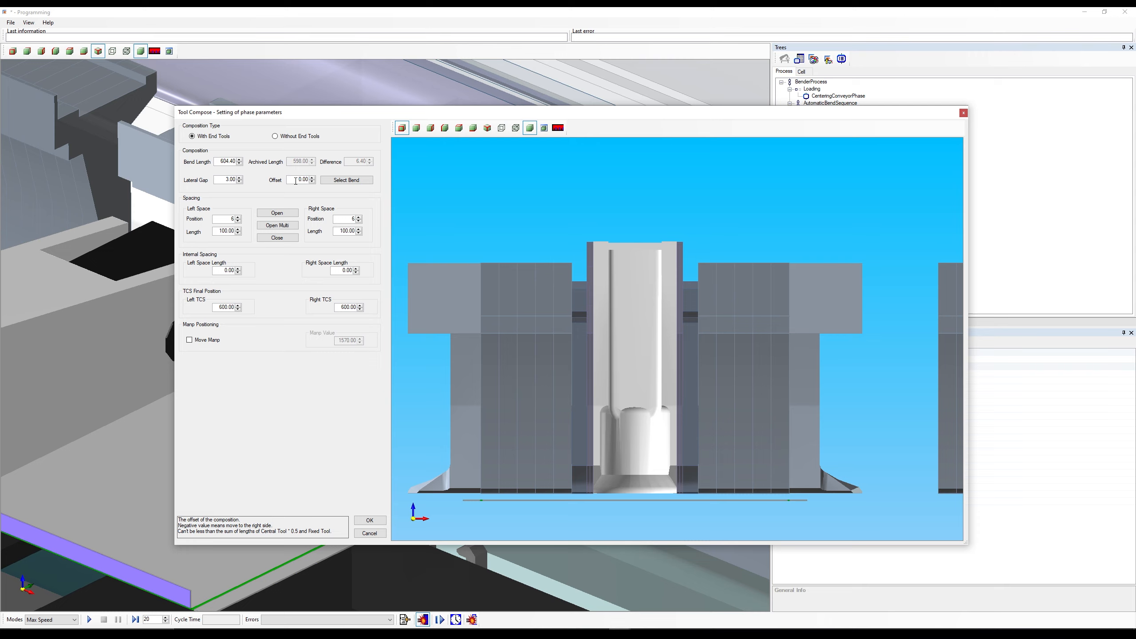
scroll(727, 303, down, 1)
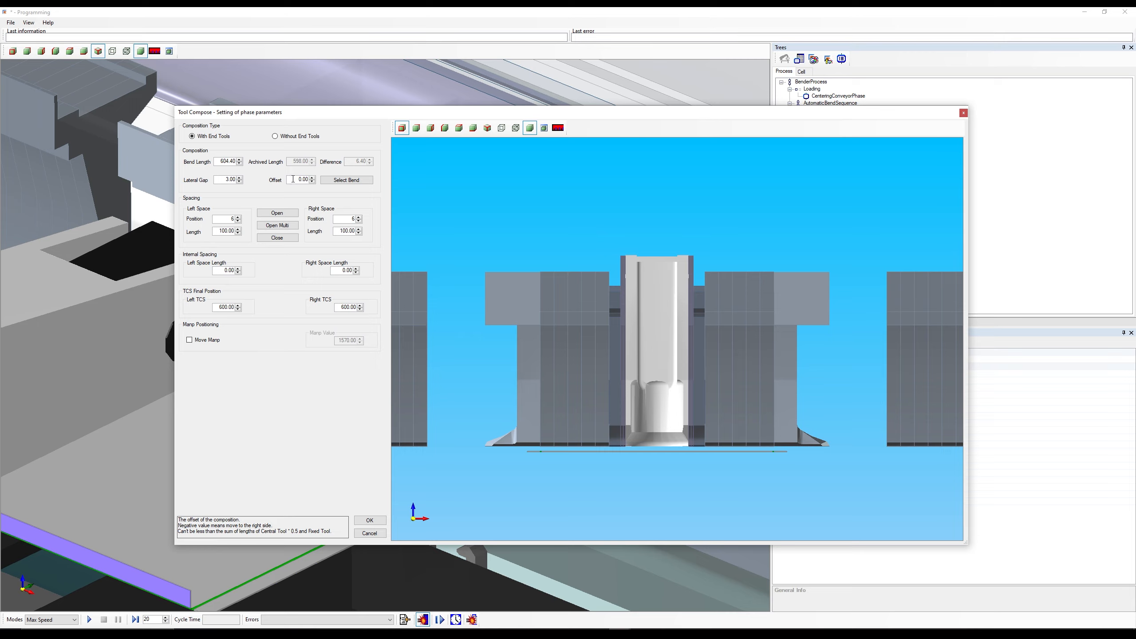
scroll(295, 179, up, 5)
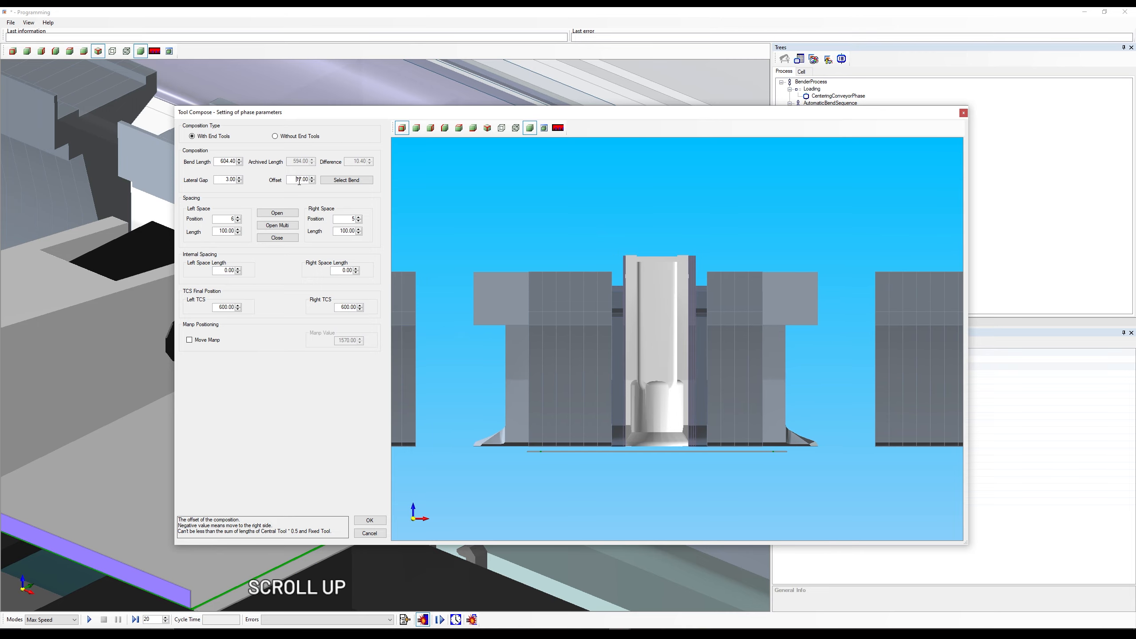
scroll(299, 181, up, 2)
scroll(297, 180, down, 4)
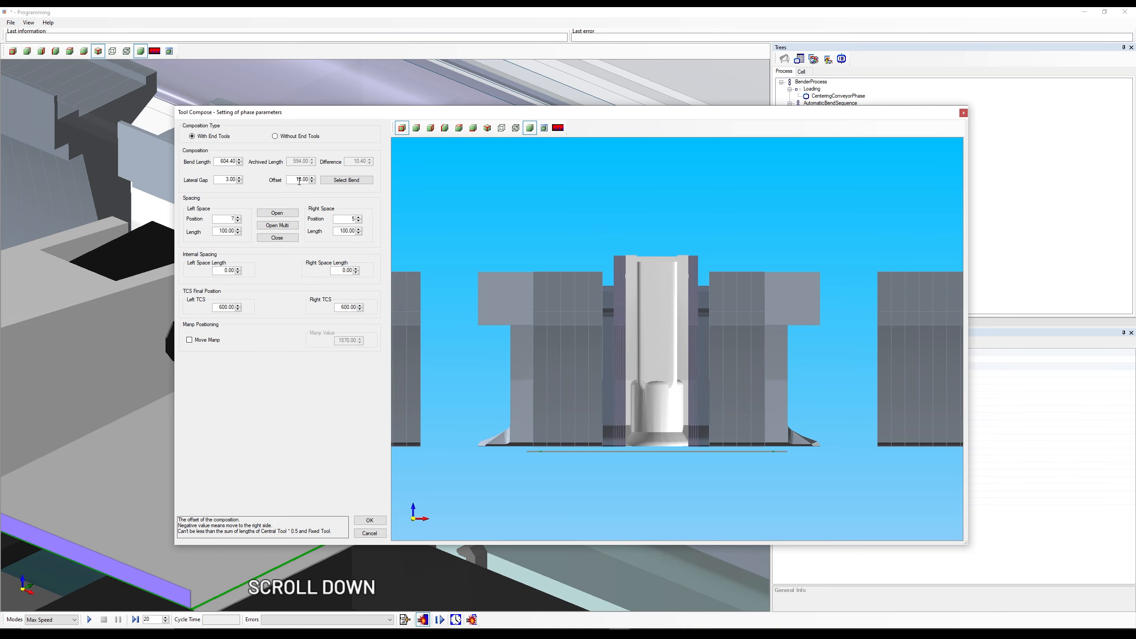
scroll(296, 181, down, 3)
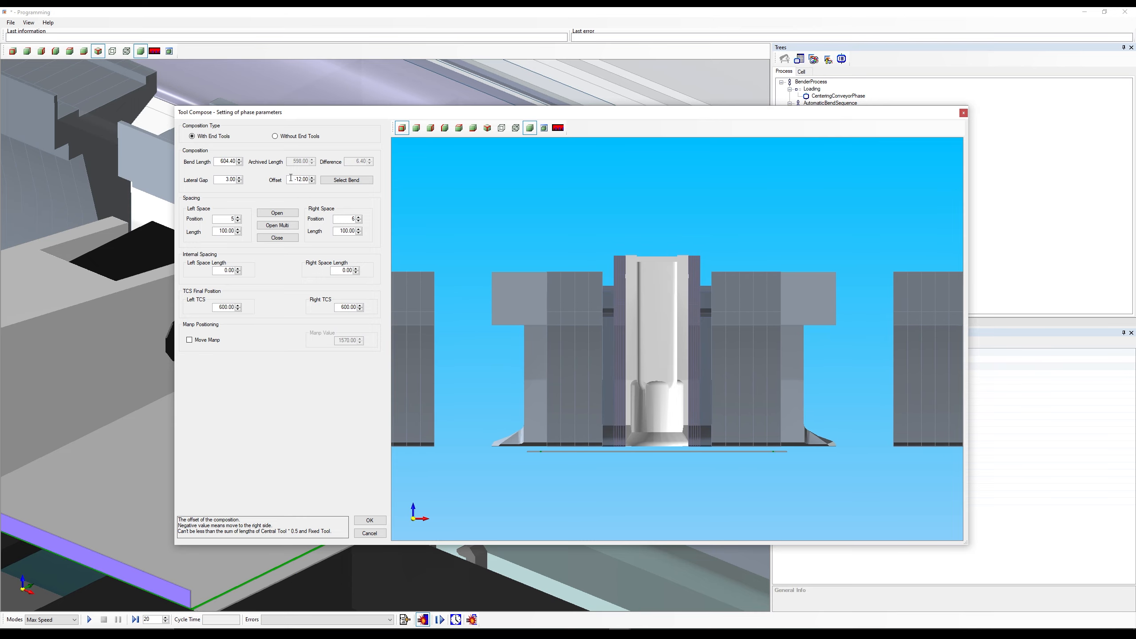
click(291, 179)
text(0)
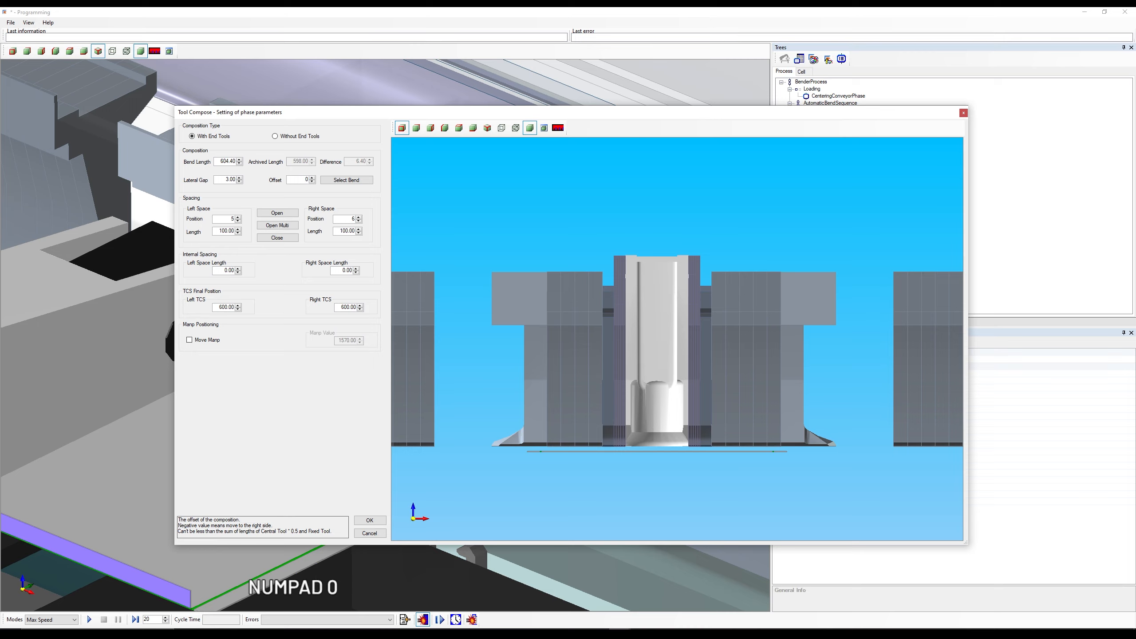
key(Tab)
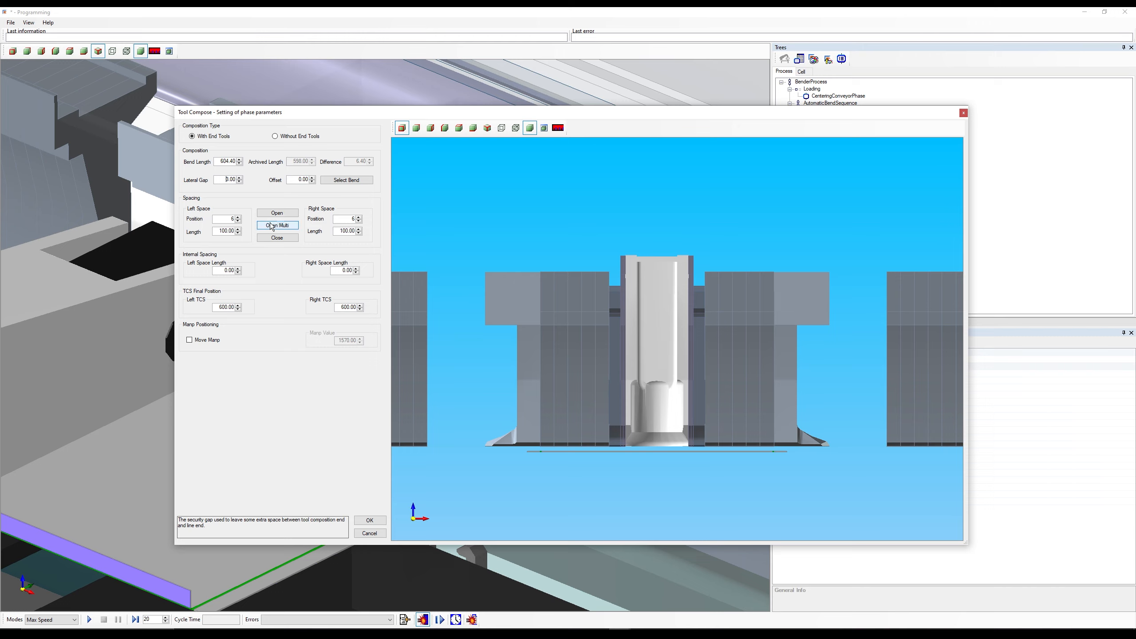
Step: Try left space positions from 5 down to 1 in the tool composition, and restore position 6
click(240, 223)
click(238, 221)
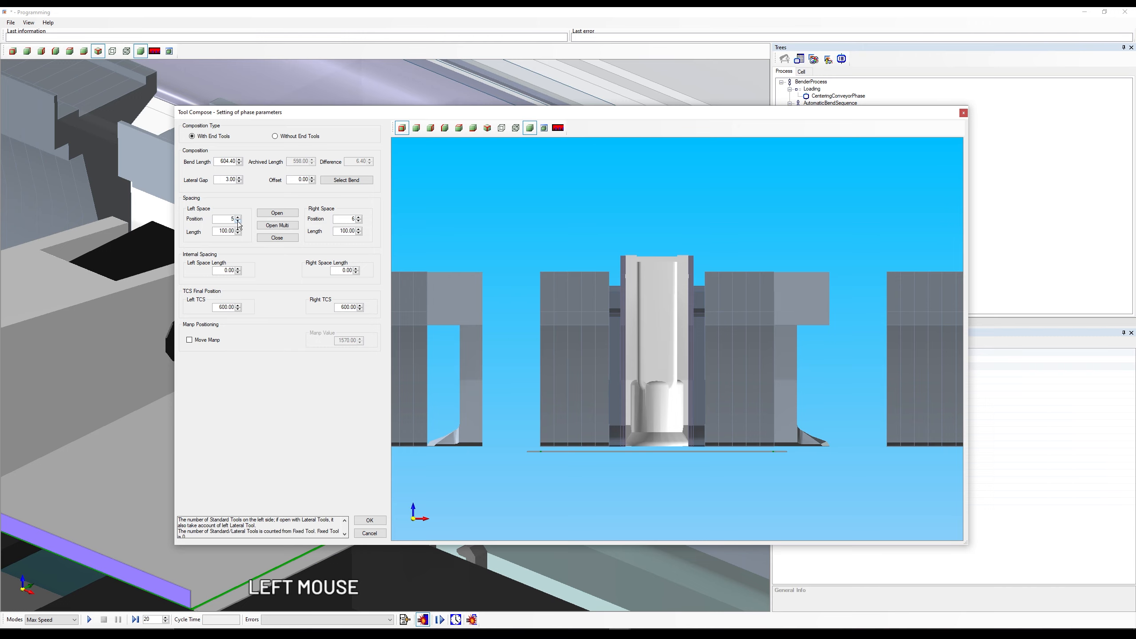
click(238, 221)
click(238, 221)
click(238, 221)
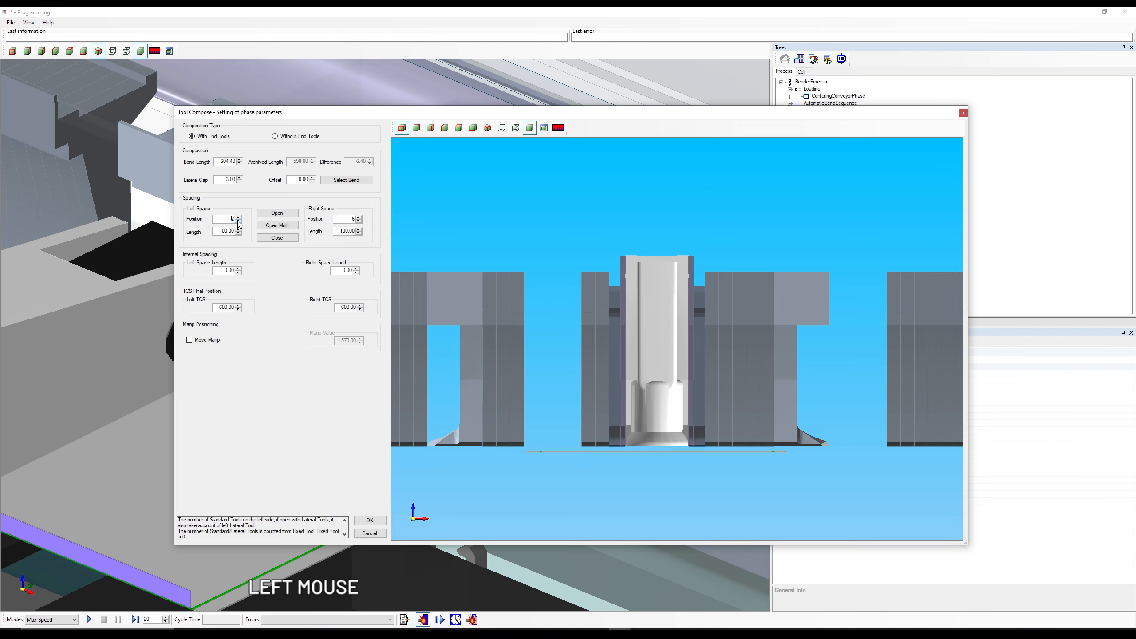
click(238, 222)
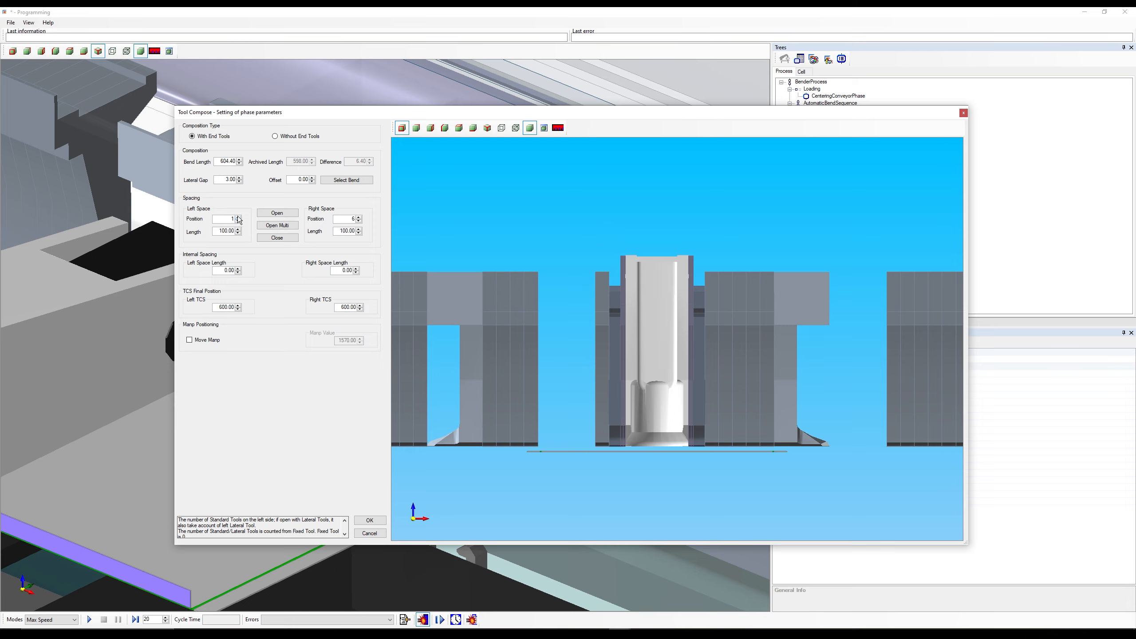
click(238, 217)
click(238, 217)
click(238, 222)
click(239, 221)
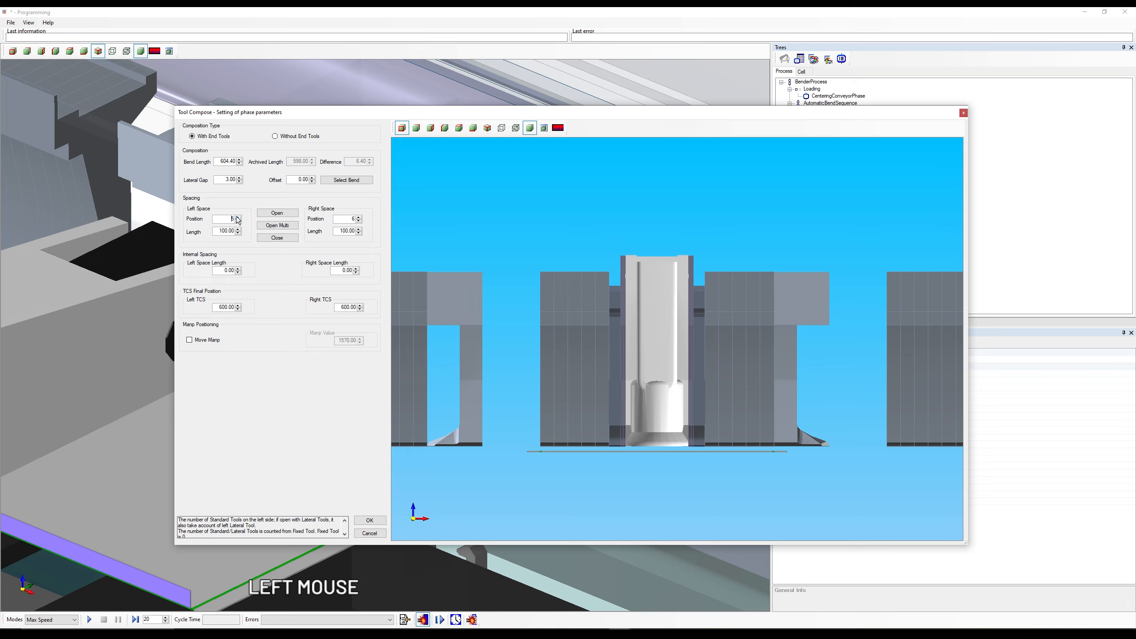
click(238, 221)
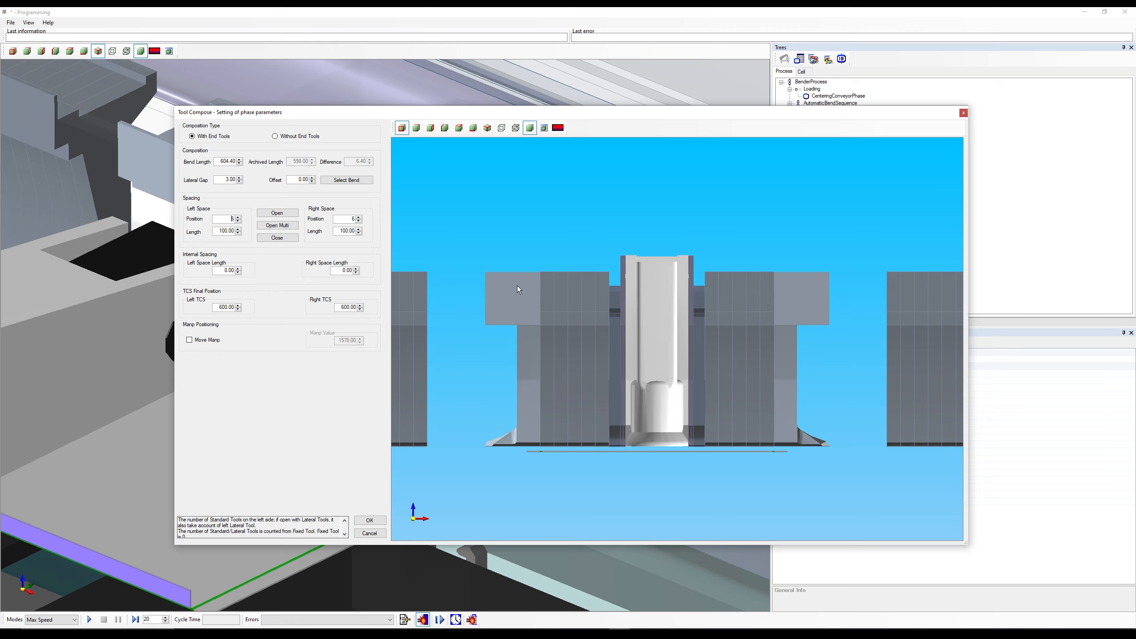
click(559, 129)
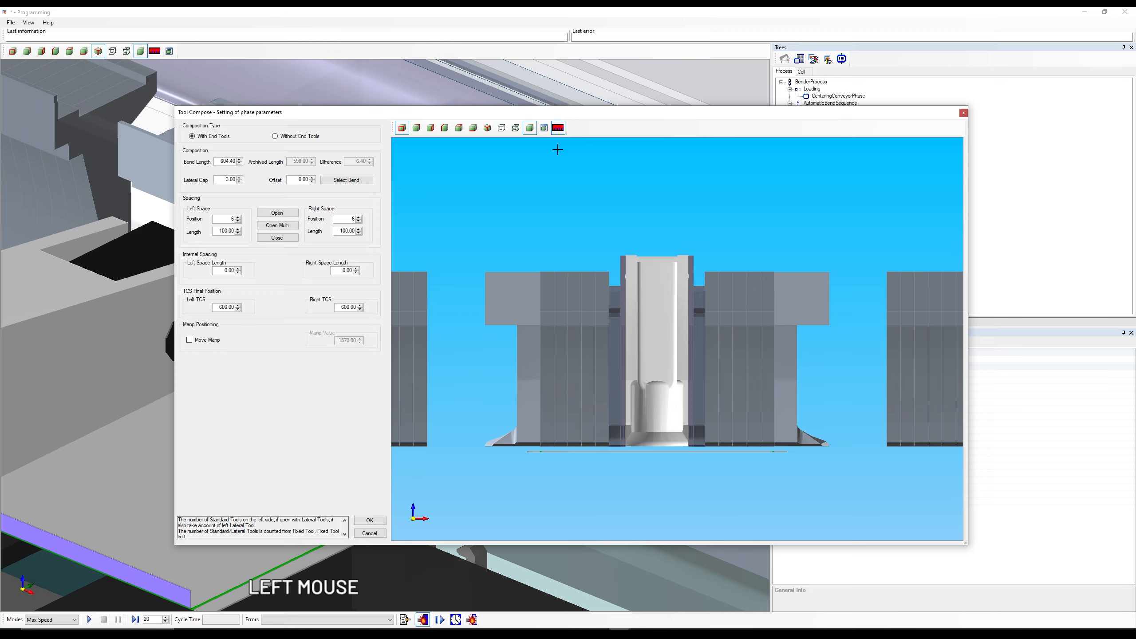
click(484, 273)
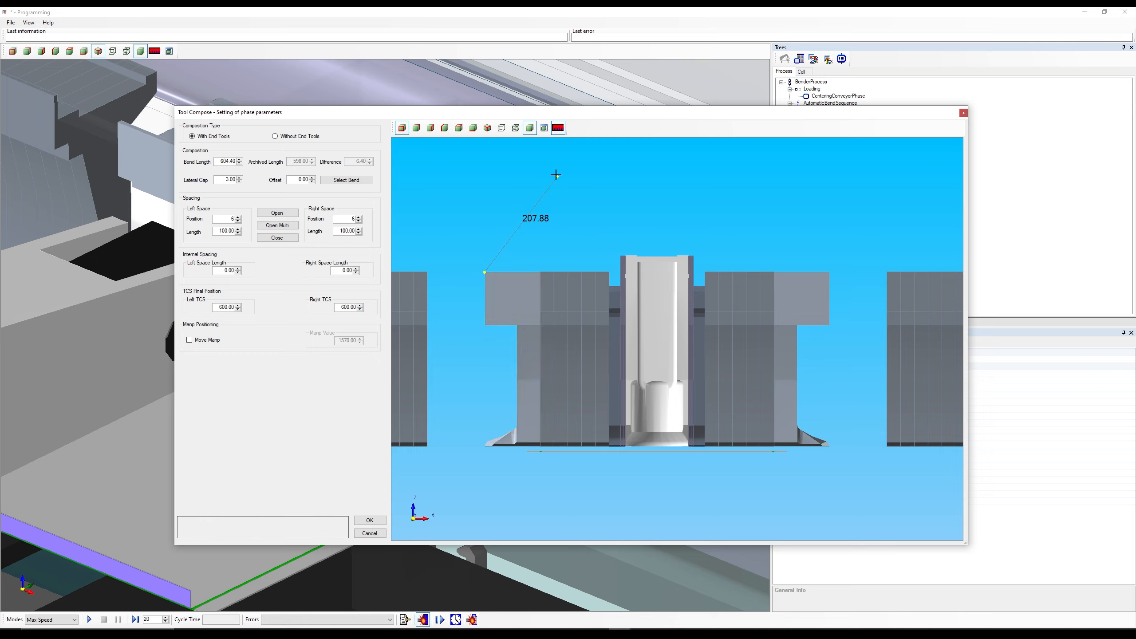
click(560, 133)
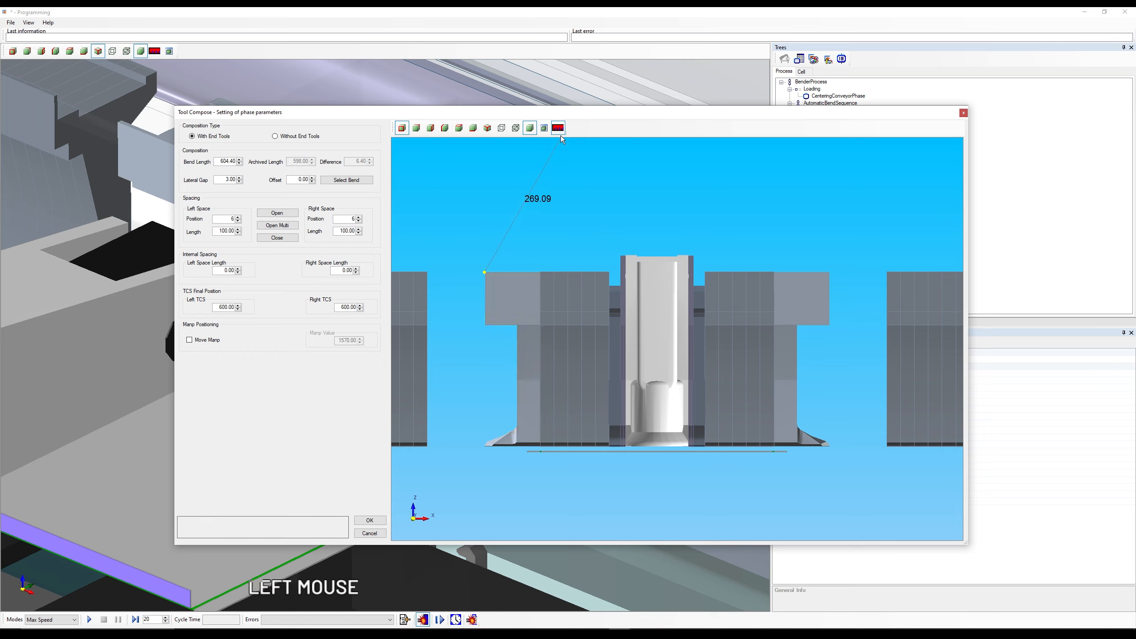
Step: Set the left space length of the tool composition to 50
double_click(217, 231)
text(60)
key(Return)
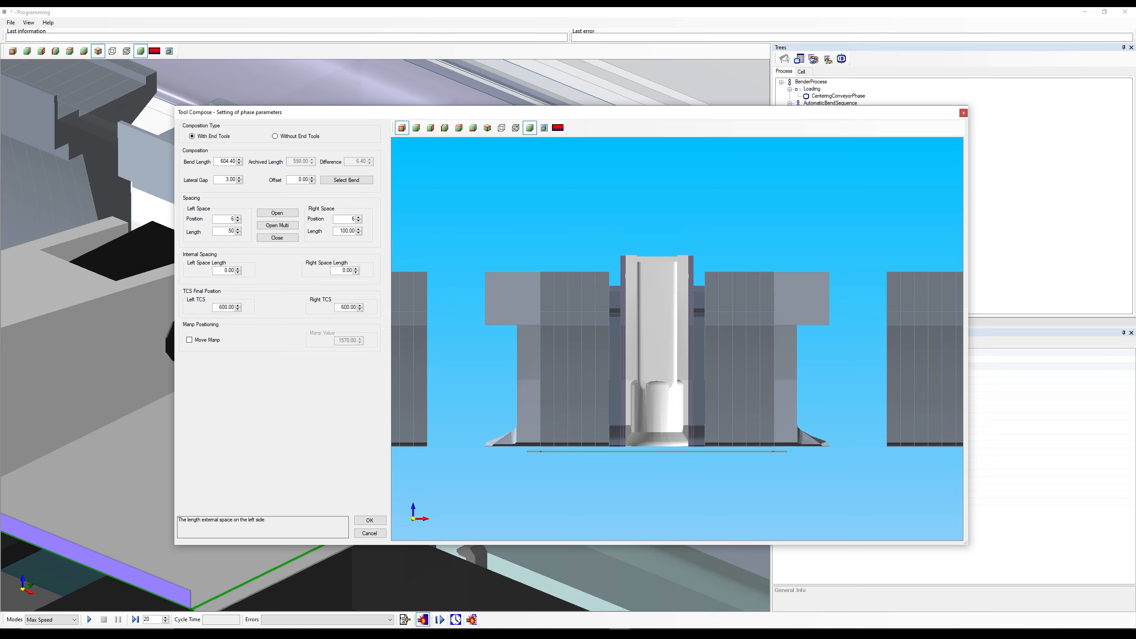
drag(217, 231, 278, 232)
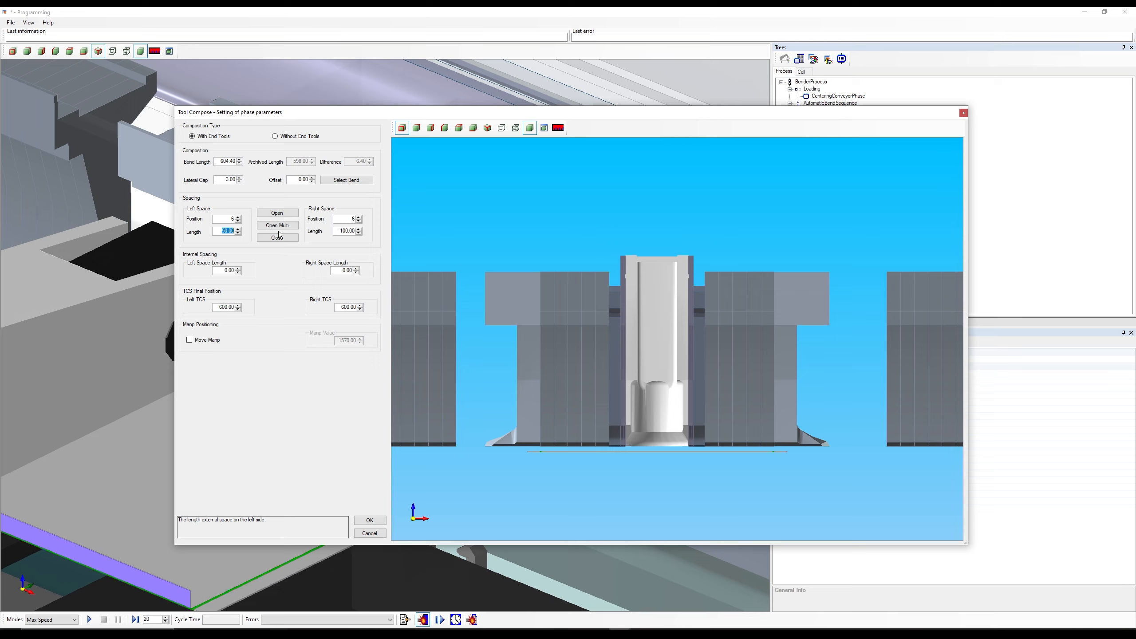
Step: Try a left space length of 200 and examine the gap beside the composed tools
text(200)
key(Tab)
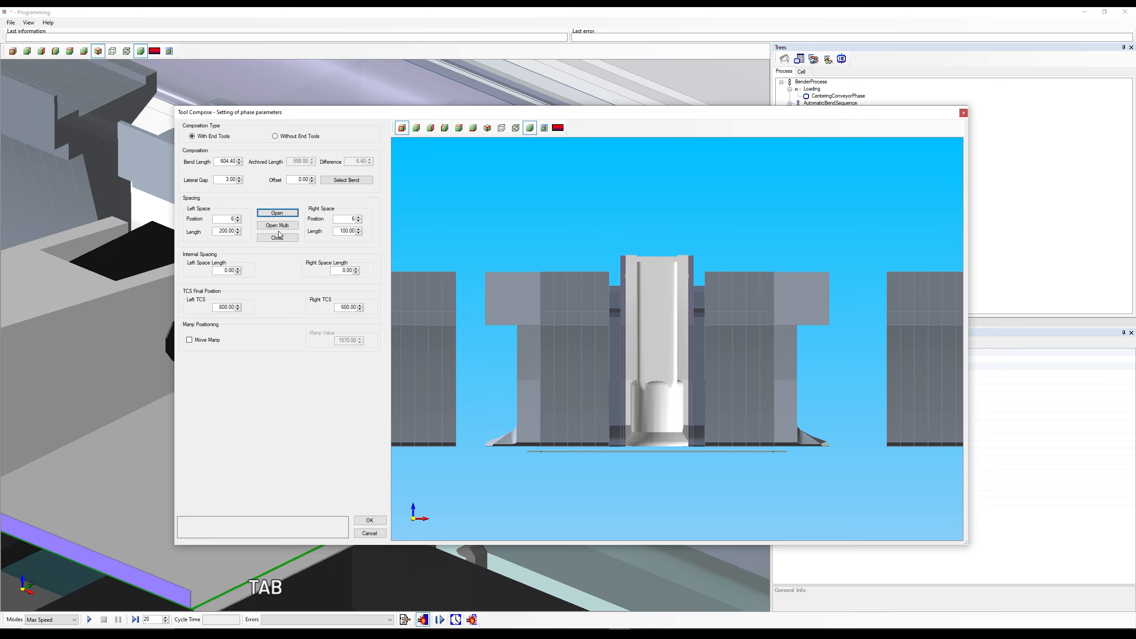
mouse_move(246, 232)
scroll(749, 272, down, 3)
scroll(798, 270, up, 1)
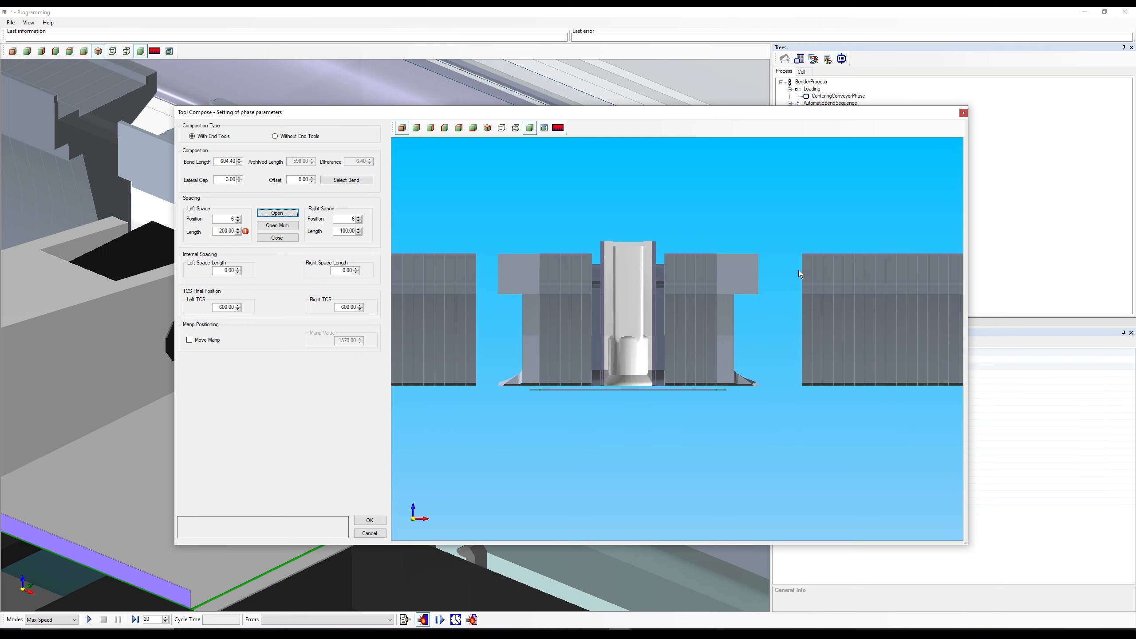
scroll(736, 299, down, 2)
scroll(697, 284, up, 3)
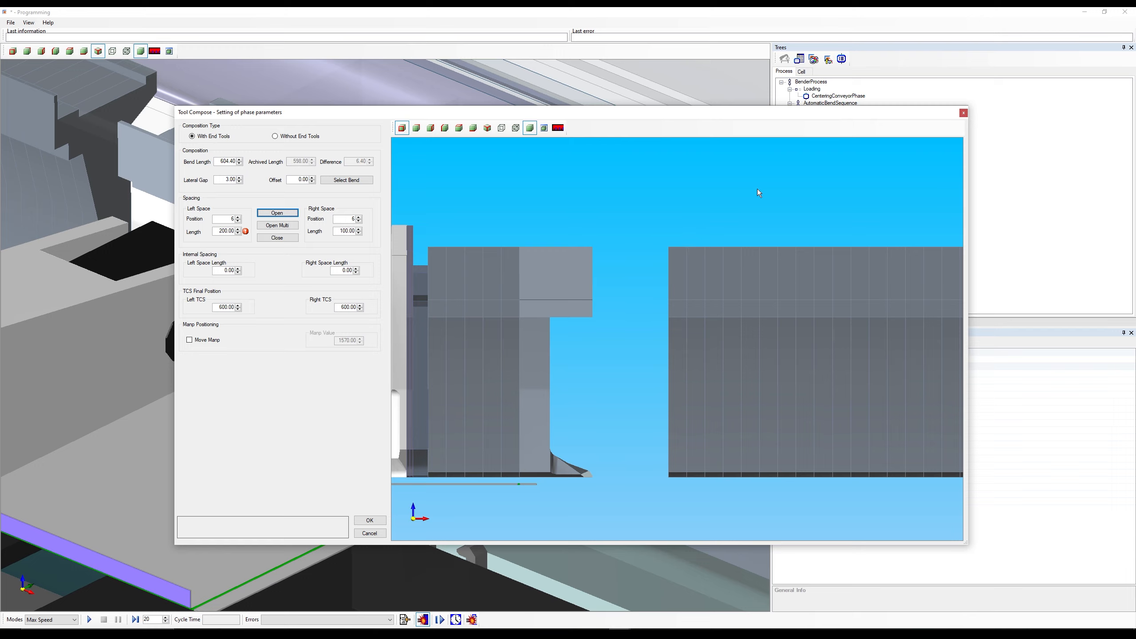
Step: Set the left space length of the tool composition to 100
click(217, 233)
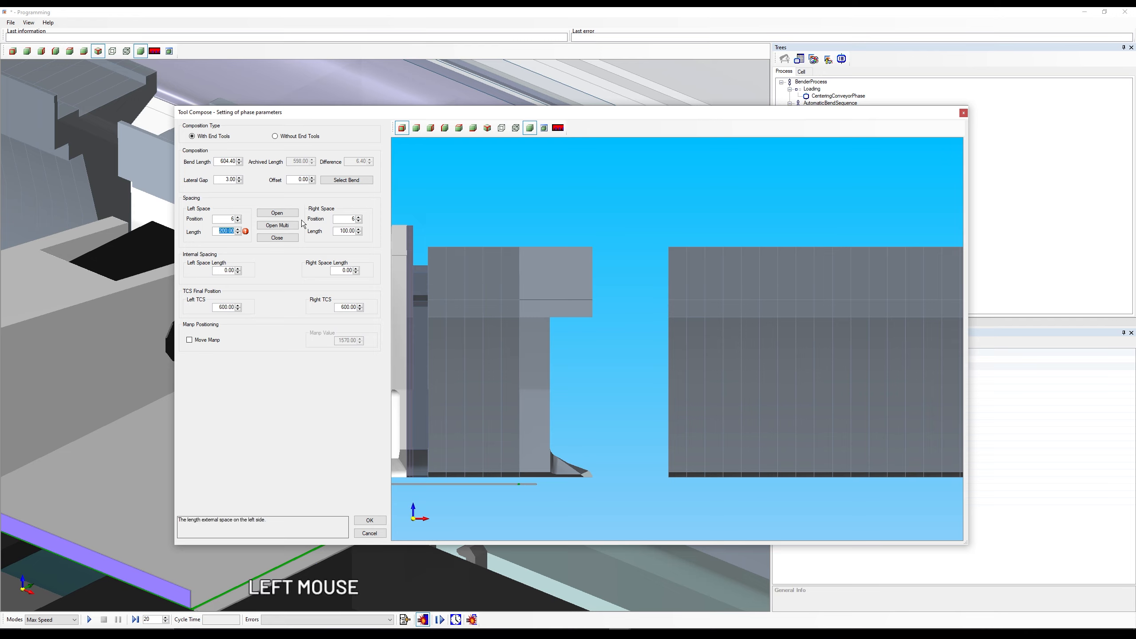
text(1000)
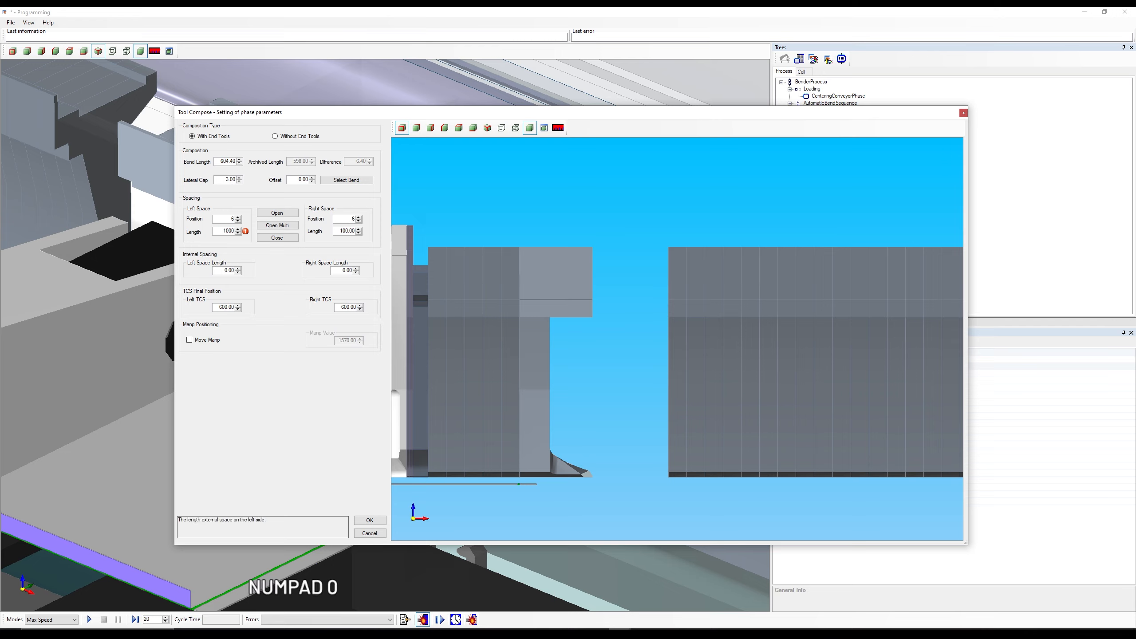
key(BackSpace)
key(Tab)
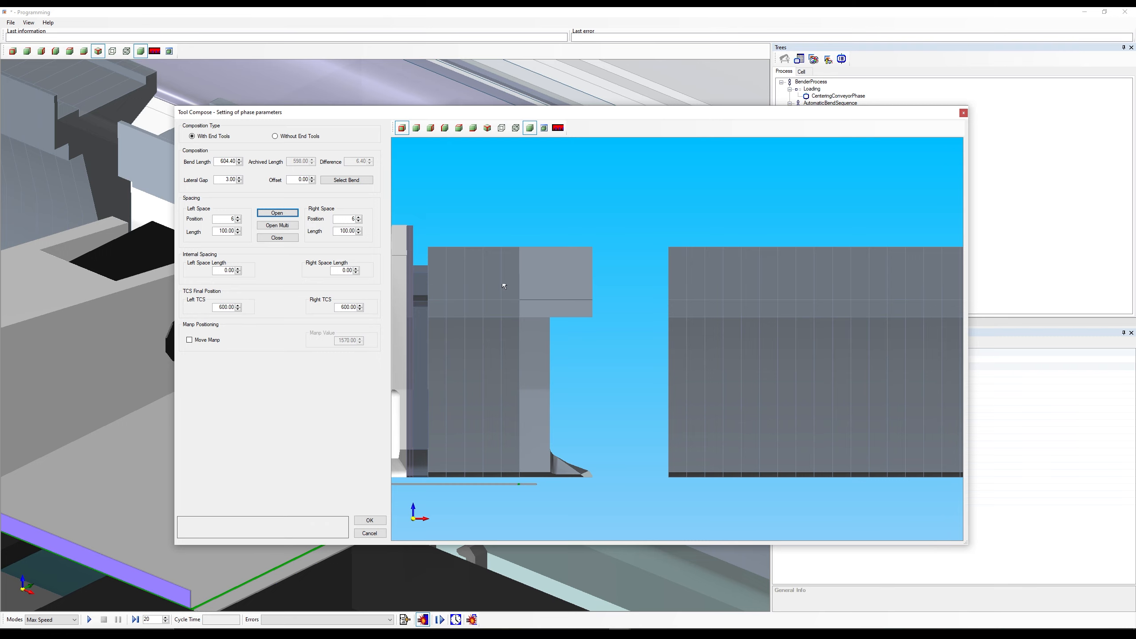
Step: Try lower right space positions down to 3, and restore position 6
scroll(502, 280, down, 4)
scroll(537, 288, down, 1)
scroll(532, 288, up, 2)
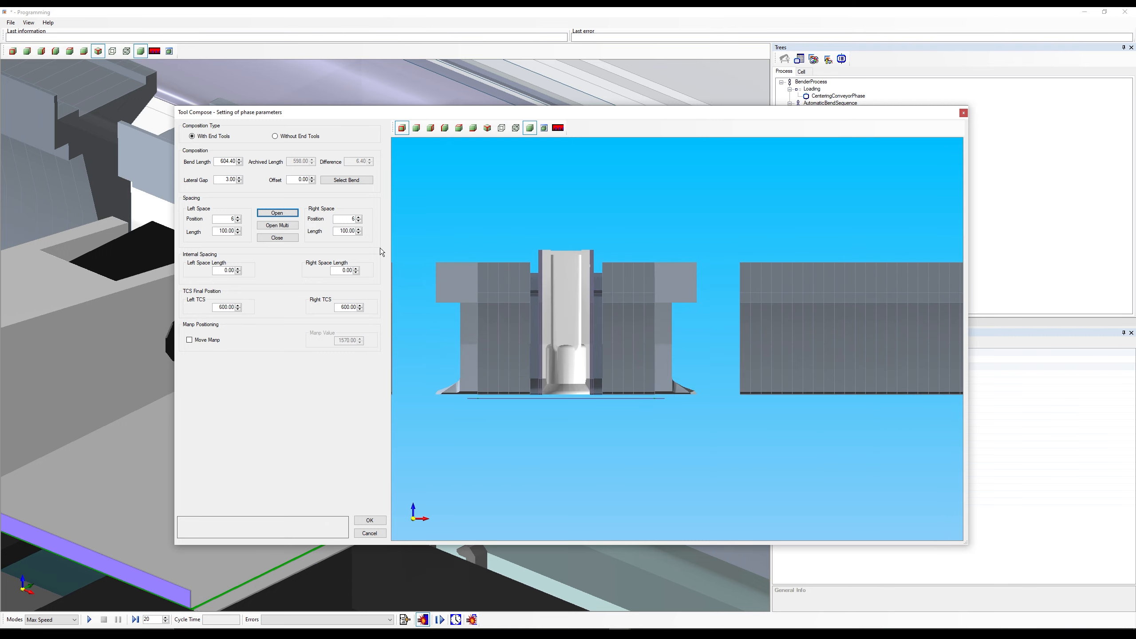
scroll(342, 218, down, 2)
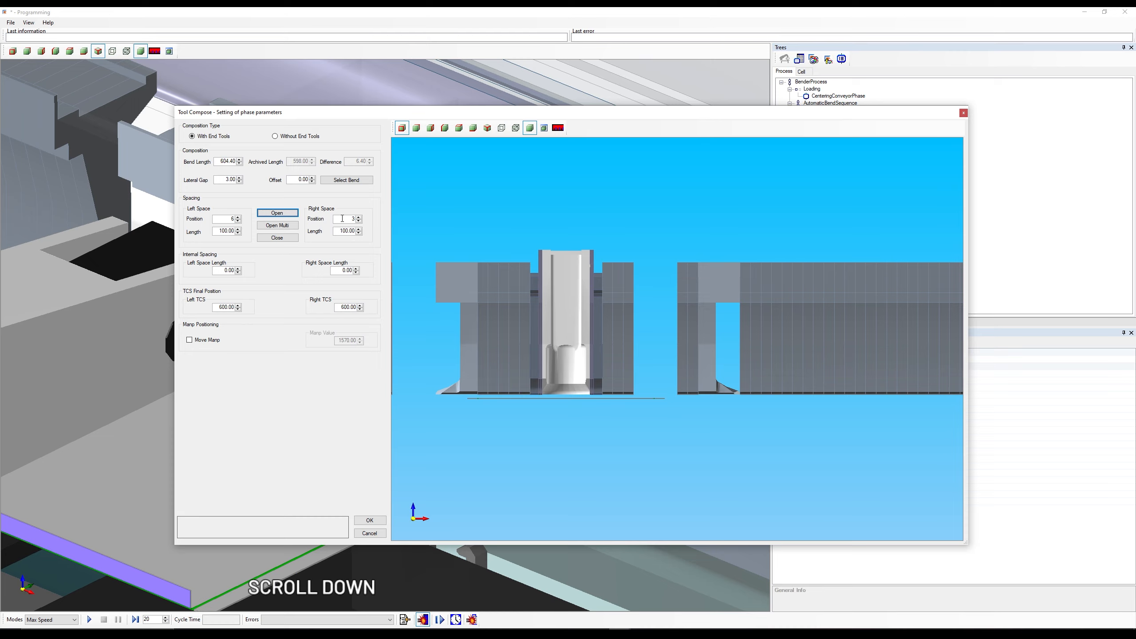
scroll(342, 218, up, 3)
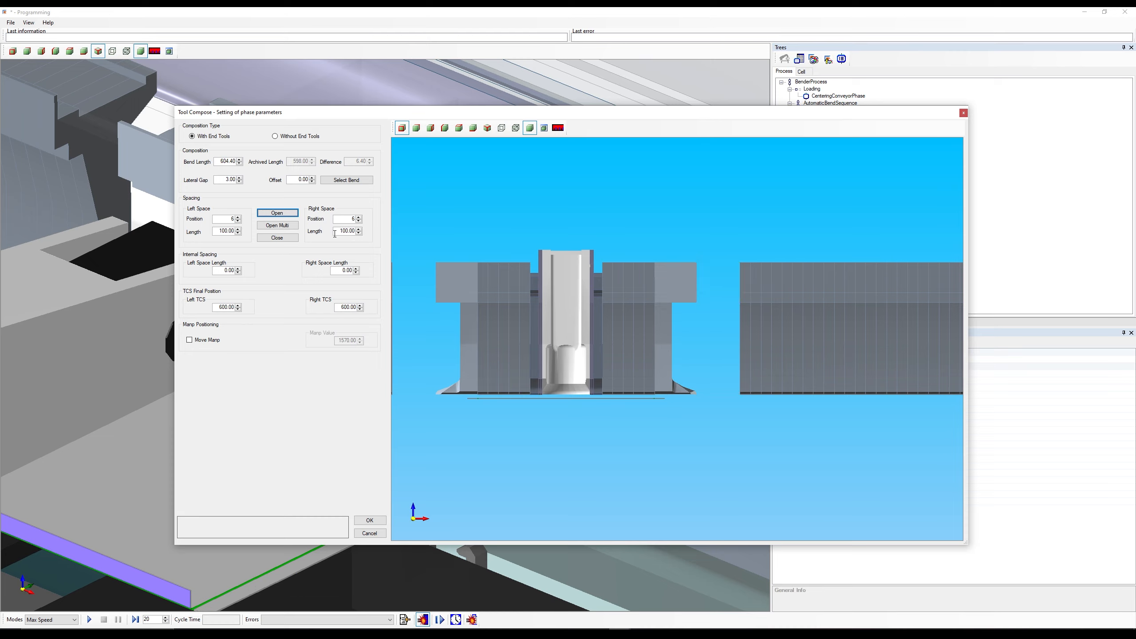
Step: Open the upper tool's multiple spacings and set the left length of the first spacing to 20
click(277, 225)
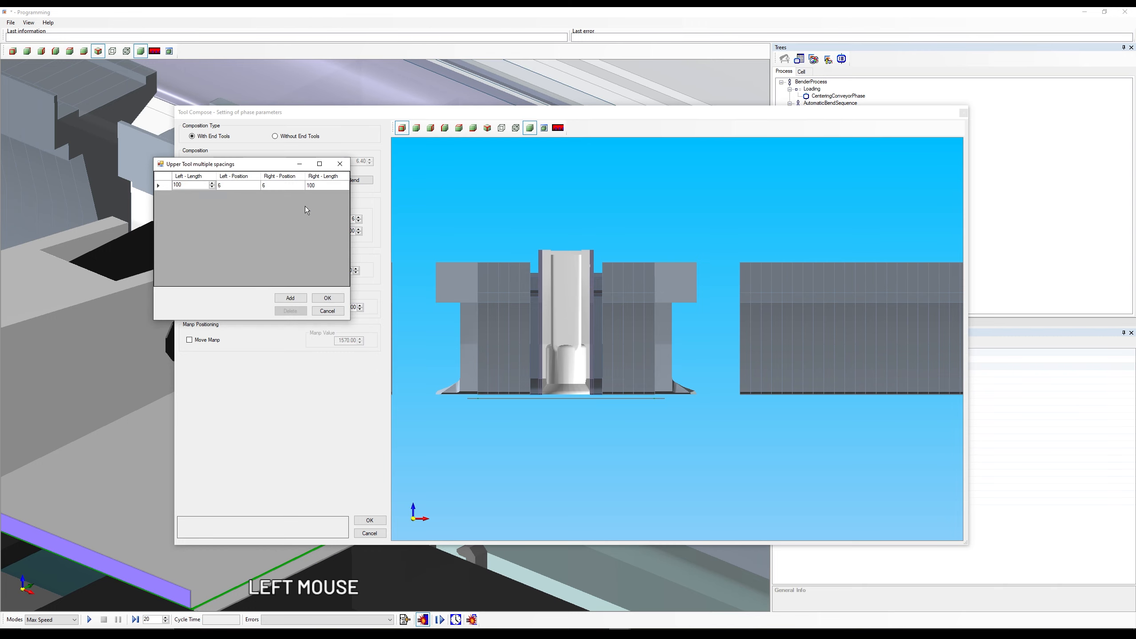
drag(254, 163, 250, 142)
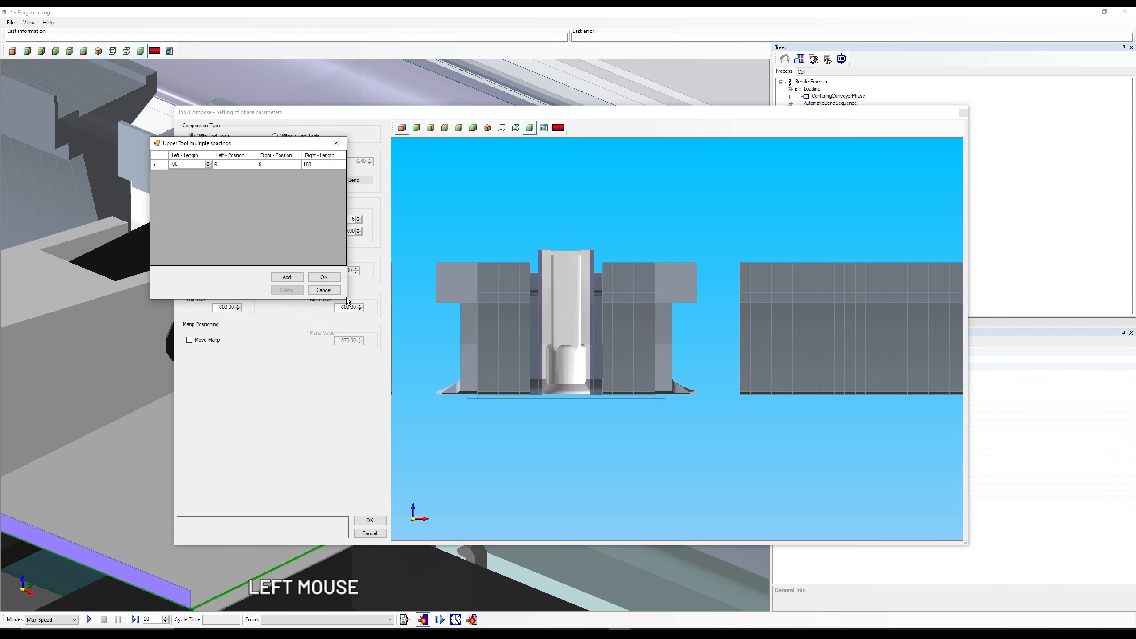
drag(347, 299, 618, 412)
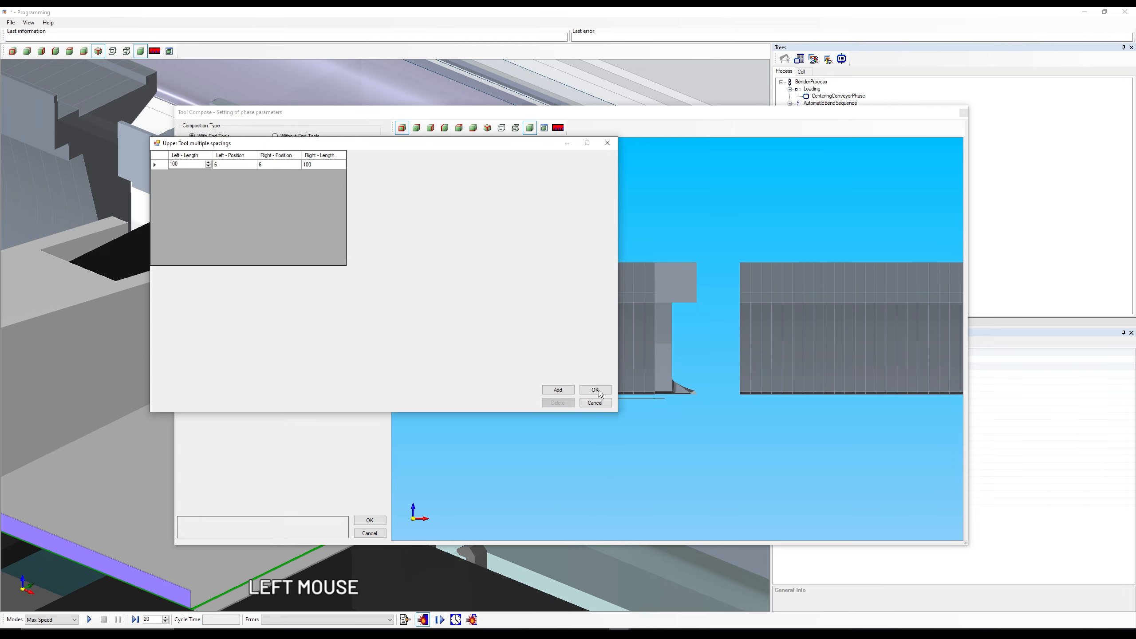
drag(365, 142, 373, 146)
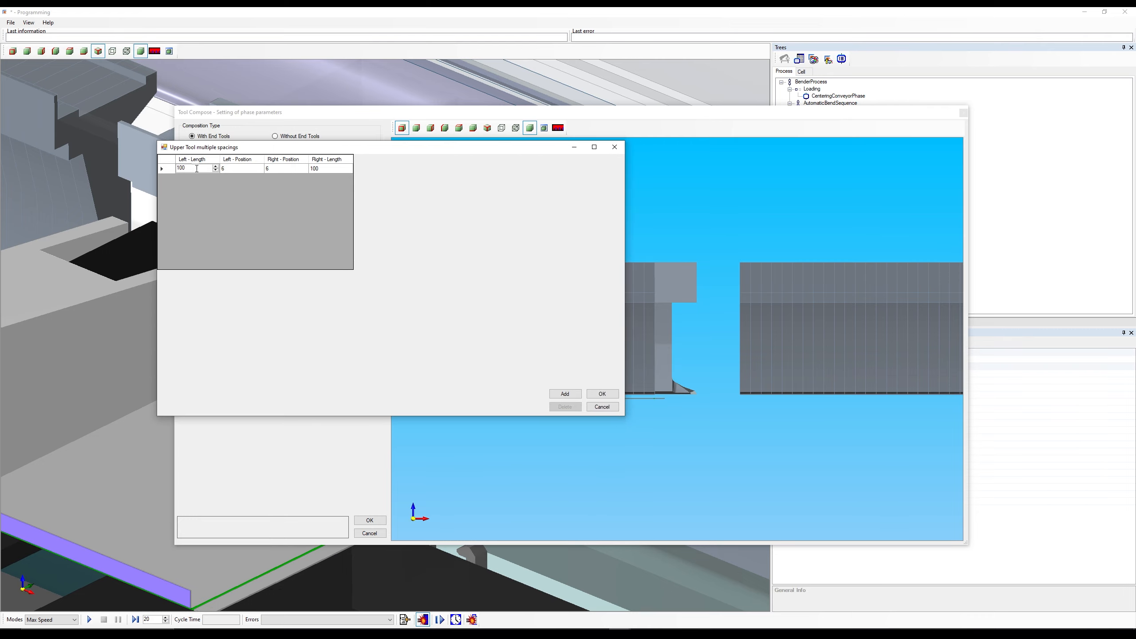
drag(247, 148, 581, 390)
drag(509, 409, 458, 412)
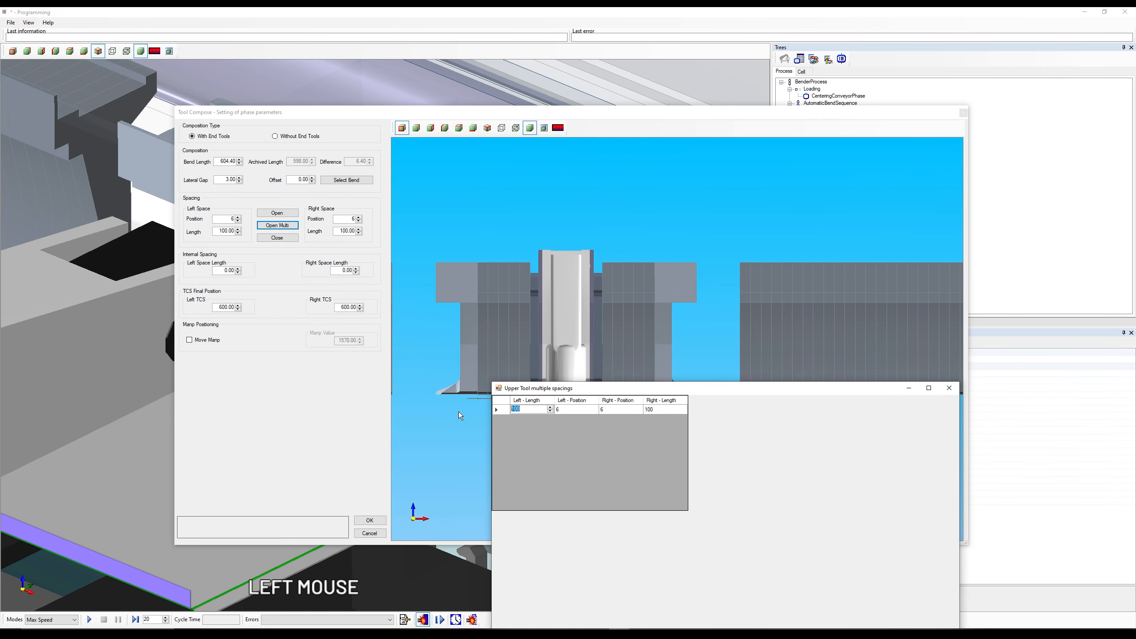
text(20)
key(Tab)
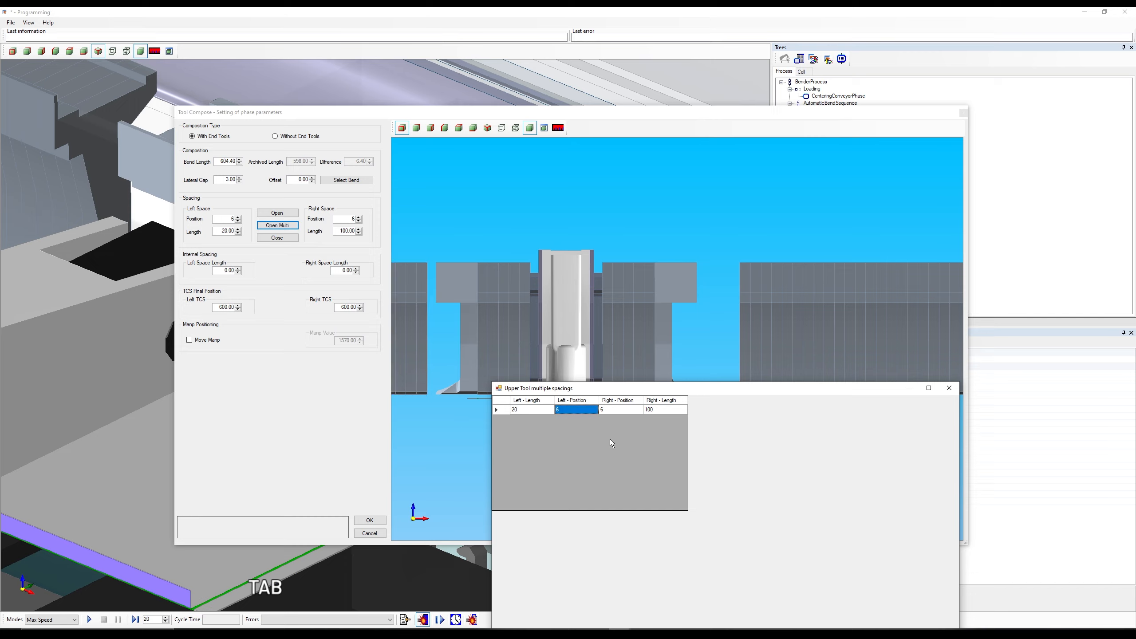
Step: Set the left position of the first spacing to 2
text(6)
key(Tab)
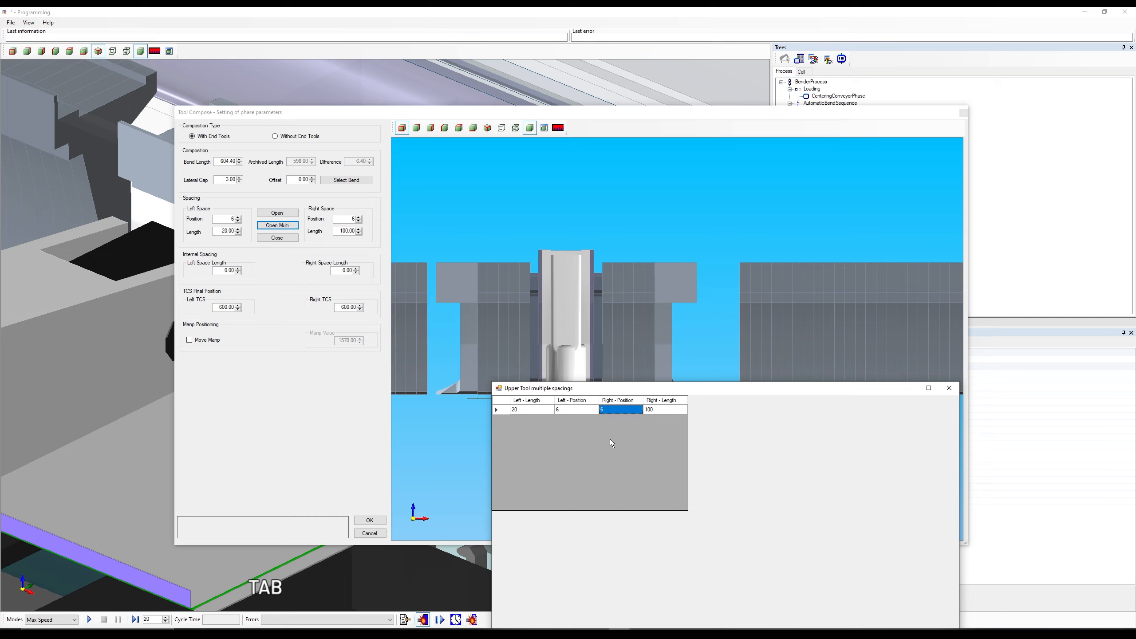
key(shift+Tab)
text(2)
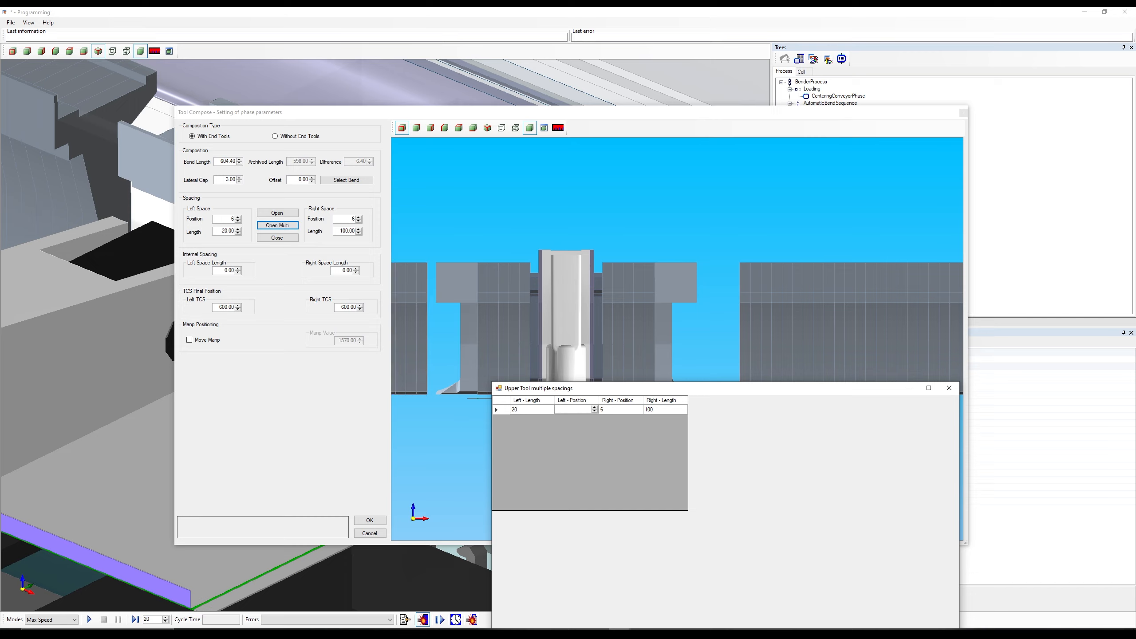
key(Tab)
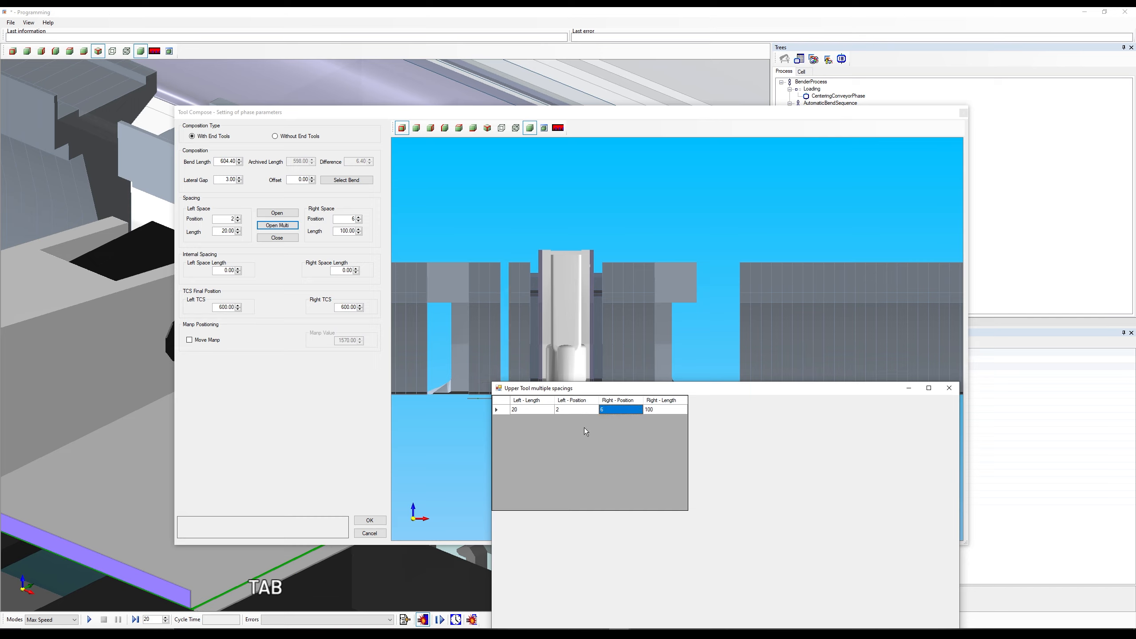
Step: Add a second upper tool spacing at left position 3 with a left length of 20
click(536, 409)
drag(595, 387, 745, 198)
click(1050, 445)
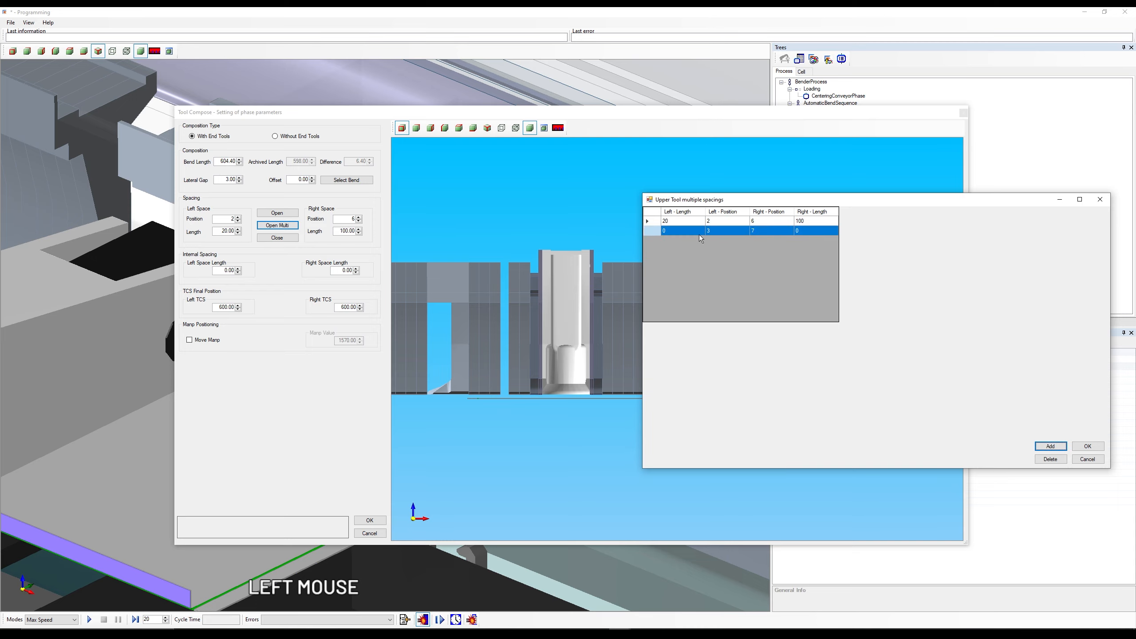
click(675, 231)
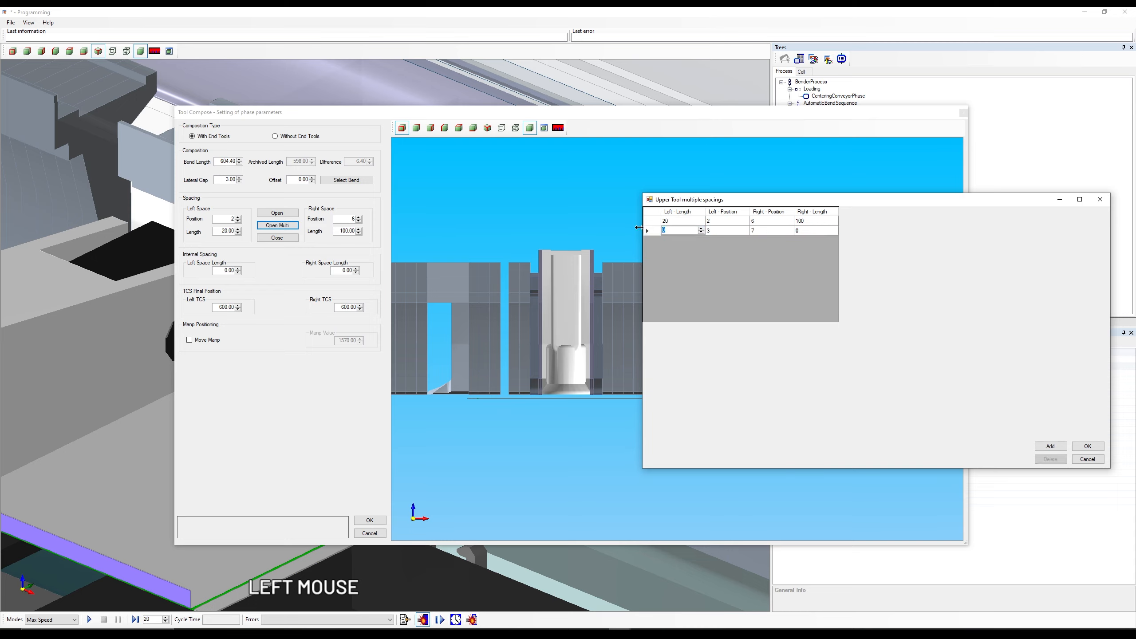
text(20)
key(Tab)
click(716, 231)
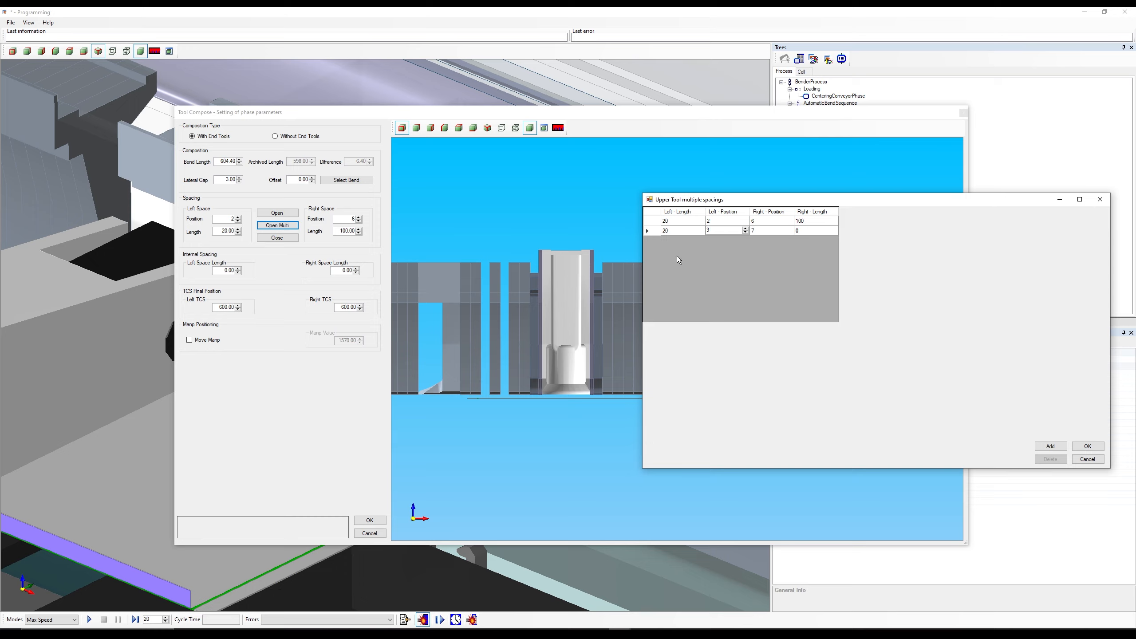
Step: Add a third spacing with left length 60 at left position 6, and accept the multiple spacings
click(1050, 446)
click(670, 241)
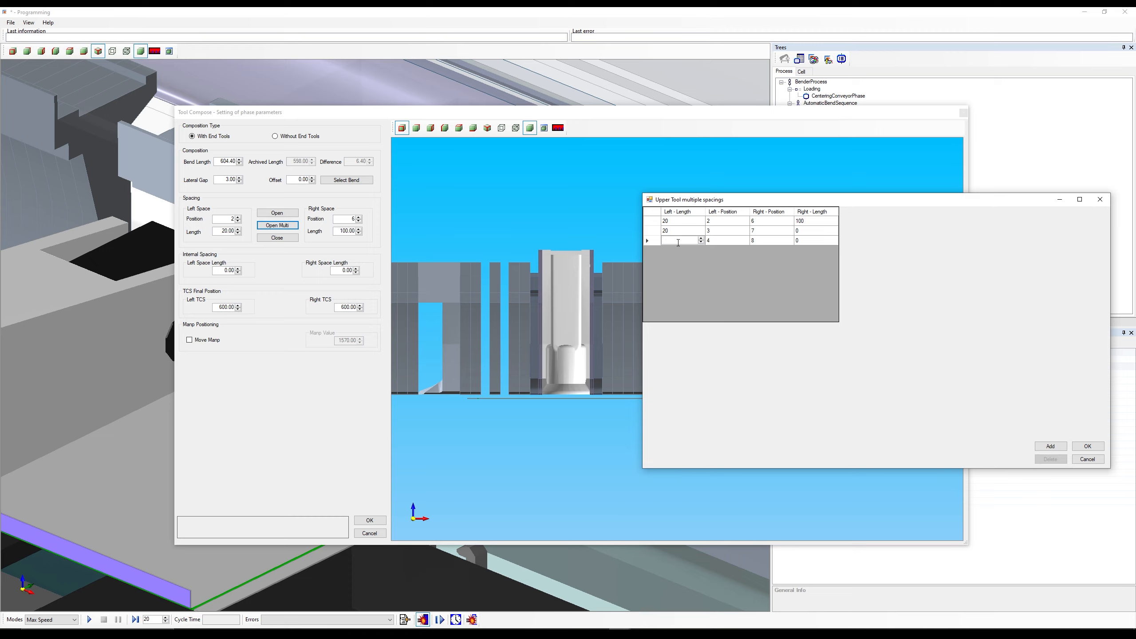
text(60)
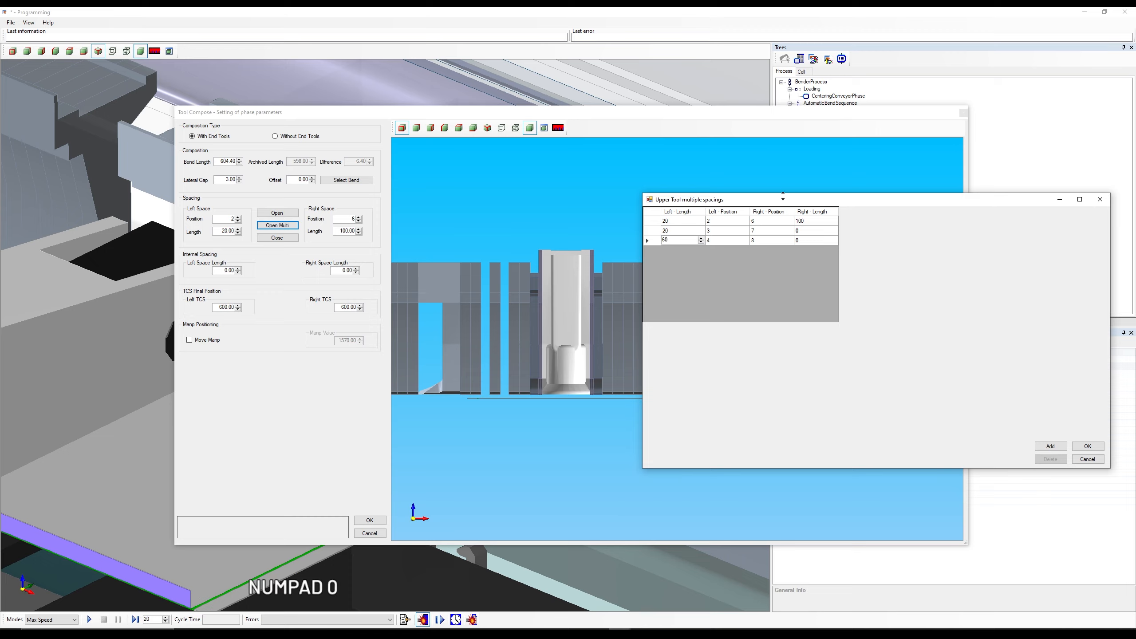
click(724, 240)
text(6)
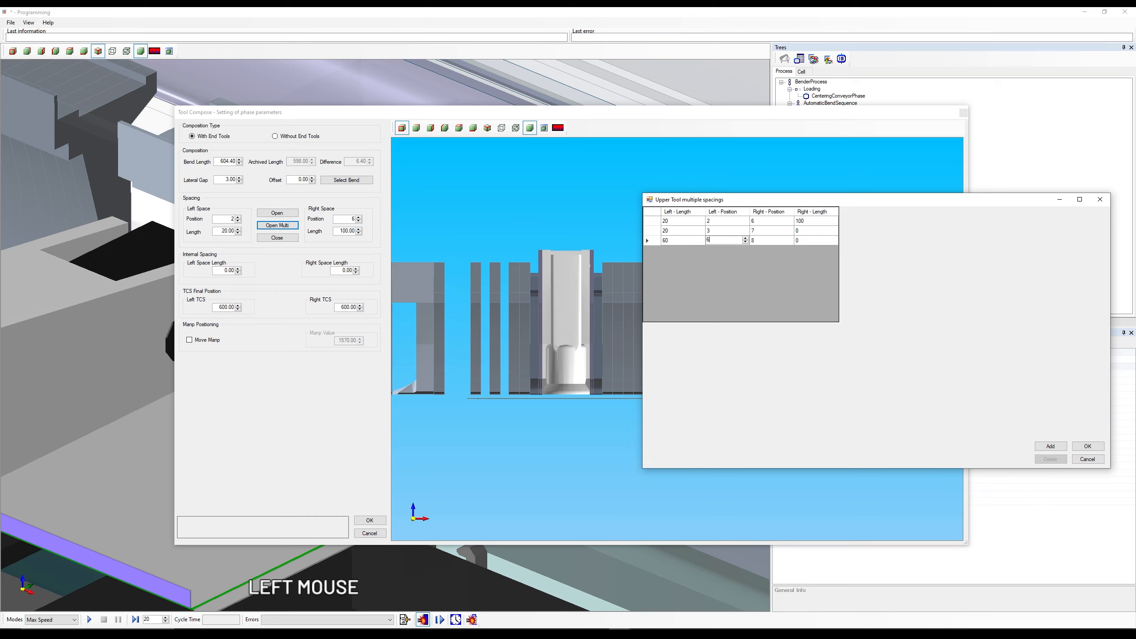
key(Tab)
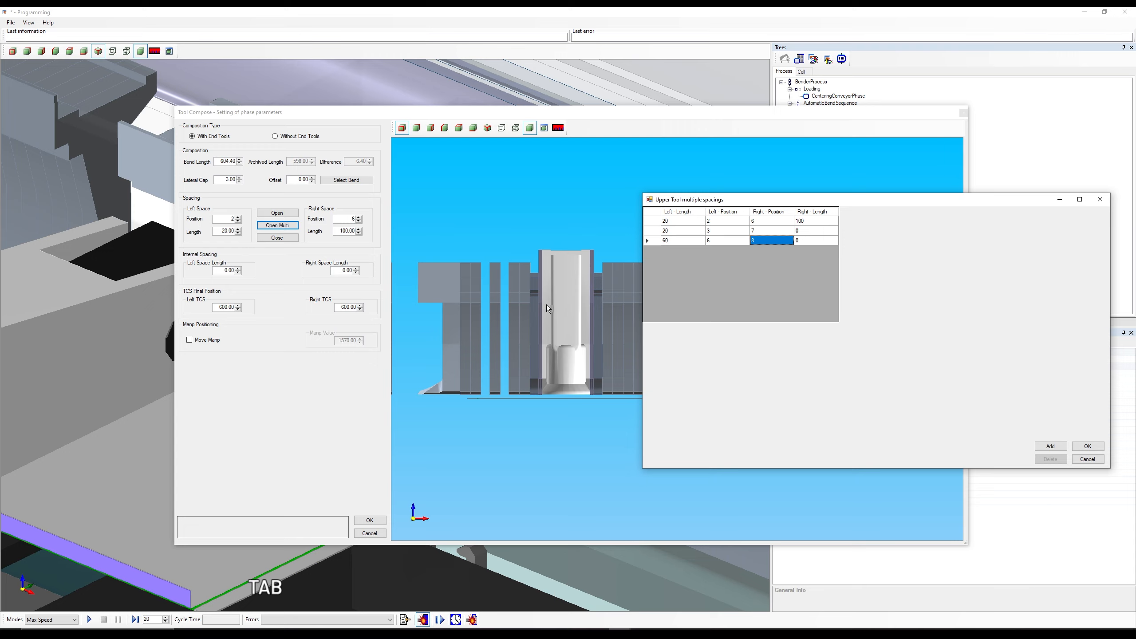
click(1089, 446)
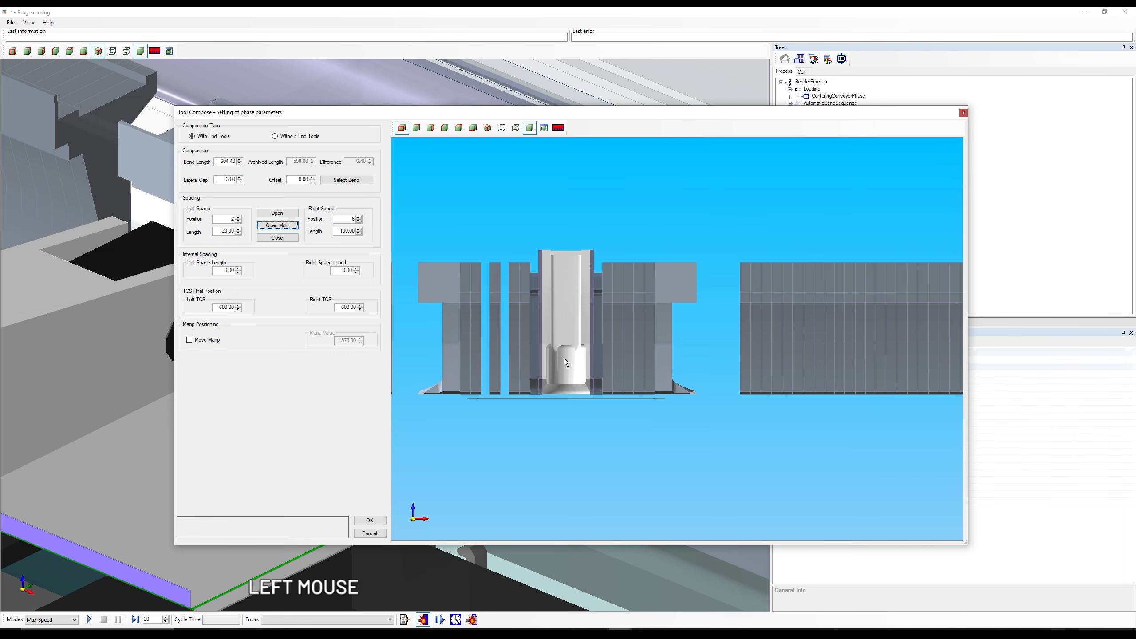
Step: Examine the spaced tool segments and end tools above the sheet in front and 3D views
scroll(497, 335, down, 5)
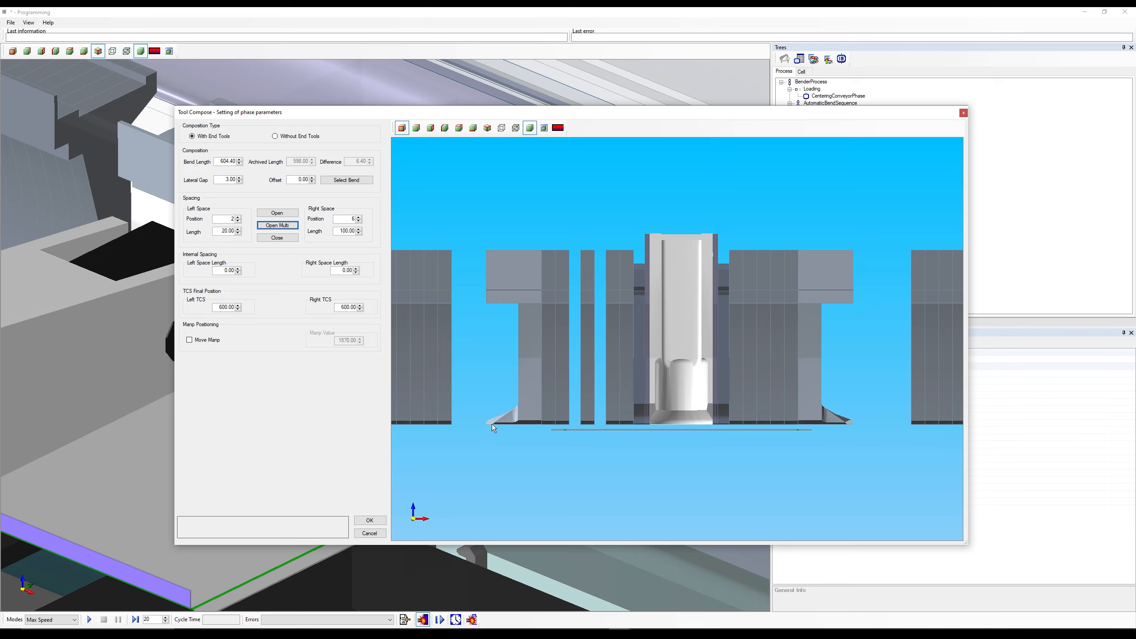
click(488, 127)
scroll(602, 284, up, 3)
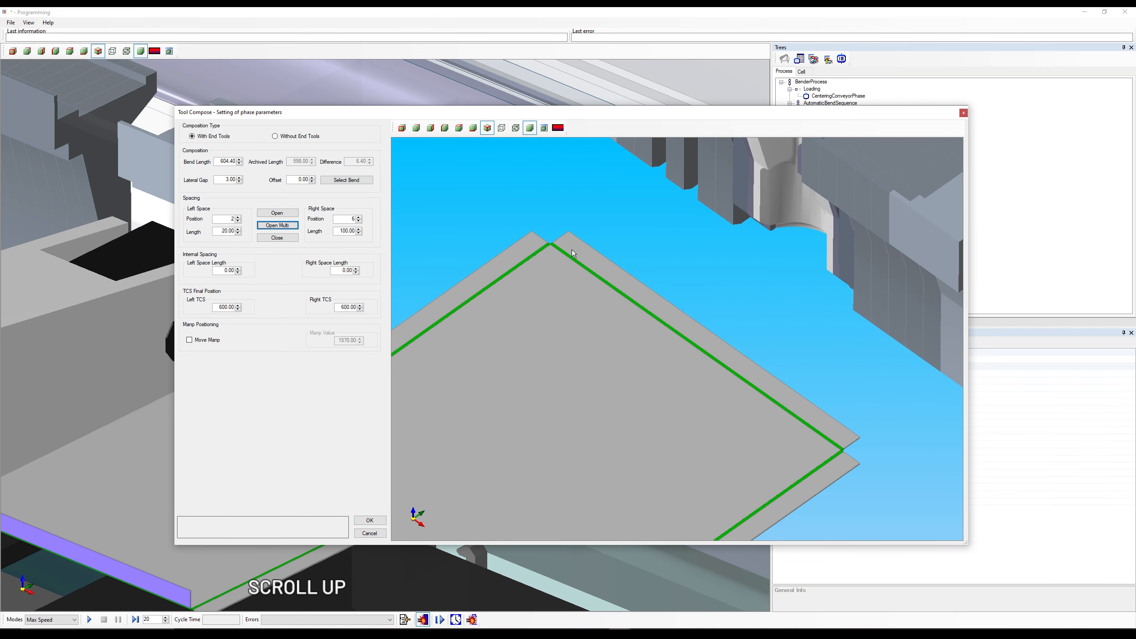
middle_drag(632, 311, 786, 350)
scroll(638, 359, up, 3)
middle_drag(639, 359, 783, 357)
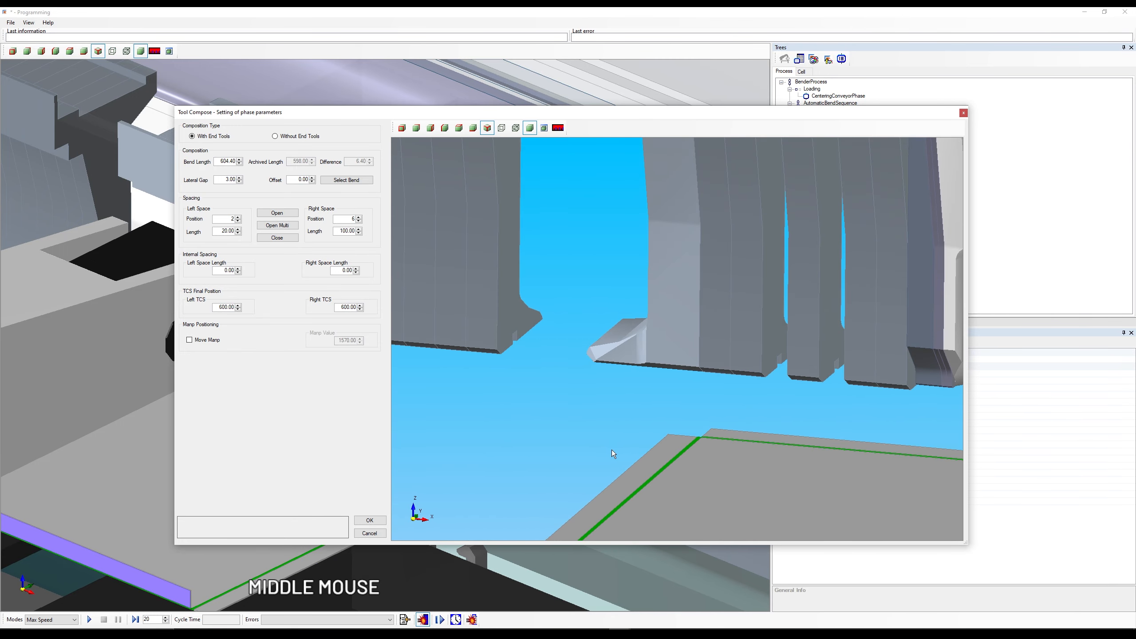
scroll(675, 378, down, 3)
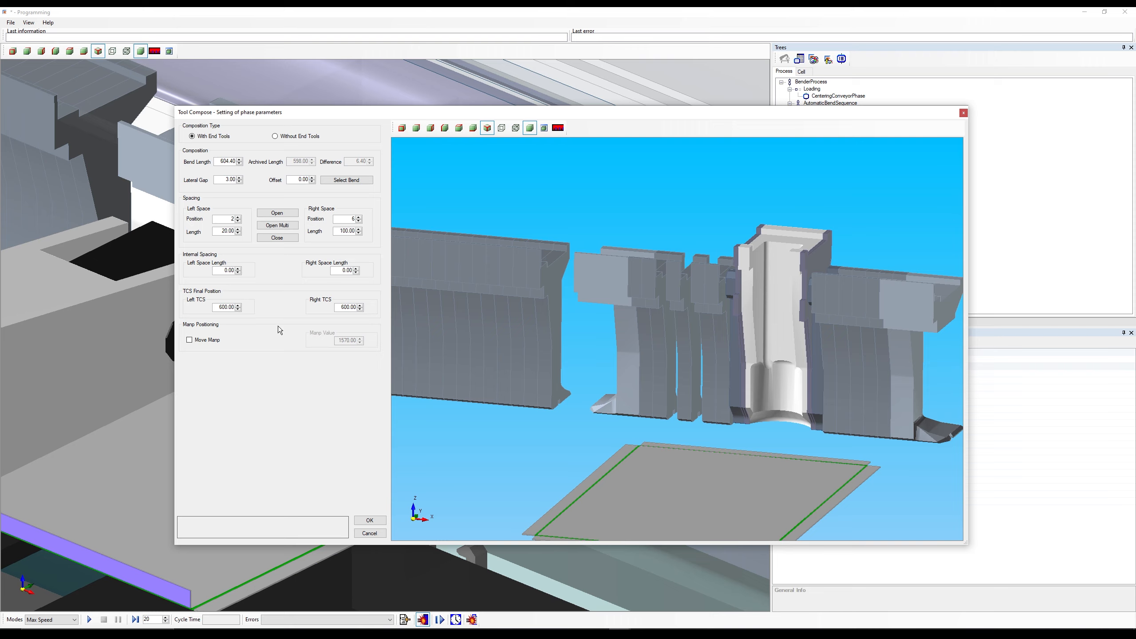
Step: Delete the second and third spacings from the upper tool's multiple spacings and accept the remaining one
click(281, 229)
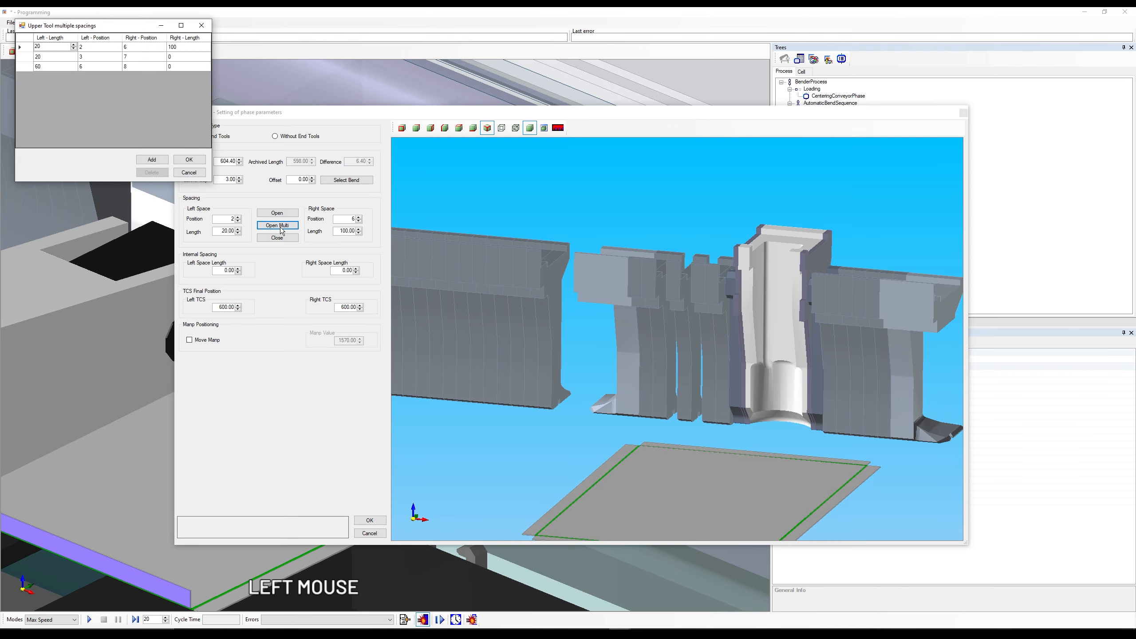
click(34, 56)
click(152, 172)
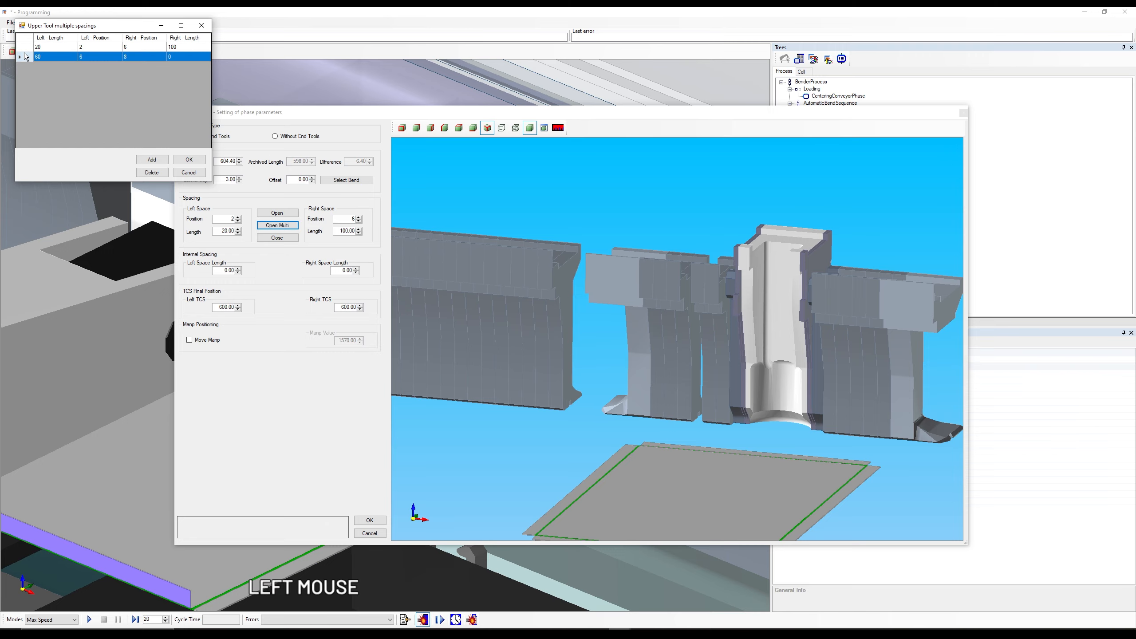
click(152, 173)
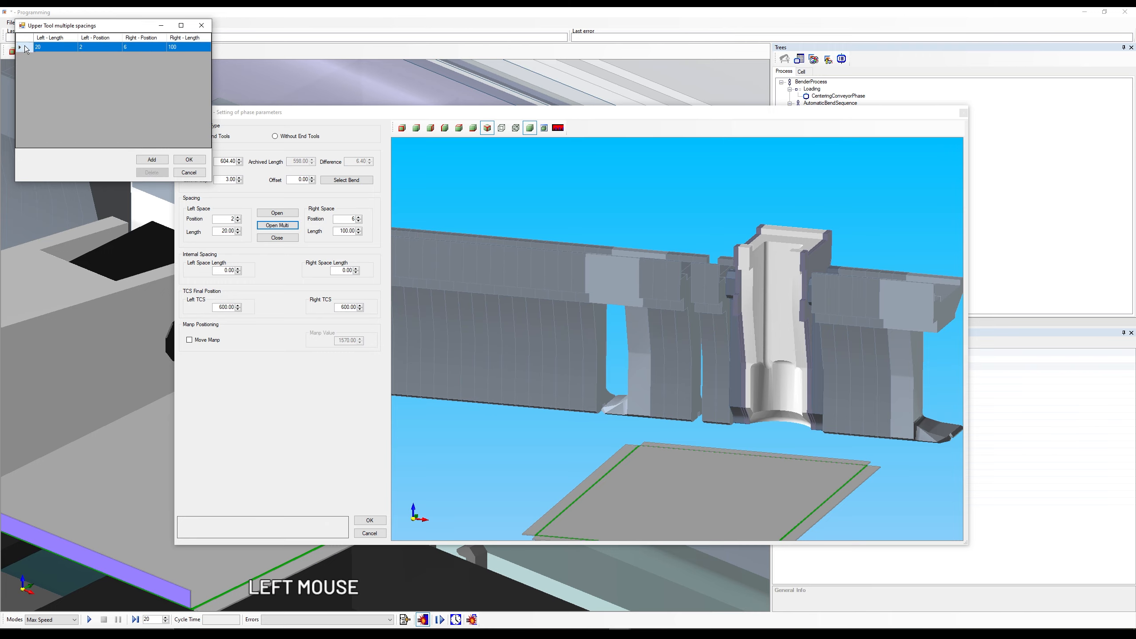
click(189, 159)
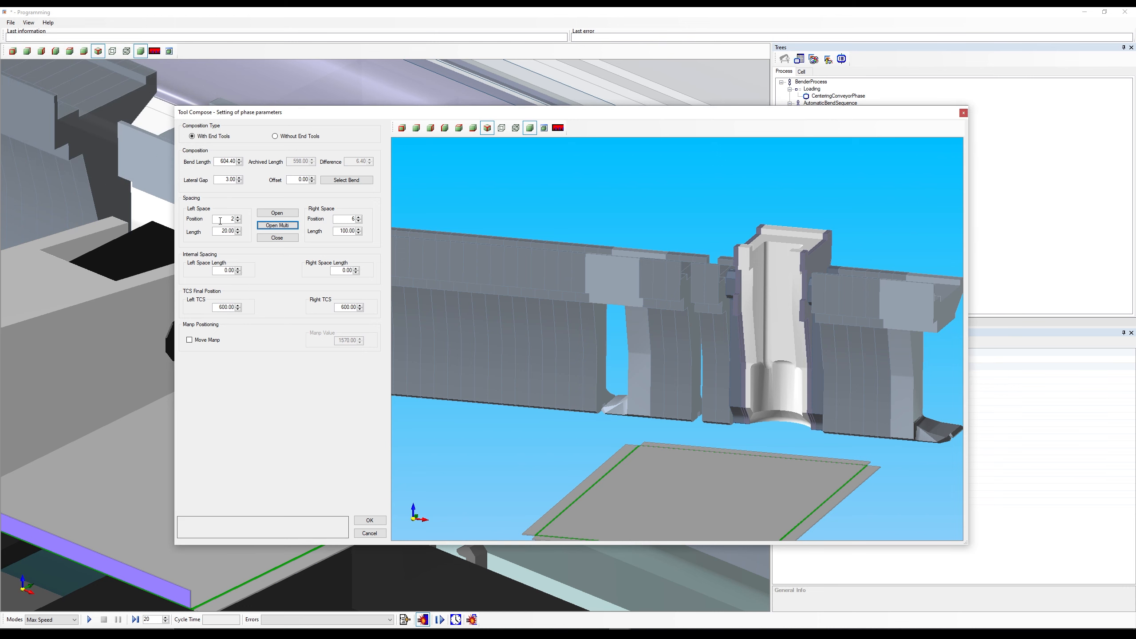
Step: Set the left space position of the tool composition to 6
text(6)
key(Tab)
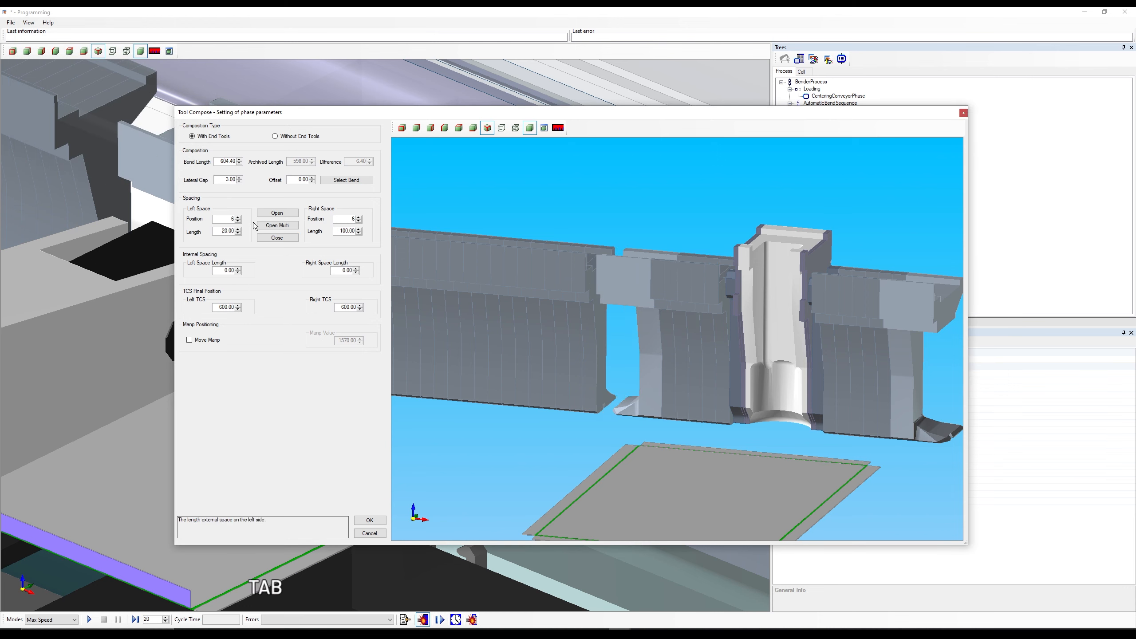
Step: Set the left space length of the tool composition to 100 and inspect the gap between the tool segments
text(100)
key(Tab)
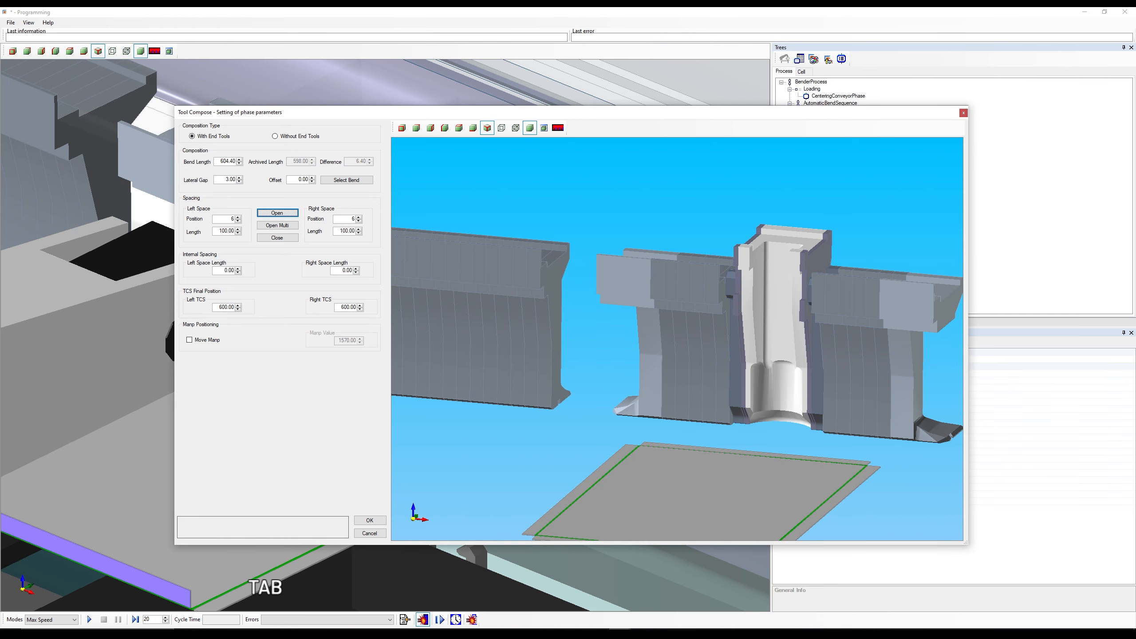
middle_drag(595, 383, 641, 380)
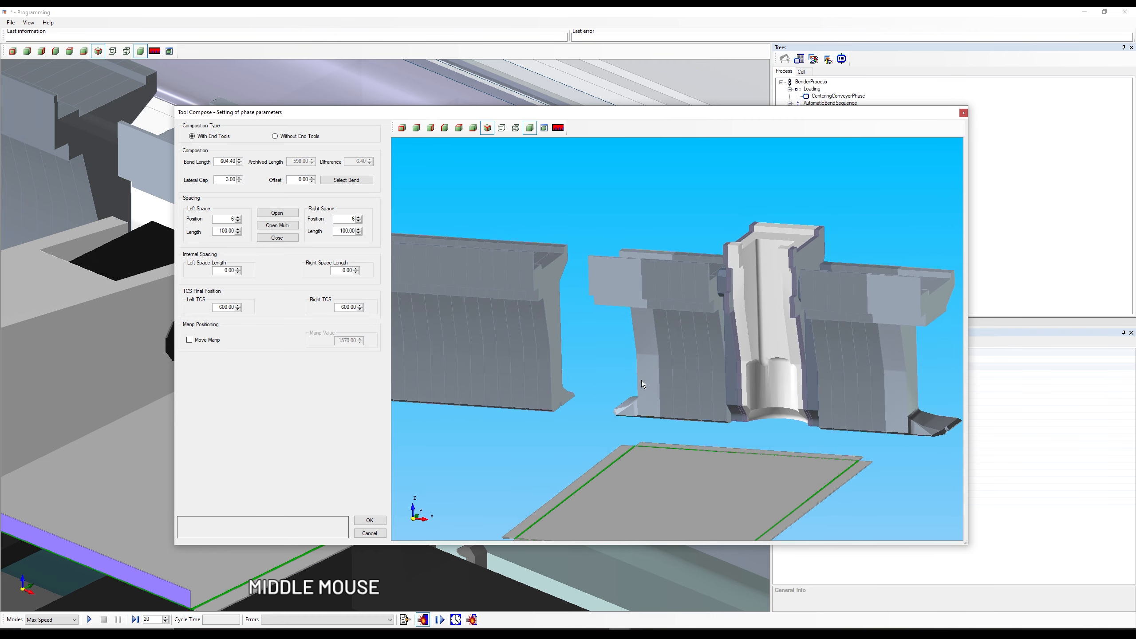
scroll(478, 259, down, 3)
middle_drag(735, 354, 773, 347)
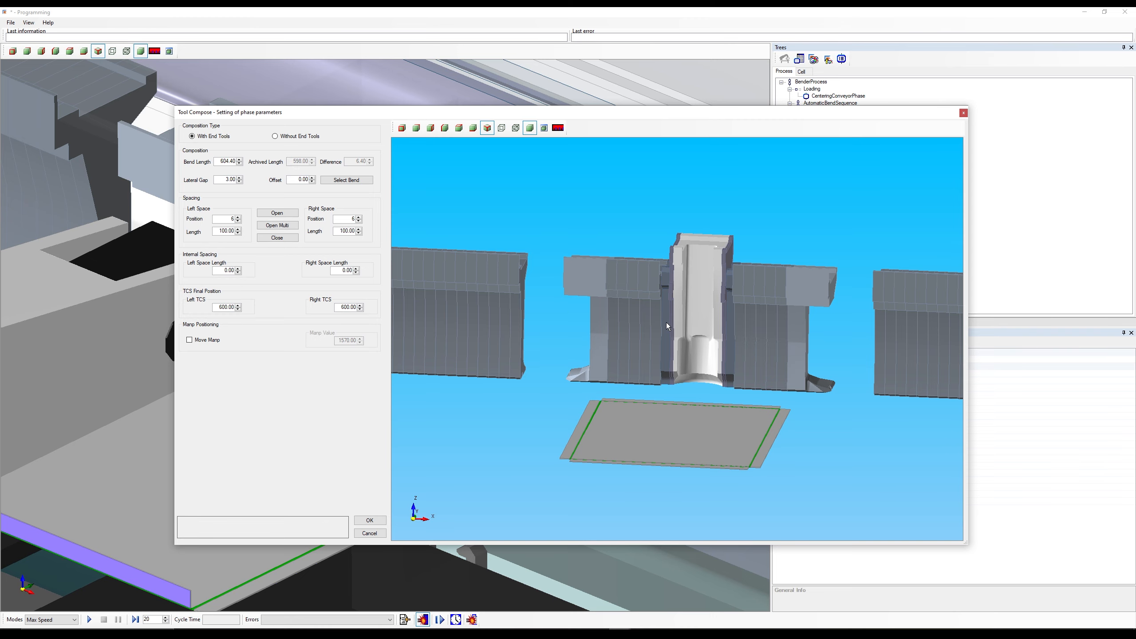
scroll(667, 324, up, 2)
Step: Set the left internal space length to 2 and inspect the gap beside the central tool
click(225, 270)
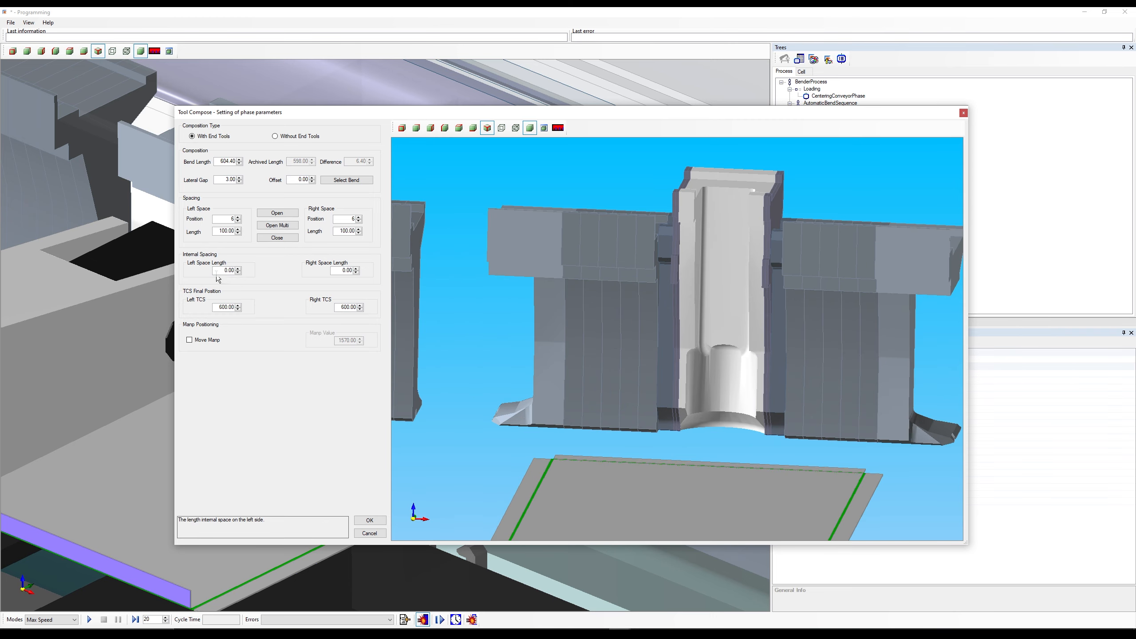
scroll(223, 271, up, 1)
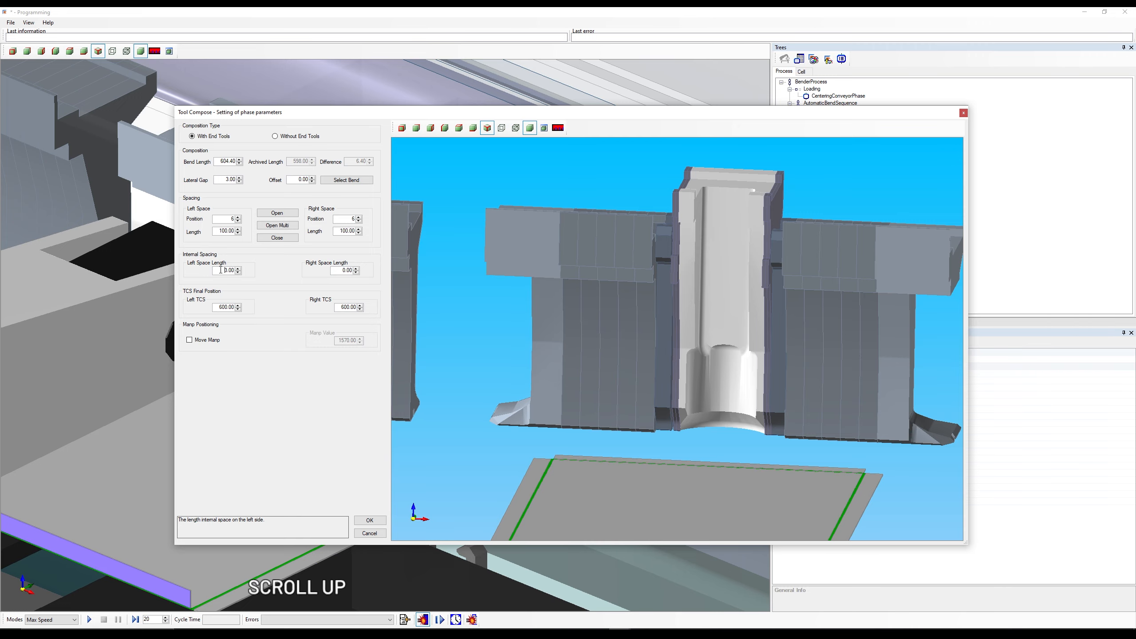
scroll(220, 270, down, 1)
scroll(220, 270, down, 1)
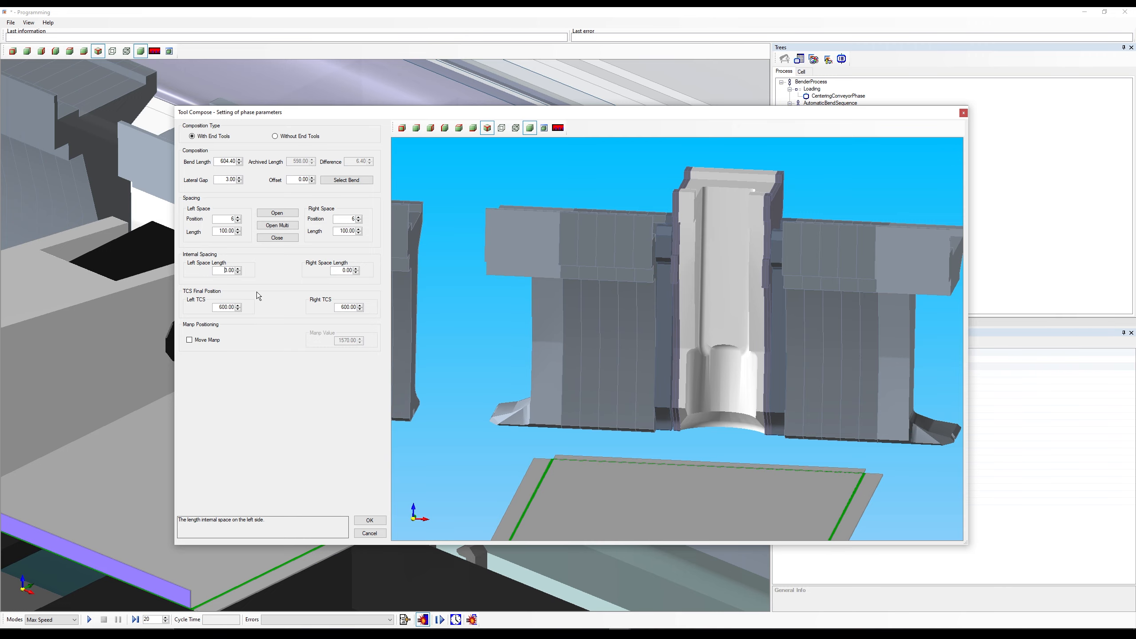
scroll(671, 421, up, 3)
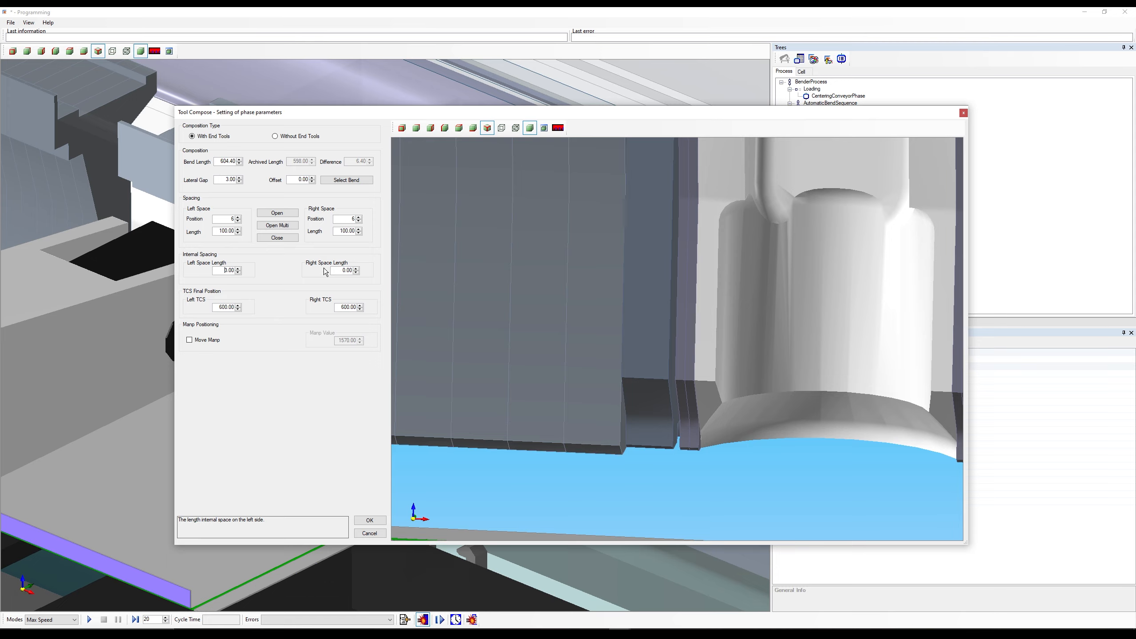
scroll(777, 323, down, 3)
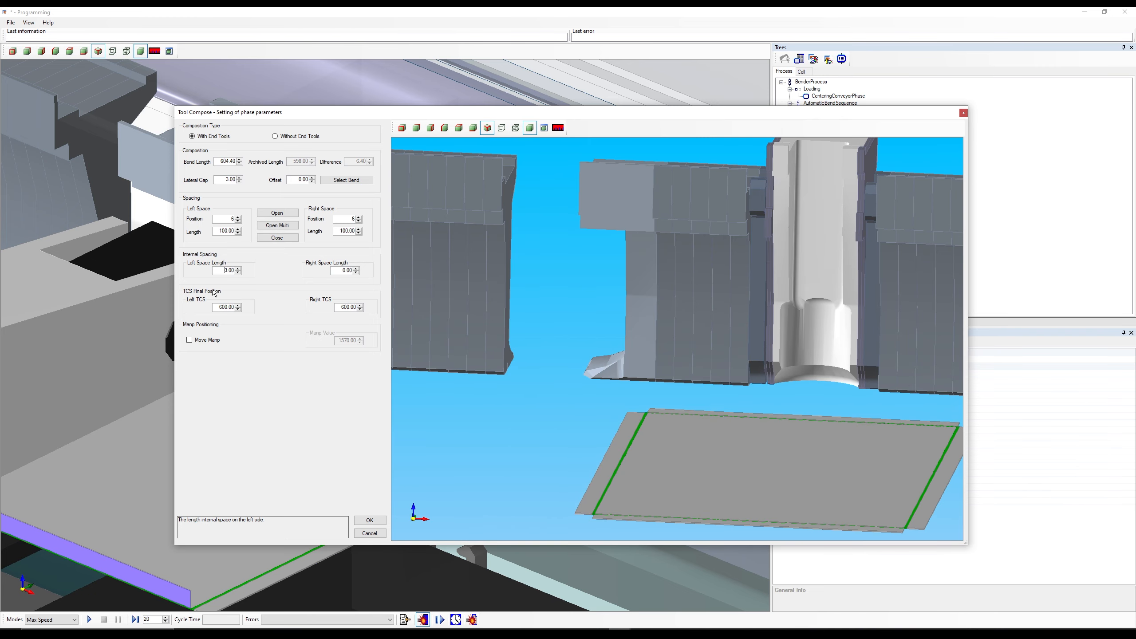
click(238, 271)
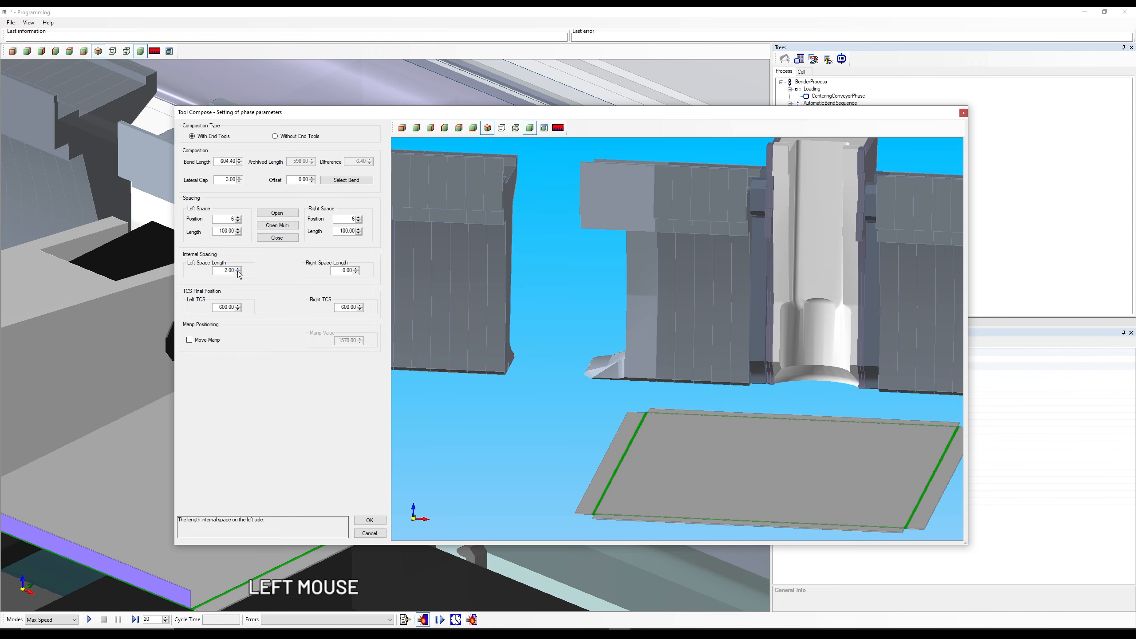
scroll(887, 372, up, 5)
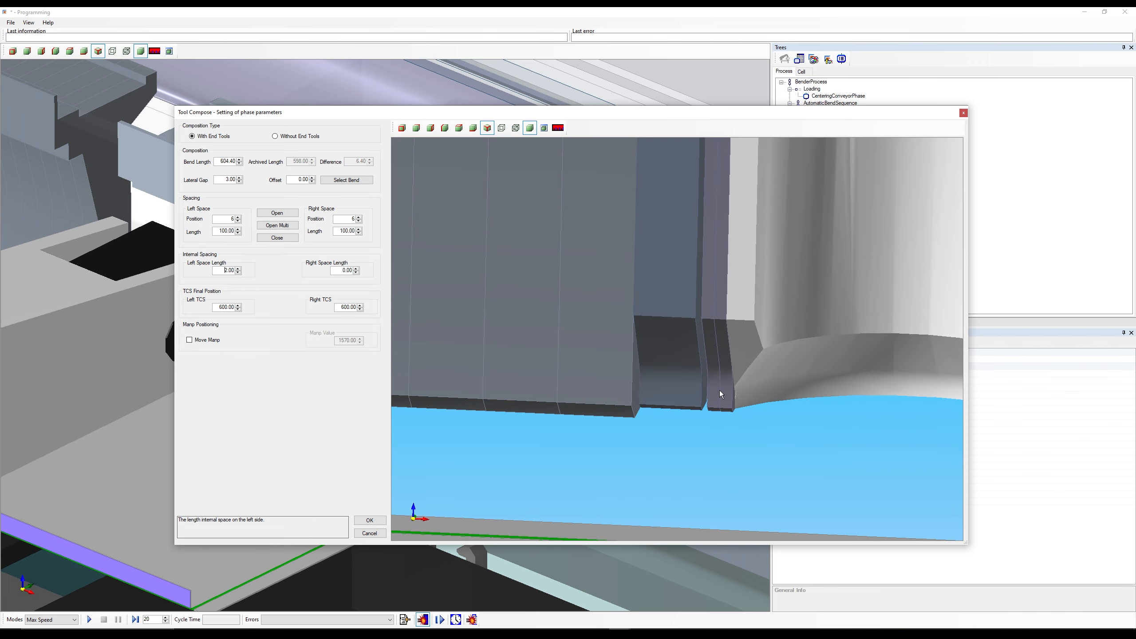
scroll(793, 366, down, 3)
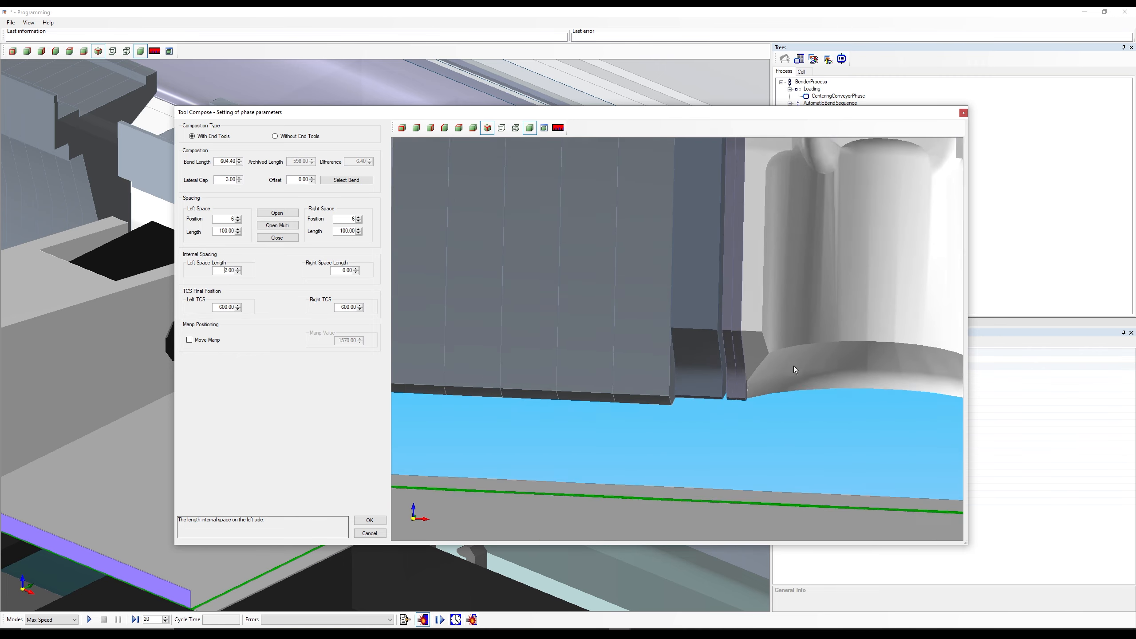
scroll(691, 346, down, 3)
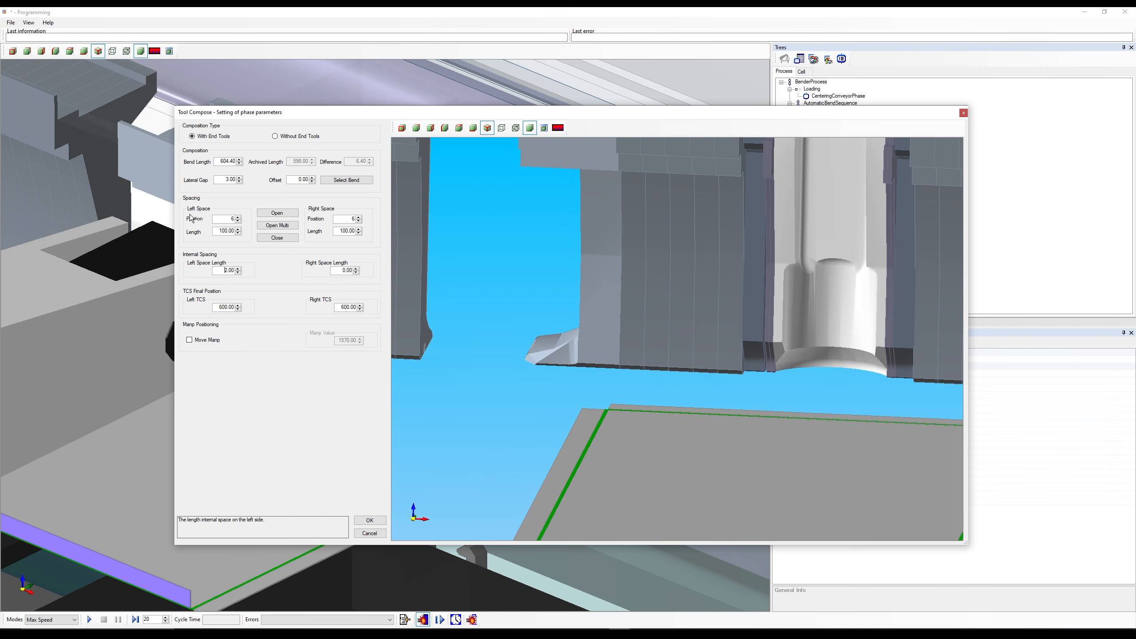
Step: Reset the left internal space length to 0 and view the whole tool composition
click(237, 272)
click(237, 272)
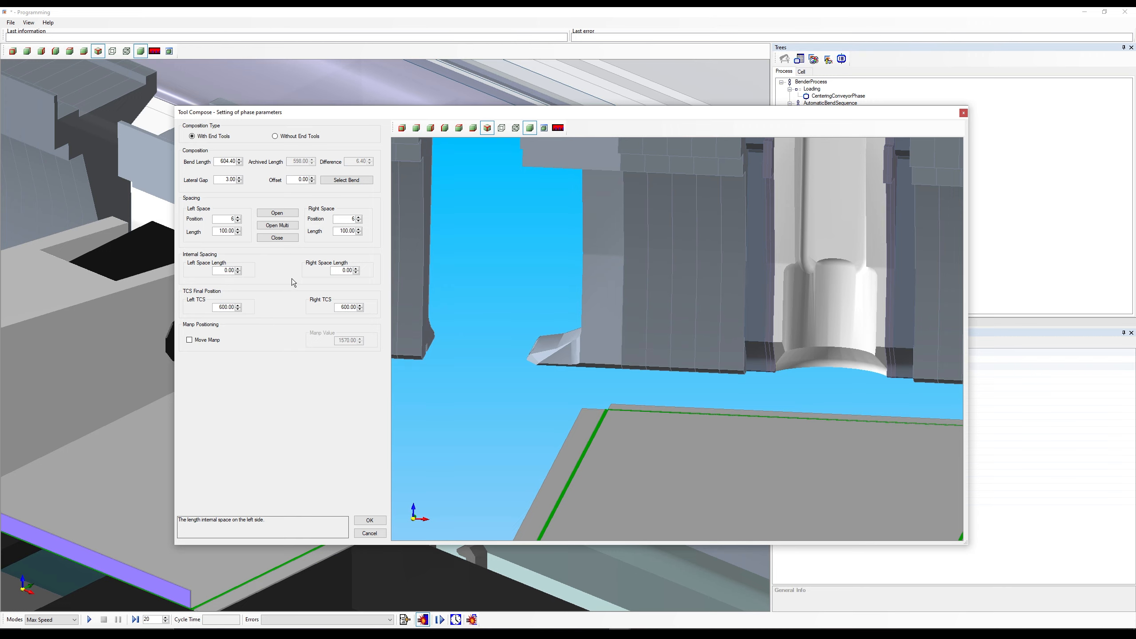
scroll(708, 328, down, 5)
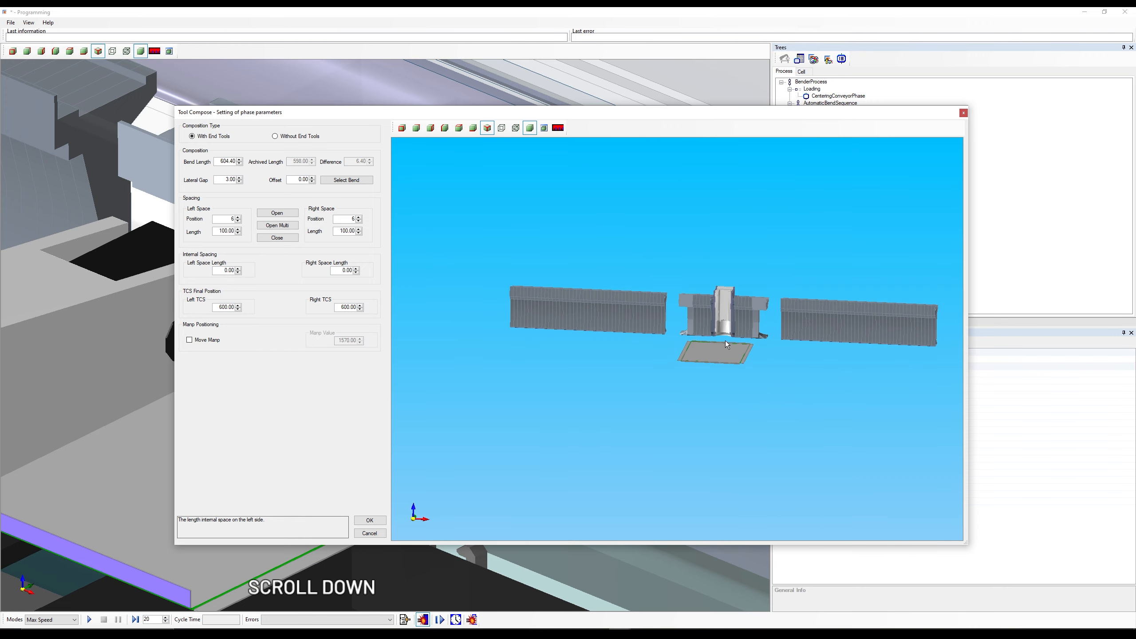
scroll(831, 289, up, 2)
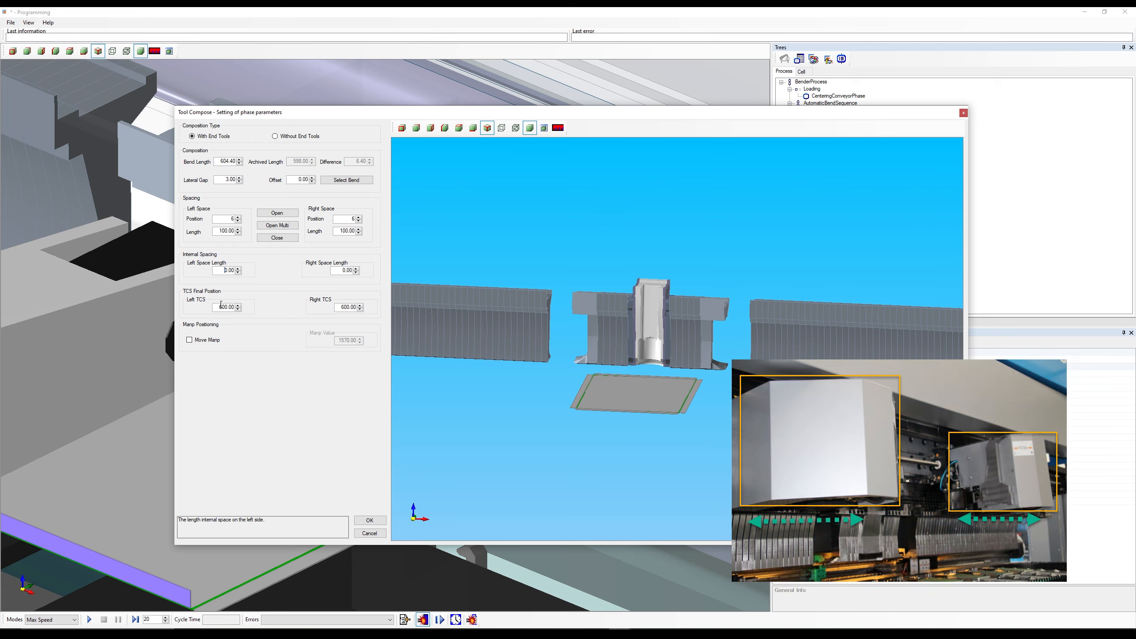
Step: Try enabling Move Manp for the tool composition, and close the phase settings without accepting
click(219, 308)
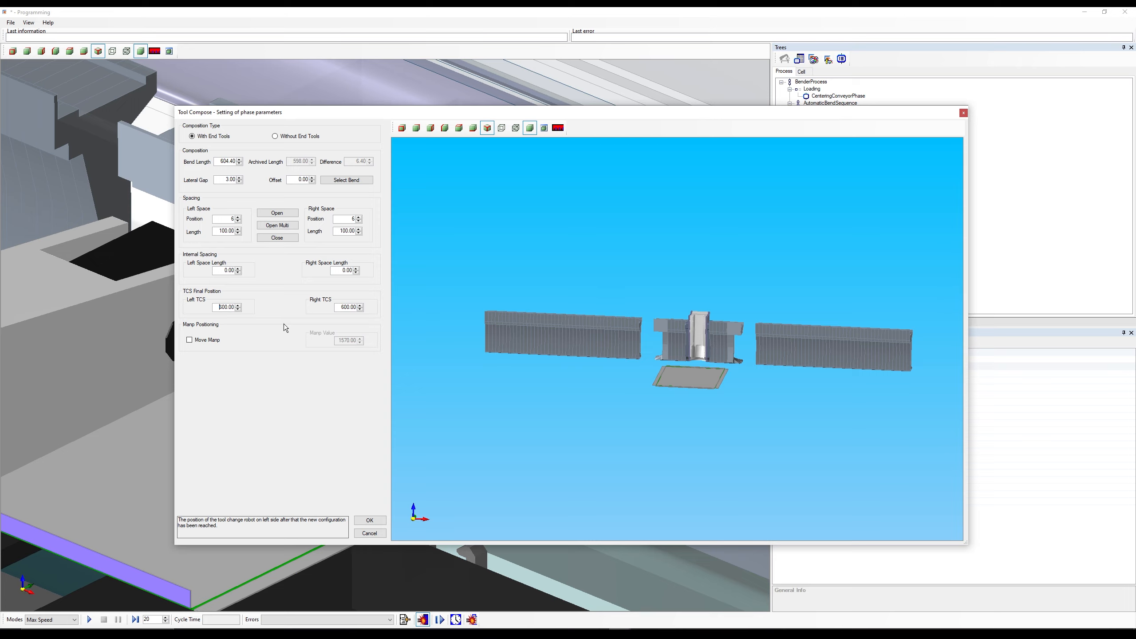
click(189, 340)
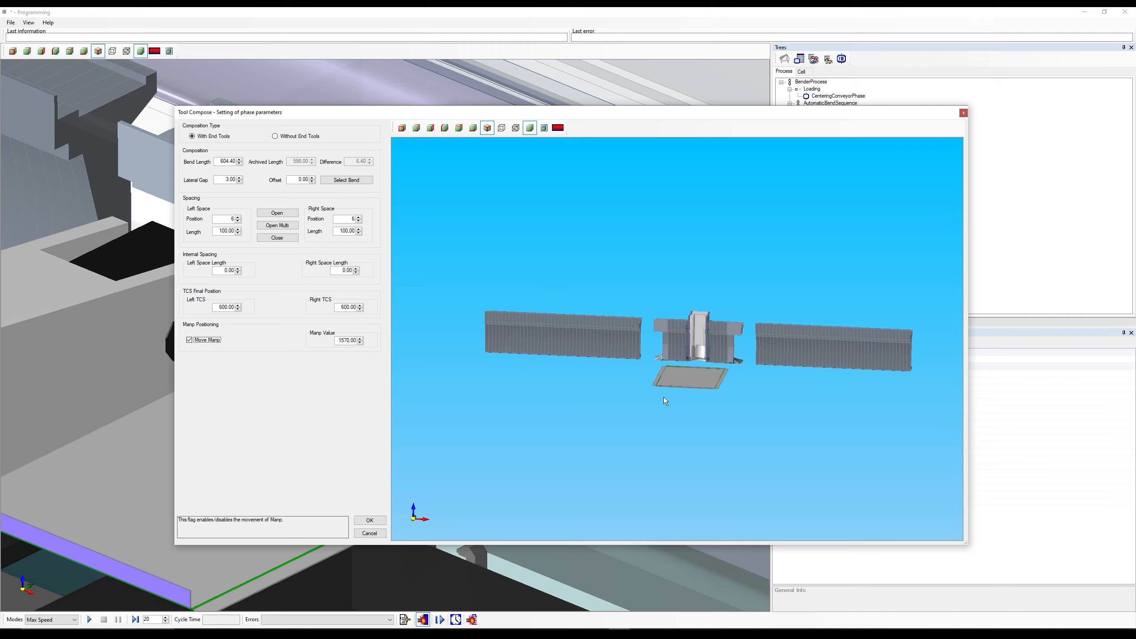
click(964, 113)
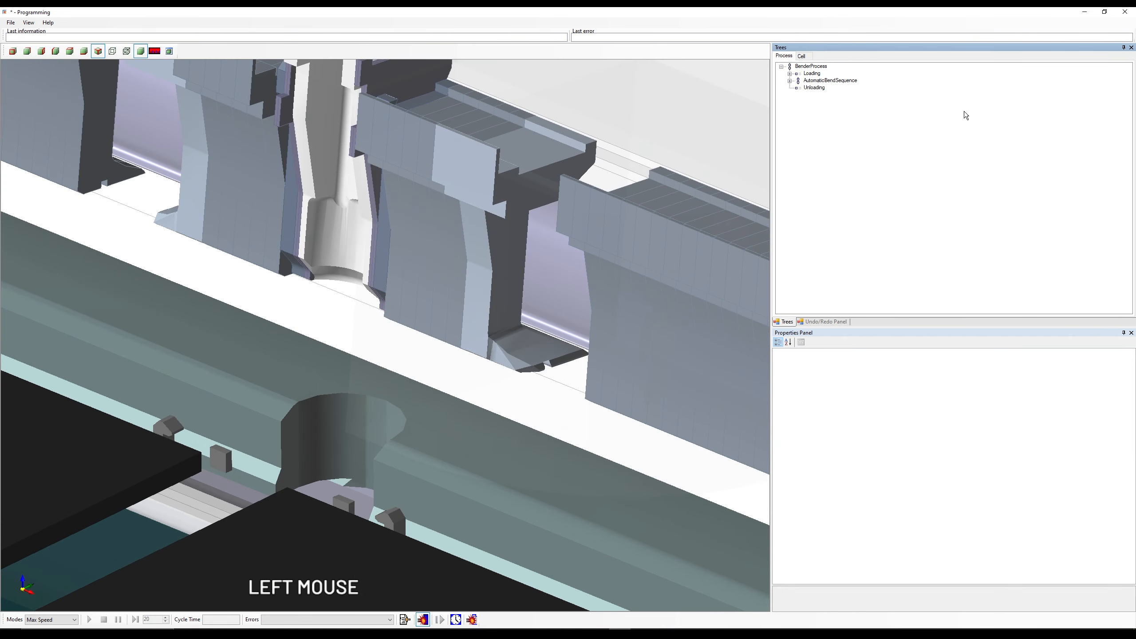
Step: Expand the process tree down to the First group of Bend1 and select its ToolCompose phase
click(790, 73)
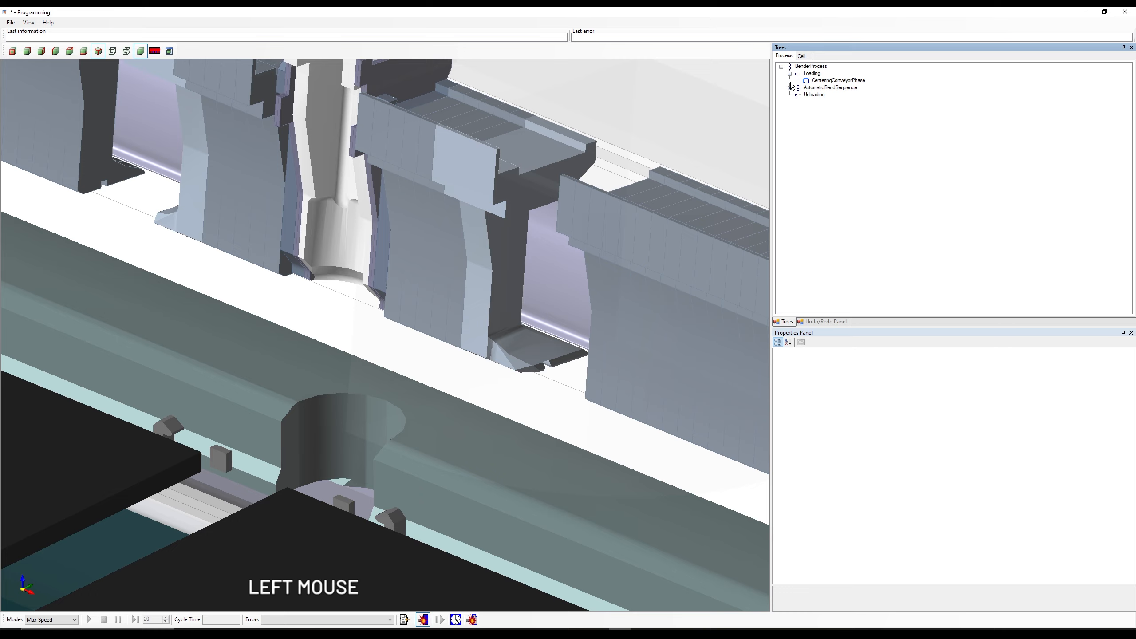
click(790, 88)
click(798, 95)
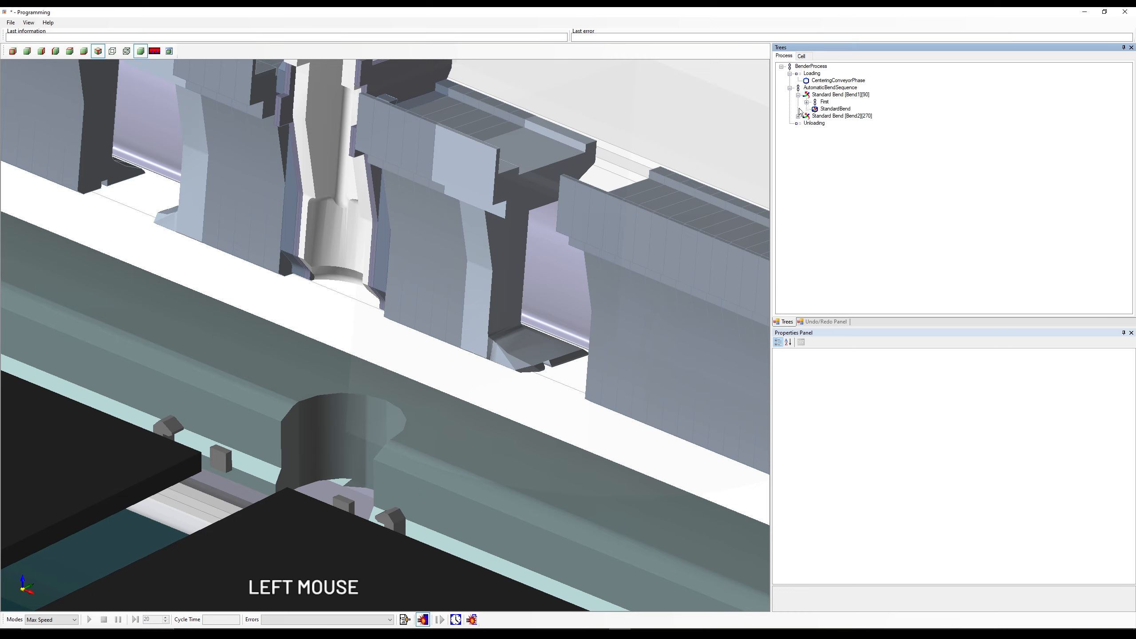
click(798, 116)
click(806, 102)
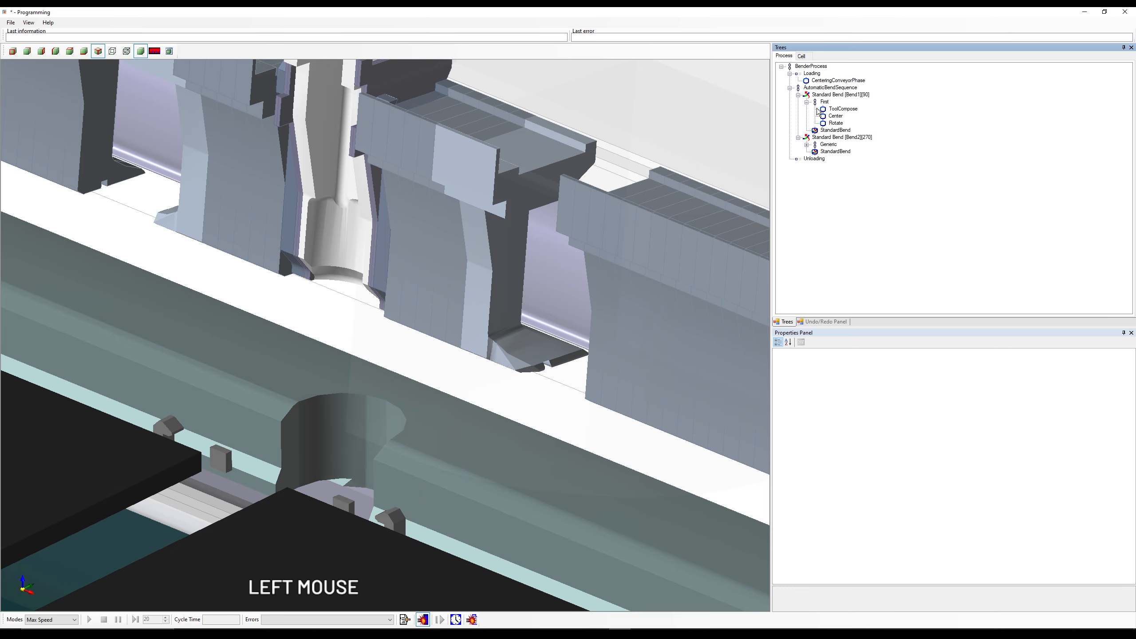
click(849, 110)
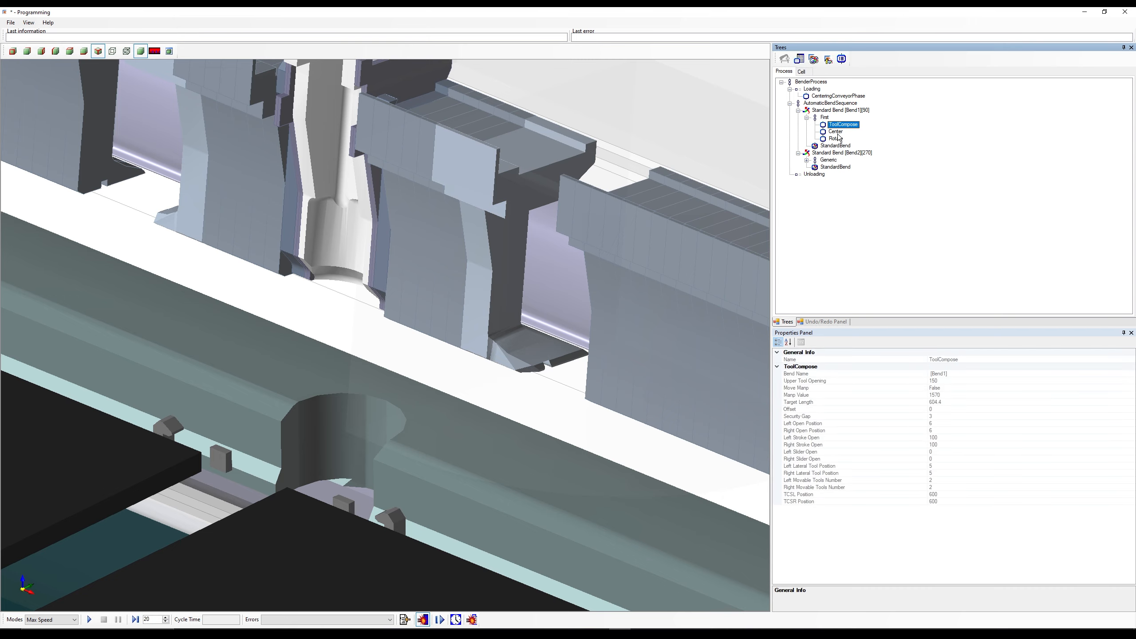
Step: Open the centering settings of Bend1's Center phase, examine the right centering tool at the sheet corner, and close them
click(837, 132)
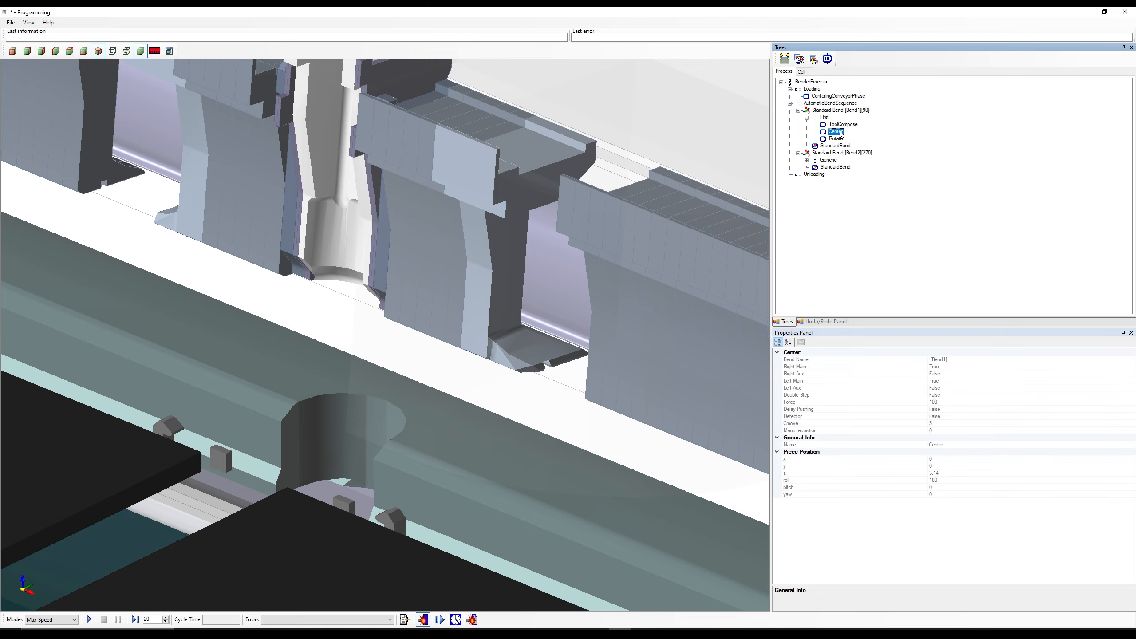
click(784, 60)
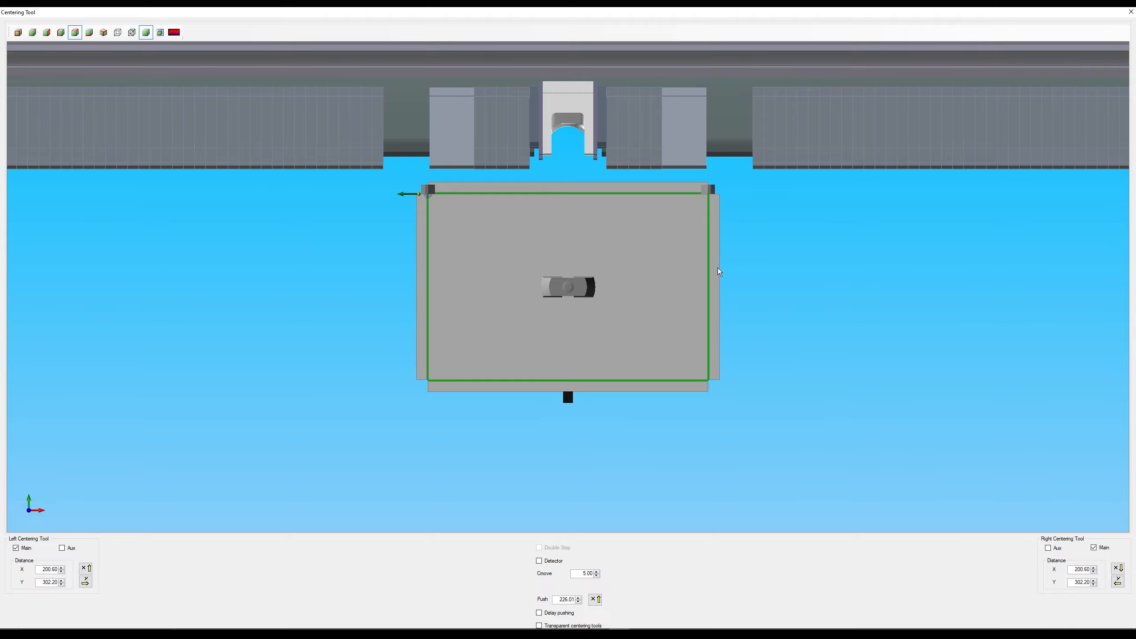
click(710, 191)
scroll(724, 158, up, 5)
scroll(697, 163, up, 3)
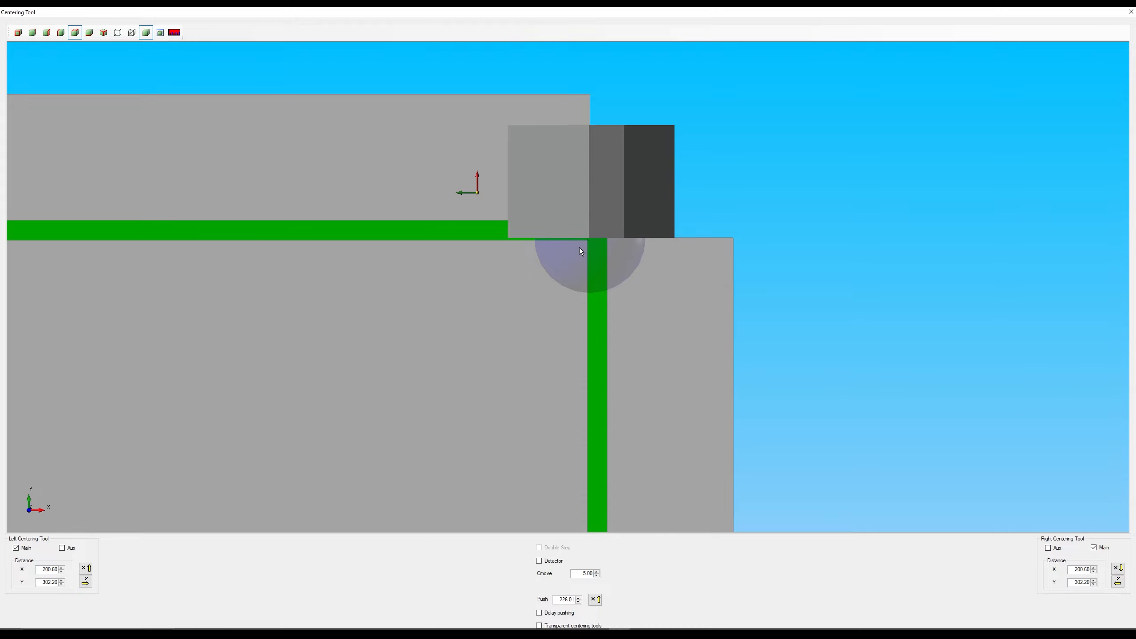
scroll(580, 249, down, 3)
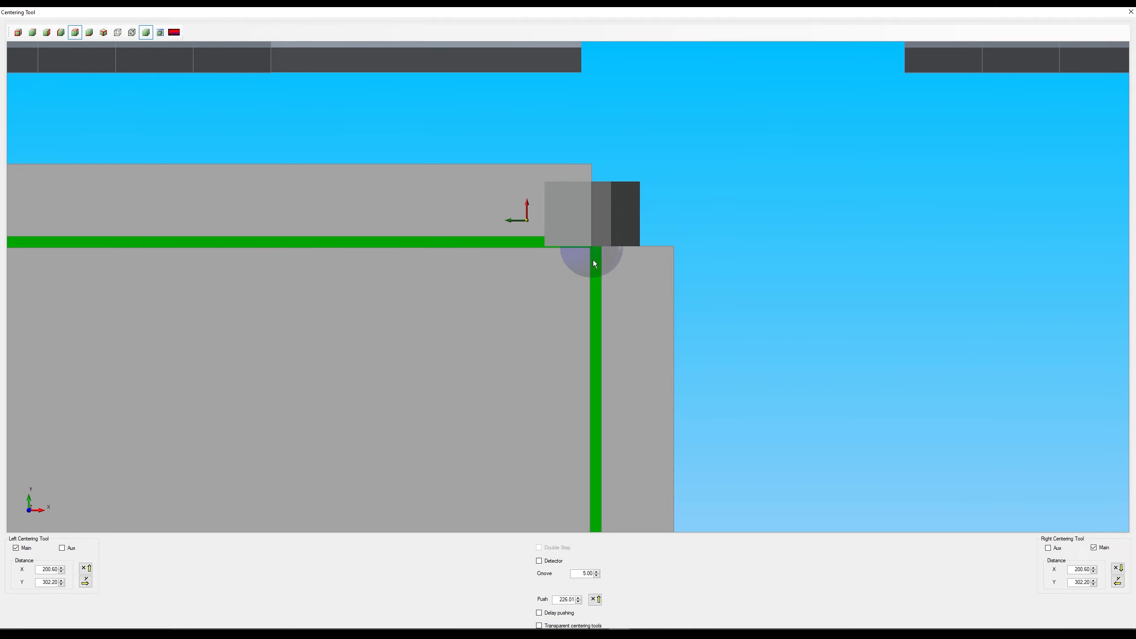
middle_click(754, 171)
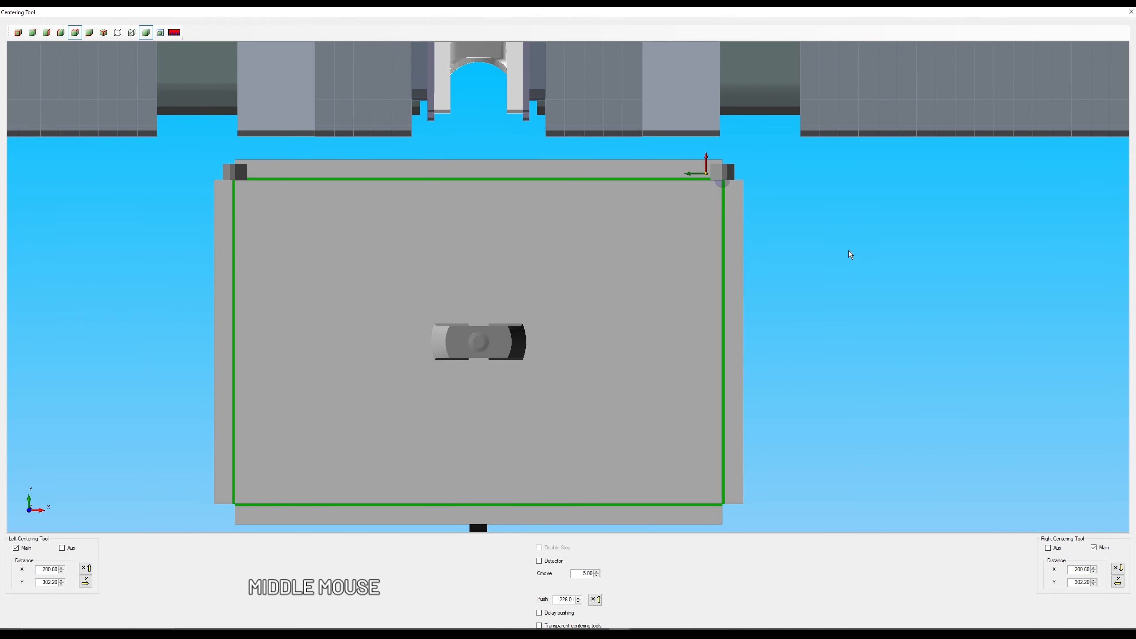
click(1131, 12)
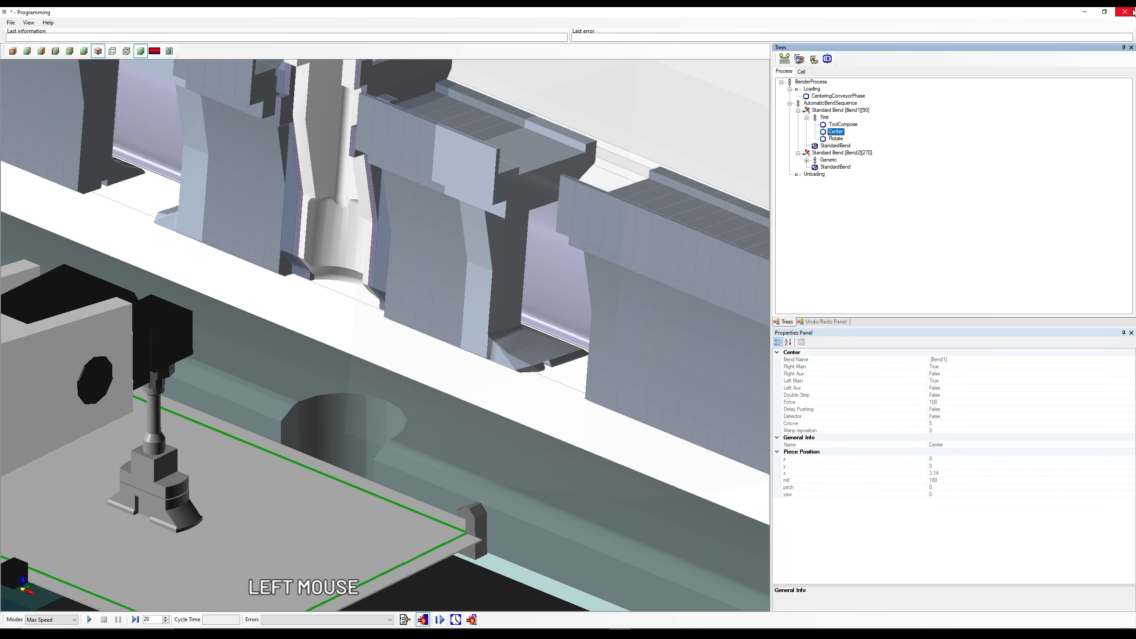
Step: Run the simulation up to the Rotate phase of Bend1
click(836, 139)
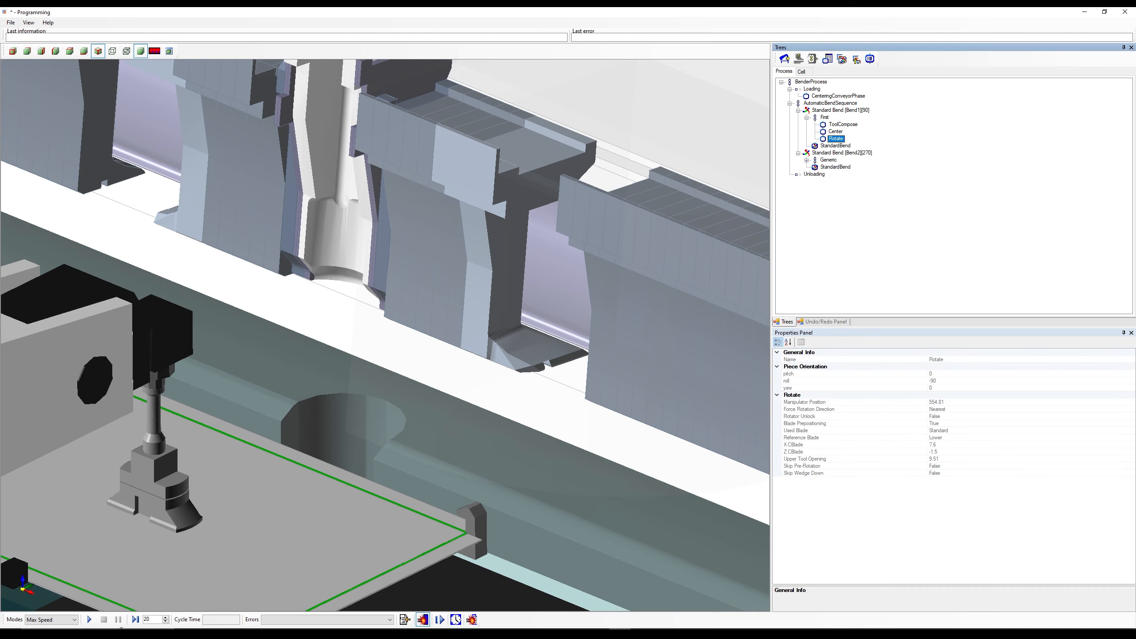
click(89, 620)
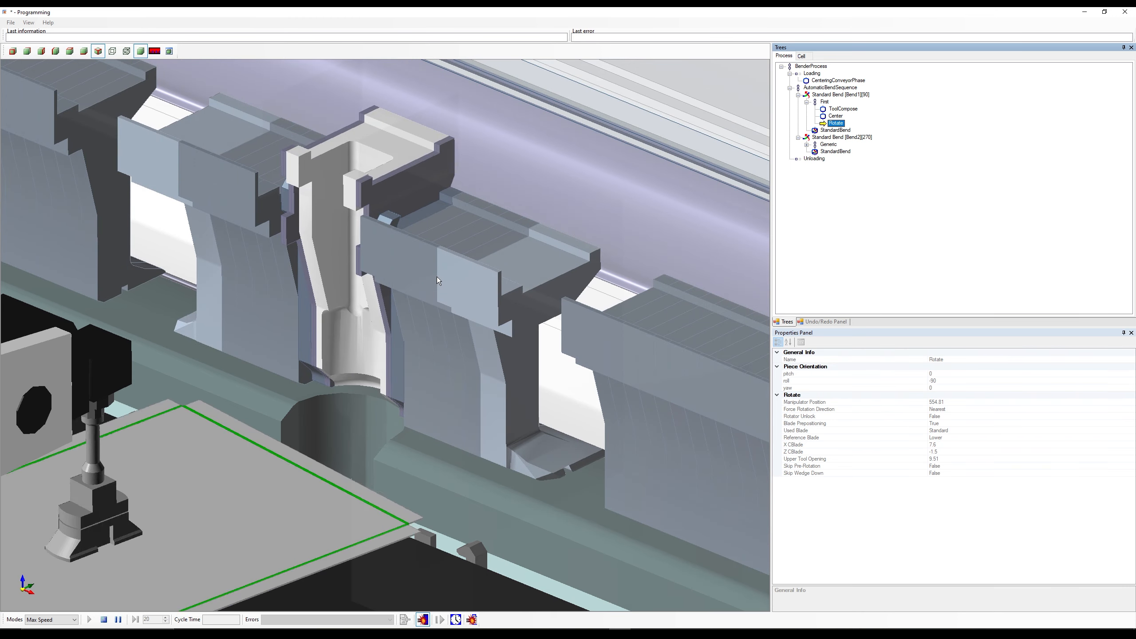
scroll(405, 385, down, 4)
scroll(246, 506, up, 2)
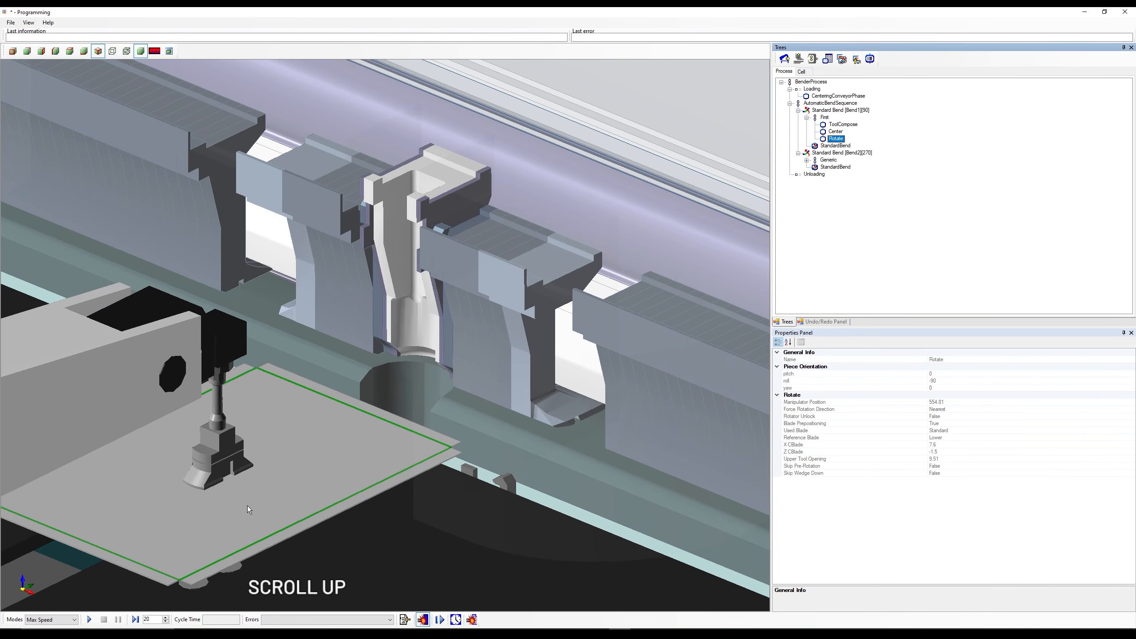
click(90, 620)
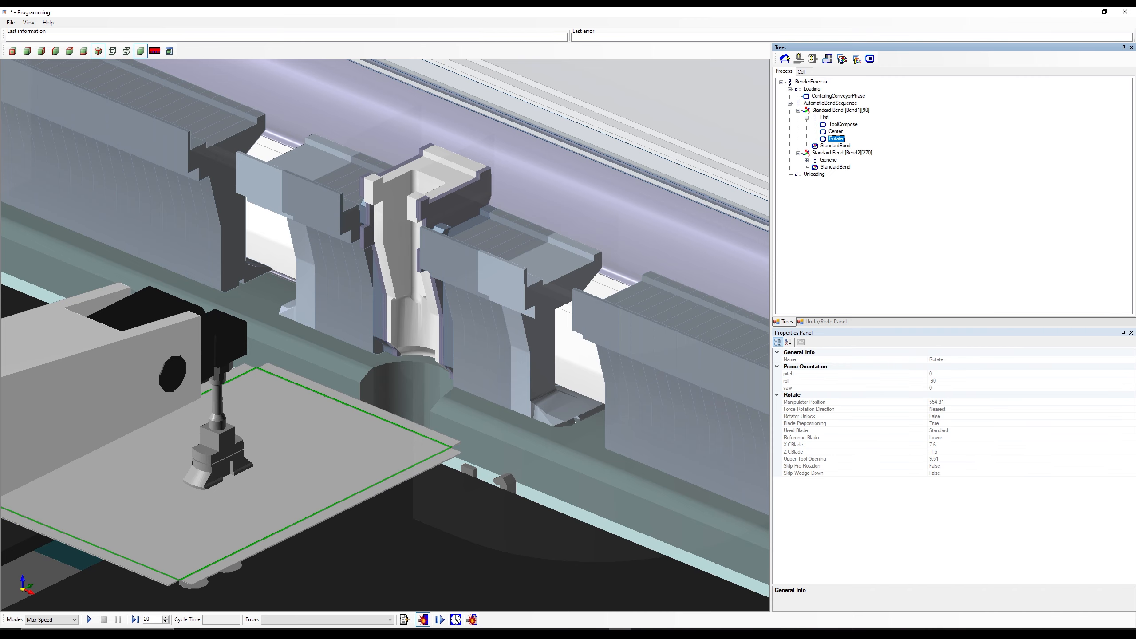
click(91, 620)
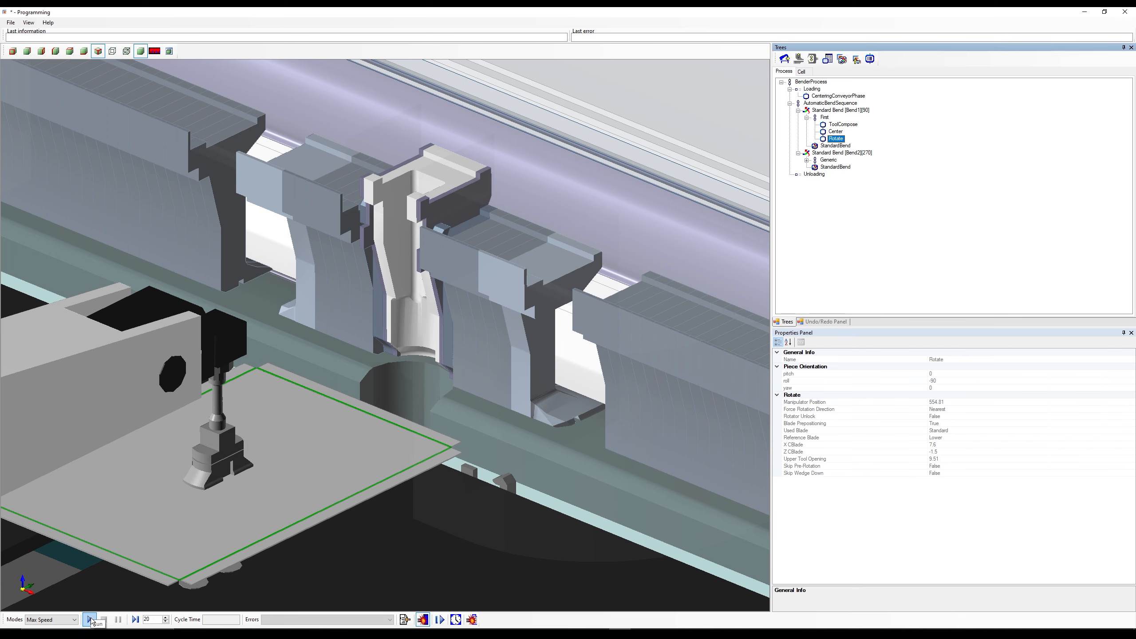
Step: Move the manipulator position of Bend1's Rotate phase to about 471.8 and rerun the simulation of that phase
click(786, 60)
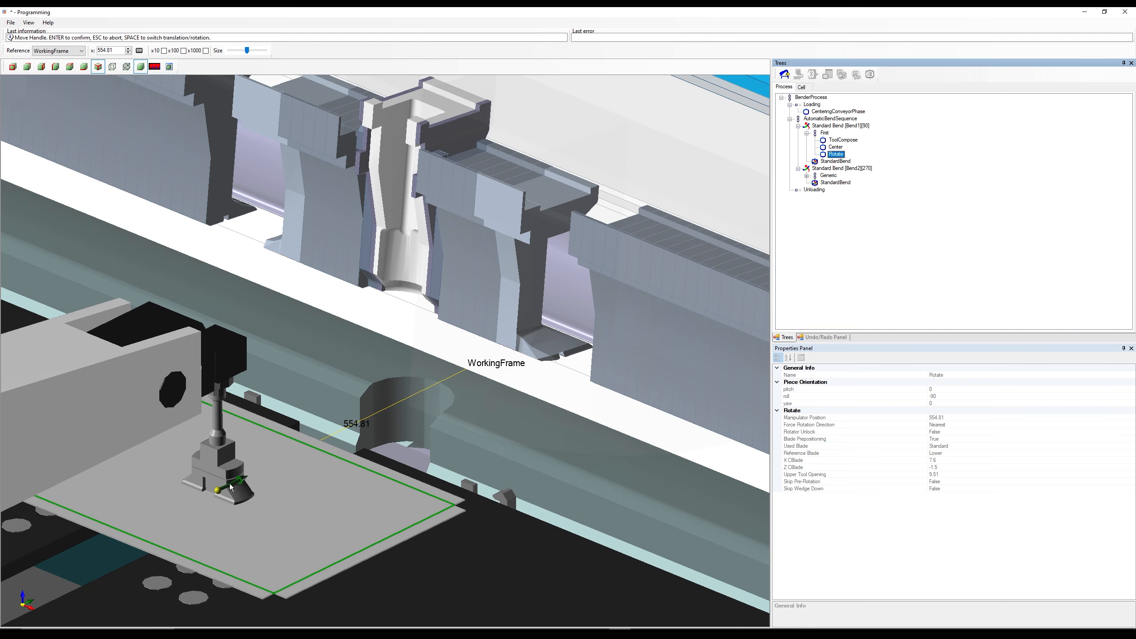
drag(231, 488, 424, 442)
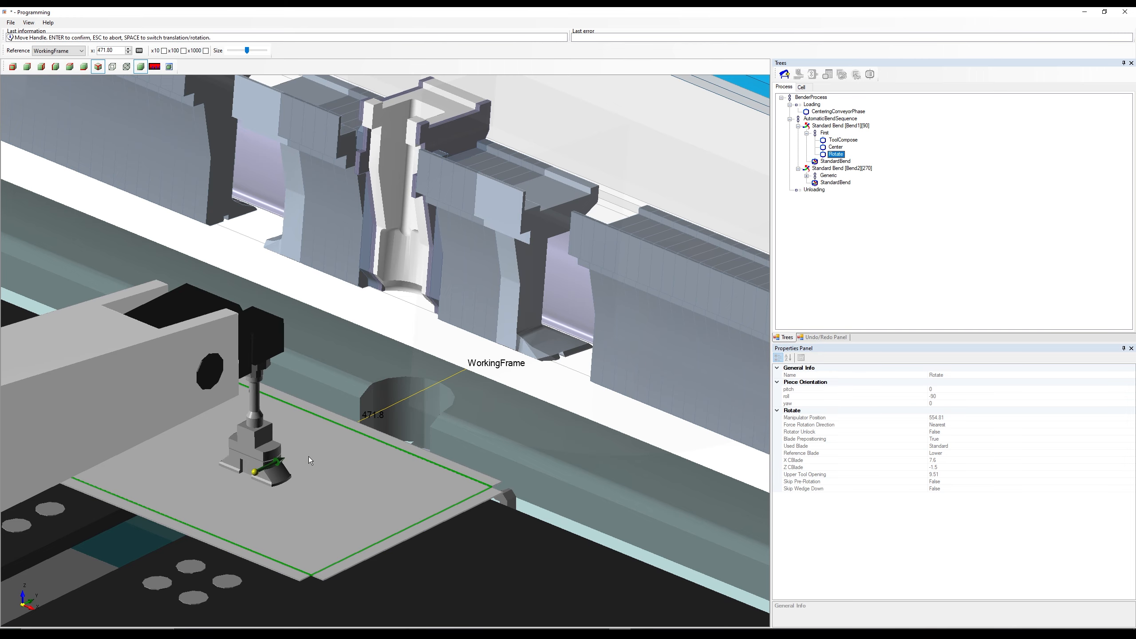
key(Return)
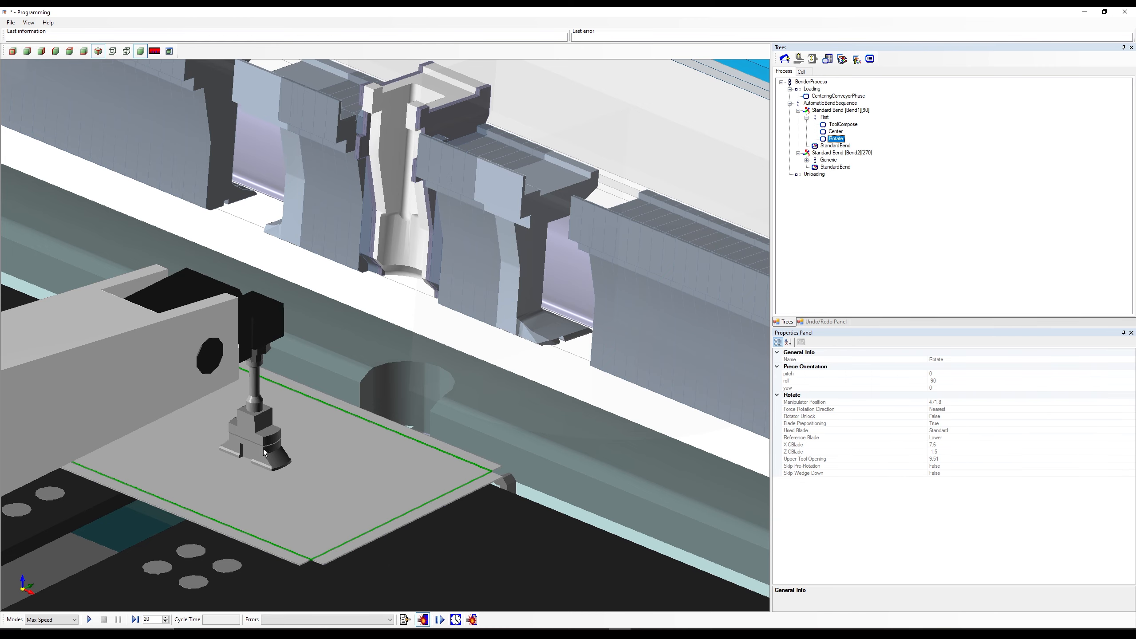
click(89, 619)
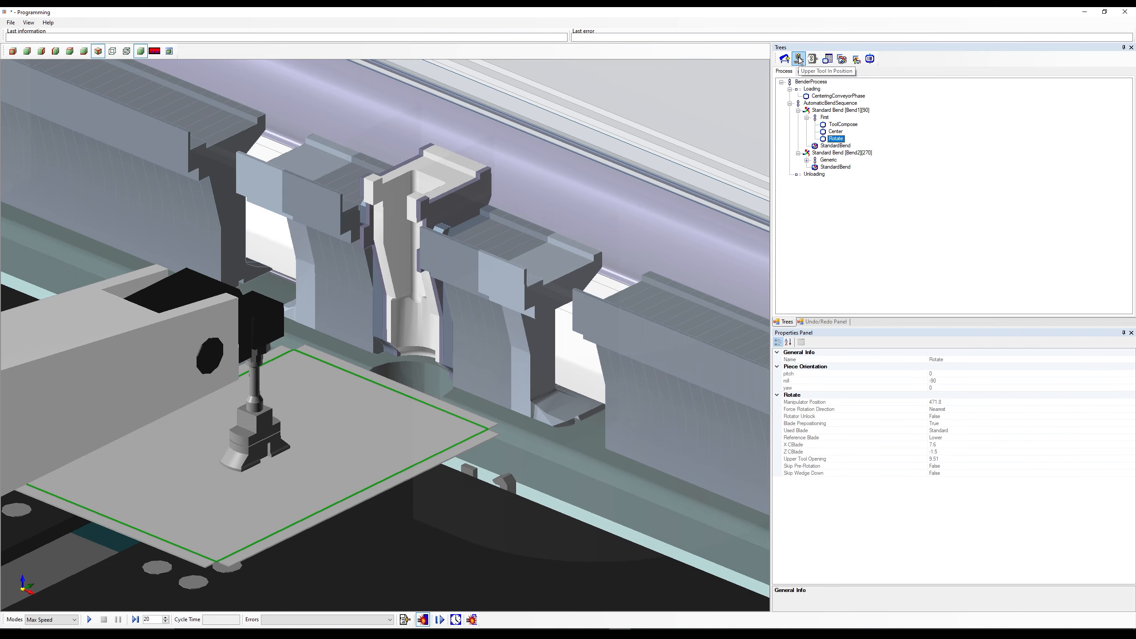
Step: Raise the upper tool opening of the Rotate phase to about 43.5 and rerun its simulation
middle_drag(590, 488, 526, 417)
scroll(538, 547, down, 5)
scroll(563, 500, up, 5)
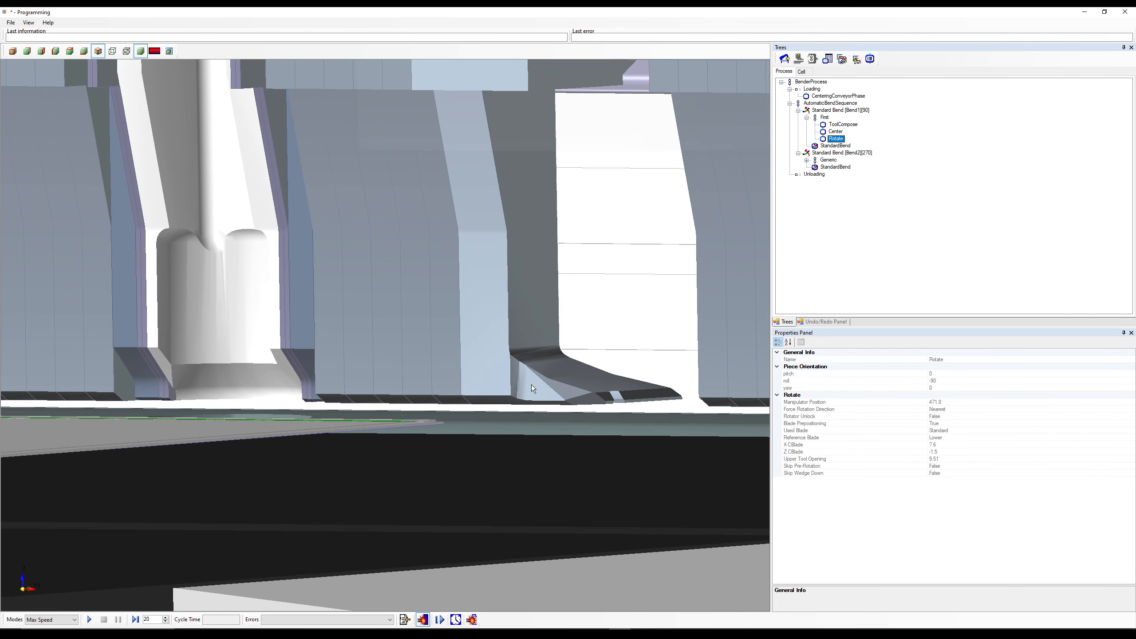
middle_drag(543, 362, 540, 404)
scroll(541, 362, down, 3)
scroll(542, 362, down, 2)
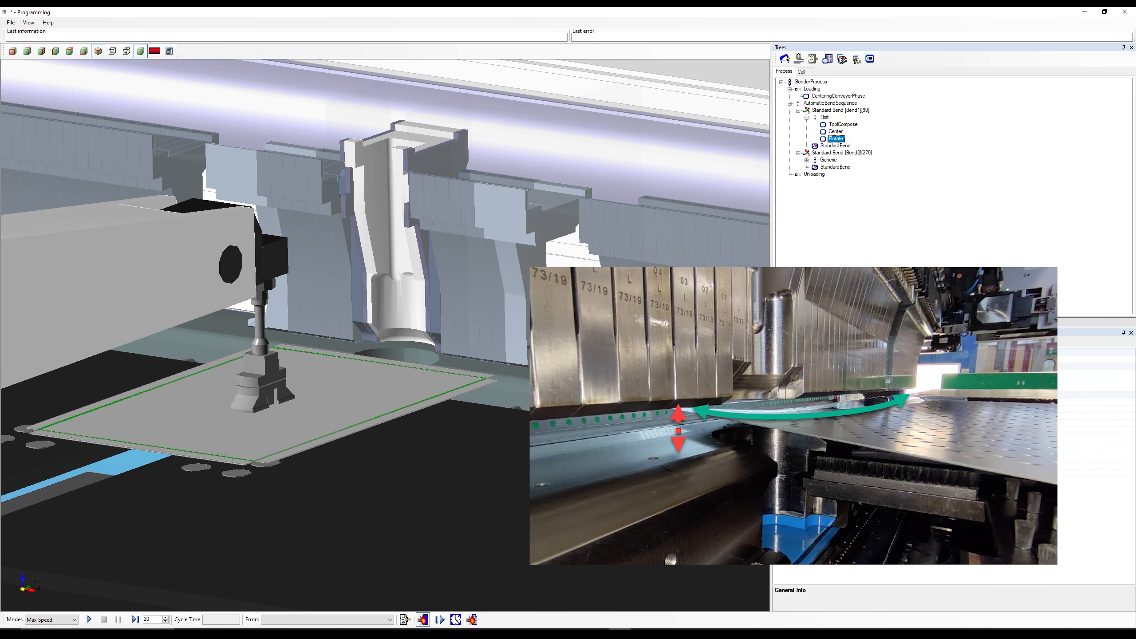
click(798, 59)
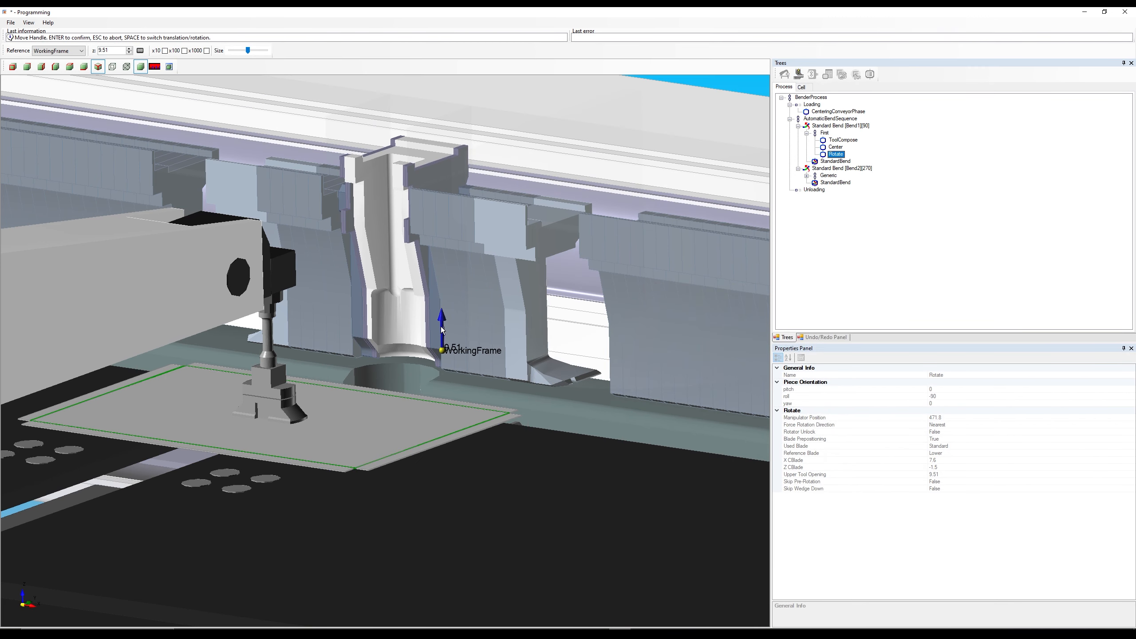
drag(442, 330, 451, 304)
key(Return)
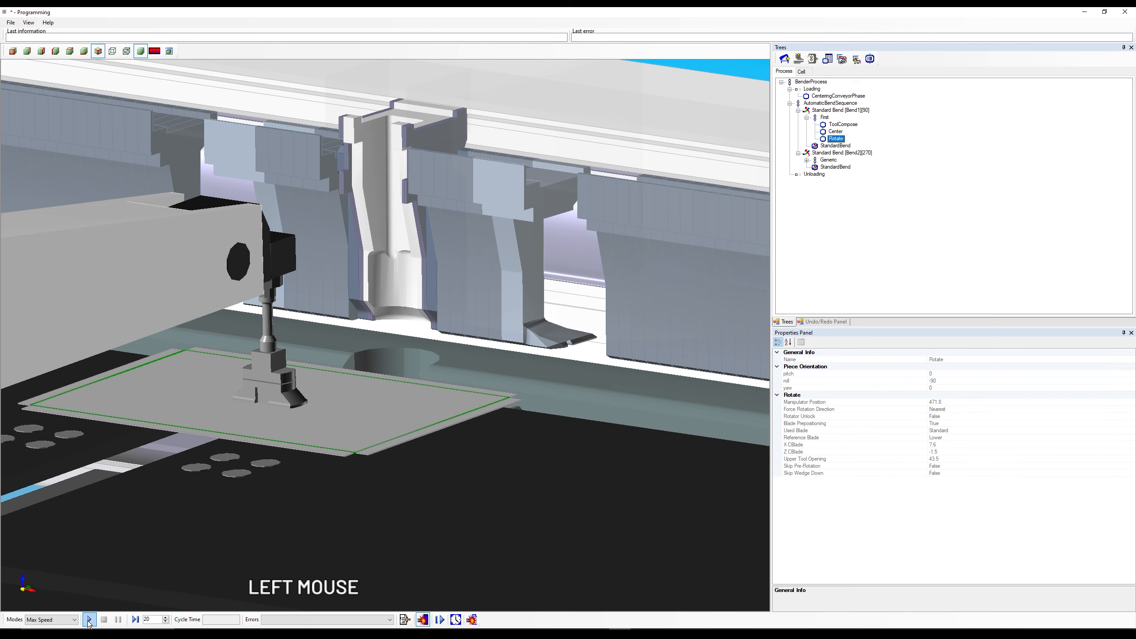
click(90, 620)
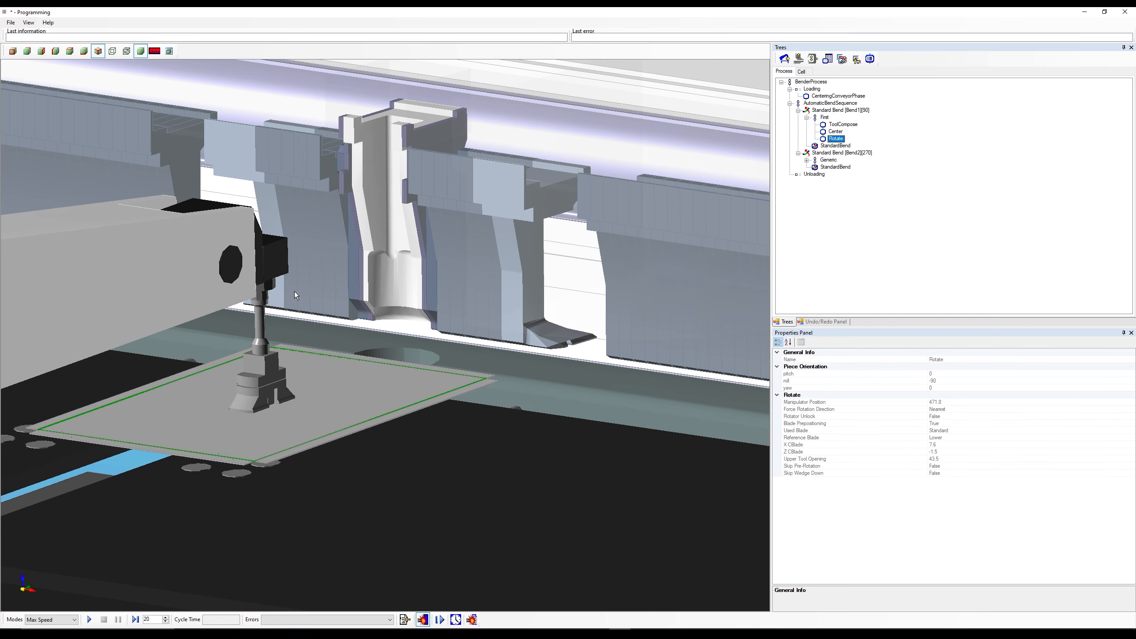
Step: In the right side view, lower the blade of Bend1's Rotate phase to a Z position of about -22.53
scroll(295, 291, down, 3)
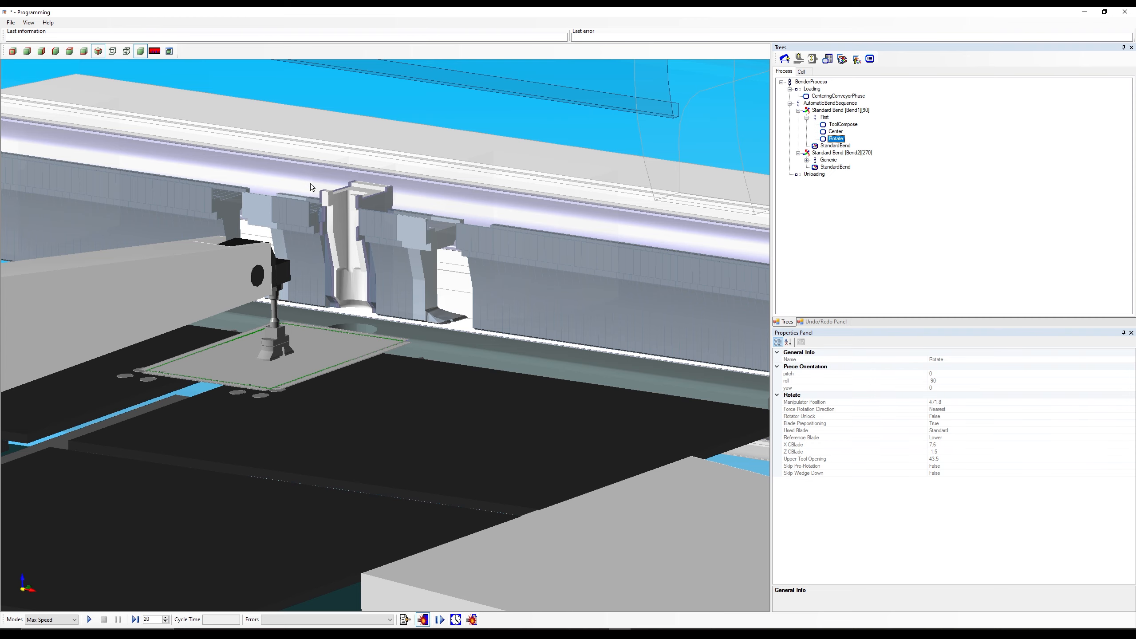
key(r)
click(41, 51)
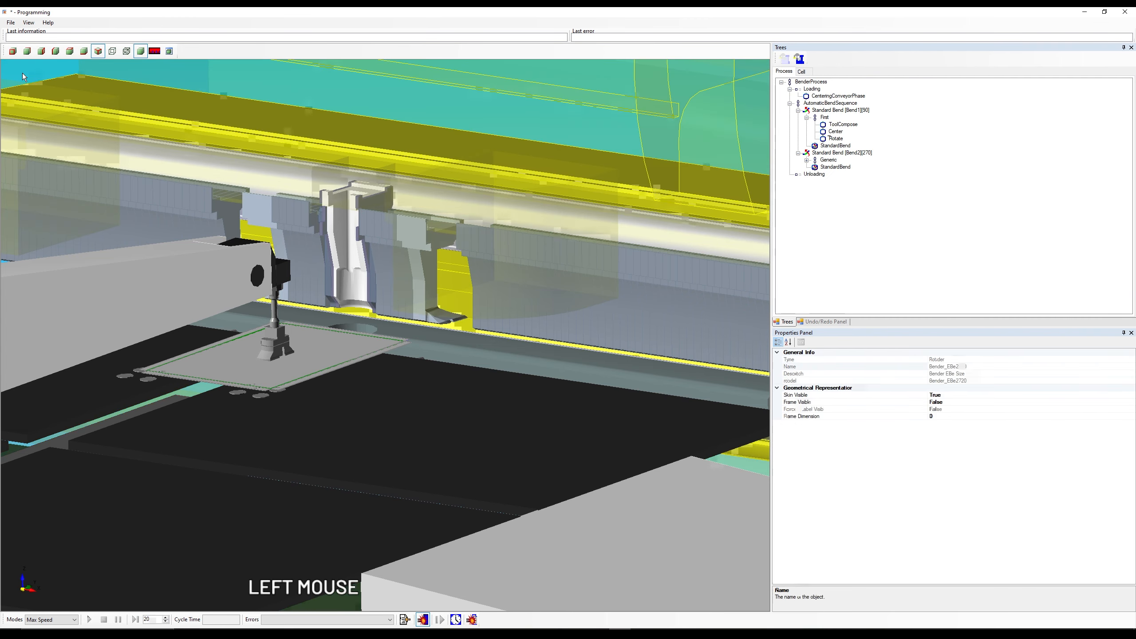
scroll(544, 391, up, 3)
click(405, 421)
scroll(405, 421, up, 3)
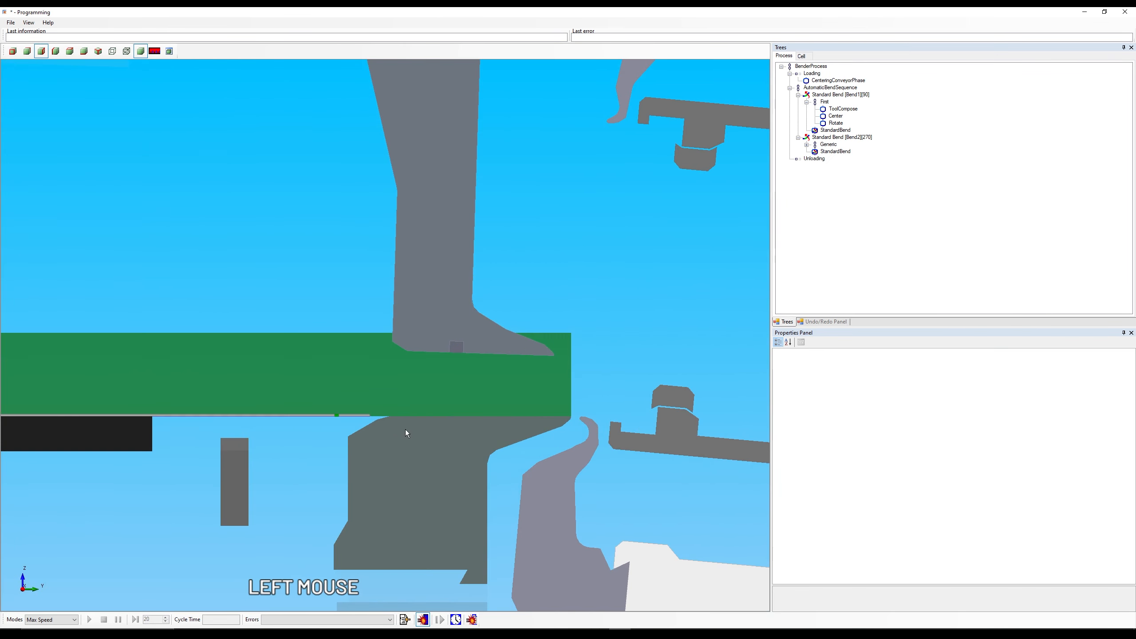
click(835, 123)
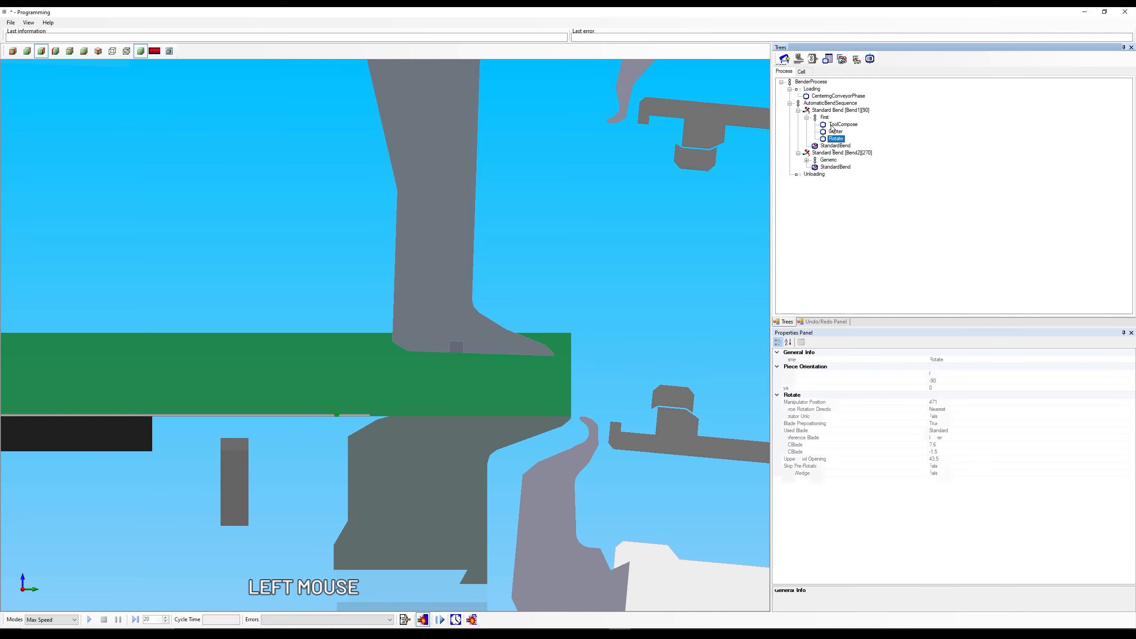
click(815, 60)
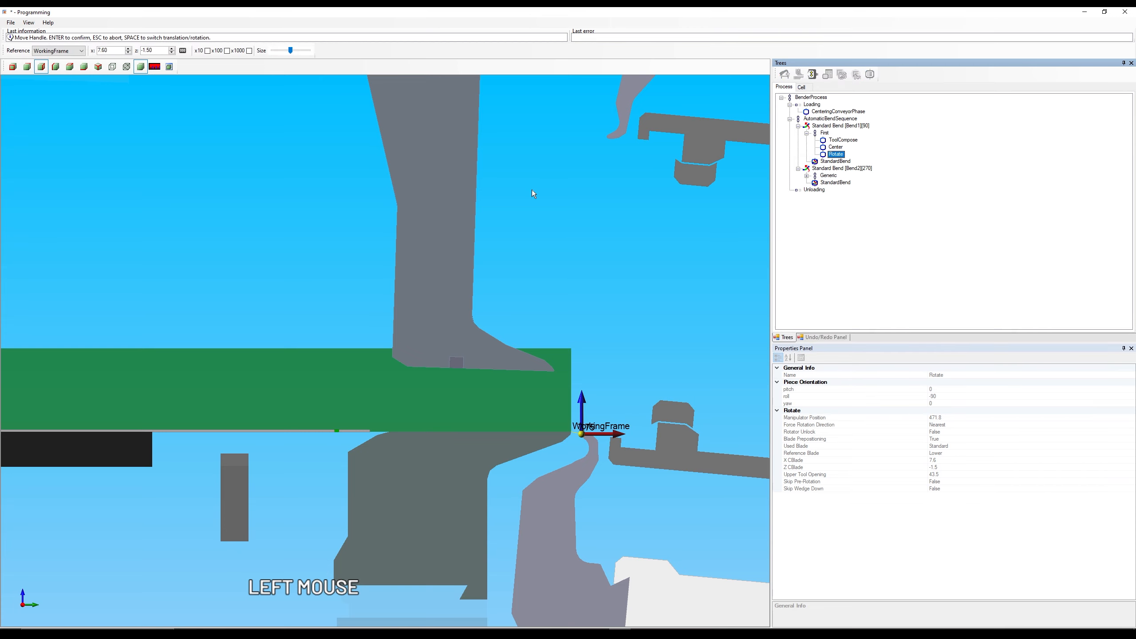
scroll(541, 442, up, 5)
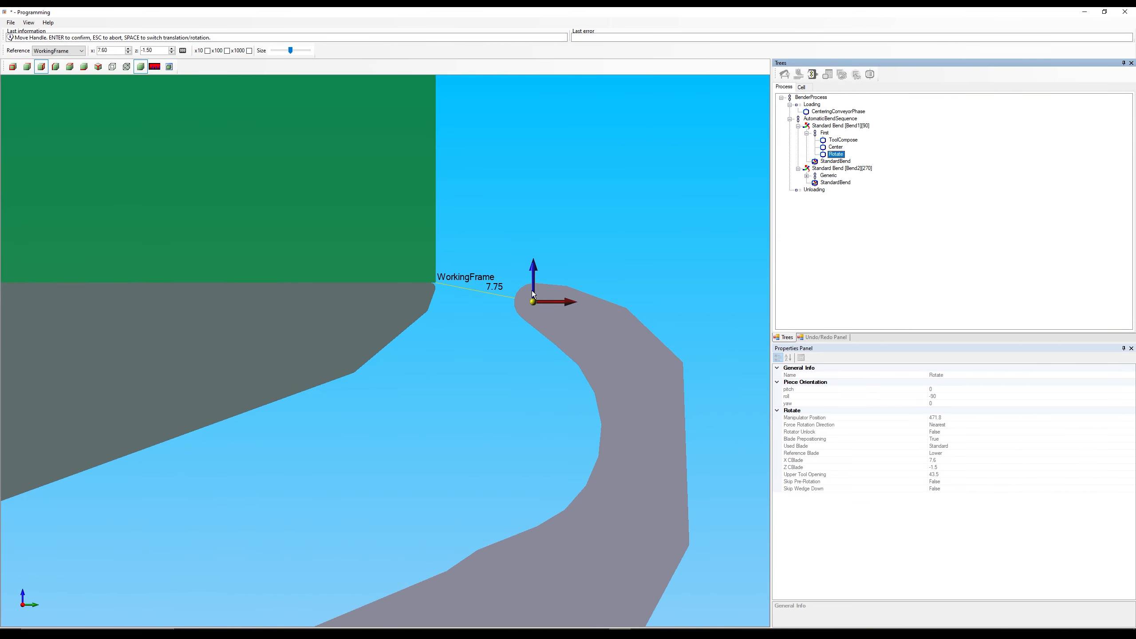
scroll(533, 294, down, 3)
drag(479, 277, 482, 316)
key(Return)
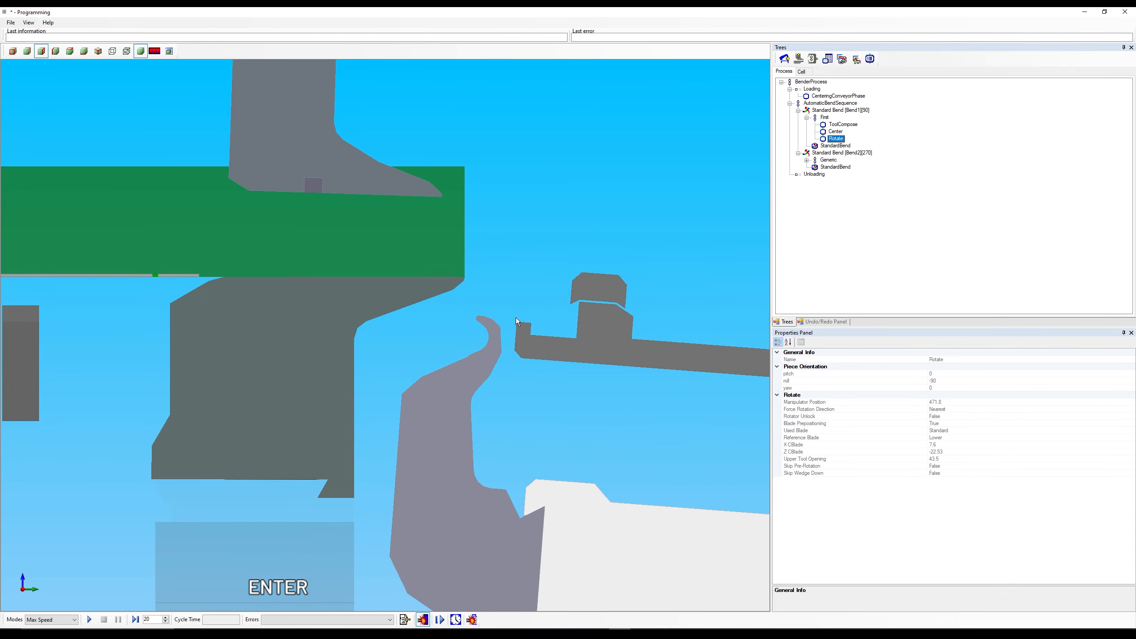
Step: Identify the lower blade in the cell and run the simulation of Bend1's Rotate phase
click(492, 335)
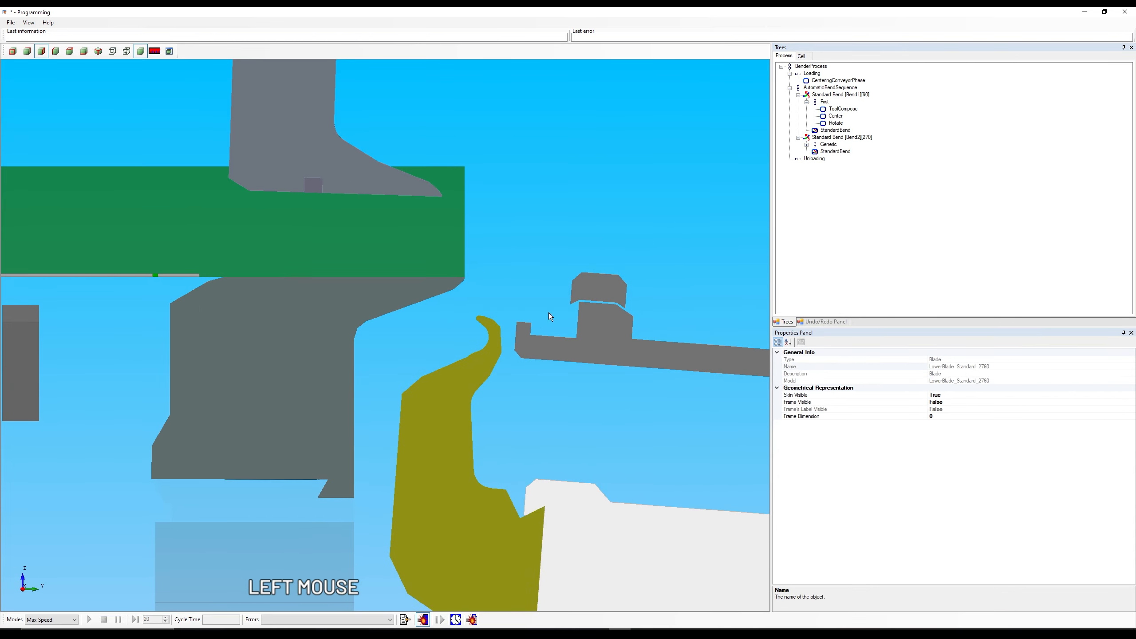
click(558, 237)
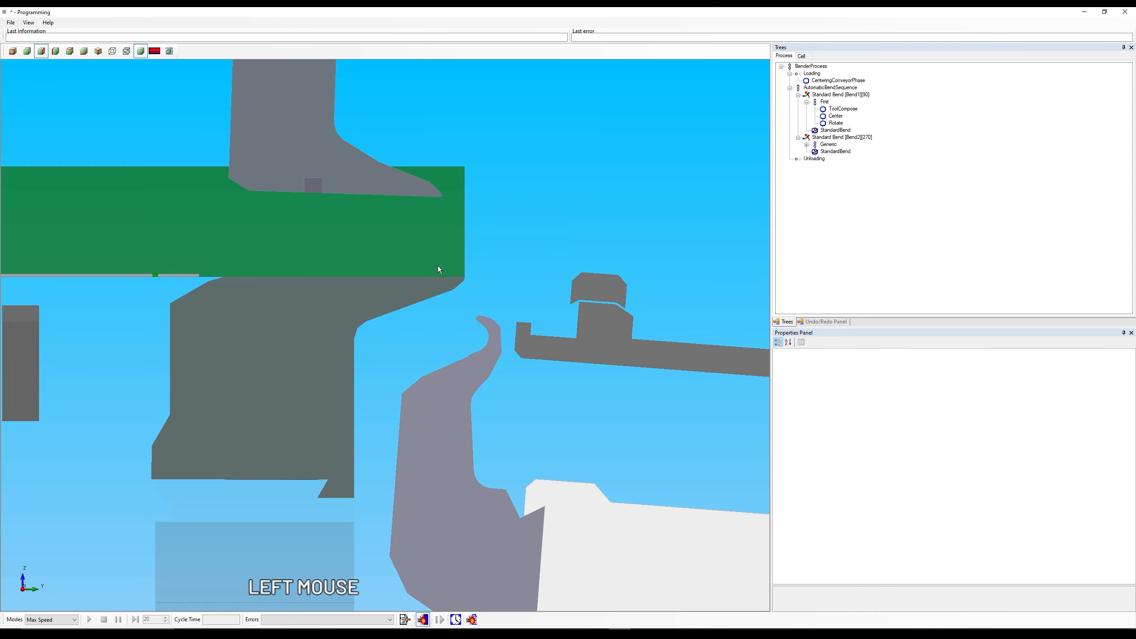
click(836, 123)
click(91, 620)
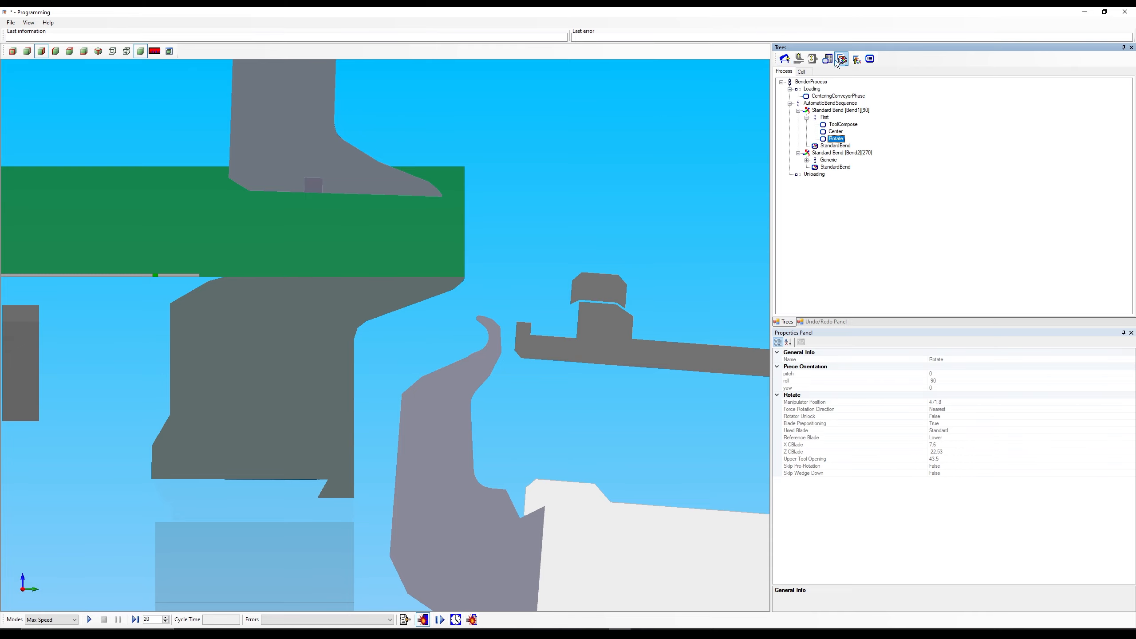
Step: Open the manipulator position of the Rotate phase for editing, shift it to about 456.56, and set it to exactly 450
click(799, 59)
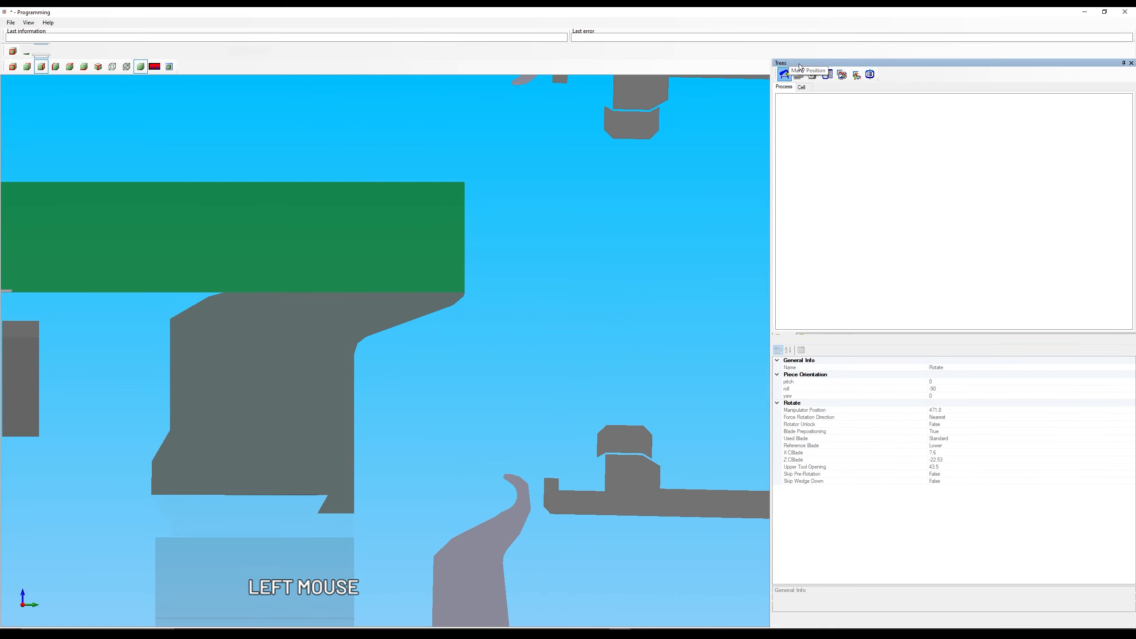
scroll(634, 274, down, 3)
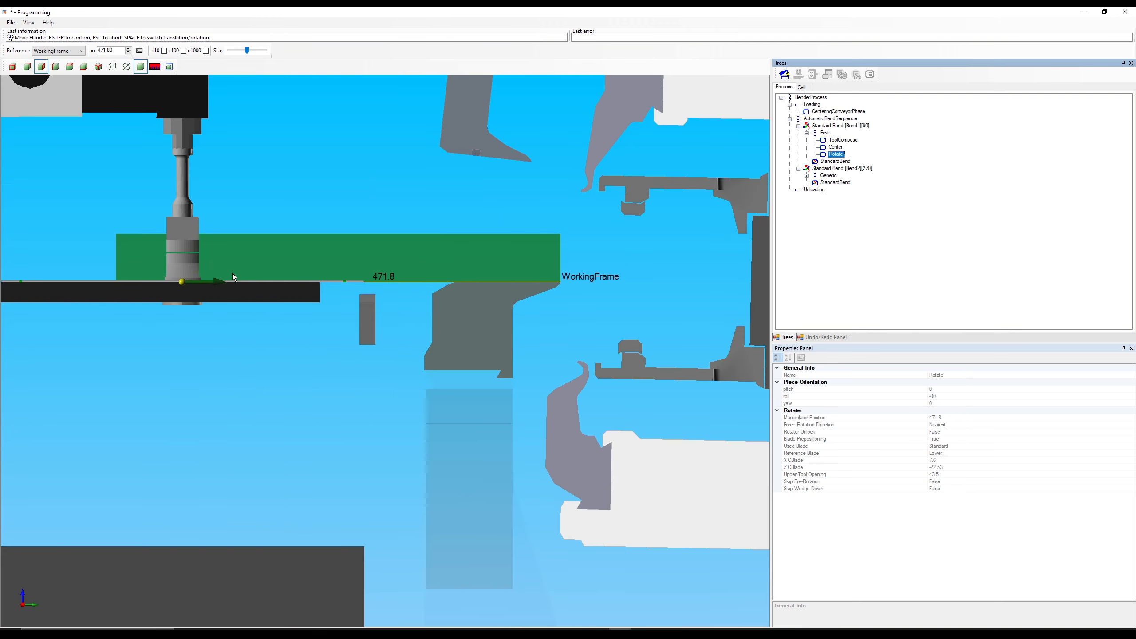
drag(210, 282, 223, 283)
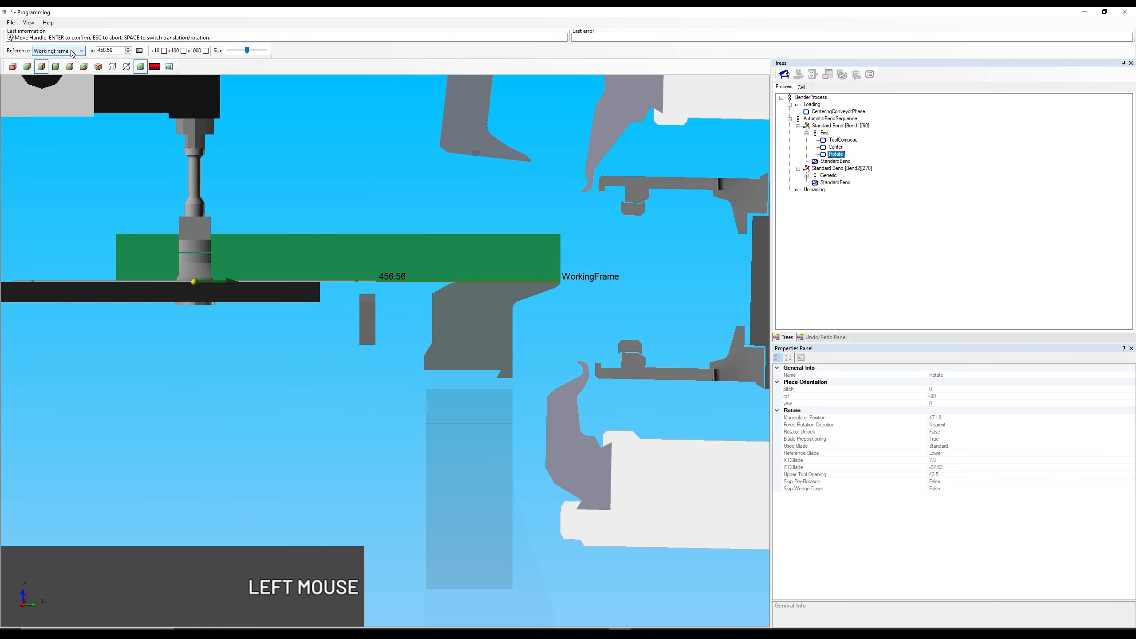
double_click(119, 49)
text(450)
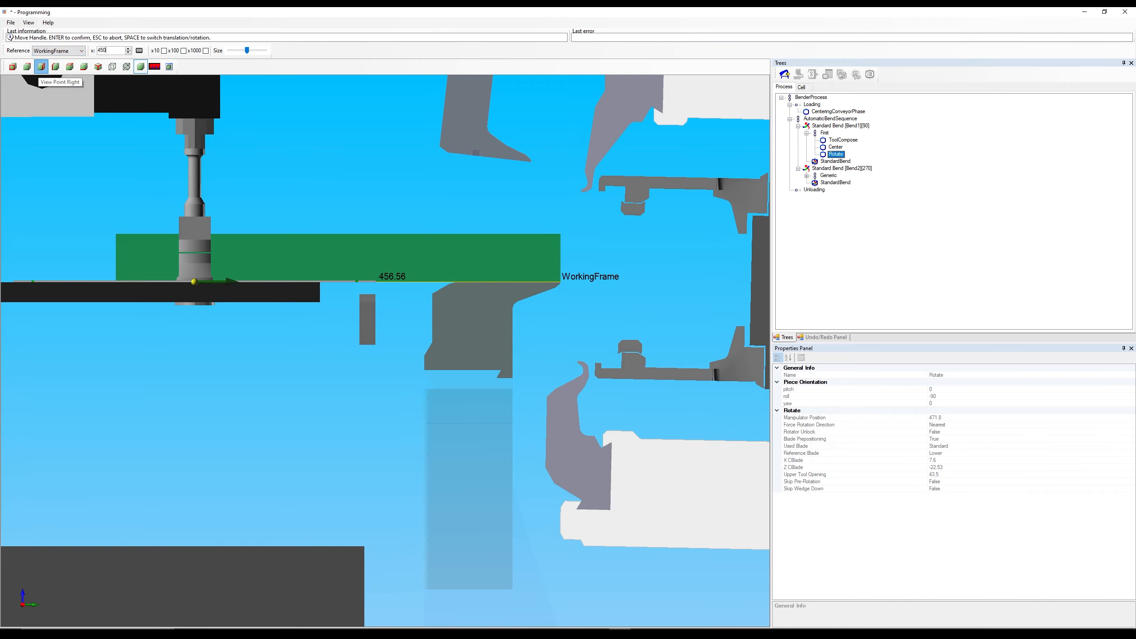
key(Return)
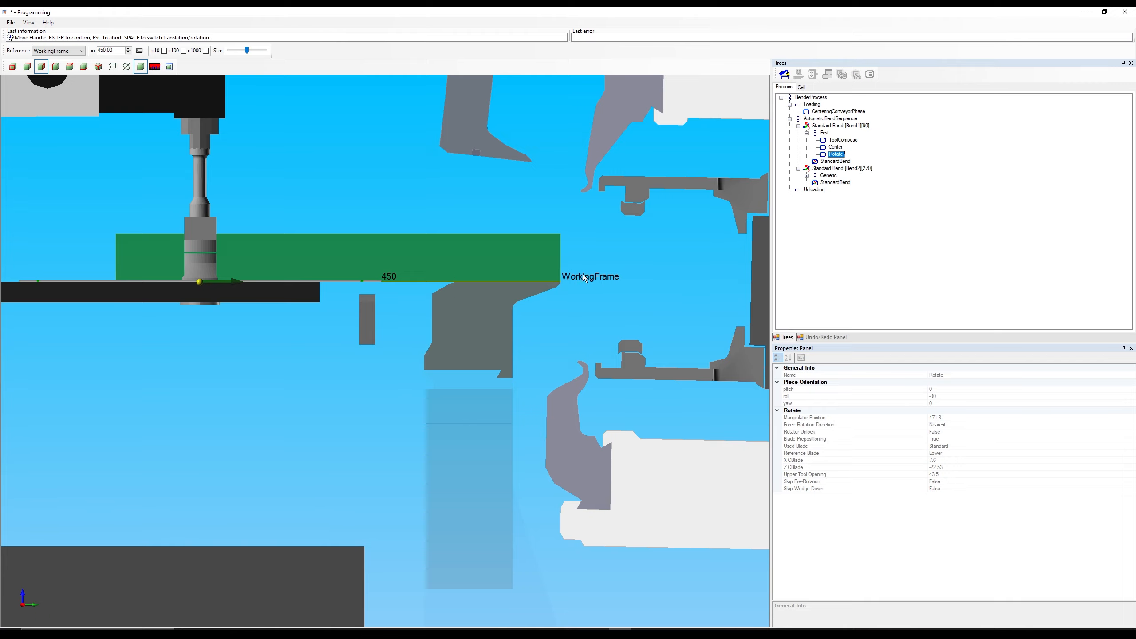
Step: Set the manipulator's distance from the working frame to 400 and then to 300
click(107, 50)
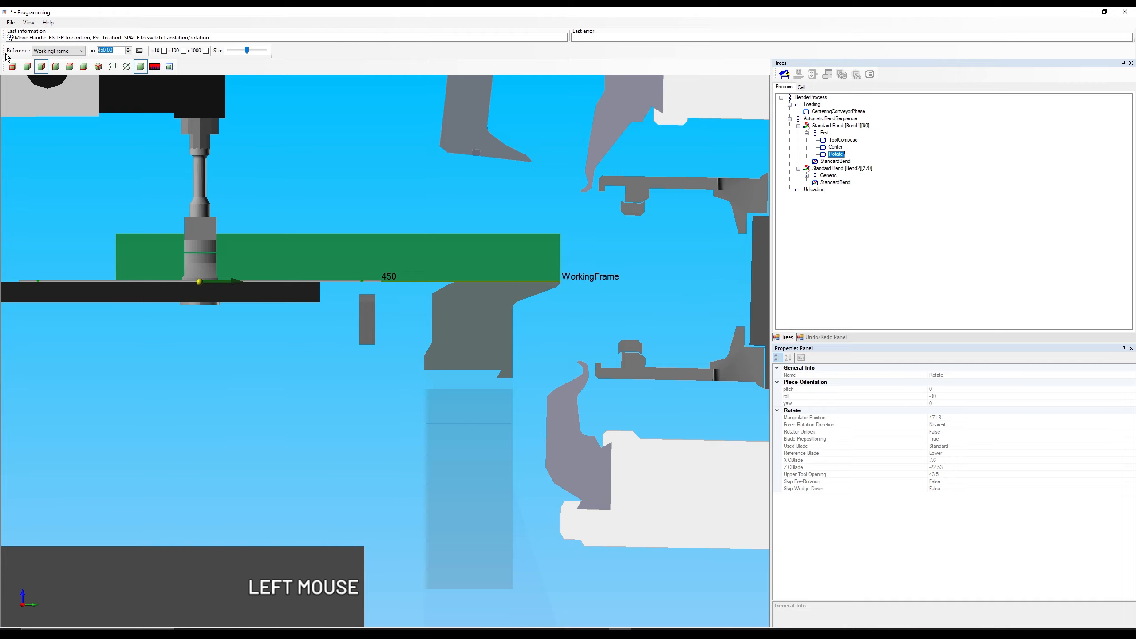
text(400)
key(Tab)
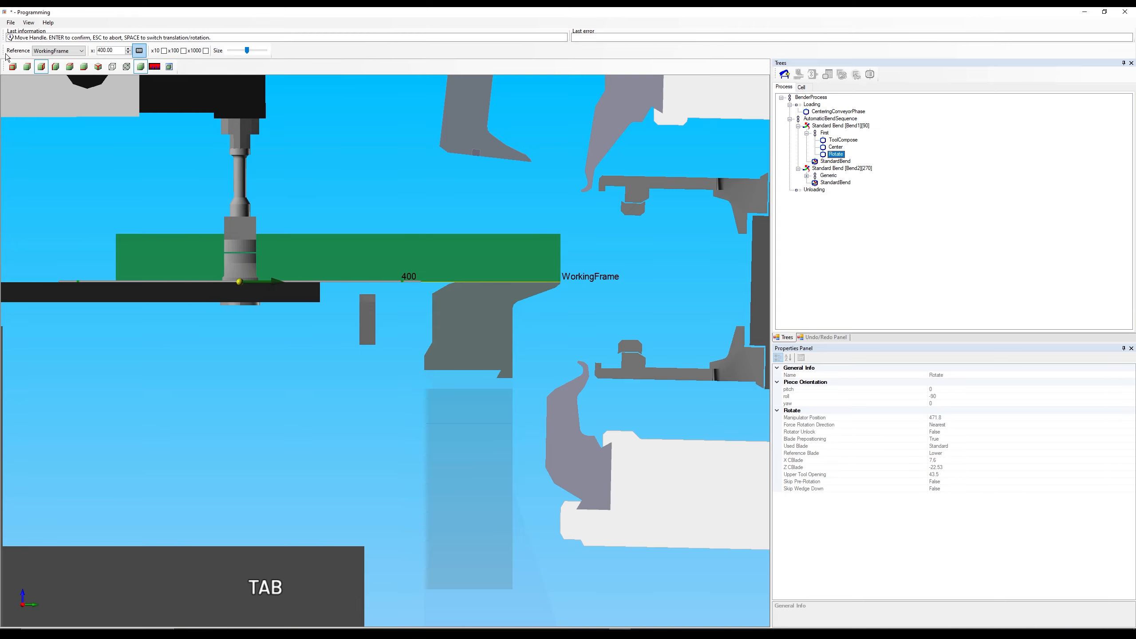
click(107, 50)
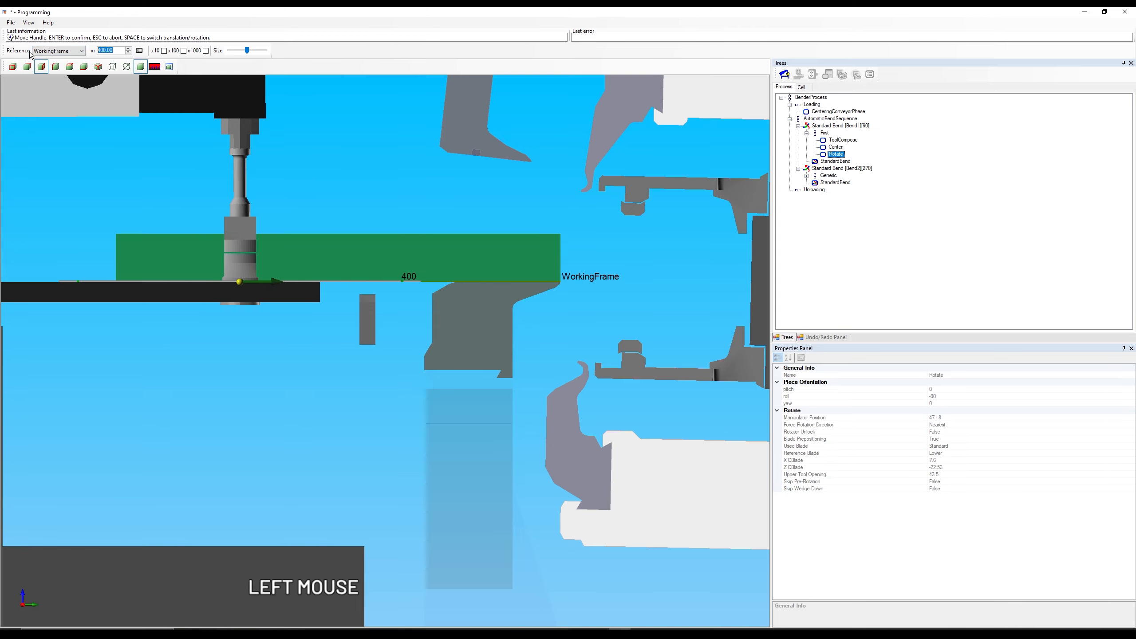
text(300)
key(Tab)
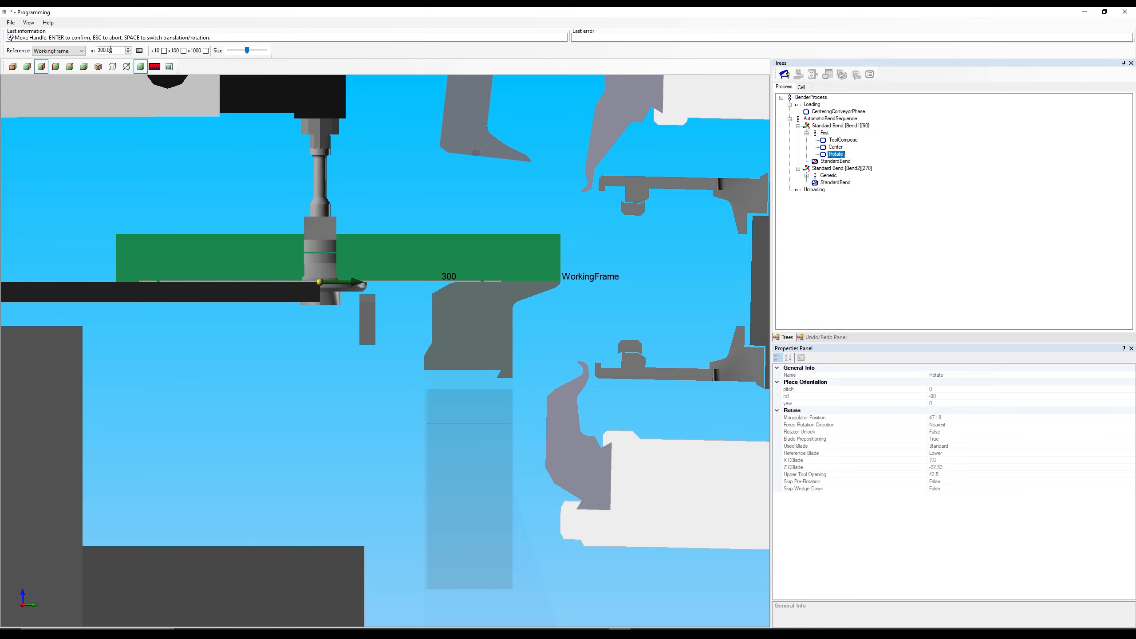
Step: Try nudging the manipulator position down and back to 300 in default and x10 increments
scroll(116, 50, down, 1)
scroll(116, 50, down, 6)
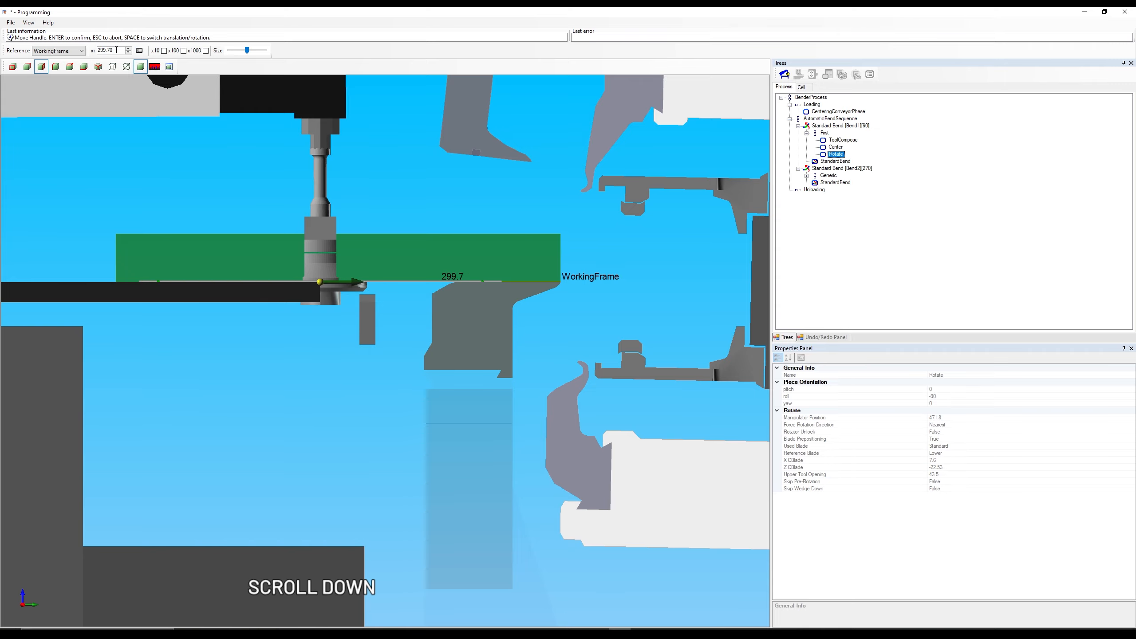
click(163, 52)
scroll(125, 51, down, 1)
scroll(123, 51, up, 2)
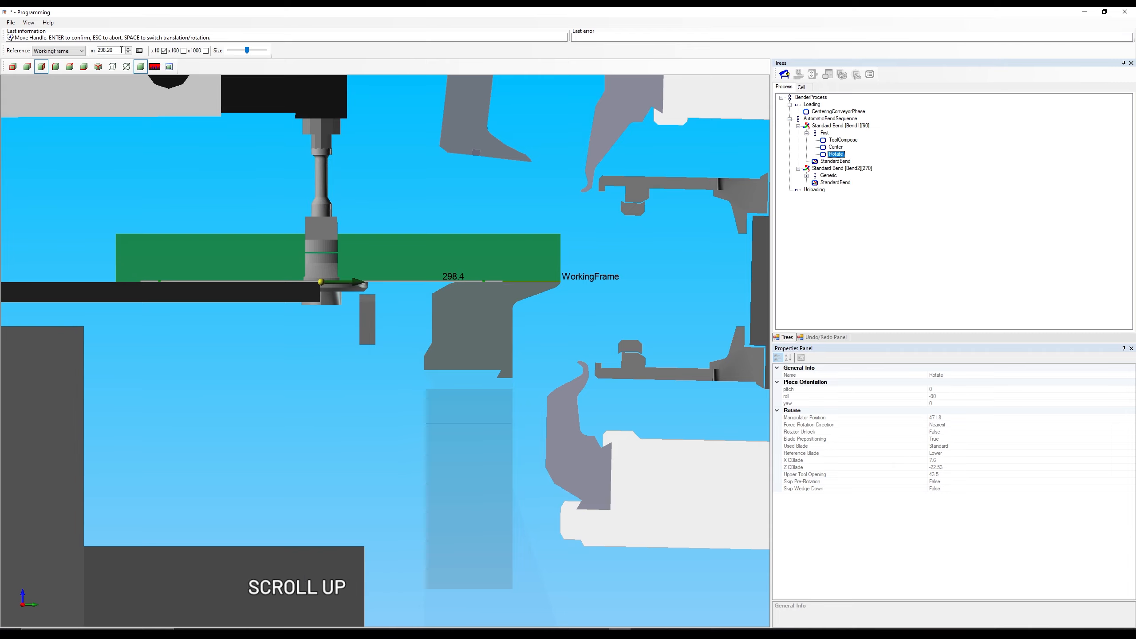
Step: Increase the manipulator position to 306 using x100 increments
click(184, 50)
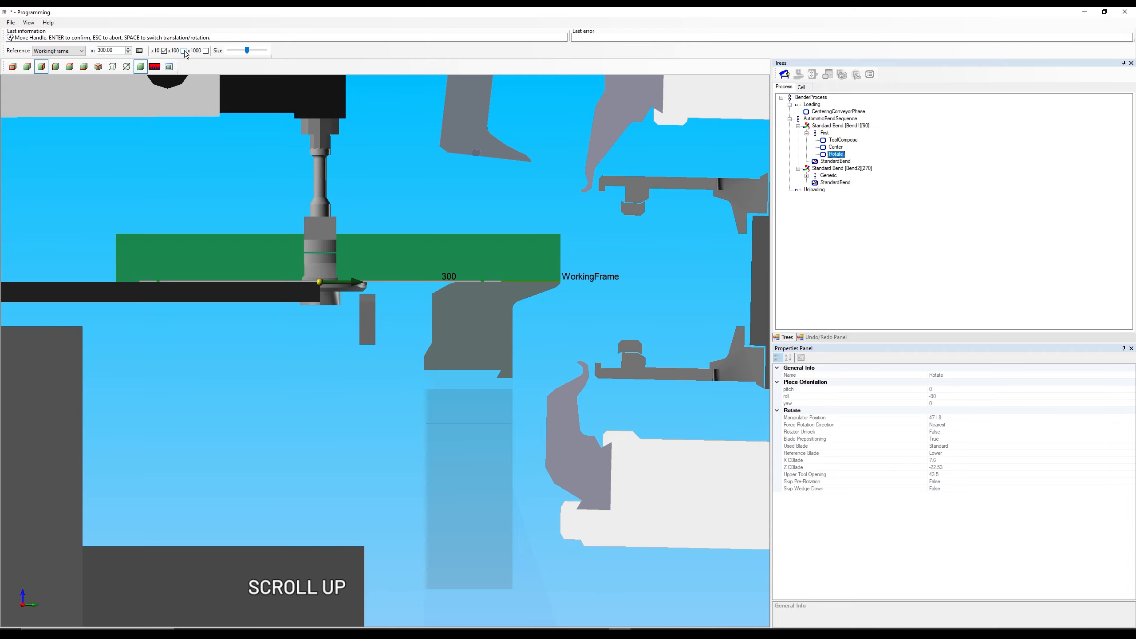
scroll(111, 51, up, 1)
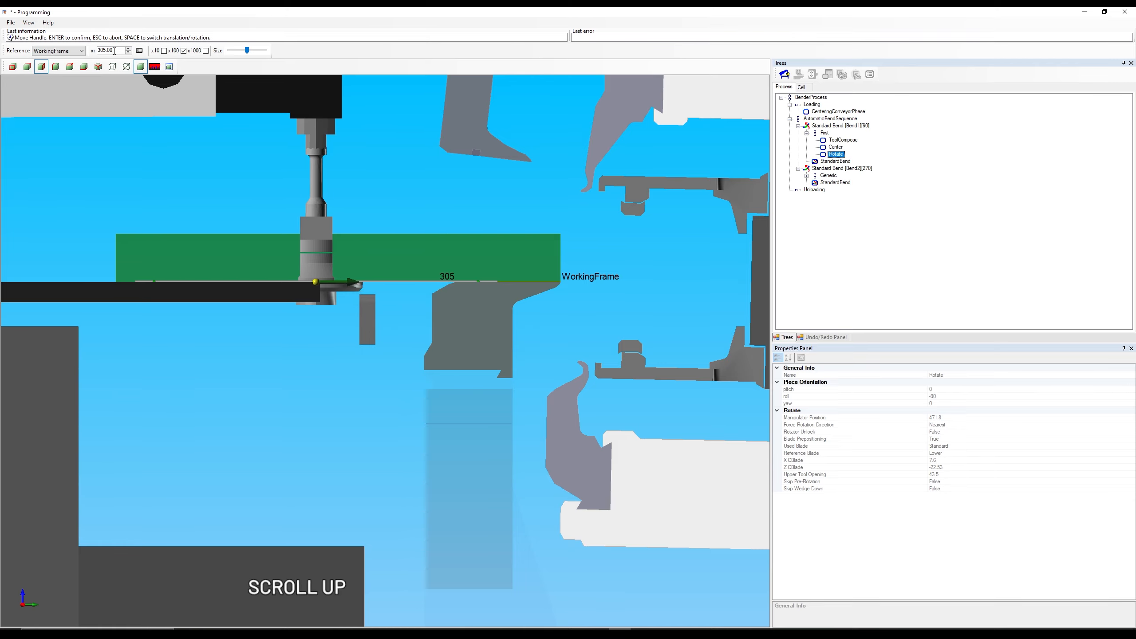
scroll(112, 51, down, 1)
scroll(115, 52, up, 1)
scroll(116, 52, up, 1)
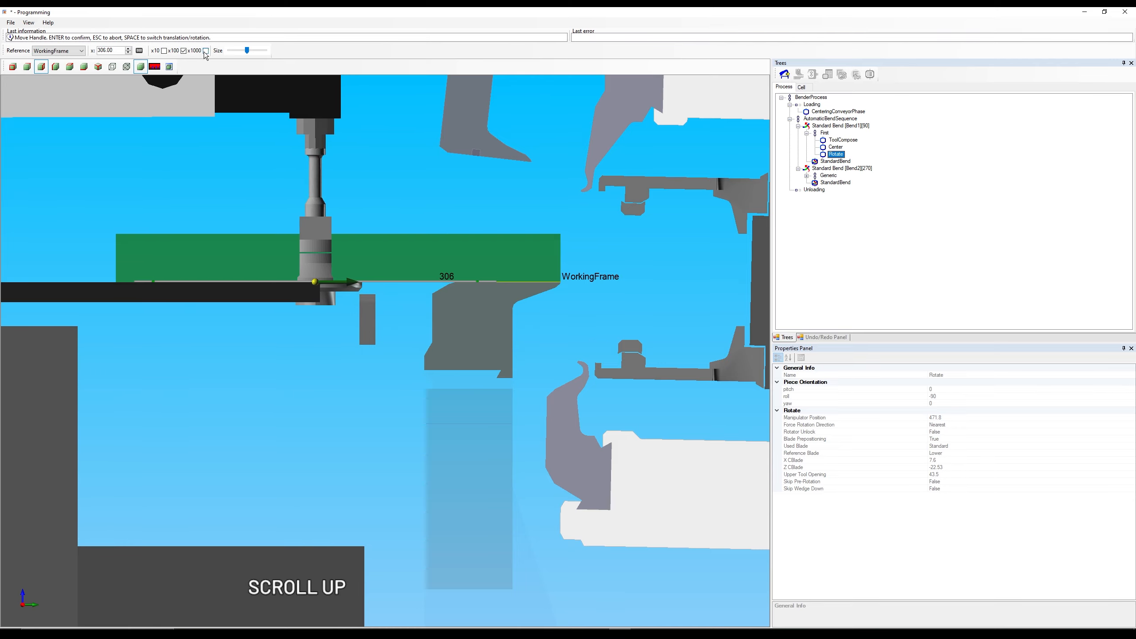
Step: Adjust the manipulator position to 336 using x1000 increments
click(206, 51)
scroll(119, 52, down, 5)
scroll(119, 52, up, 11)
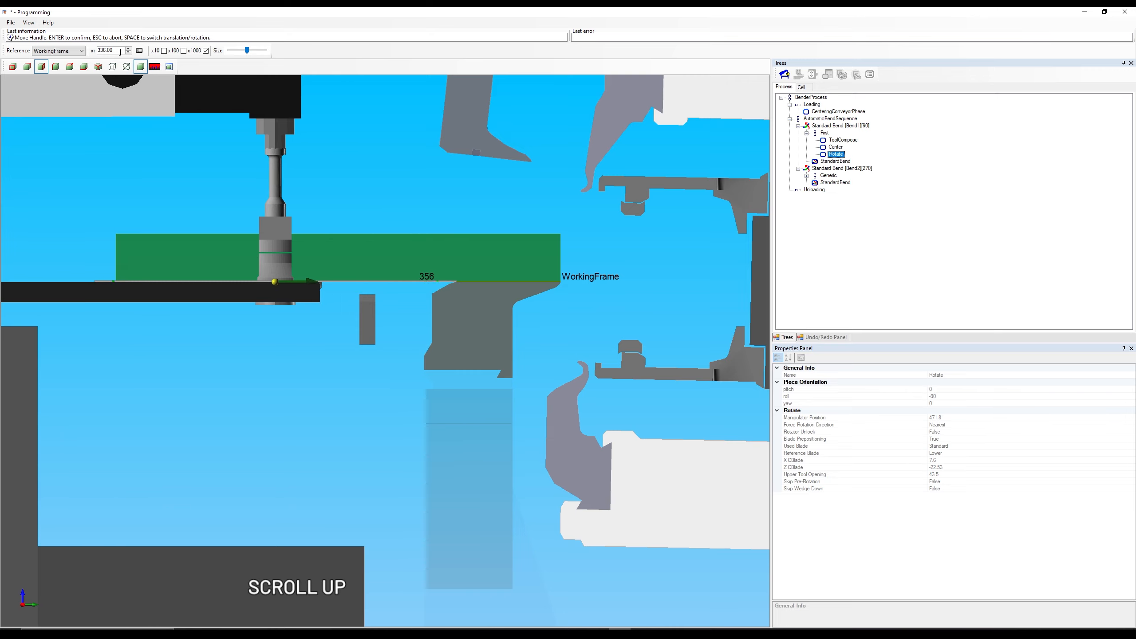
scroll(119, 52, down, 3)
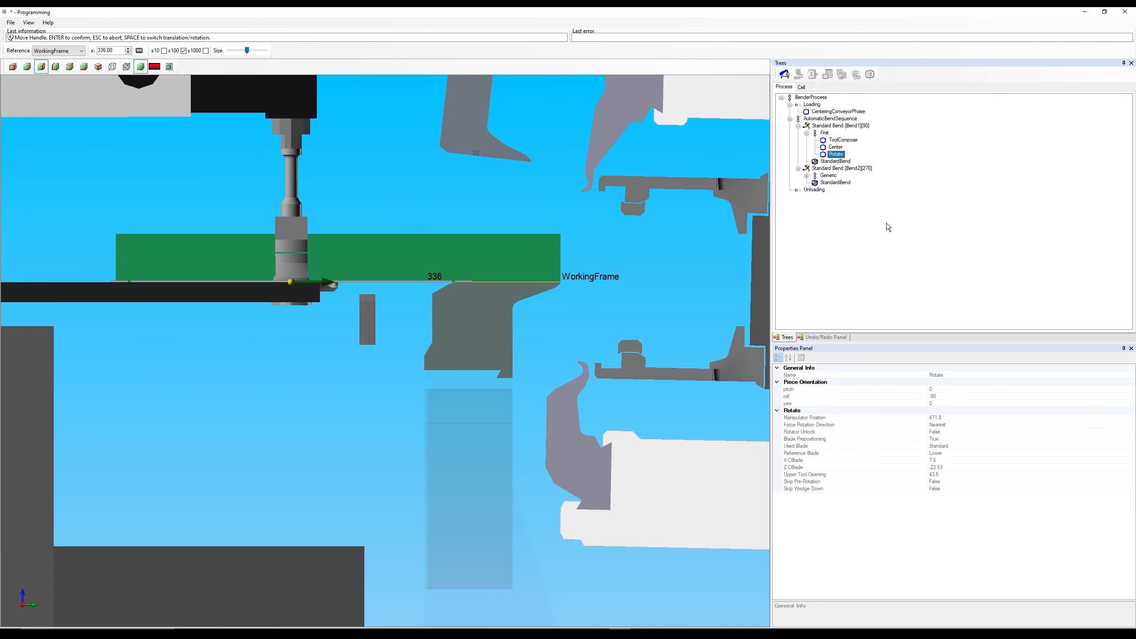
Step: Confirm the manipulator position of 336 and simulate Bend1's Rotate phase in the isometric view
key(Return)
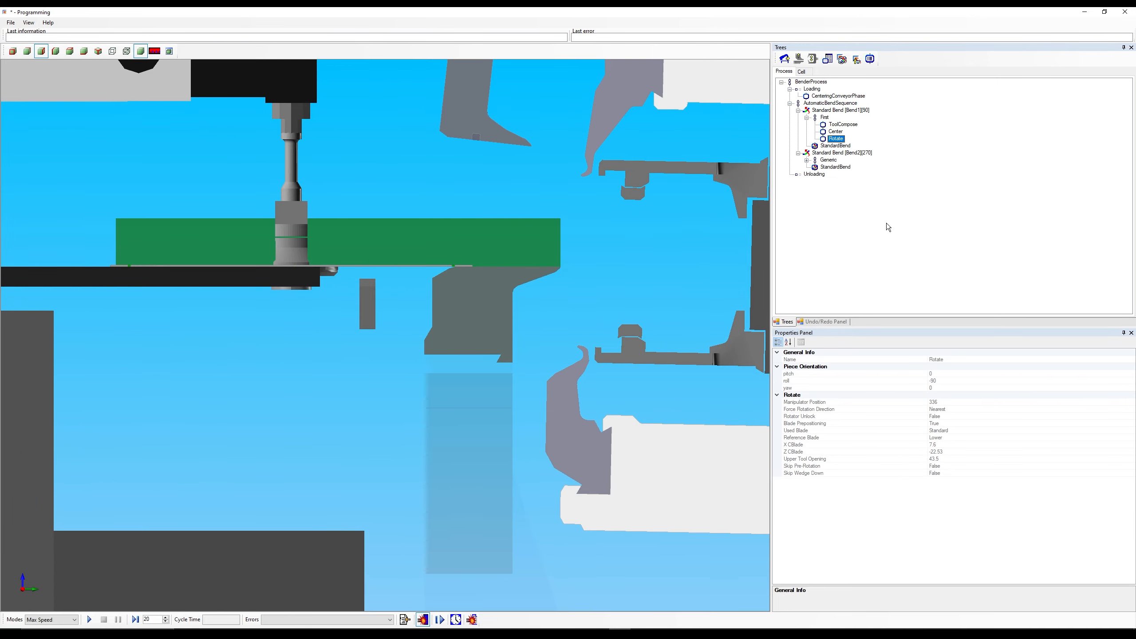
click(98, 51)
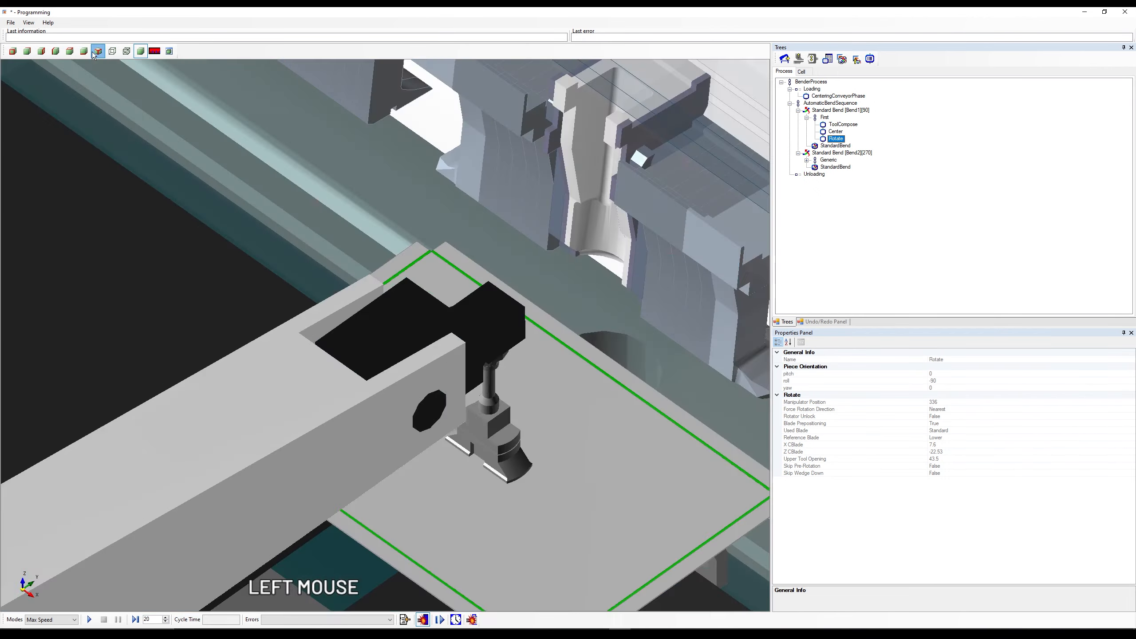
middle_drag(475, 331, 467, 320)
scroll(452, 284, up, 8)
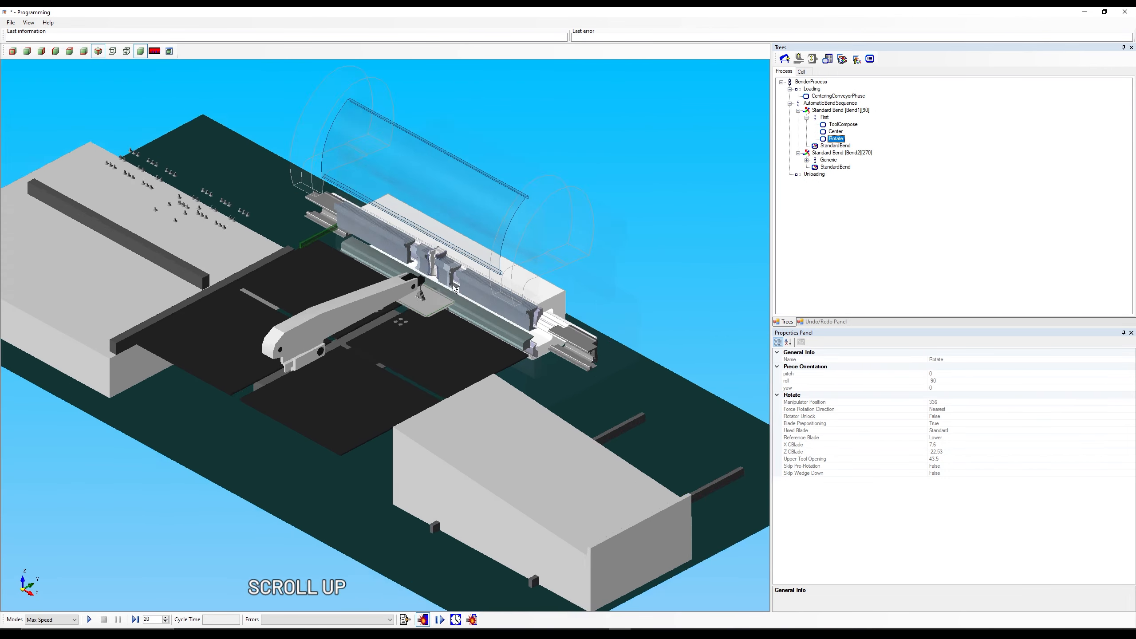
click(89, 619)
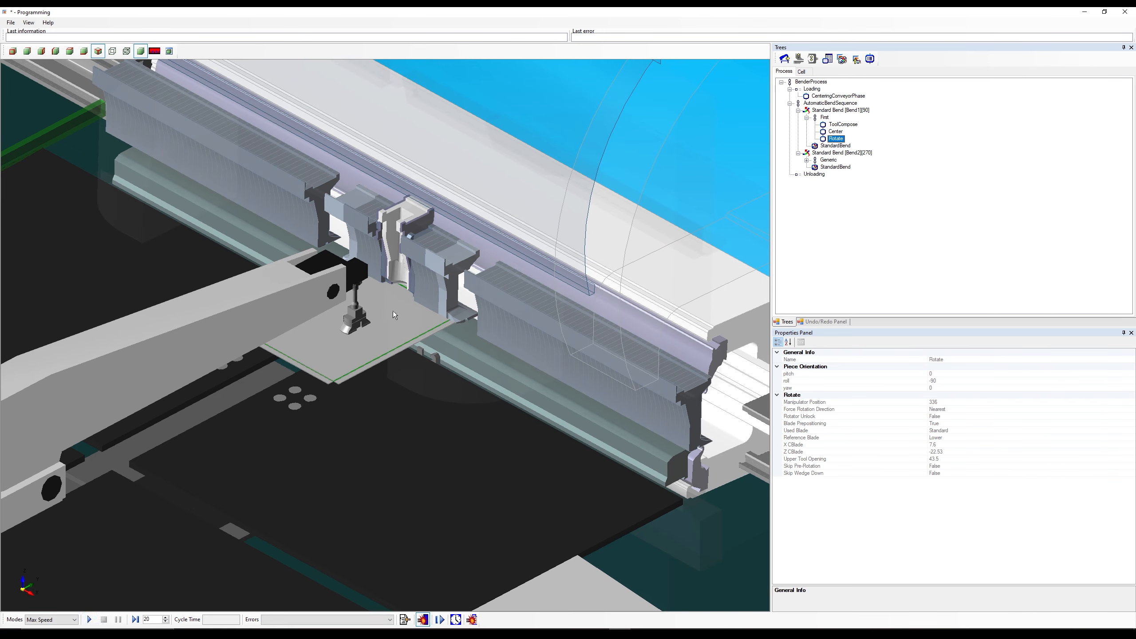
Step: Replay the Rotate phase and inspect the manipulator and sheet close to the bending tools from several angles
middle_drag(474, 353, 429, 358)
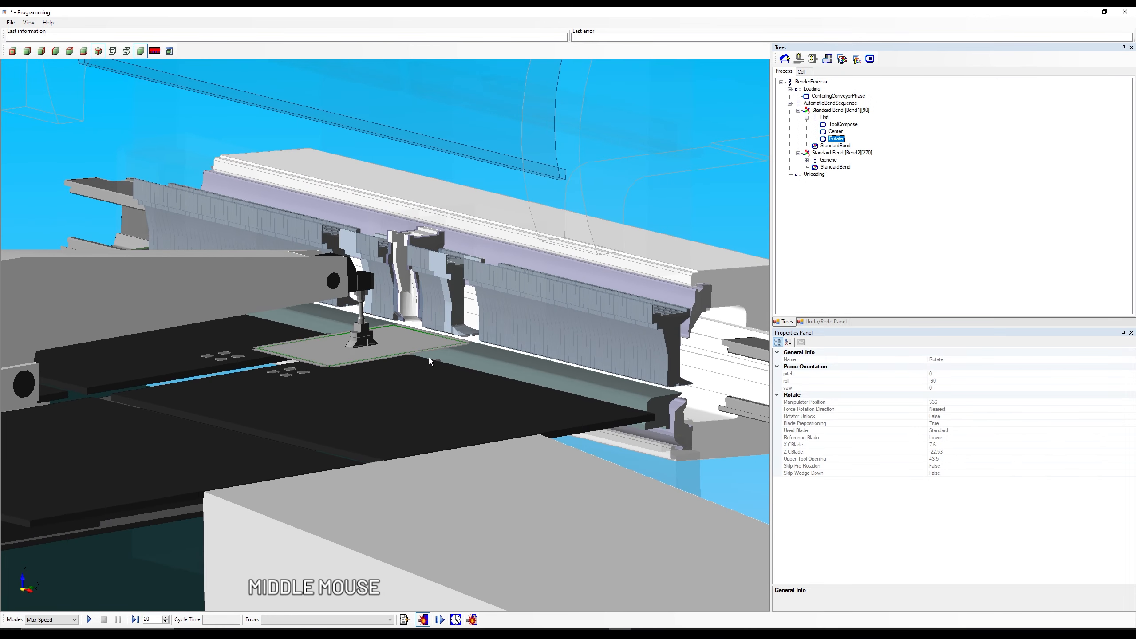
scroll(458, 273, up, 3)
click(90, 620)
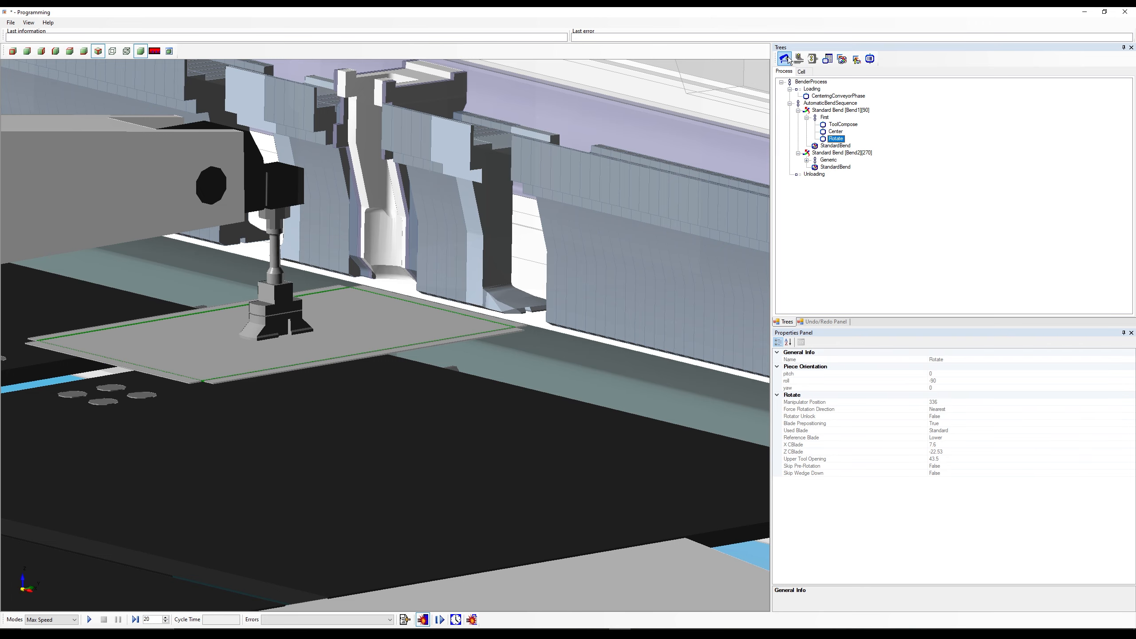
scroll(513, 323, down, 4)
middle_drag(513, 323, 445, 277)
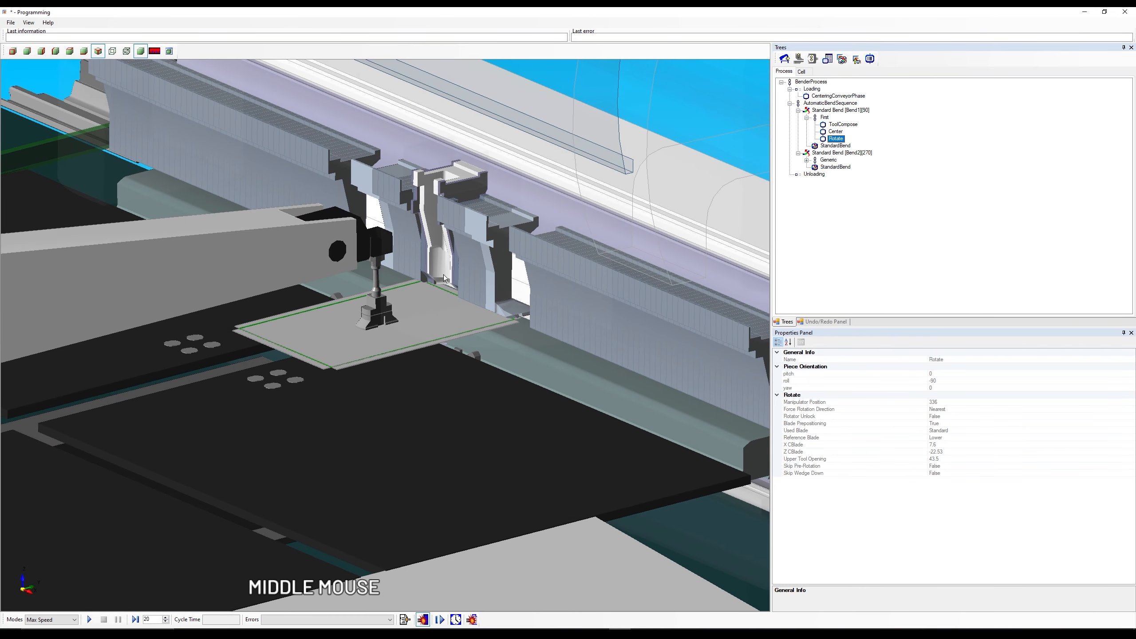
Step: Review the force rotation direction options in the Rotate phase parameters, keeping Nearest, and close them without applying changes
click(828, 59)
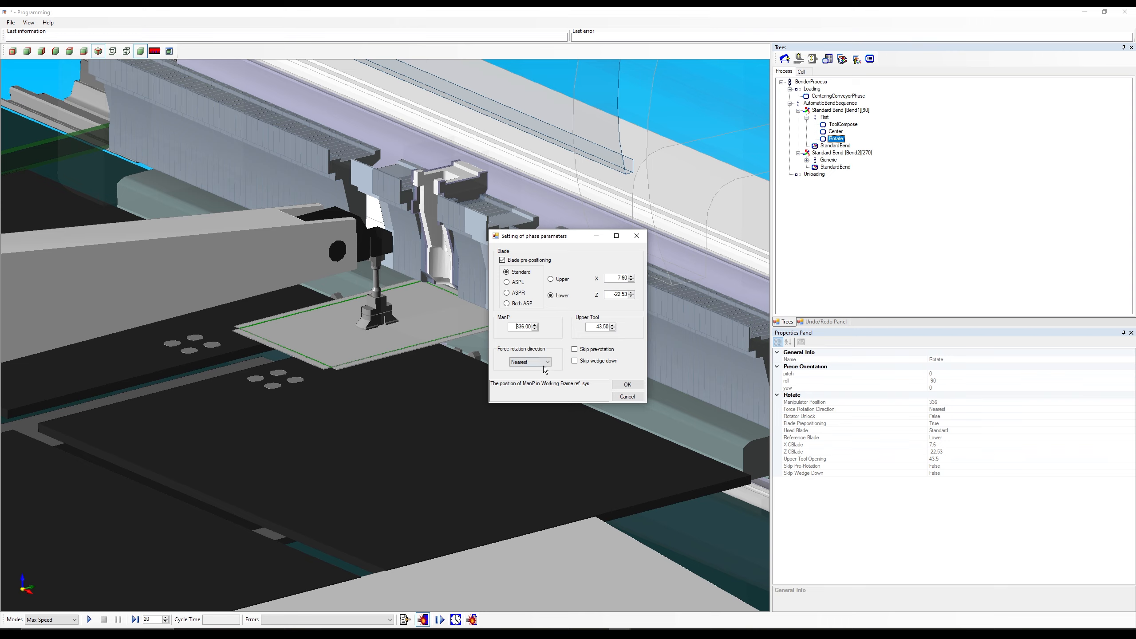
drag(571, 243, 575, 194)
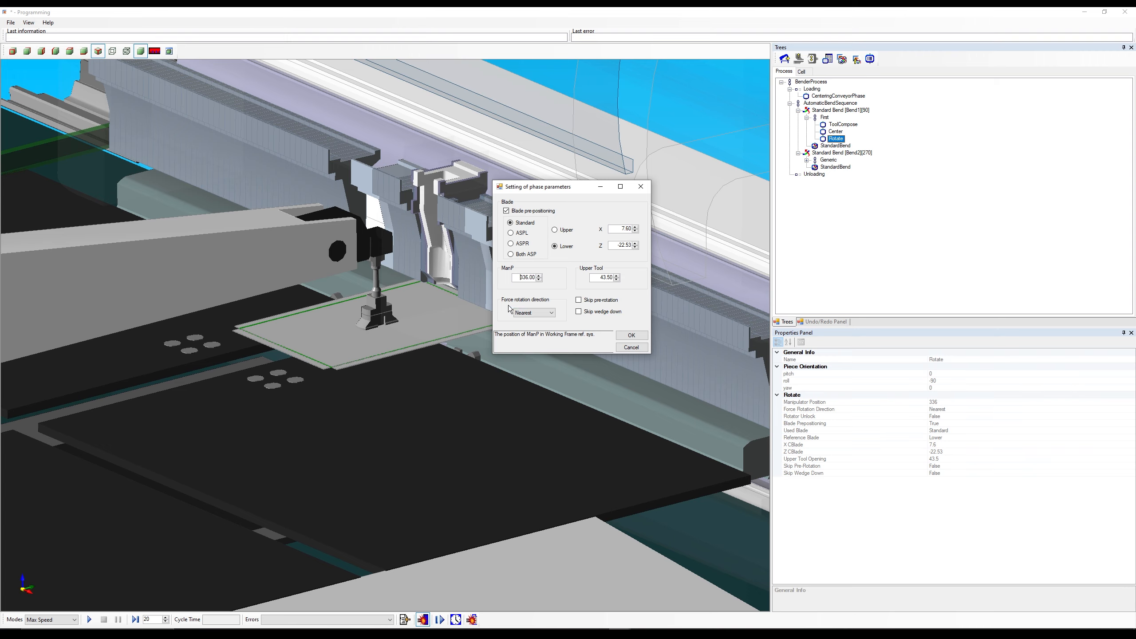
click(550, 312)
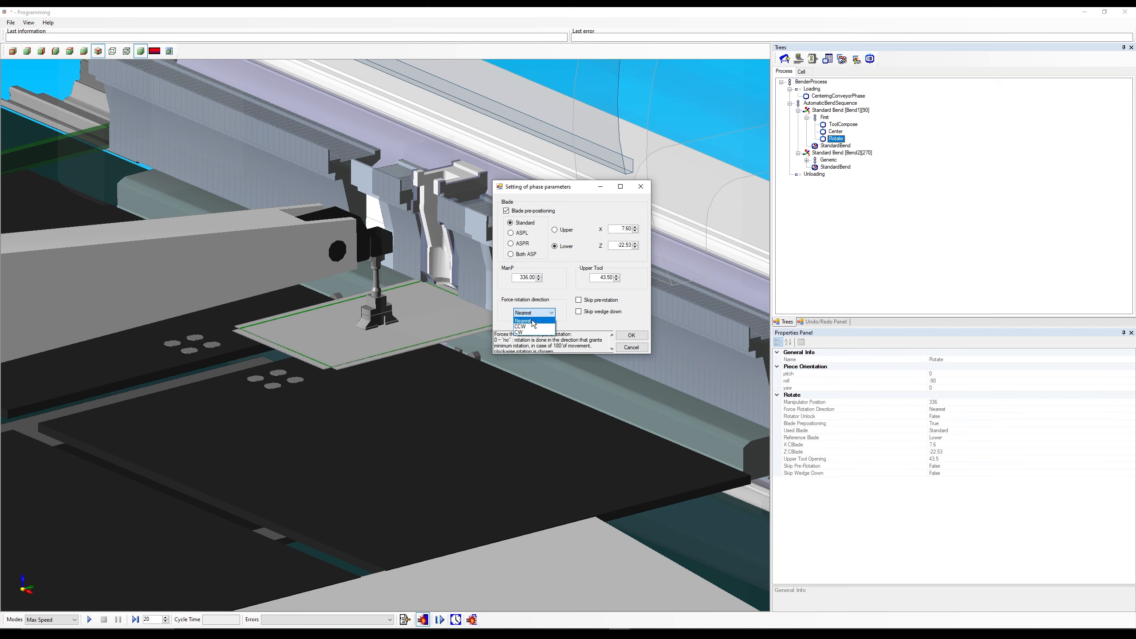
click(532, 322)
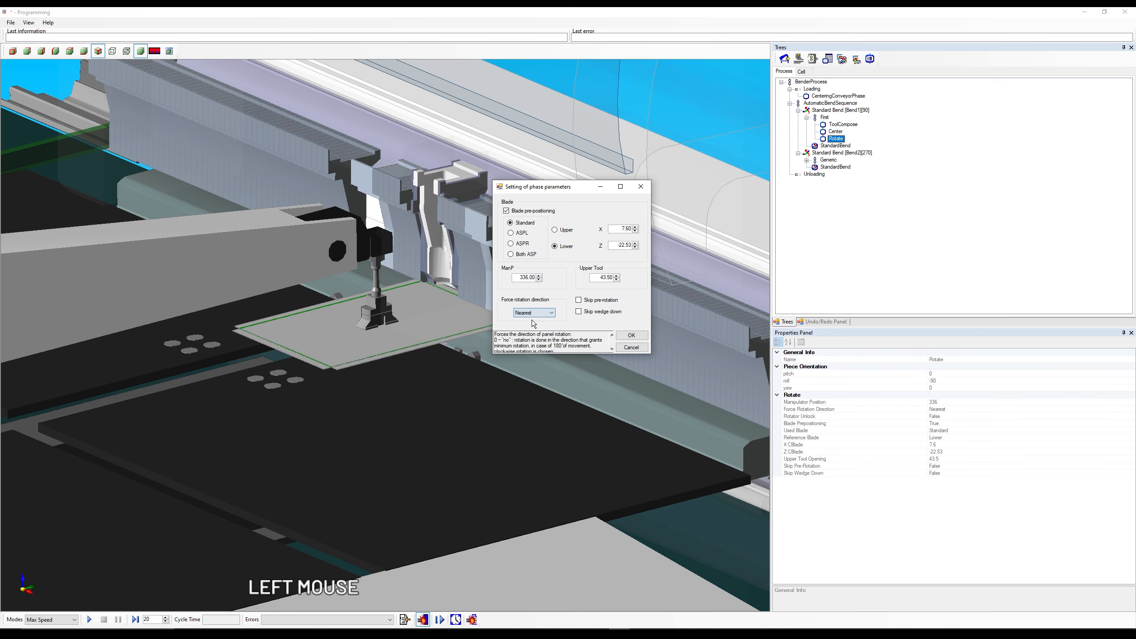
click(630, 348)
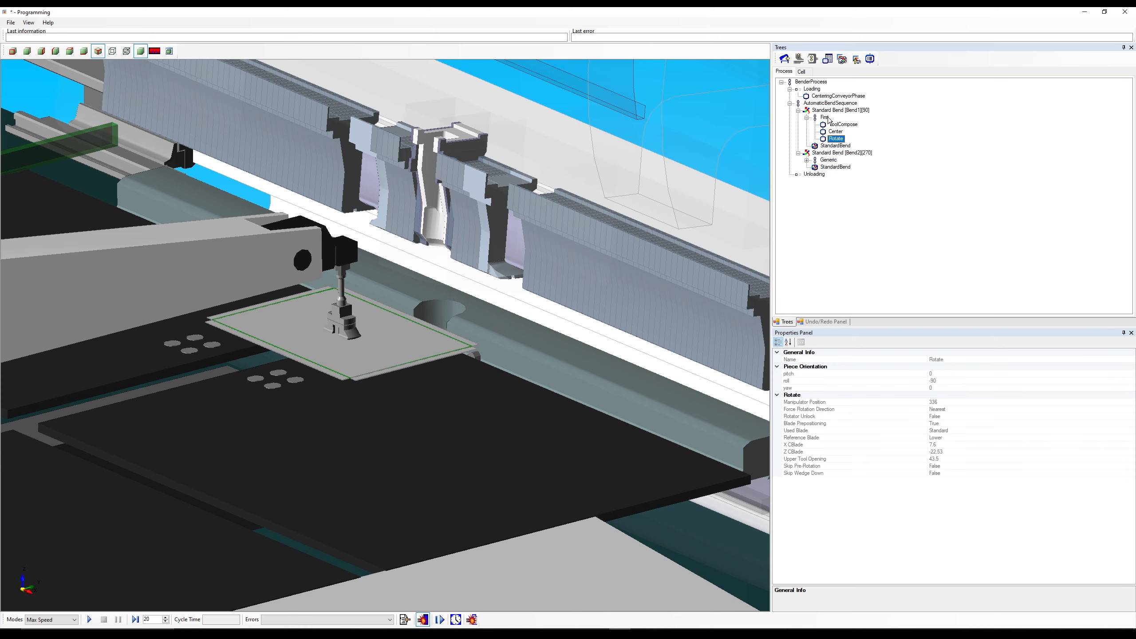
Step: Review the bend trajectory options in the parameters of Bend1's StandardBend phase without changing them
click(836, 131)
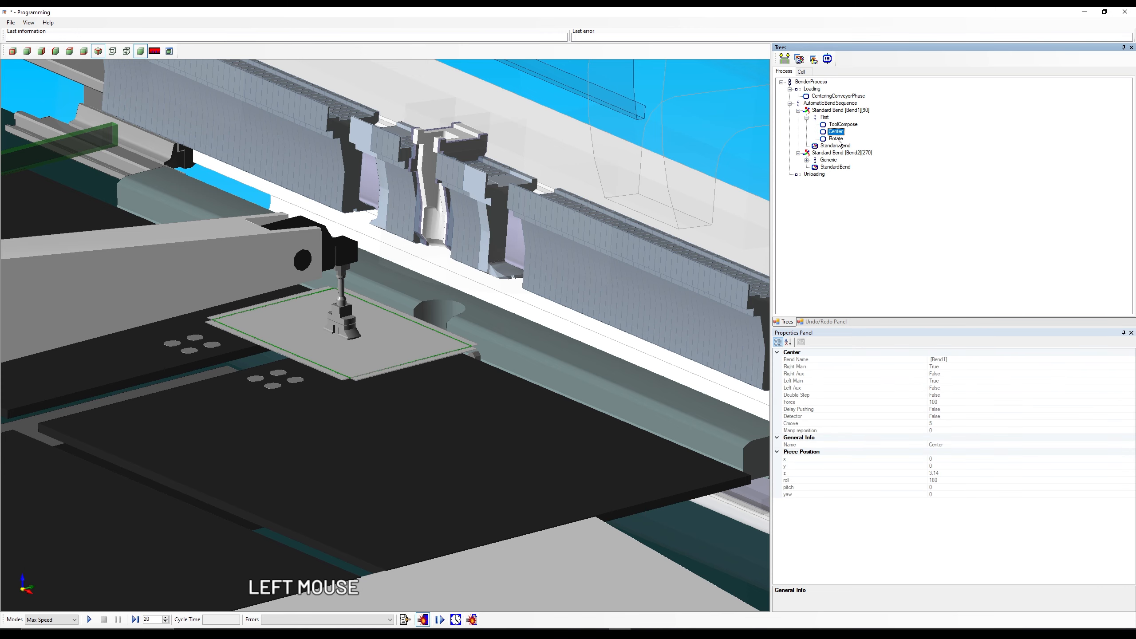
click(839, 140)
click(837, 147)
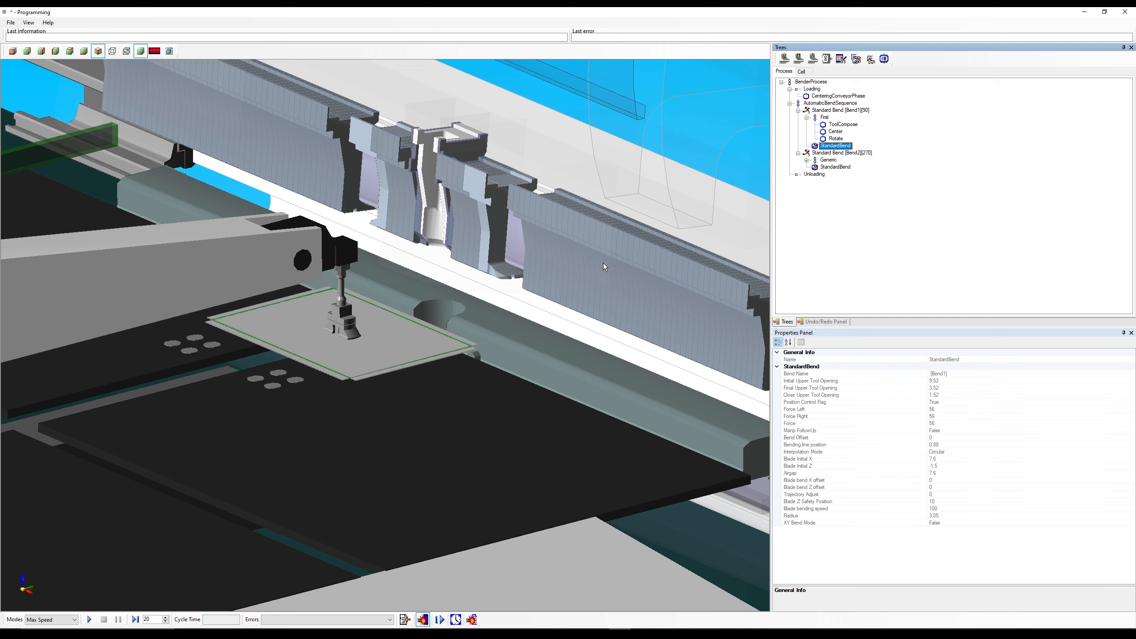
click(842, 61)
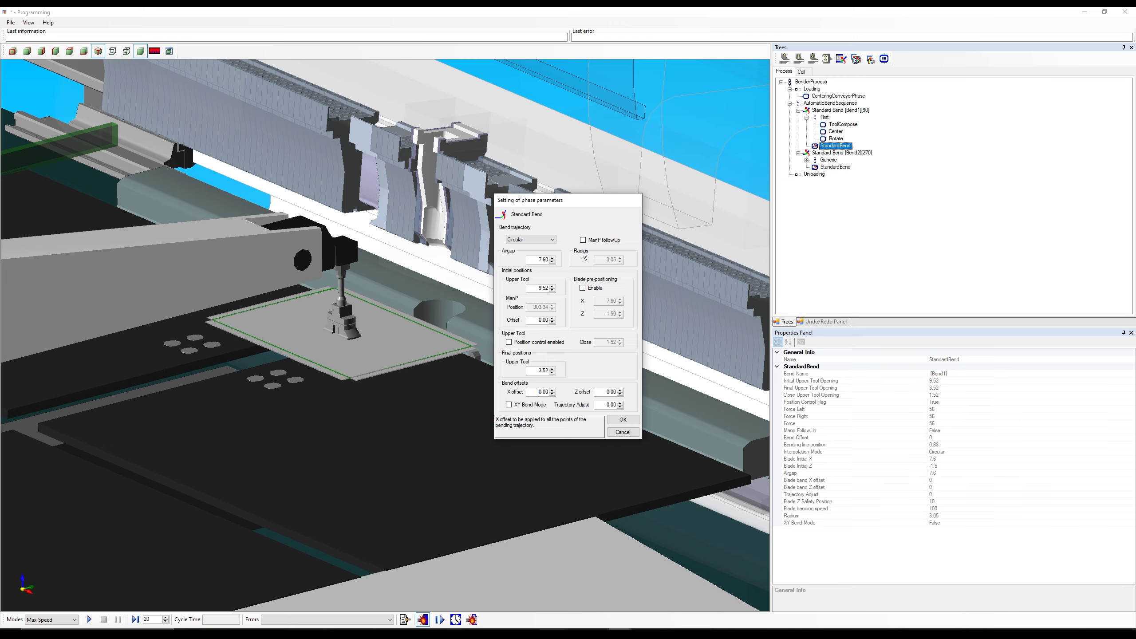
click(553, 241)
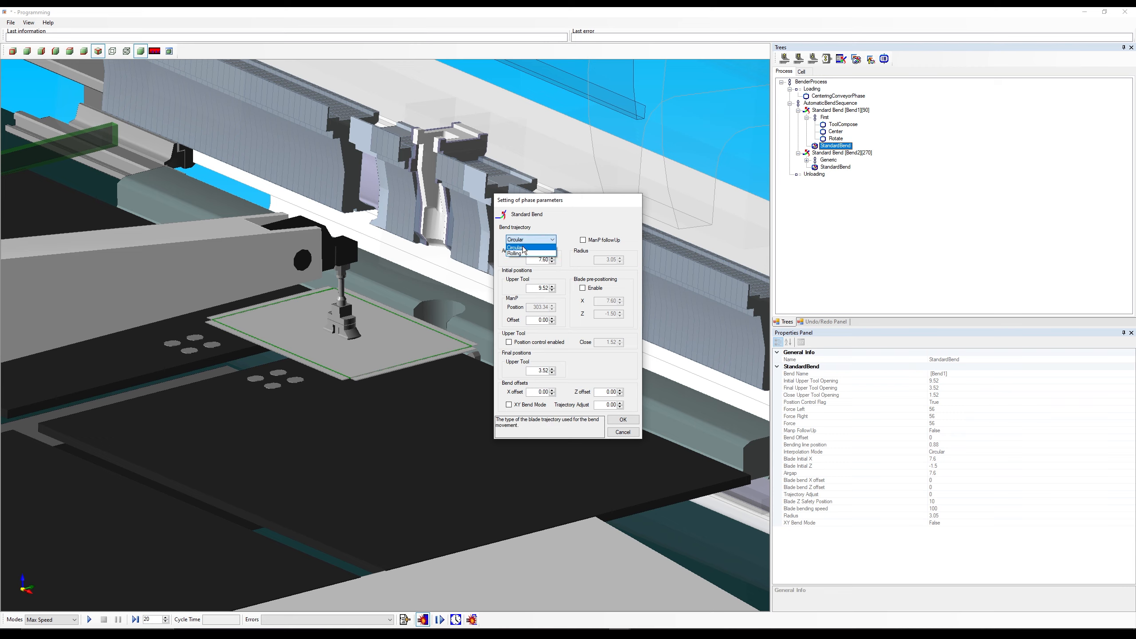
click(569, 222)
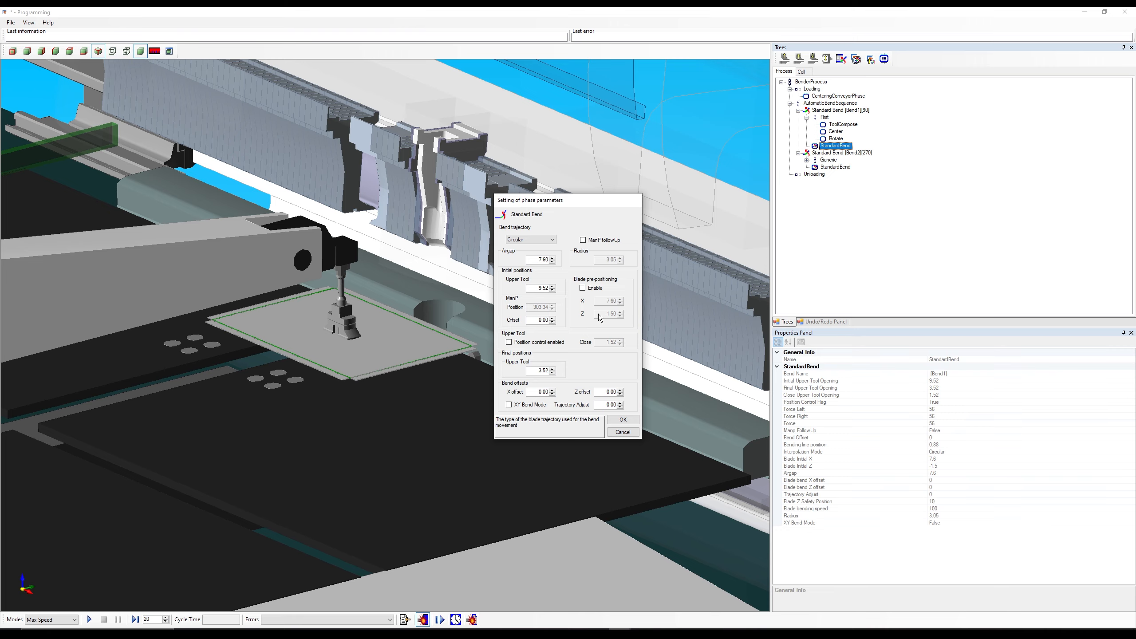
click(626, 430)
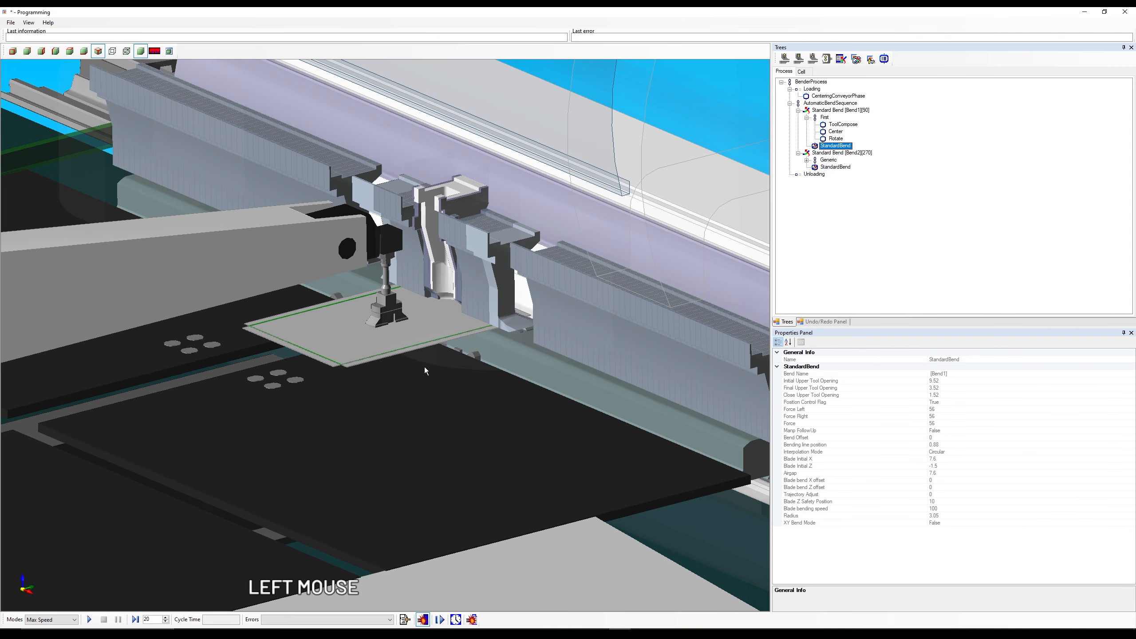
Step: Simulate Bend1's StandardBend in a close side view and measure the gap between the lower tool and the blade tip
click(41, 51)
scroll(521, 358, up, 5)
scroll(519, 357, up, 6)
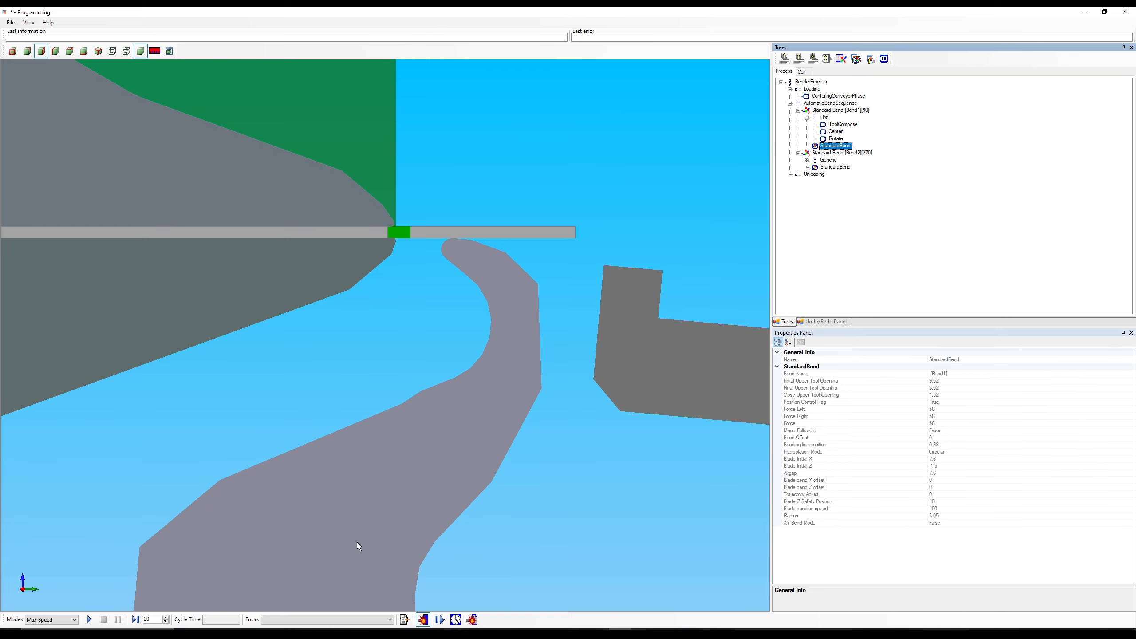
click(89, 620)
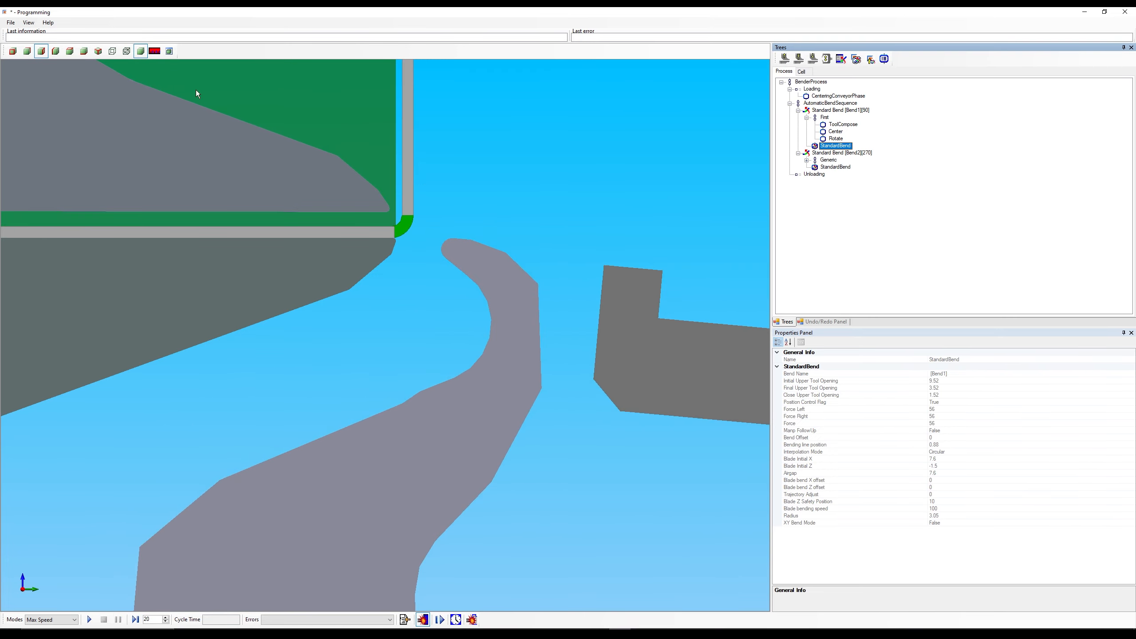
click(155, 51)
click(401, 241)
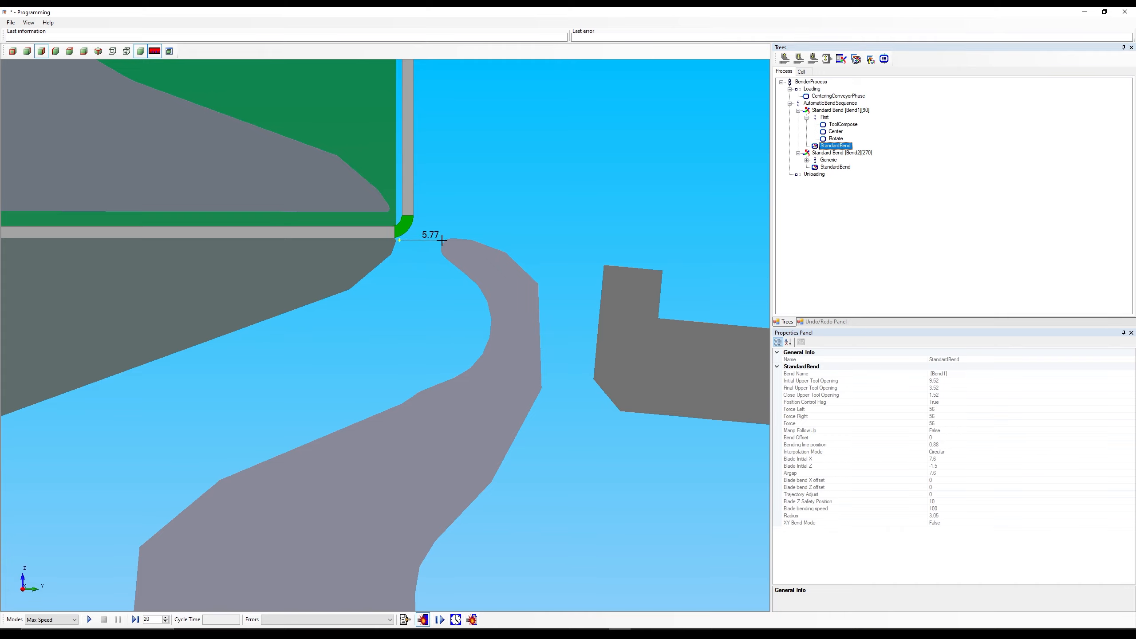
click(154, 51)
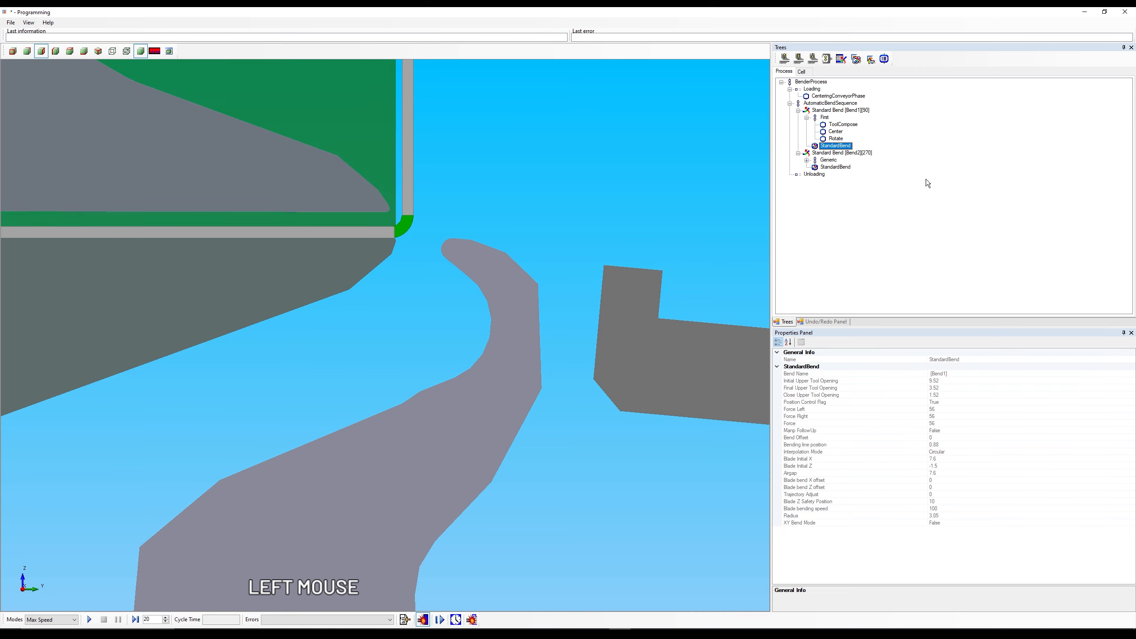
Step: Compare the Circular and Rolling trajectories for Bend1's StandardBend, apply Rolling, and simulate the bend
click(840, 59)
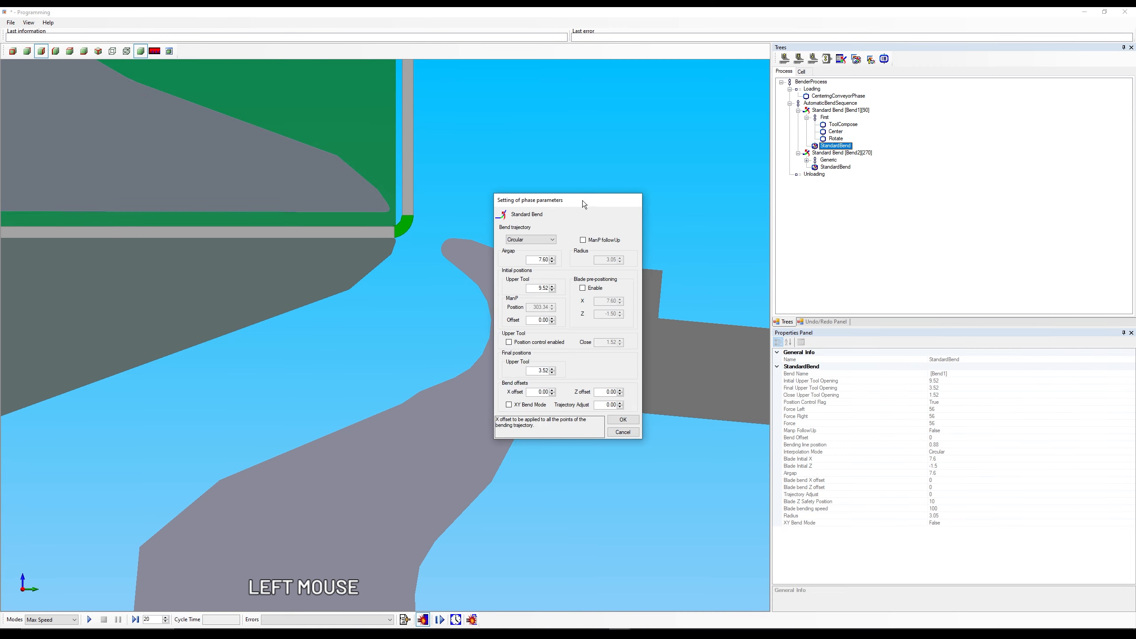
drag(582, 201, 771, 179)
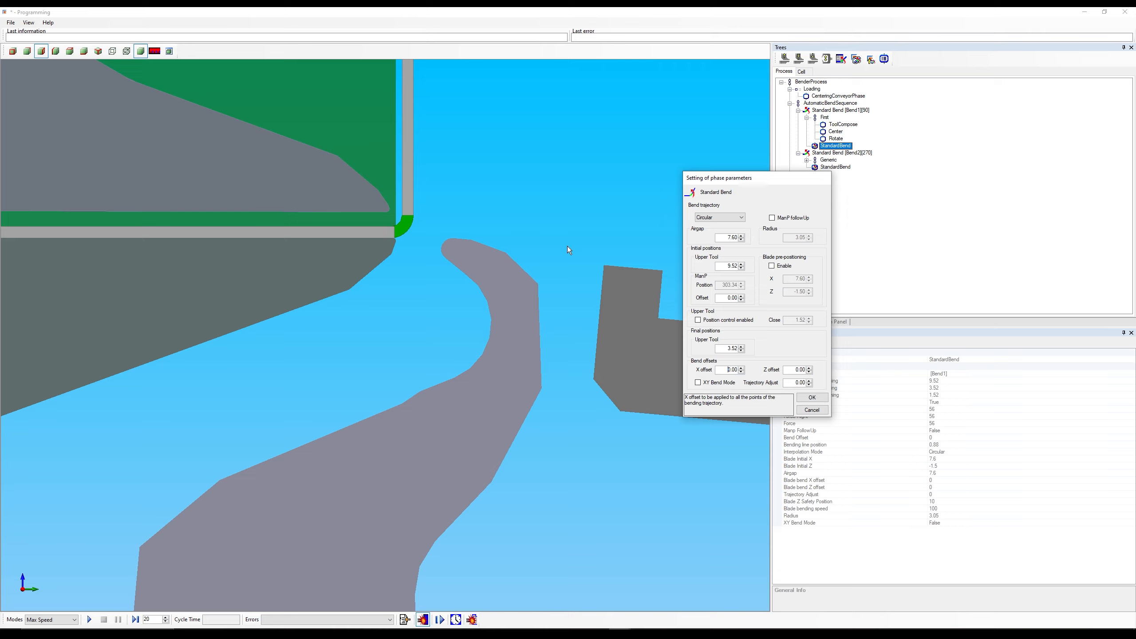
click(718, 218)
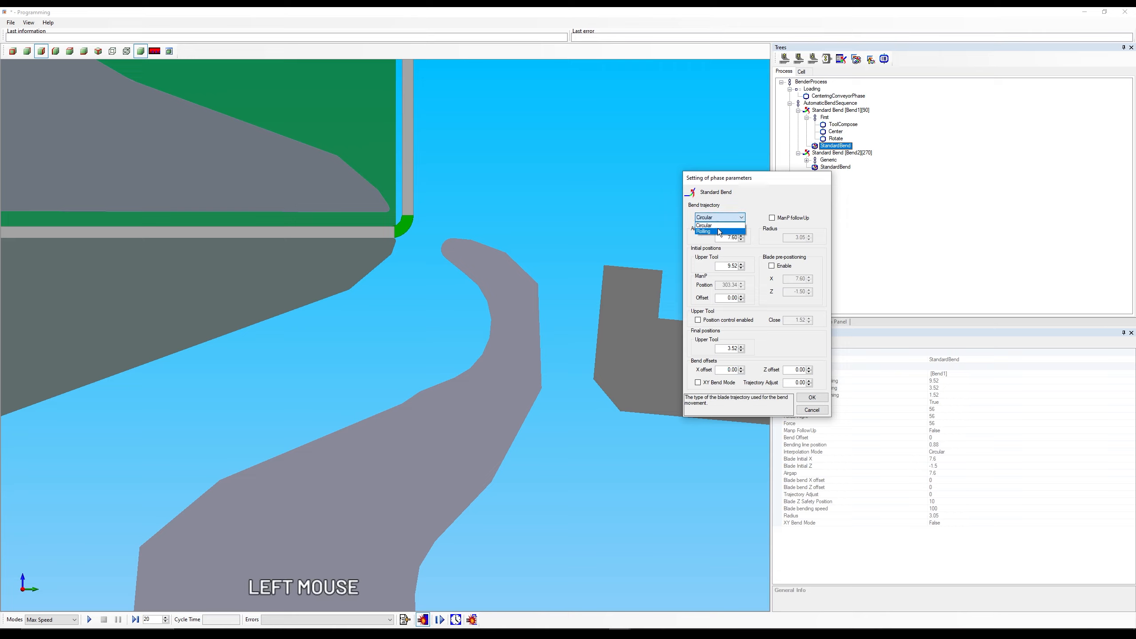
click(718, 231)
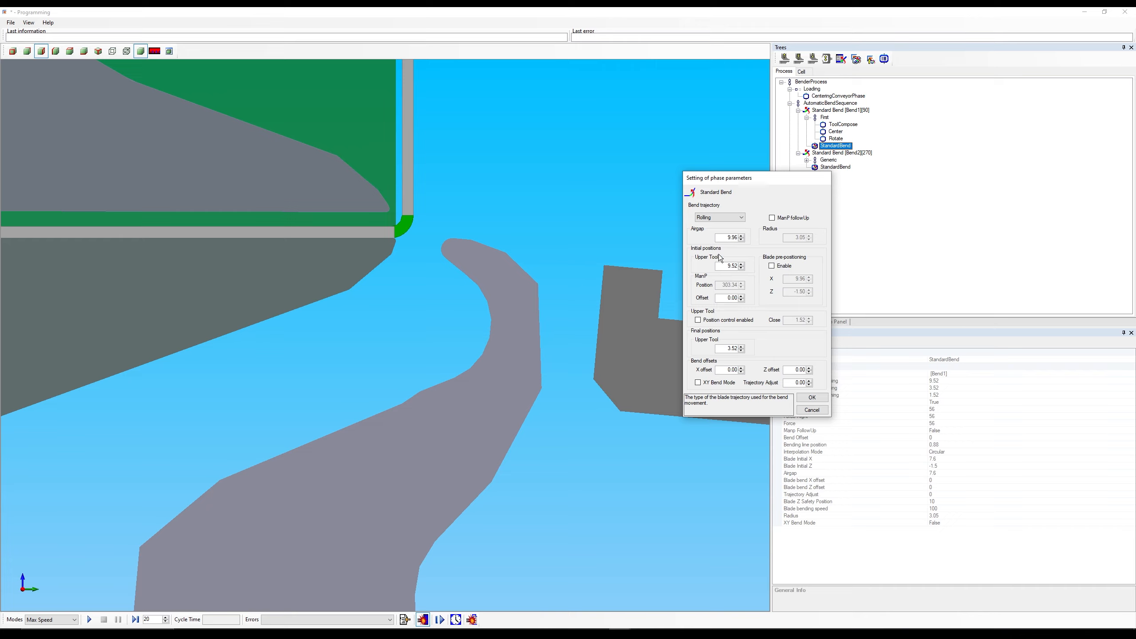
click(738, 217)
click(728, 224)
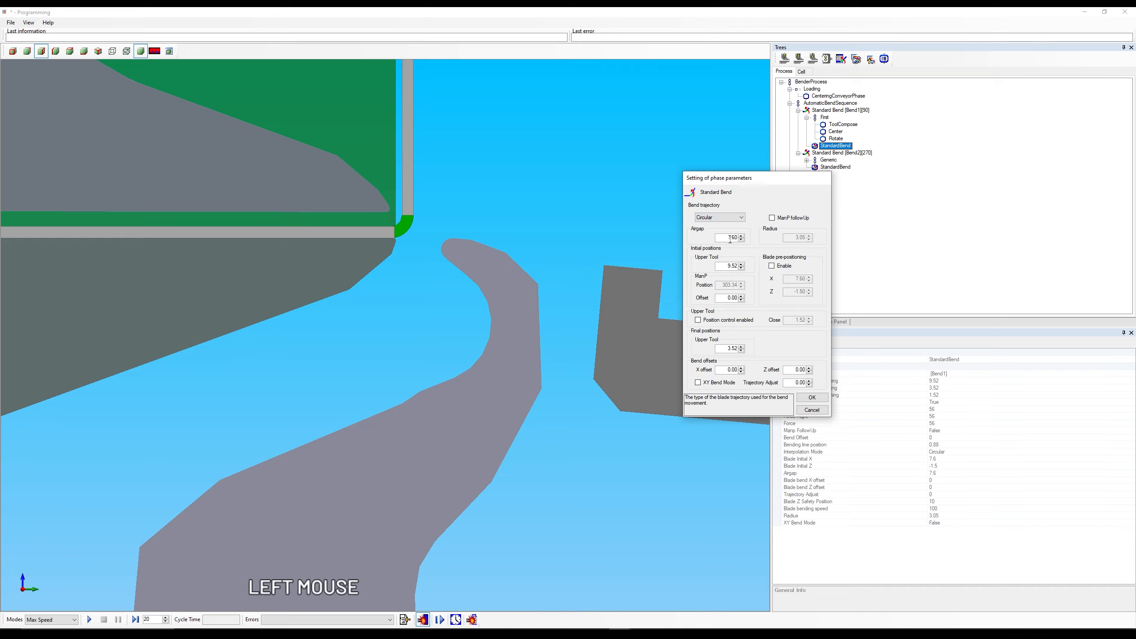
click(738, 217)
click(737, 232)
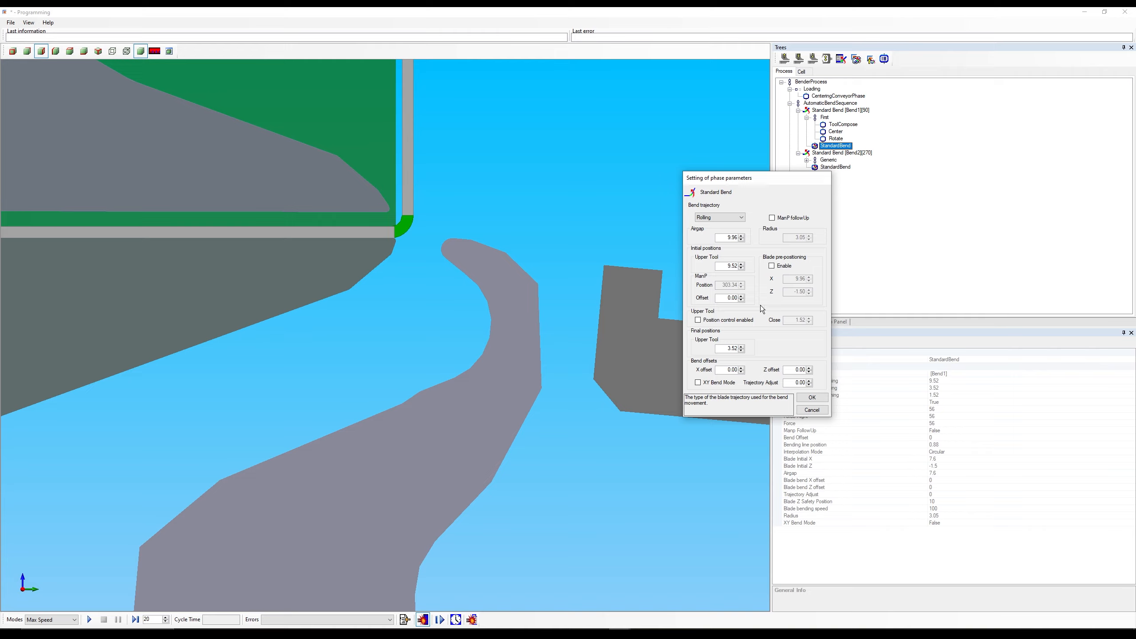
click(812, 397)
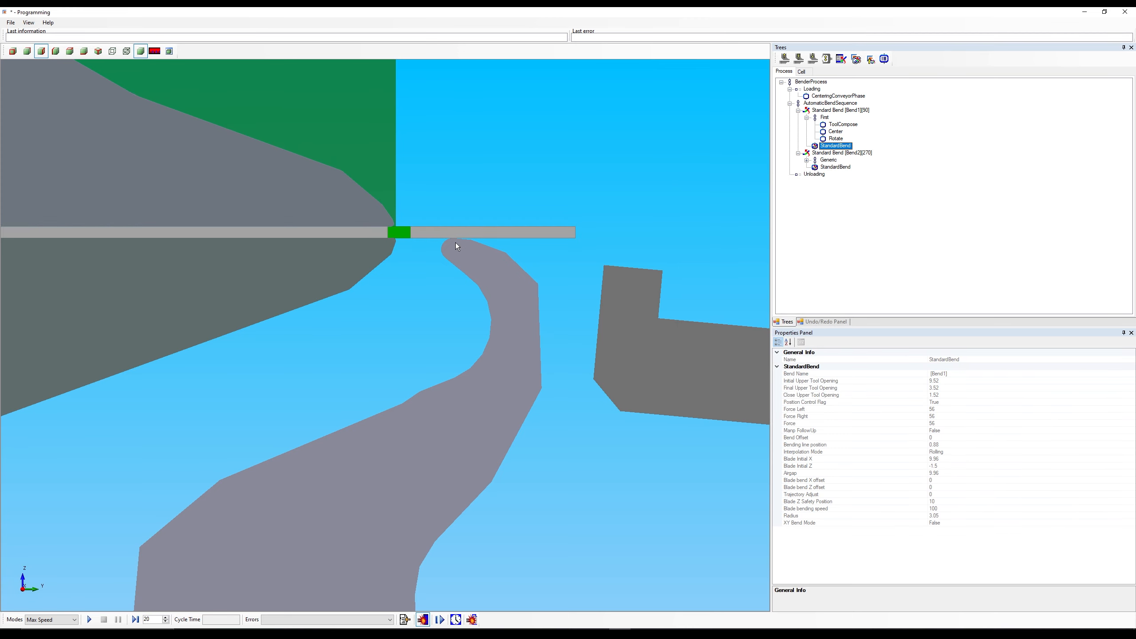
click(89, 620)
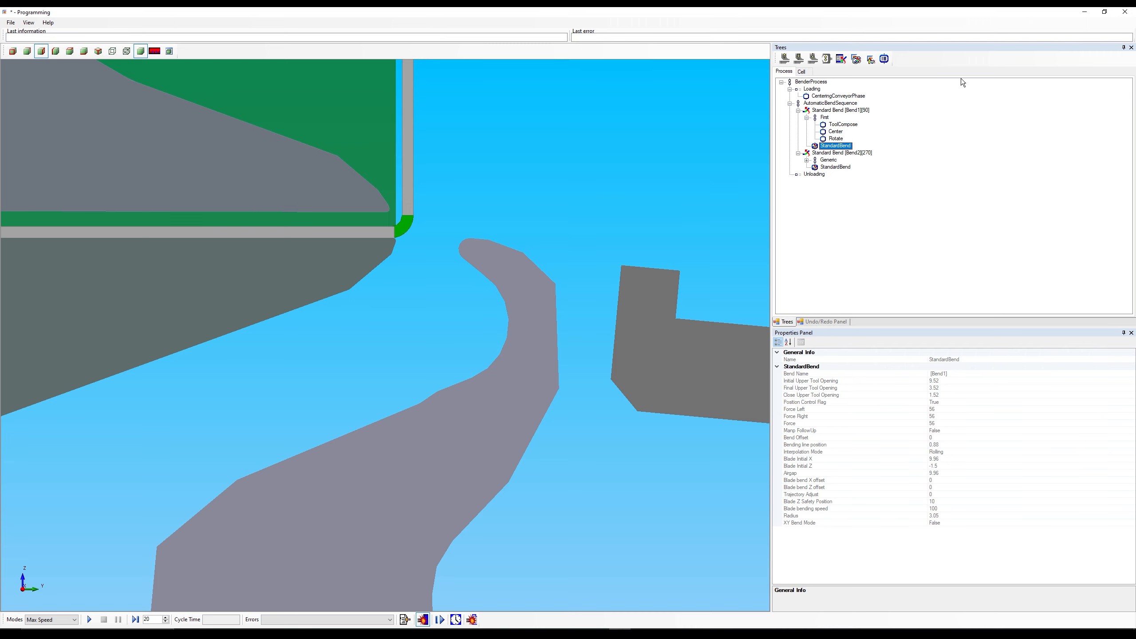
Step: Try the Circular trajectory in the StandardBend parameters and discard the change
click(841, 58)
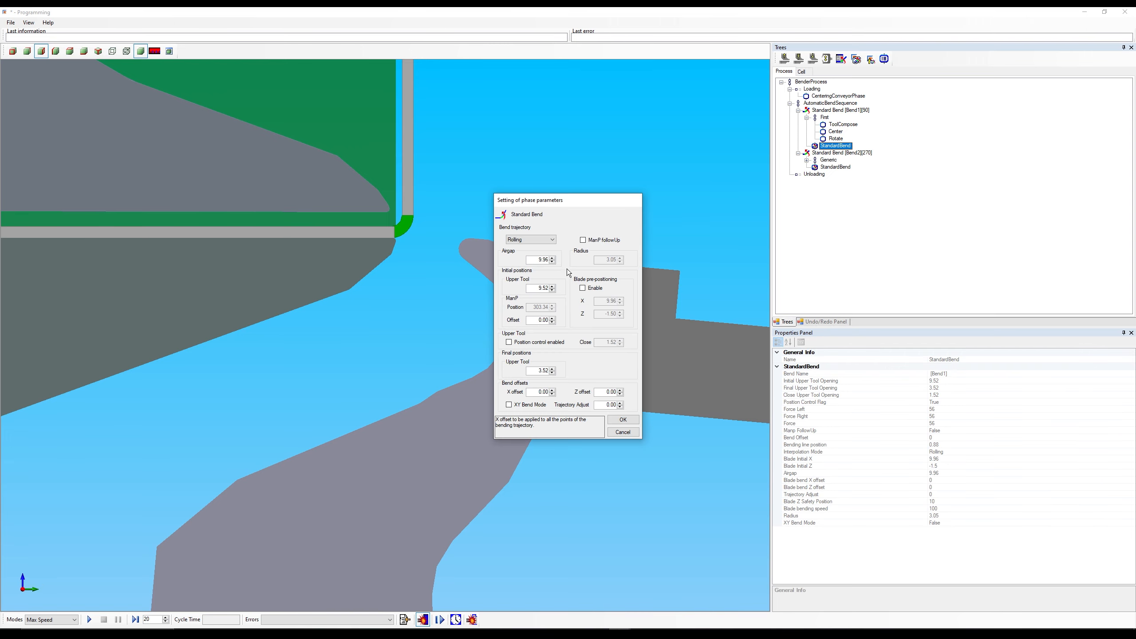
click(552, 239)
click(555, 250)
scroll(434, 246, down, 1)
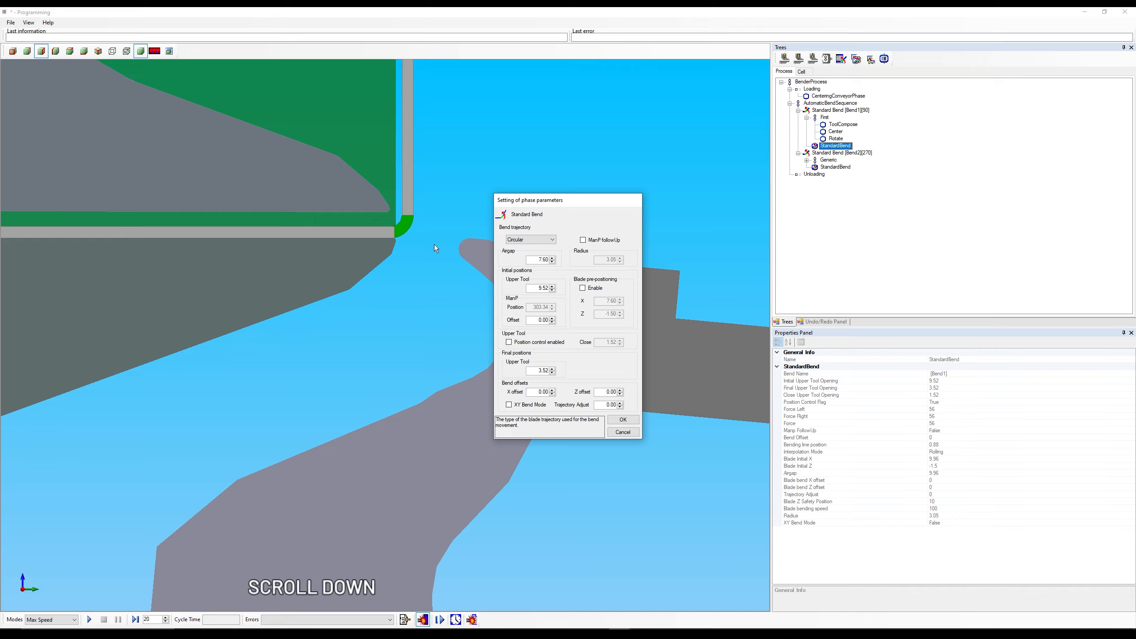
click(634, 433)
Step: Try upper tool position control in the parameters of Bend1's StandardBend phase and discard the change
scroll(635, 433, down, 5)
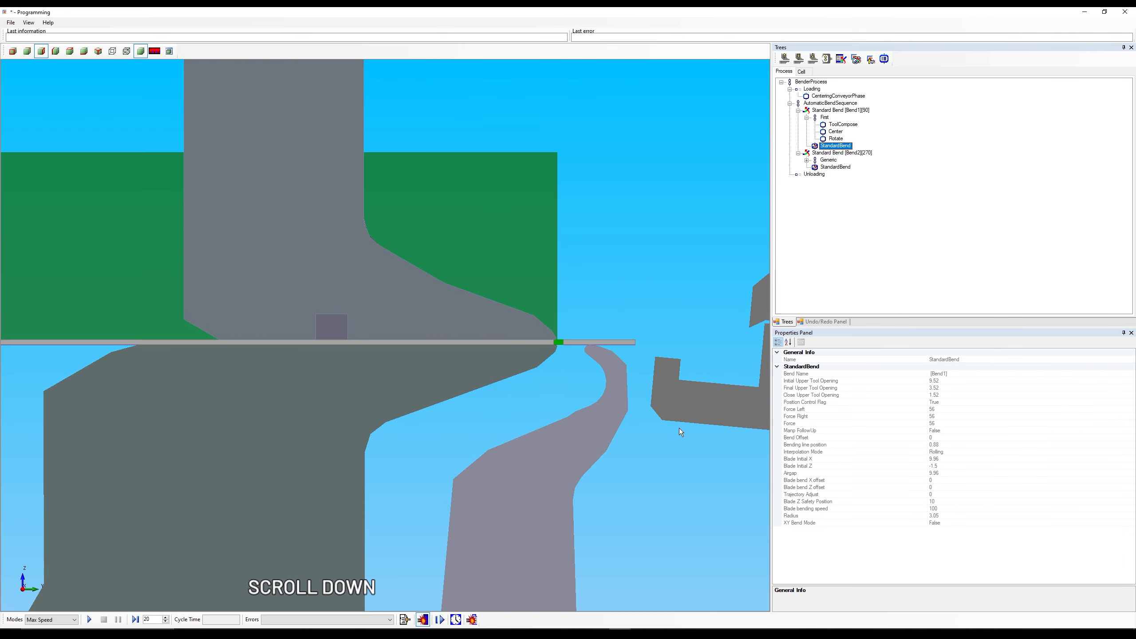
click(855, 59)
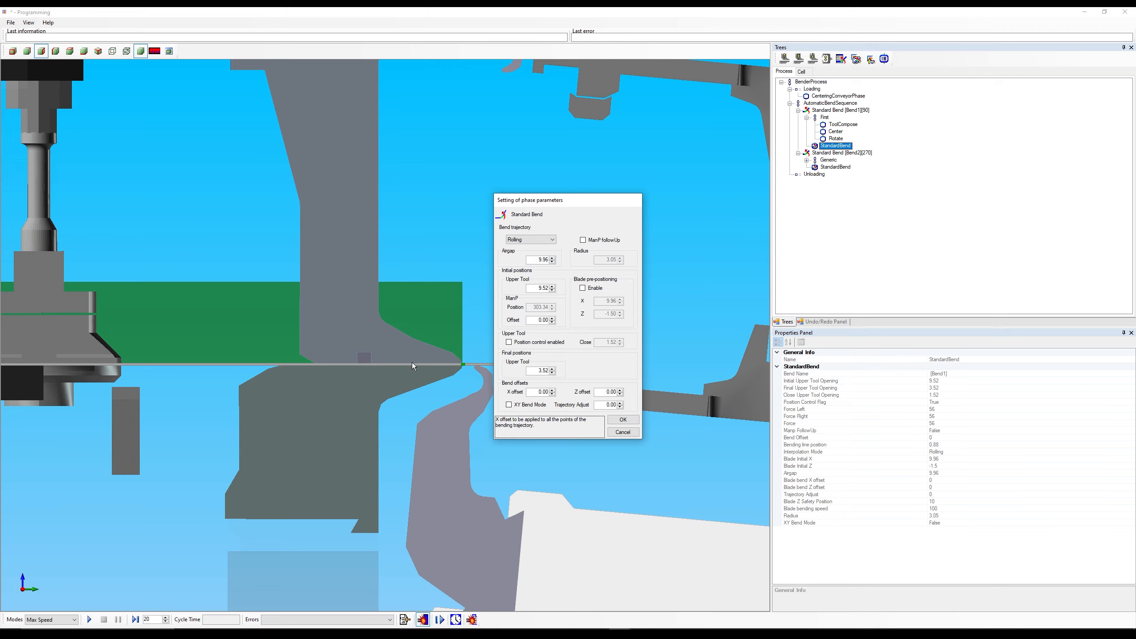
click(510, 343)
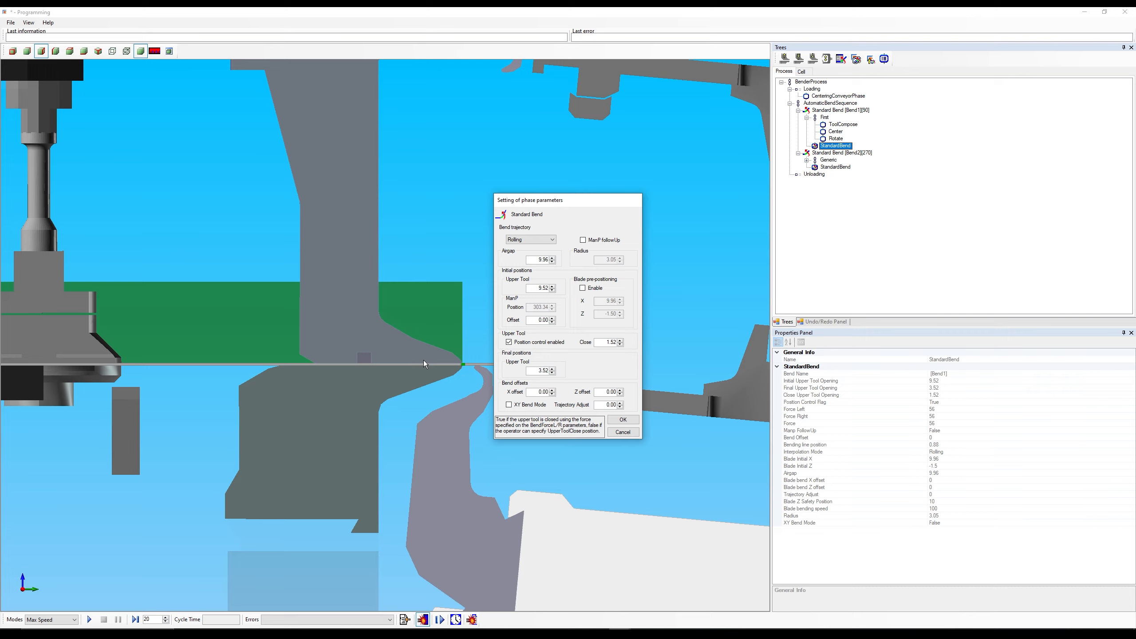
click(508, 342)
click(626, 432)
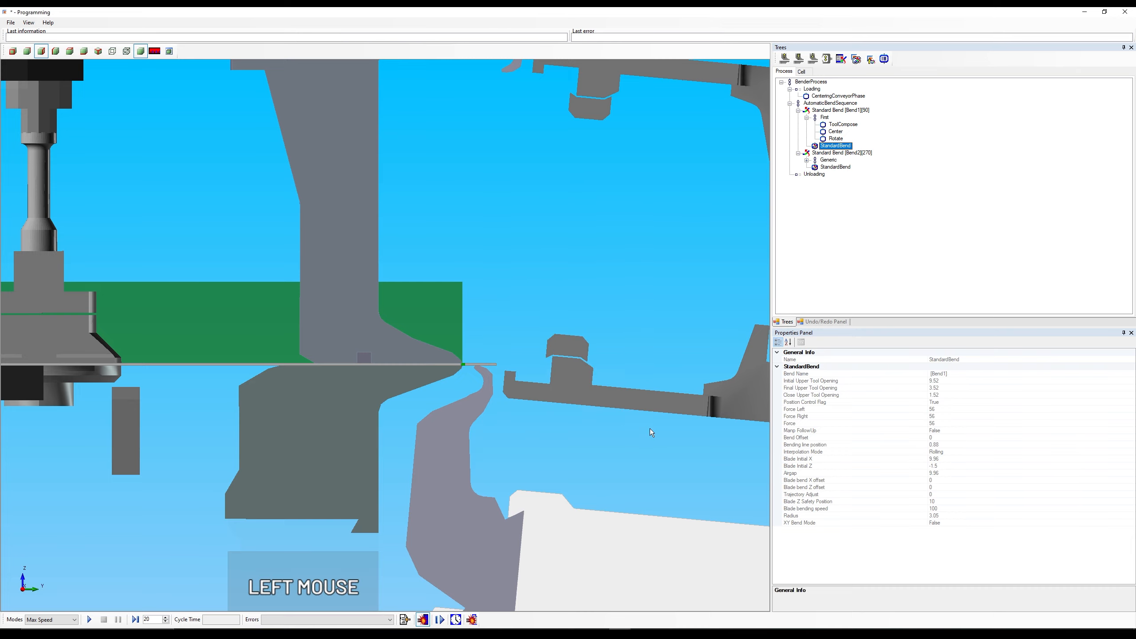
Step: Simulate Bend1's StandardBend, followed by the Standard Bend sequence of Bend2
click(89, 619)
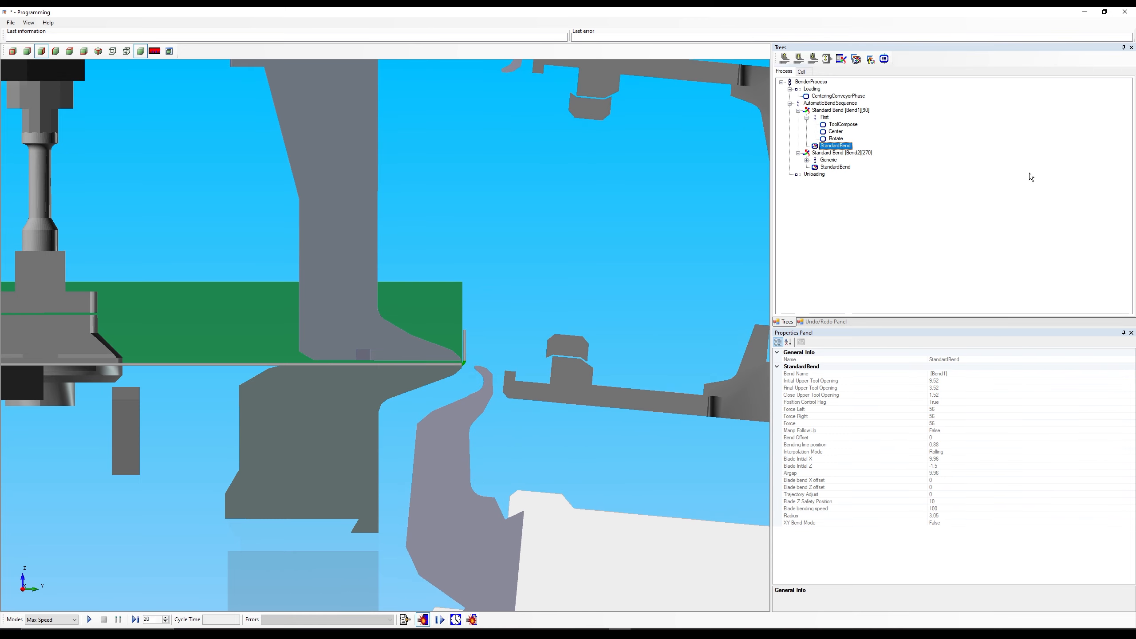
click(850, 154)
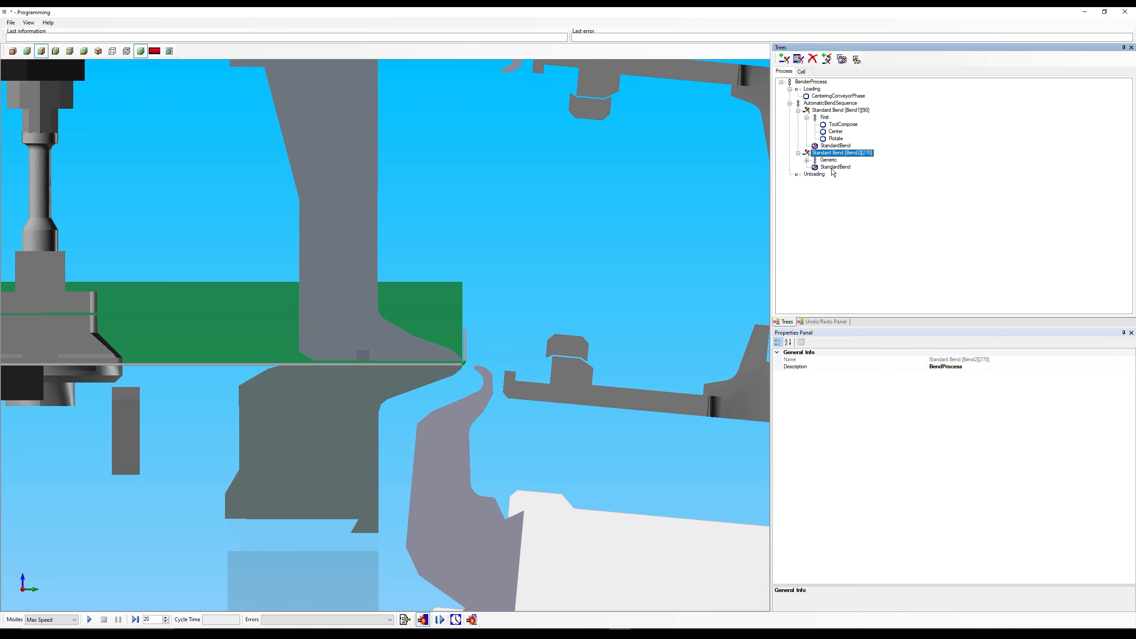
click(89, 619)
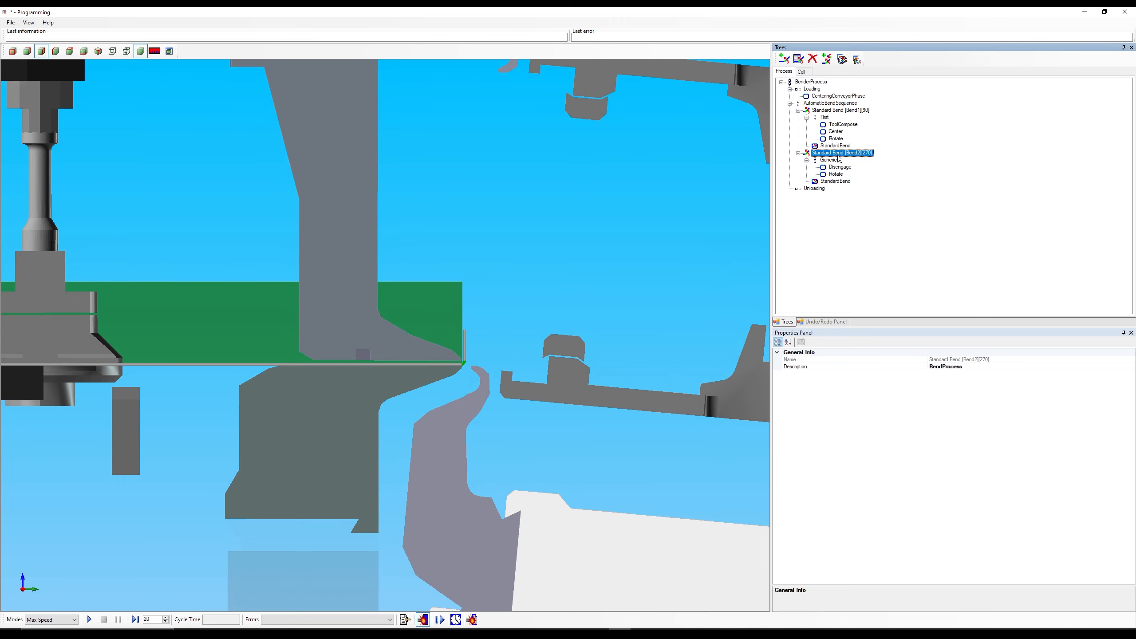
Step: Open the parameters of Bend2's Disengage phase and examine the upper tool's final position
click(839, 167)
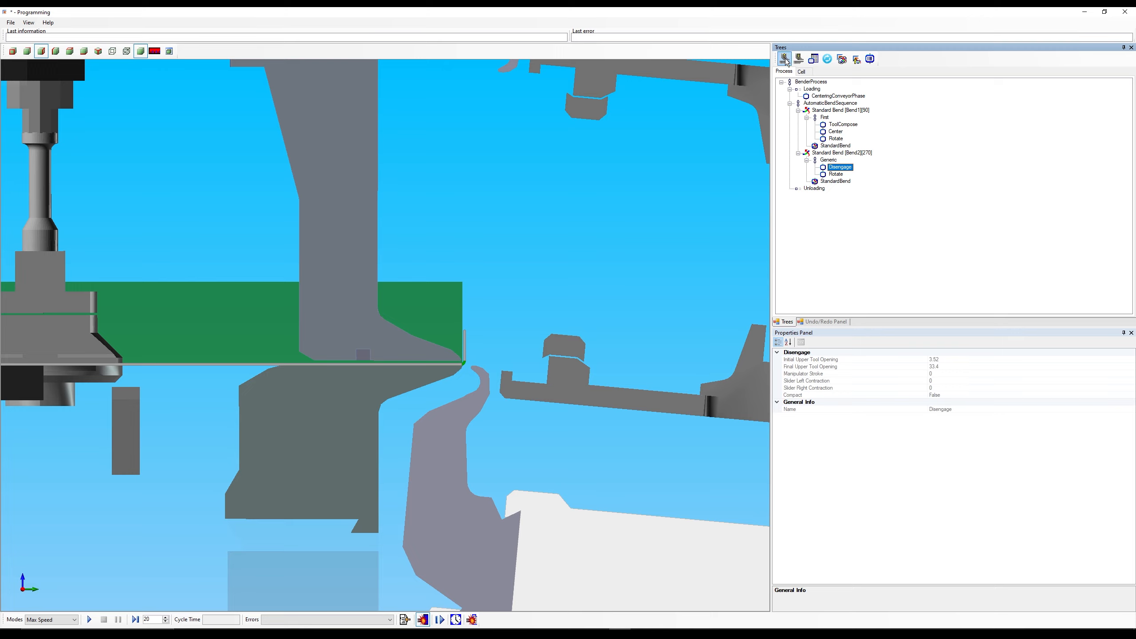
click(814, 60)
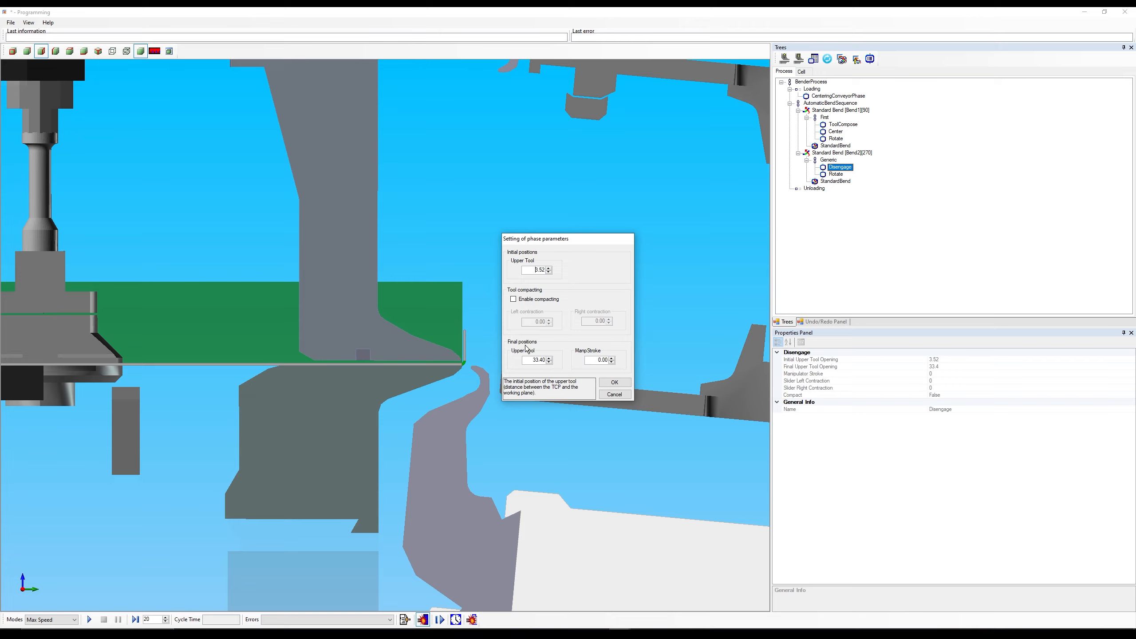
drag(528, 360, 546, 359)
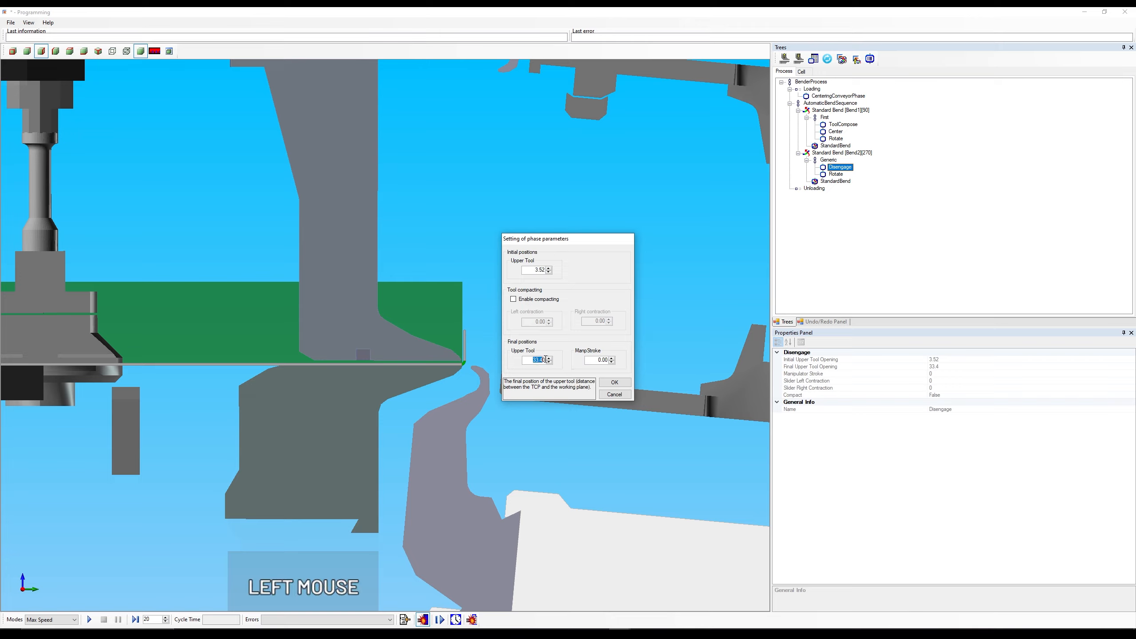
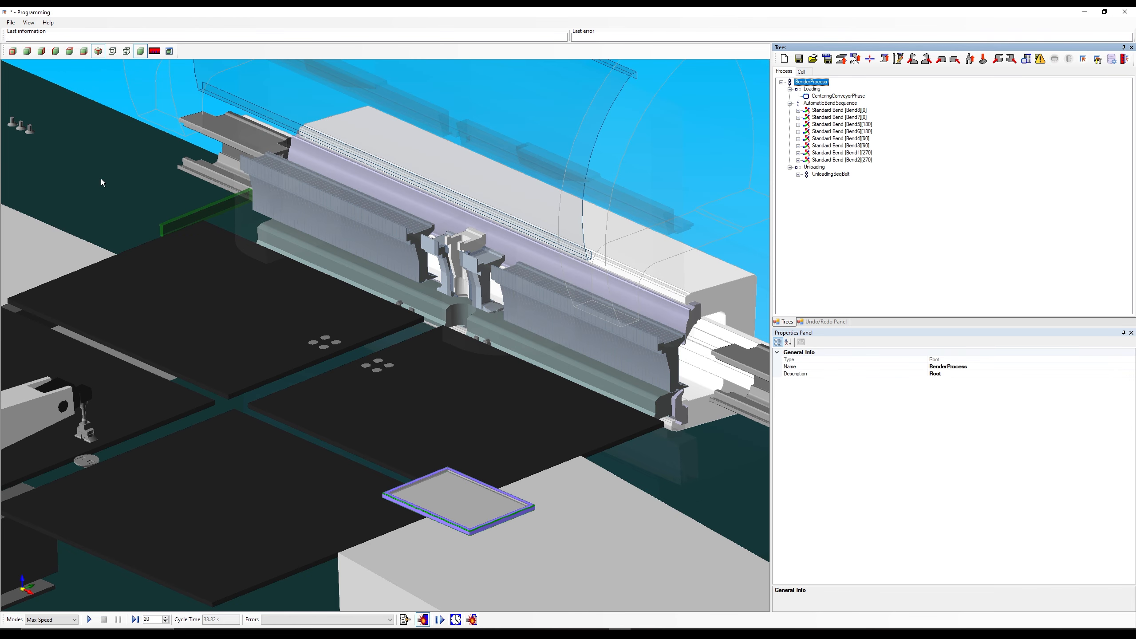
Step: Simulate the complete eight-bend process and watch the tools and manipulator from close and wide views
click(90, 620)
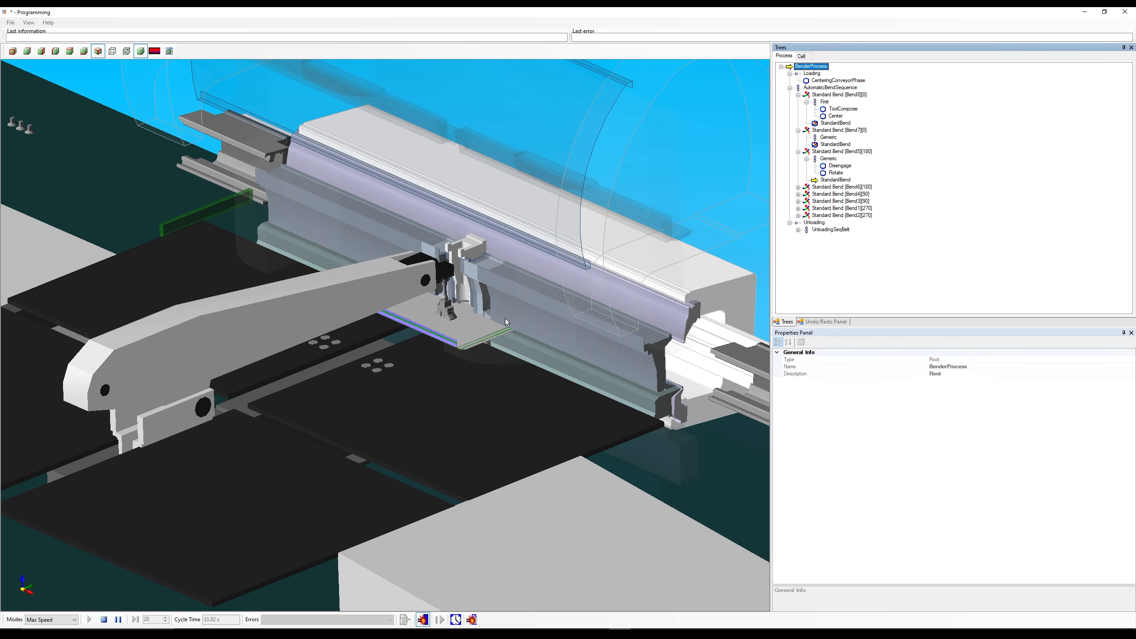
click(89, 620)
middle_drag(591, 448, 564, 402)
scroll(505, 350, up, 10)
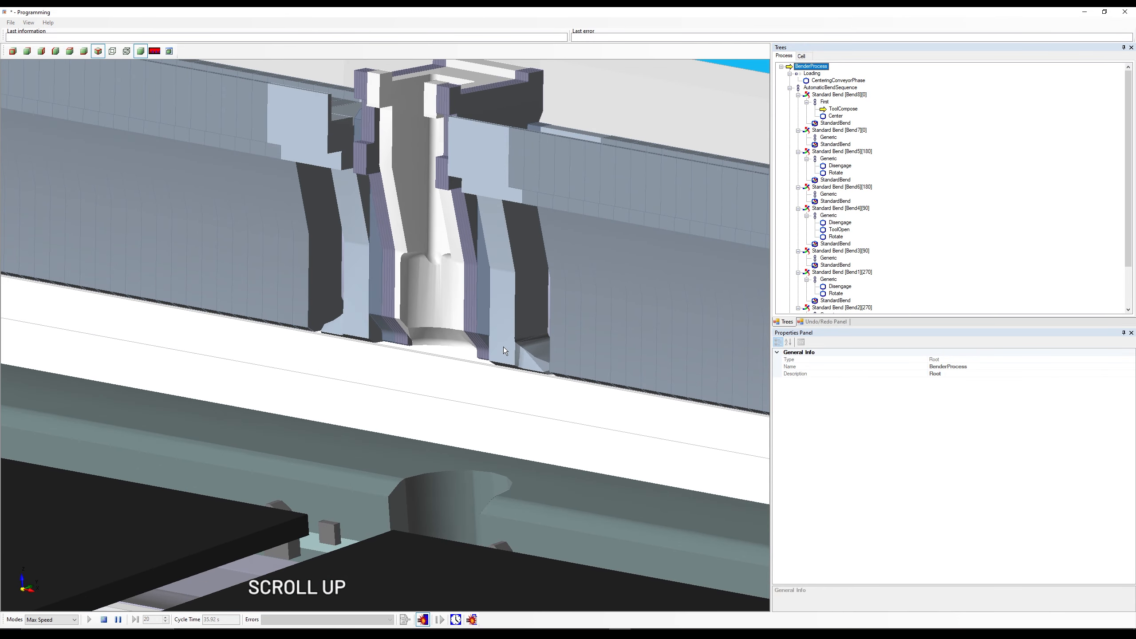
scroll(512, 356, down, 5)
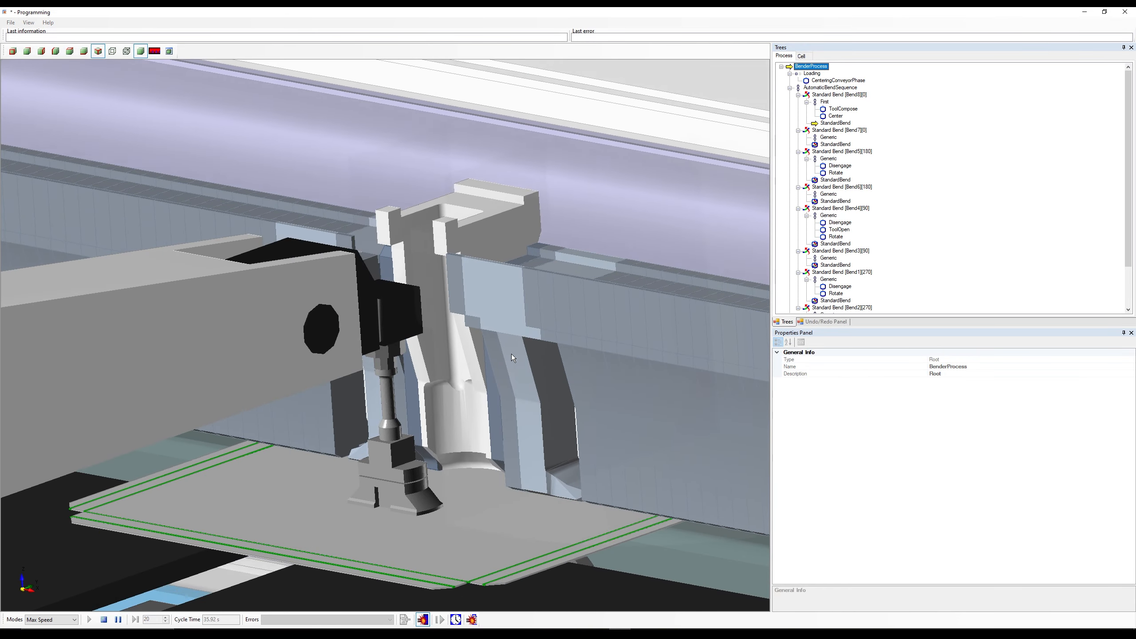
middle_drag(511, 353, 601, 444)
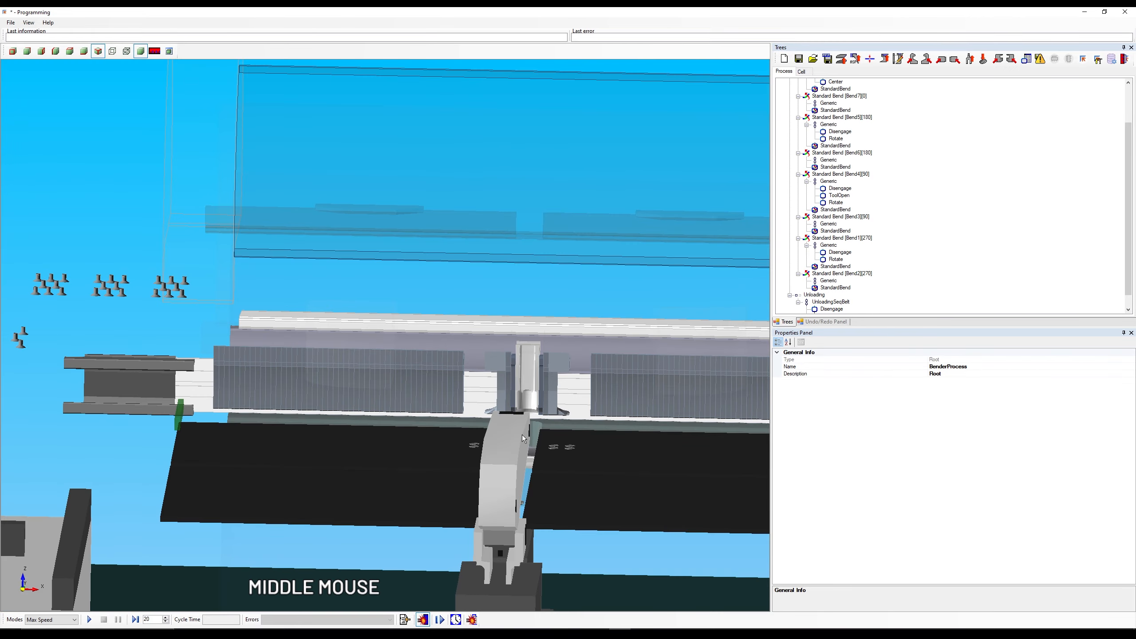
middle_drag(526, 433, 548, 408)
scroll(492, 444, down, 5)
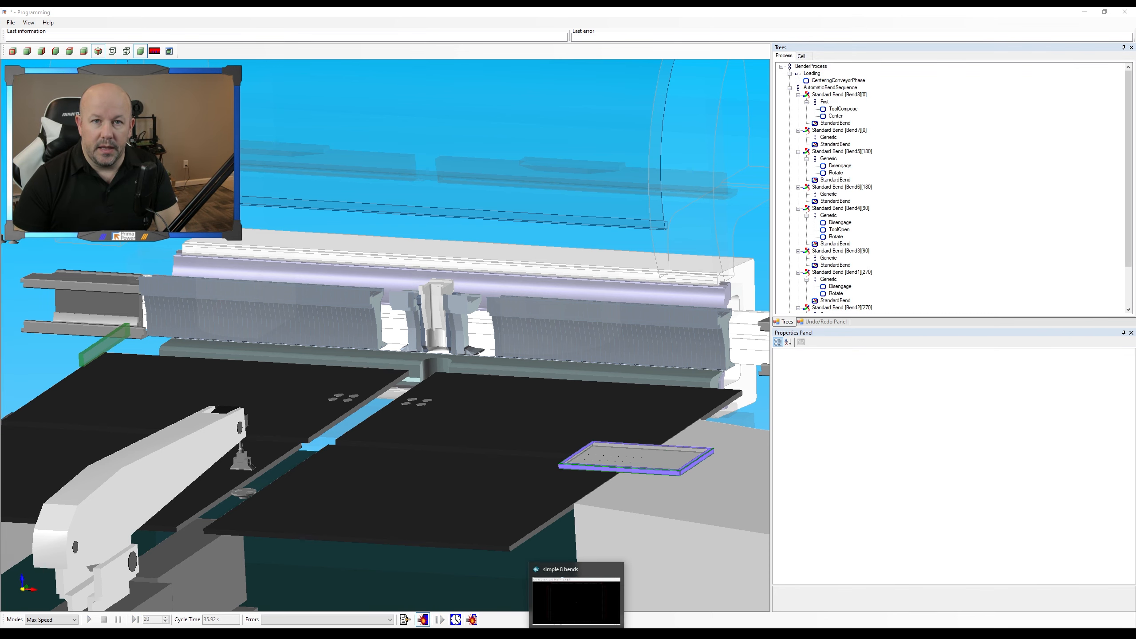
Step: Switch to NC Express, convert and unfold the ASP weld flange box, and load its flat pattern without saving the open part's changes
click(576, 634)
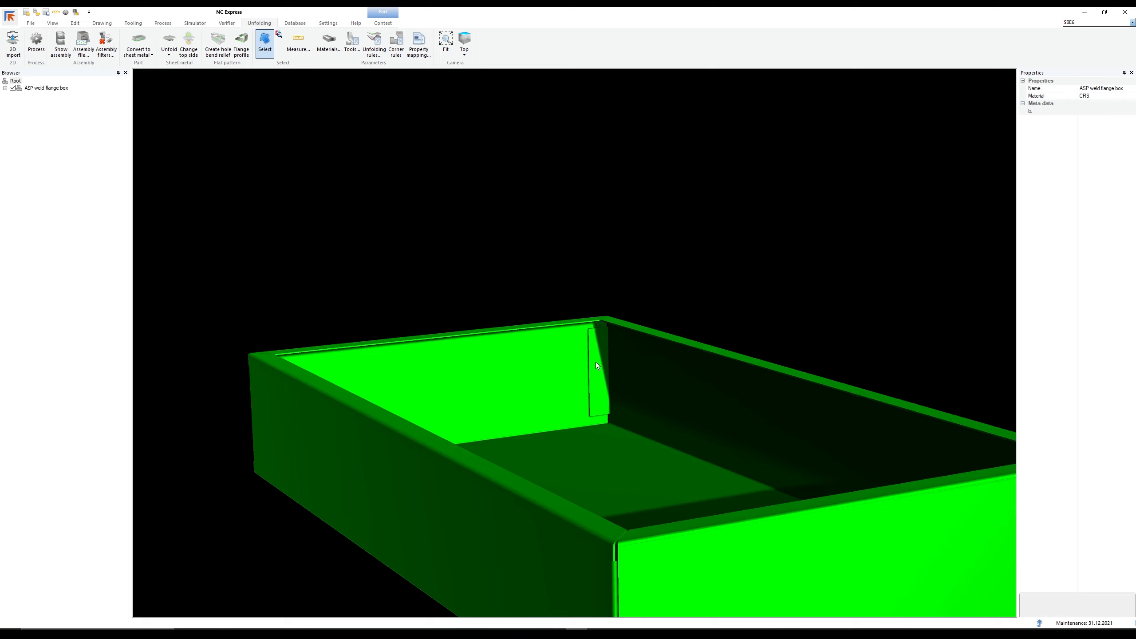
drag(595, 362, 616, 387)
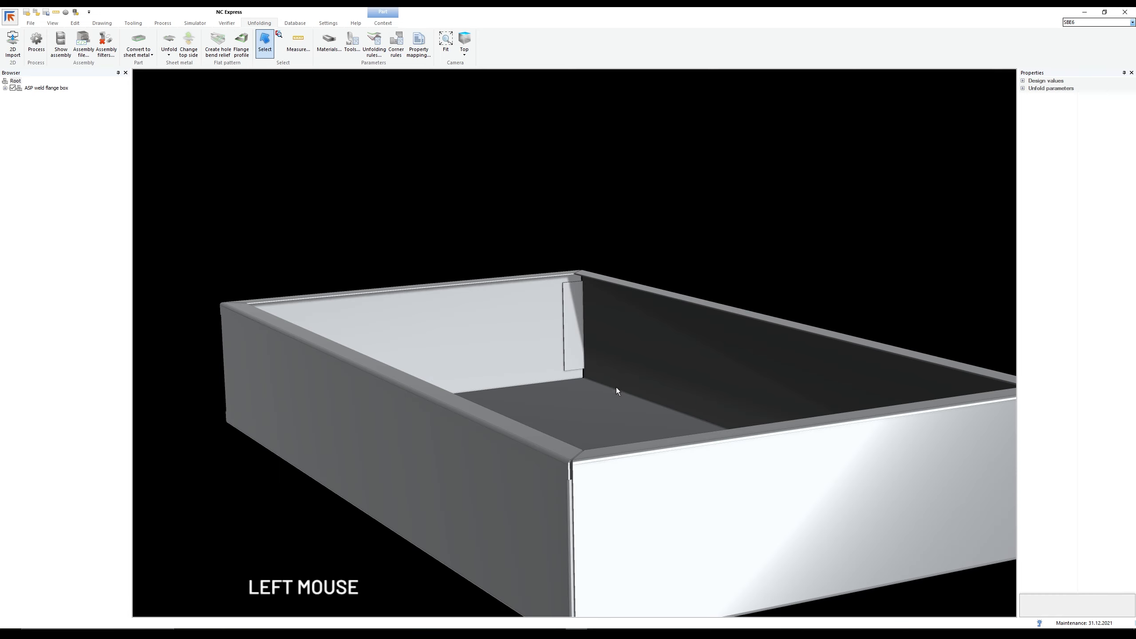
click(588, 406)
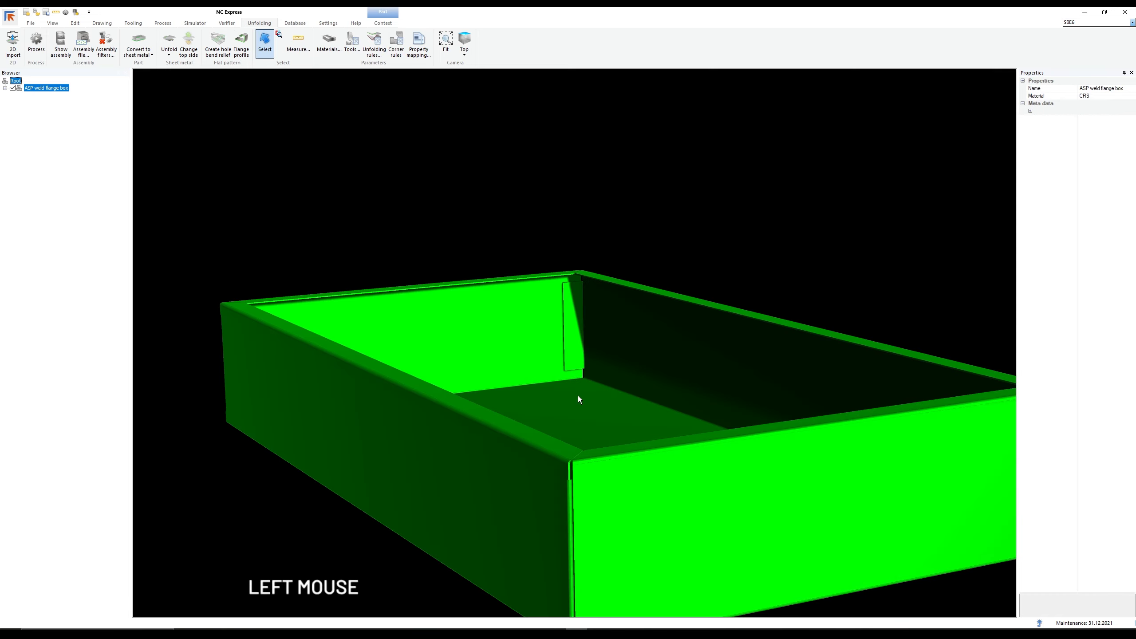
click(139, 44)
click(169, 41)
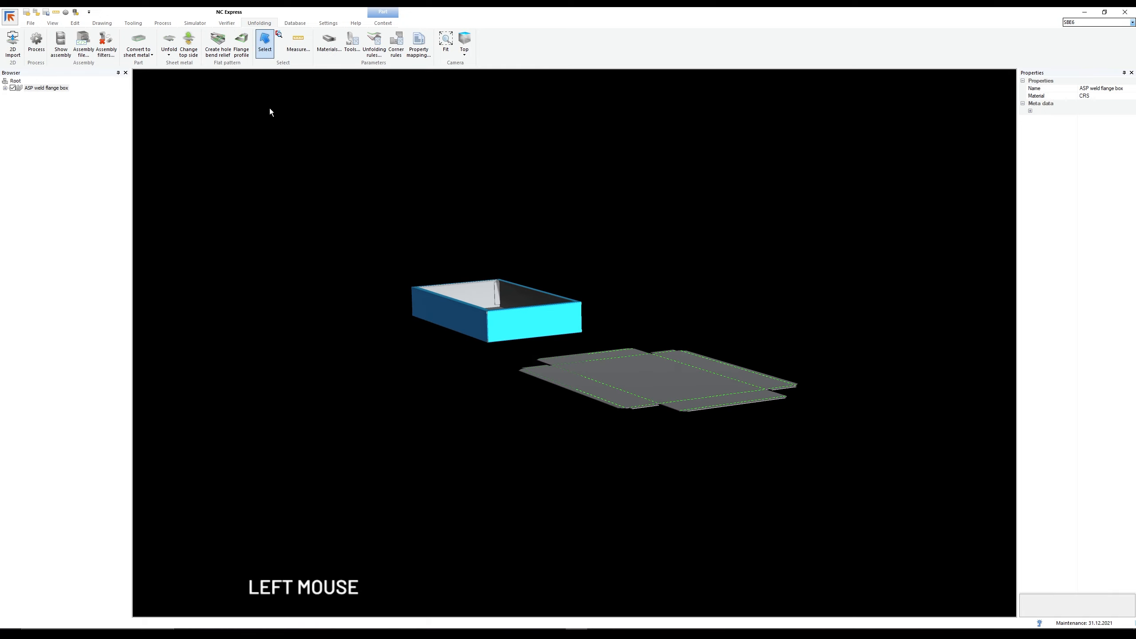
click(31, 21)
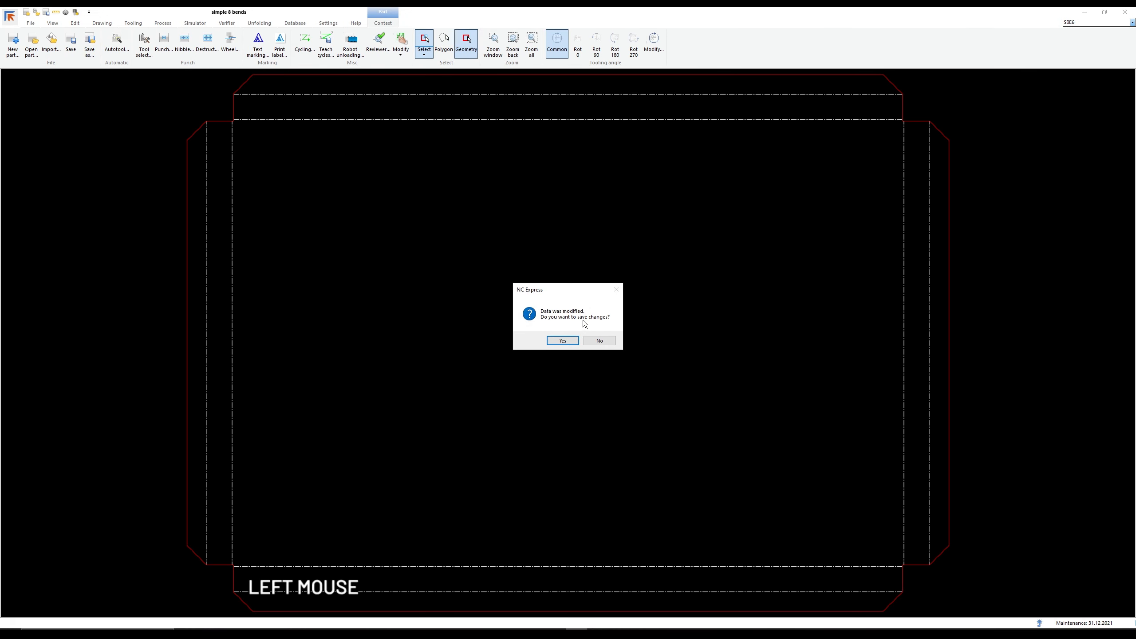
click(600, 341)
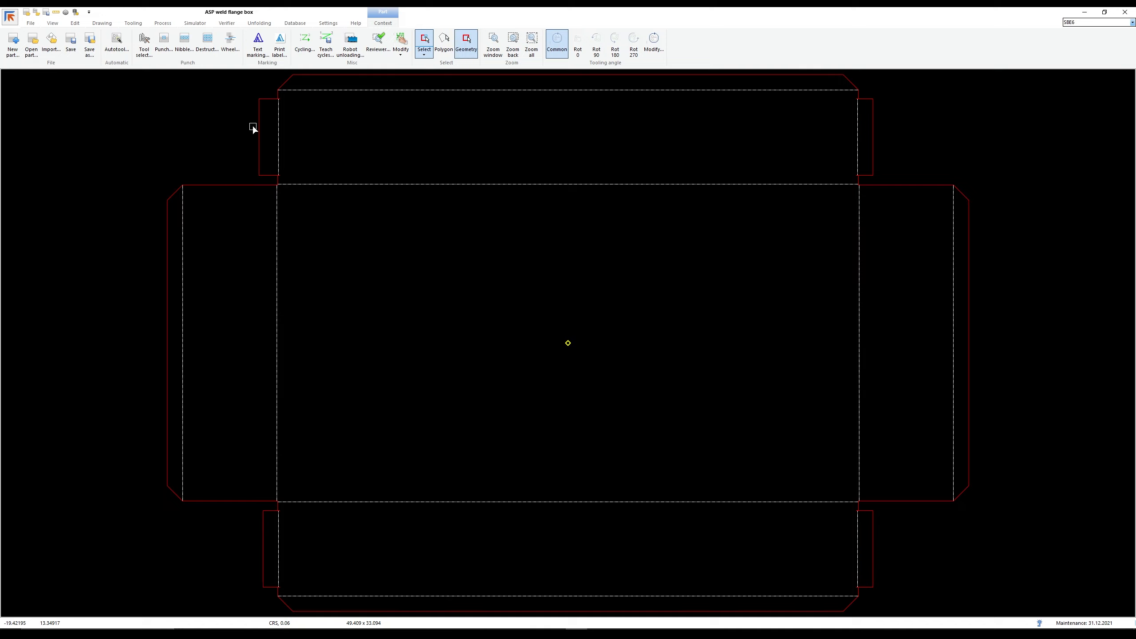
Step: Examine the weld flanges, corner notches and bend lines at the corners of the ASP weld flange box flat pattern
scroll(253, 127, up, 5)
scroll(340, 150, down, 2)
scroll(383, 275, up, 5)
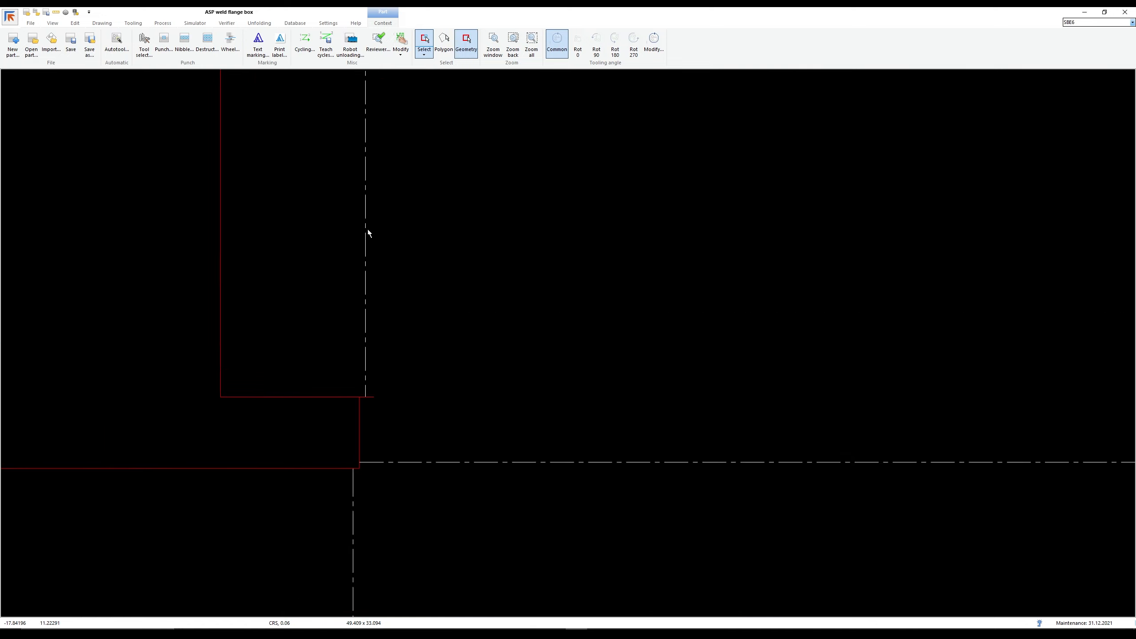
middle_drag(375, 398, 427, 208)
scroll(427, 209, down, 7)
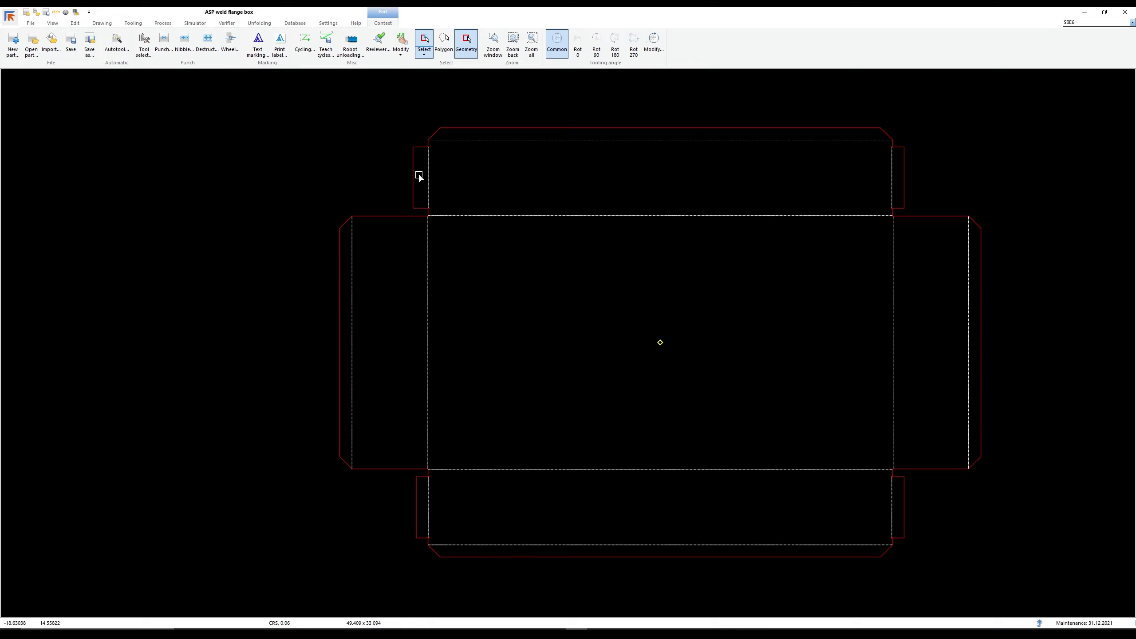
scroll(425, 231, up, 7)
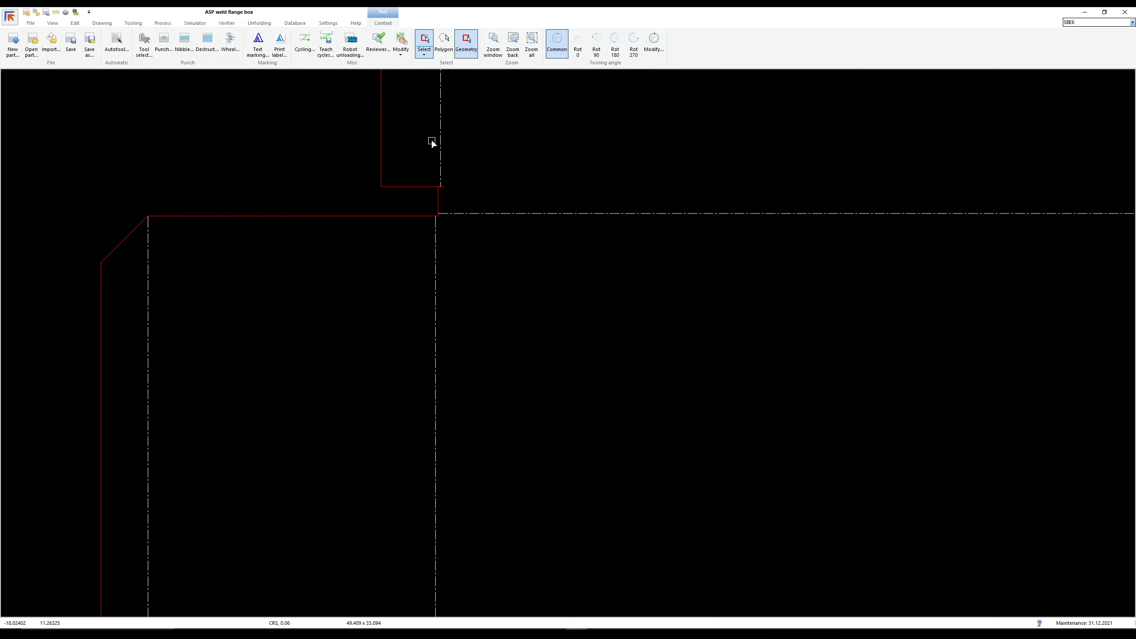
scroll(335, 225, down, 7)
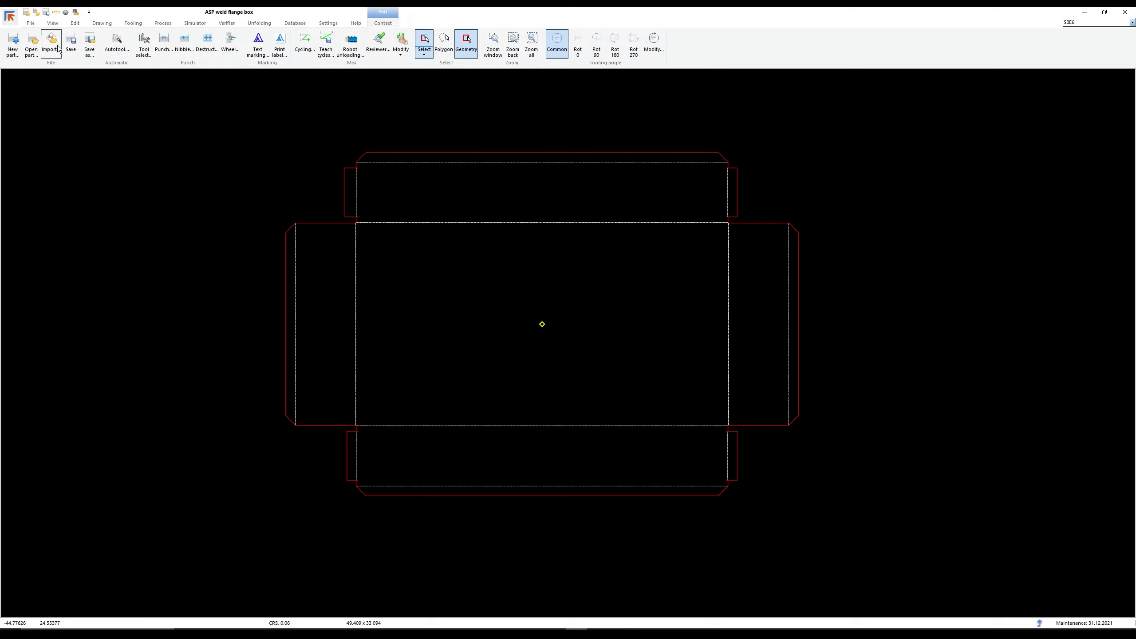
Step: Return to the Programming application and start a new bend process for the ASP weld flange box
click(31, 22)
click(176, 44)
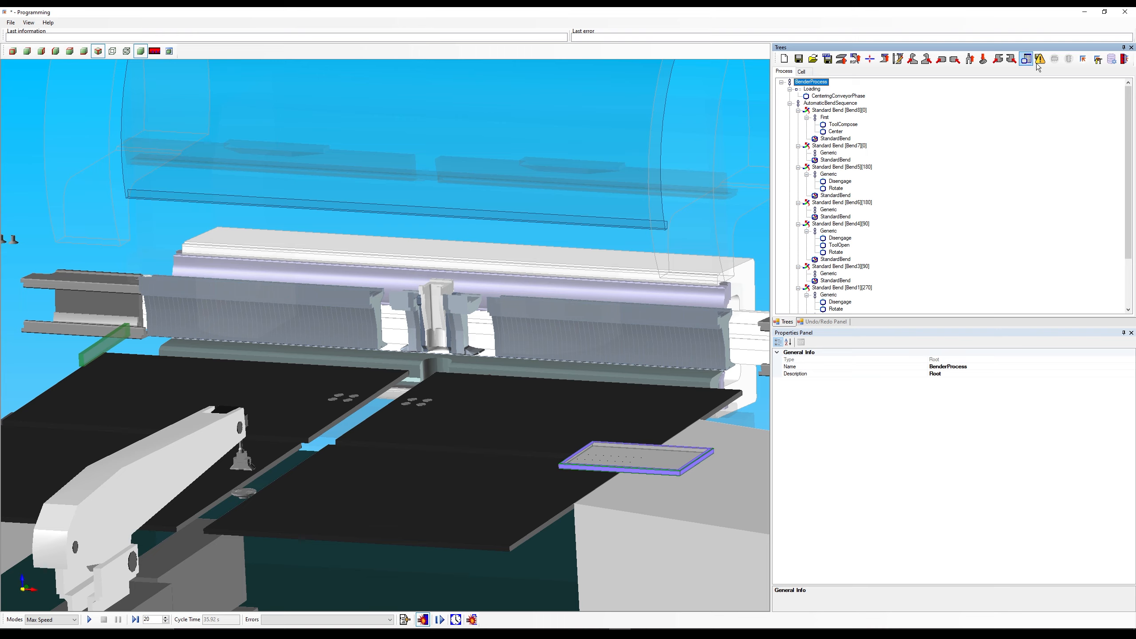
click(784, 59)
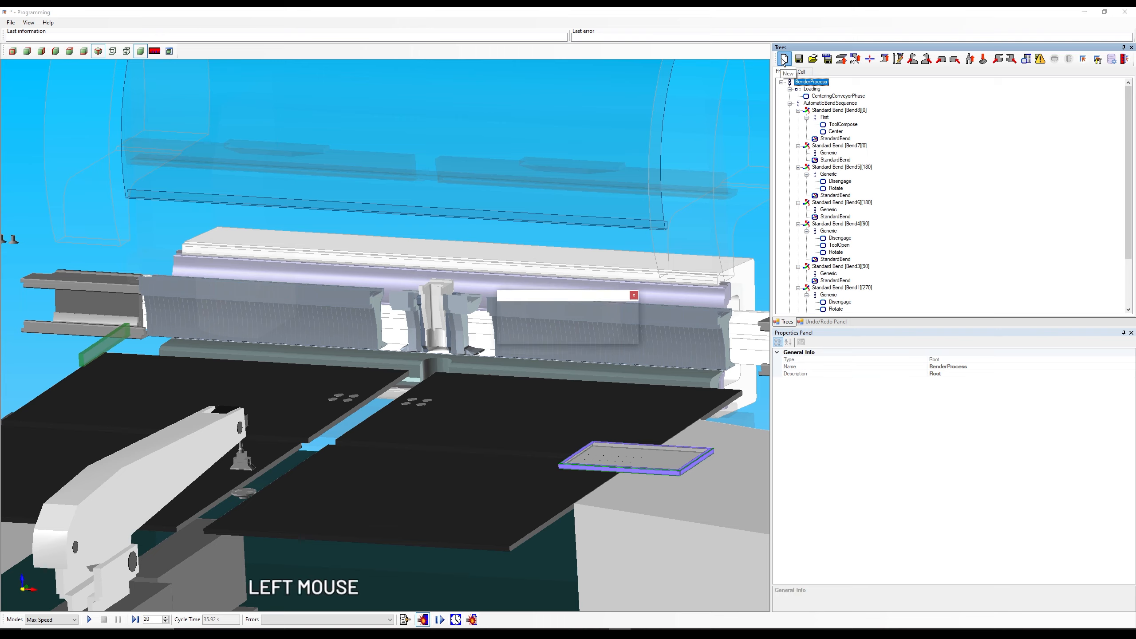
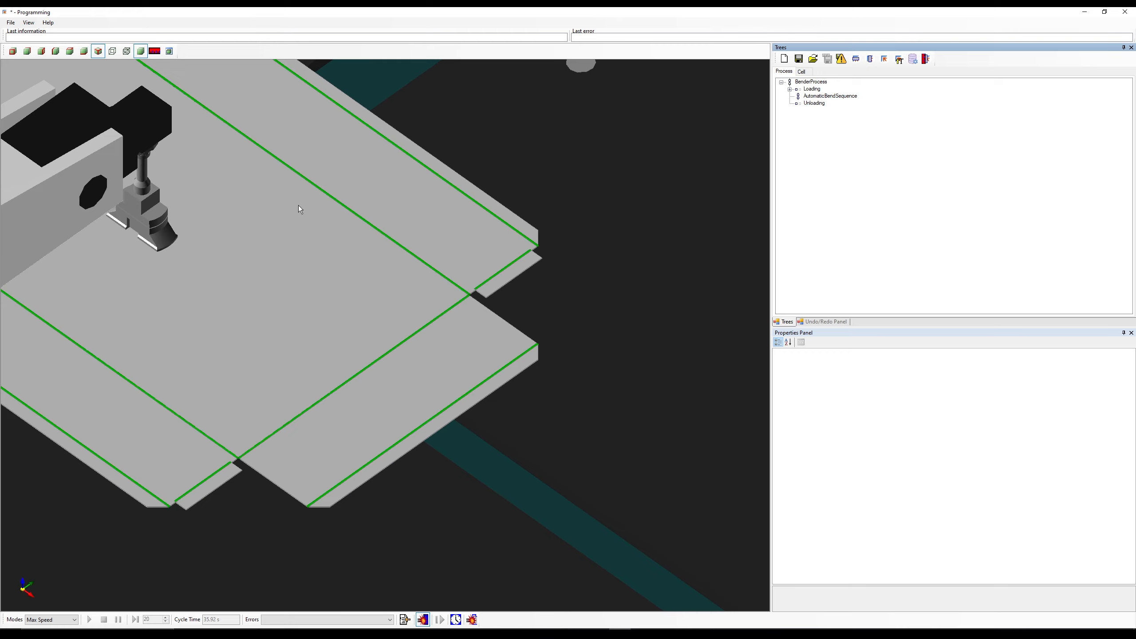
Step: Measure distances on the flat pattern starting from the corner where the base bend lines meet
click(155, 52)
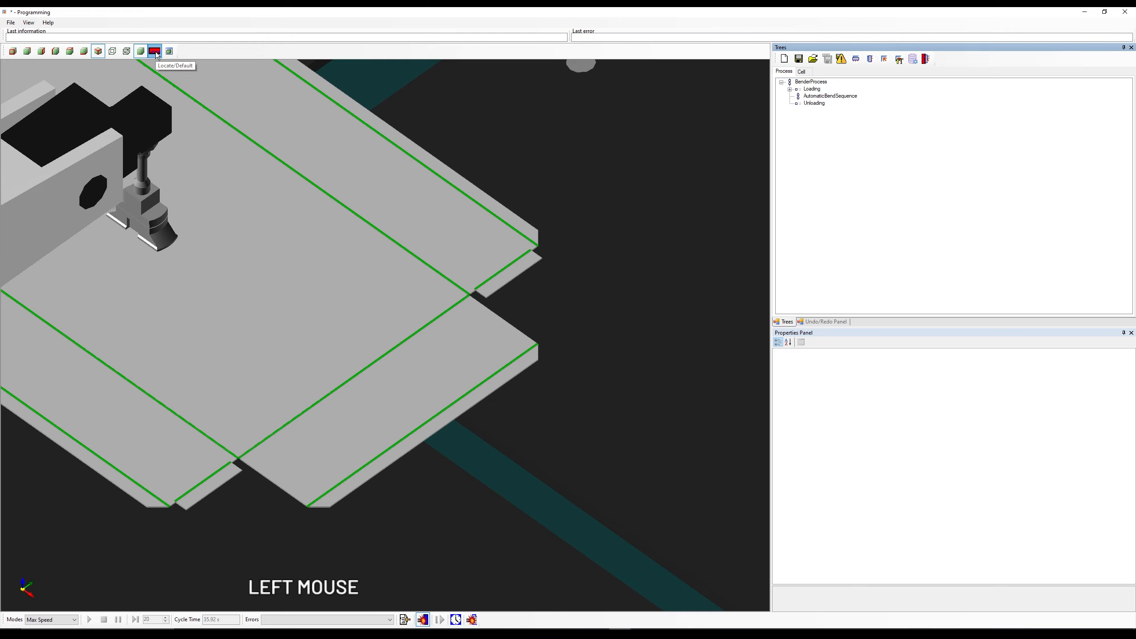
click(241, 458)
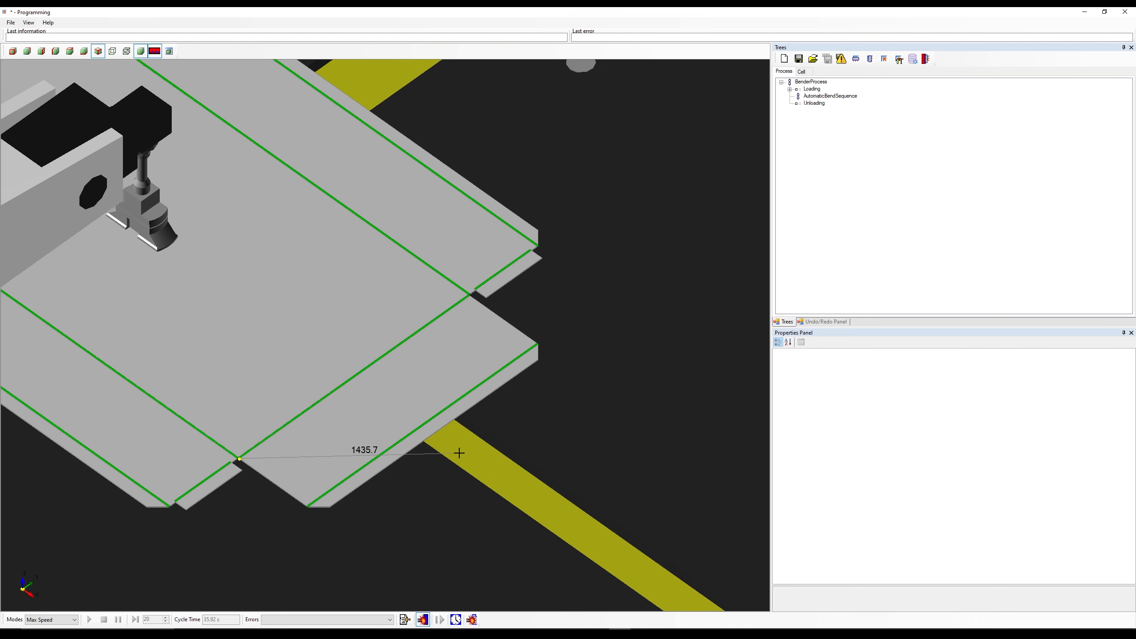
click(357, 415)
click(273, 155)
Step: Examine the ASP guides and the S1 blades mounted on them, both on the machine and in the ASP blade setup
scroll(483, 382, down, 5)
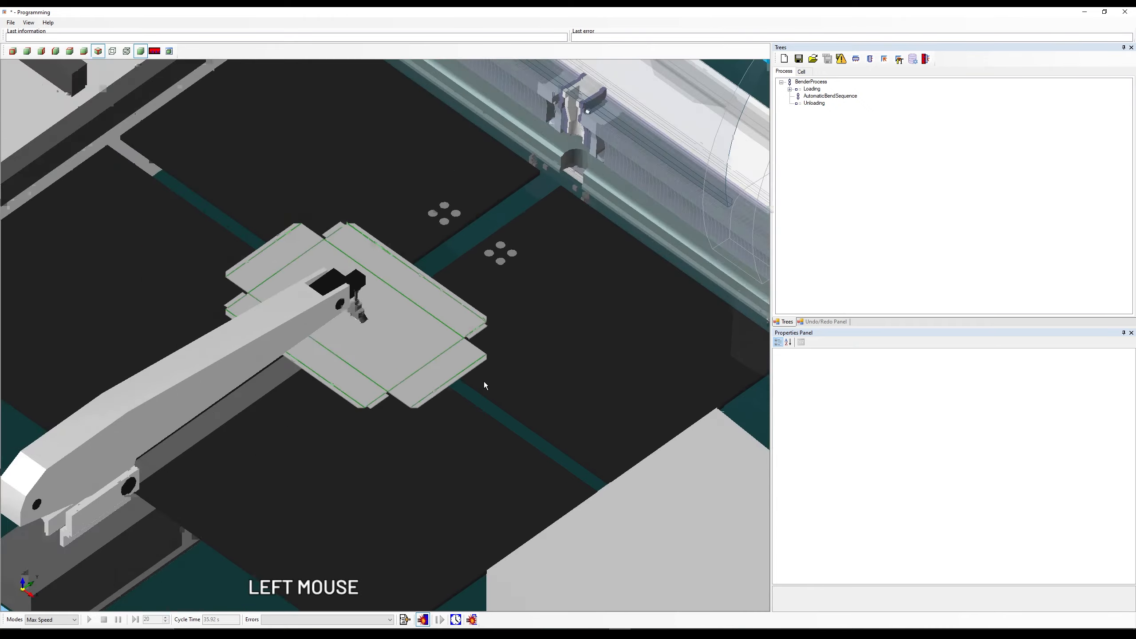
middle_drag(507, 385, 573, 288)
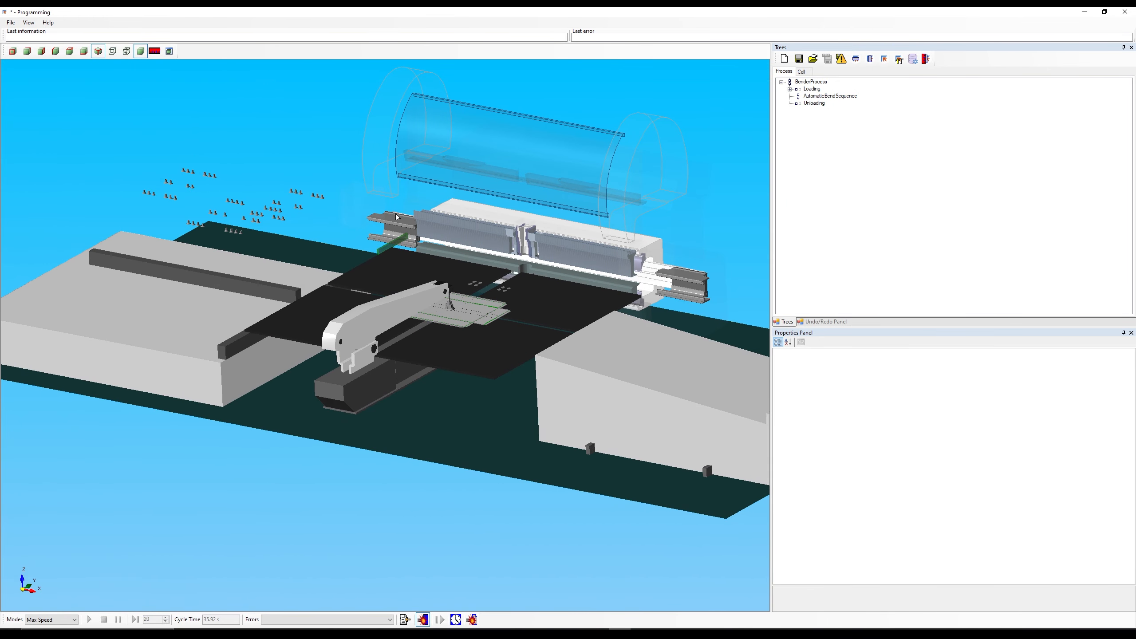
scroll(396, 219, up, 5)
scroll(397, 232, up, 2)
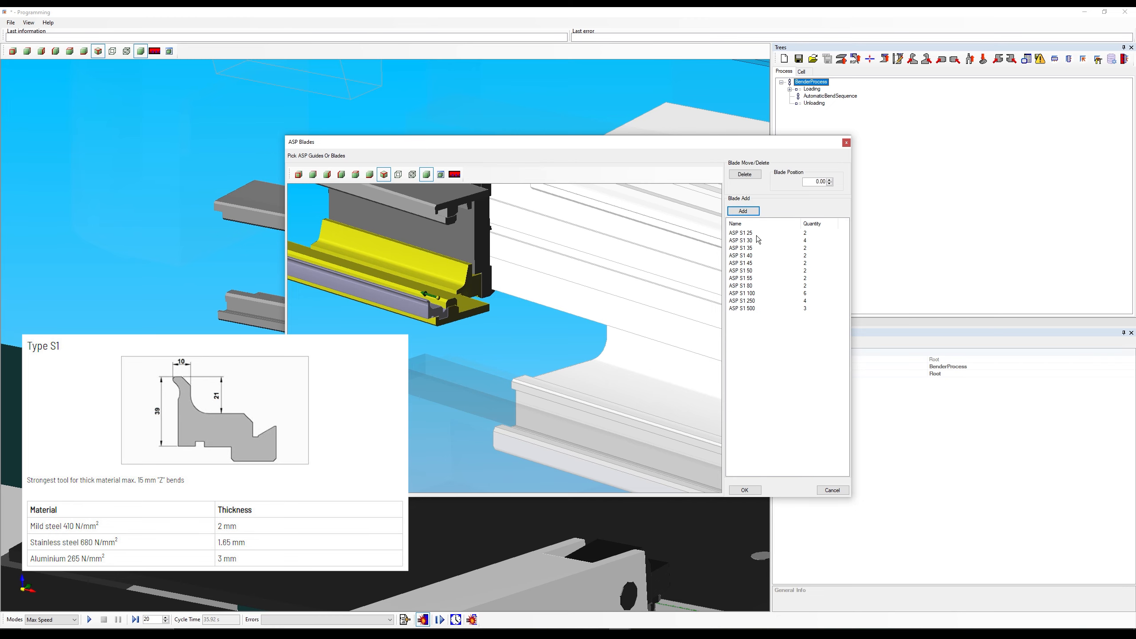
scroll(529, 323, up, 5)
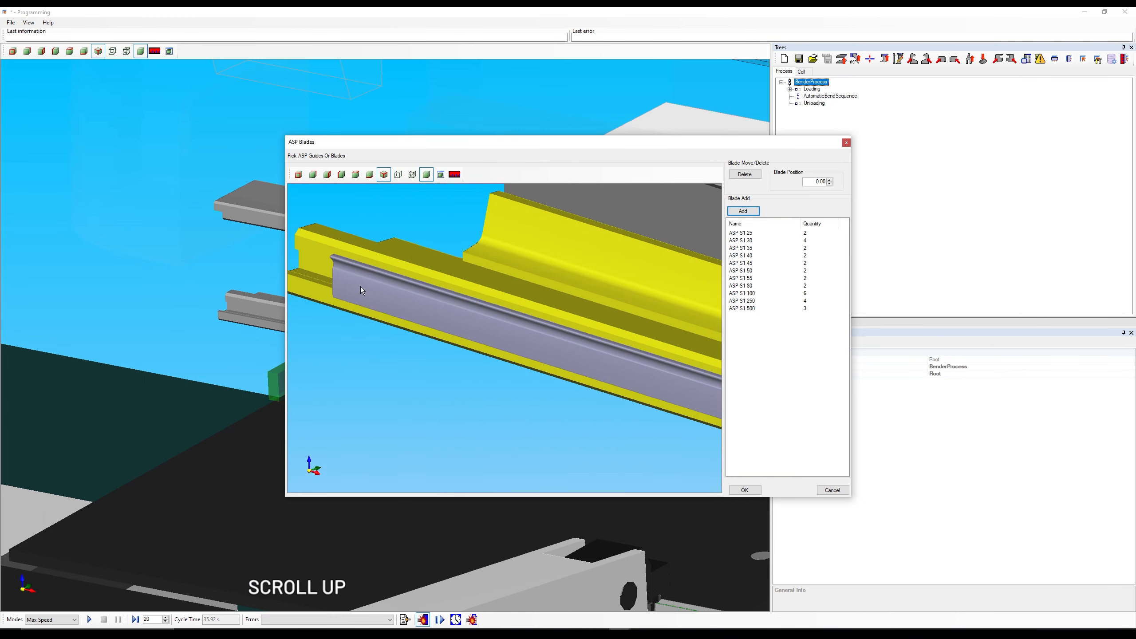
scroll(361, 288, down, 5)
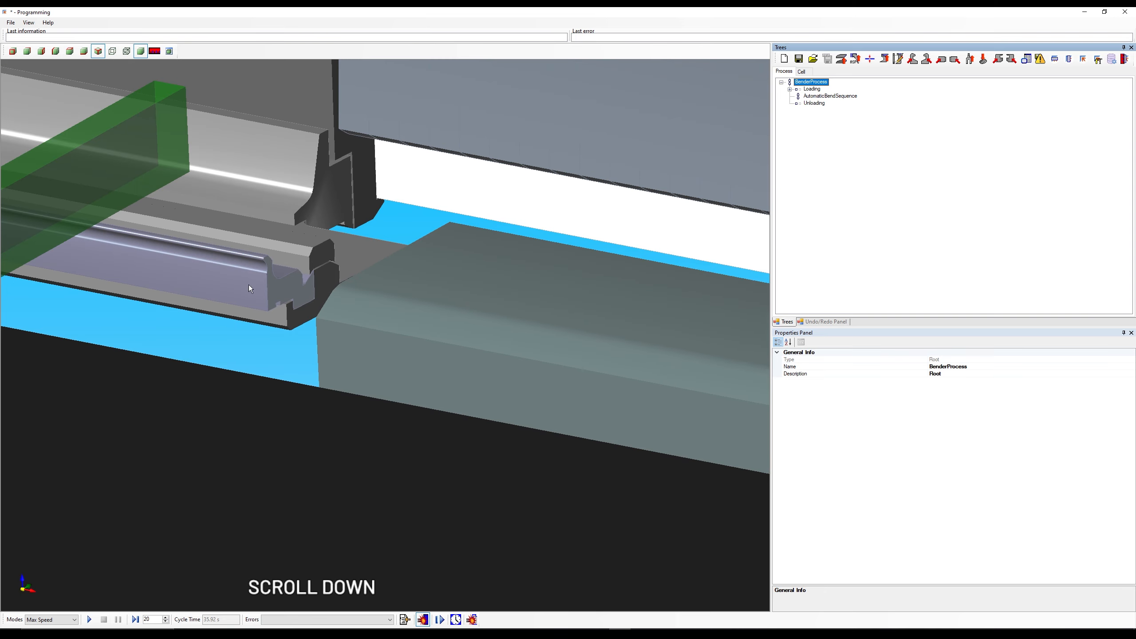
scroll(289, 280, down, 3)
scroll(289, 281, up, 3)
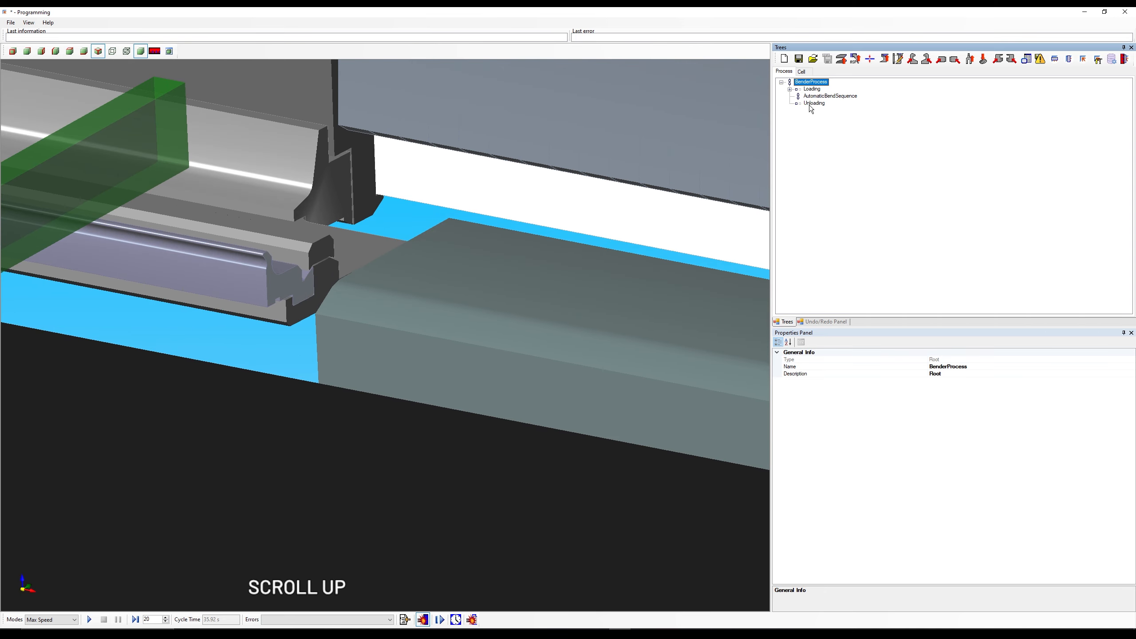
Step: Add a standard bend for Bend8 with the standard blade and a first bend angle of 90°
click(855, 59)
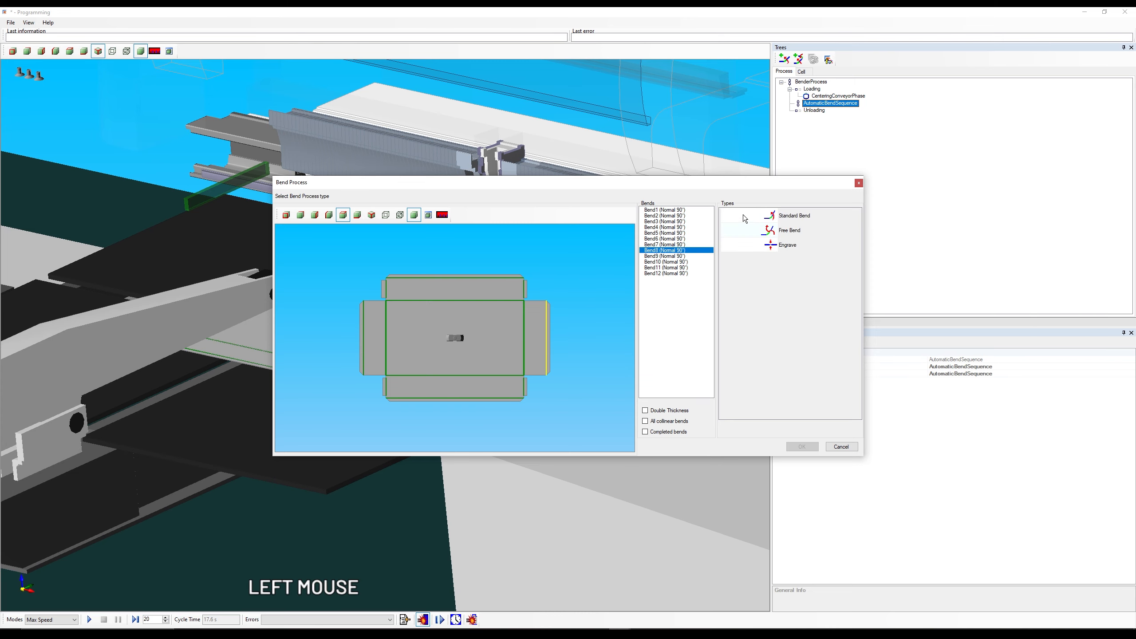
click(744, 216)
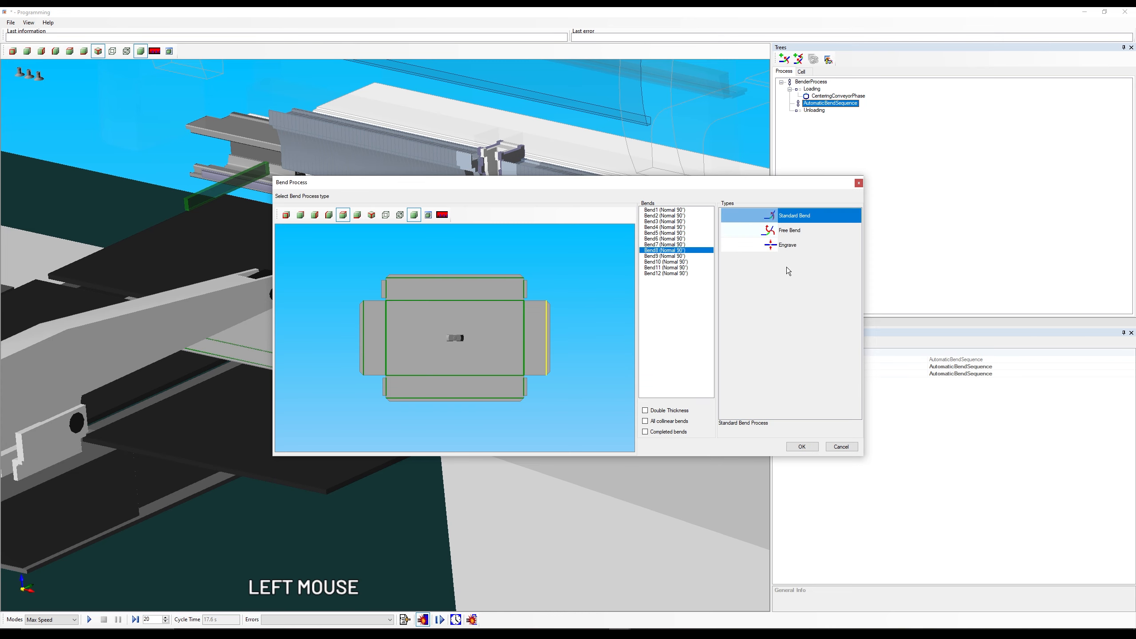
click(803, 446)
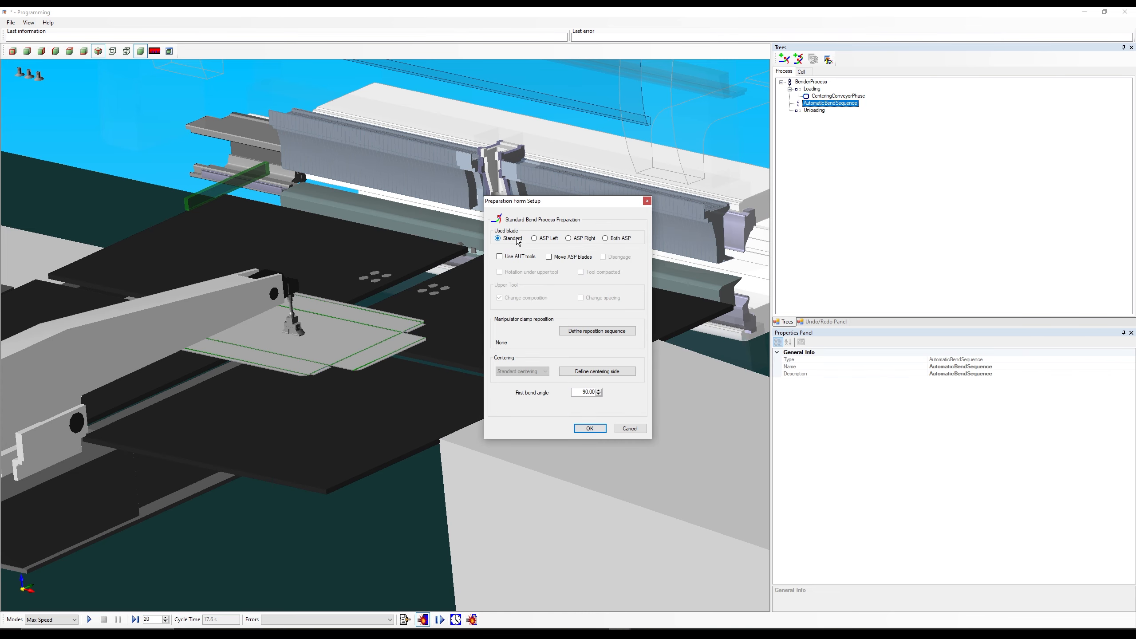
click(594, 431)
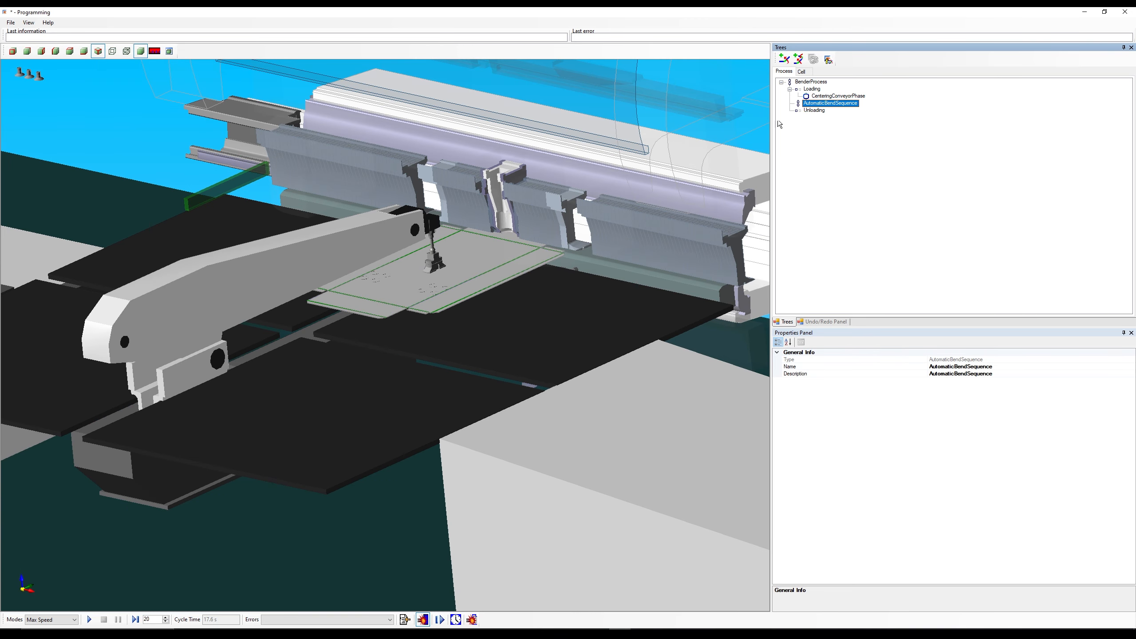
Step: Add a standard bend for Bend7 using the ASP Left blade and a first bend angle of 90°
click(784, 61)
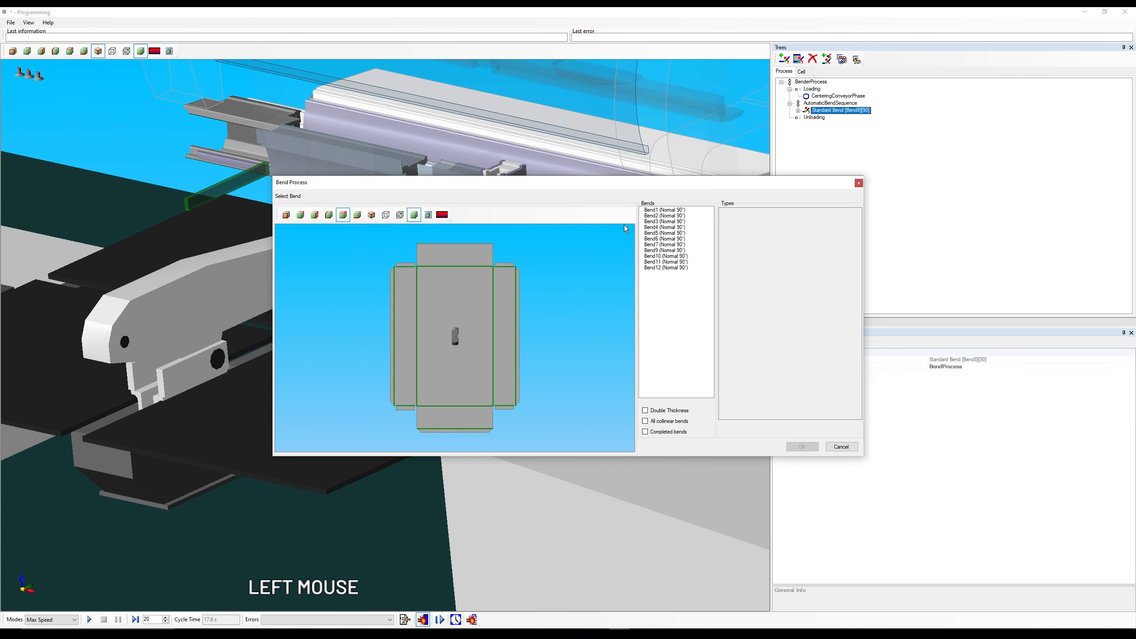
click(447, 266)
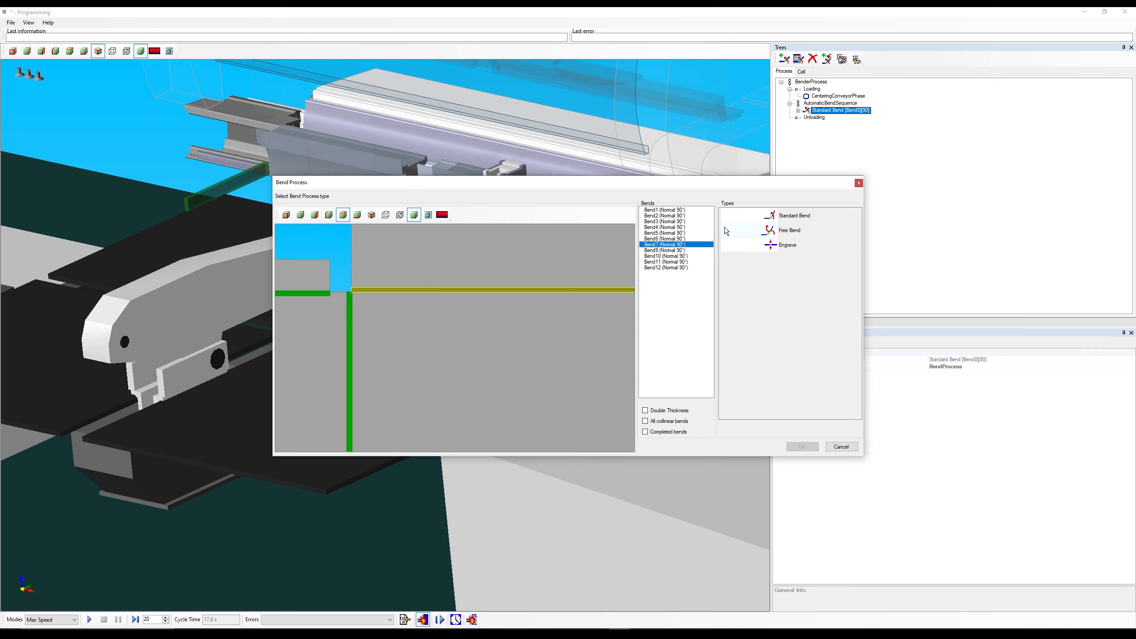
click(746, 219)
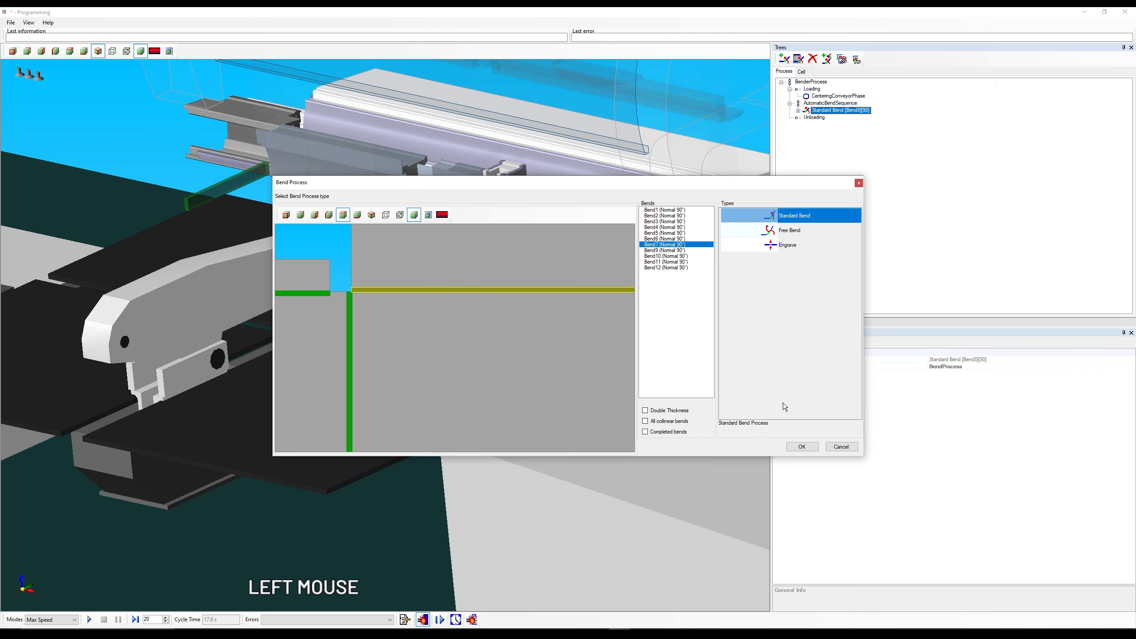
click(800, 447)
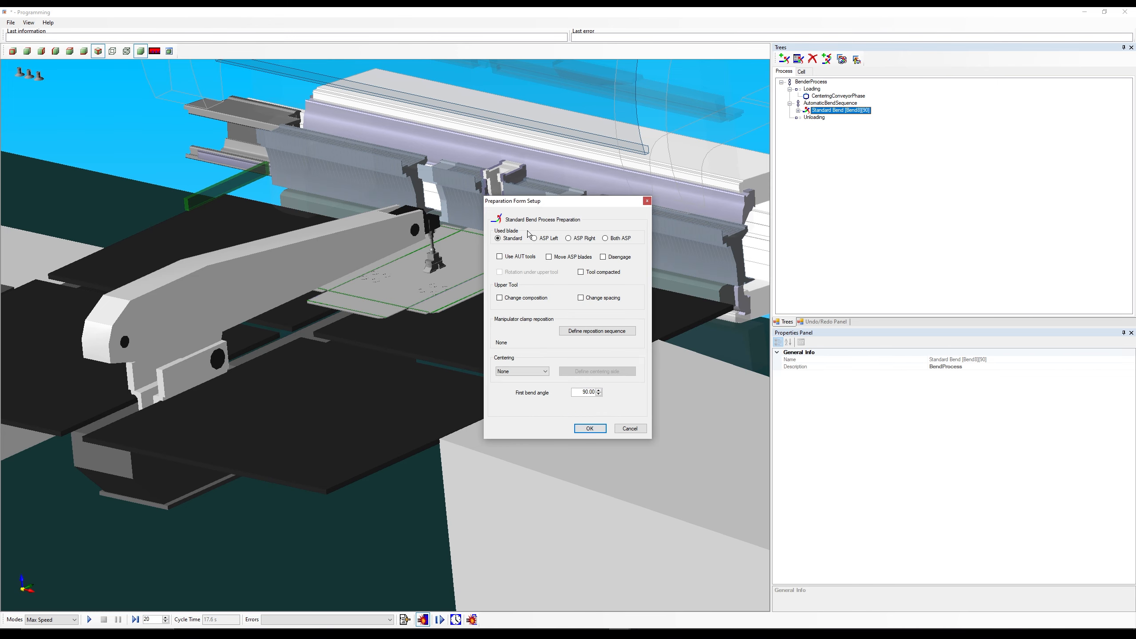
click(535, 238)
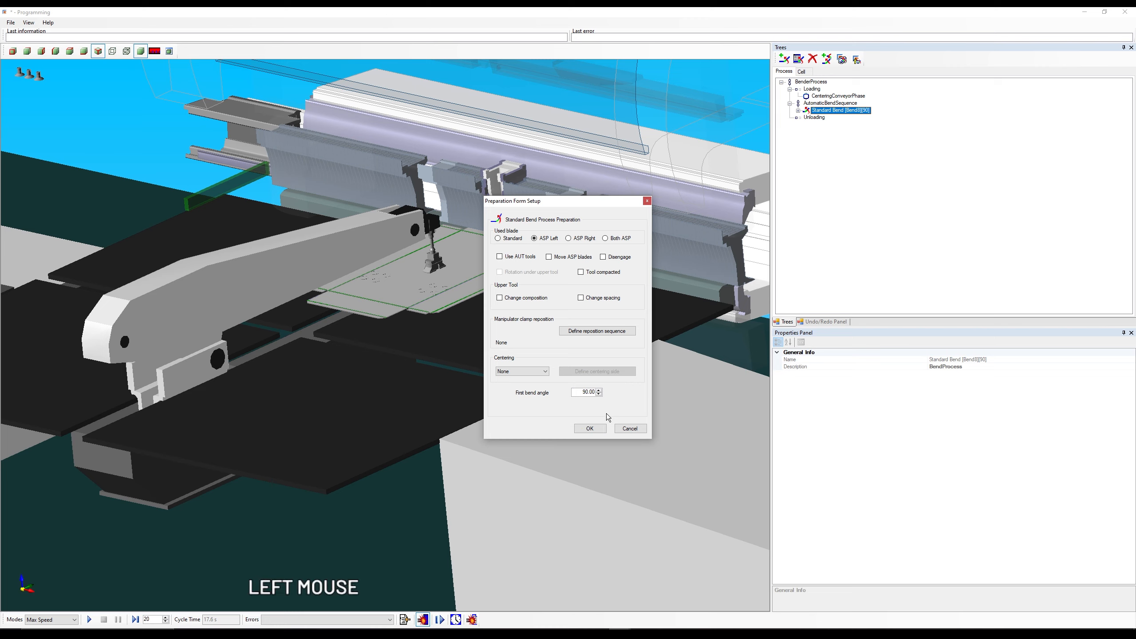
click(599, 428)
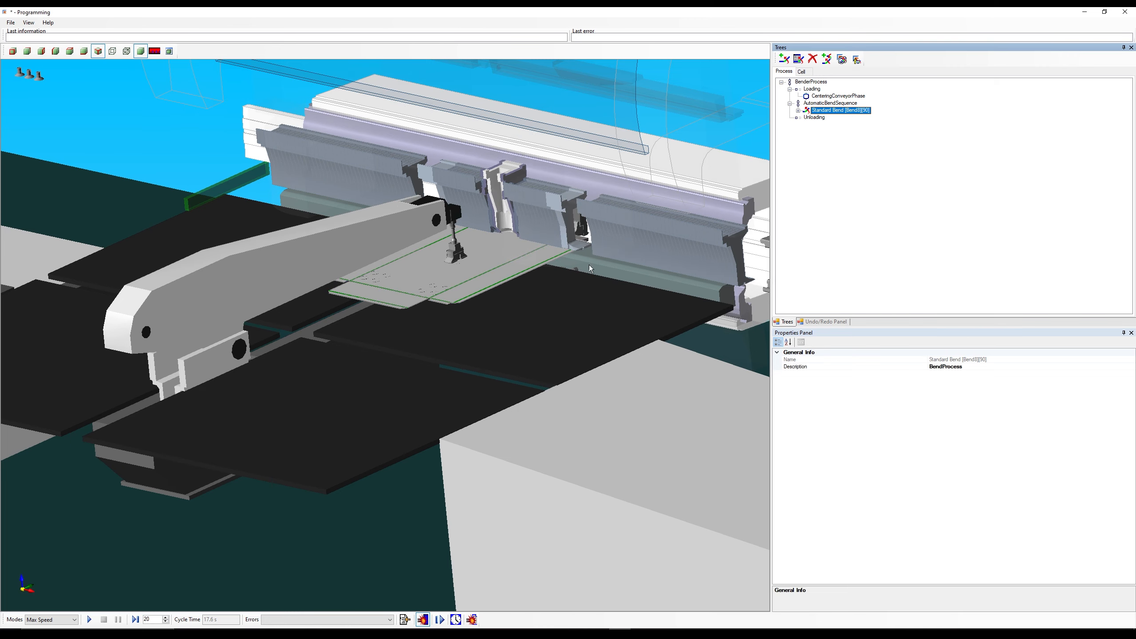
Step: Simulate the bend process and examine the blade profile beside the bent flange and its weld tab
click(815, 85)
click(89, 620)
middle_drag(536, 313, 380, 290)
scroll(427, 433, up, 5)
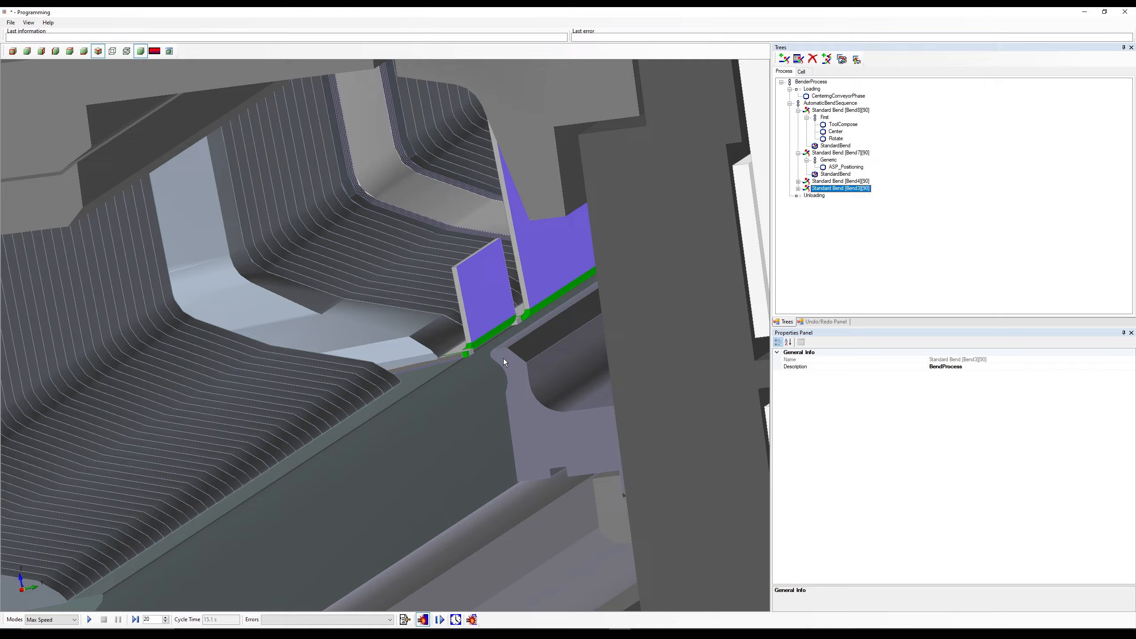
scroll(499, 357, up, 3)
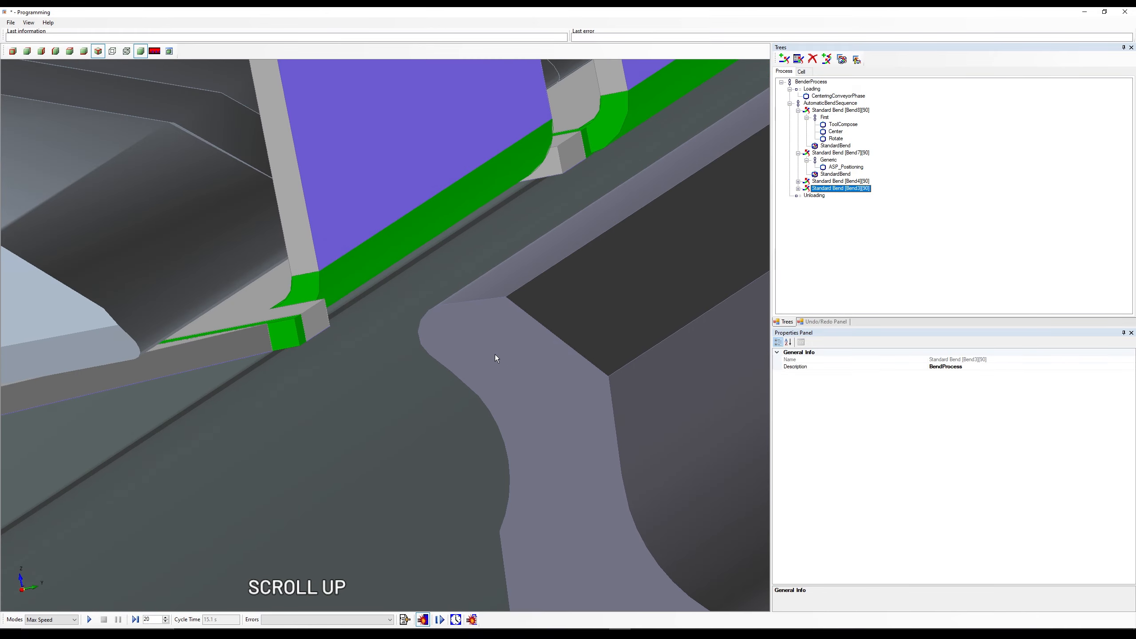
scroll(513, 357, down, 4)
middle_drag(486, 336, 556, 360)
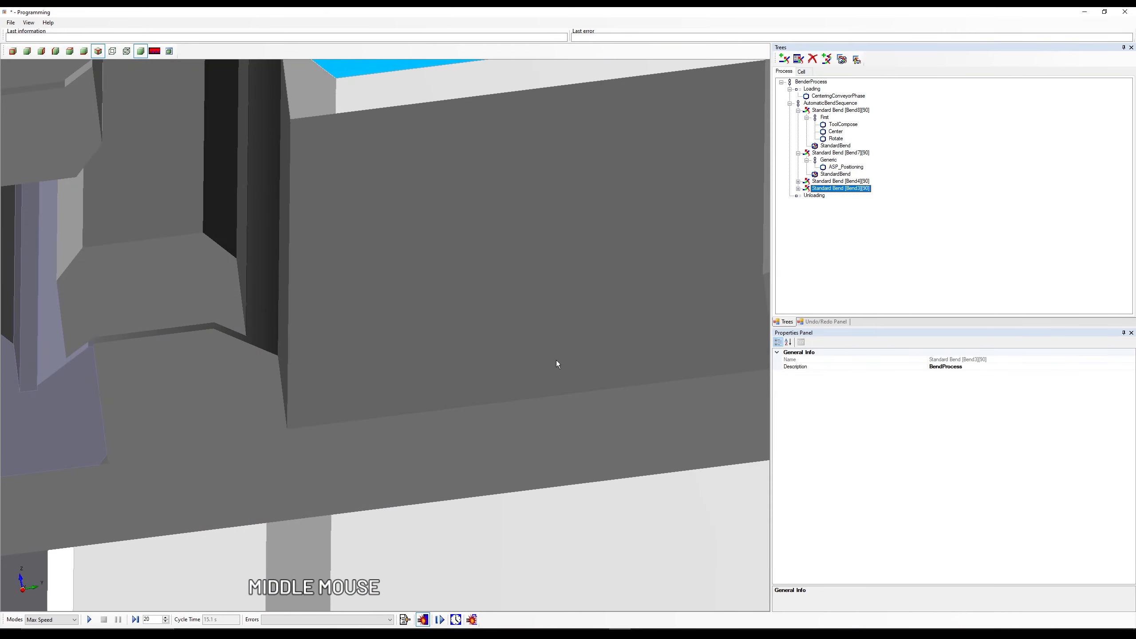
scroll(480, 366, down, 3)
middle_drag(480, 366, 502, 393)
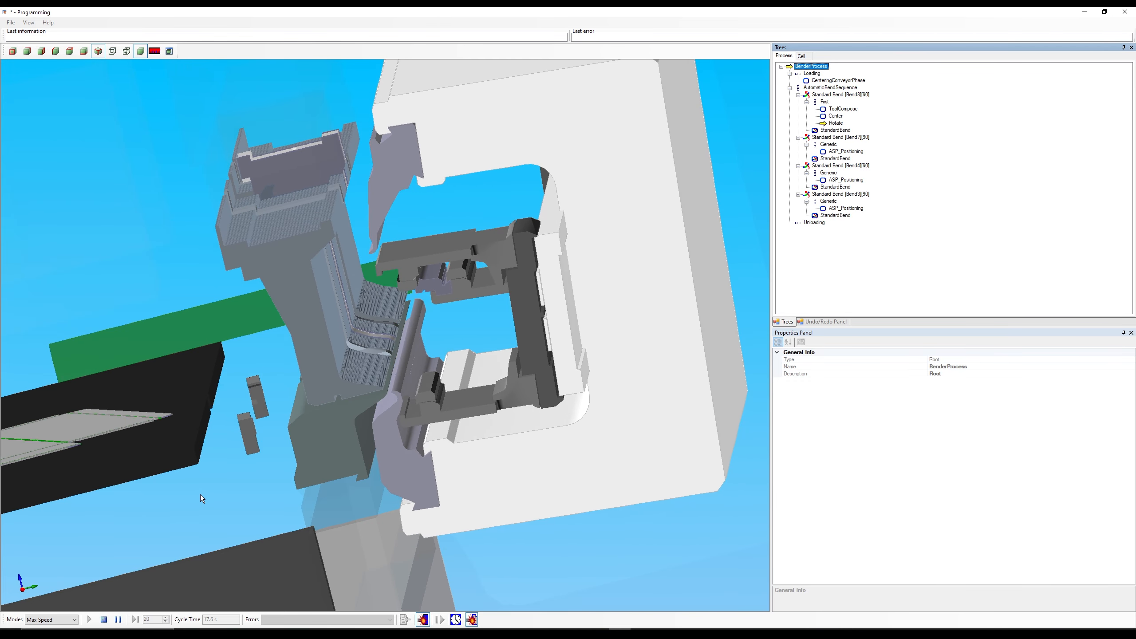
Step: Hide the bender frame in the simulation by setting its Skin Visible property to False
scroll(429, 309, up, 5)
middle_drag(402, 330, 469, 296)
scroll(495, 278, up, 6)
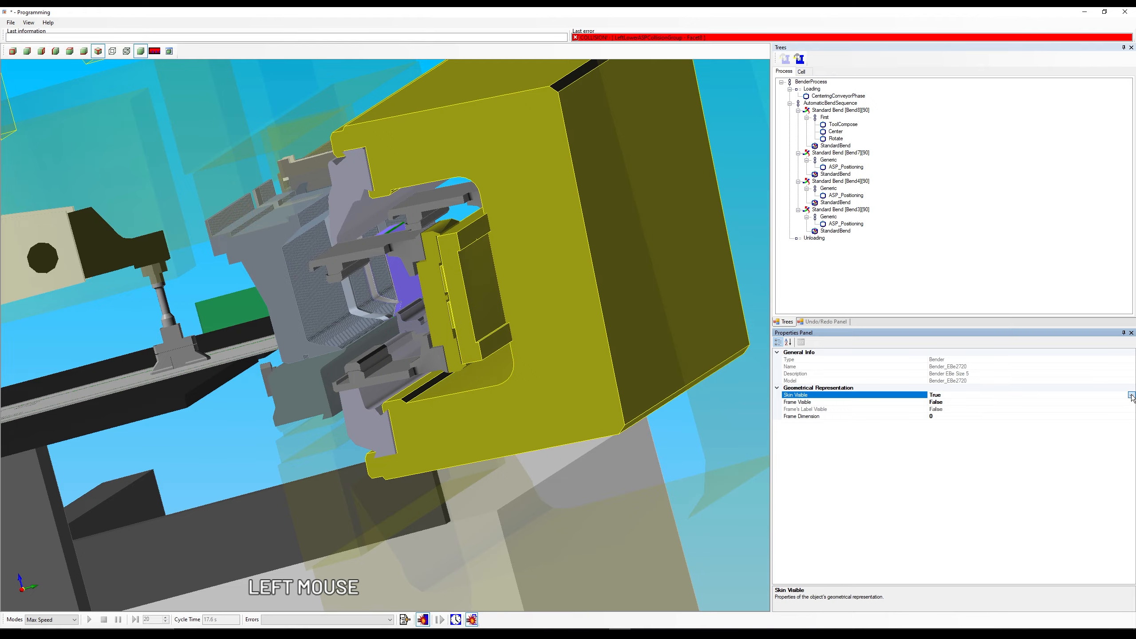
click(939, 394)
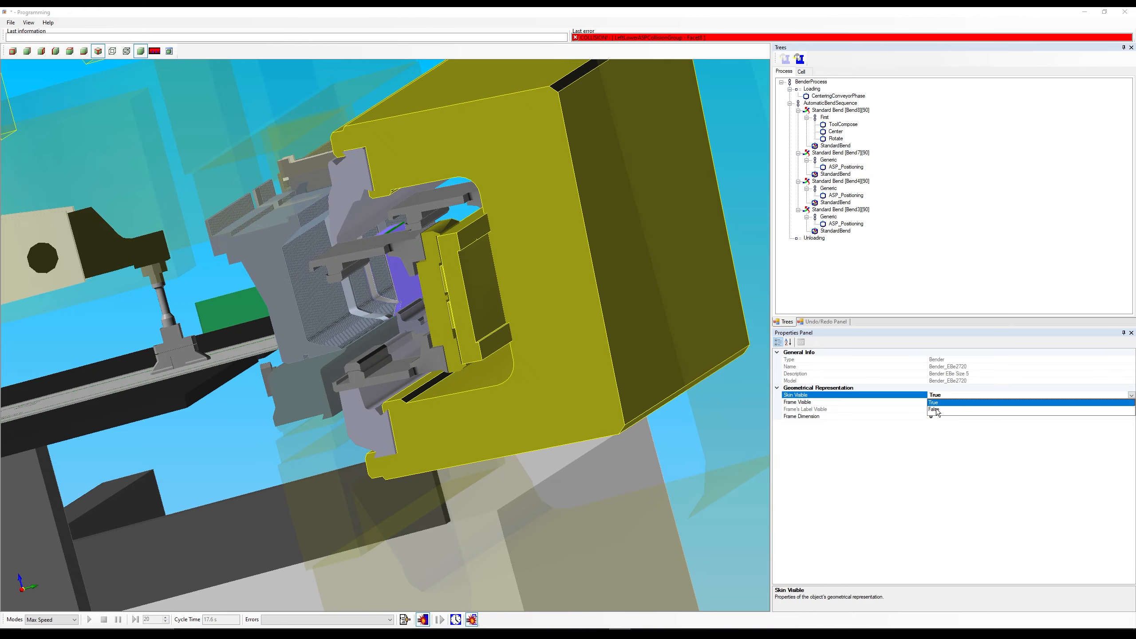
click(933, 409)
Step: Inspect the lower left ASP bracket under the bent flange and show the ASP_Positioning properties of Bend3
middle_drag(687, 428, 543, 206)
scroll(526, 210, up, 5)
scroll(533, 265, down, 5)
click(533, 309)
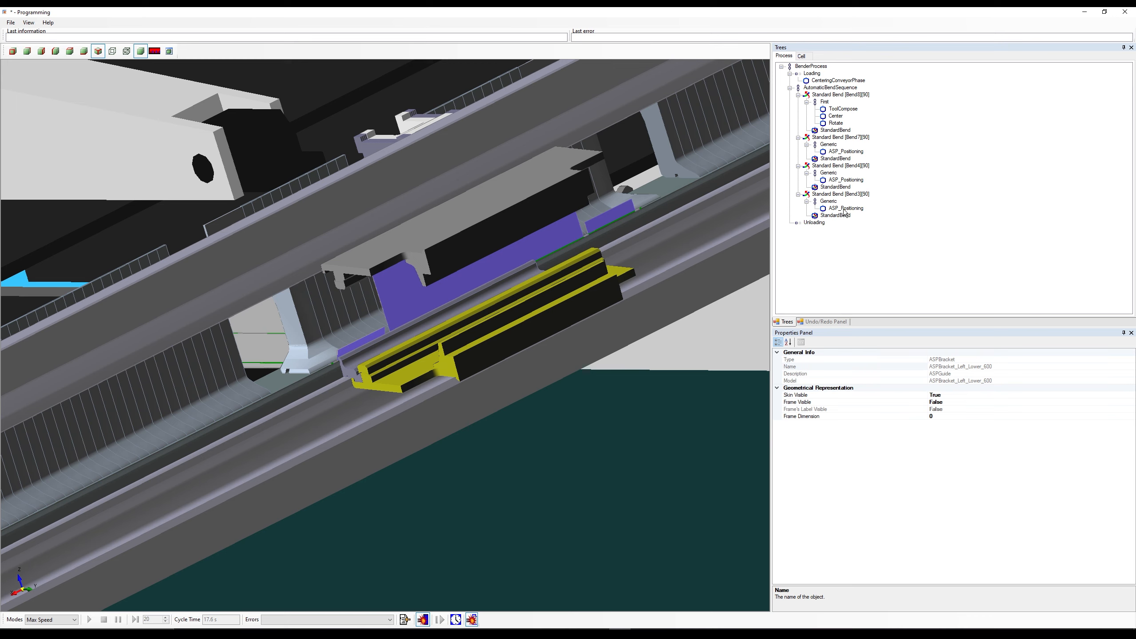
click(844, 213)
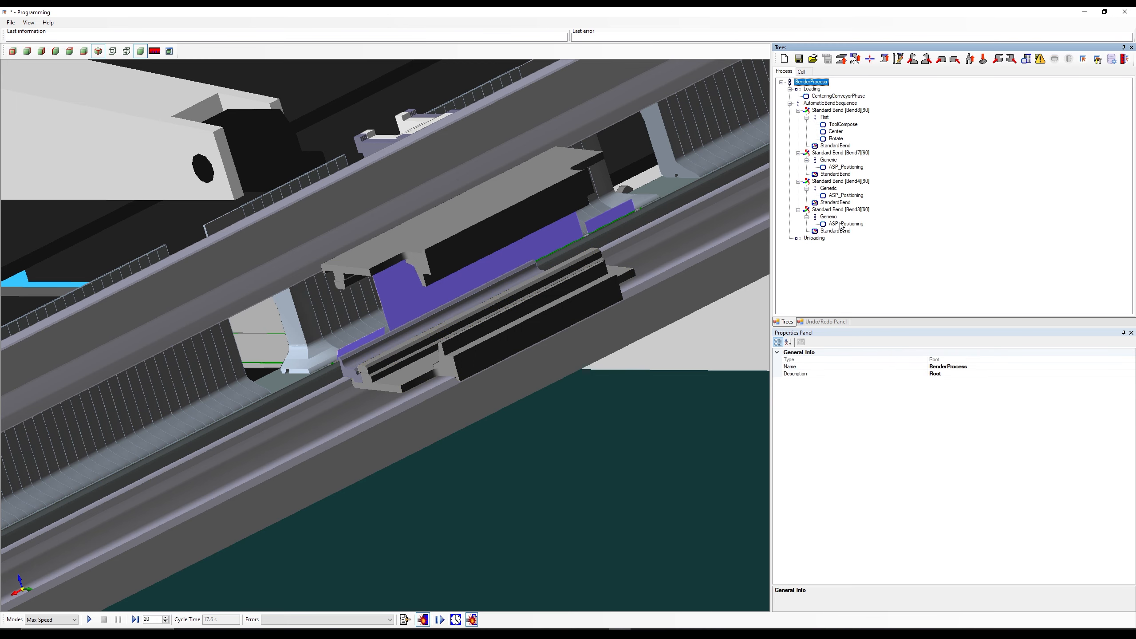
click(840, 225)
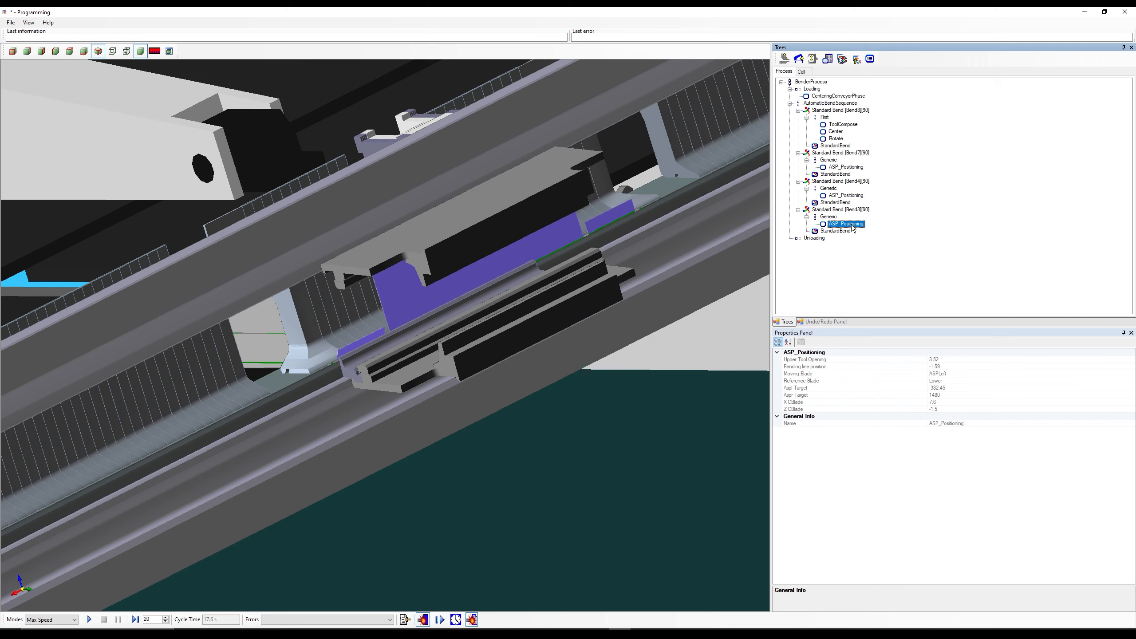
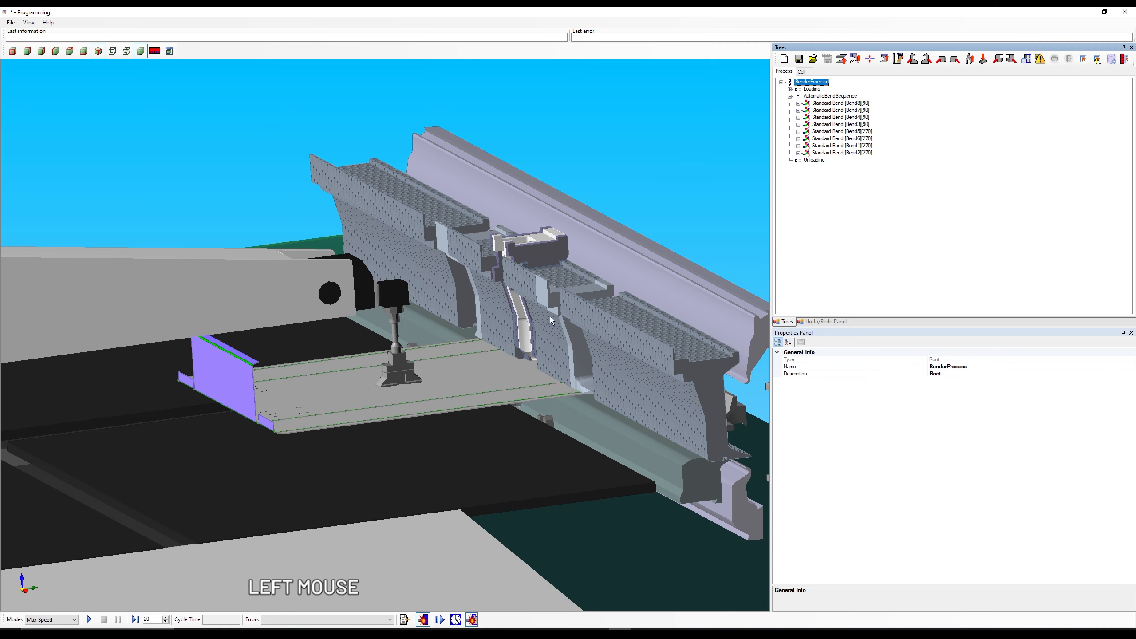
Step: Simulate the eight-bend sequence from the start and observe the ASP blades from behind the tools
click(90, 620)
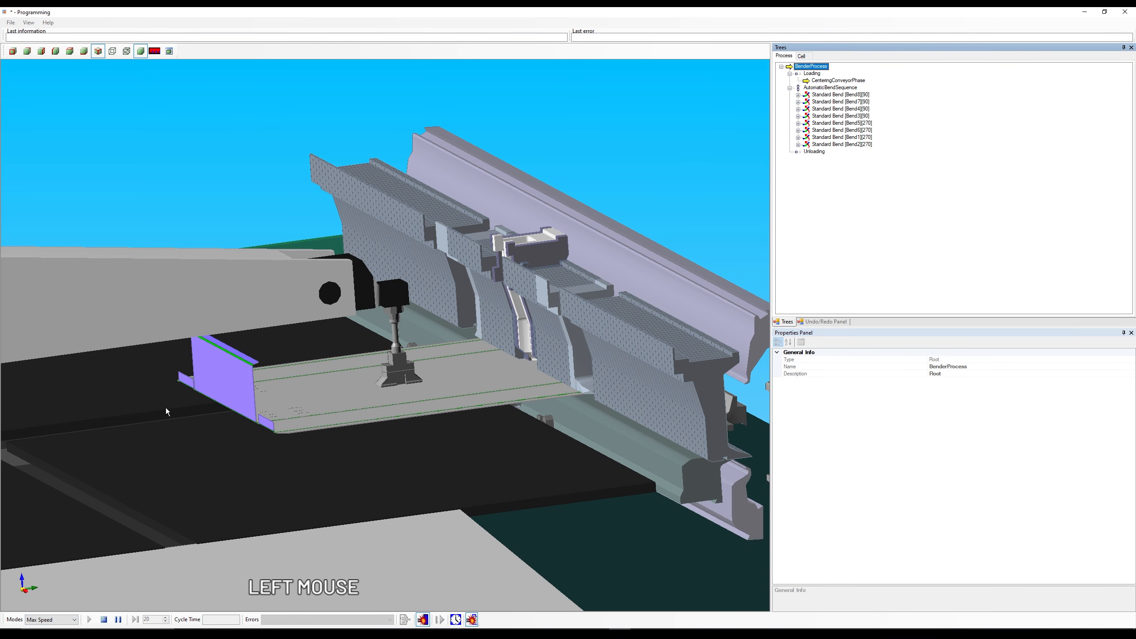
middle_drag(211, 421, 381, 495)
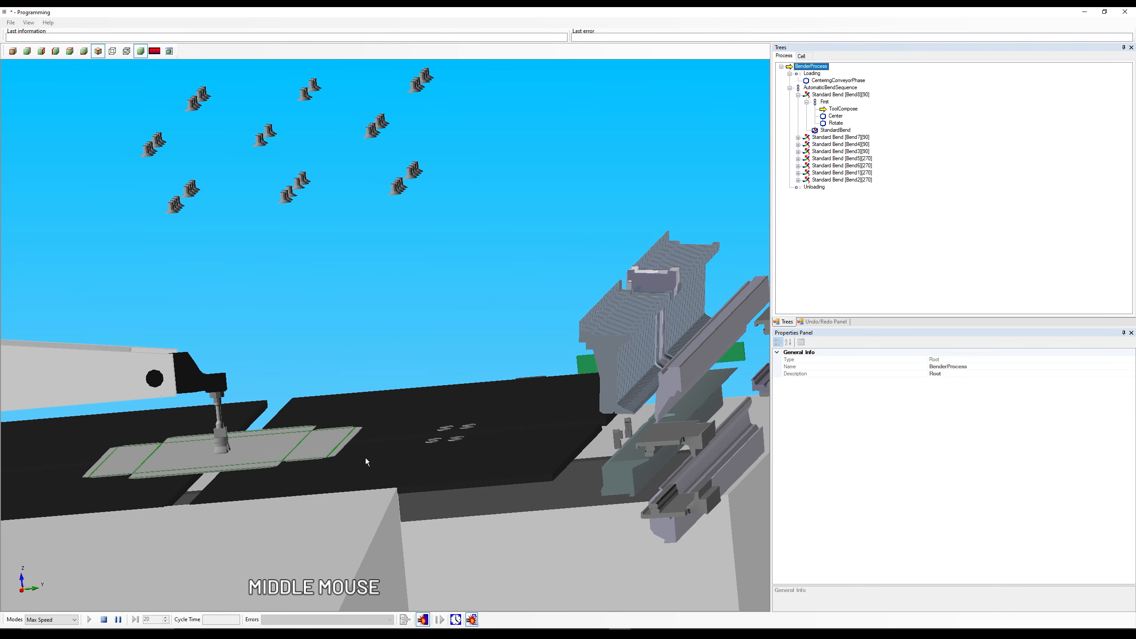
middle_drag(365, 458, 415, 420)
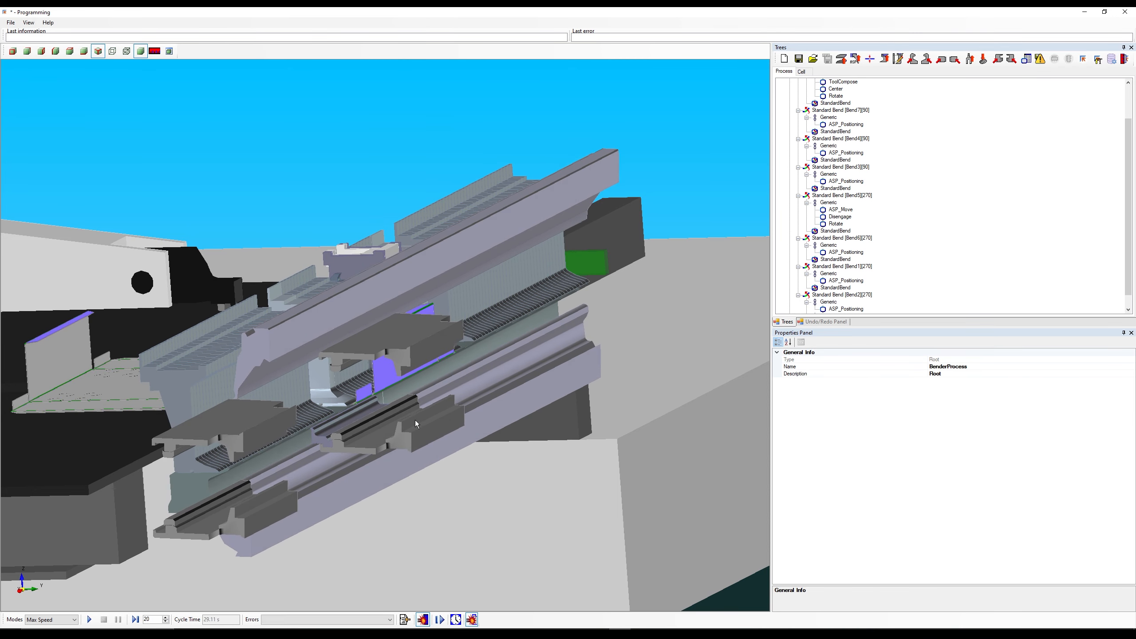
middle_drag(415, 420, 555, 441)
scroll(884, 291, down, 2)
Step: Use fast programming to add standard-blade bends for Bend12, Bend11, Bend9 and Bend10 after Bend2
click(840, 281)
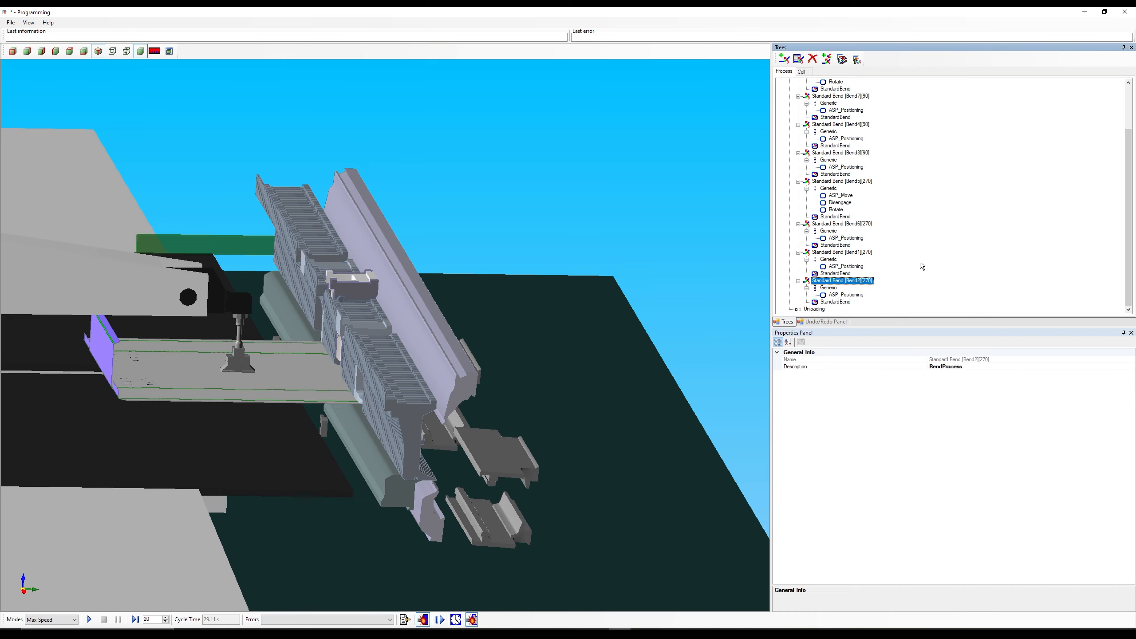
click(827, 58)
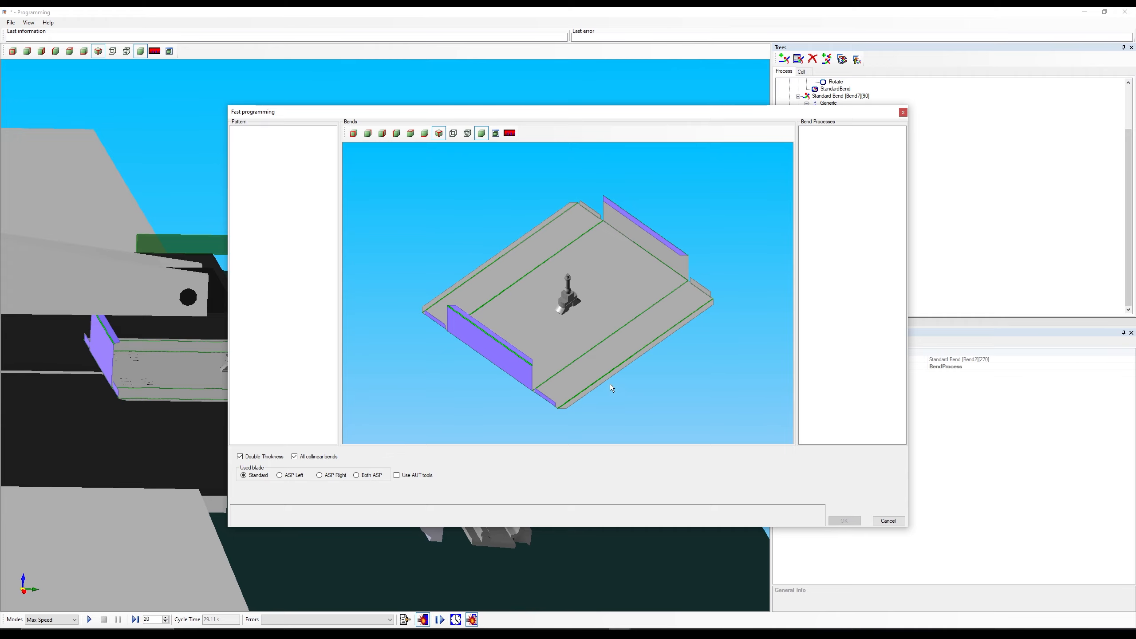
key(alt)
alt+click(611, 371)
alt+click(602, 342)
alt+click(500, 257)
alt+click(532, 271)
click(852, 517)
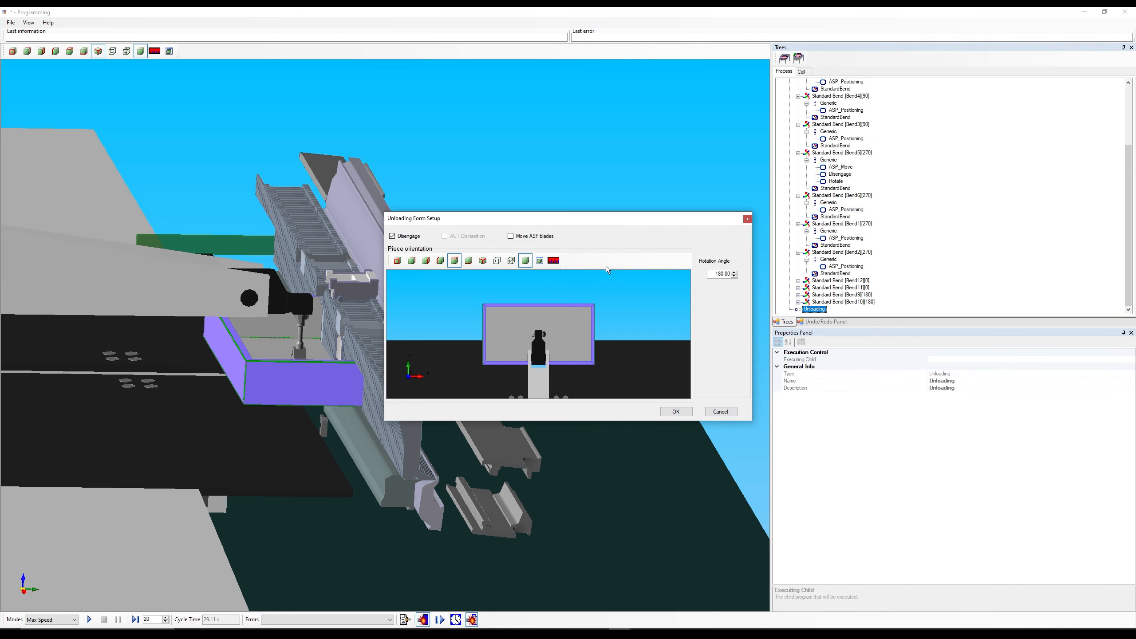
Step: Add the unloading sequence with Disengage enabled and a rotation angle of 180°, and view the unloaded box
click(676, 411)
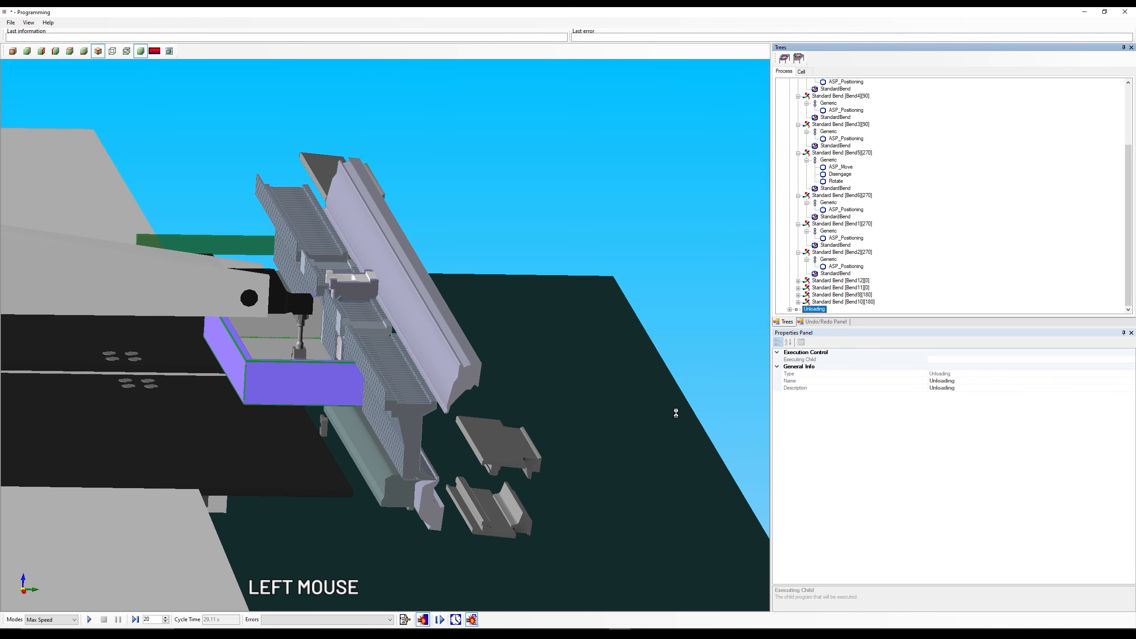
scroll(889, 267, down, 1)
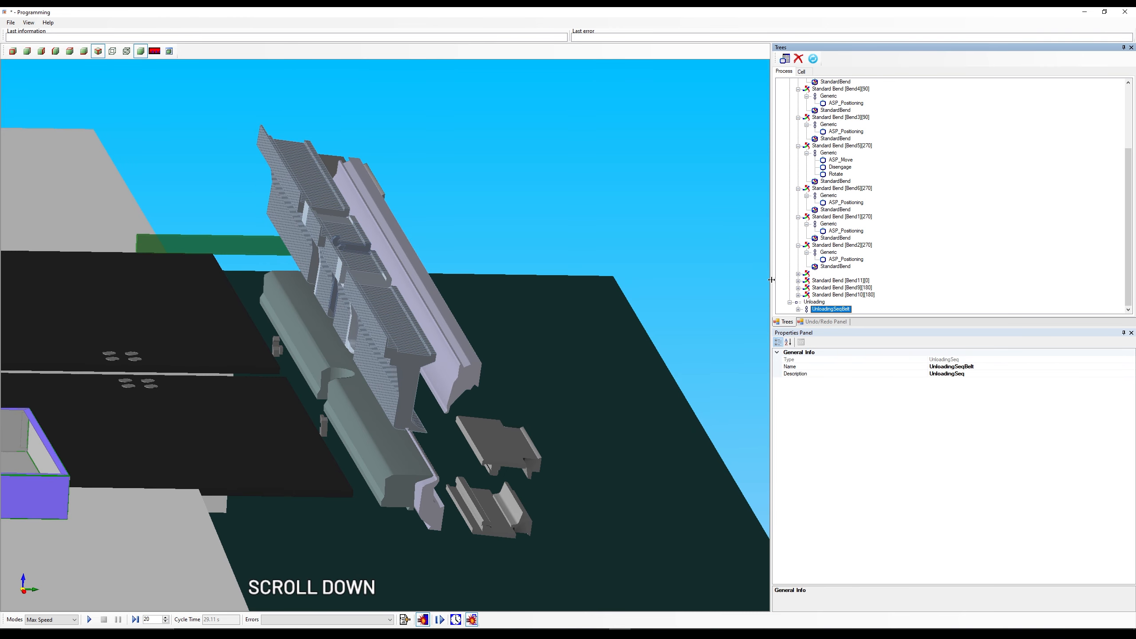
scroll(592, 350, down, 3)
middle_drag(579, 371, 508, 331)
scroll(868, 129, up, 4)
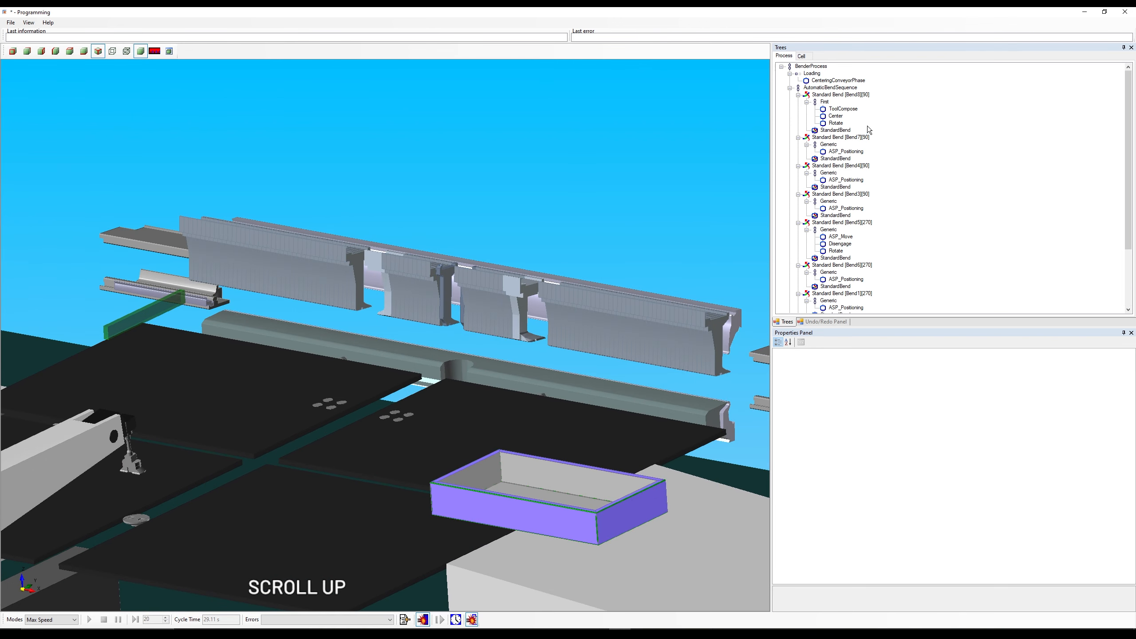
Step: Simulate the complete BenderProcess from the root and watch the box through all bends to unloading
click(811, 66)
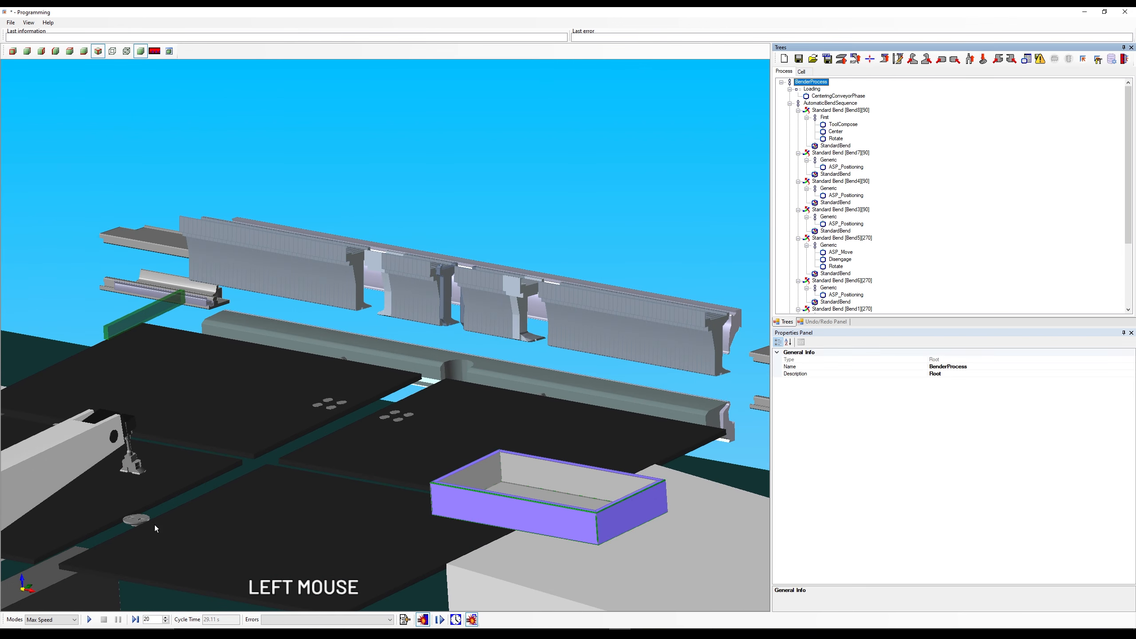
click(90, 620)
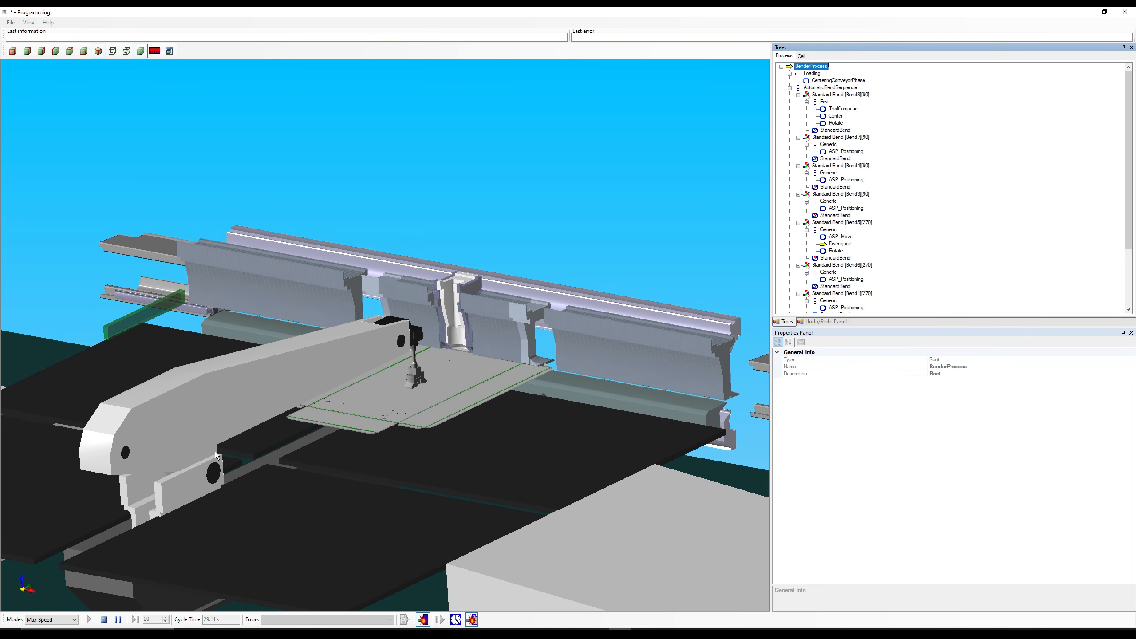
scroll(215, 451, down, 3)
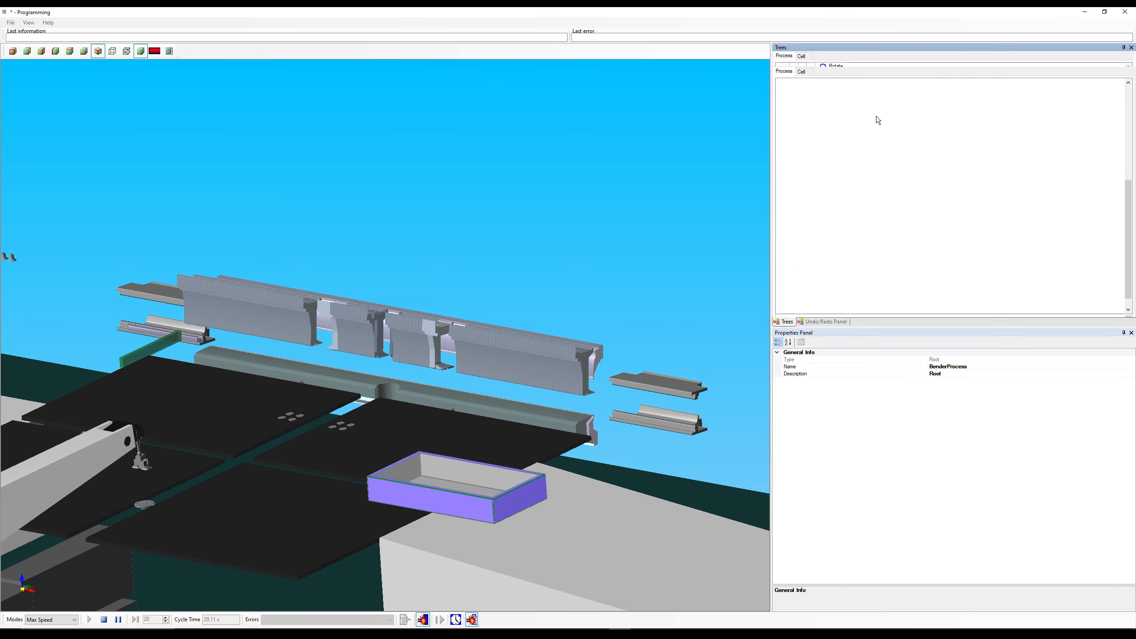
scroll(857, 216, up, 2)
Step: Remove all bend processes after Bend7, starting with Bend10 and working backwards to Bend4
scroll(856, 215, down, 3)
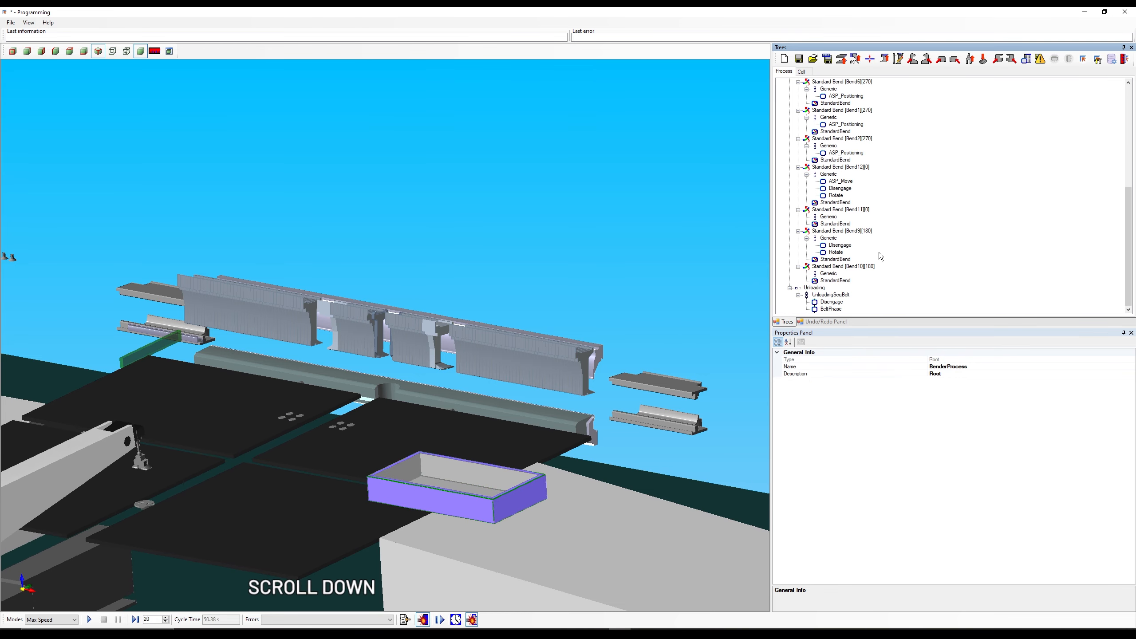
click(847, 266)
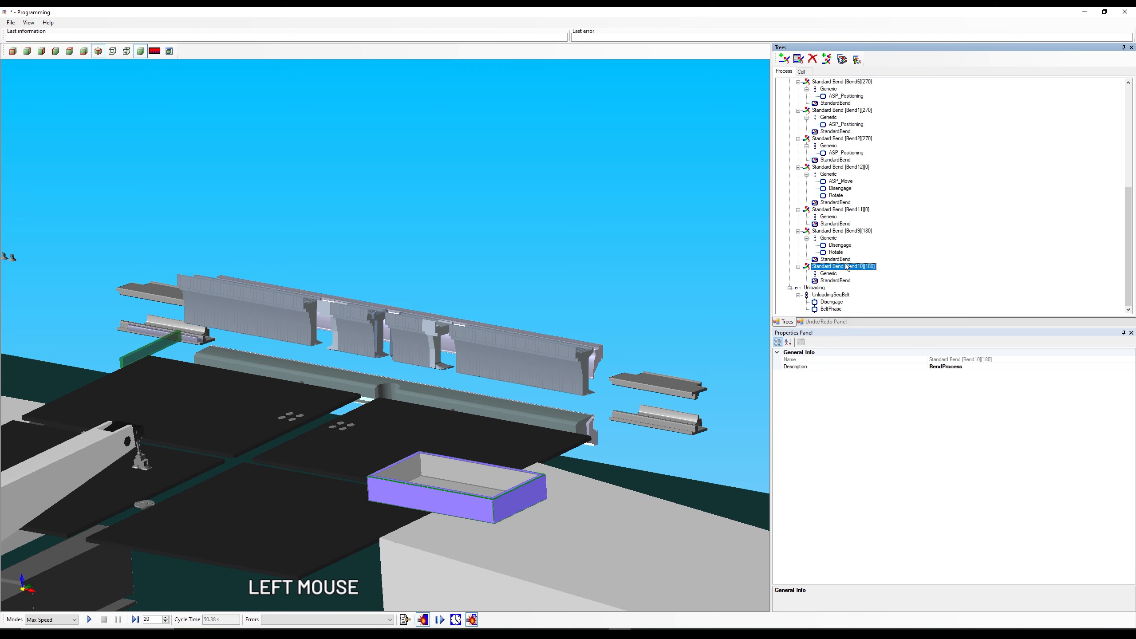
click(816, 62)
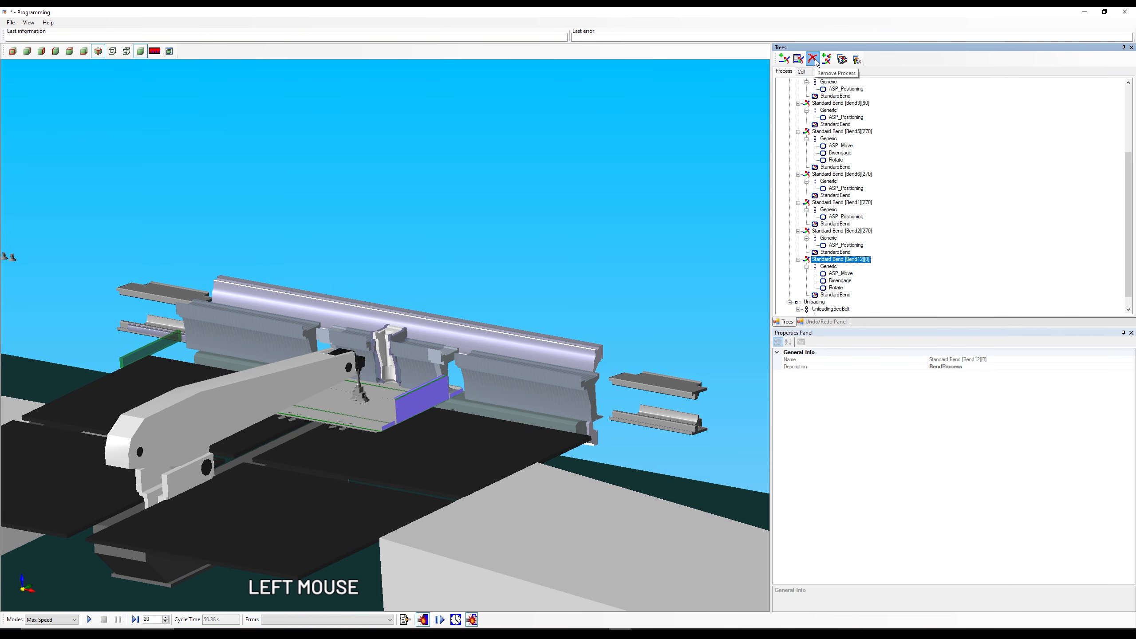
click(815, 60)
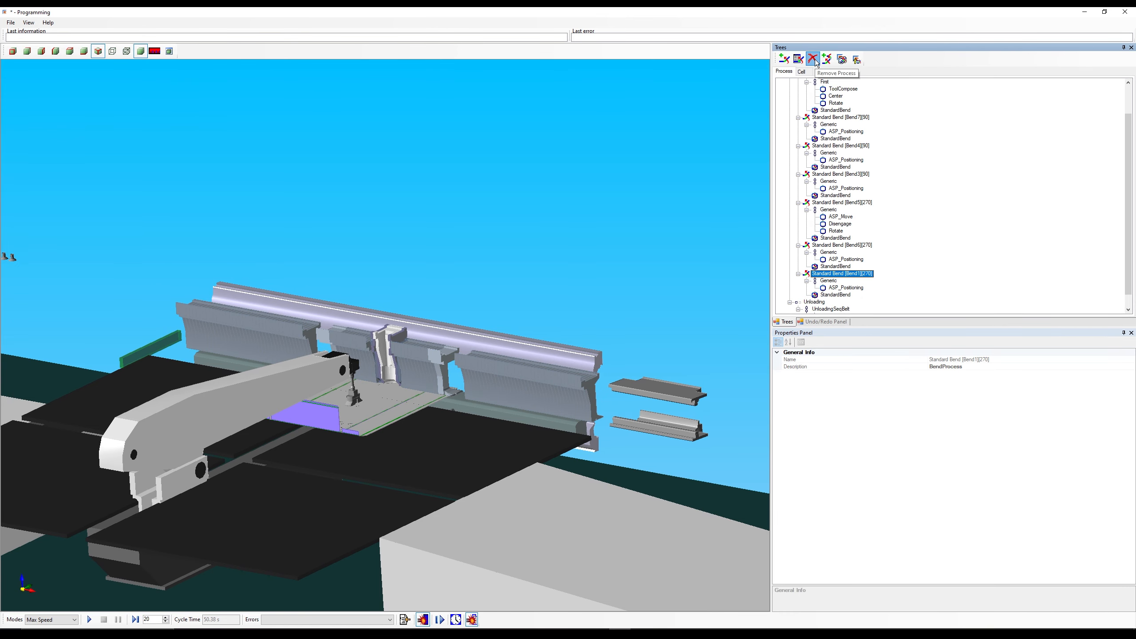
click(815, 61)
click(816, 62)
click(816, 62)
click(816, 61)
click(816, 62)
Step: Select the lower ASP guide in the ASP blade setup and add an ASP S1 250 blade to it
middle_drag(702, 322, 678, 481)
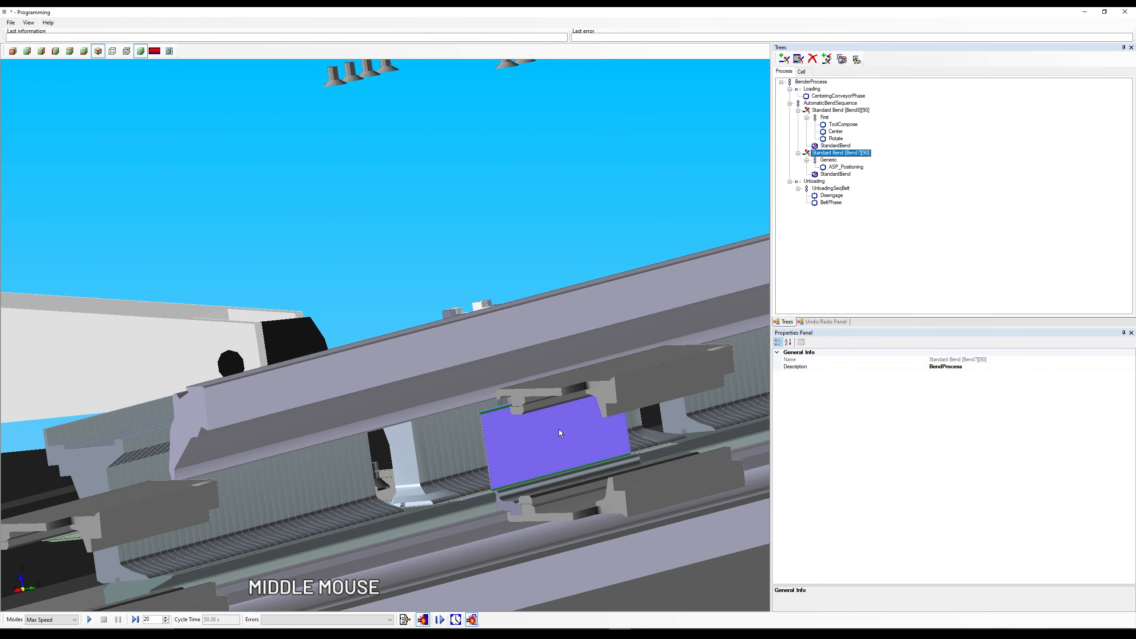
scroll(560, 433, down, 3)
scroll(418, 455, down, 2)
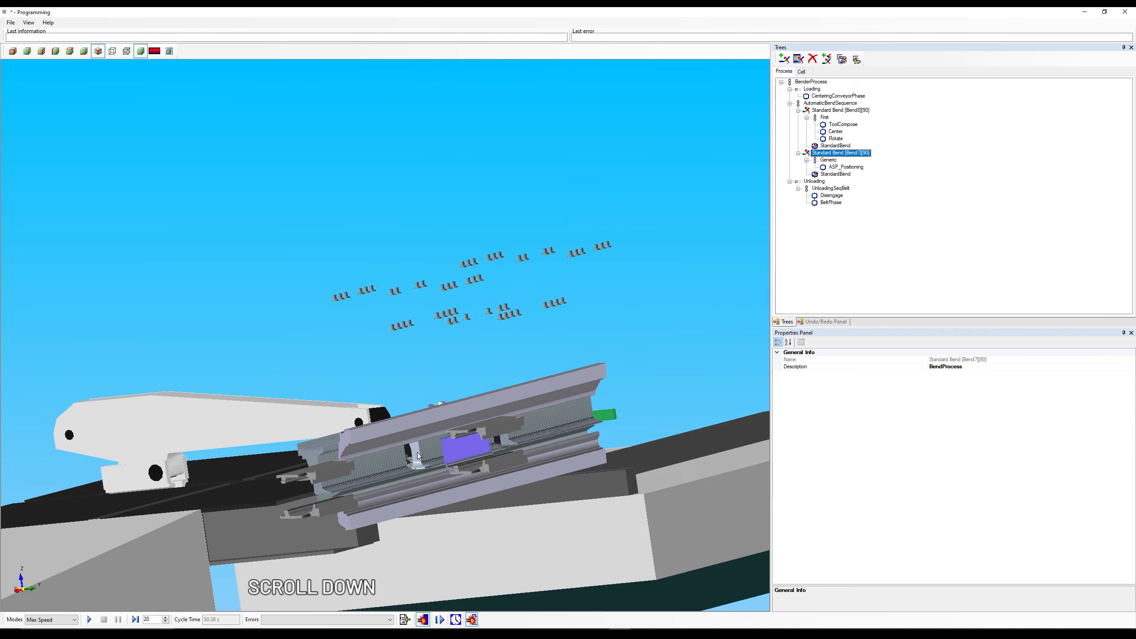
scroll(538, 450, up, 5)
scroll(339, 514, down, 5)
scroll(311, 514, up, 6)
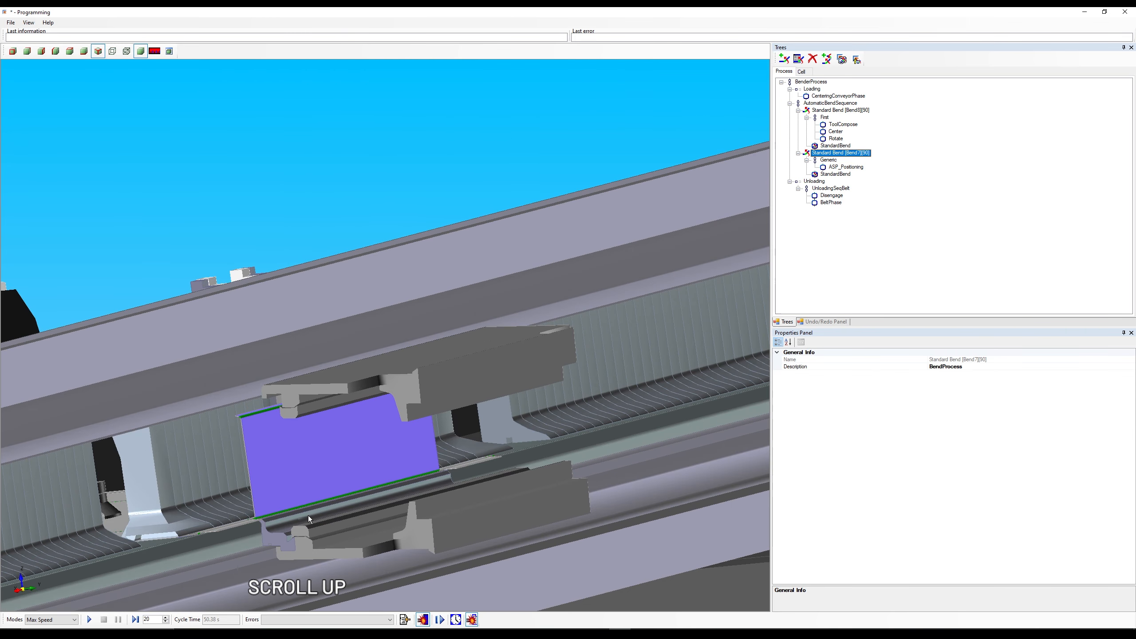
click(897, 227)
click(810, 82)
click(855, 59)
middle_drag(565, 405, 578, 425)
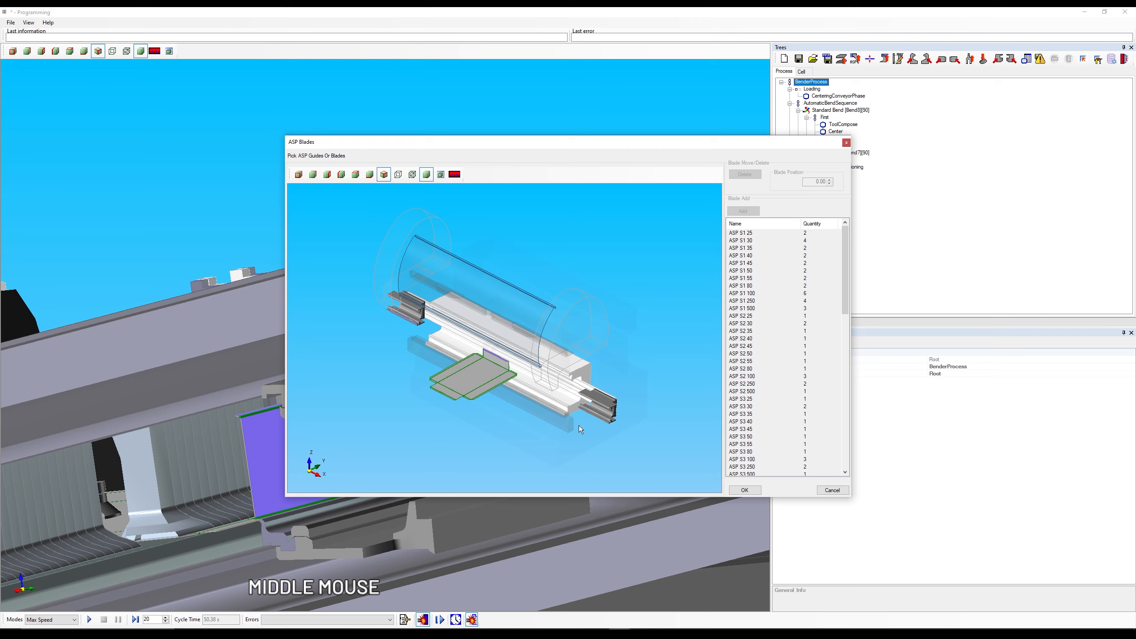
scroll(579, 425, up, 7)
click(610, 335)
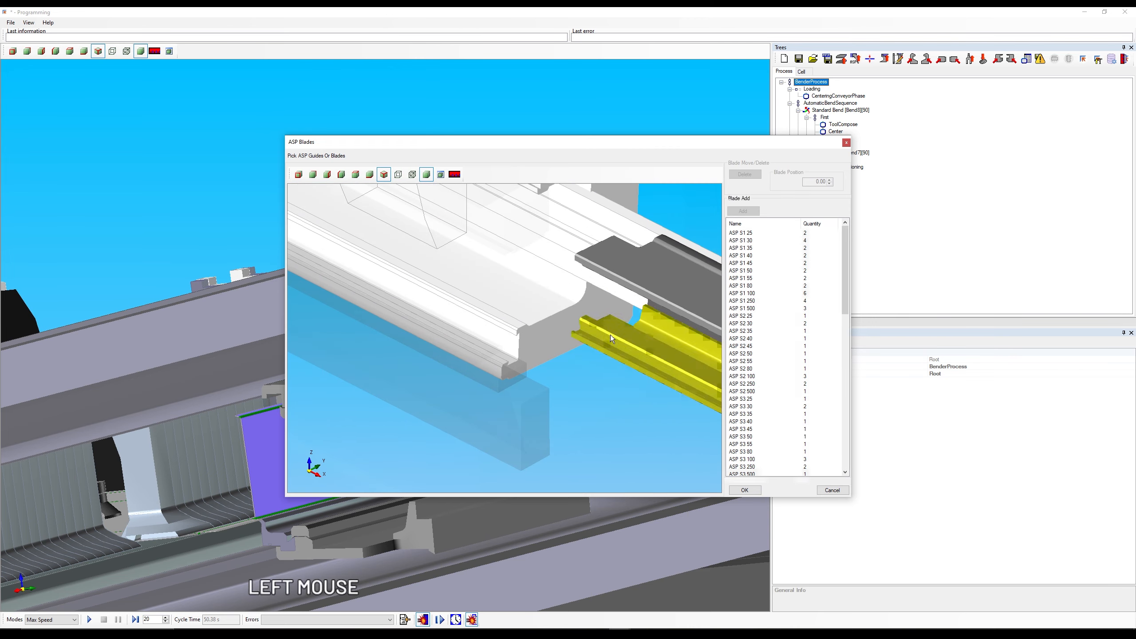
click(746, 301)
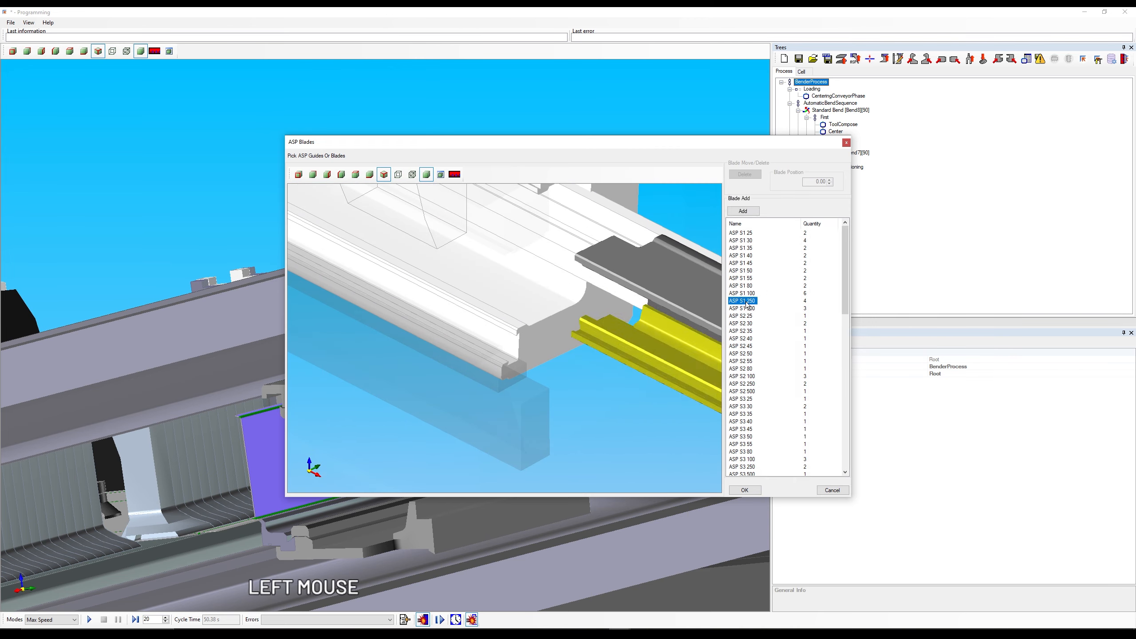
click(749, 211)
click(745, 490)
Step: Add a standard bend after Bend7 for collinear bends Bend3 and Bend4 using both ASP blades, and simulate it
scroll(545, 343, down, 5)
middle_drag(427, 395, 450, 400)
scroll(476, 385, up, 5)
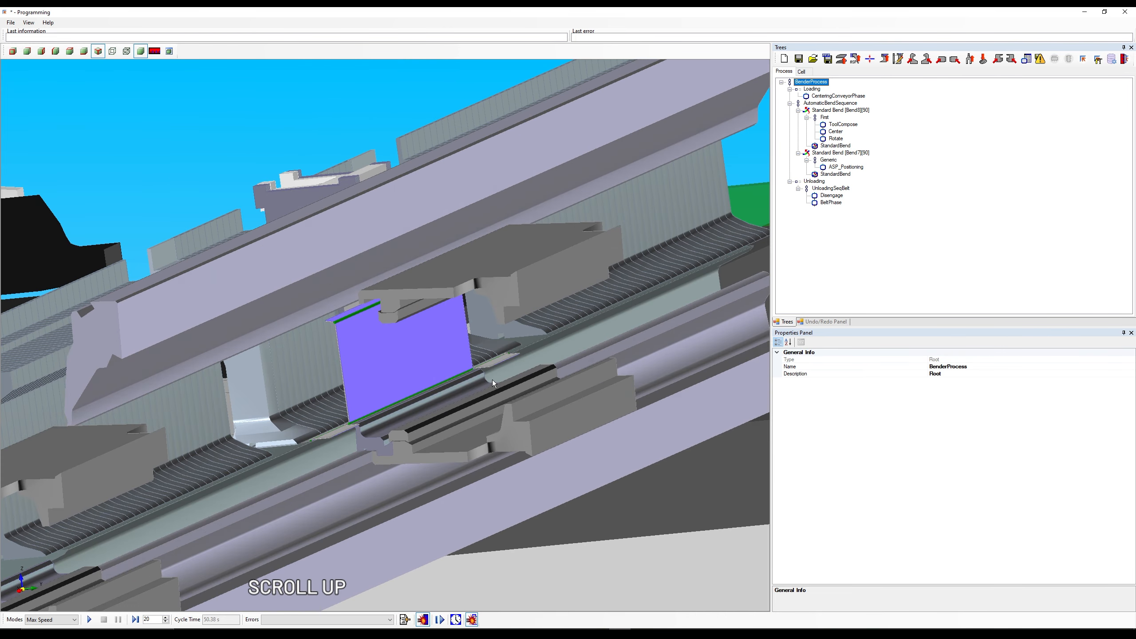
click(833, 153)
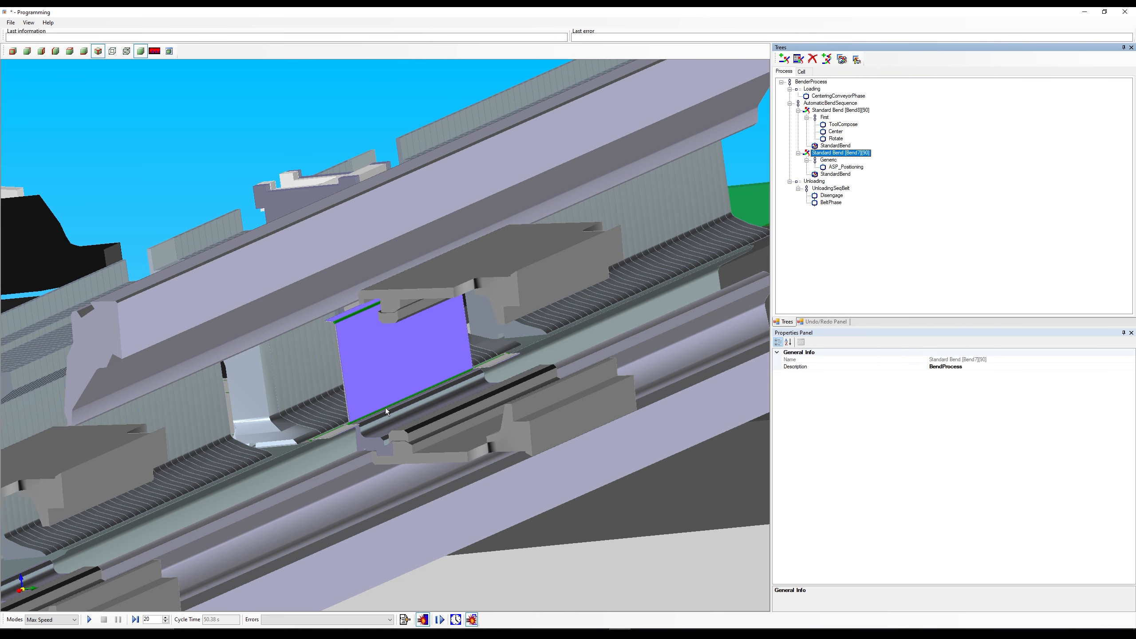
click(786, 59)
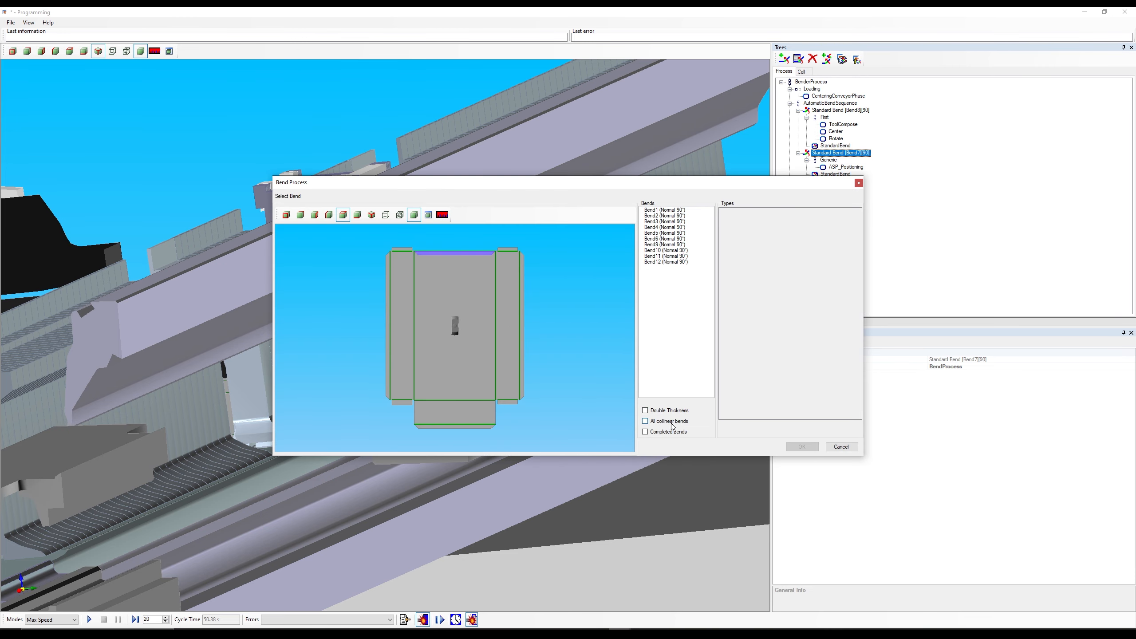
scroll(501, 251, up, 3)
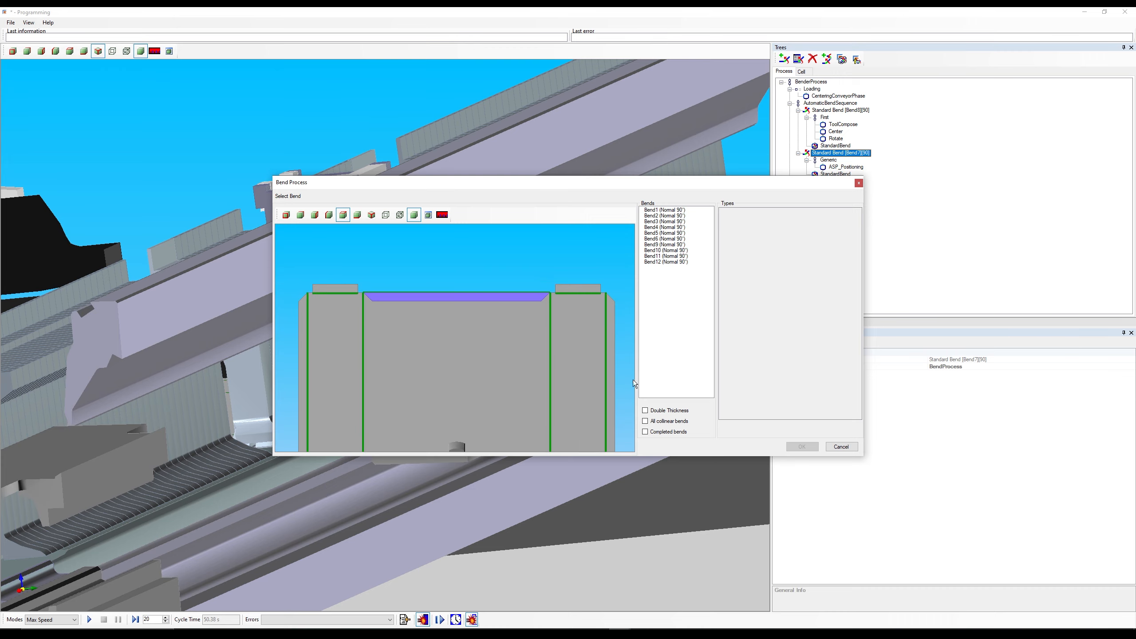
click(646, 421)
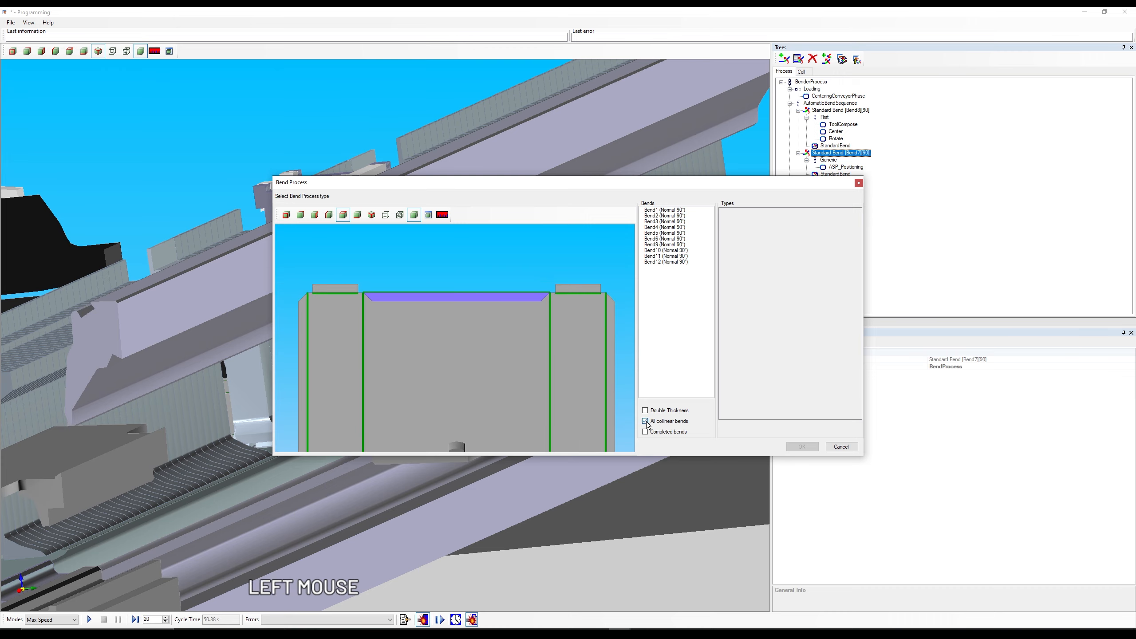
click(664, 221)
click(762, 216)
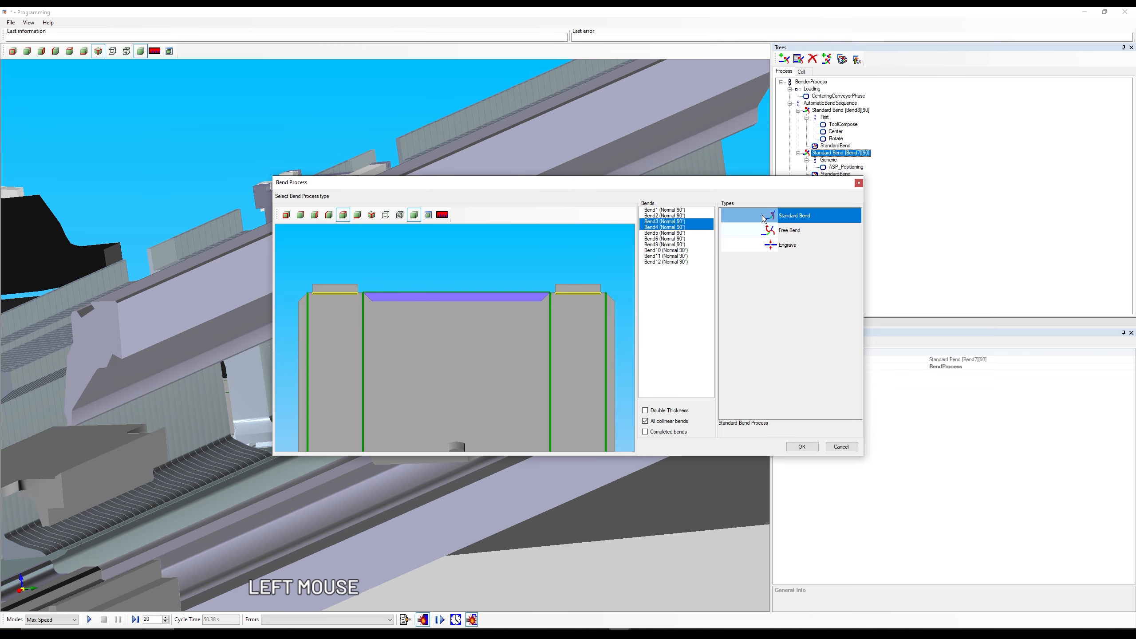
click(801, 446)
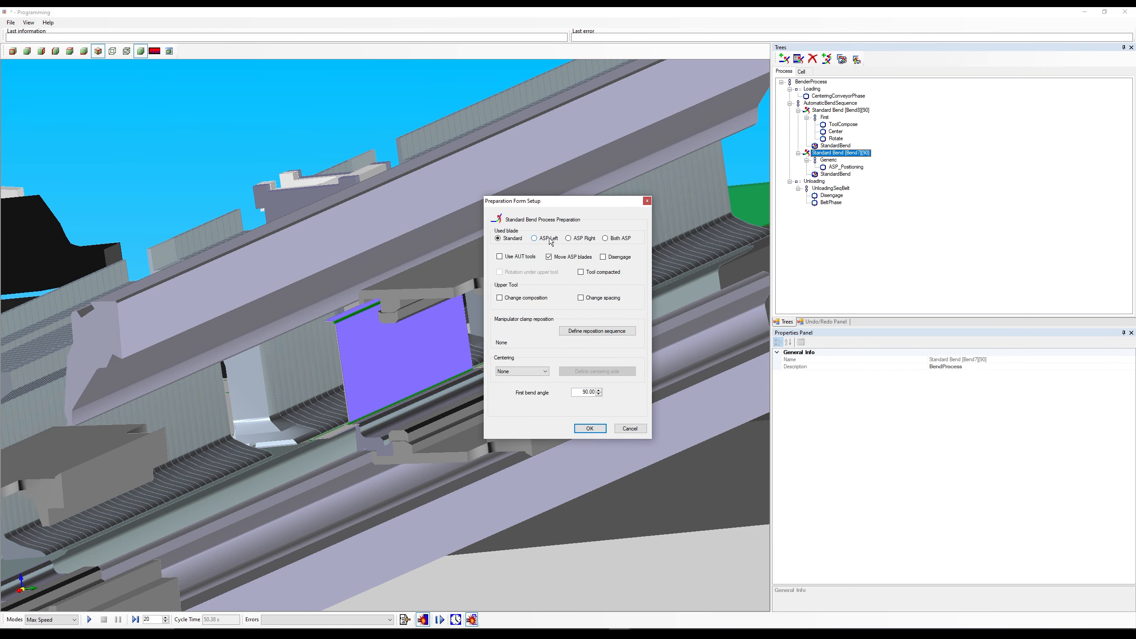
click(618, 240)
click(589, 428)
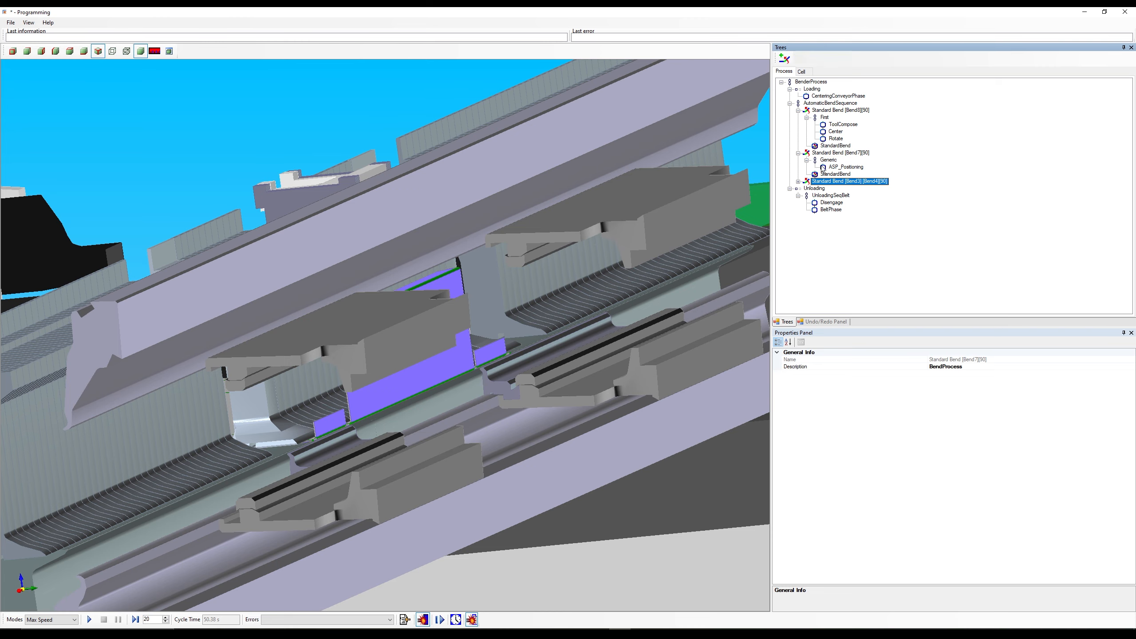
click(89, 619)
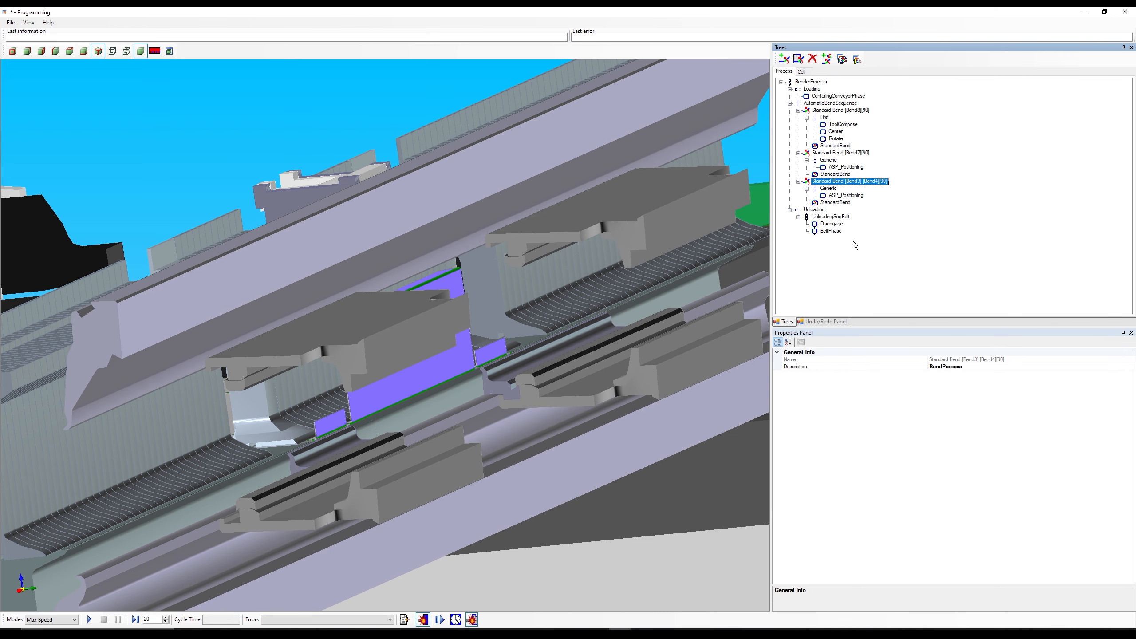
Step: Add separate standard bends for Bend5 and Bend6 after the combined Bend3 and Bend4 process
click(784, 59)
click(589, 428)
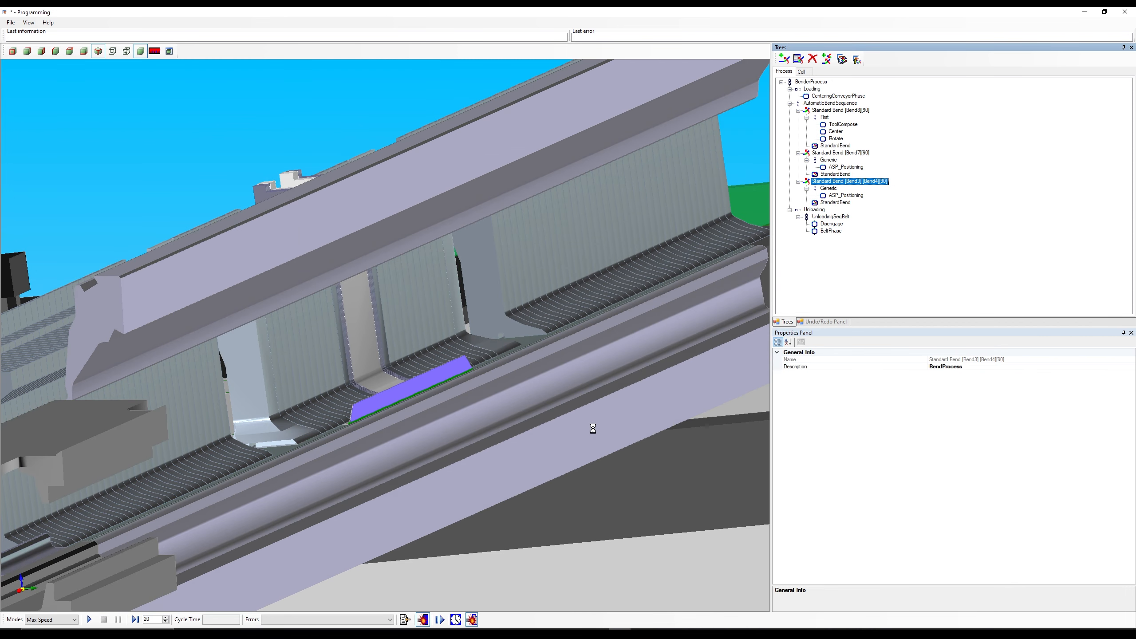
click(785, 60)
click(665, 221)
click(802, 446)
click(589, 428)
Step: Add a standard bend for collinear bends Bend1 and Bend2 after Bend6, using both ASP blades
click(779, 63)
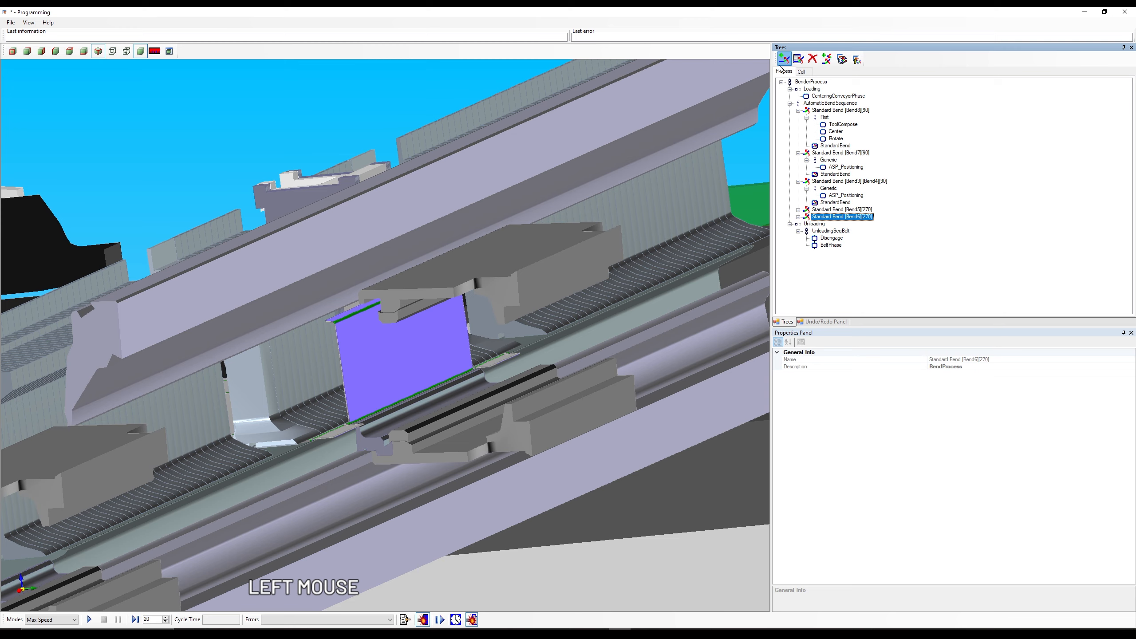
click(645, 420)
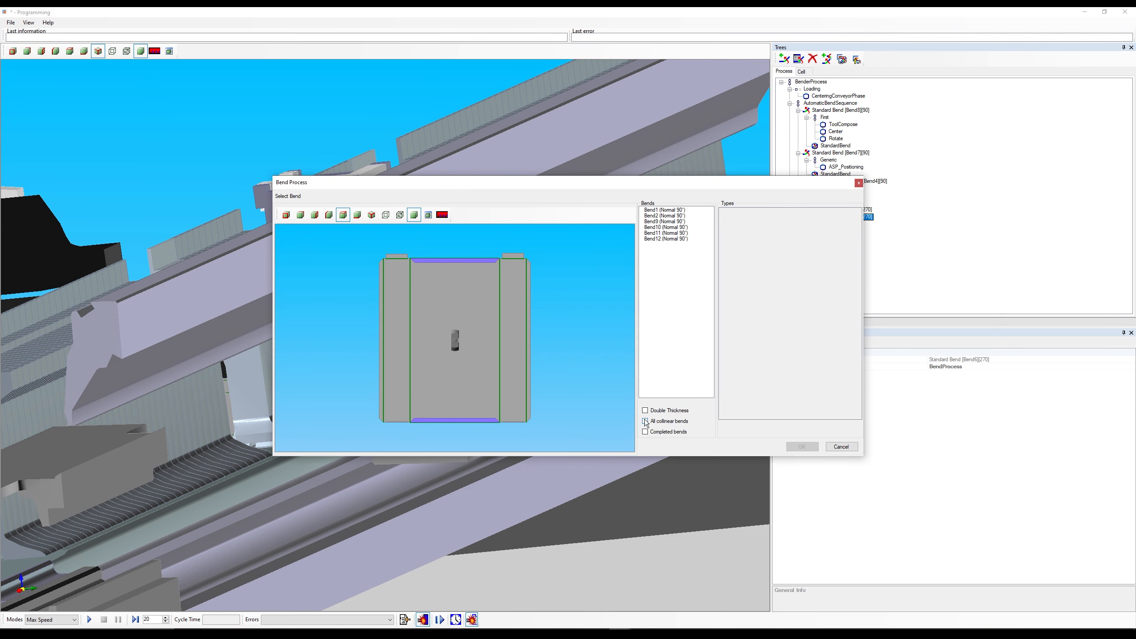
click(510, 261)
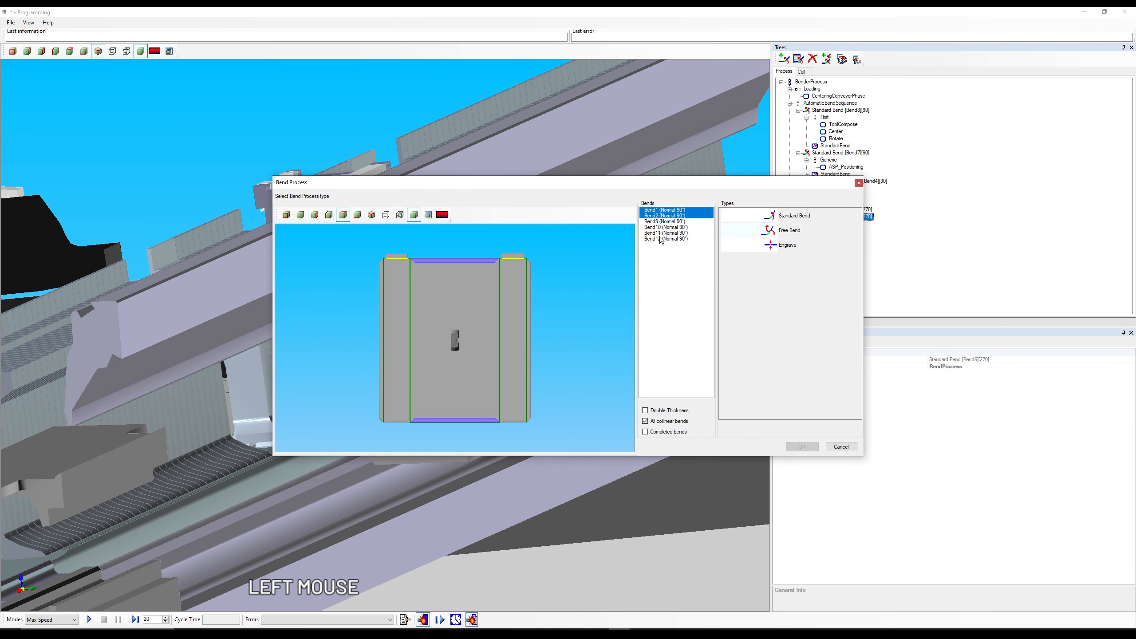
click(776, 216)
click(801, 446)
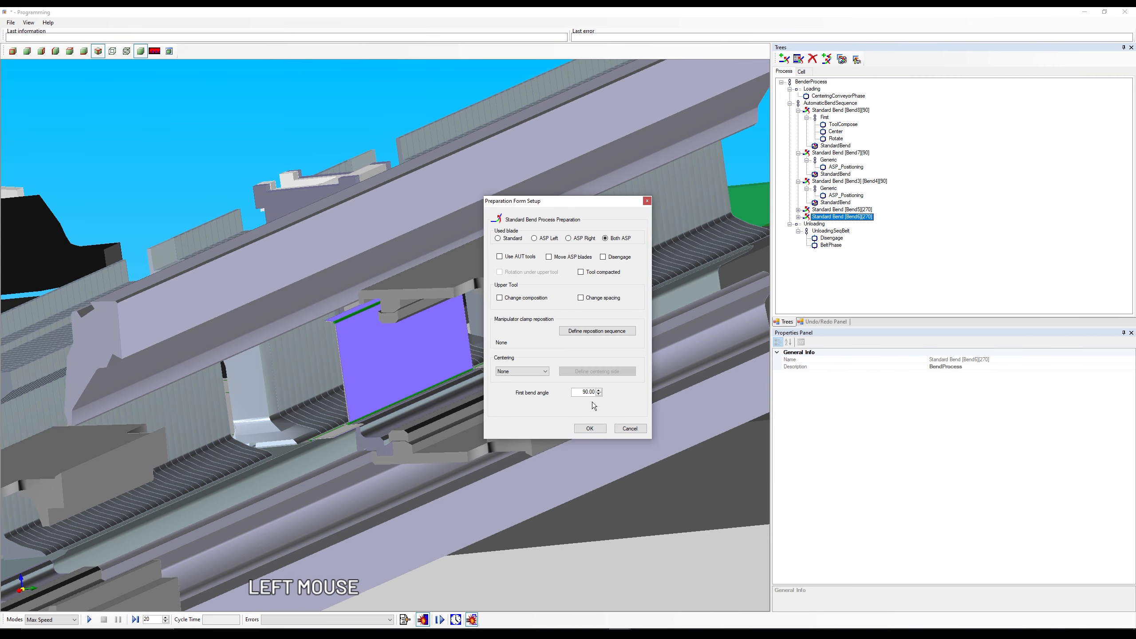
click(588, 427)
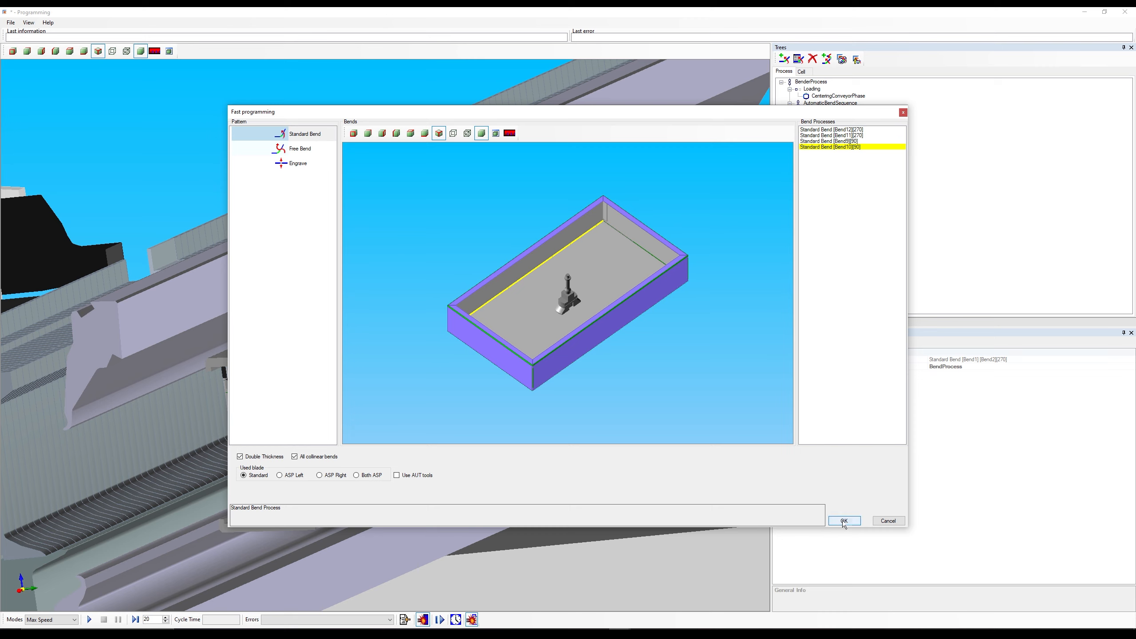
Step: Use fast programming to add standard-blade bends Bend12, Bend11, Bend9 and Bend10, and simulate the whole process
click(841, 520)
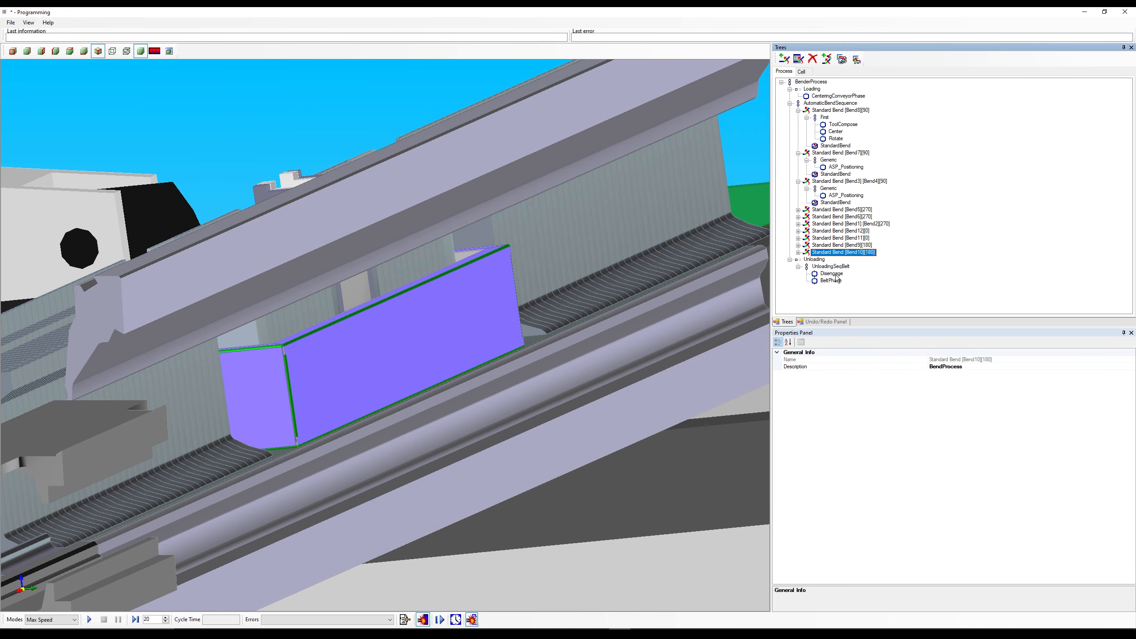
click(810, 82)
click(89, 620)
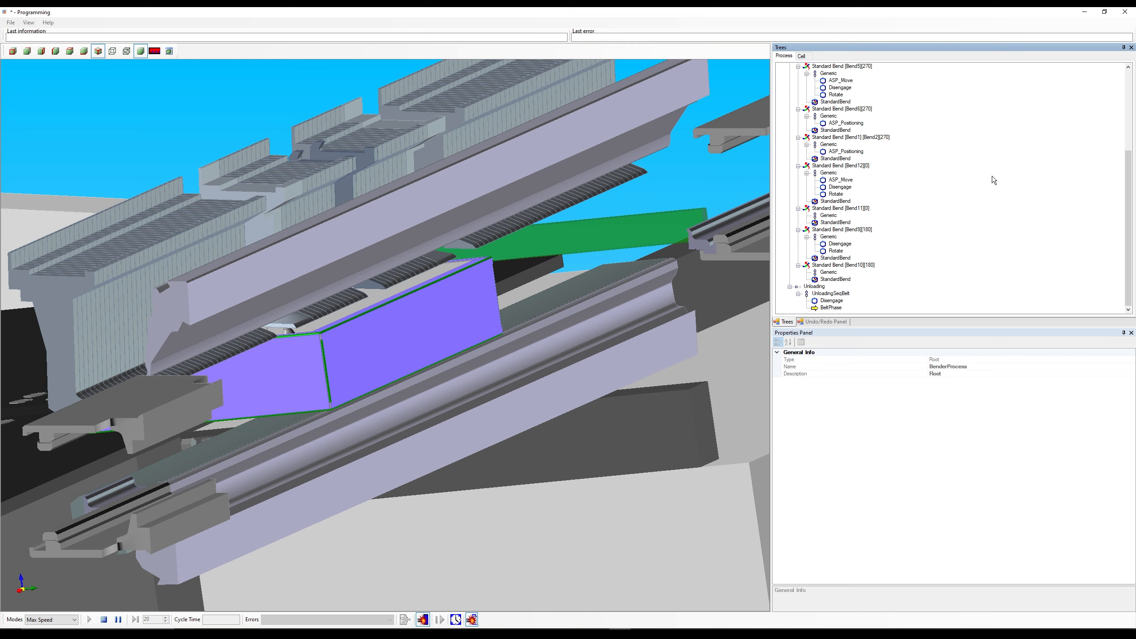
Step: Simulate the start of the sequence from Bend8 to Bend7 and select the combined Bend3 and Bend4 process
drag(1127, 217, 1119, 115)
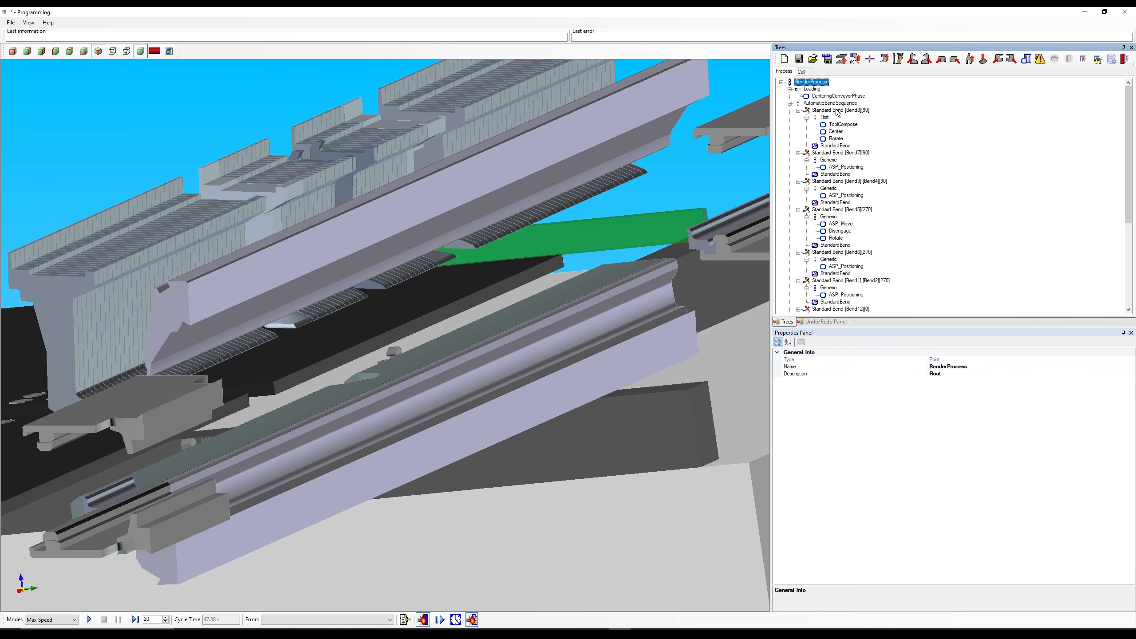
click(835, 109)
click(89, 619)
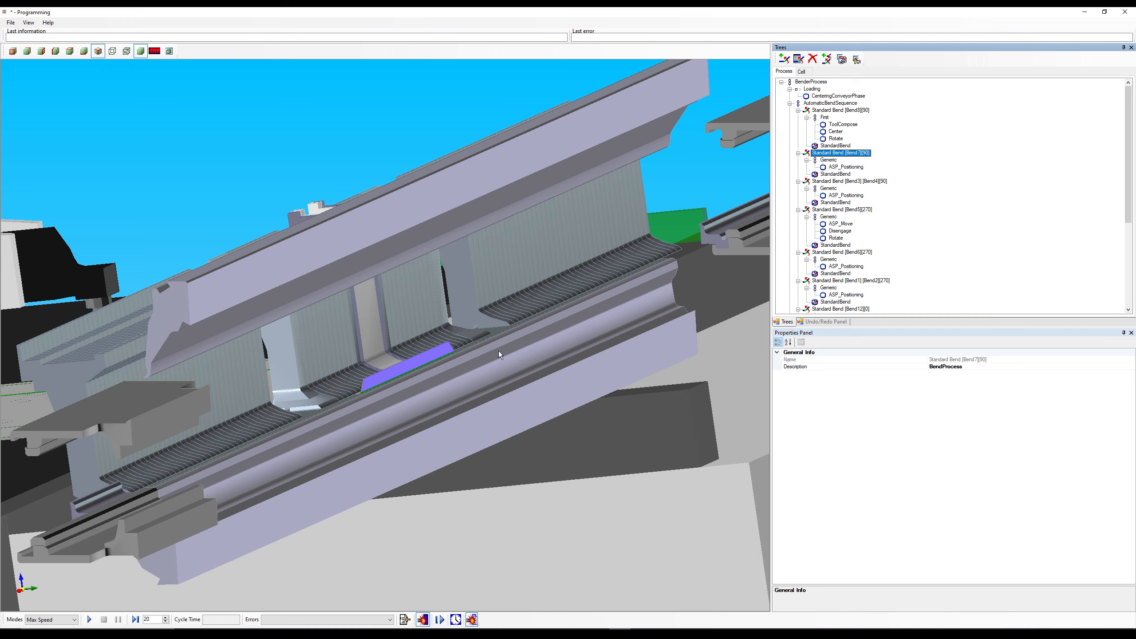
click(831, 181)
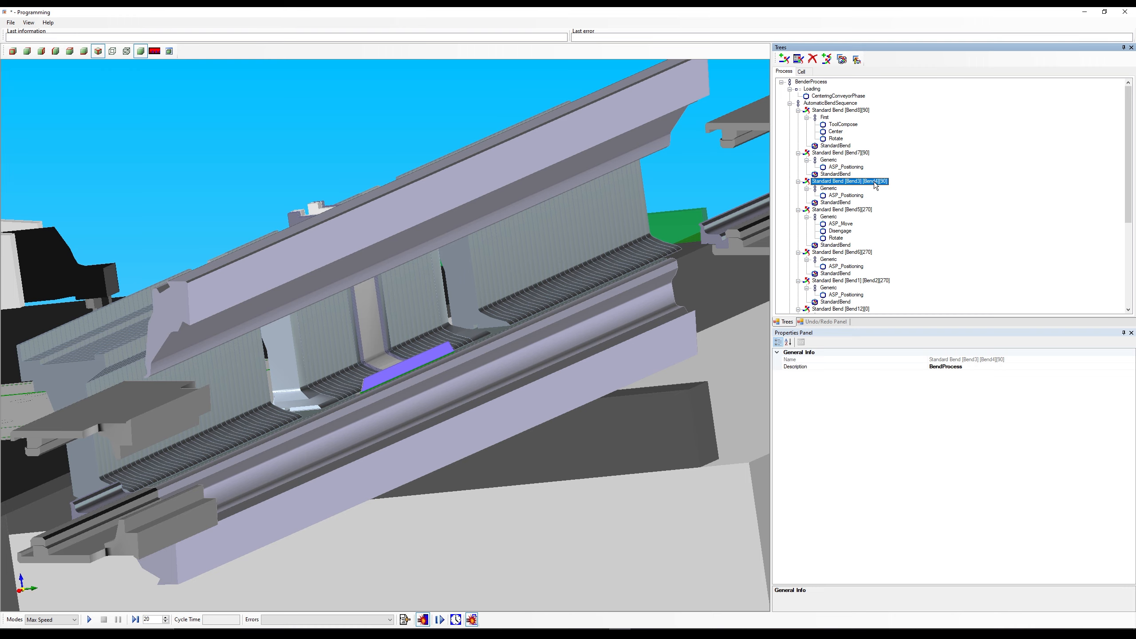
Step: Move the WF_ASPL handle of Bend5's ASP_Move along Y to about 578
click(841, 224)
scroll(448, 313, down, 5)
click(827, 59)
drag(670, 237, 484, 336)
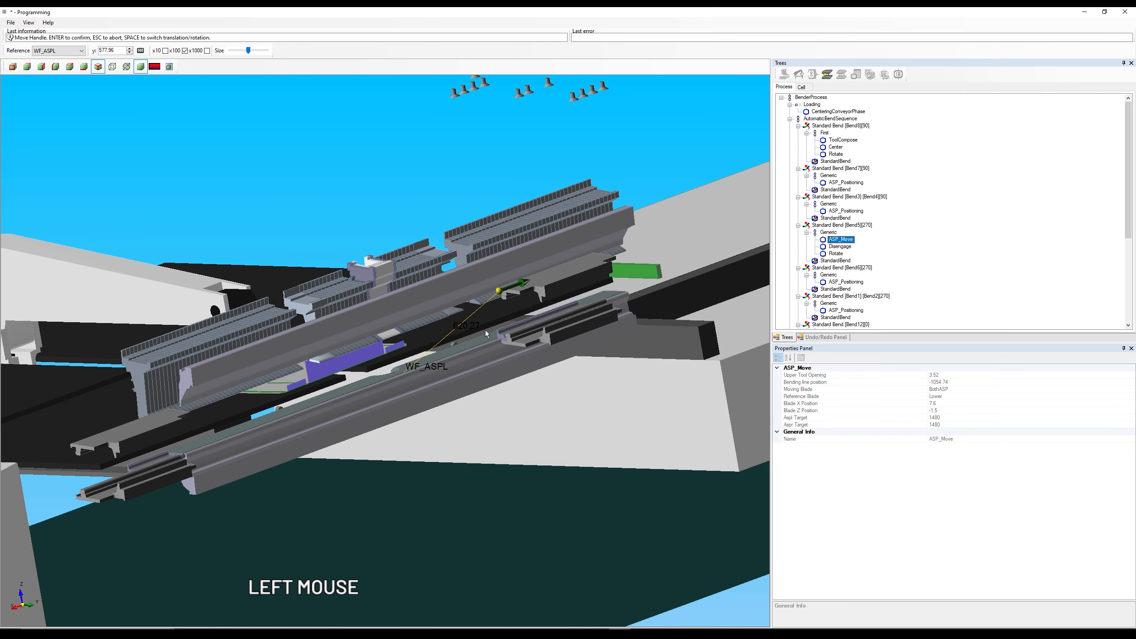